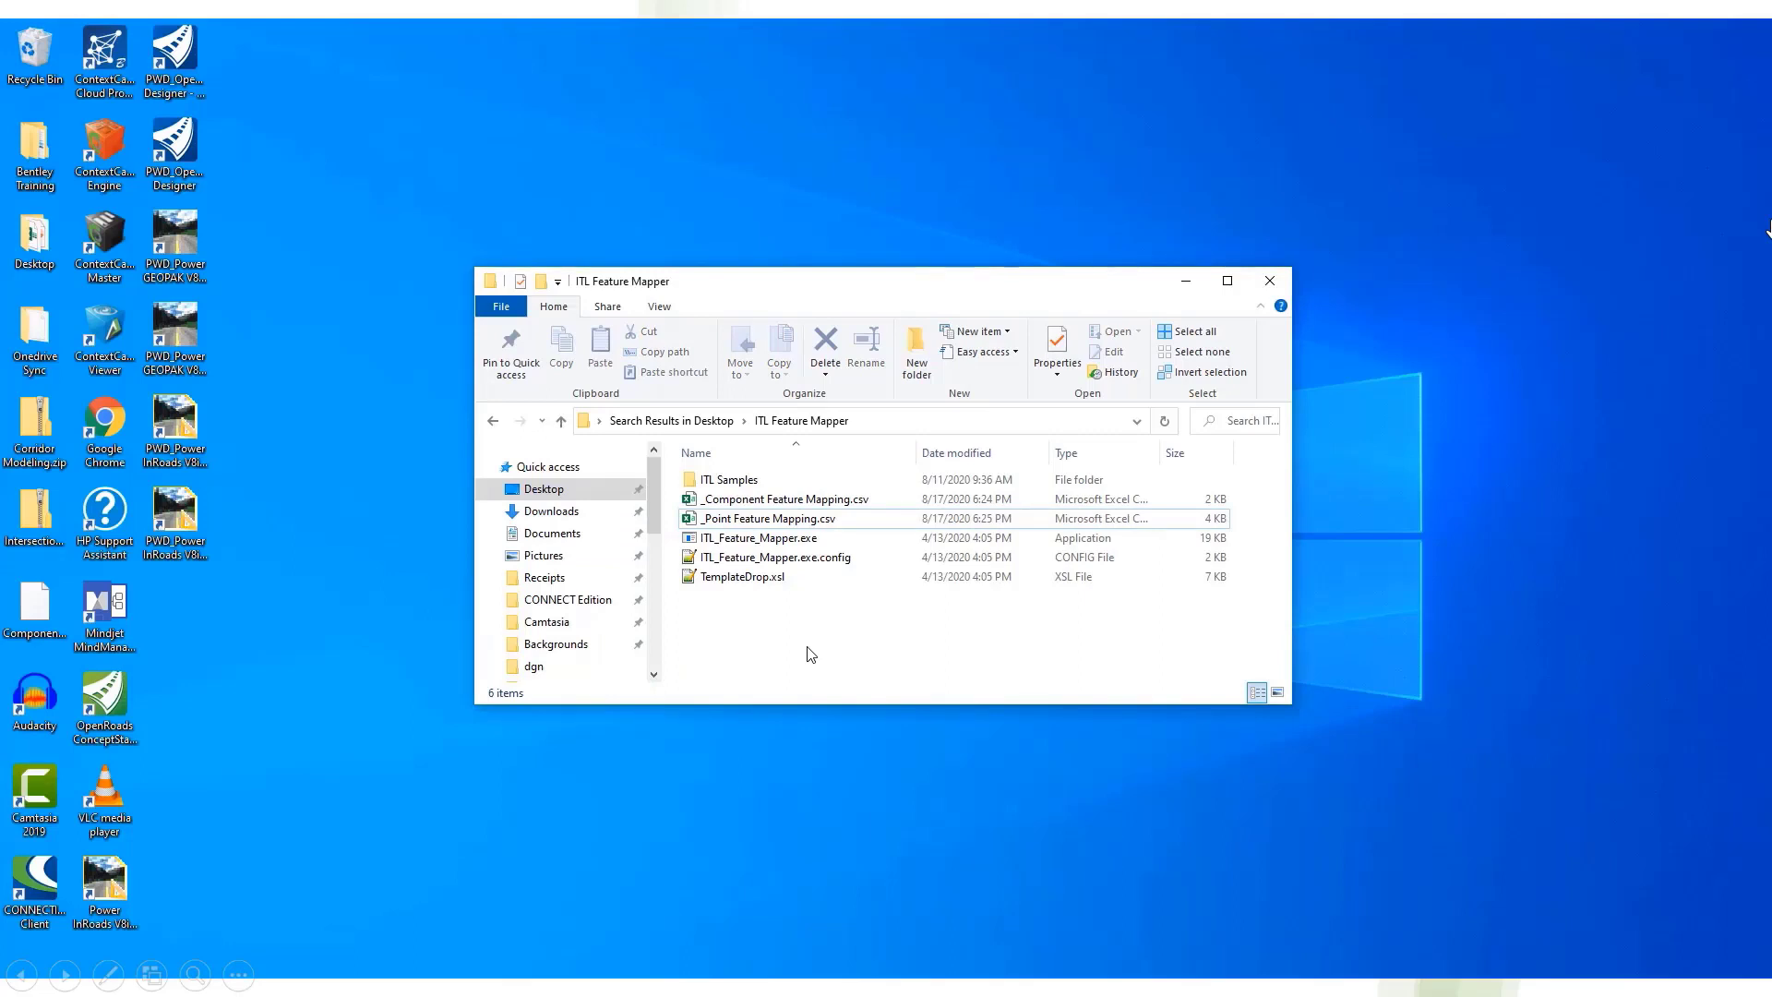
Step: Open _Point Feature Mapping.csv and _Component Feature Mapping.csv in Excel and arrange the two windows side by side
click(771, 523)
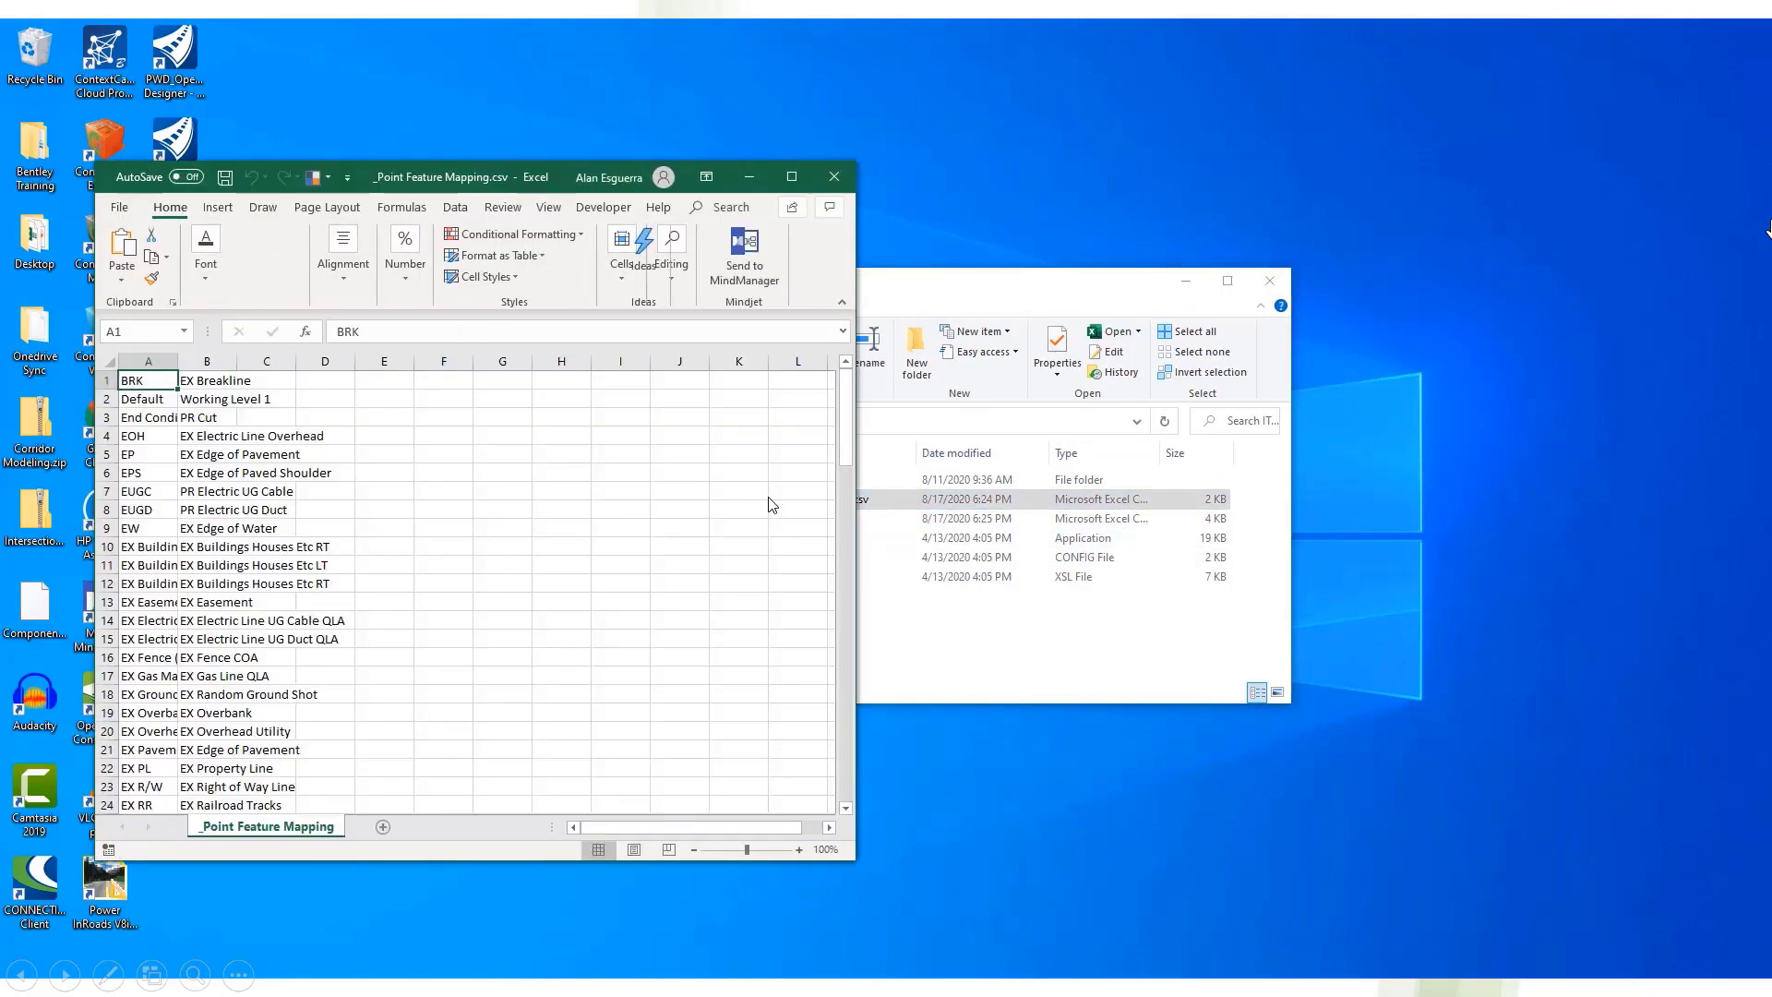
drag(559, 177, 1747, 272)
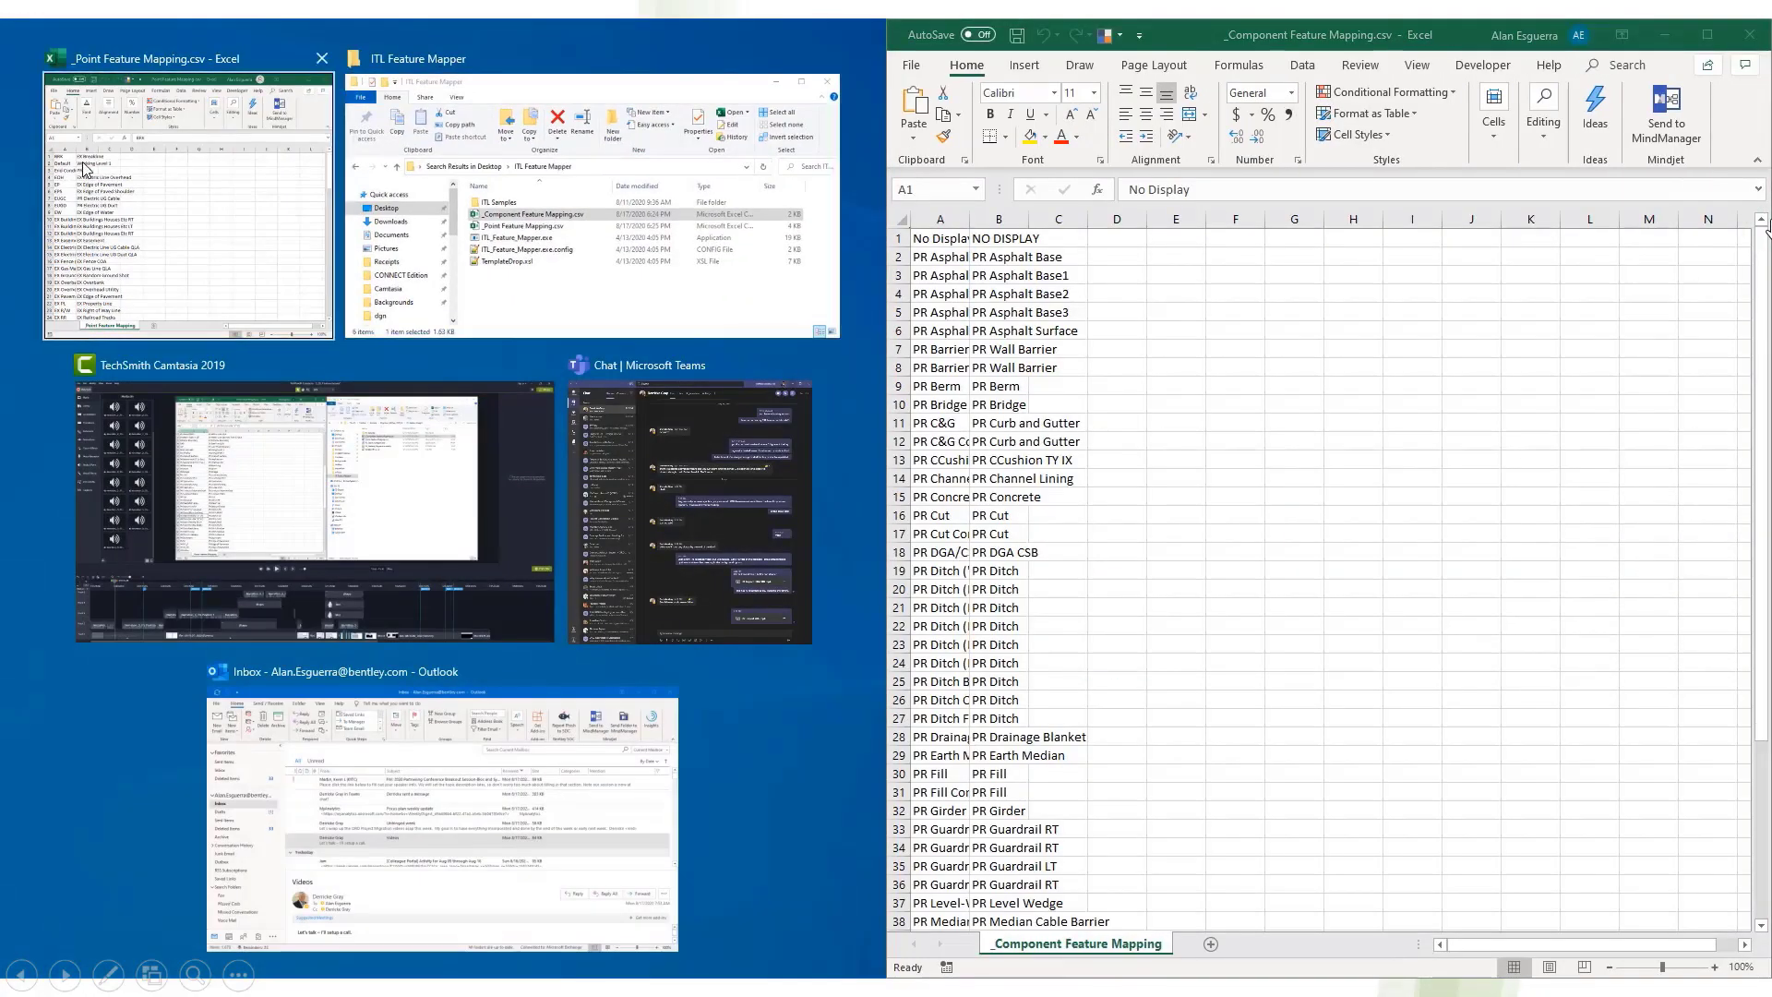
click(115, 168)
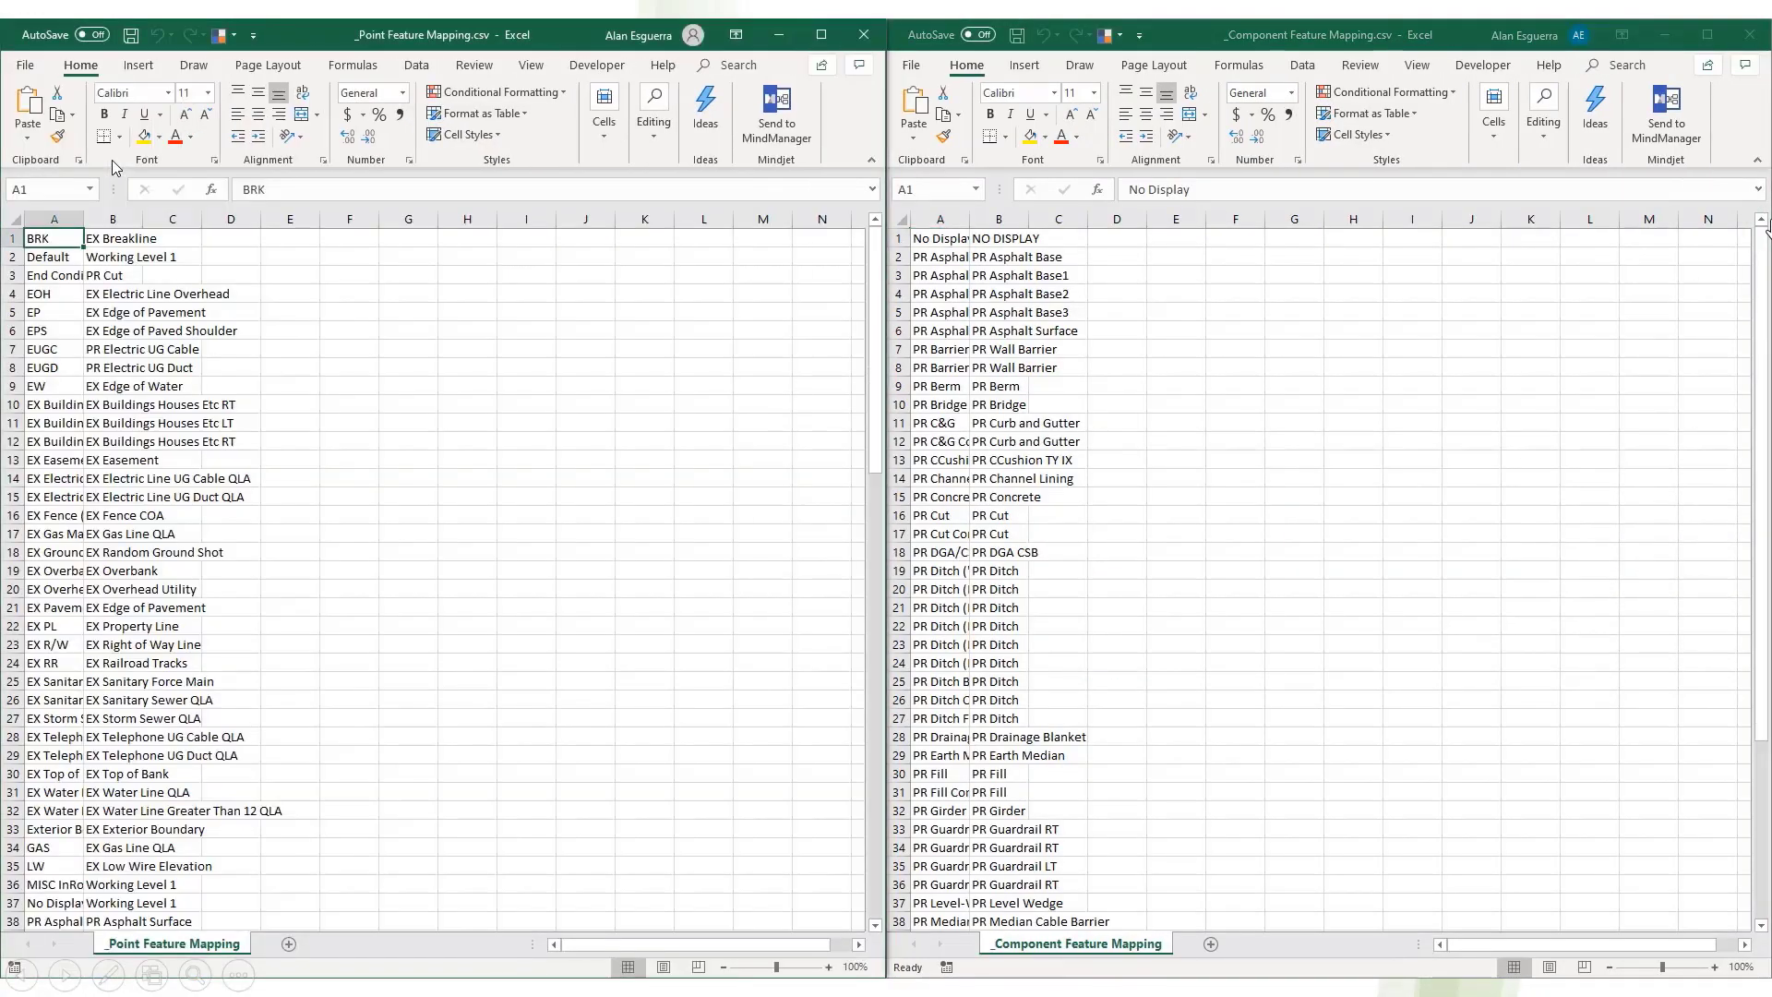
Step: Fit the width of column A to its contents in both feature mapping files
double_click(82, 226)
click(969, 215)
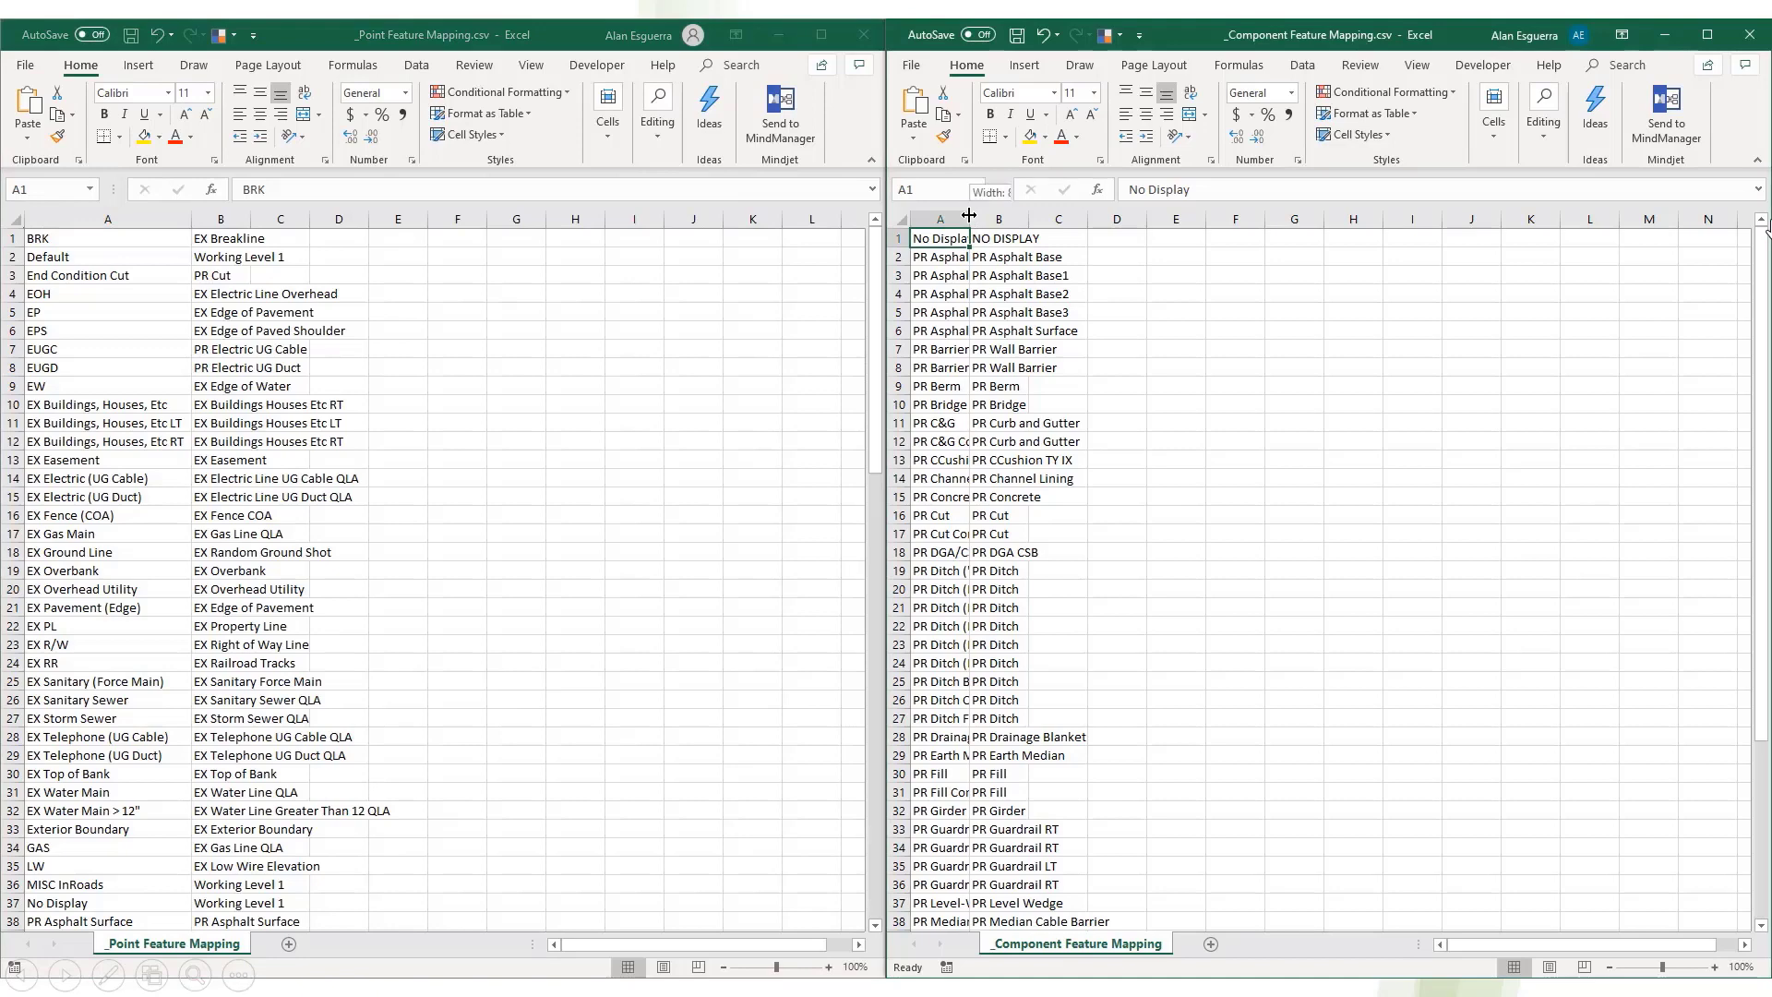
double_click(969, 215)
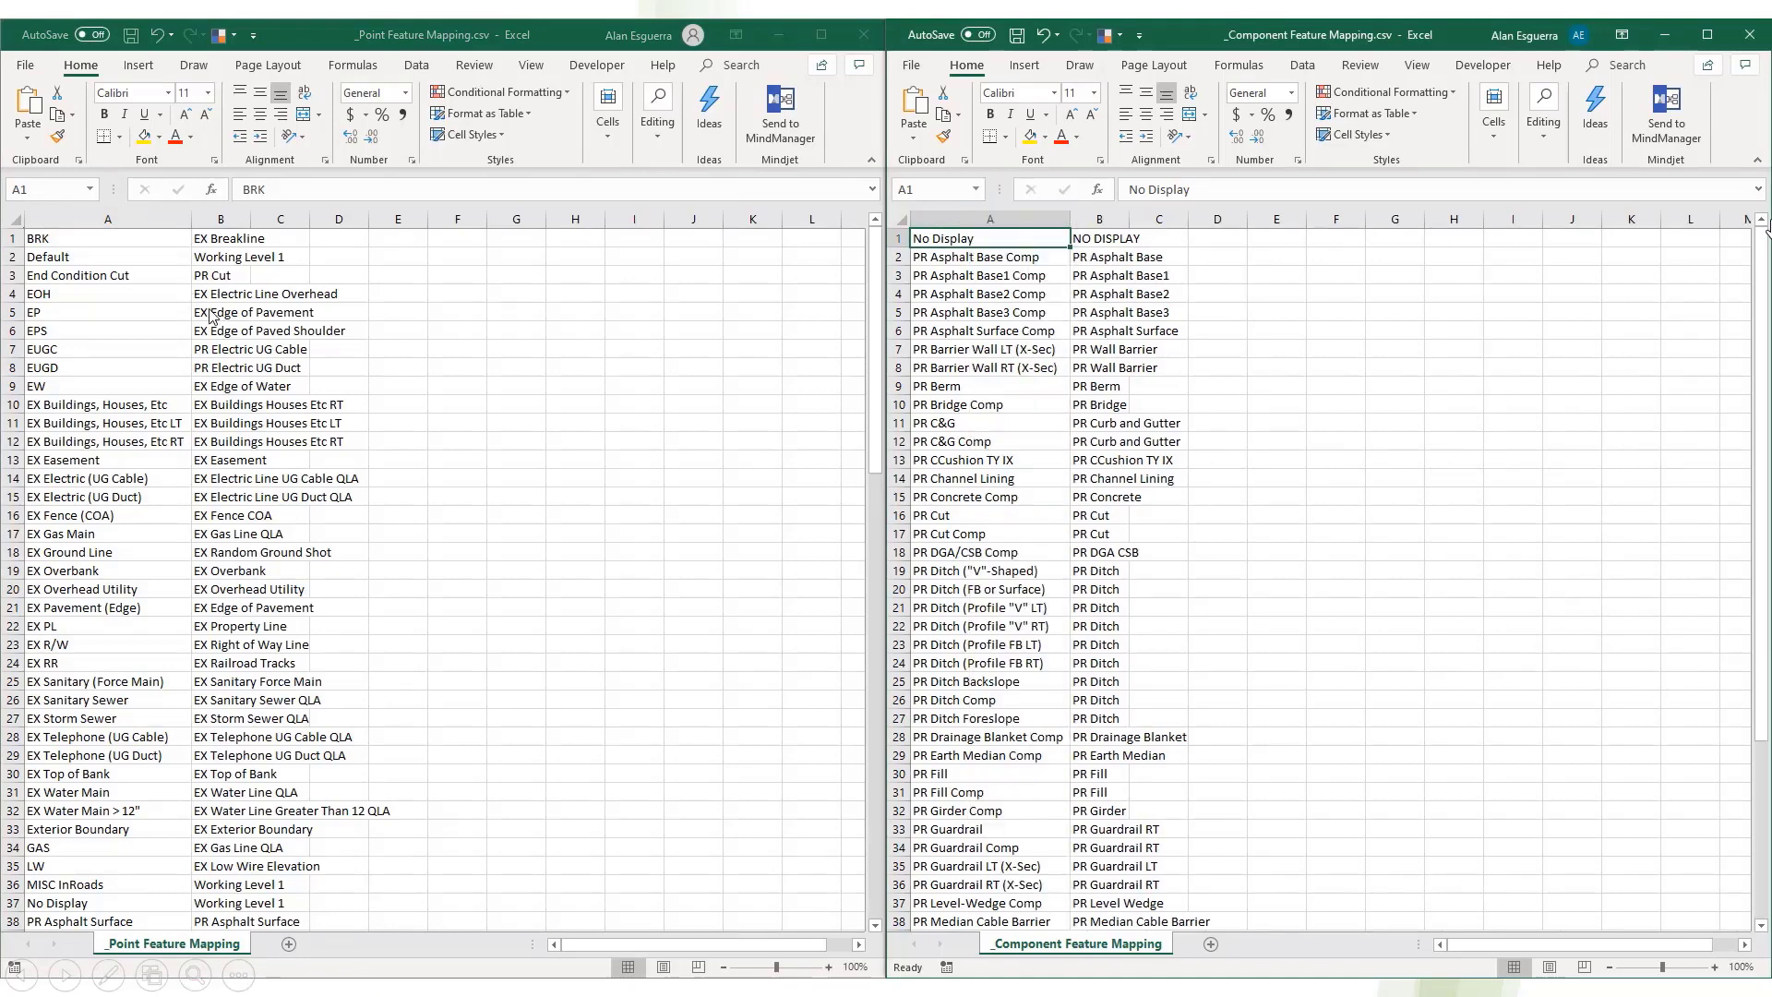
Step: Review the old-to-new feature name mappings through the full length of the point and component lists
scroll(1200, 554, down, 7)
click(311, 444)
scroll(312, 444, down, 19)
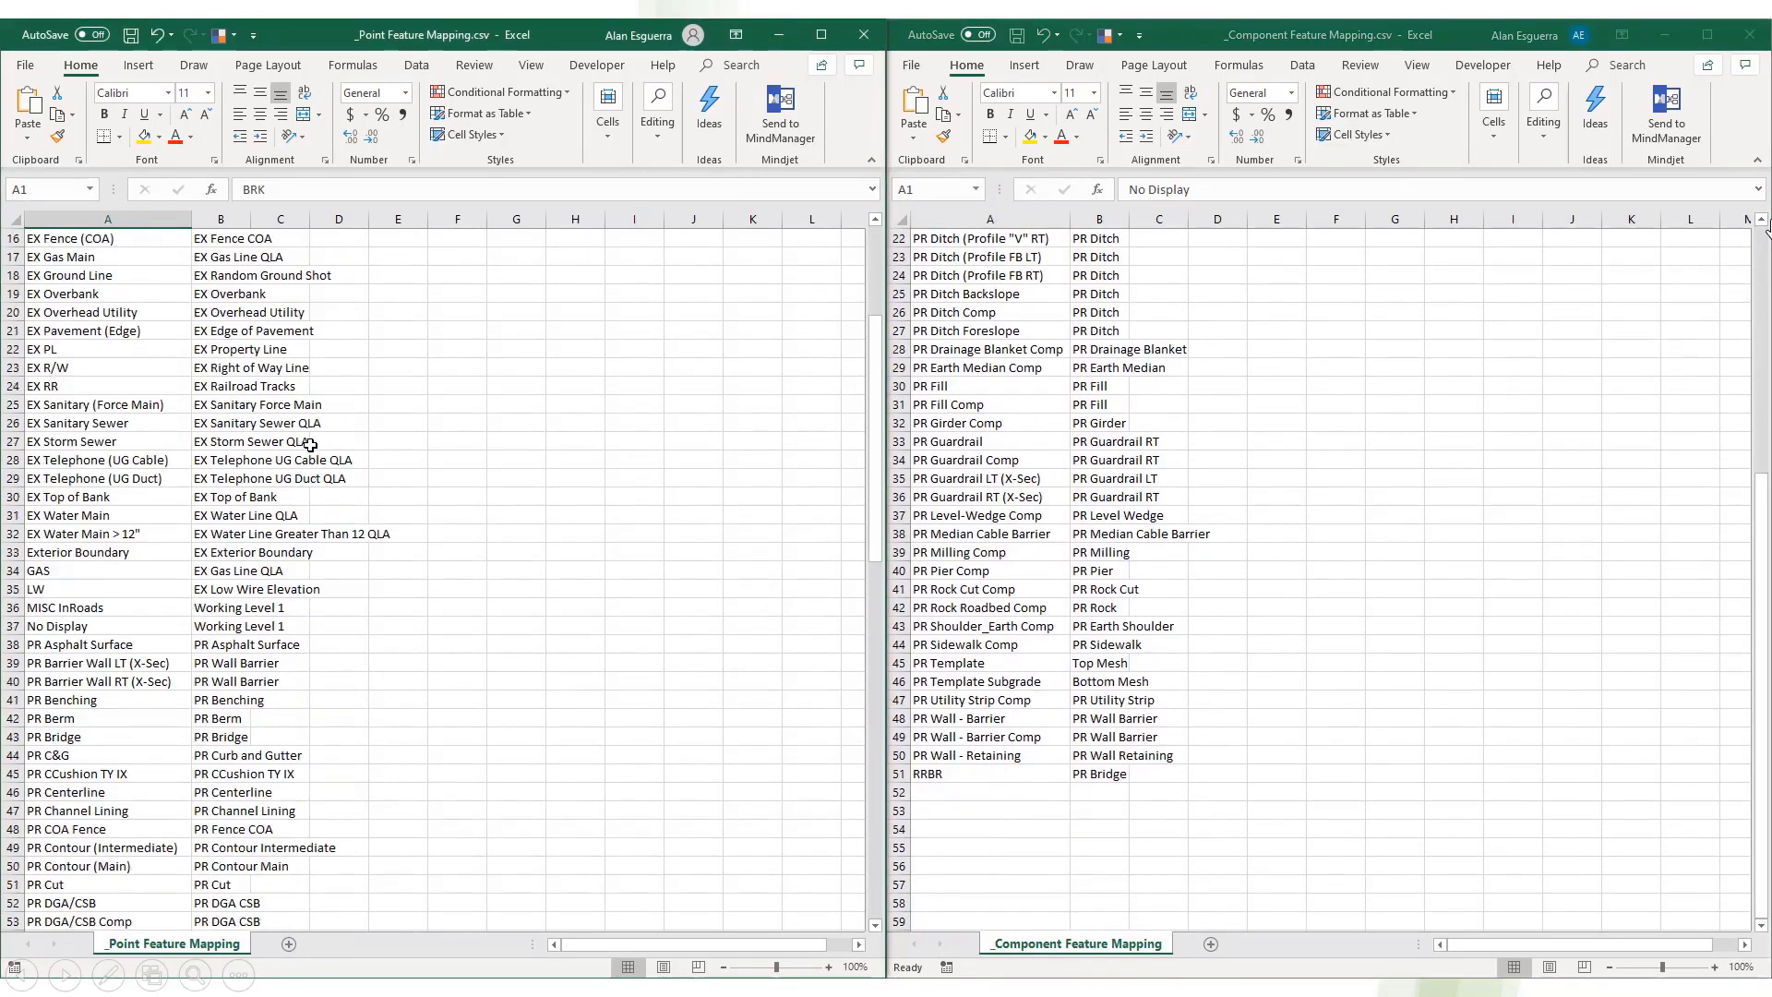
scroll(309, 444, down, 5)
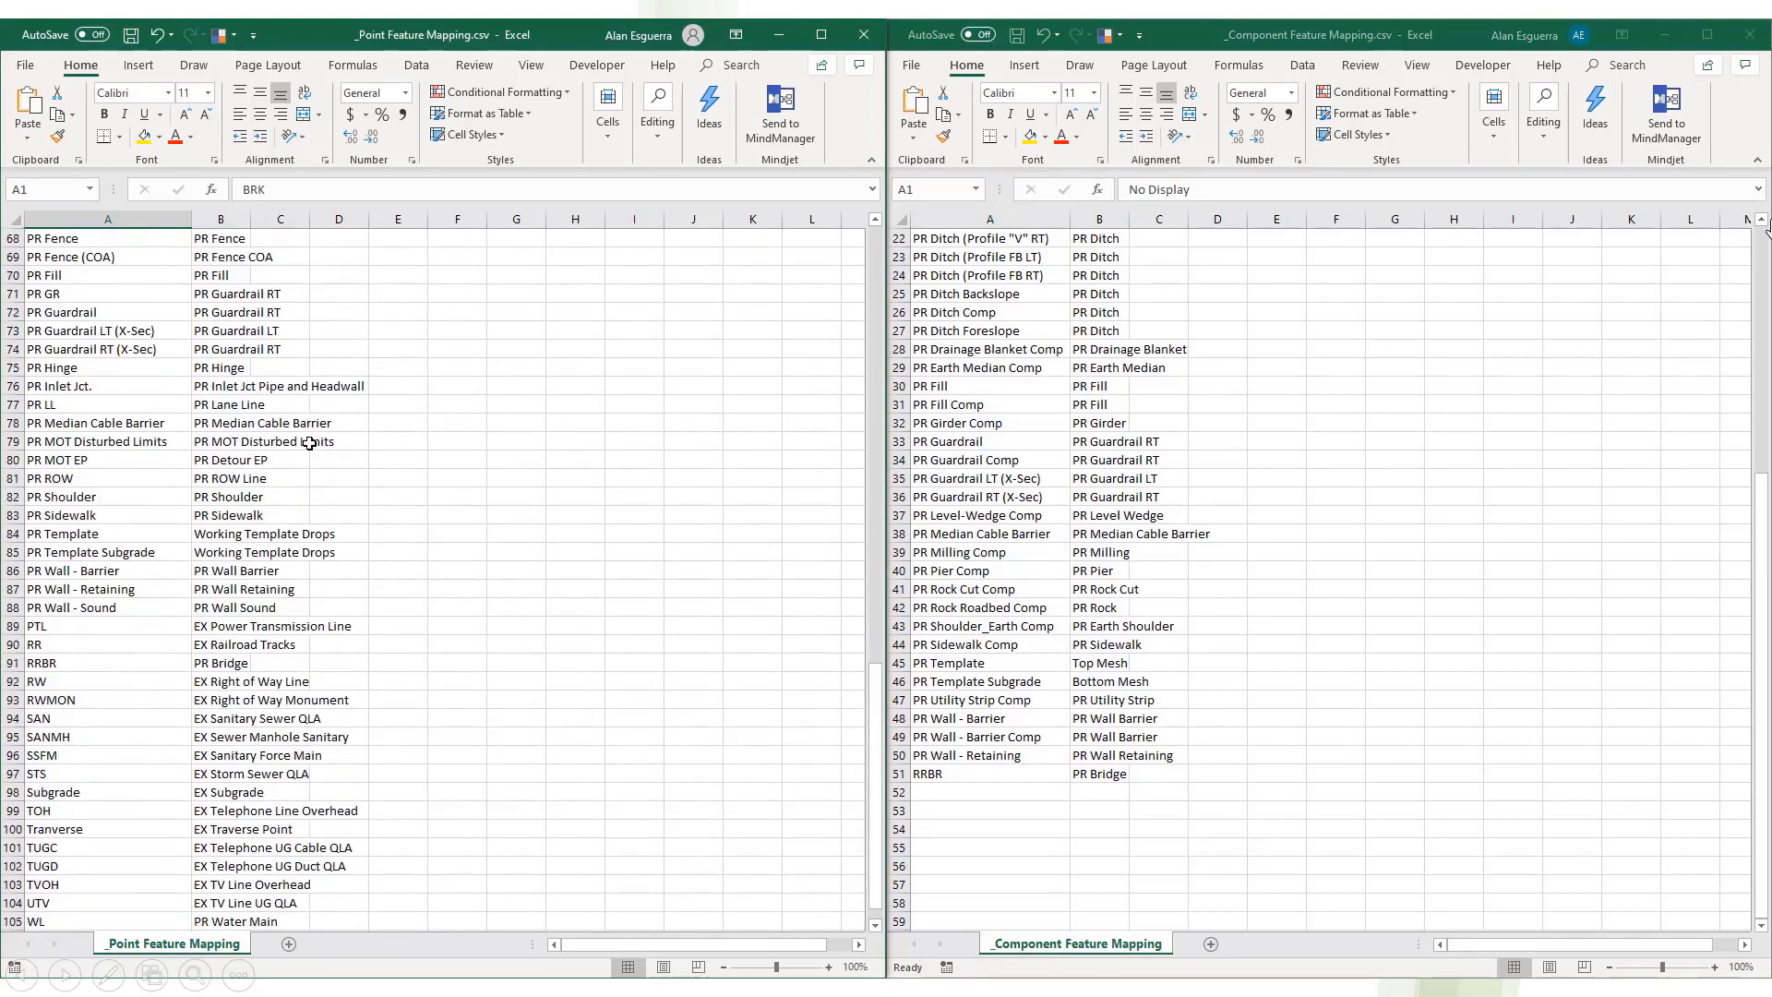
drag(870, 814, 842, 300)
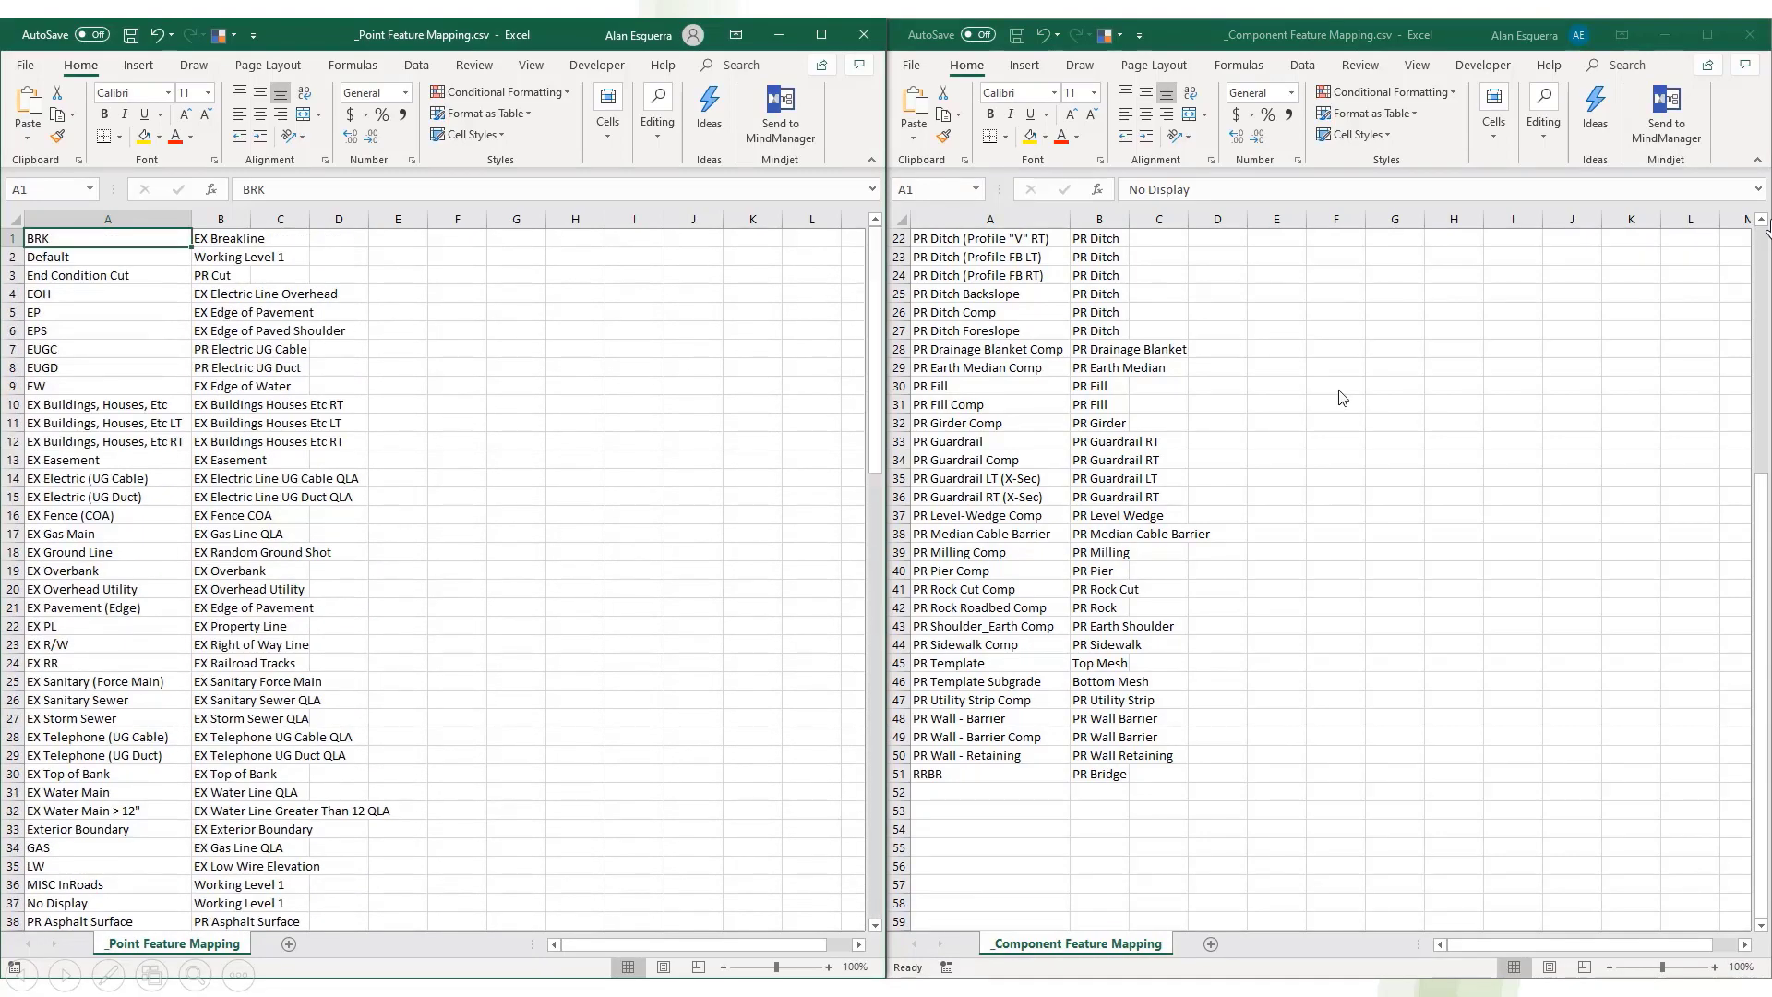
drag(1762, 560, 1761, 269)
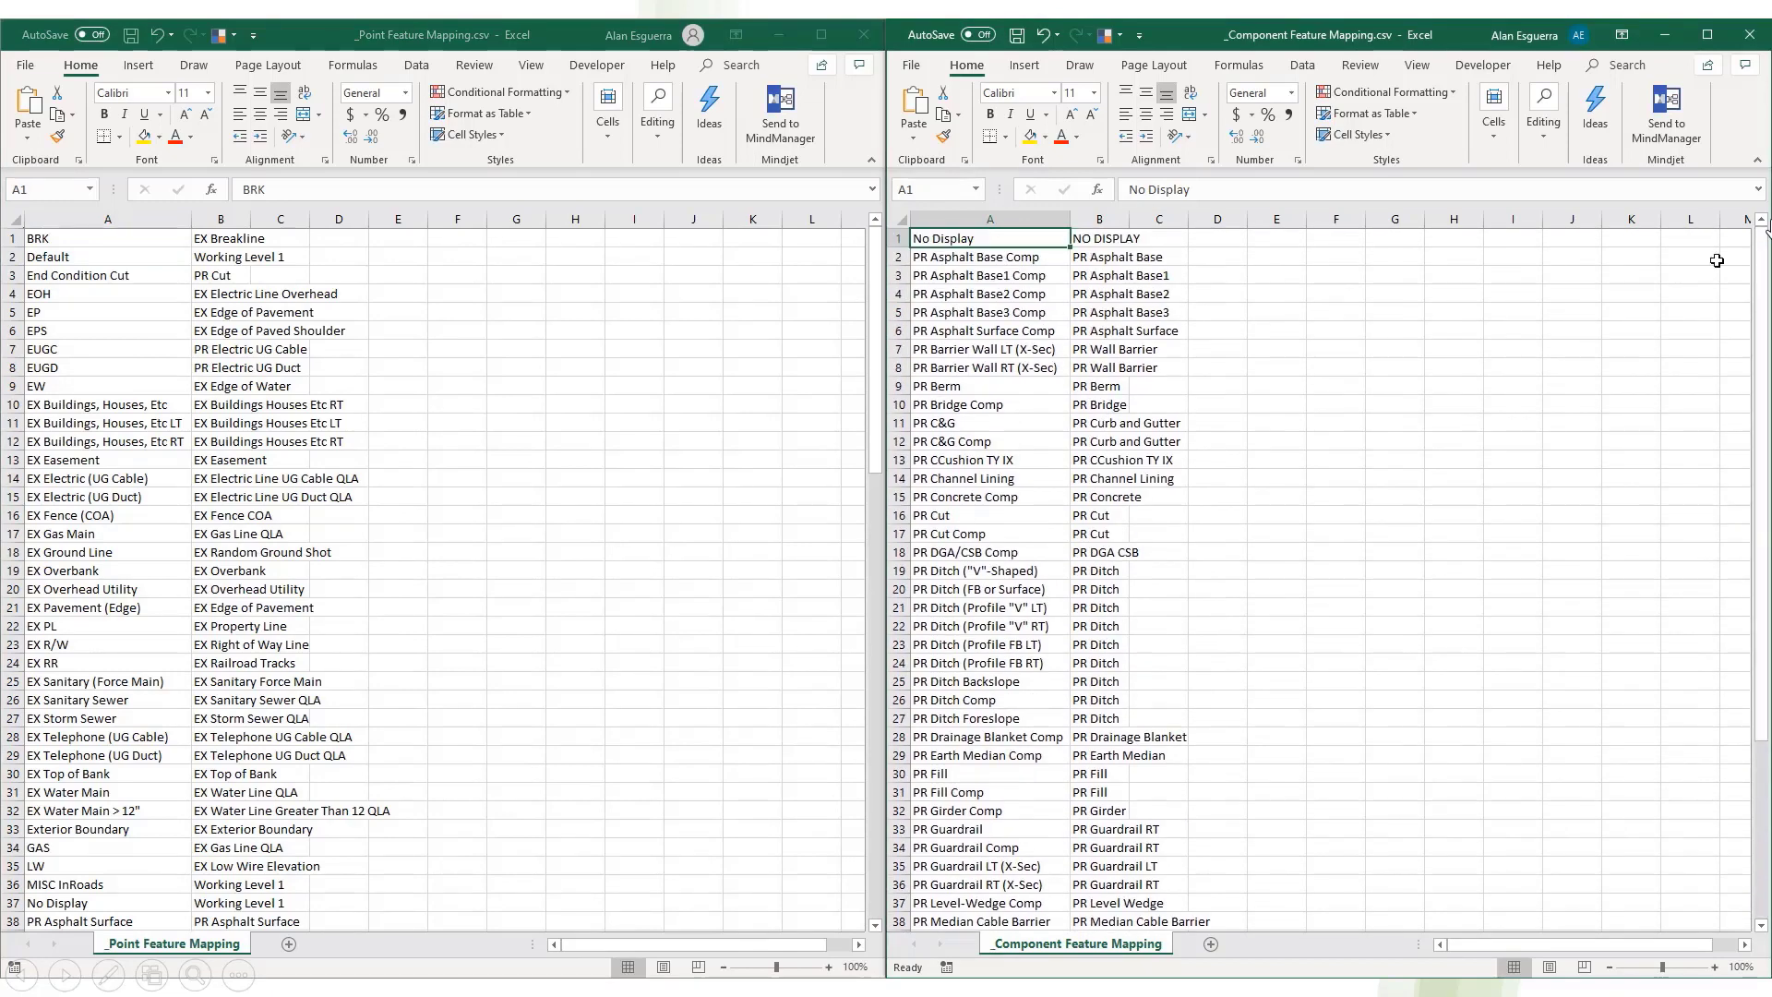
Step: Close both mapping files, saving the changes and replacing the existing _Point Feature Mapping.csv
click(1761, 36)
click(814, 533)
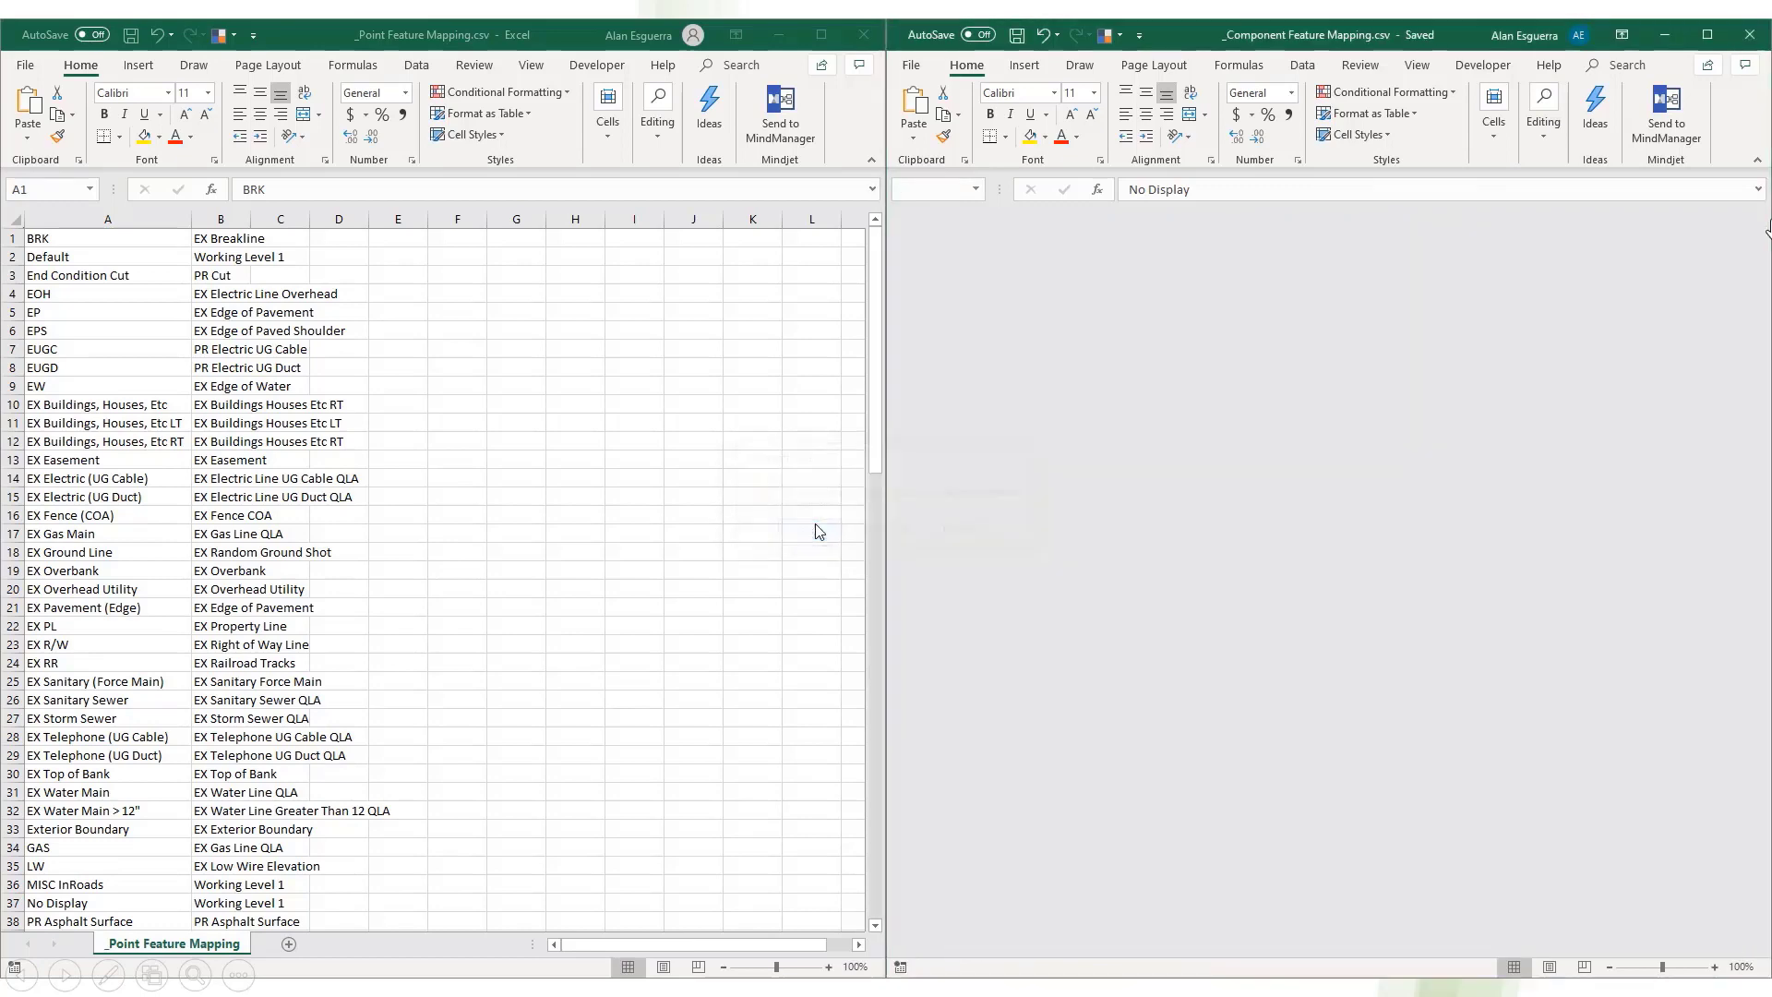
click(880, 29)
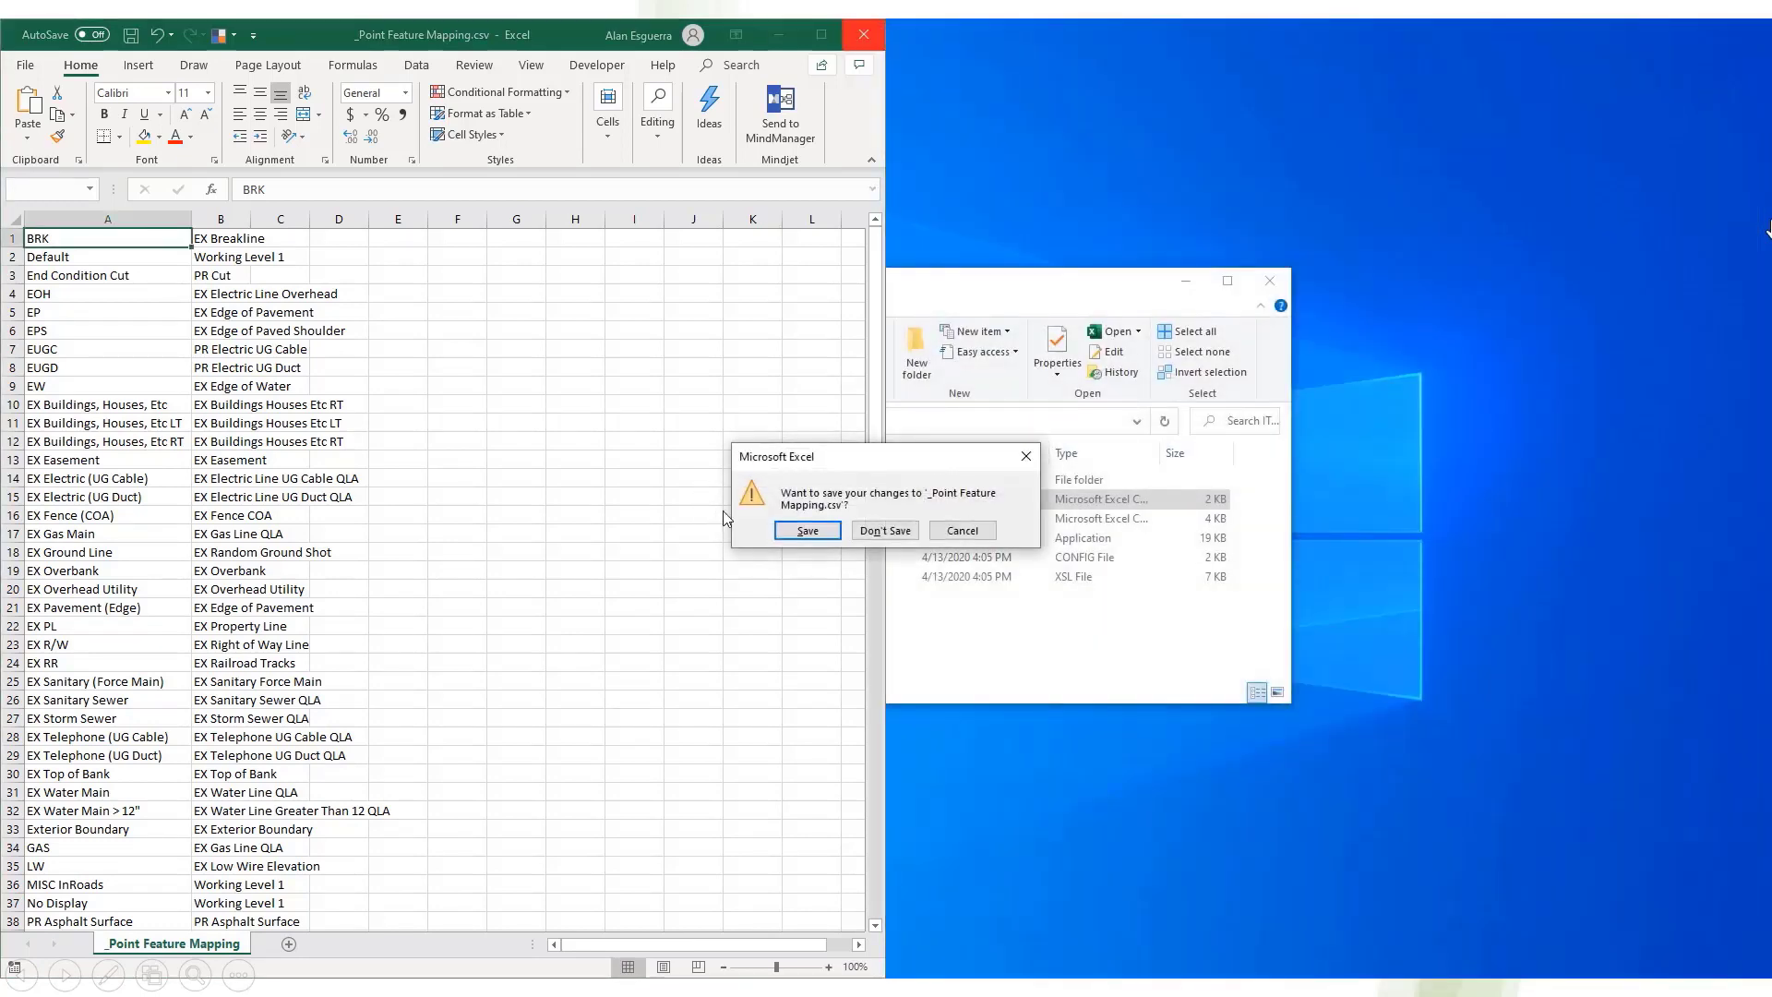
click(816, 537)
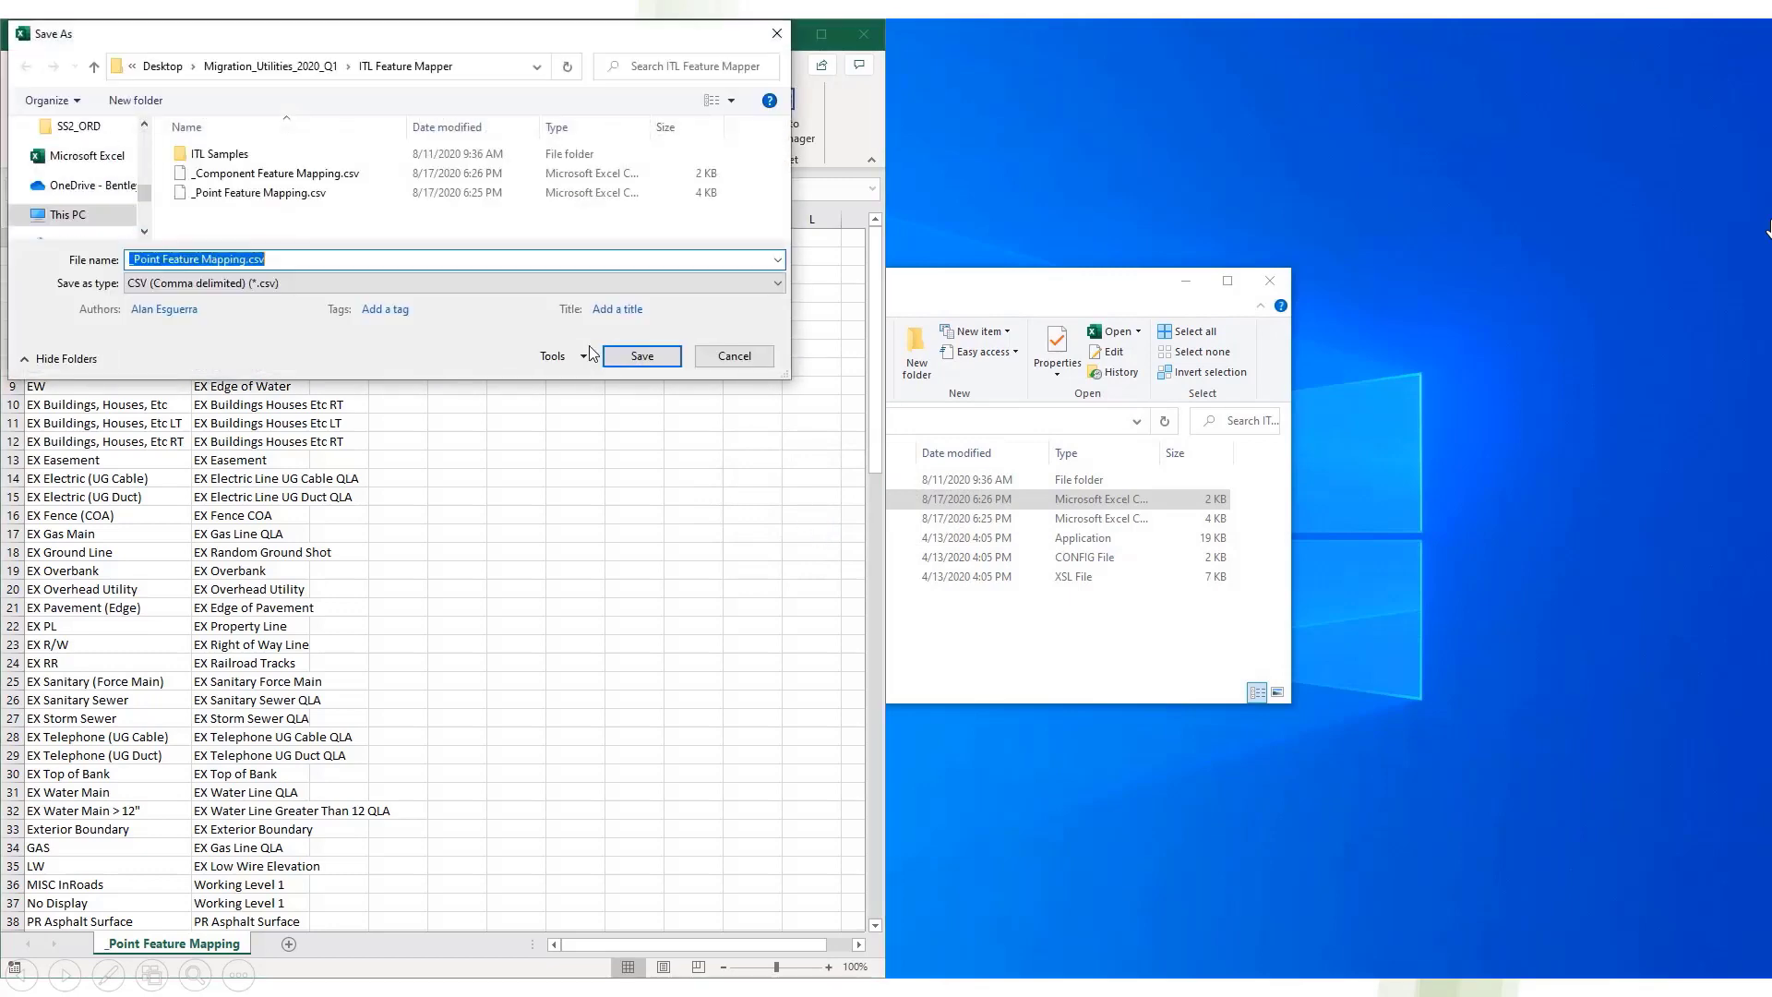
click(659, 358)
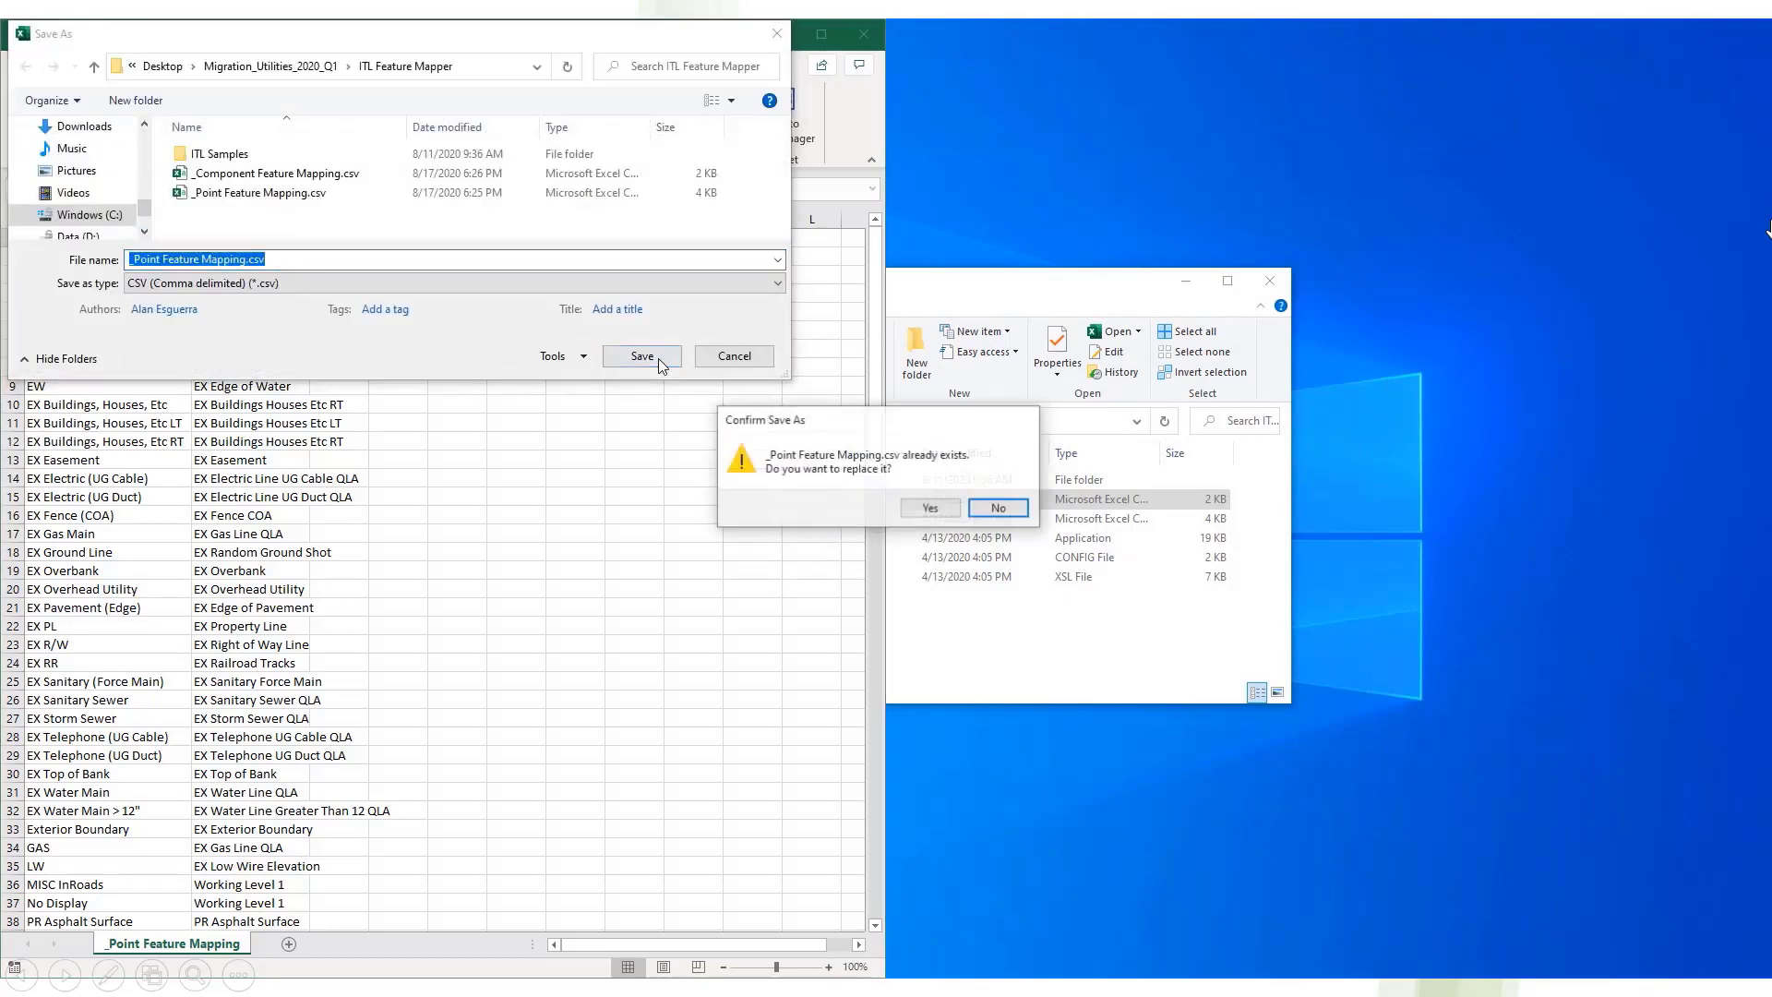
click(914, 506)
Step: Launch ITL_Feature_Mapper.exe and load _Component Feature Mapping.csv and _Point Feature Mapping.csv as its component and point mapping files
click(777, 541)
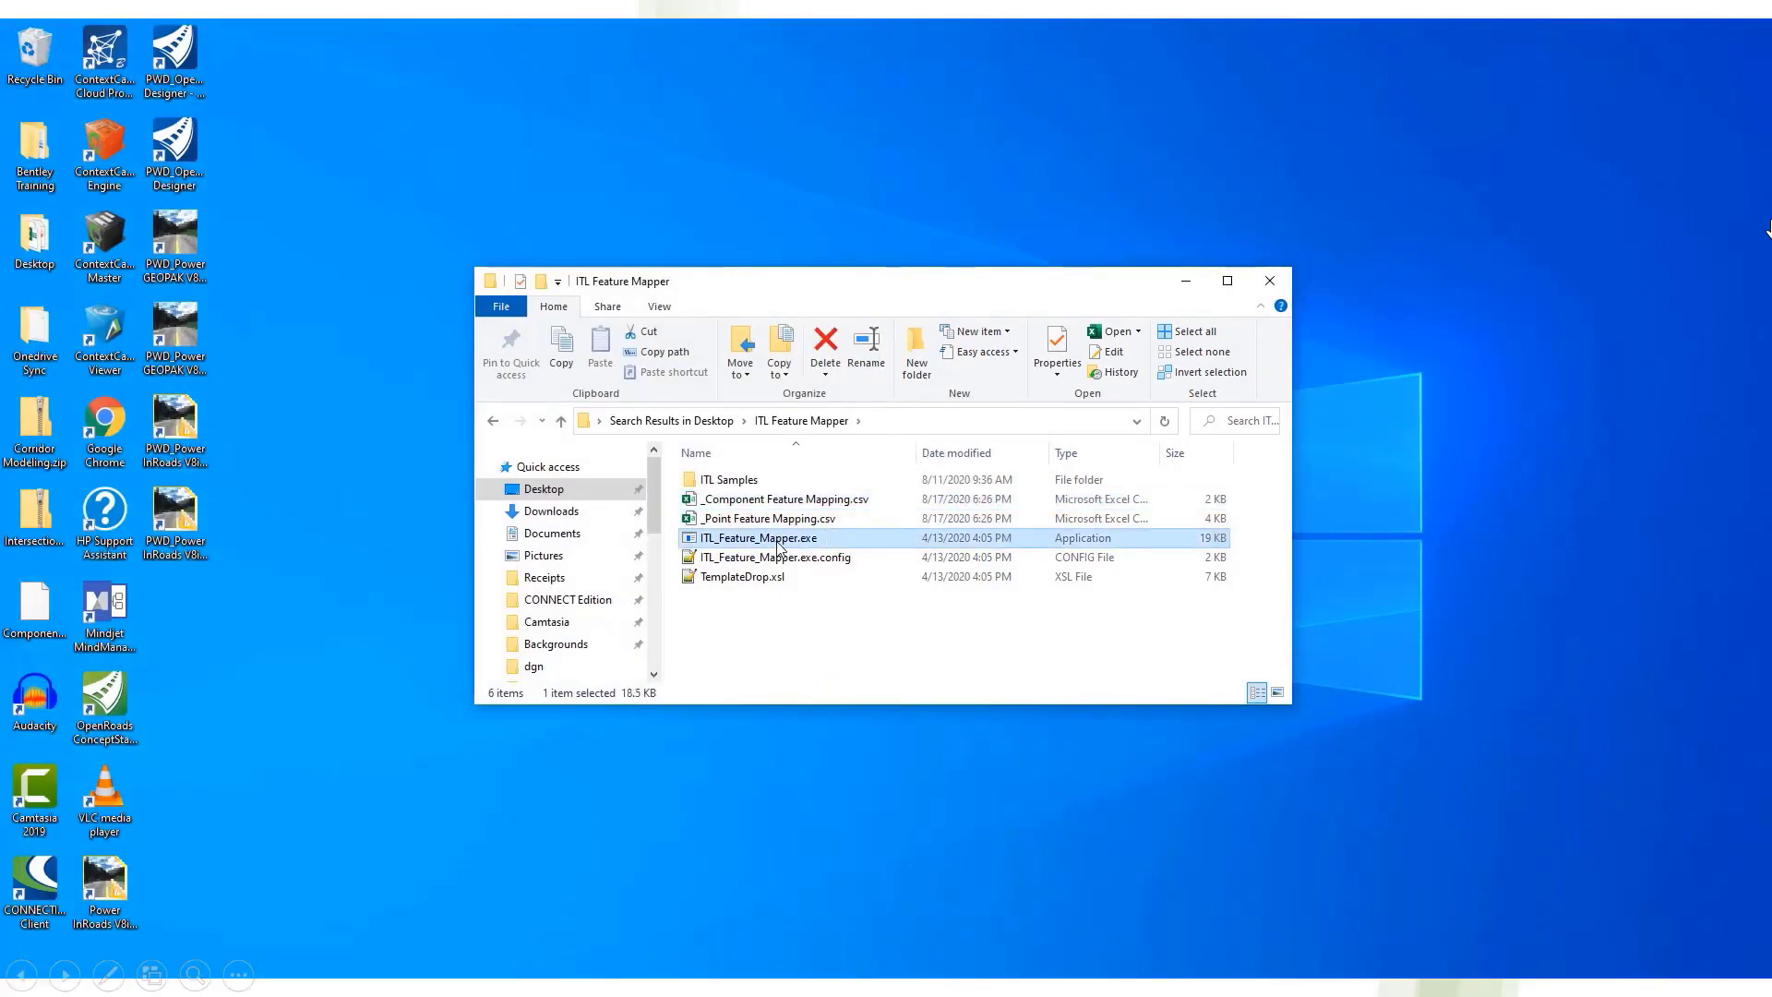
double_click(777, 543)
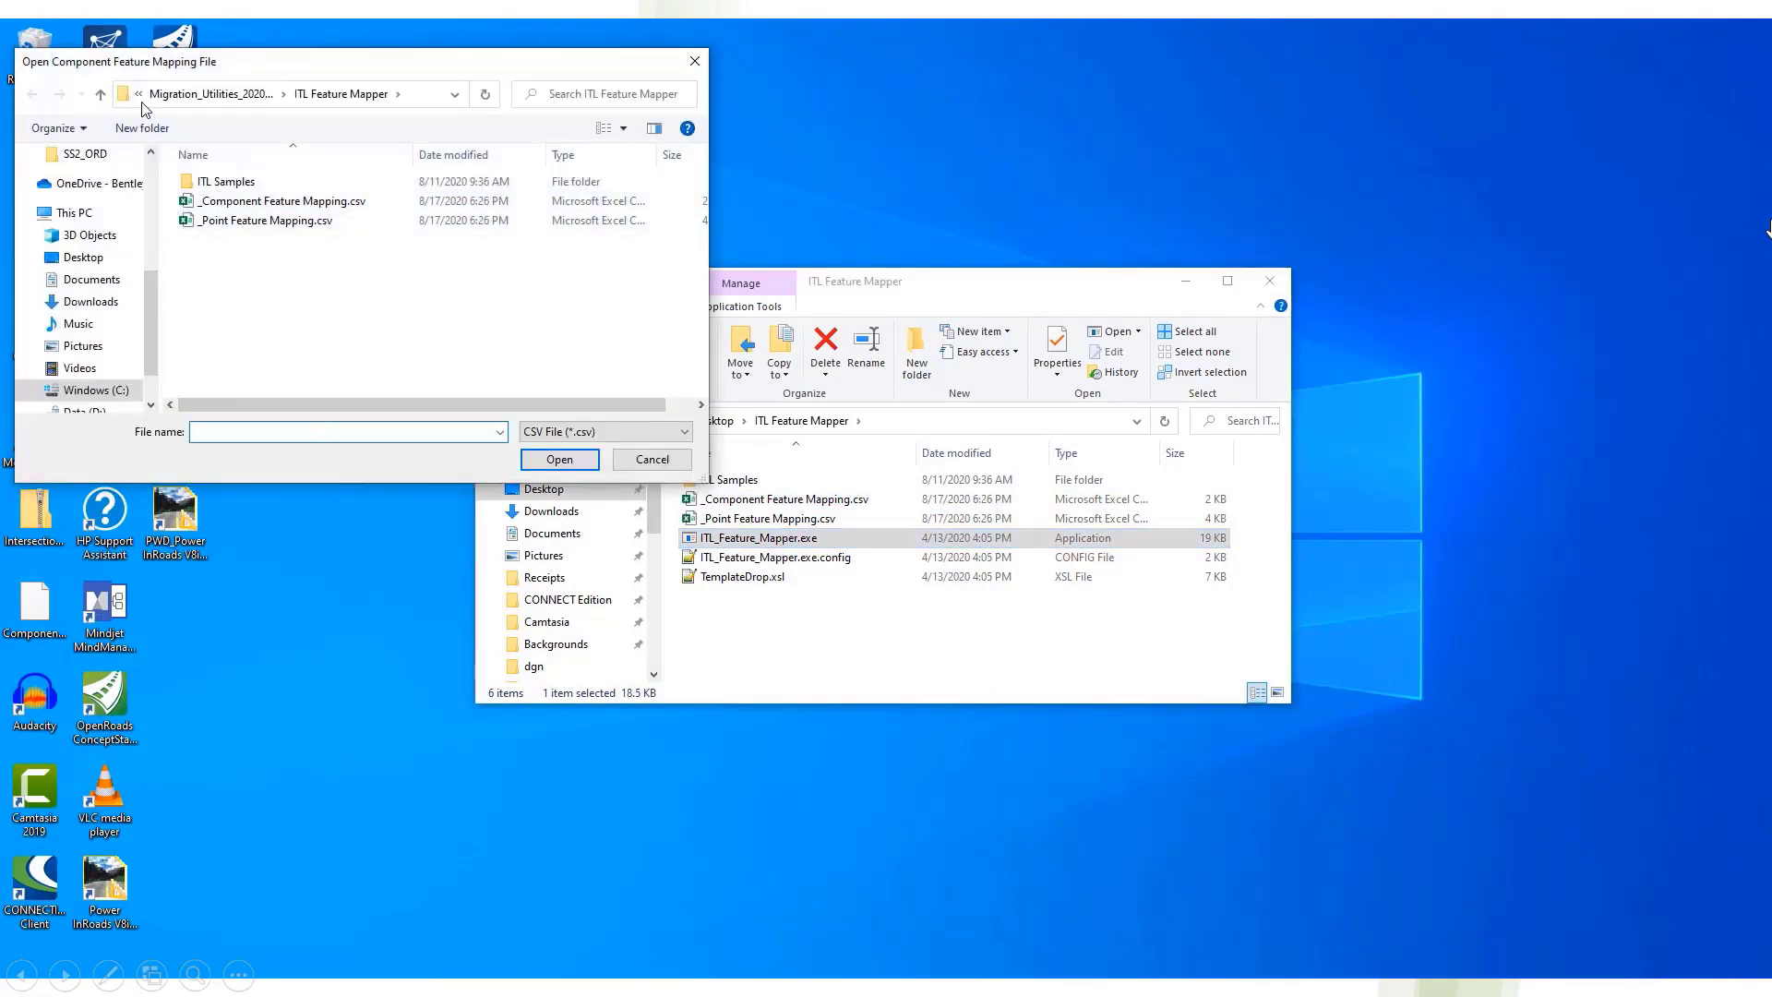
click(277, 201)
click(565, 457)
click(277, 221)
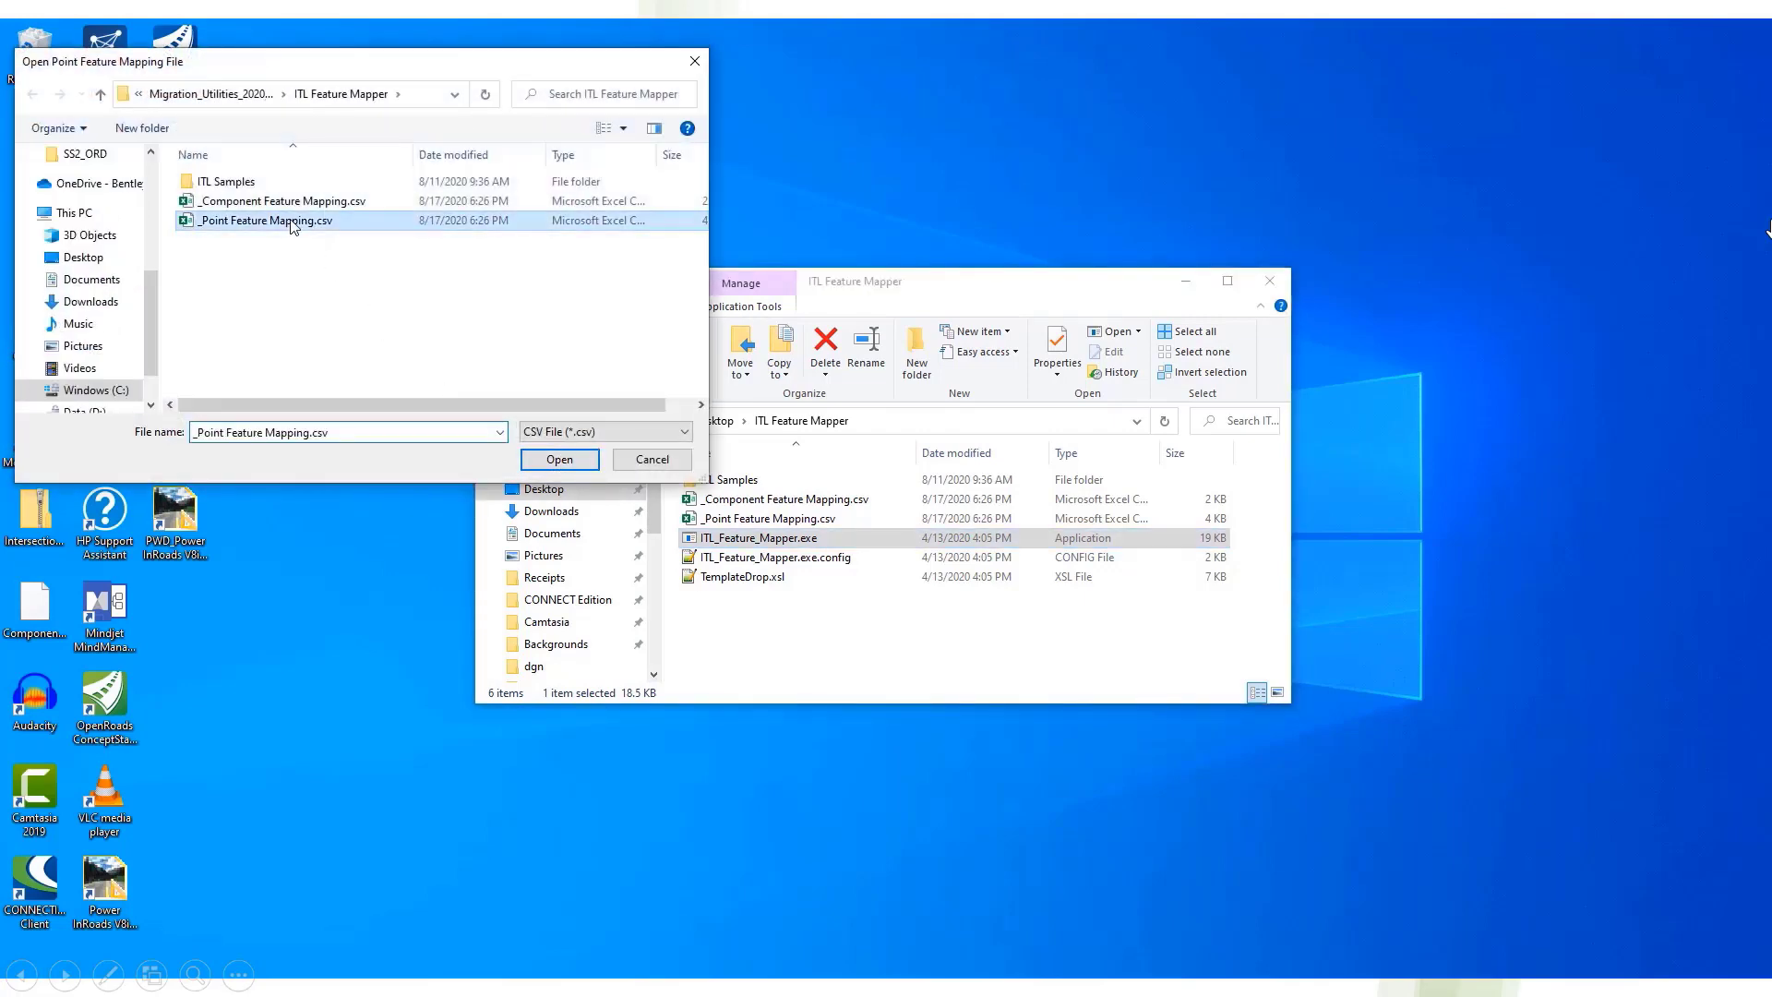
click(559, 459)
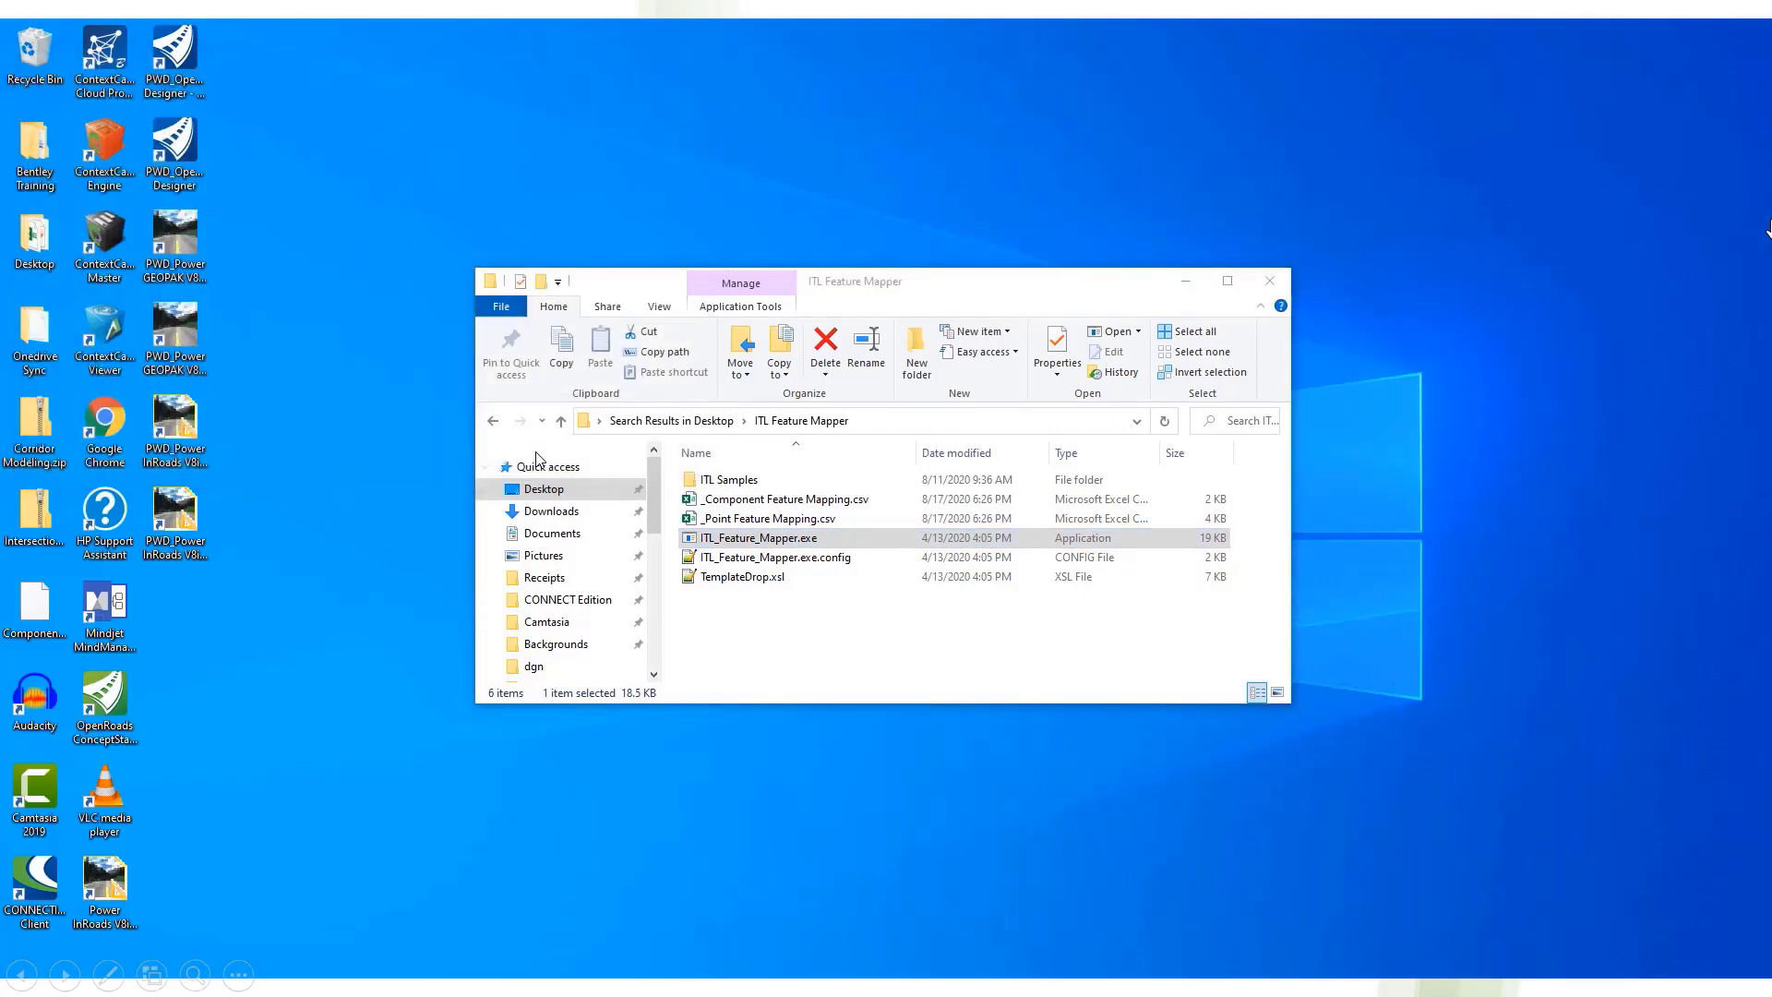
Step: Choose Components.itl from the Desktop as the ITL file and process it with the loaded mappings
click(617, 314)
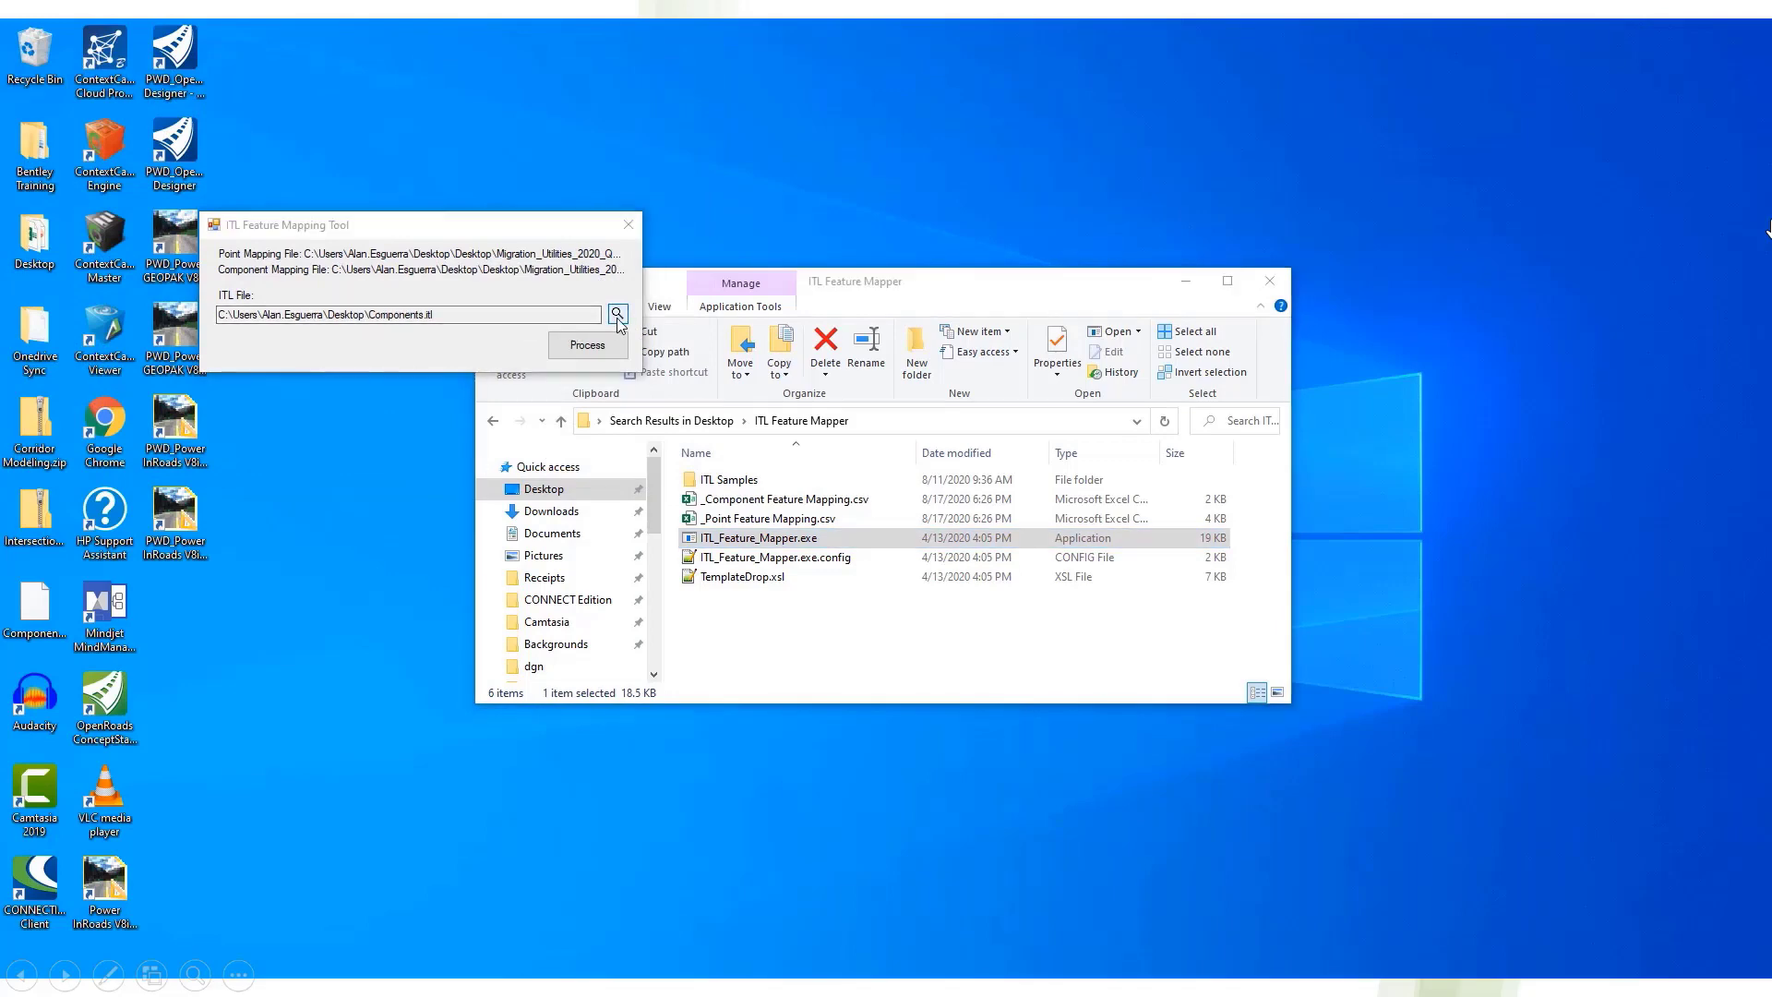
click(426, 373)
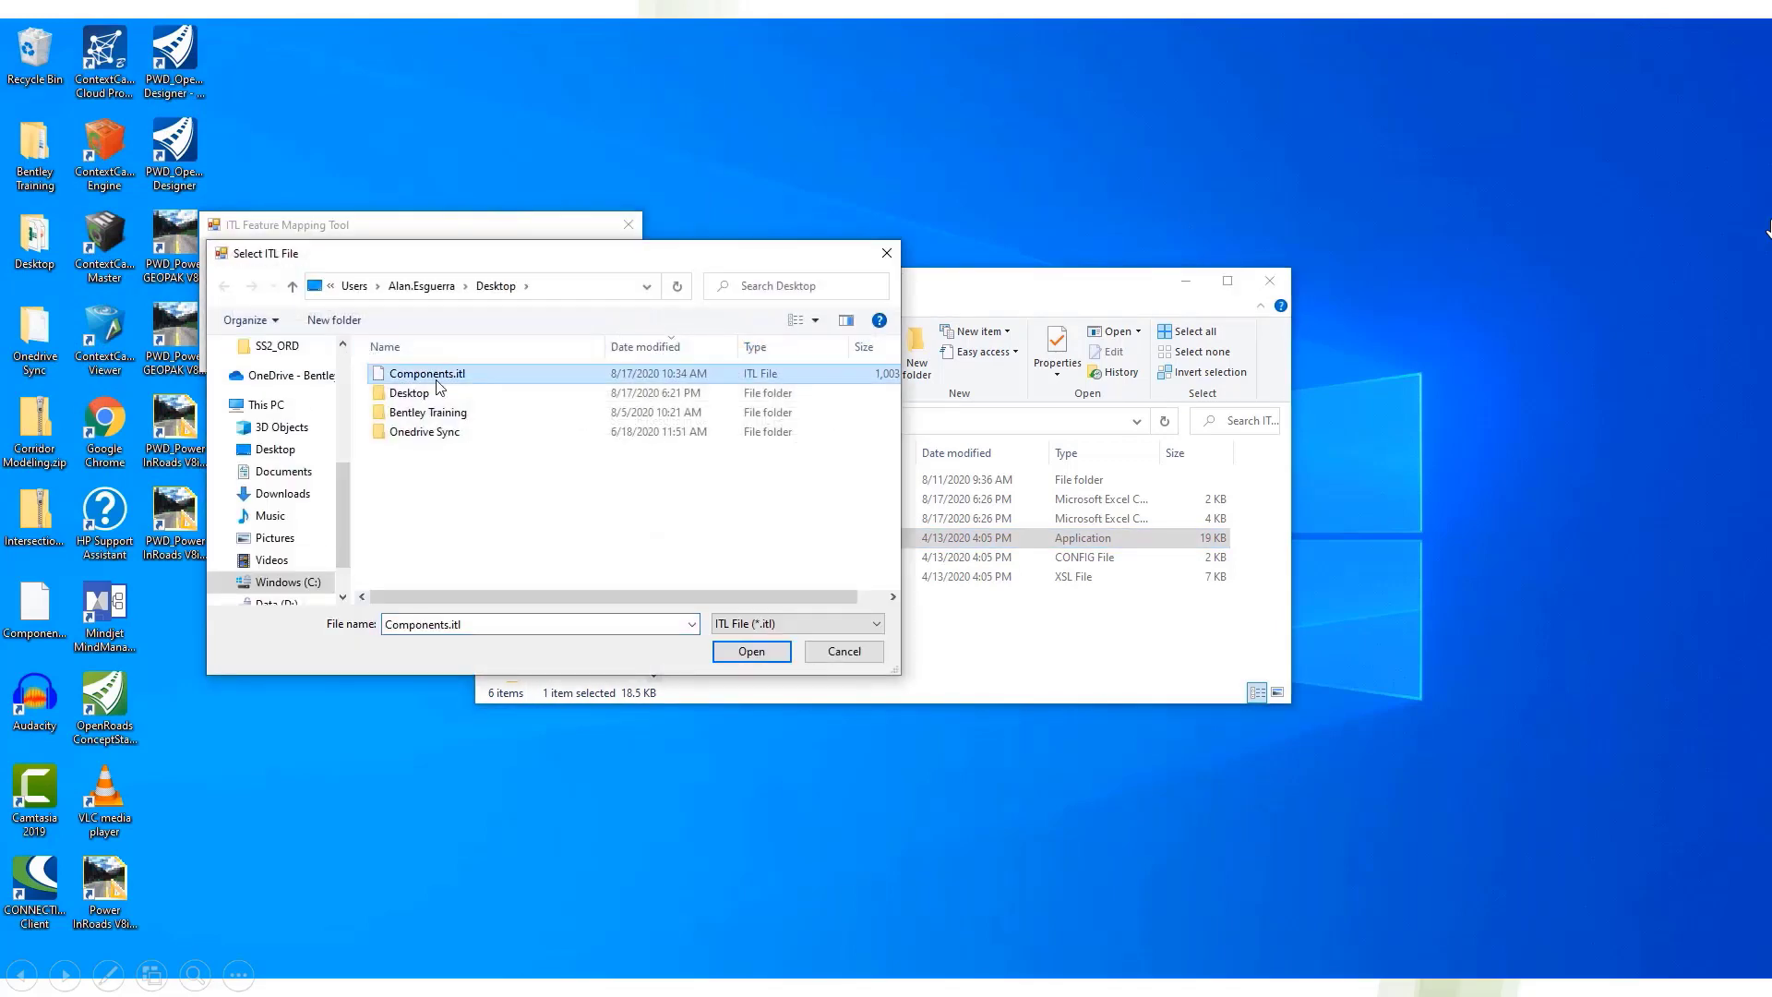
click(752, 651)
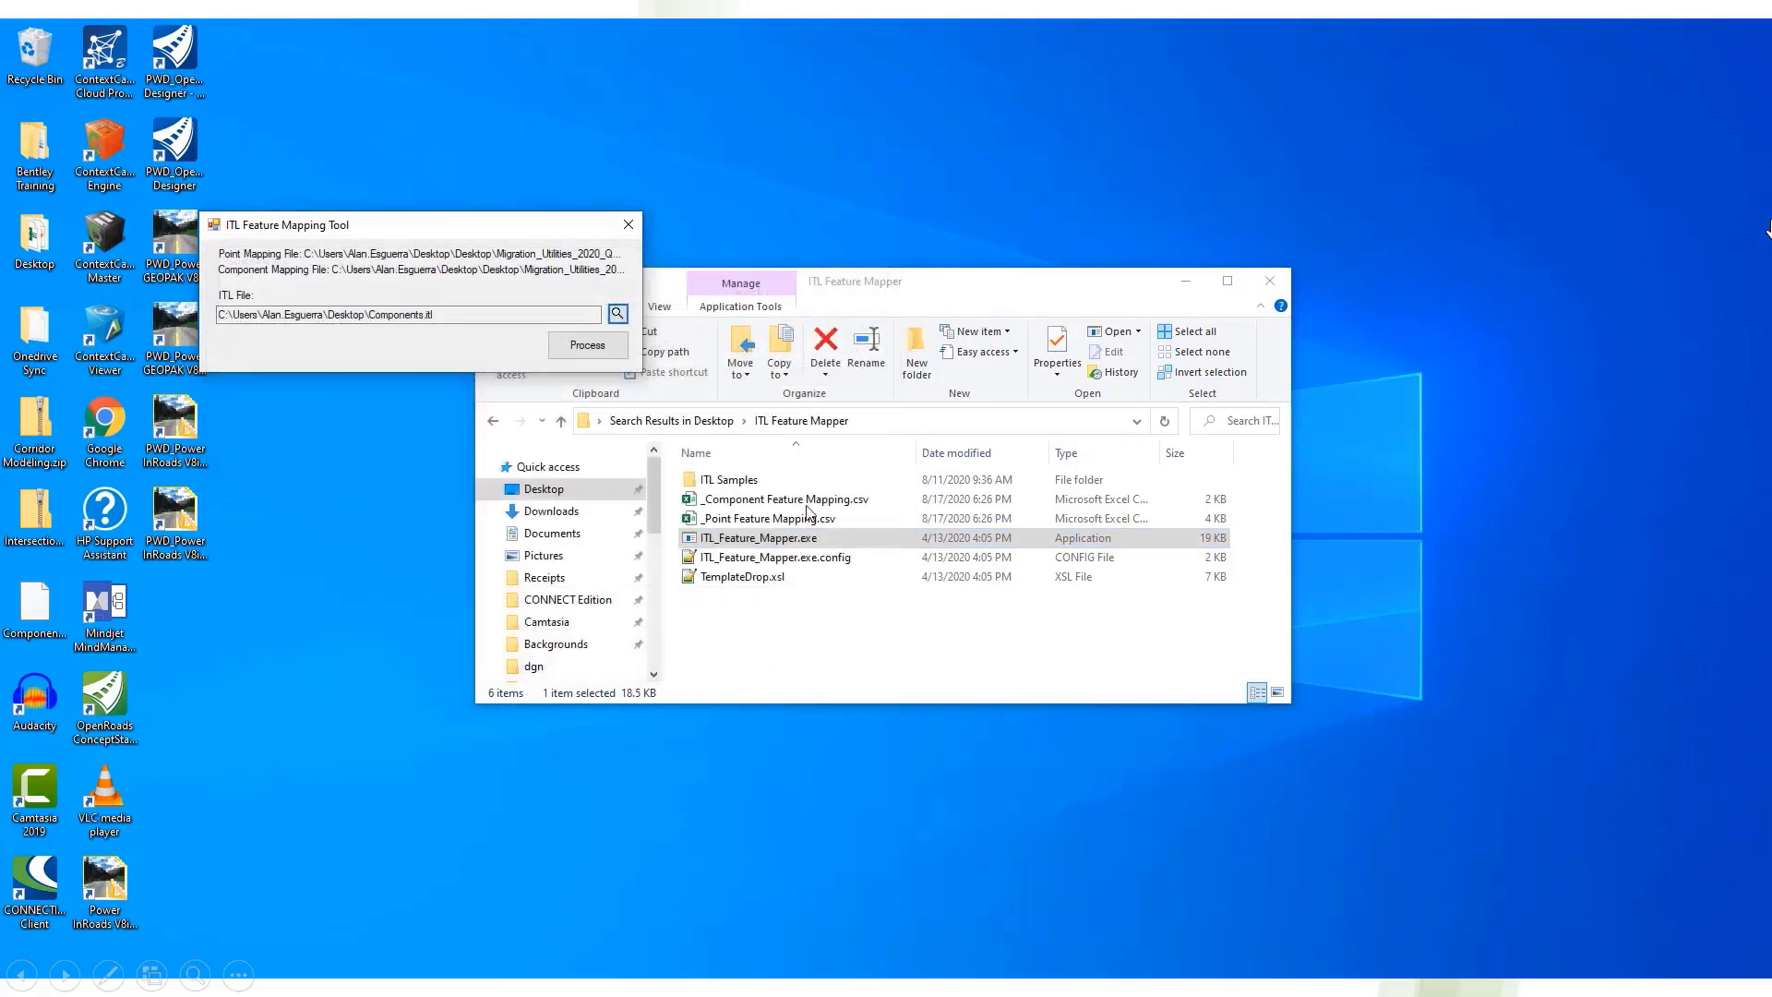
click(583, 346)
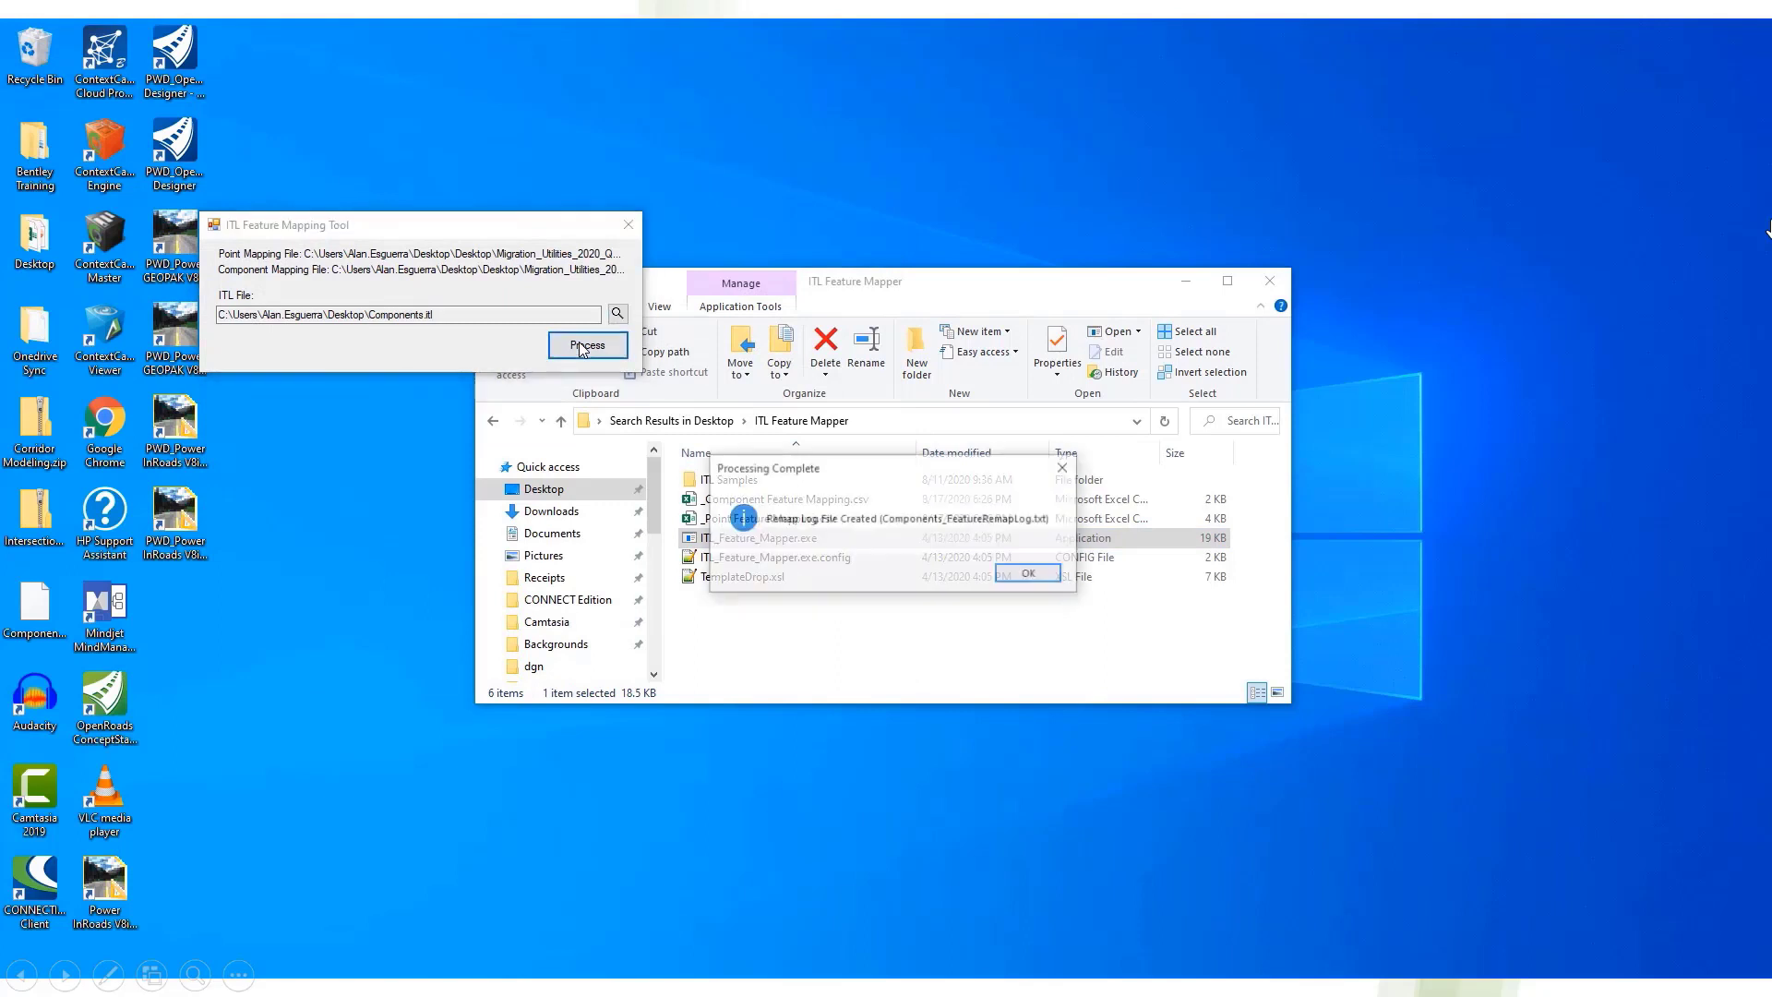
click(1054, 575)
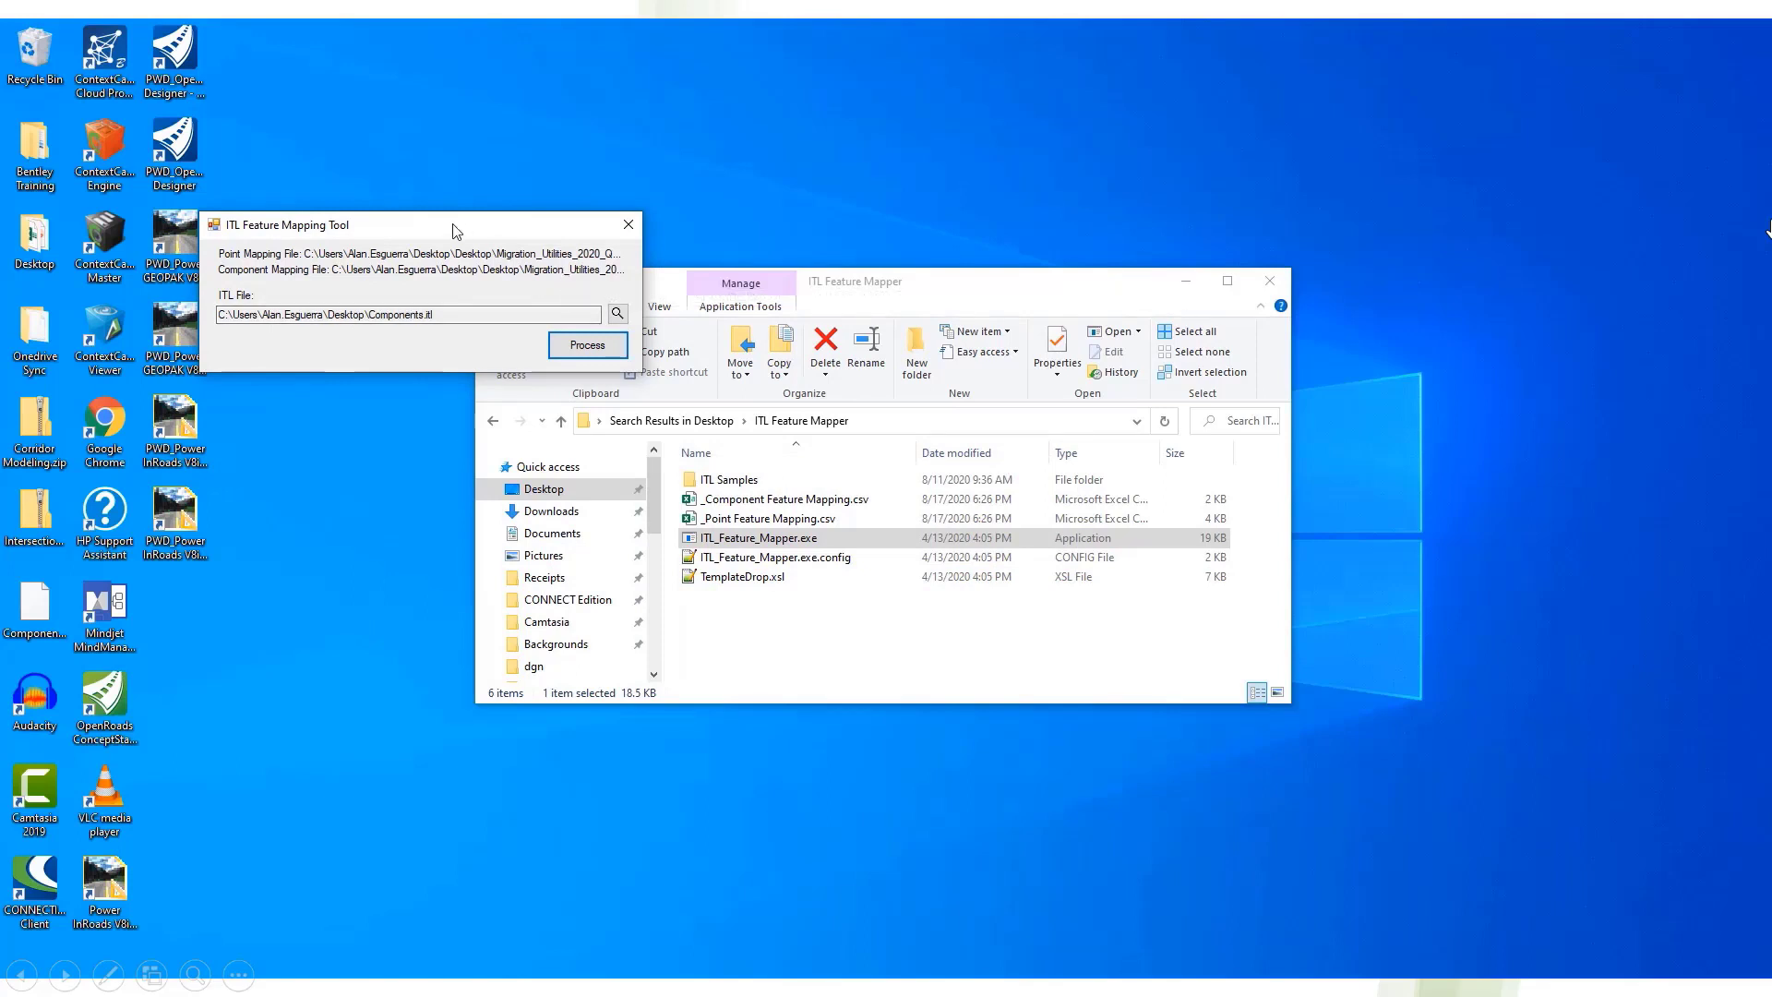
Step: Process Components.itl once more and close the ITL Feature Mapping Tool
click(587, 345)
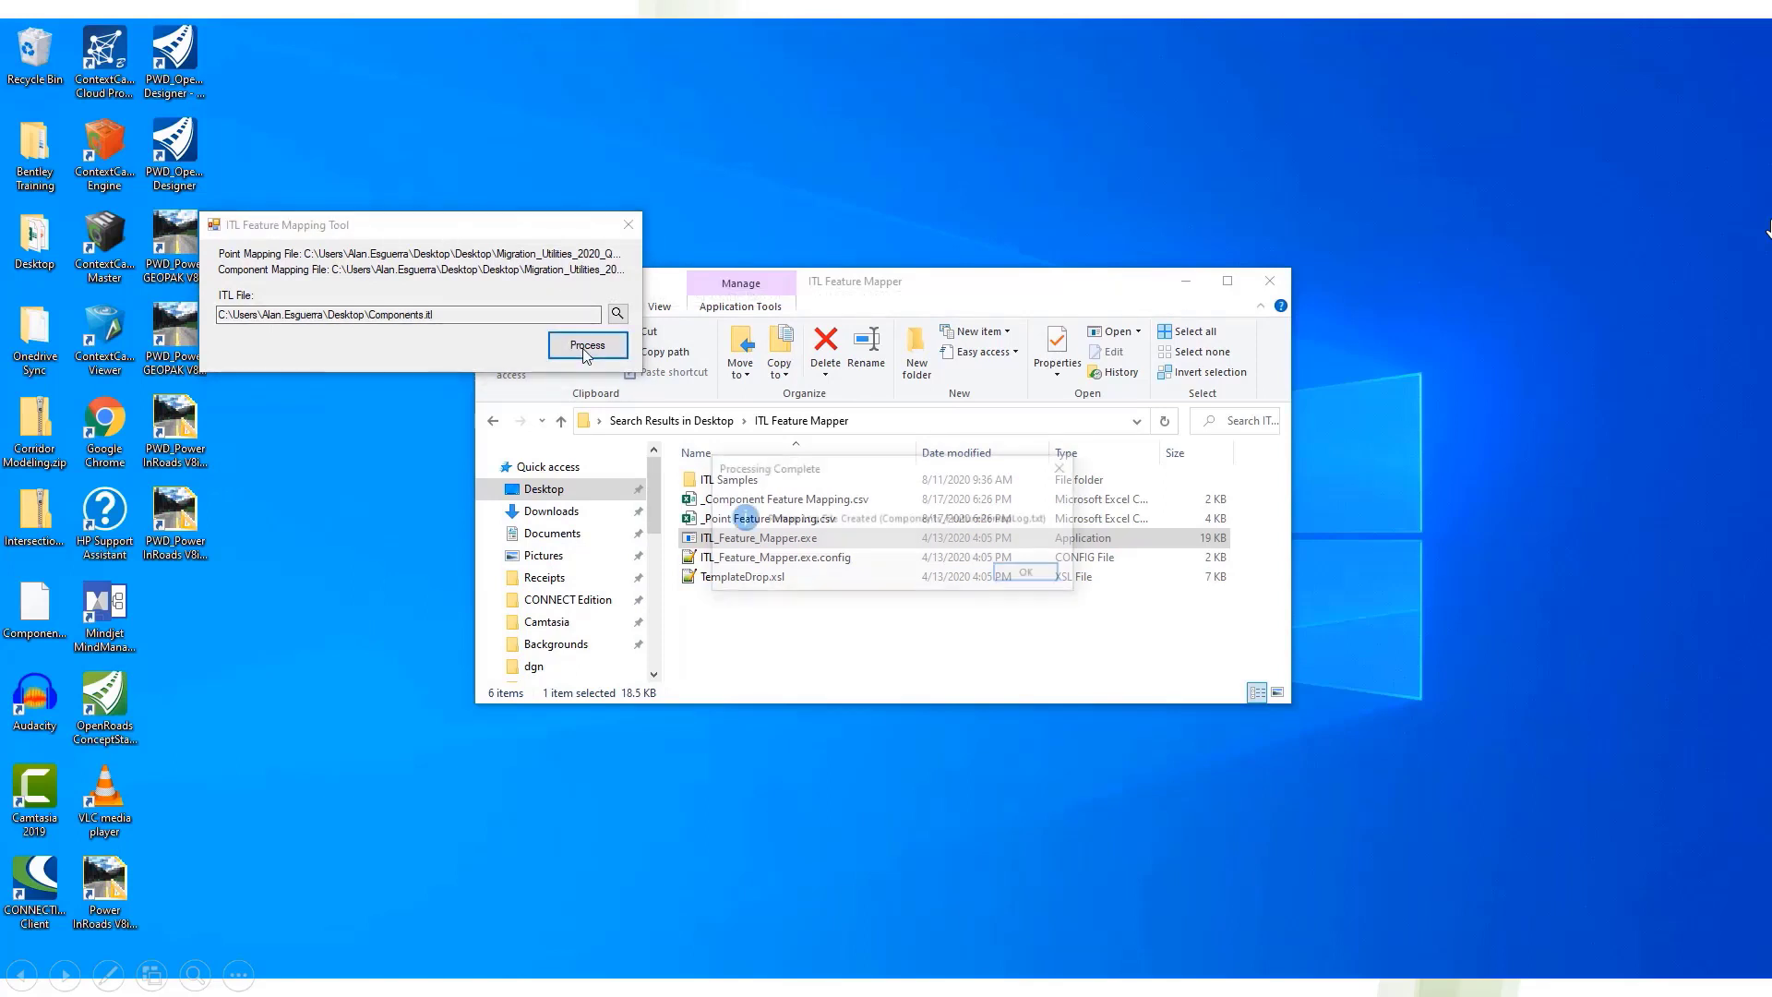
click(1058, 578)
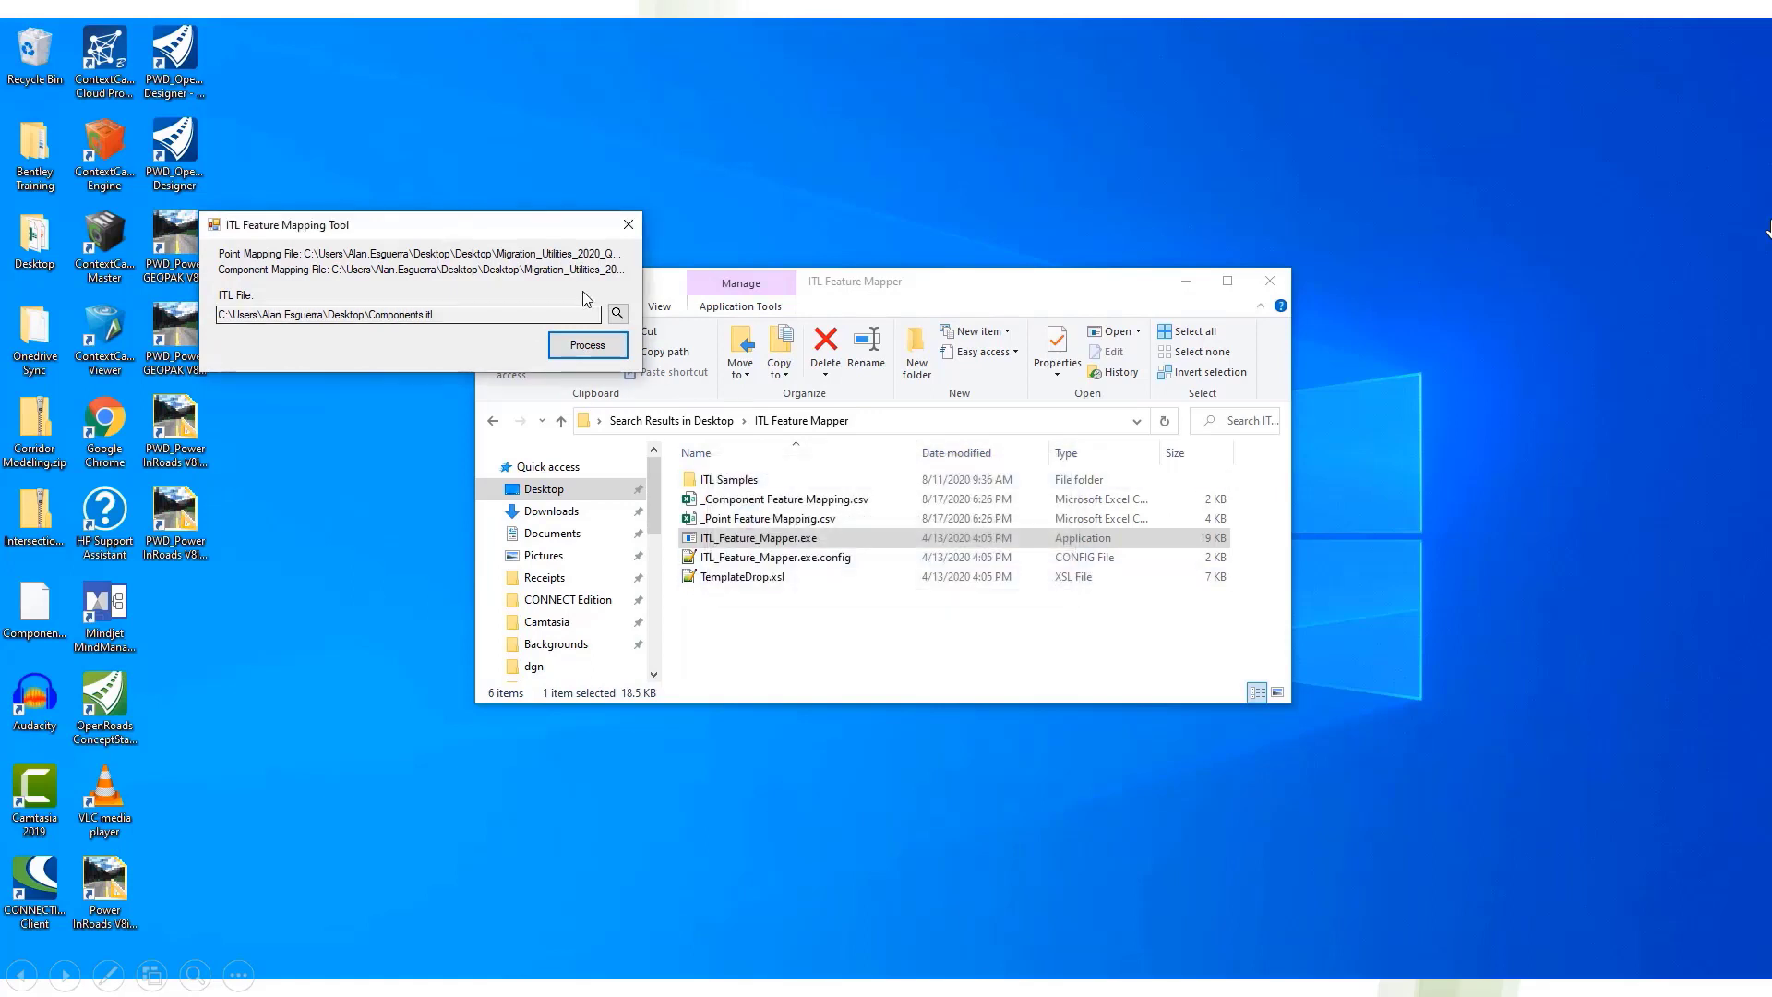
click(629, 224)
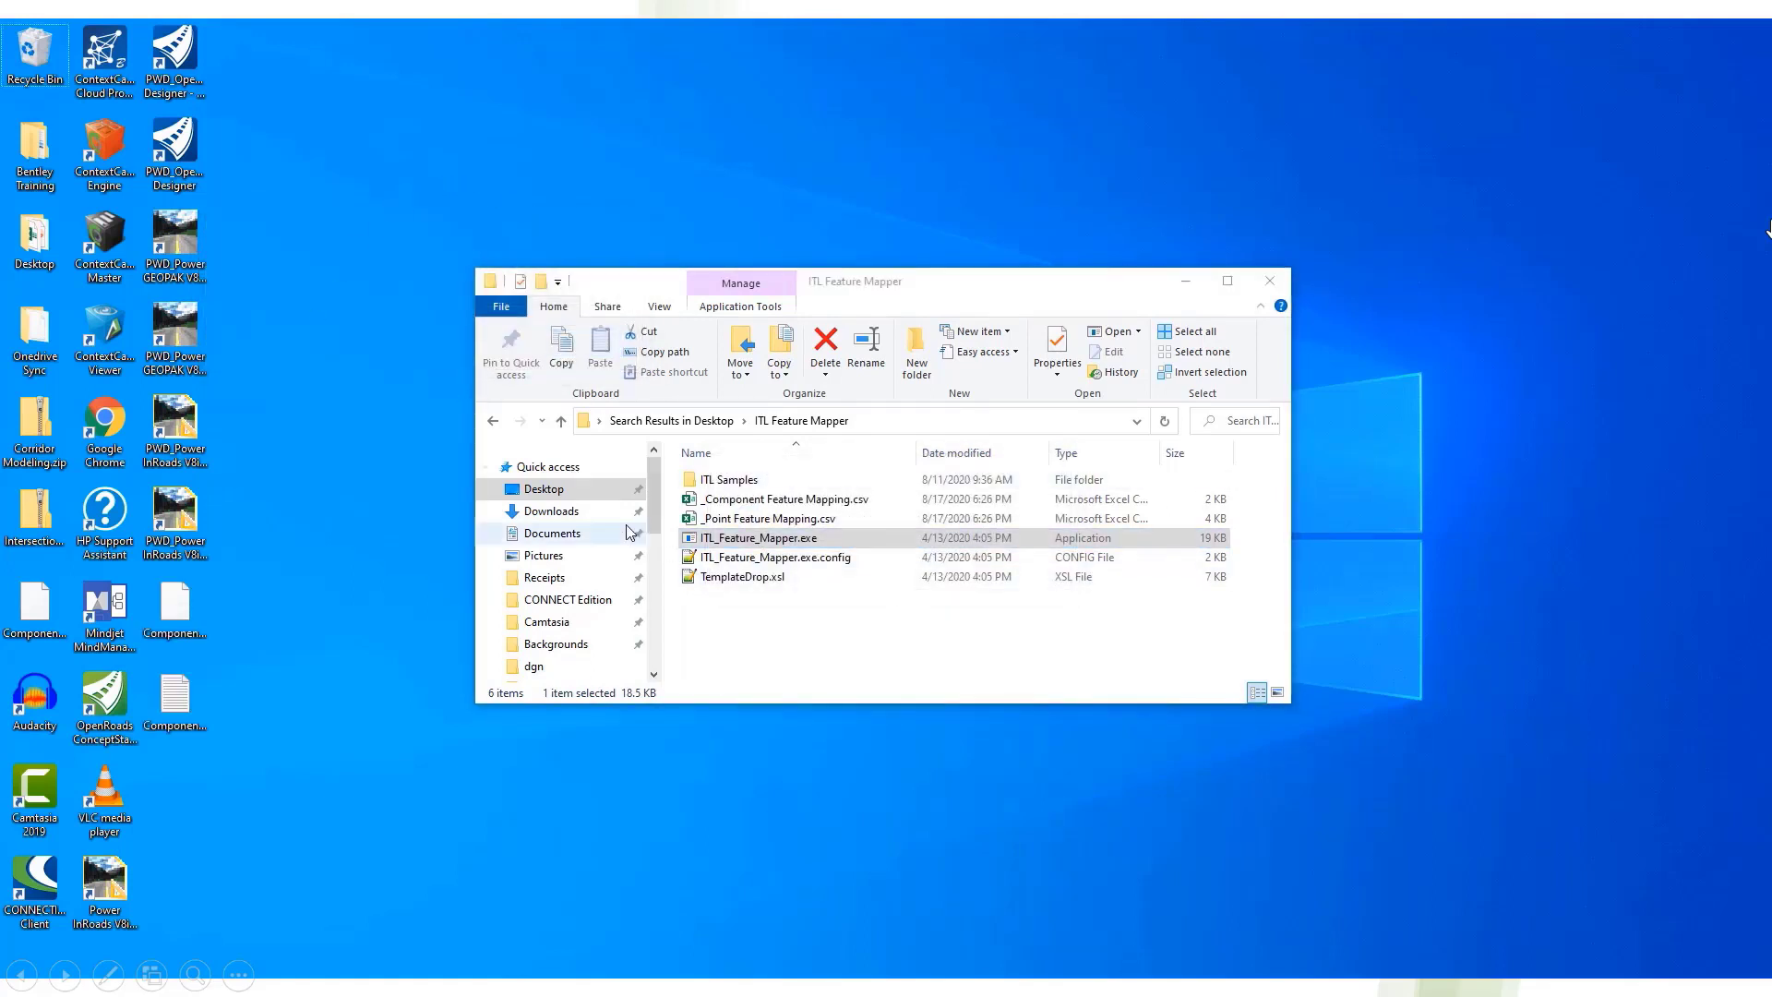
Step: Open Components_FeatureRemapLog.txt from the Desktop folder and examine the point features not found in the mapping file
key(ctrl+n)
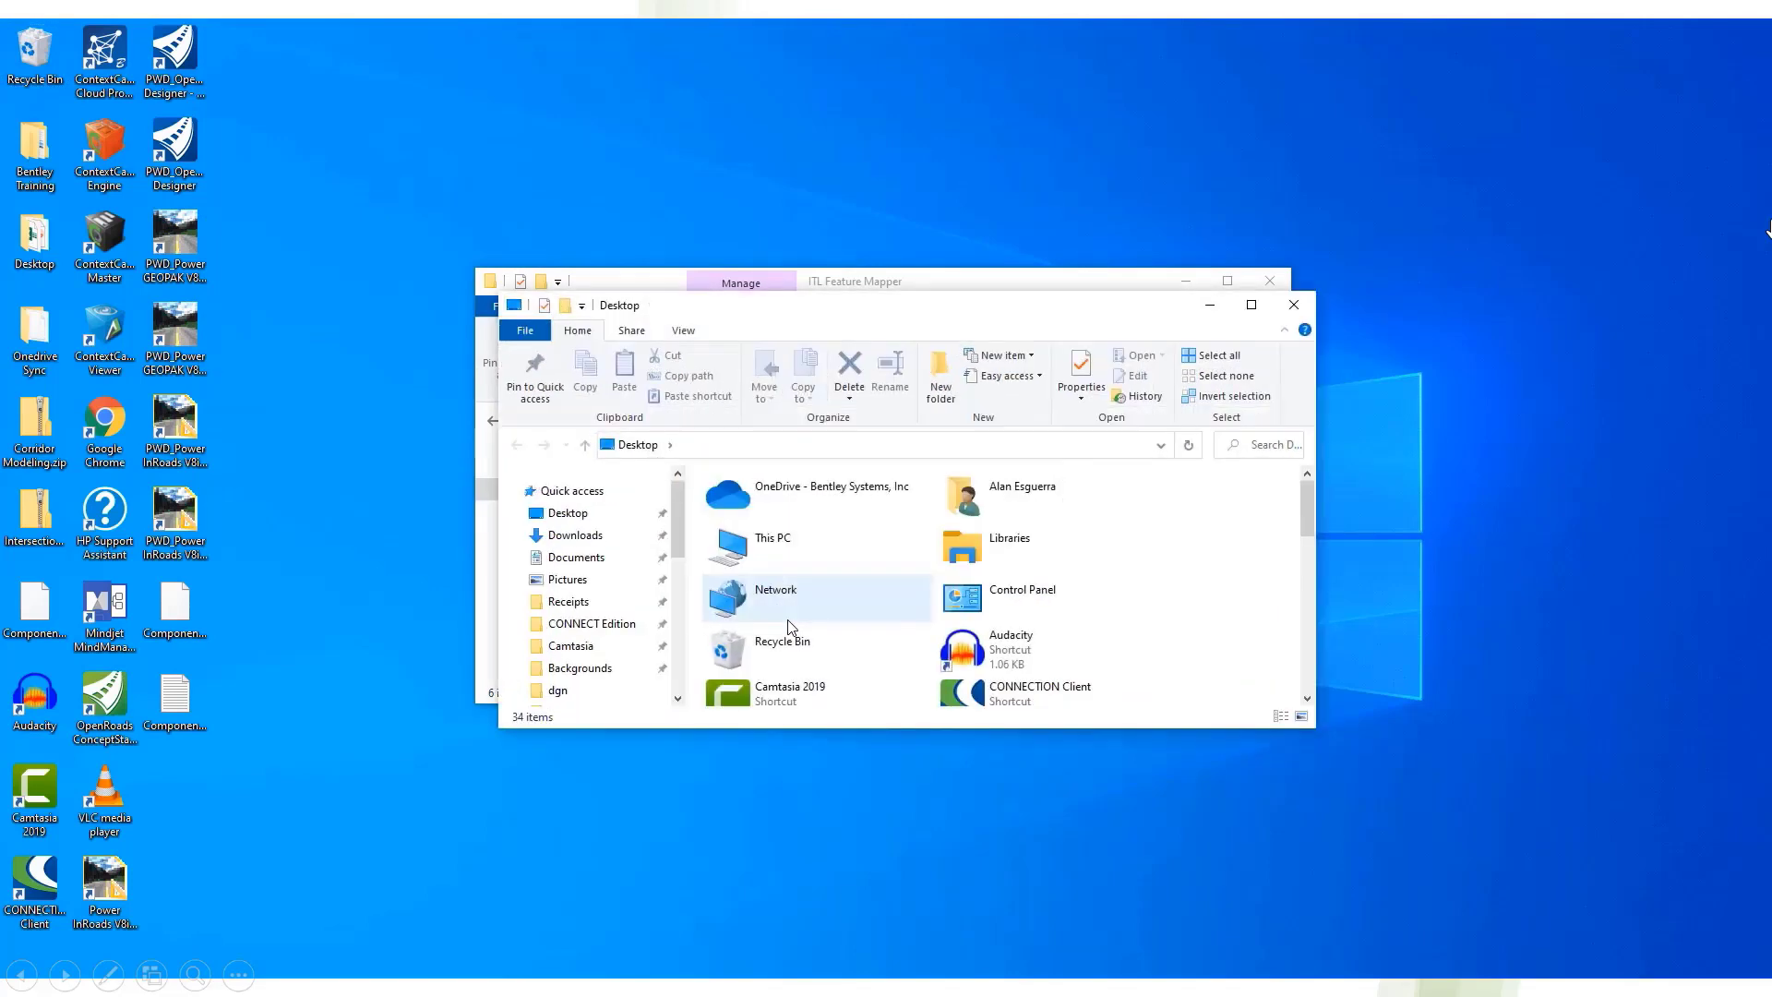
click(565, 514)
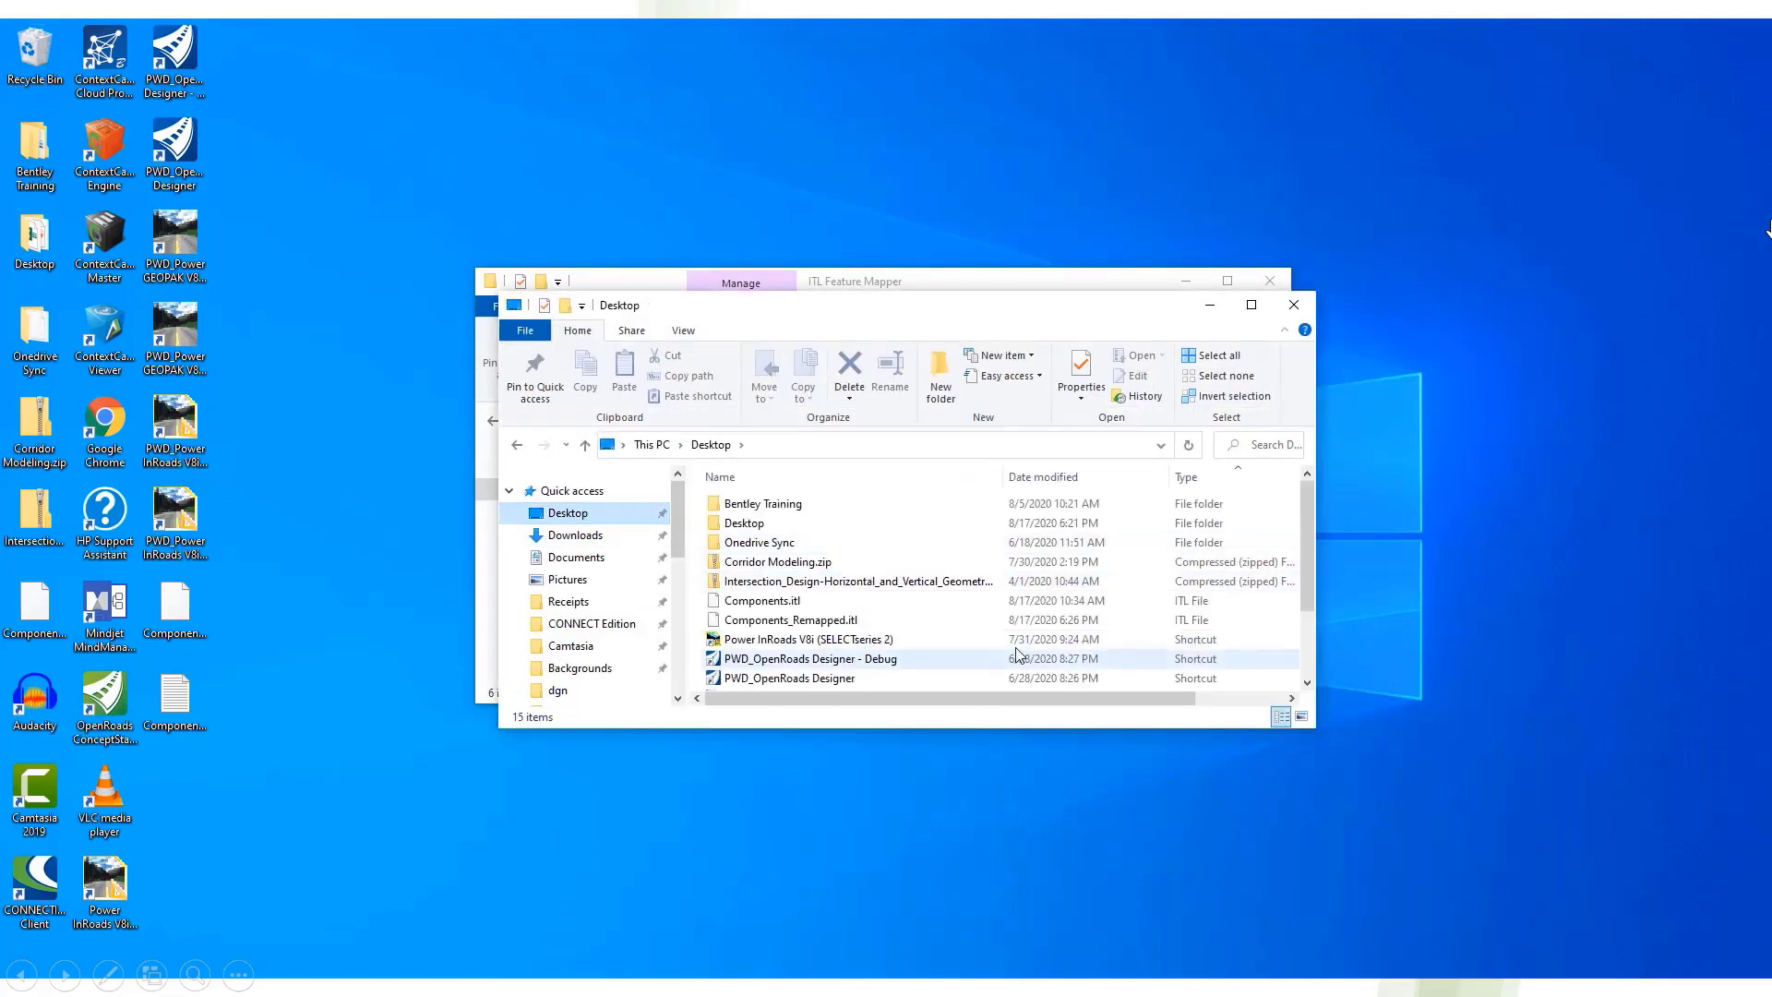
scroll(923, 627, down, 2)
double_click(890, 680)
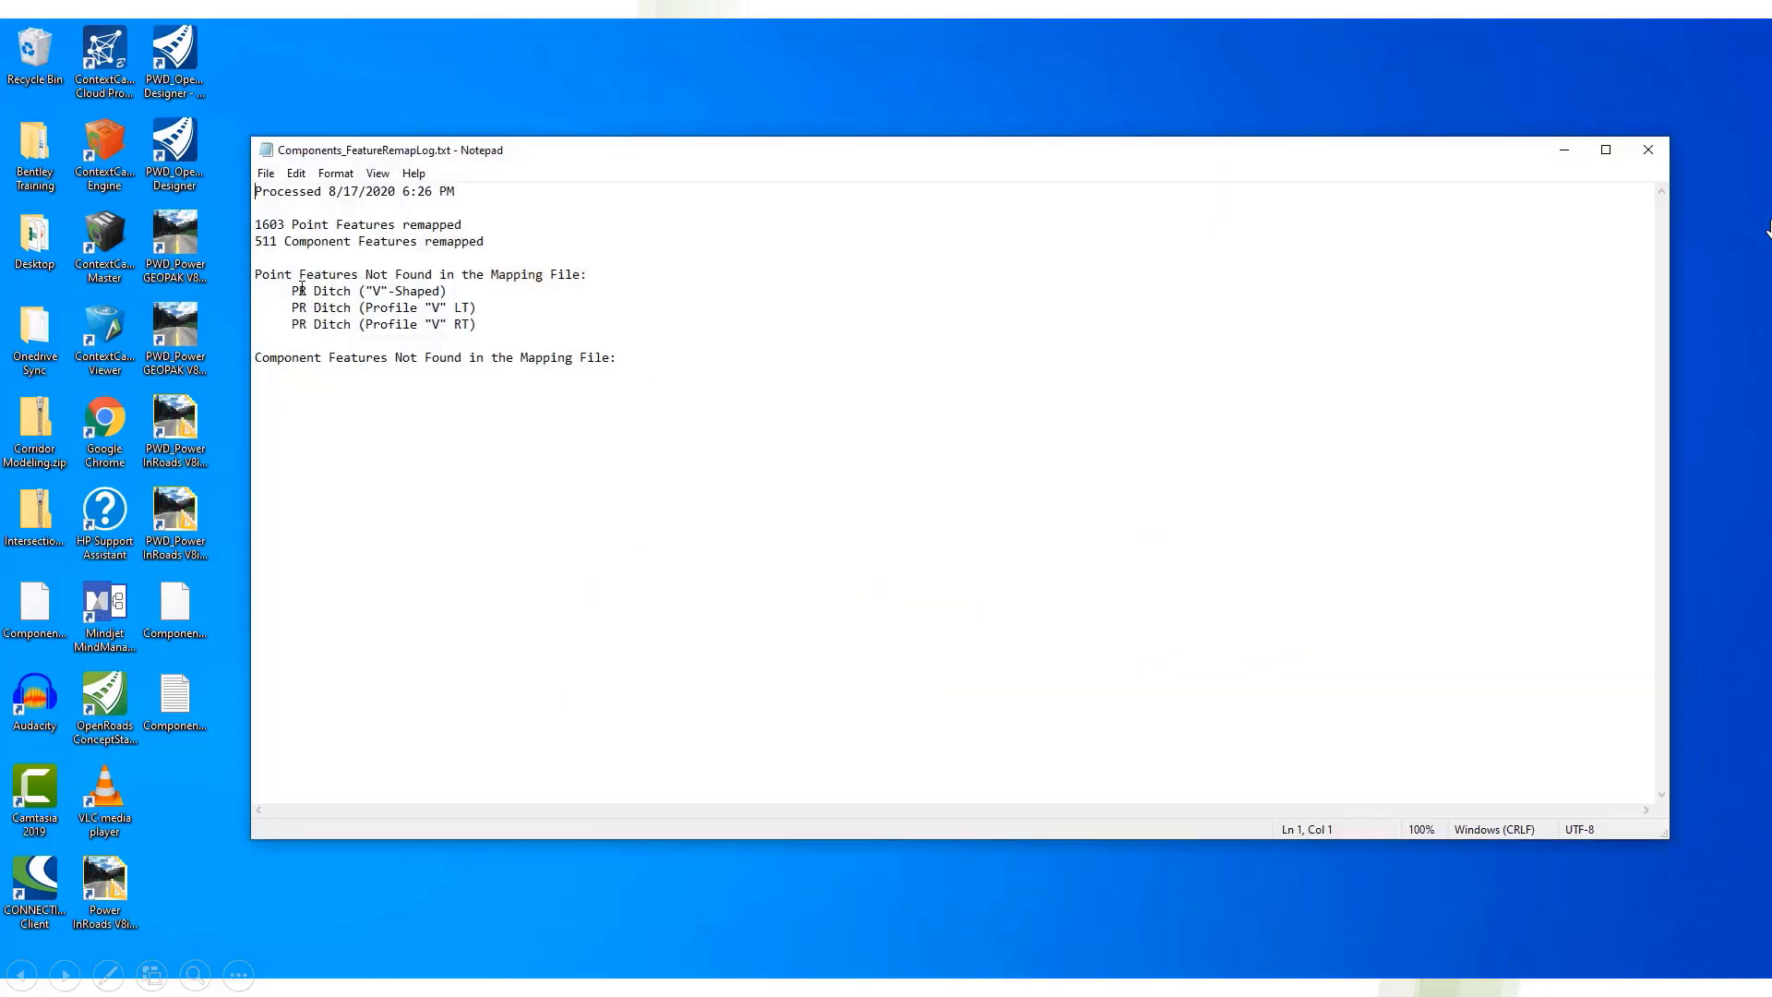
drag(293, 291, 463, 291)
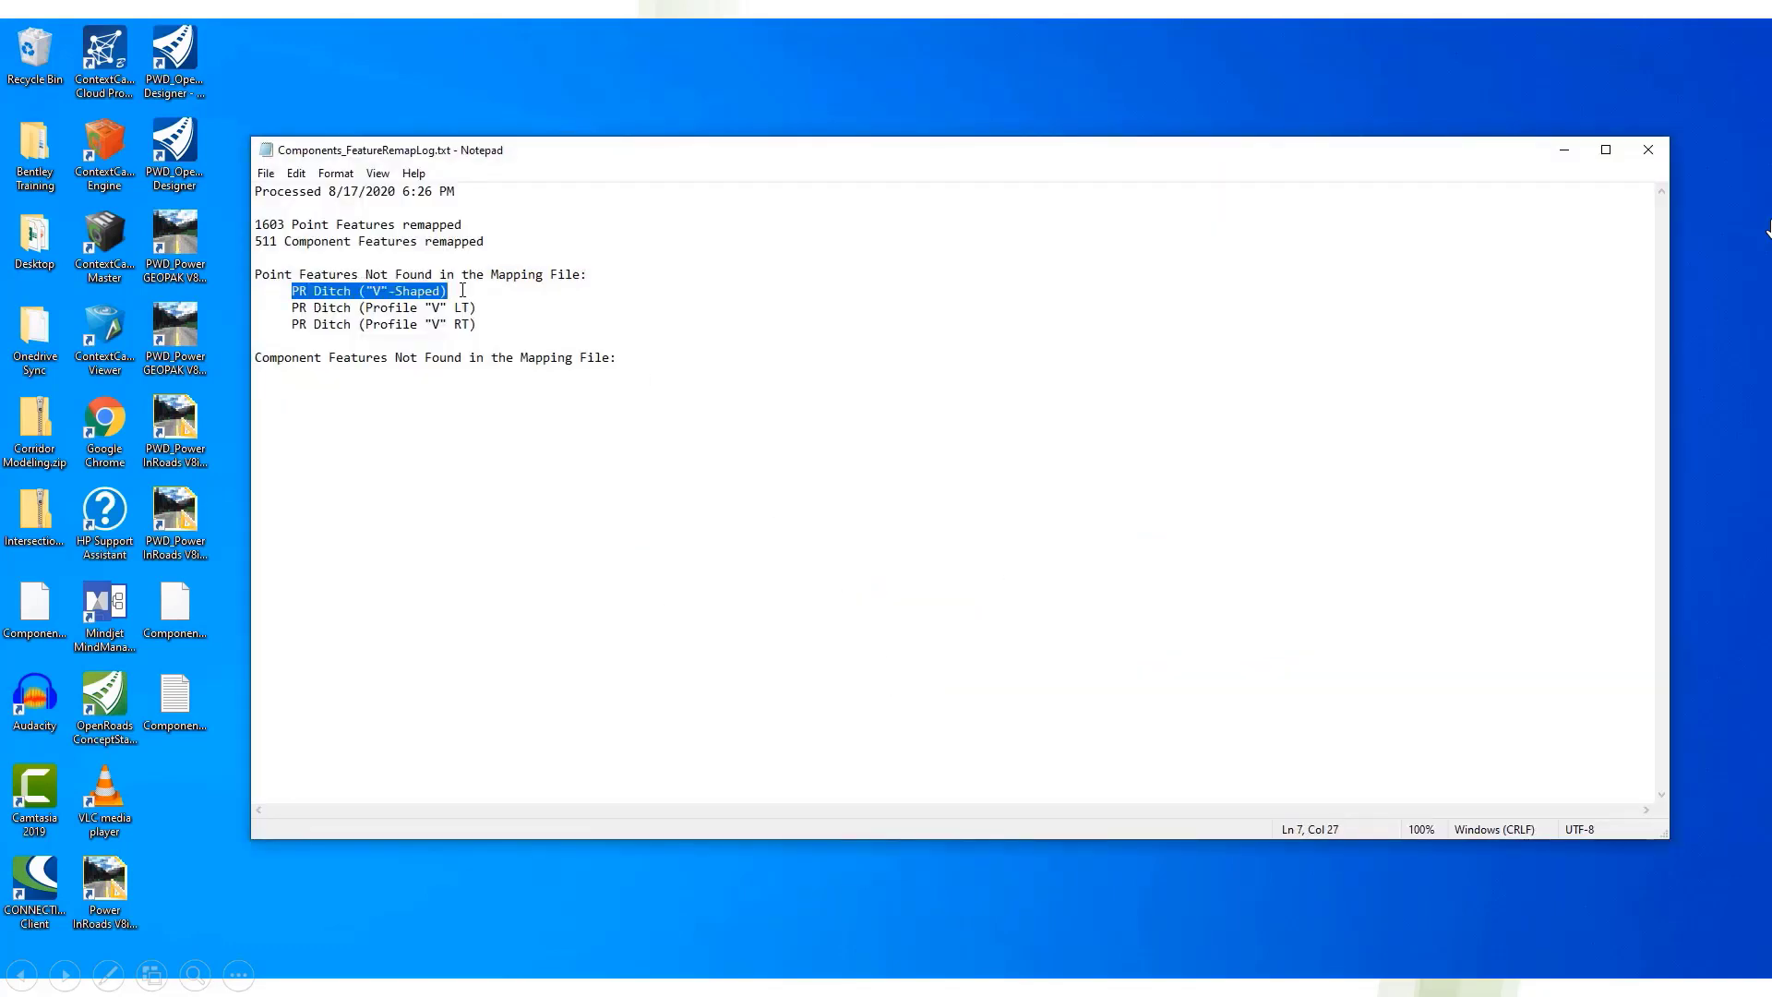
click(463, 290)
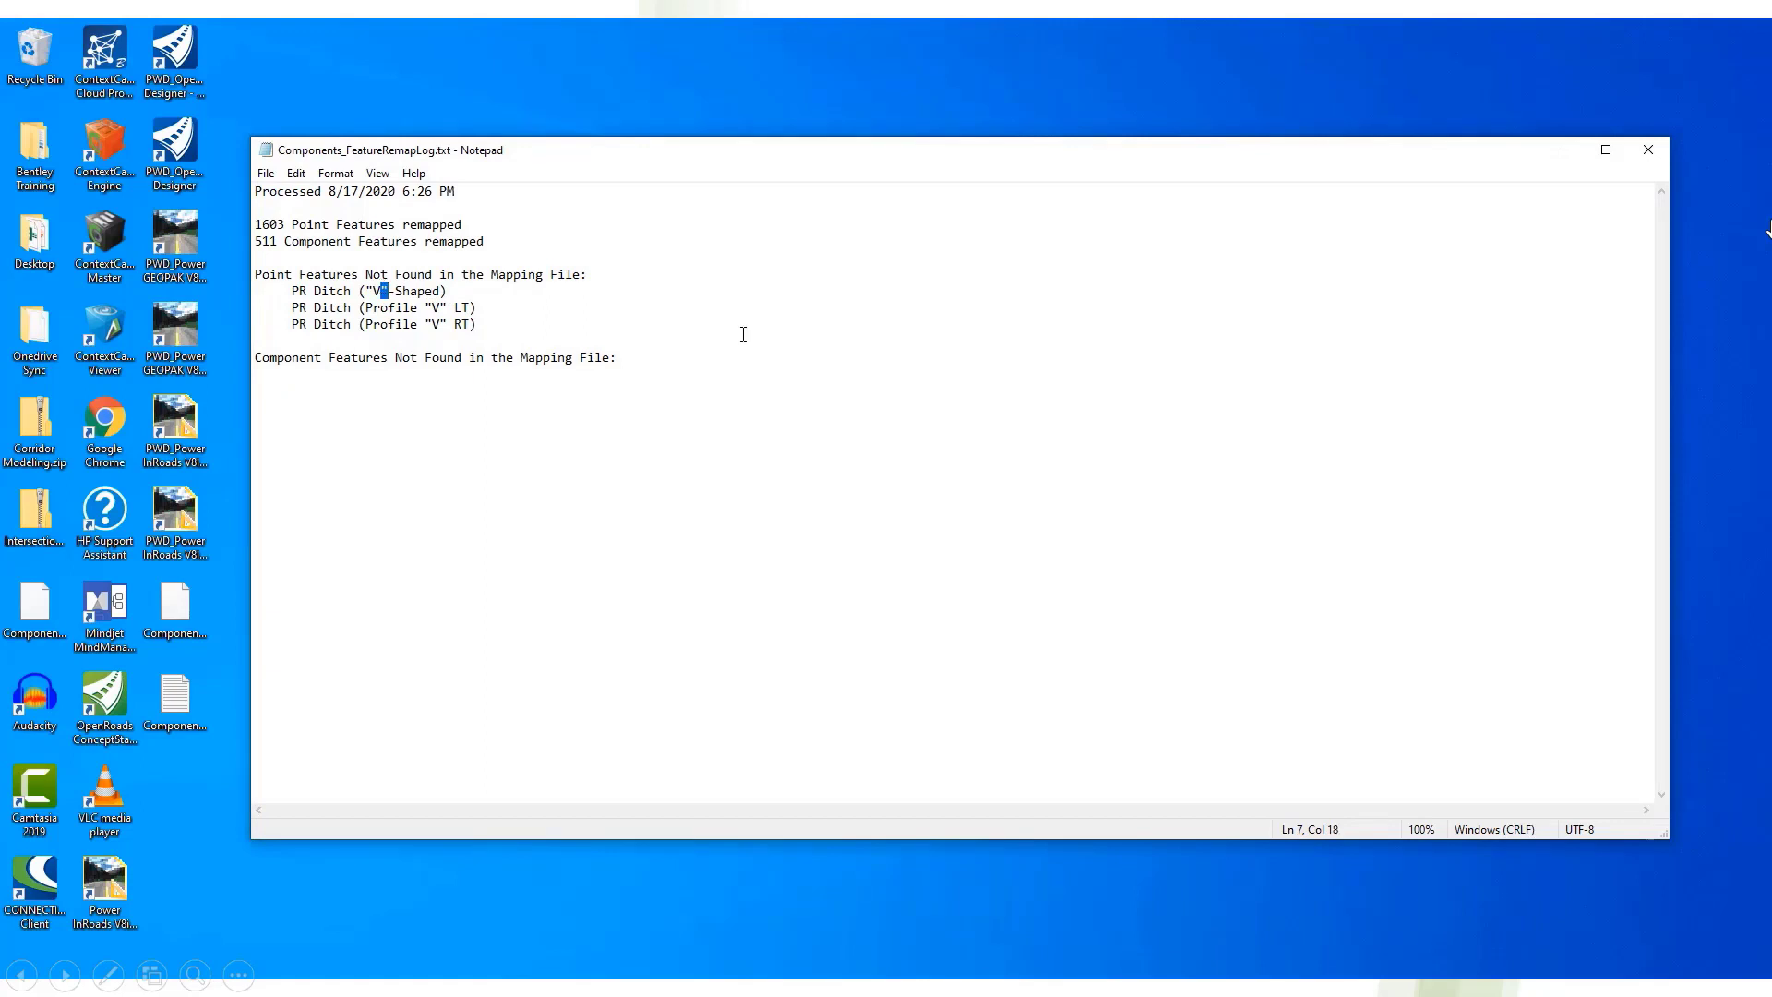
Step: Open _Point Feature Mapping.csv in Excel beside the remap log and widen column A to show the full feature names
drag(1032, 153, 1555, 225)
click(657, 273)
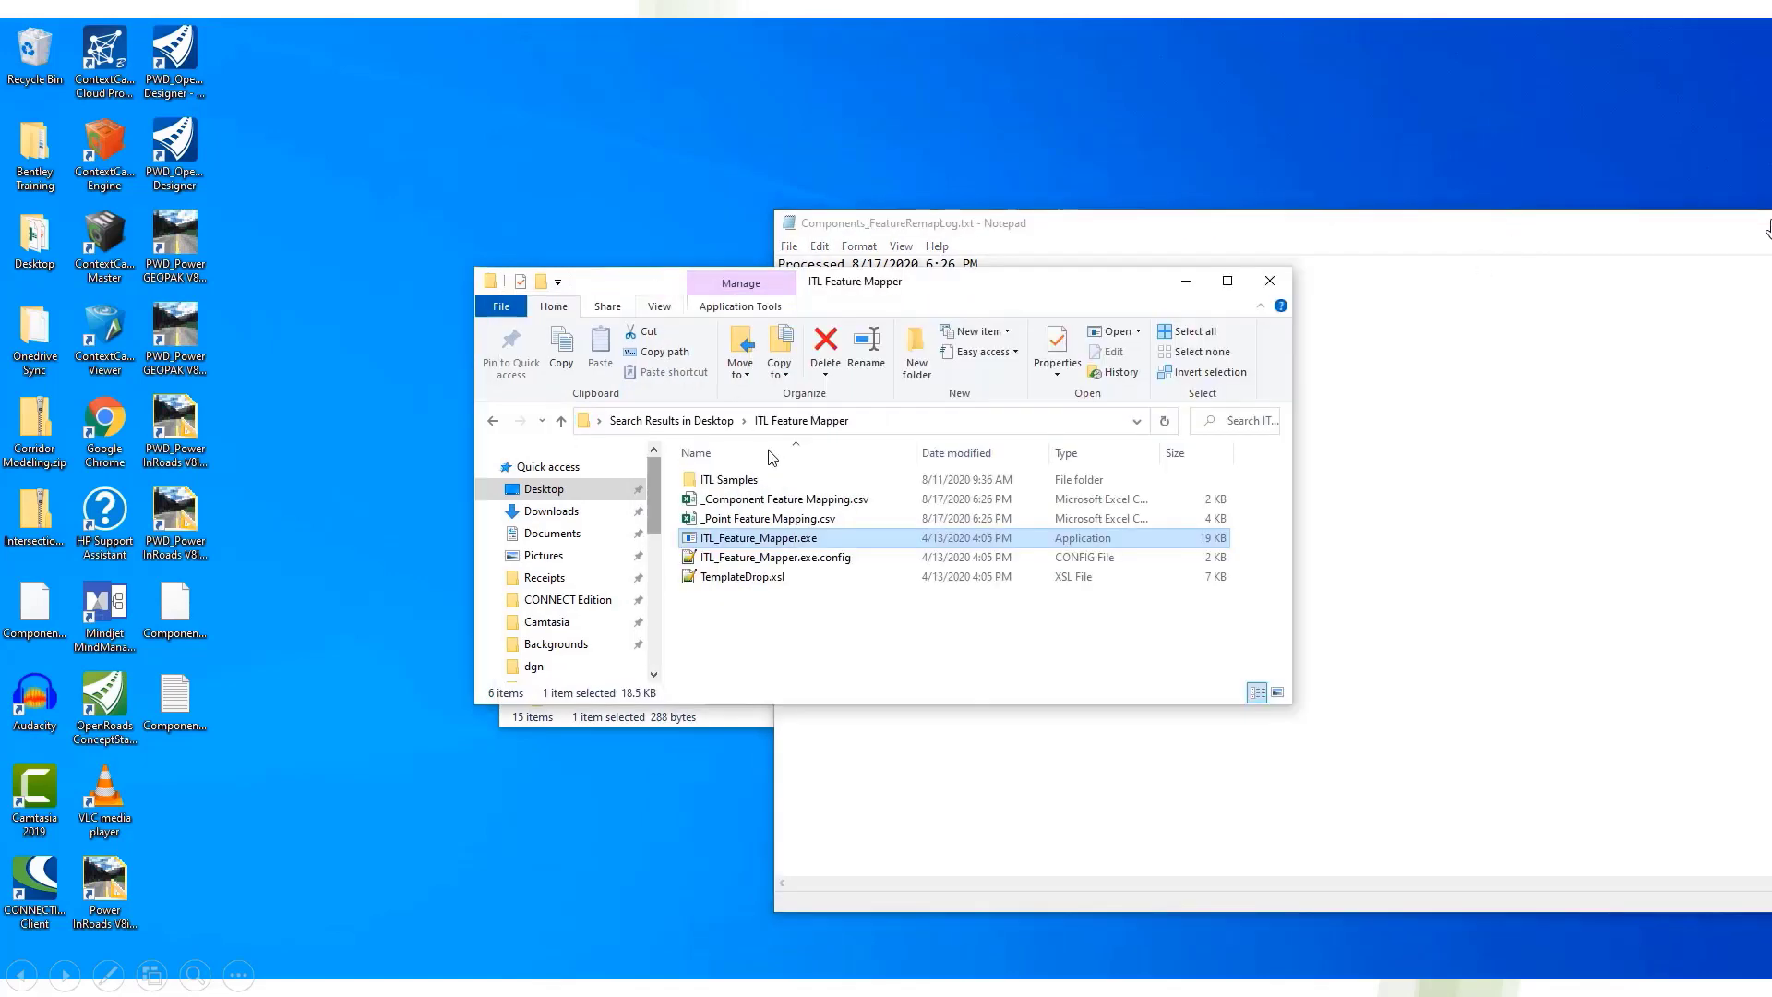
double_click(789, 518)
click(912, 233)
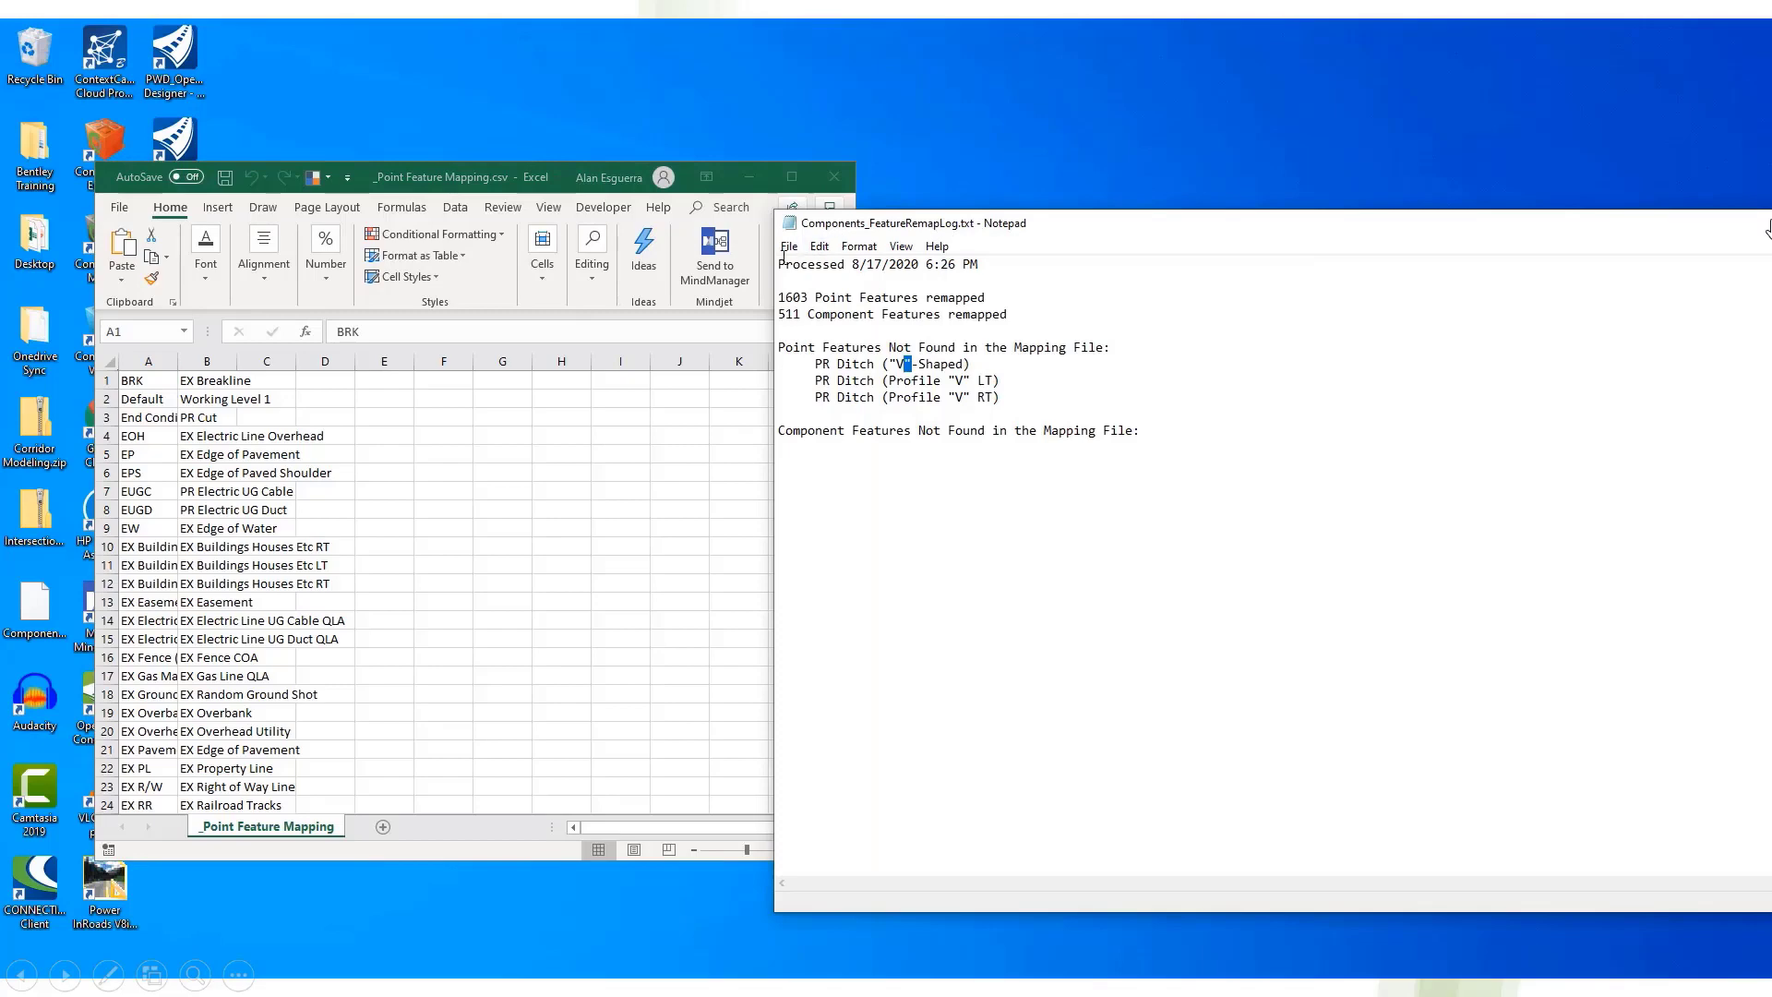
drag(963, 233, 1123, 208)
drag(180, 361, 282, 529)
Step: Locate PR Ditch ("V"-Shaped) in column A of the point mapping file and check its mapped feature in column B
scroll(283, 530, down, 6)
scroll(283, 530, down, 7)
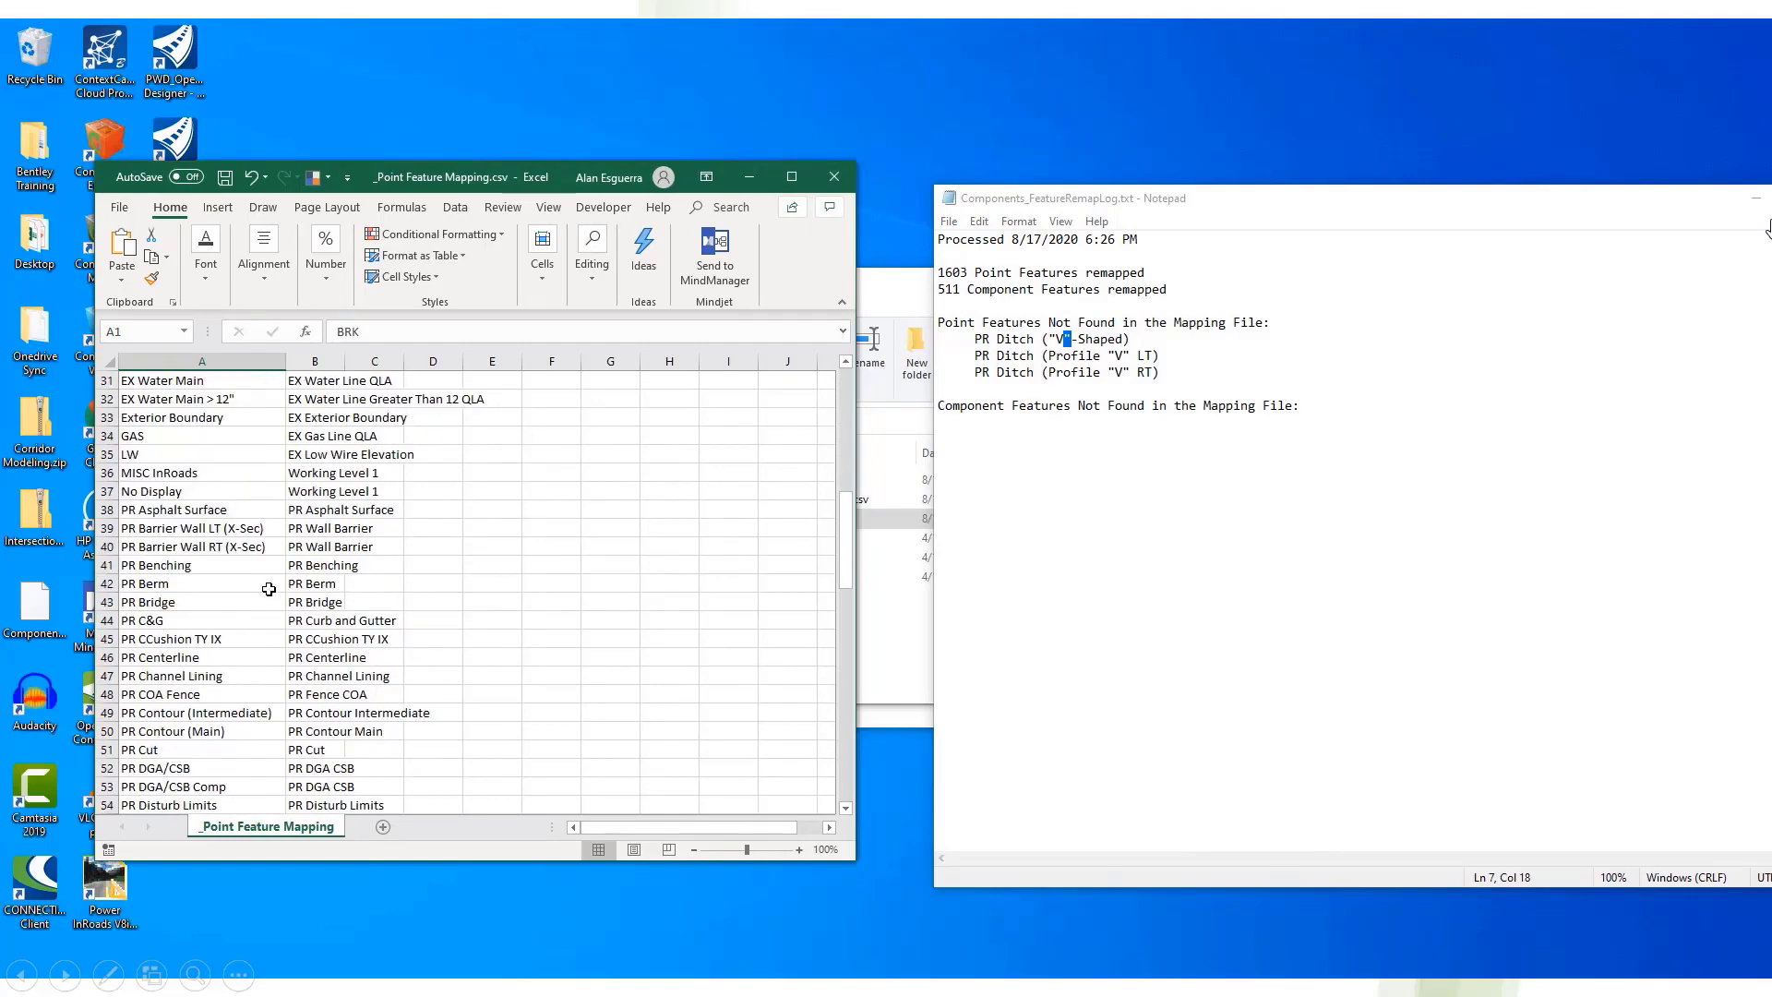
click(195, 662)
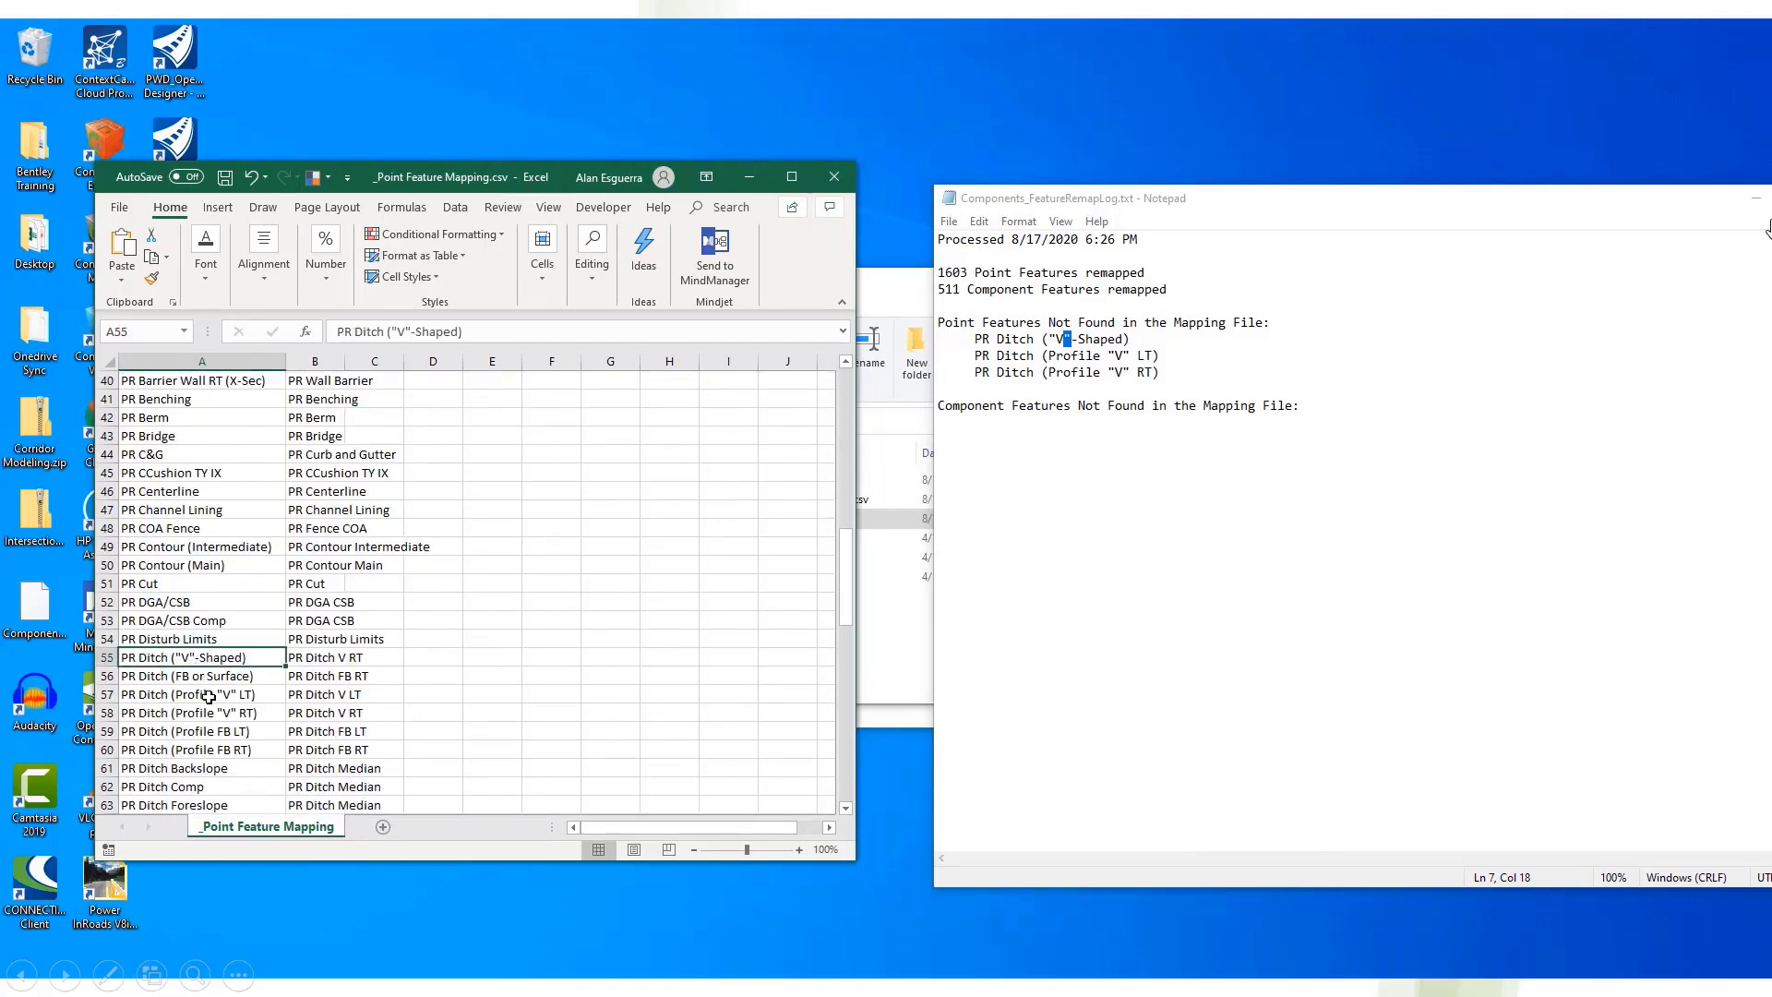
click(329, 659)
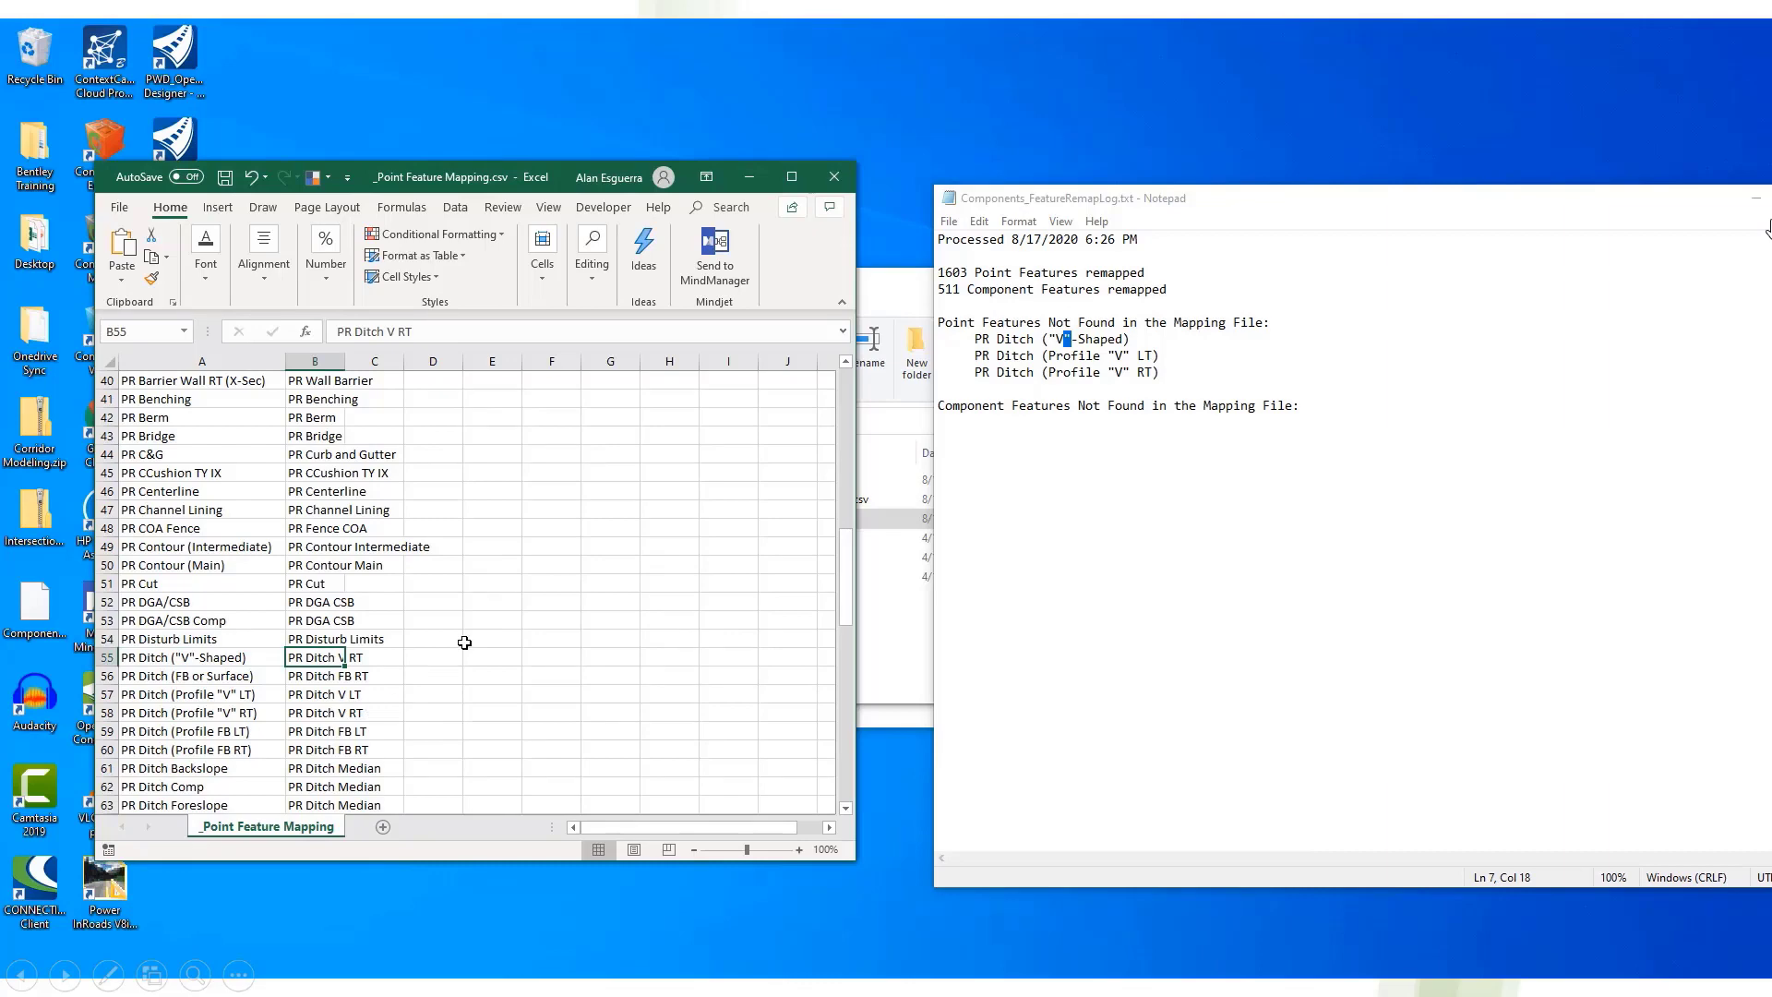
Step: Replace every quotation mark in the point mapping file with &quot;, copying the replacement text from cell B106
scroll(463, 643, down, 18)
click(318, 602)
key(ctrl+c)
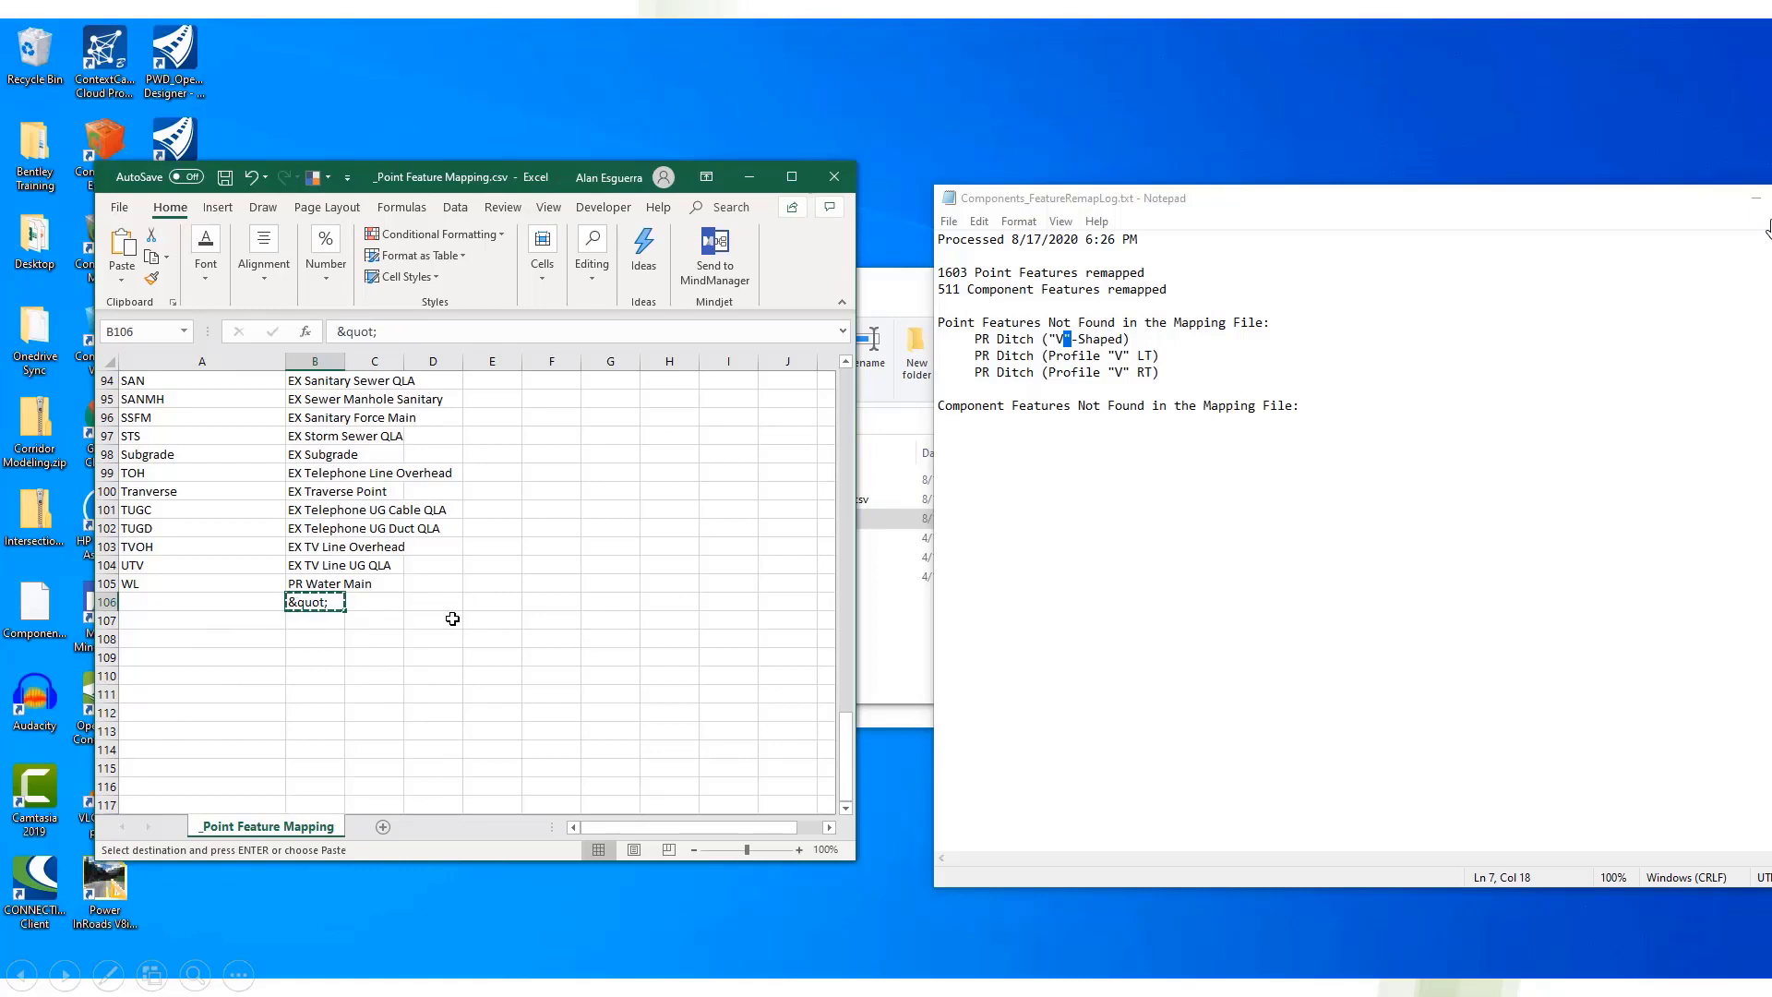
key(ctrl+h)
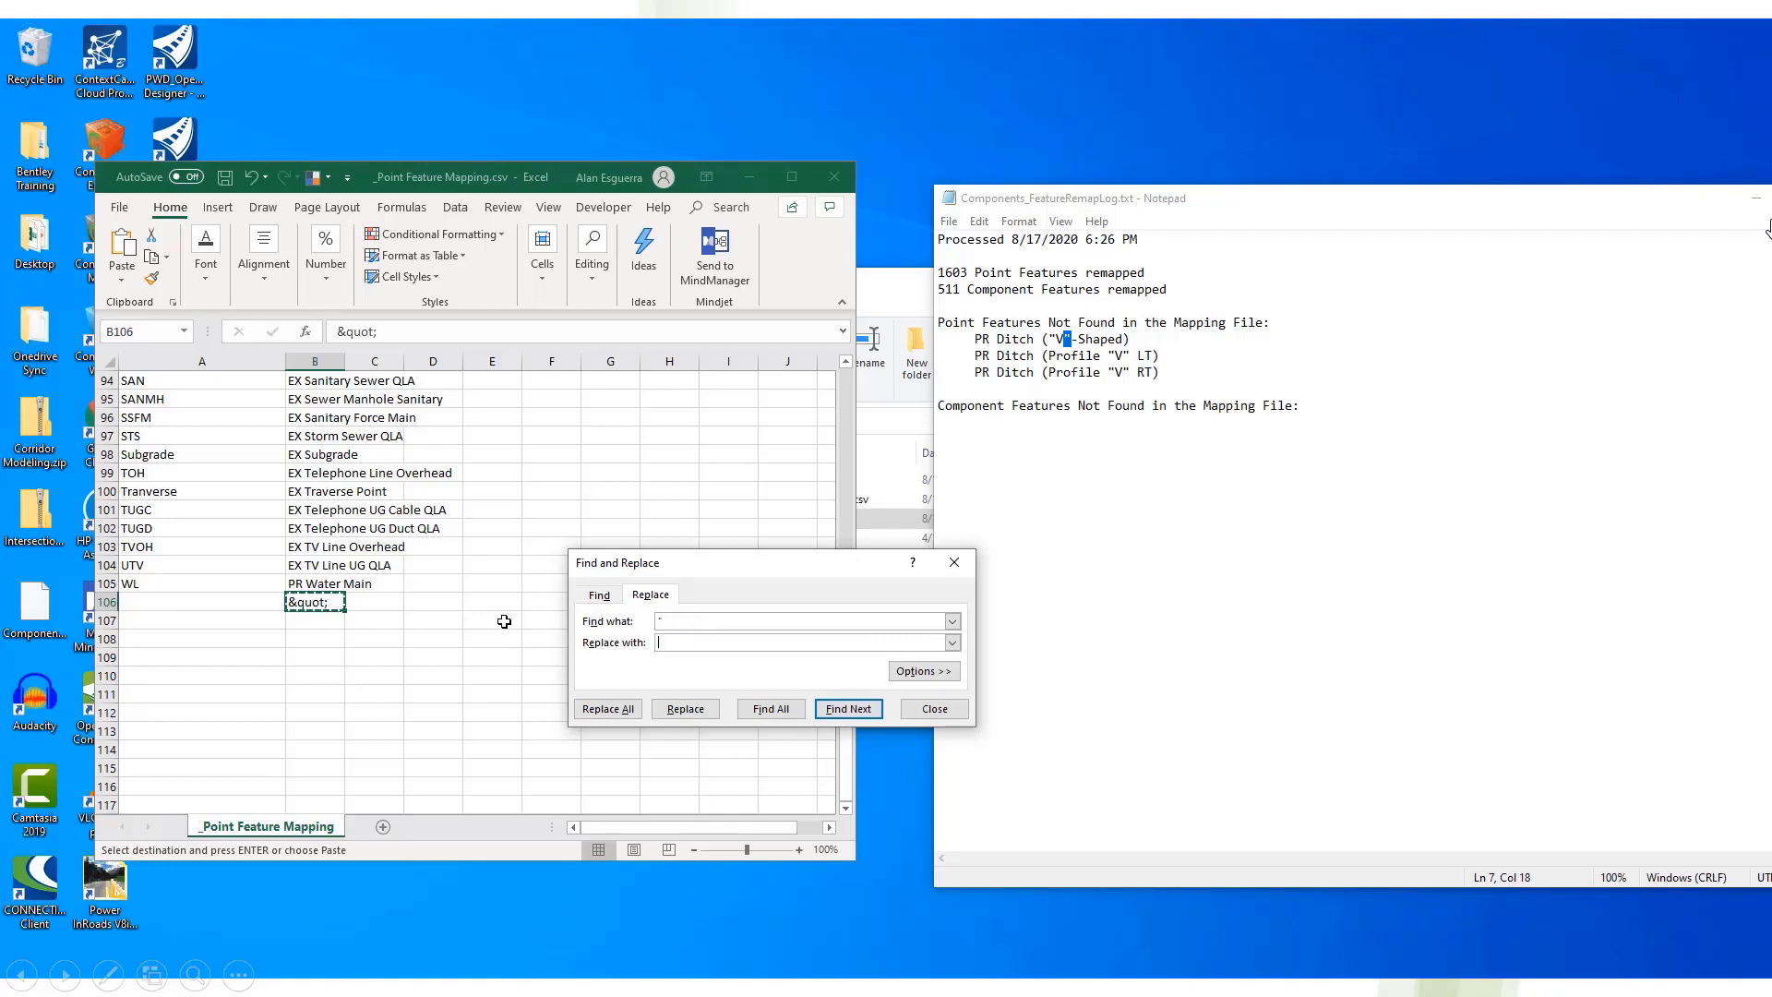
key(ctrl+v)
click(607, 708)
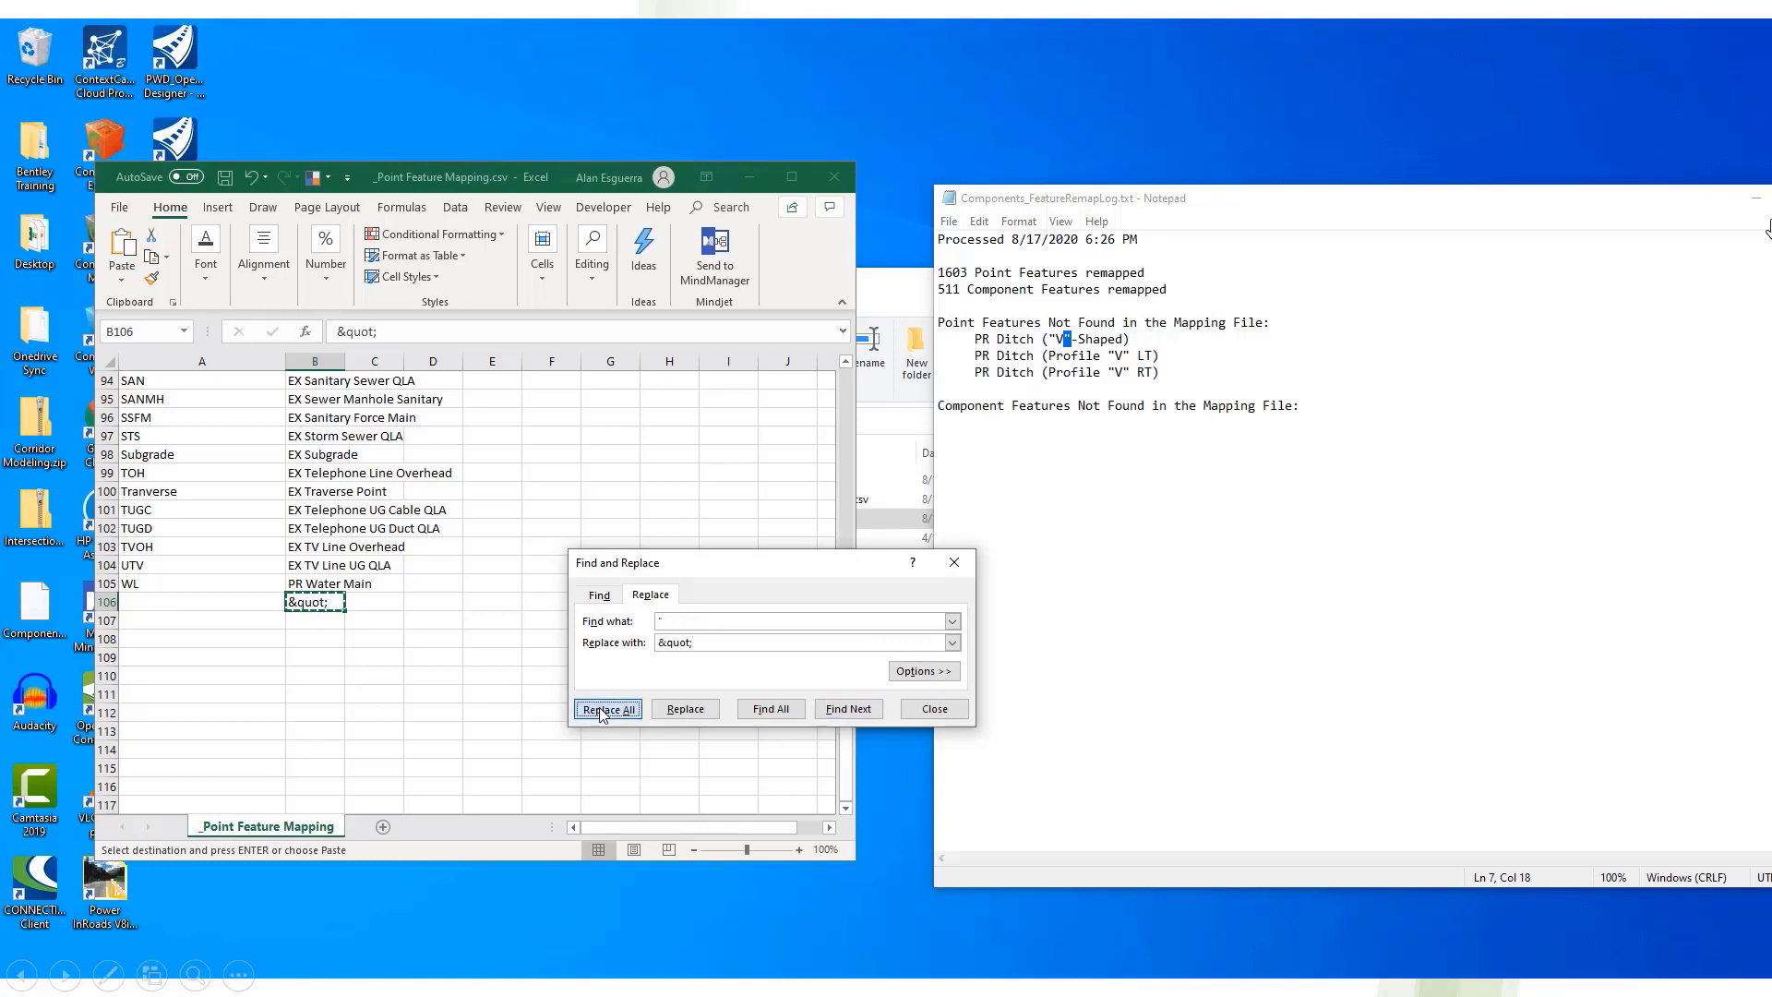
click(892, 559)
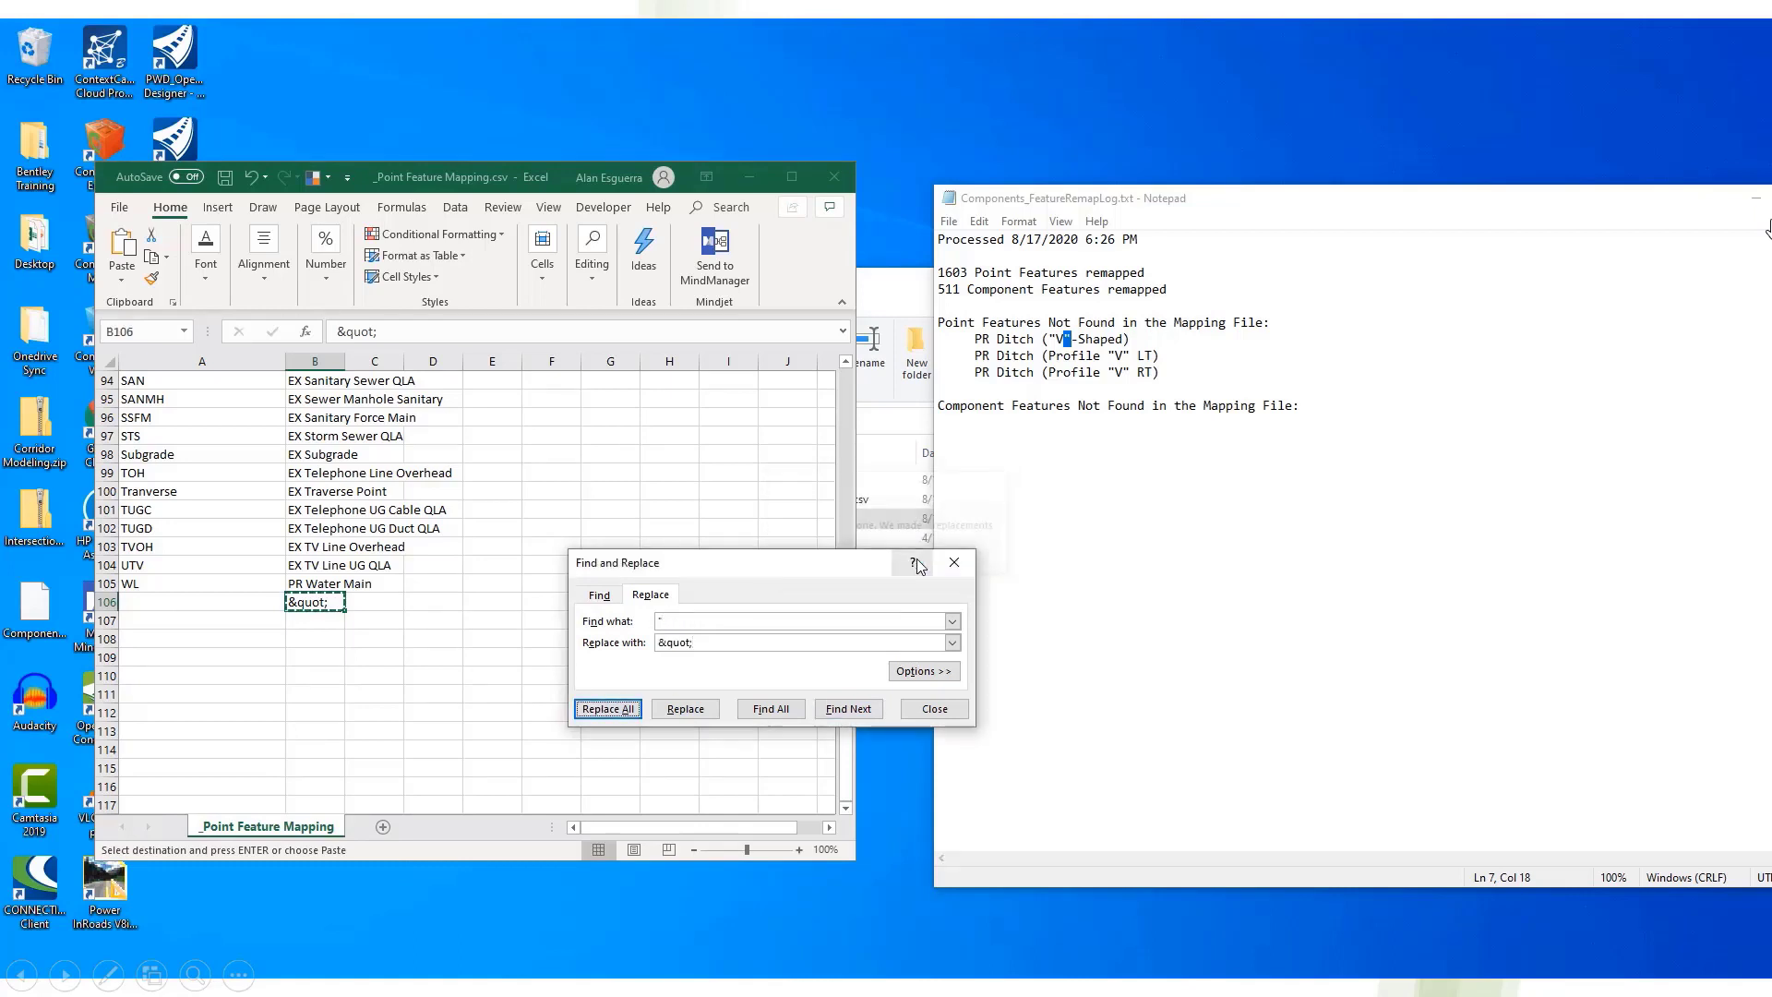
key(Escape)
Step: Bring the PR Ditch rows of the mapping file into view and fit column A to its longest feature name
drag(494, 189, 1070, 165)
scroll(998, 620, up, 10)
scroll(998, 620, up, 6)
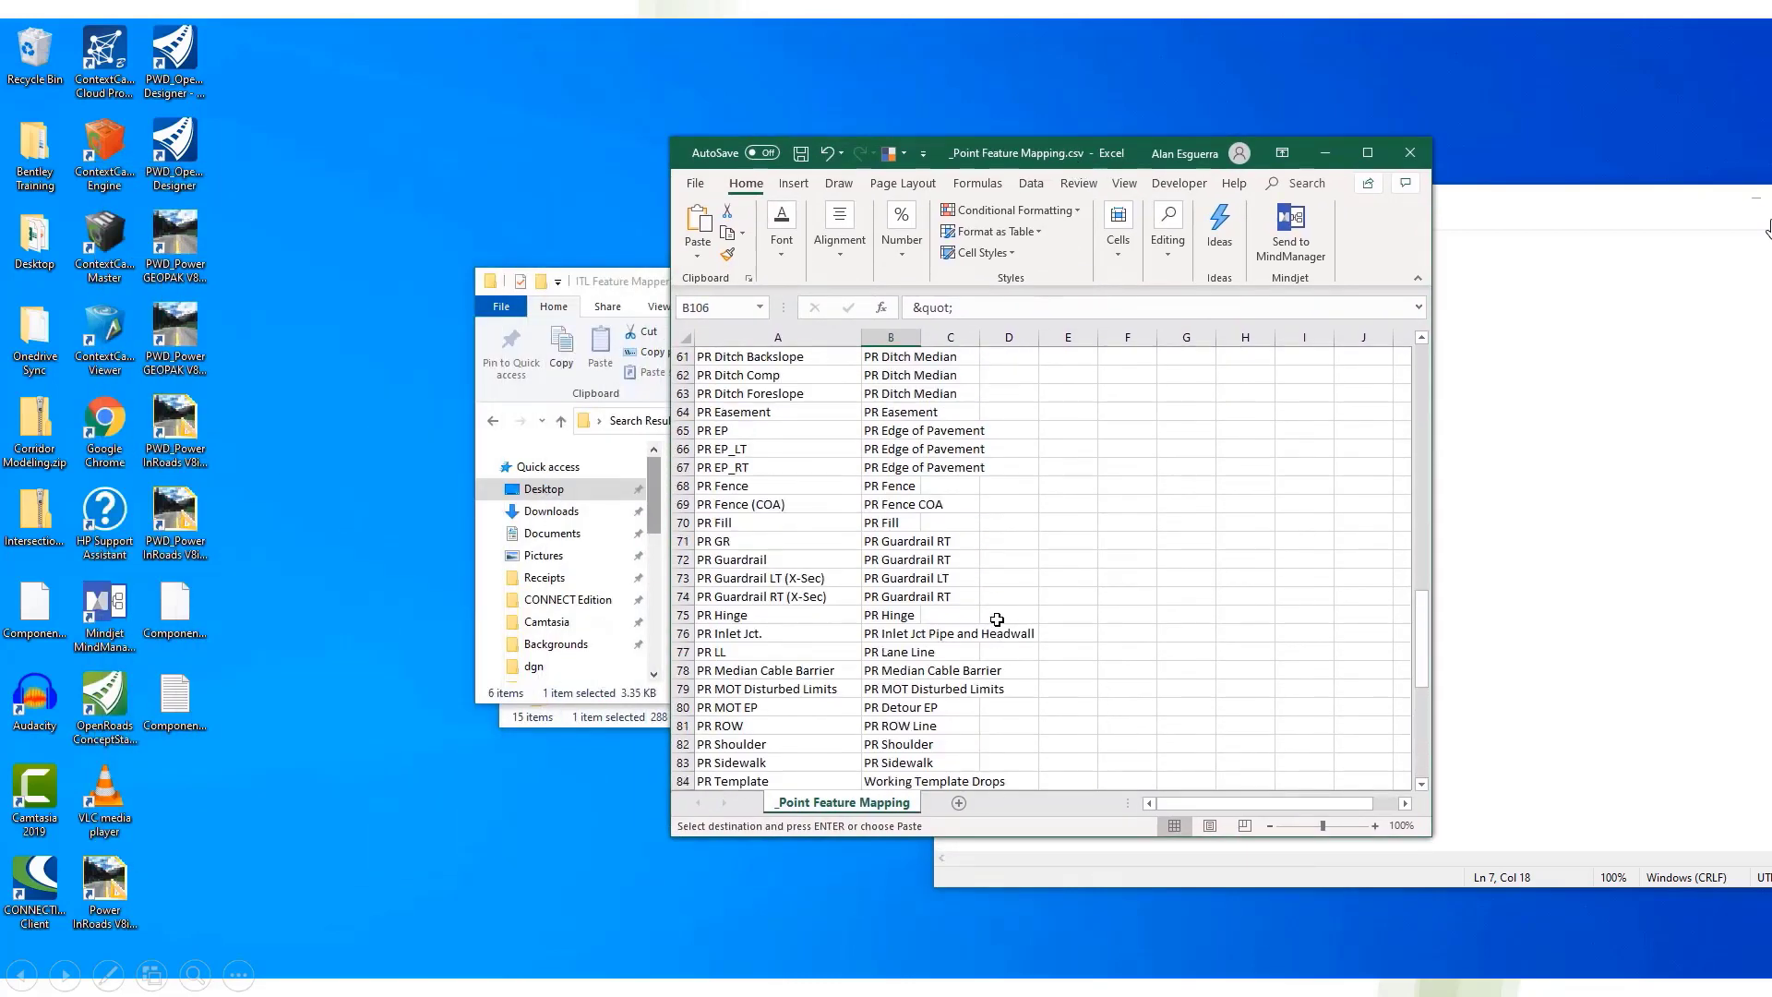
double_click(861, 337)
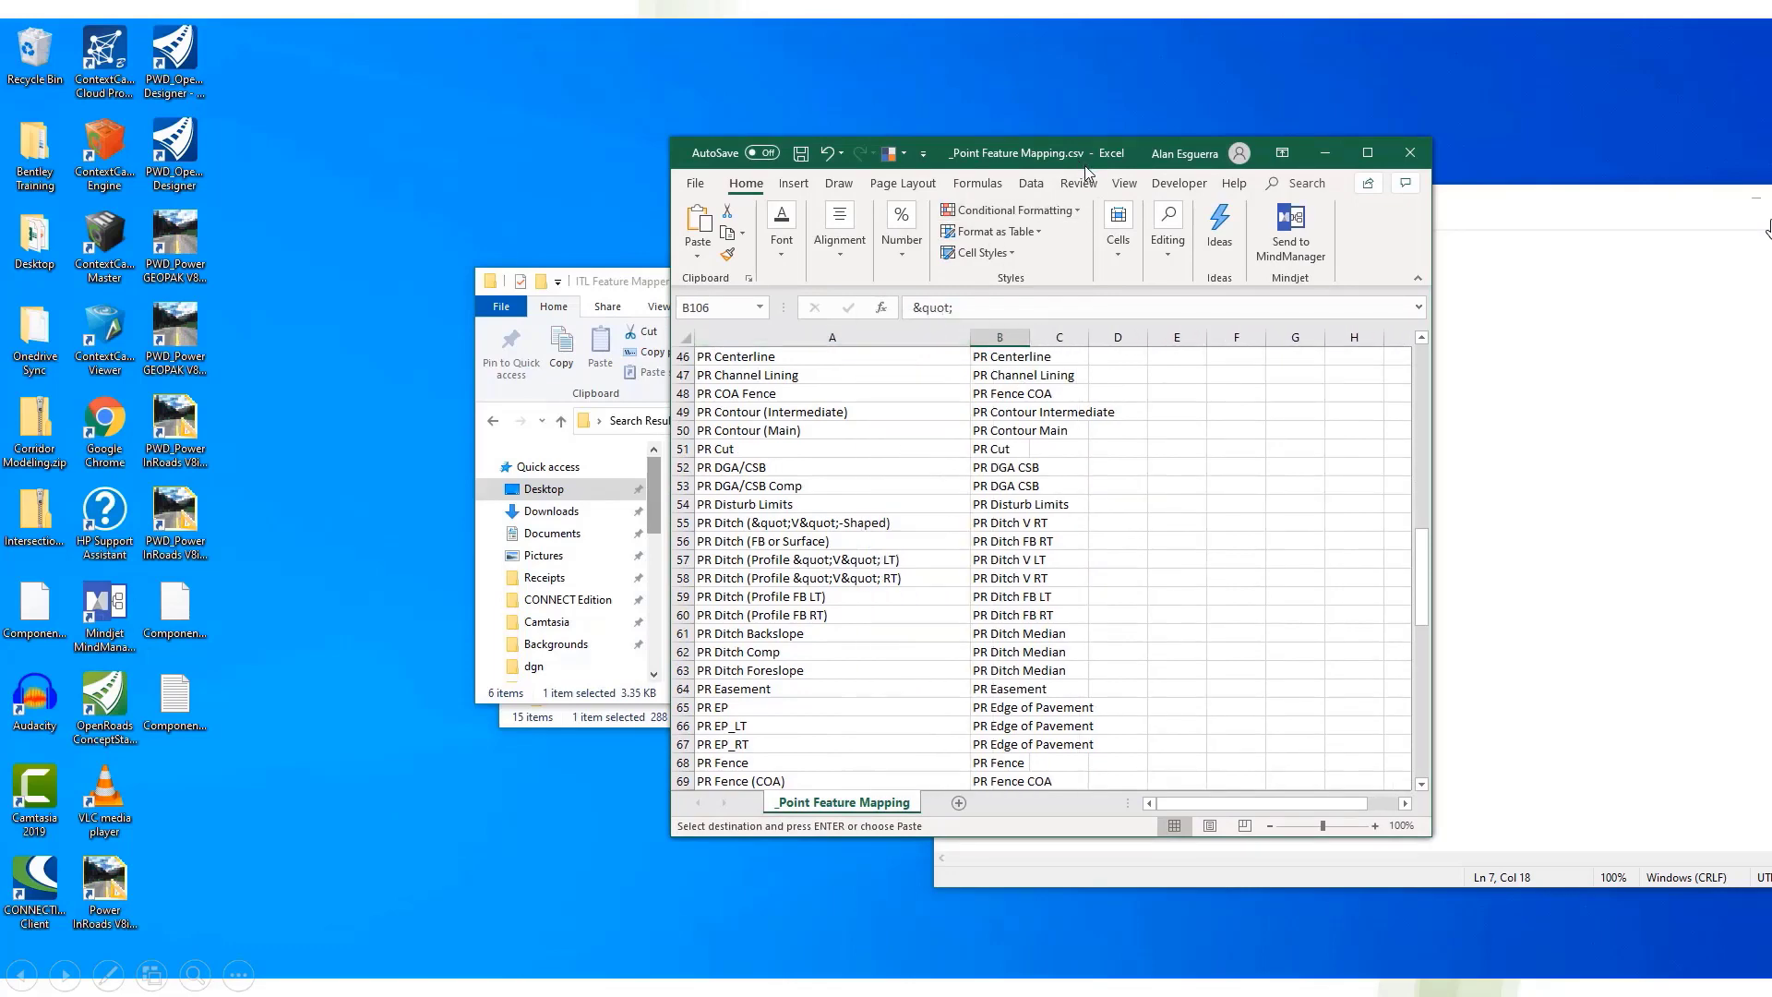
Step: Open Components.itl from the desktop in Notepad++ and arrange it side by side with _Point Feature Mapping.csv
drag(1084, 171, 1186, 170)
click(36, 609)
right_click(37, 609)
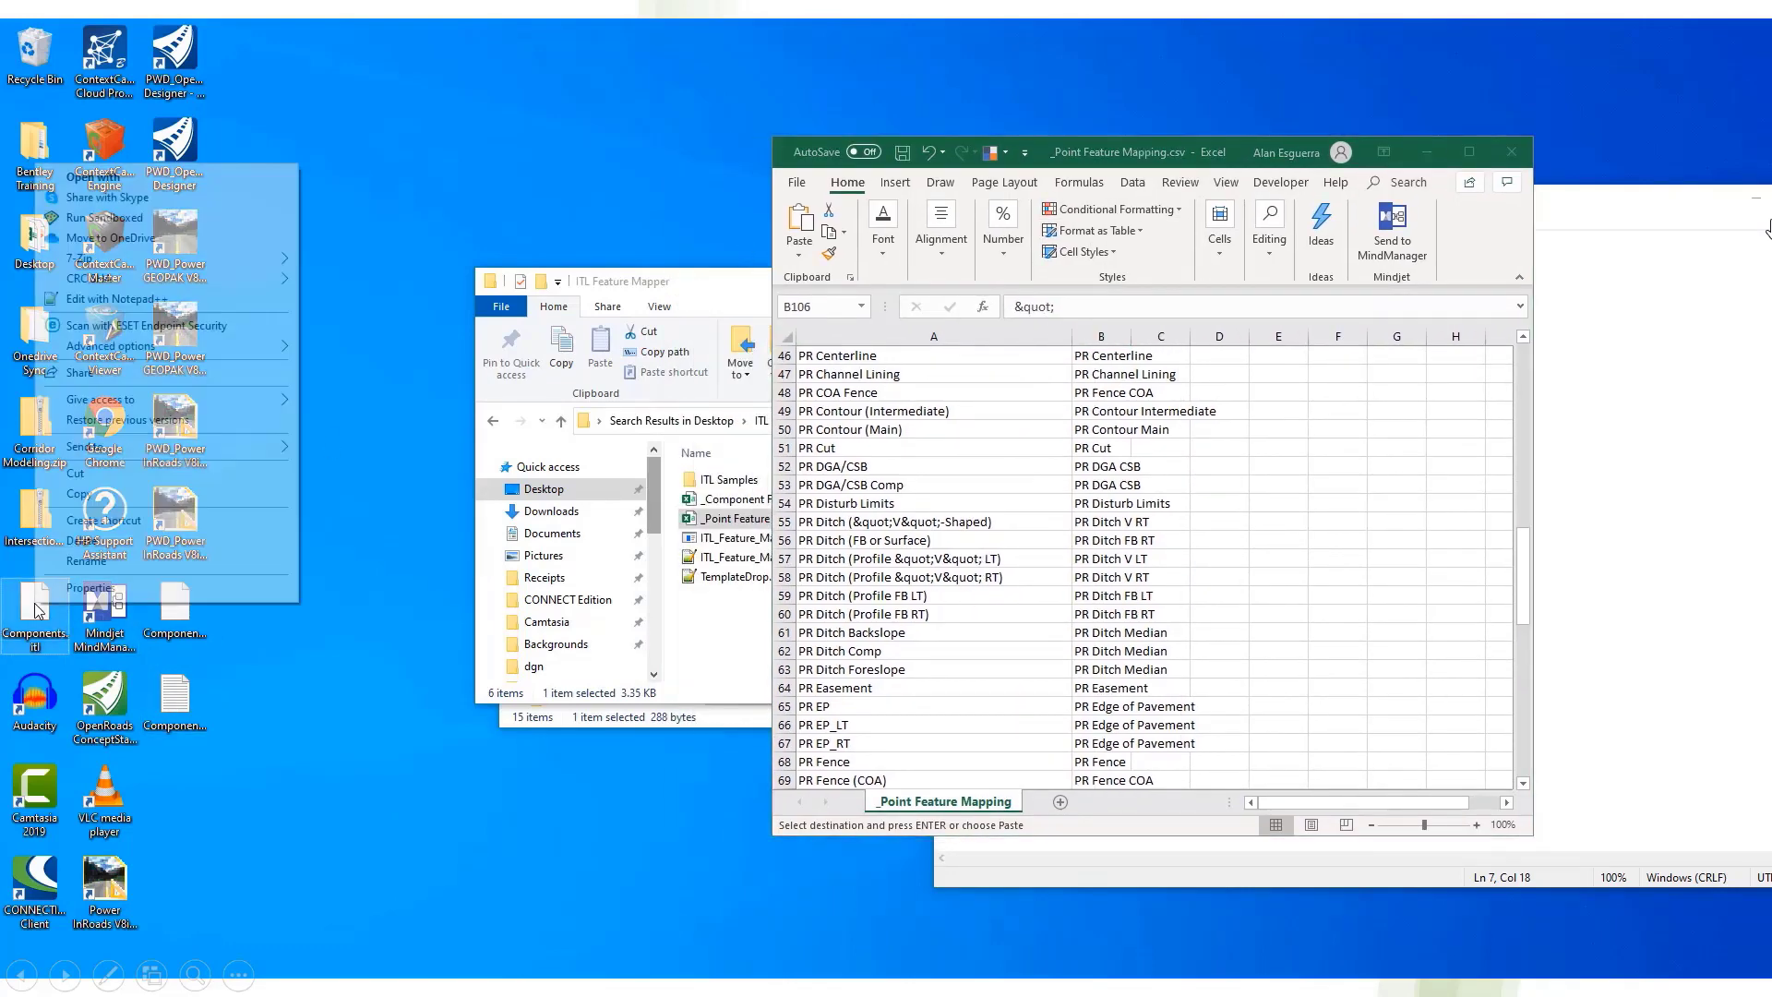
click(209, 301)
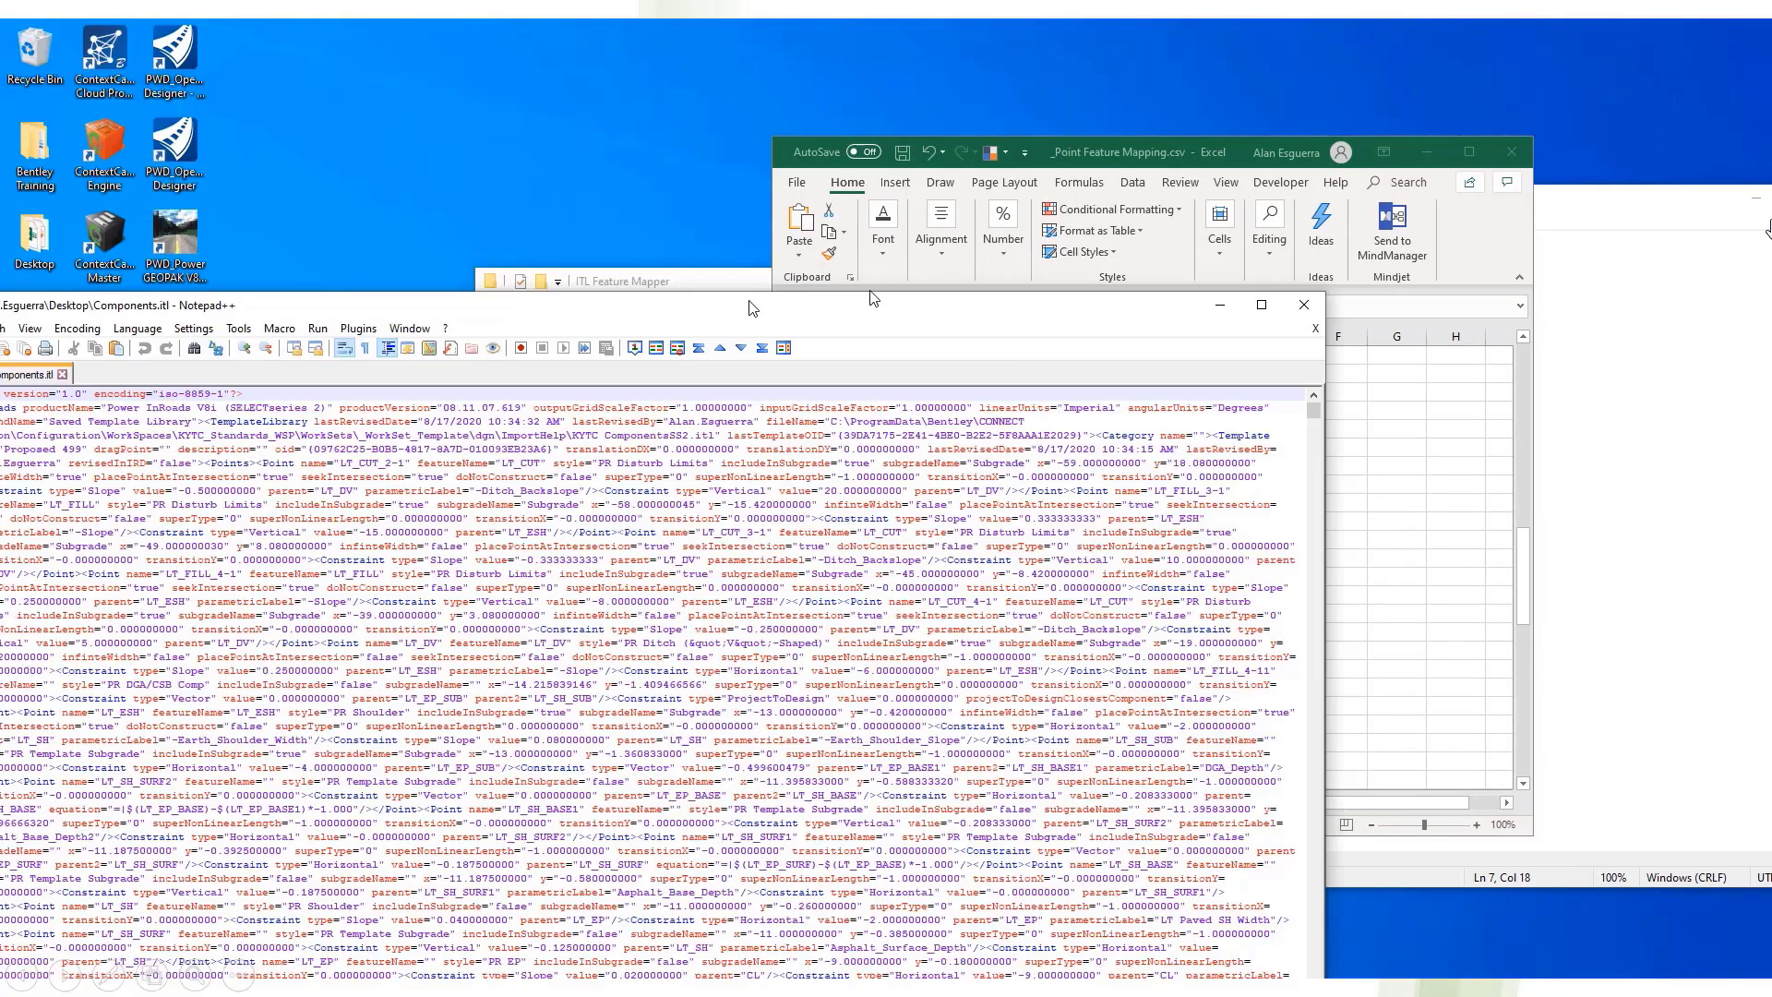
drag(750, 304, 903, 73)
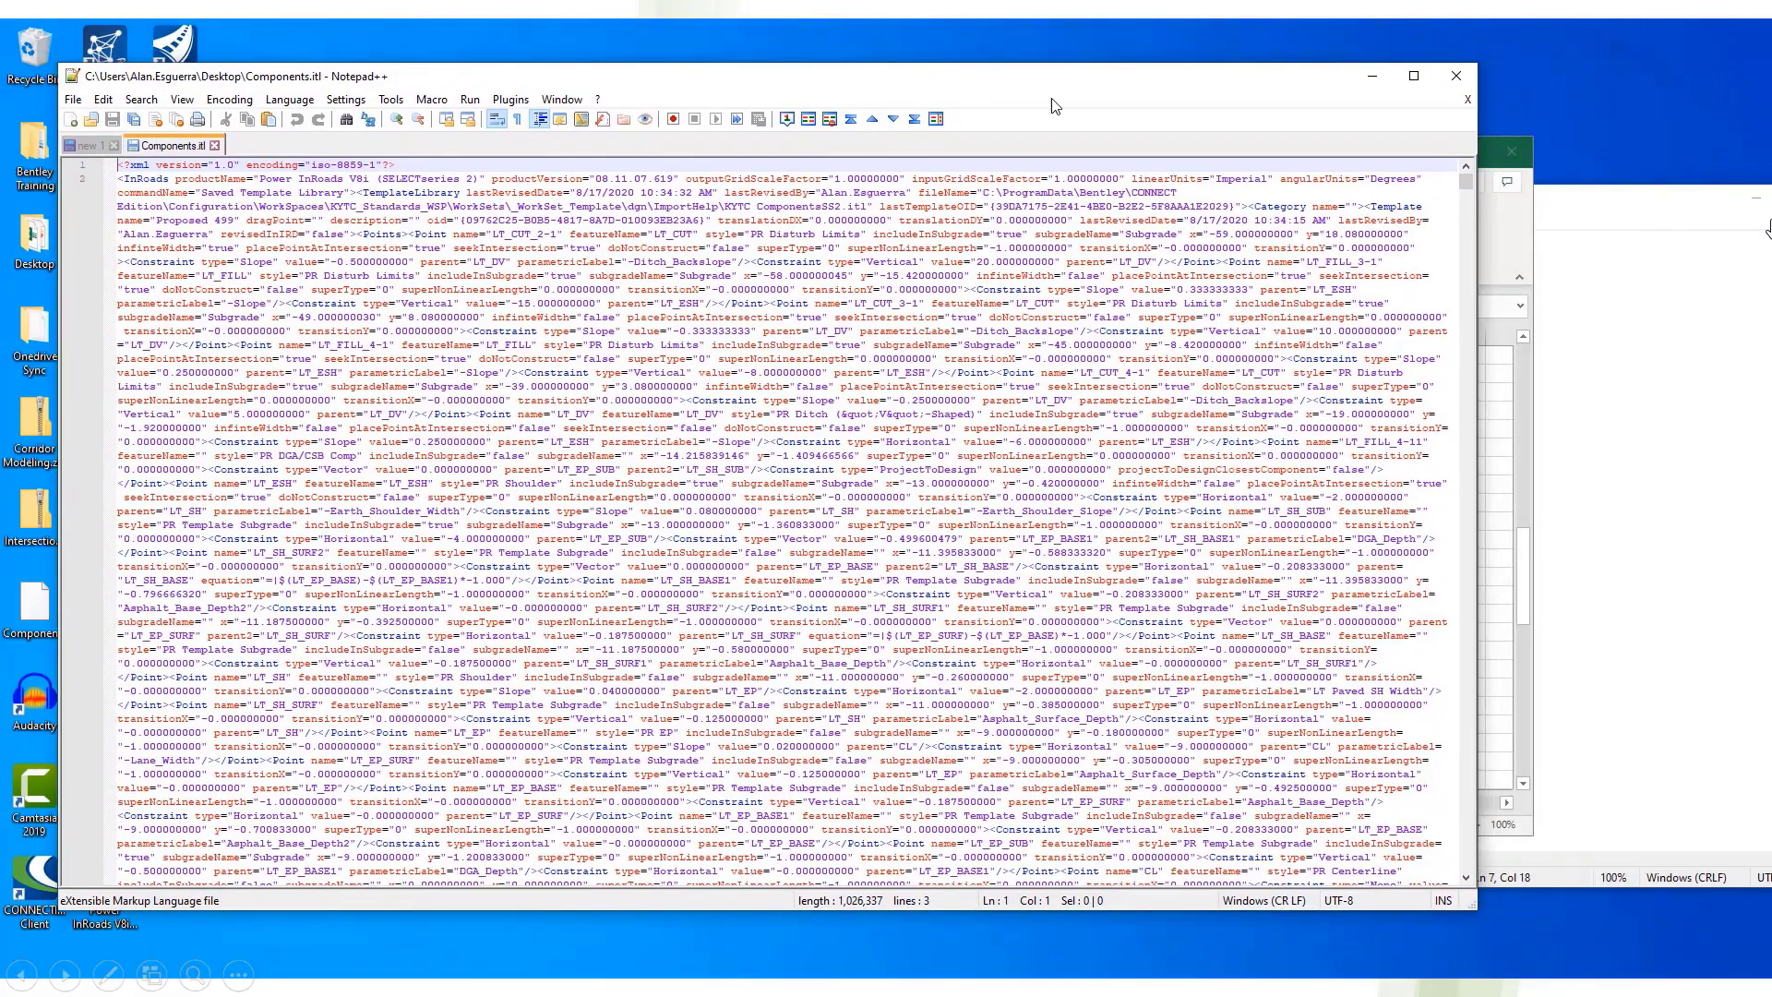
key(super+Left)
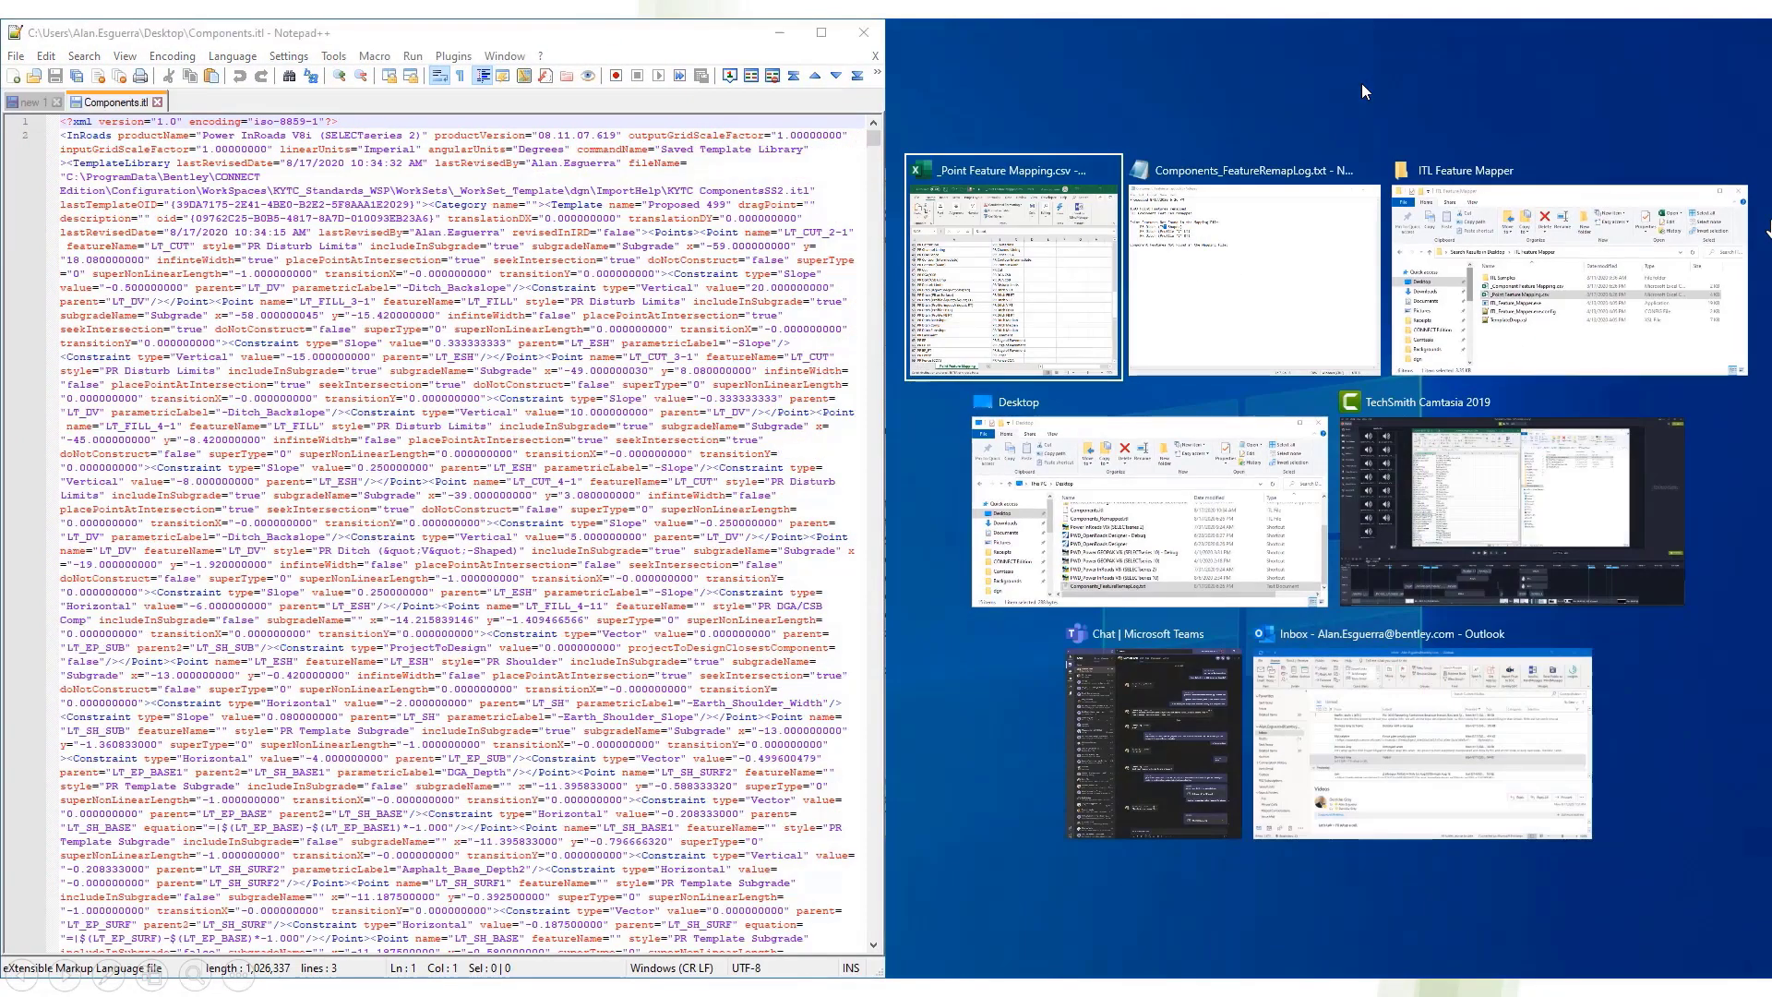
click(1034, 271)
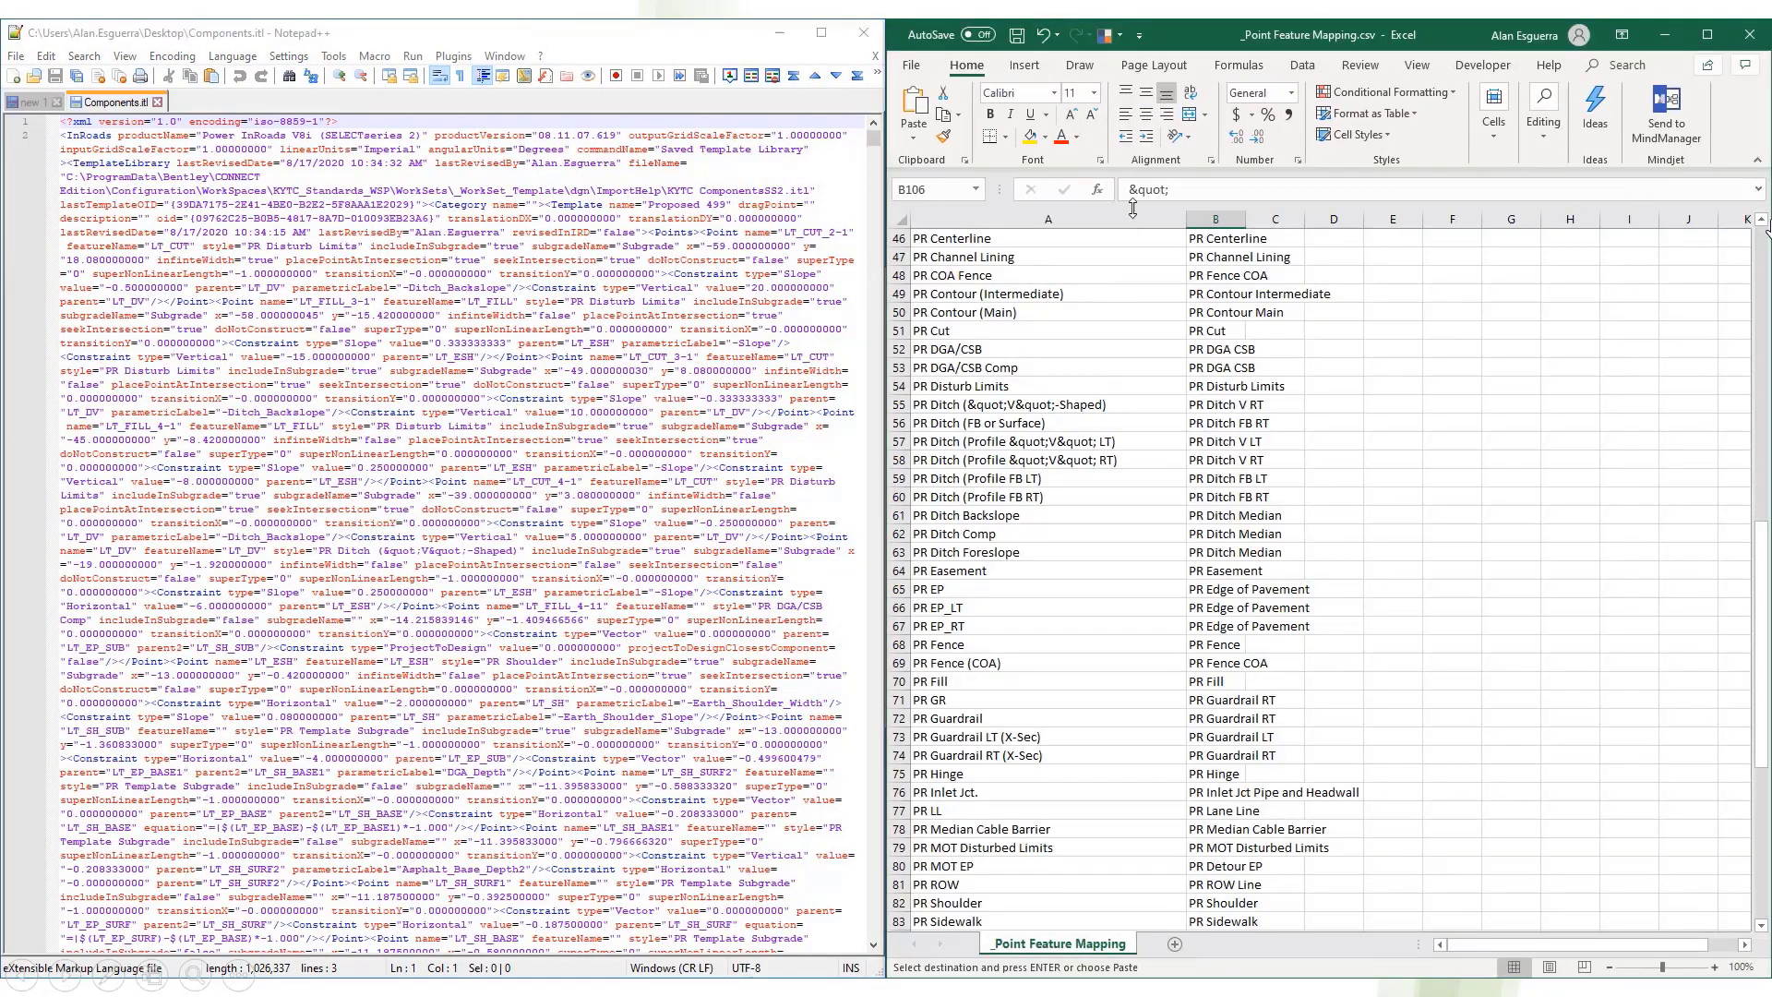
Step: Replace all occurrences of PR Ditch (&quot;V&quot;-Shaped) with PR Ditch V RT in Components.itl, copying the search text from cell A55
click(1088, 412)
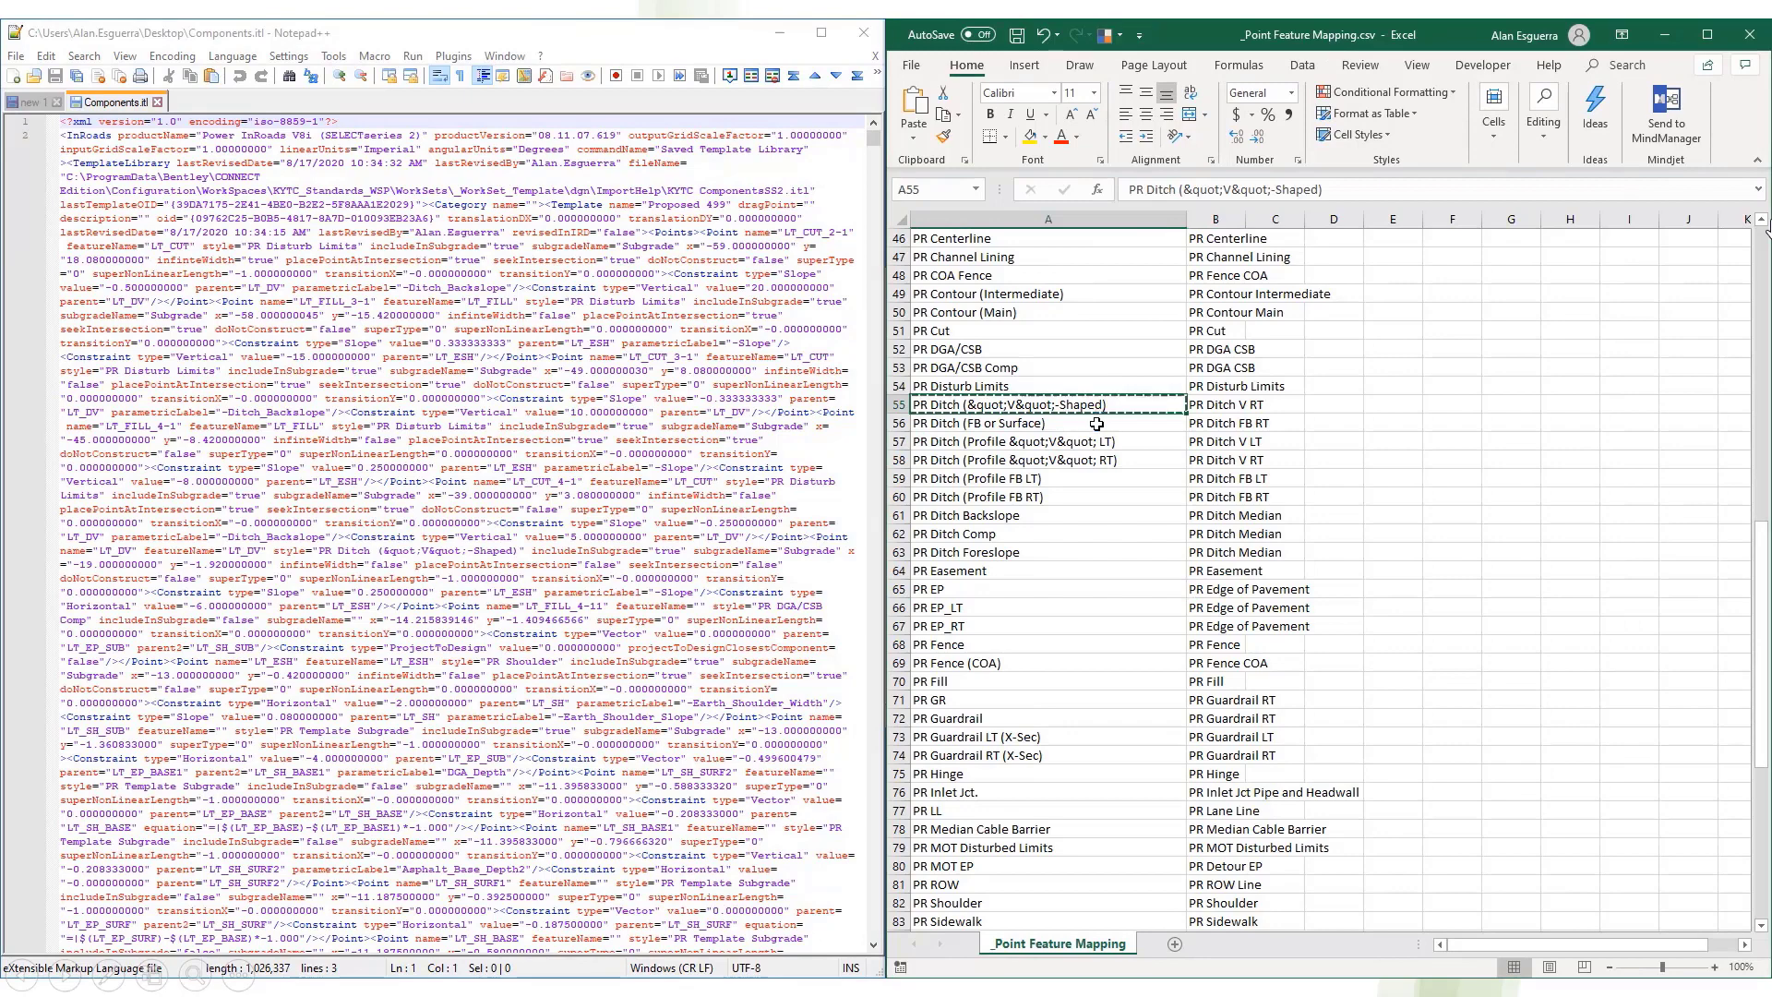
click(728, 343)
key(ctrl+f)
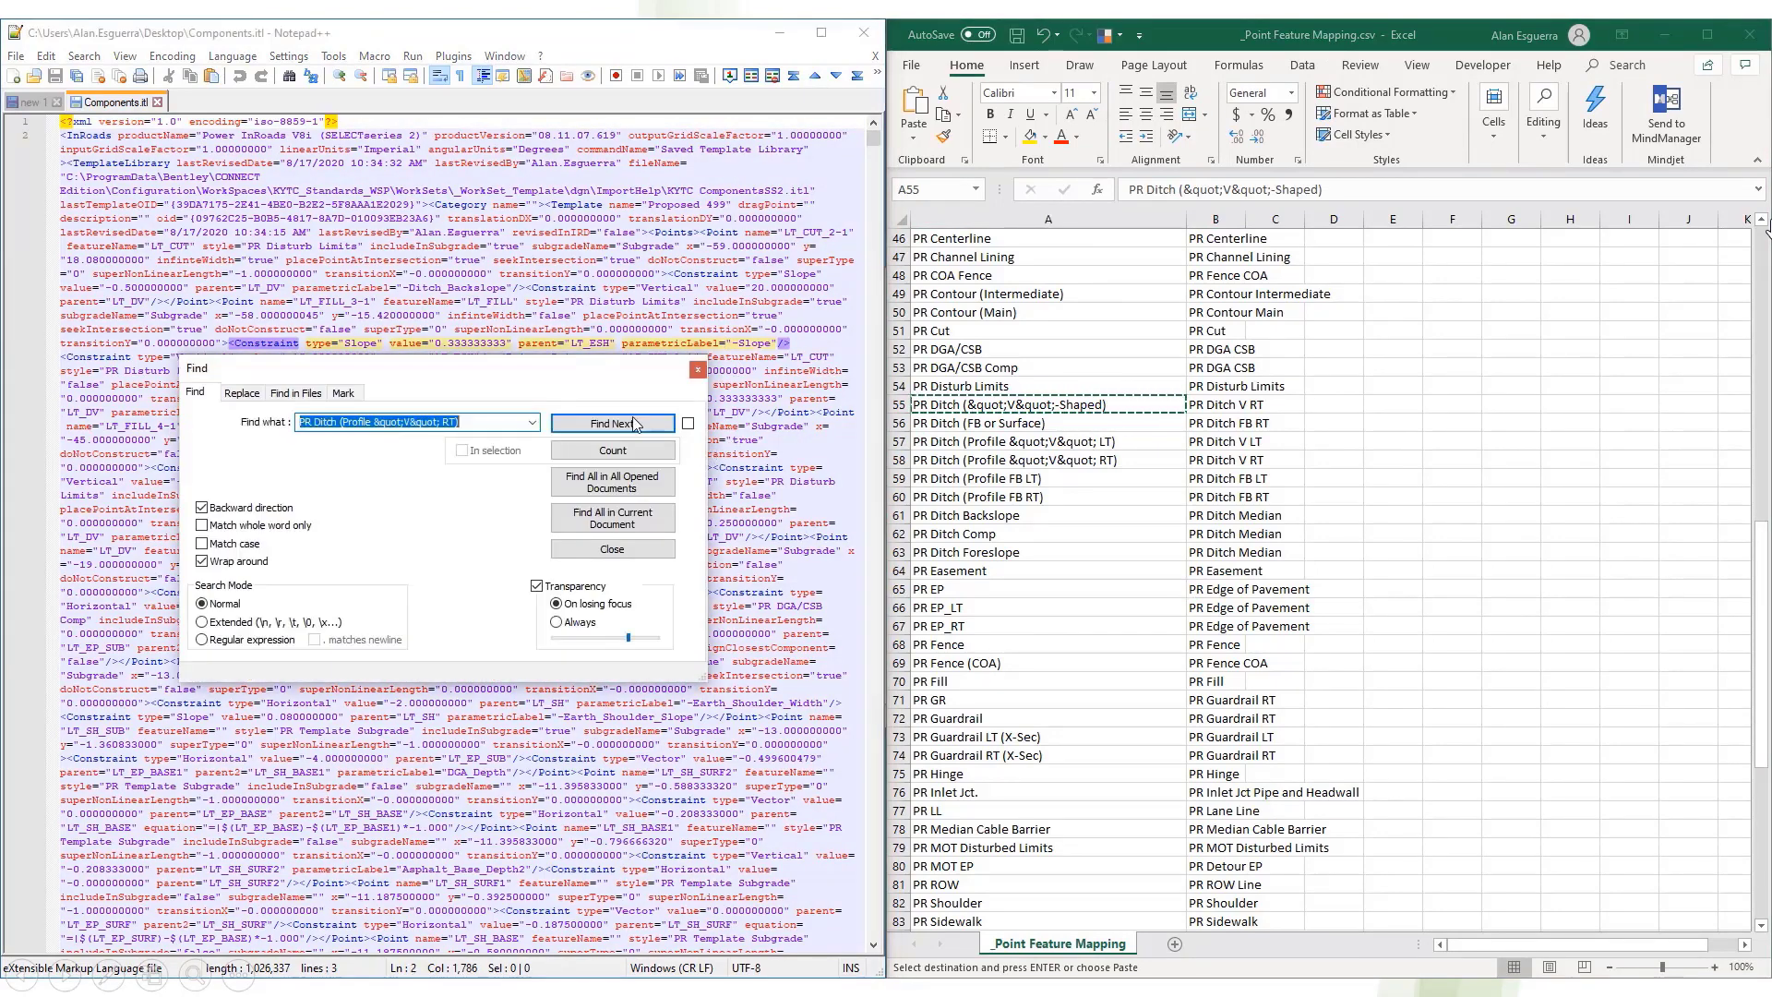
click(241, 393)
key(ctrl+v)
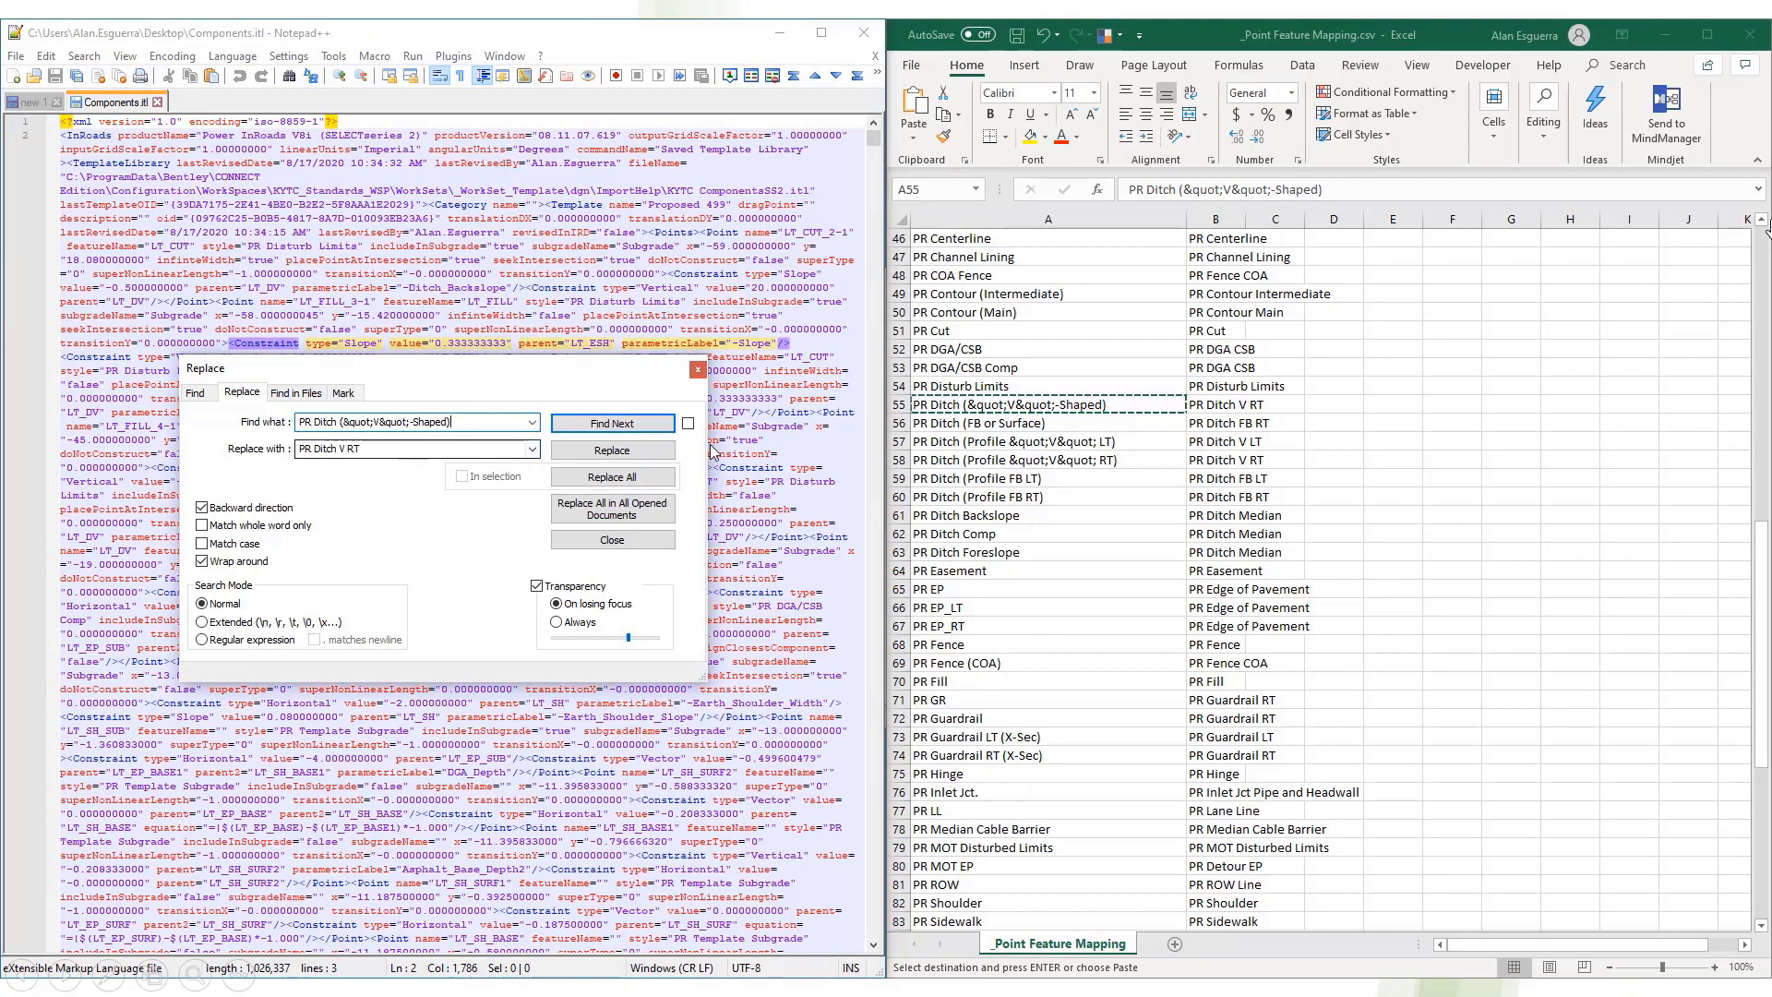
click(612, 476)
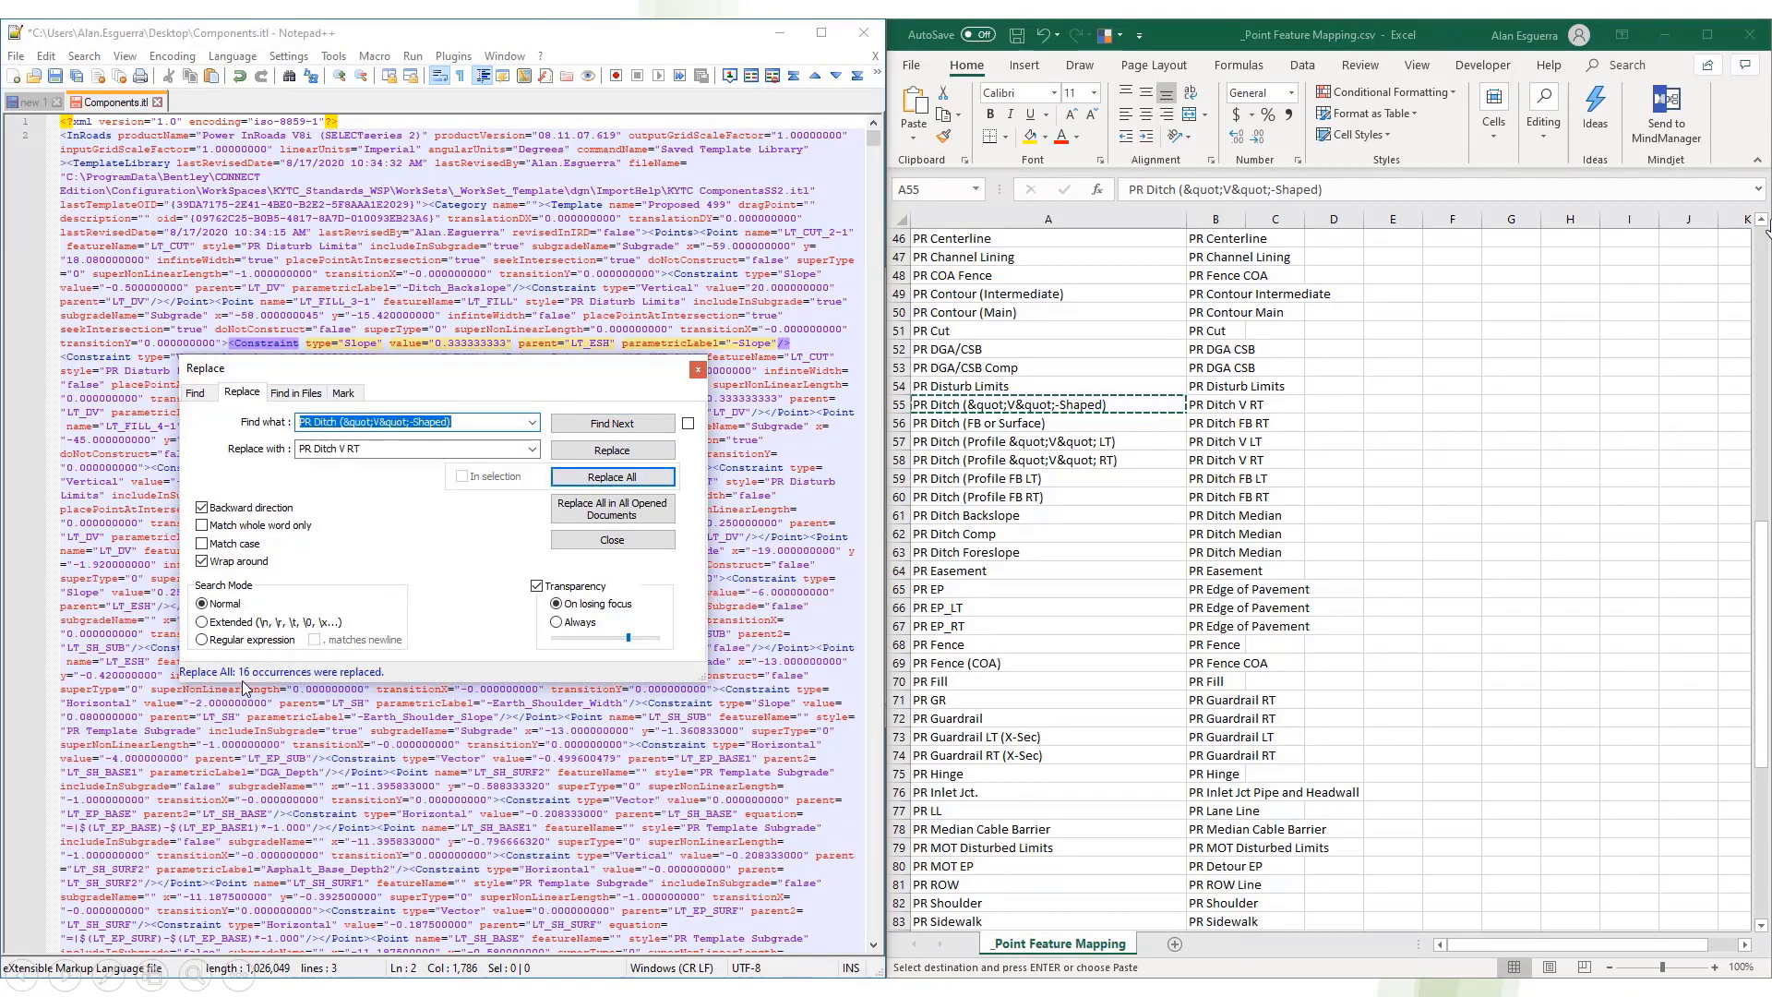
Step: Replace all occurrences of PR Ditch (Profile &quot;V&quot; RT) with PR Ditch V RT in Components.itl, copying the search text from cell A58
click(1195, 450)
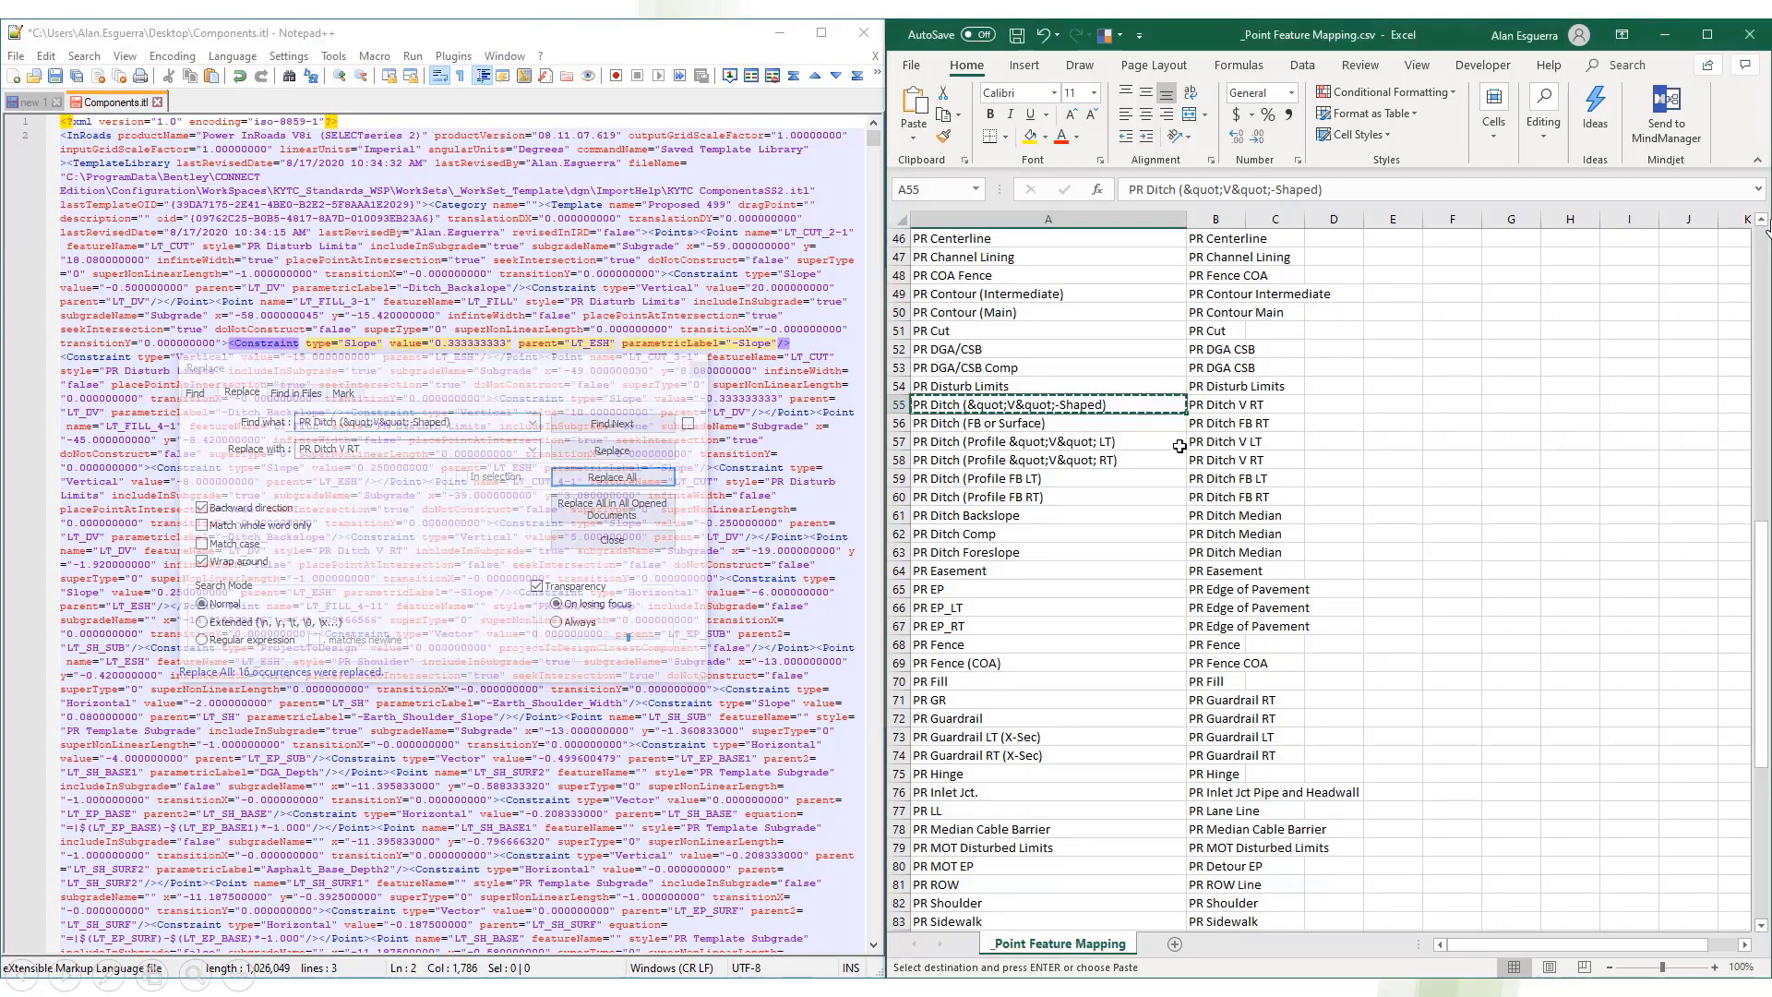
key(Down)
key(Down)
key(Down)
key(ctrl+c)
click(480, 421)
key(ctrl+a)
key(ctrl+v)
click(612, 477)
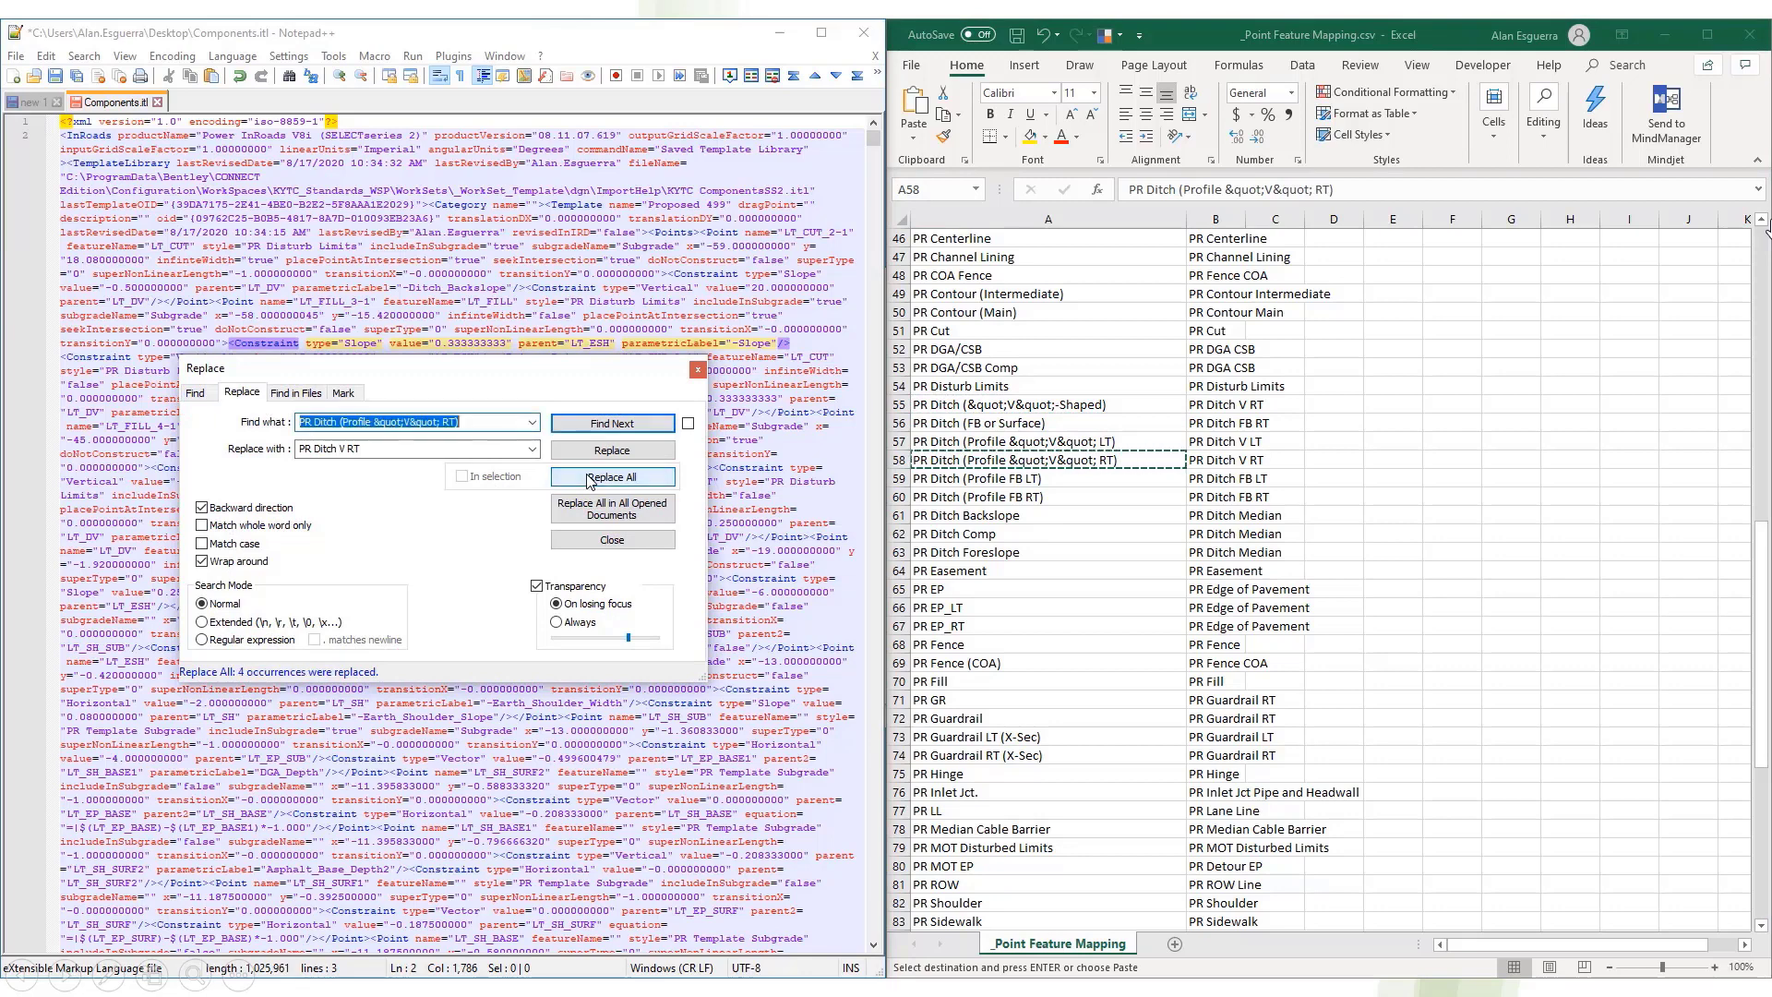
Step: Replace all occurrences of PR Ditch (Profile &quot;V&quot; LT) with PR Ditch V LT in Components.itl
click(447, 421)
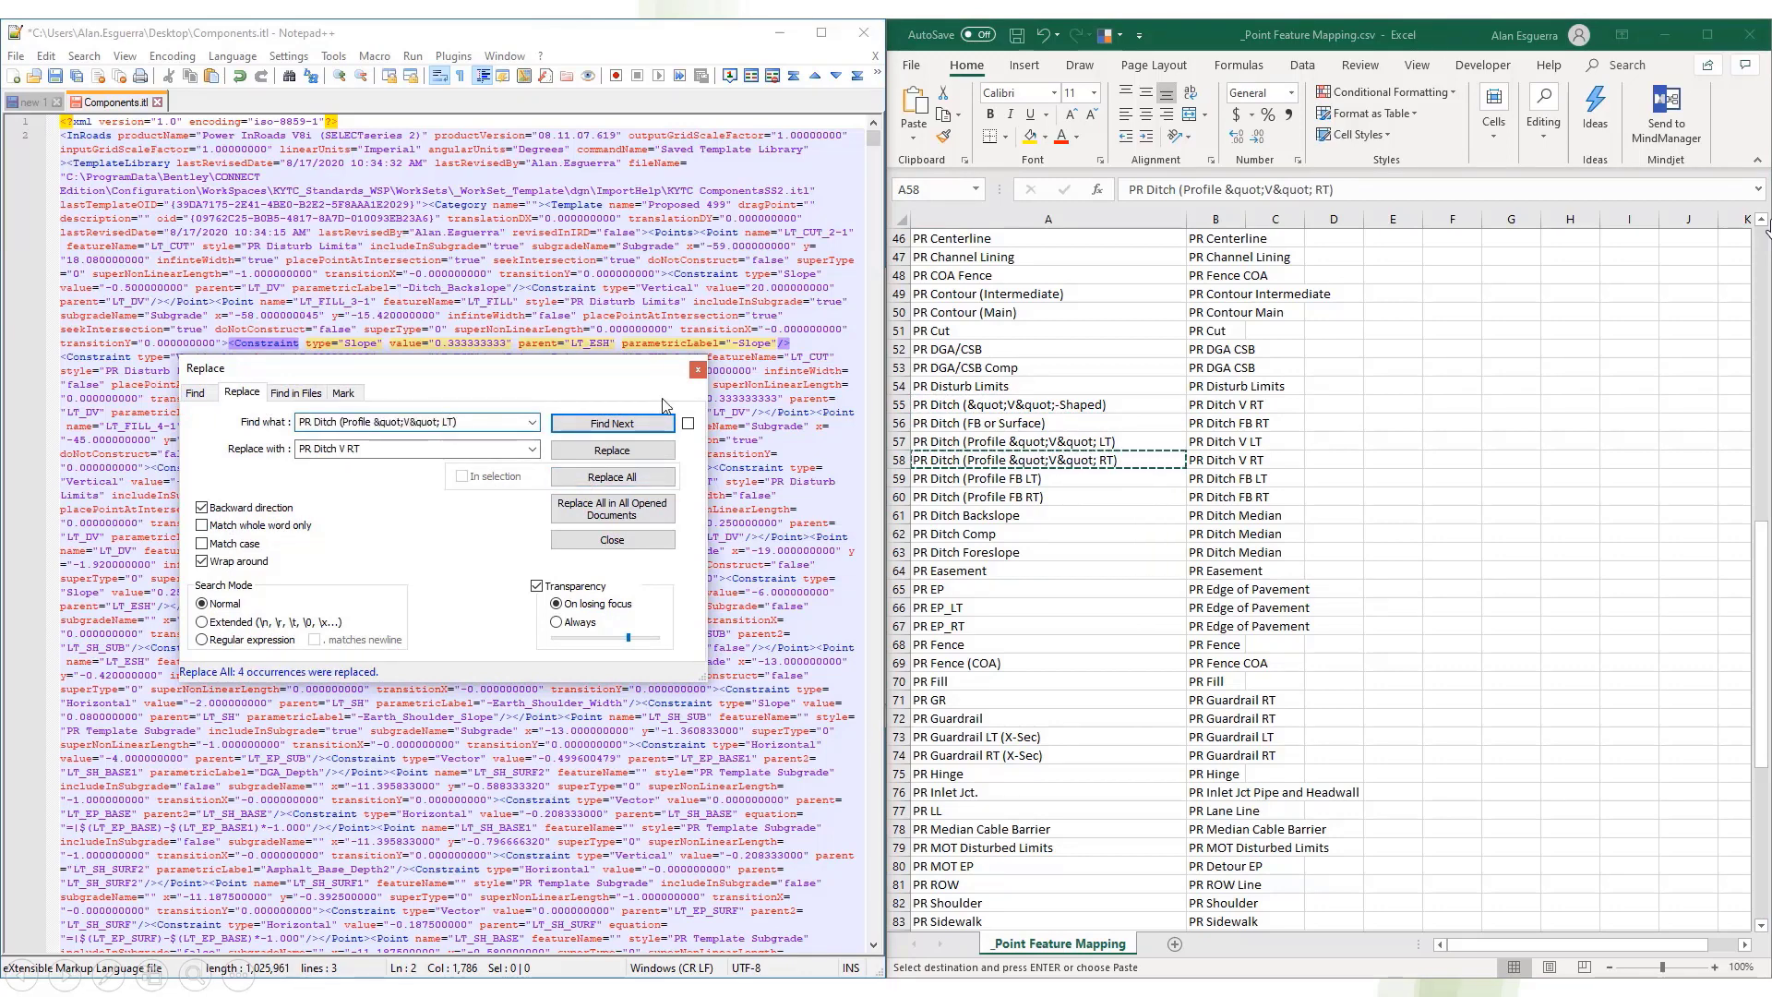
key(Tab)
click(348, 448)
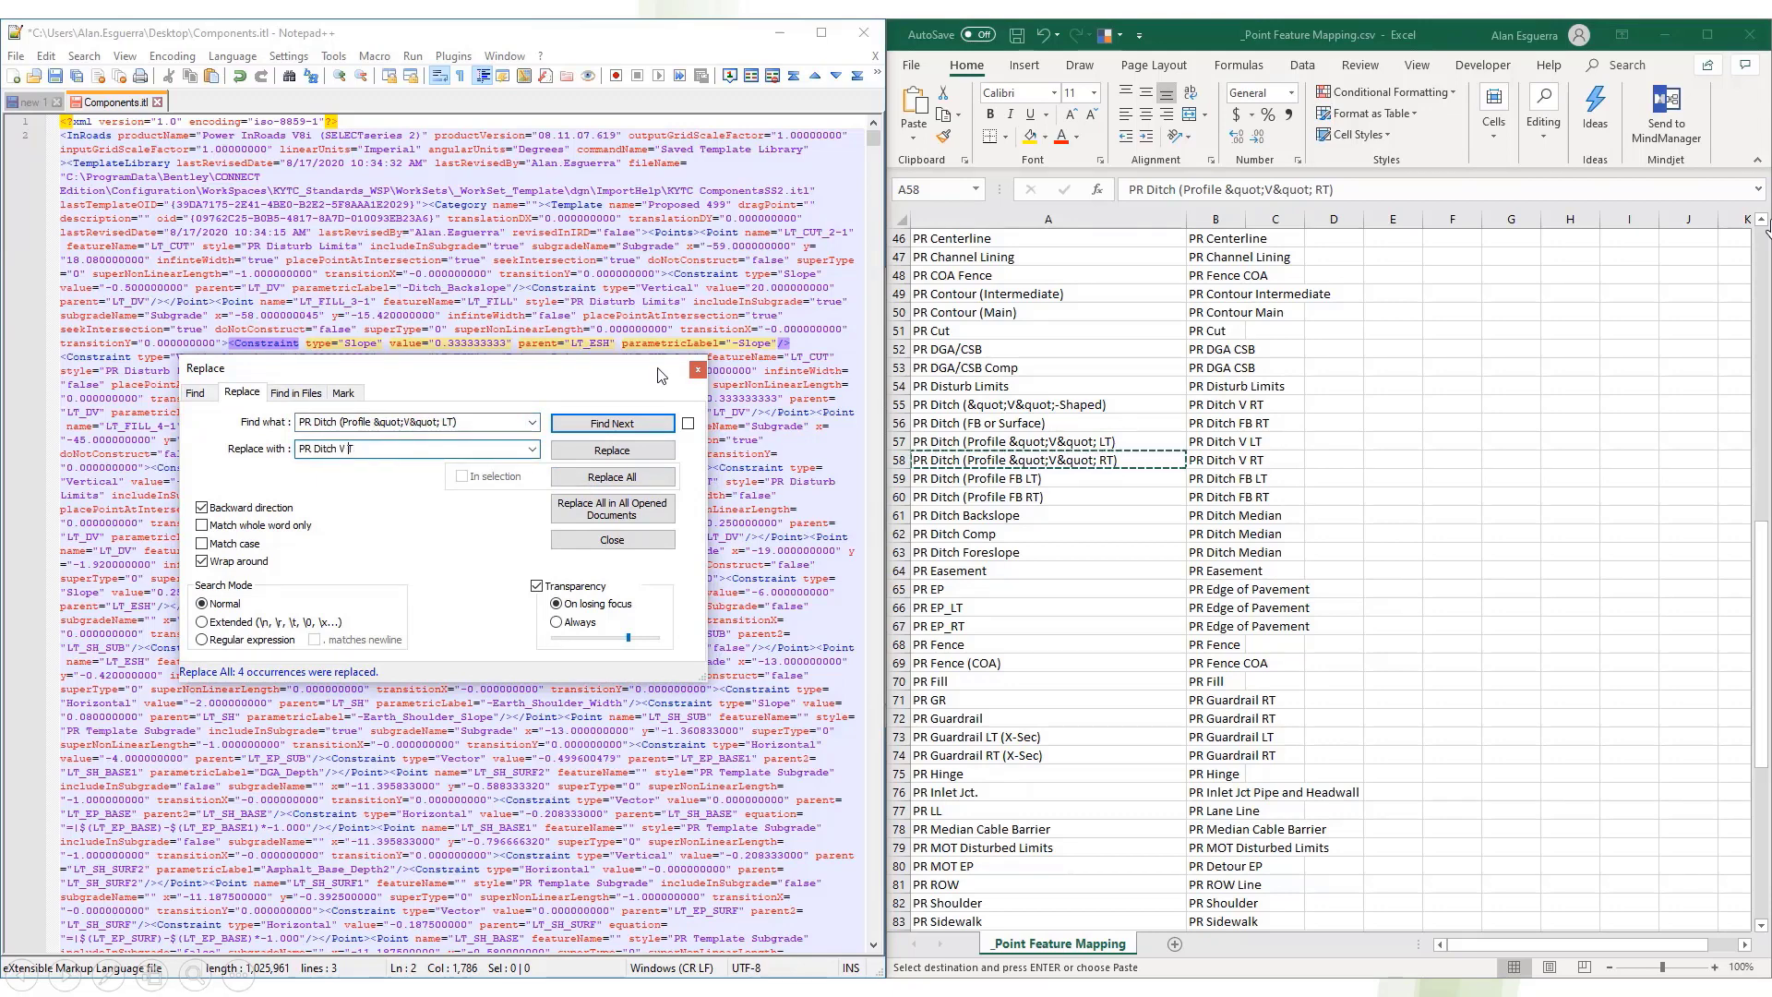
text(LT)
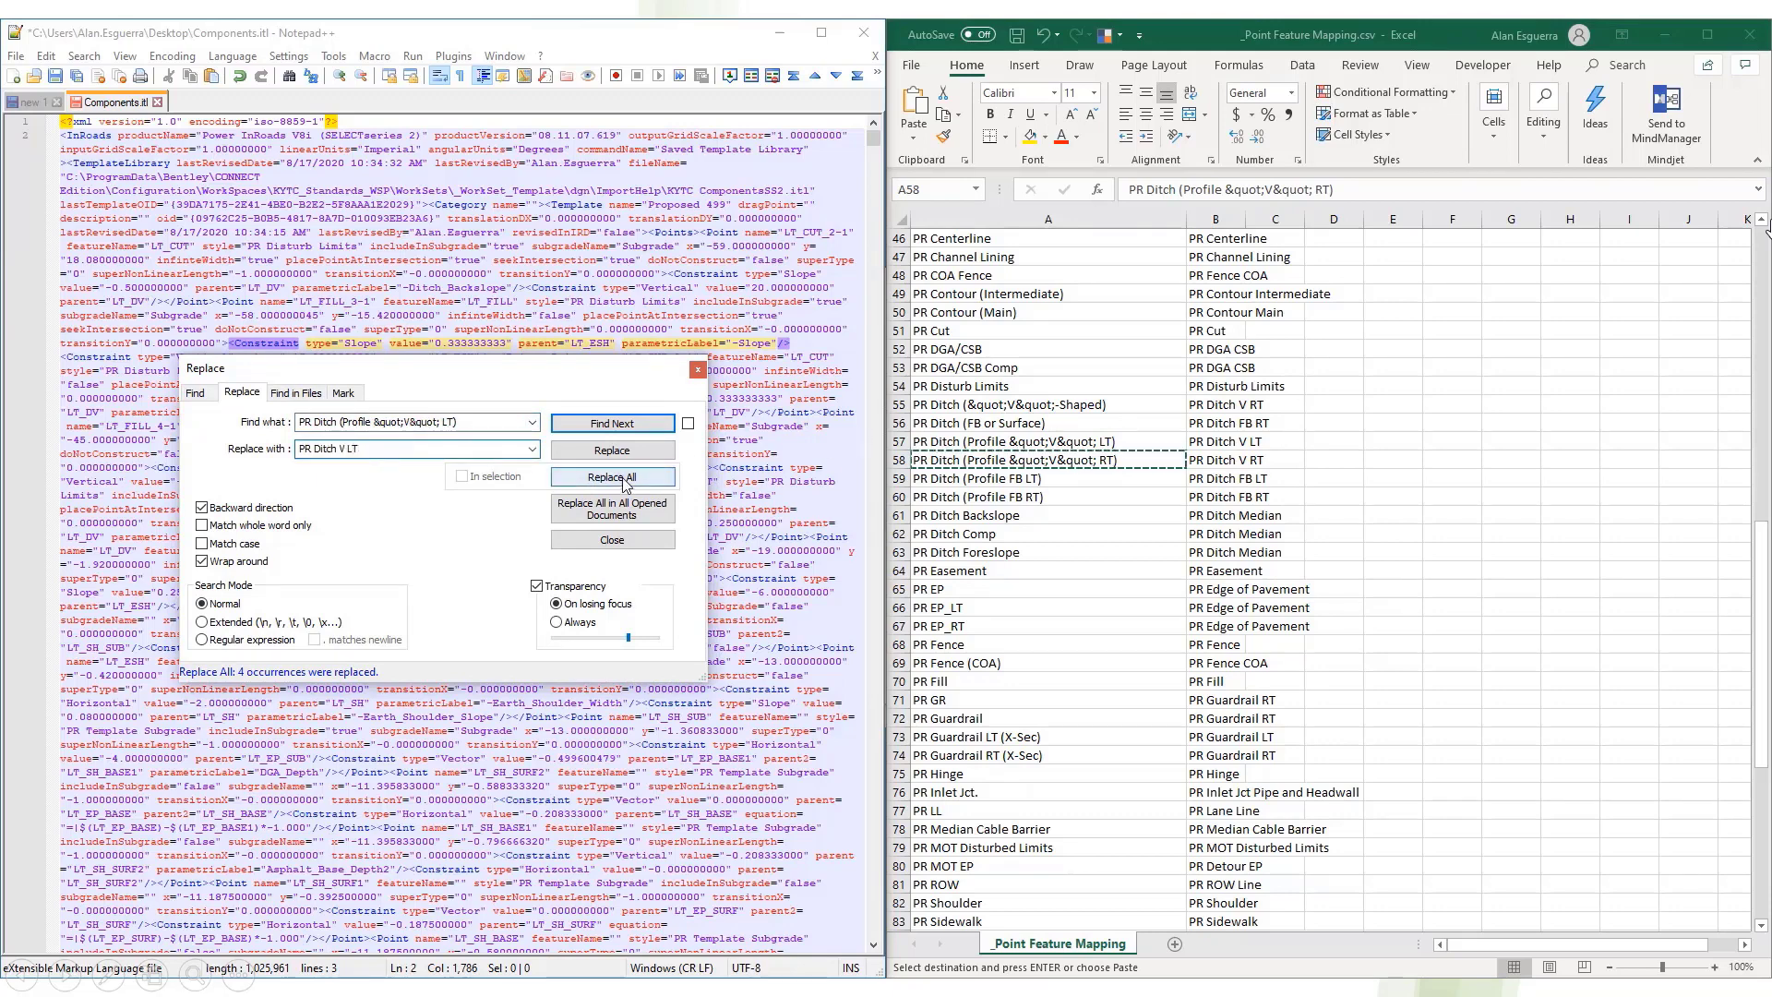
click(611, 477)
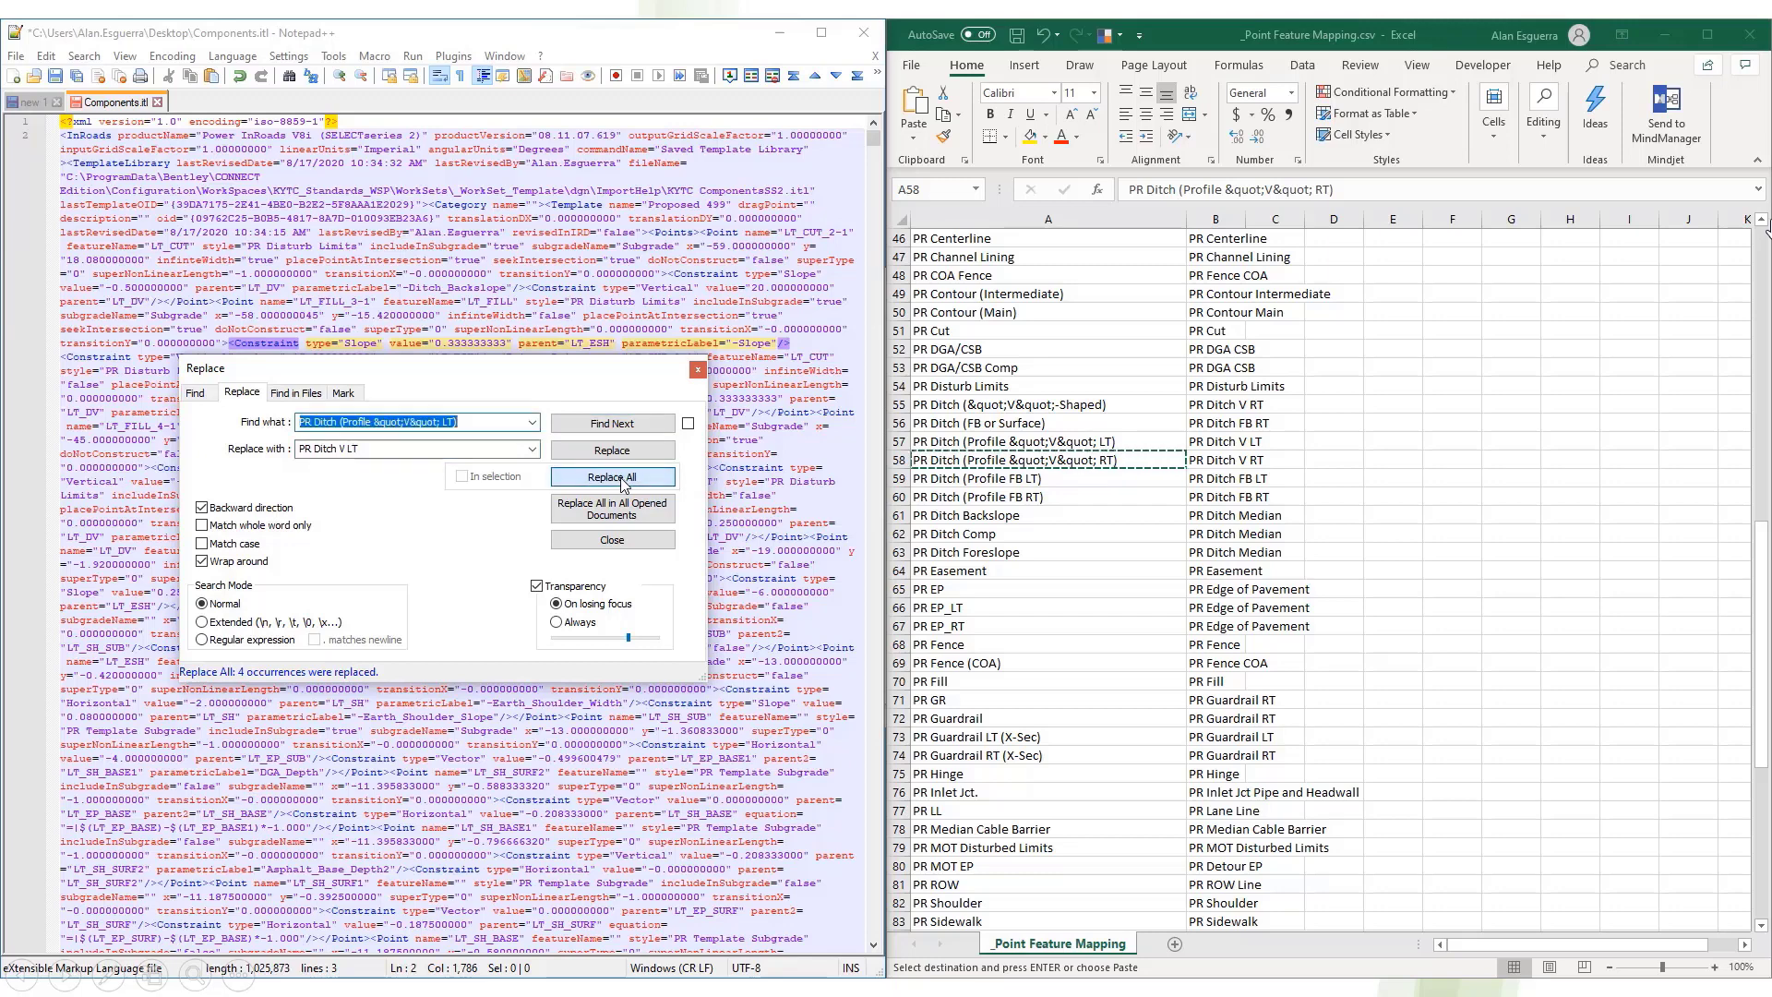
Step: Save Components.itl with the replaced ditch features and close Notepad++
click(698, 370)
click(697, 371)
key(ctrl+s)
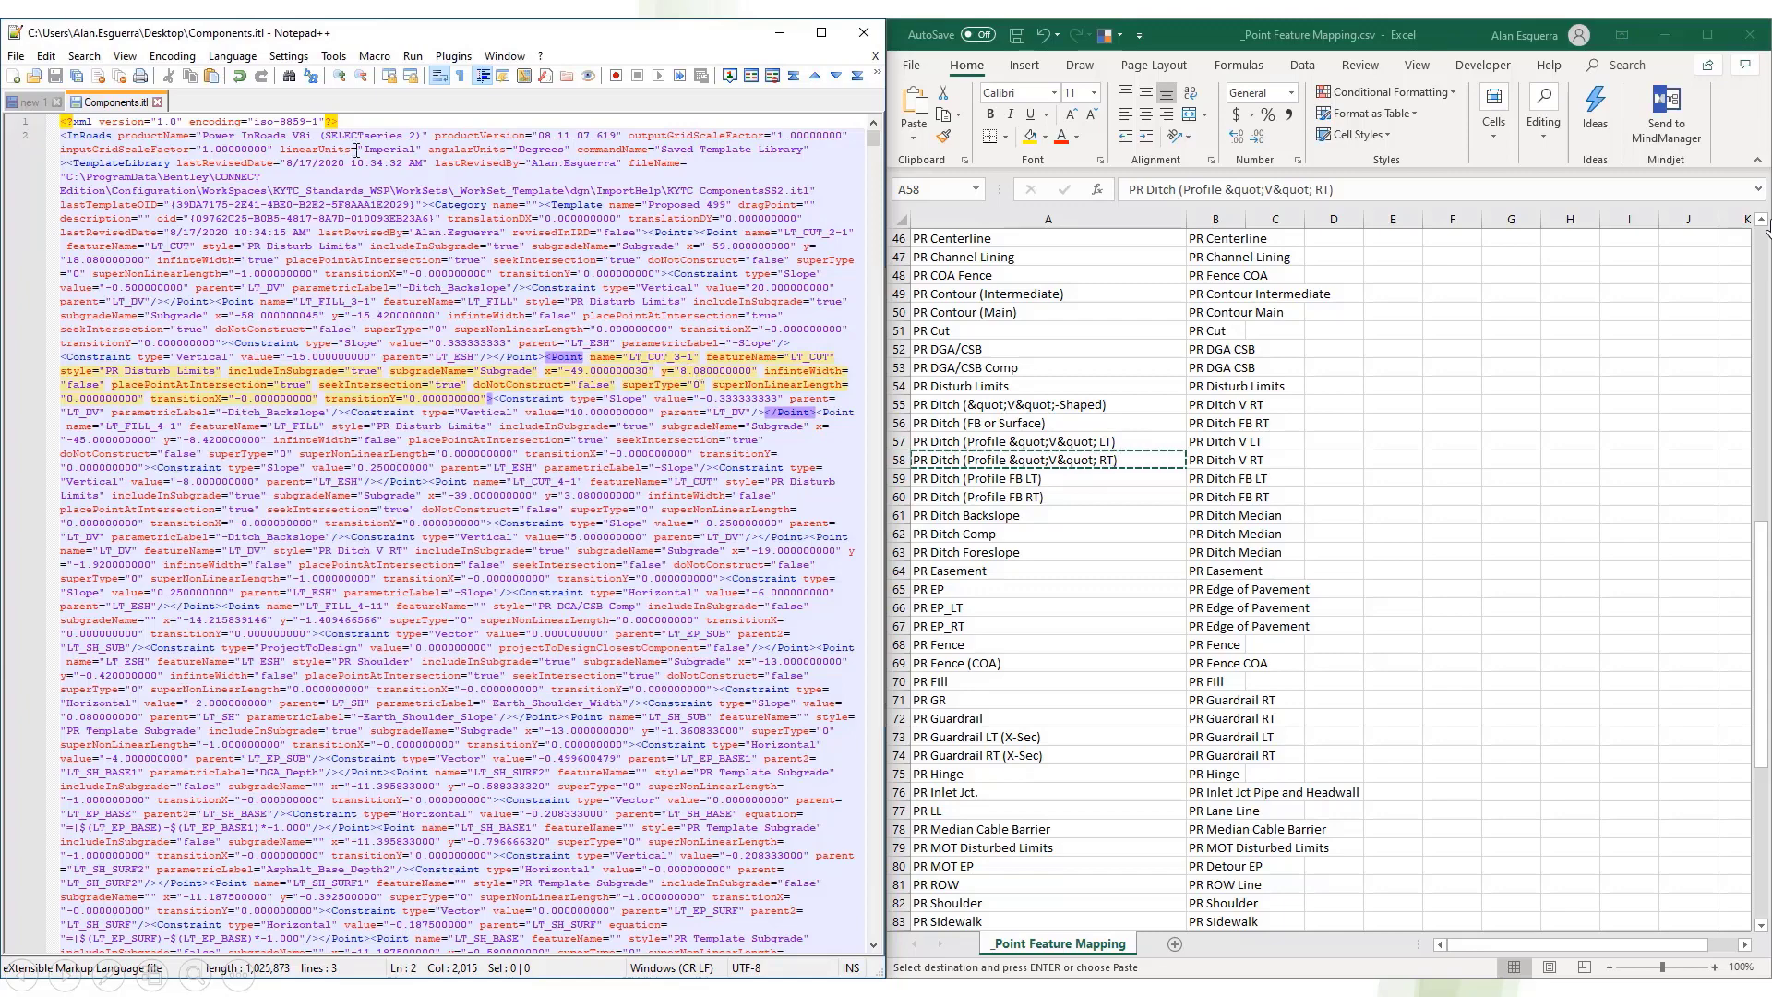
click(157, 101)
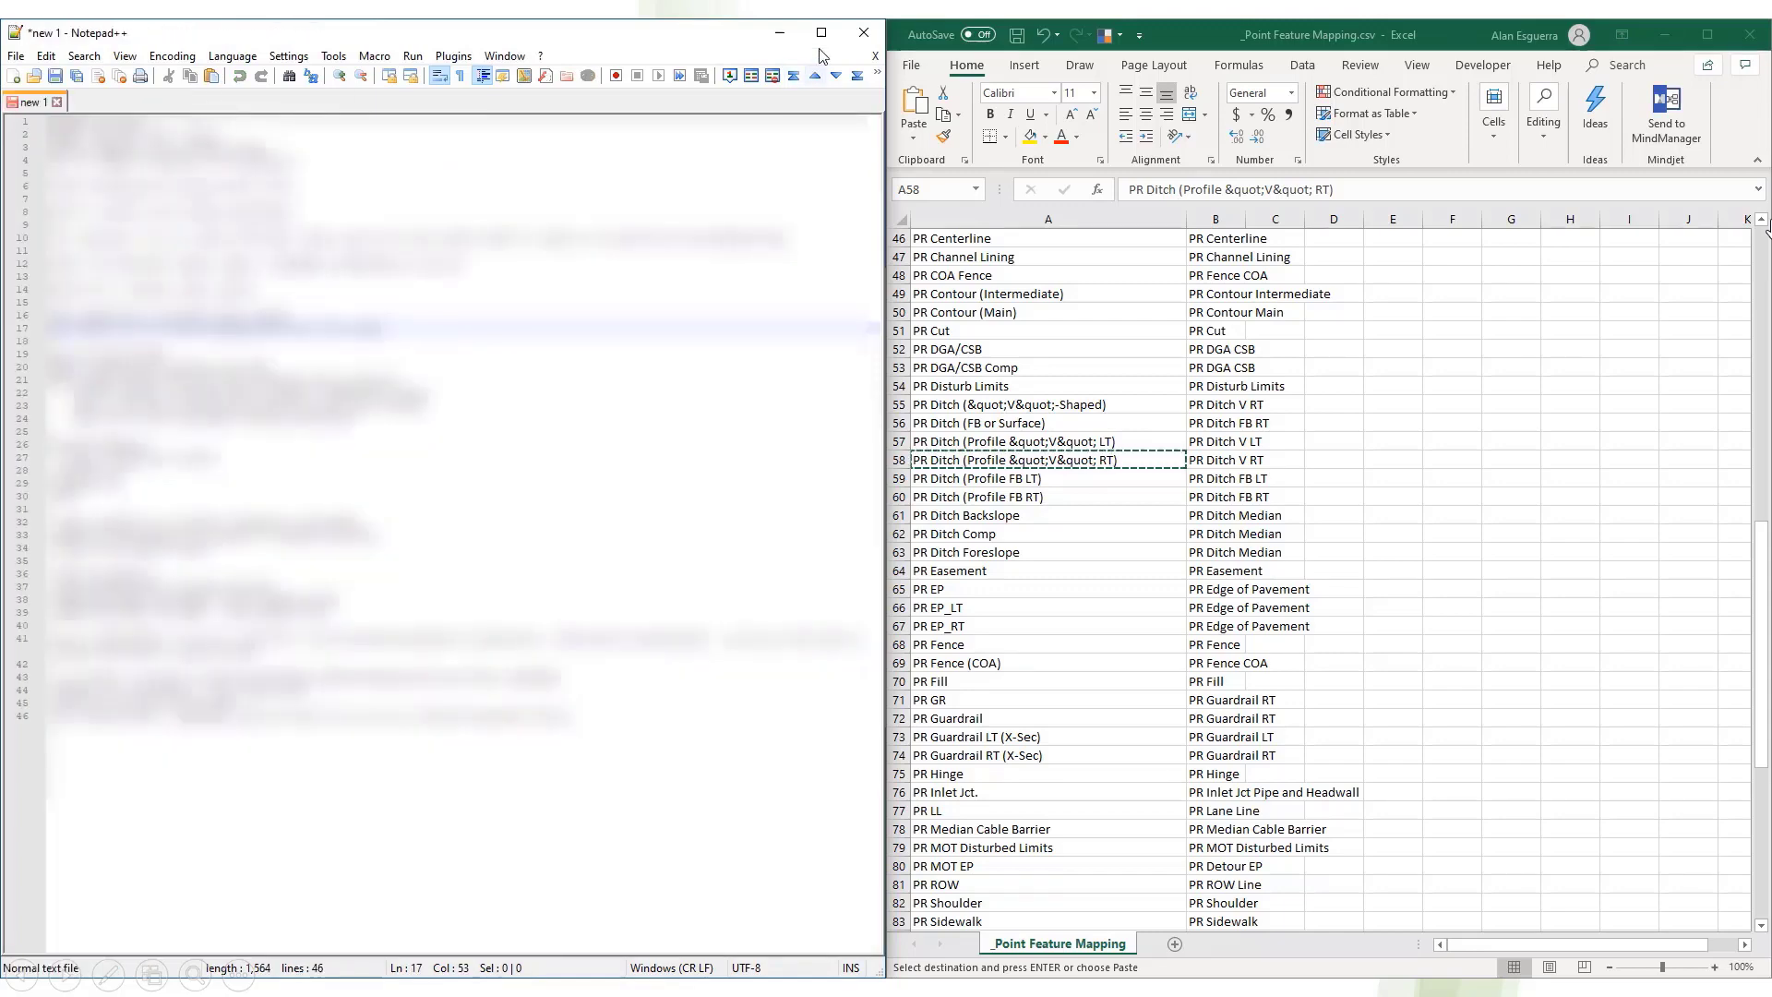
click(864, 32)
Step: Open KYTC_Features_Levels_Element Templates_Annotations.dgnlib in OpenRoads Designer and show the Entrances template in Create Template
key(F12)
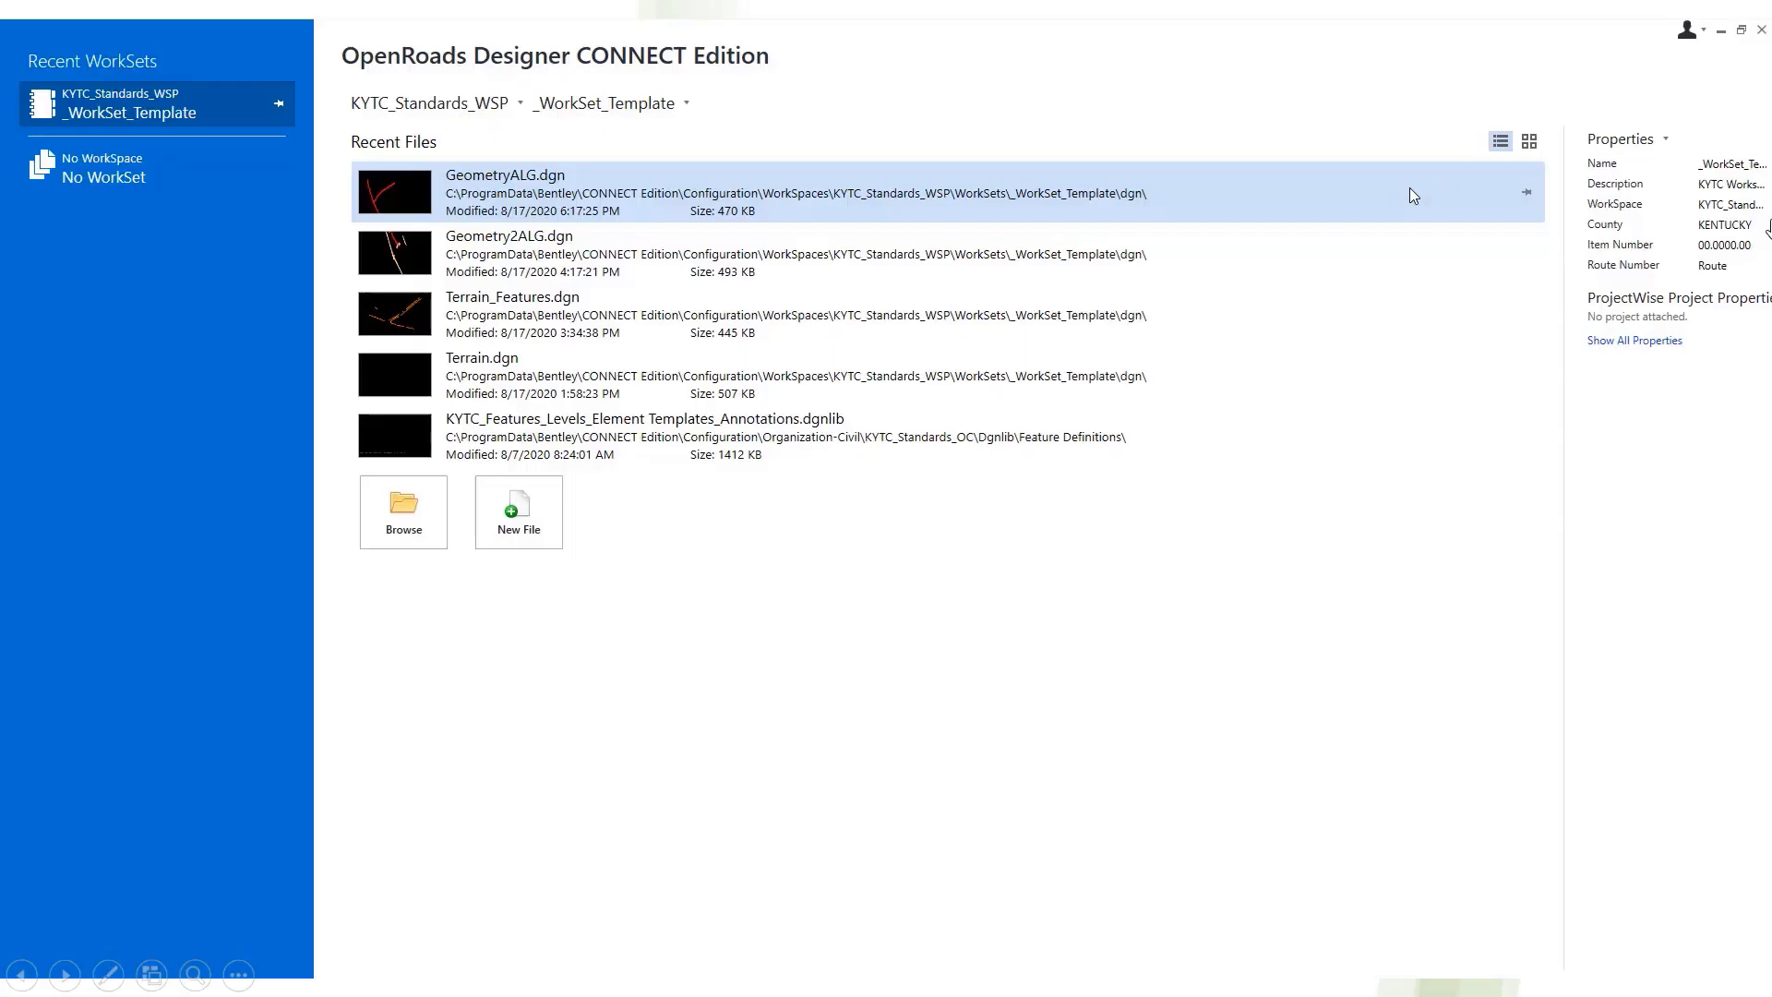
click(863, 437)
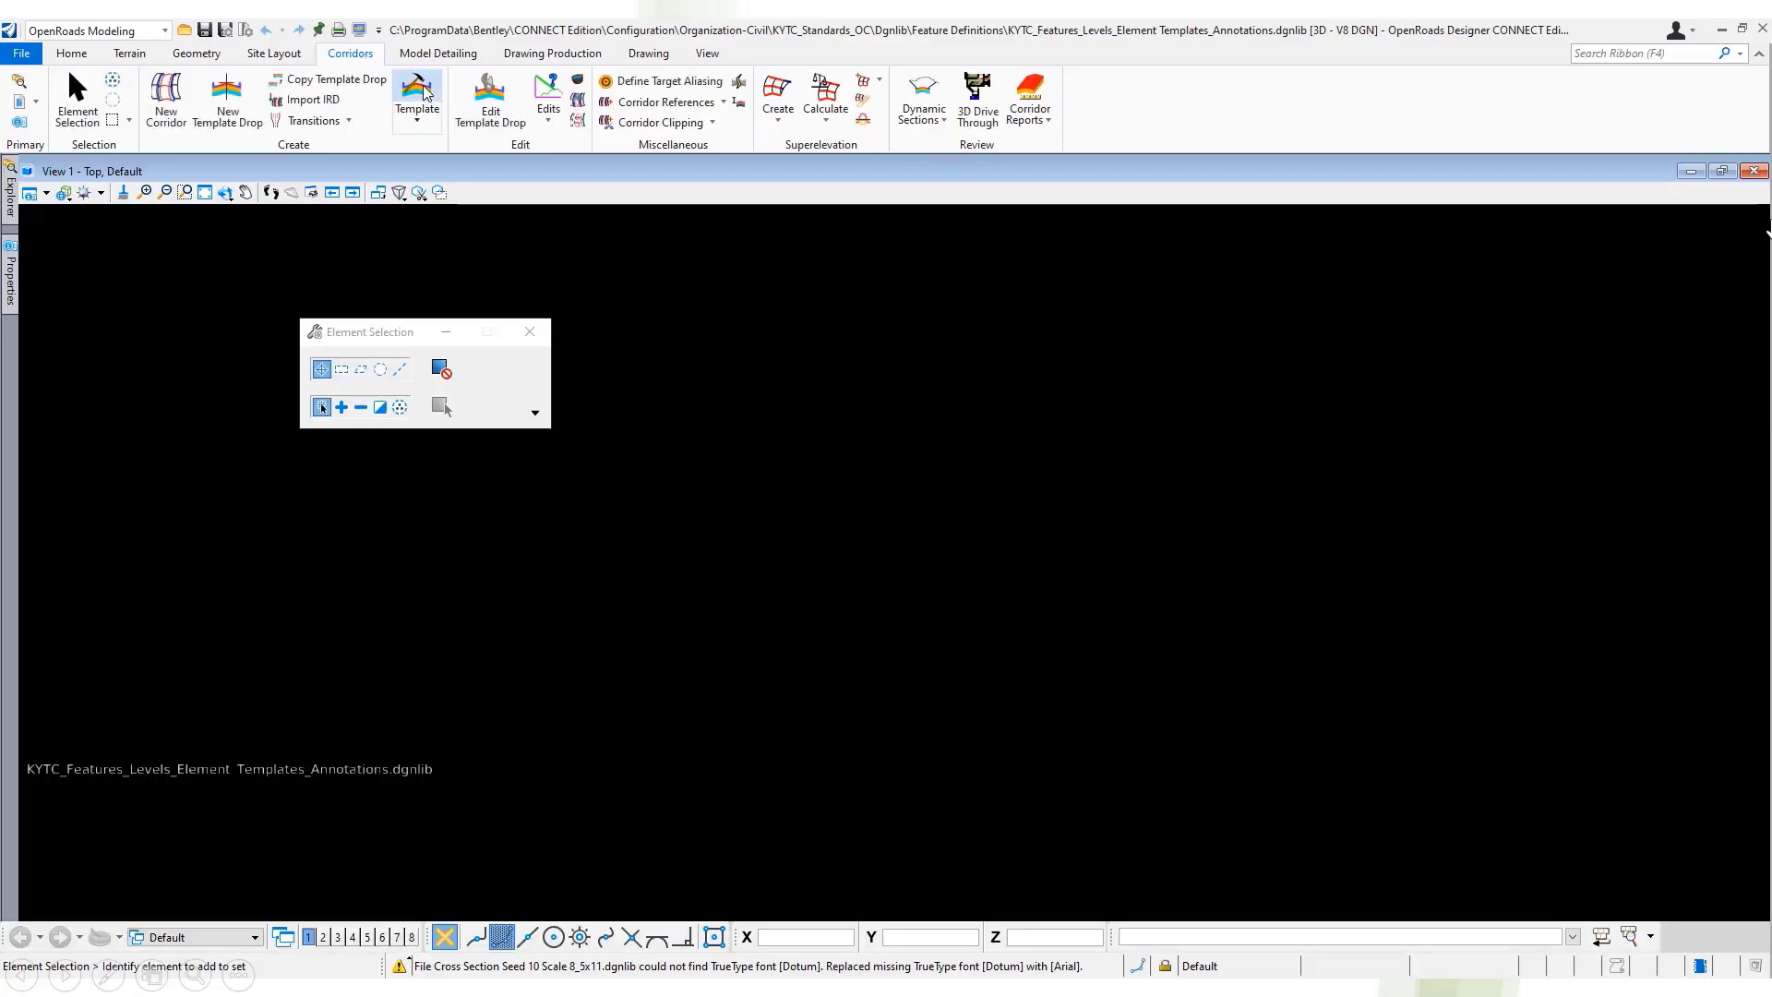
click(425, 93)
click(1389, 813)
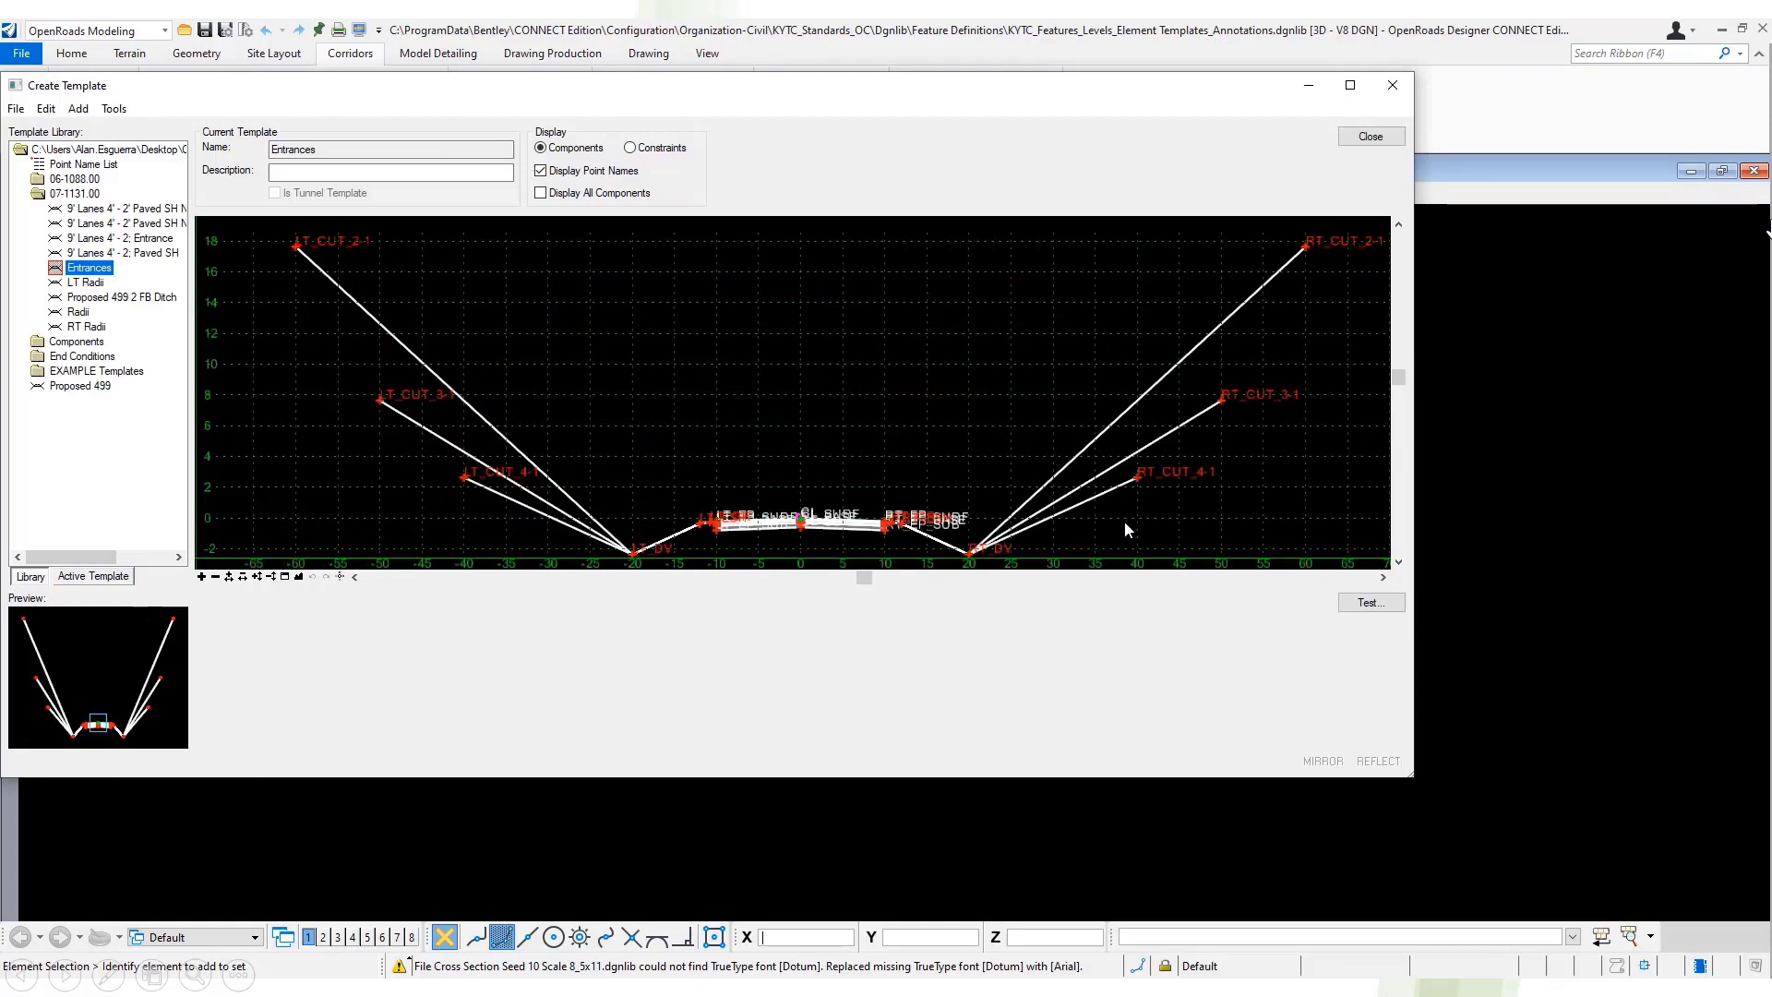
Step: Examine the feature definitions of point LT_CUT_2-1 and component LT_V-Ditch_2:1, including the available mesh definitions, leaving the component properties unchanged
mouse_move(296, 250)
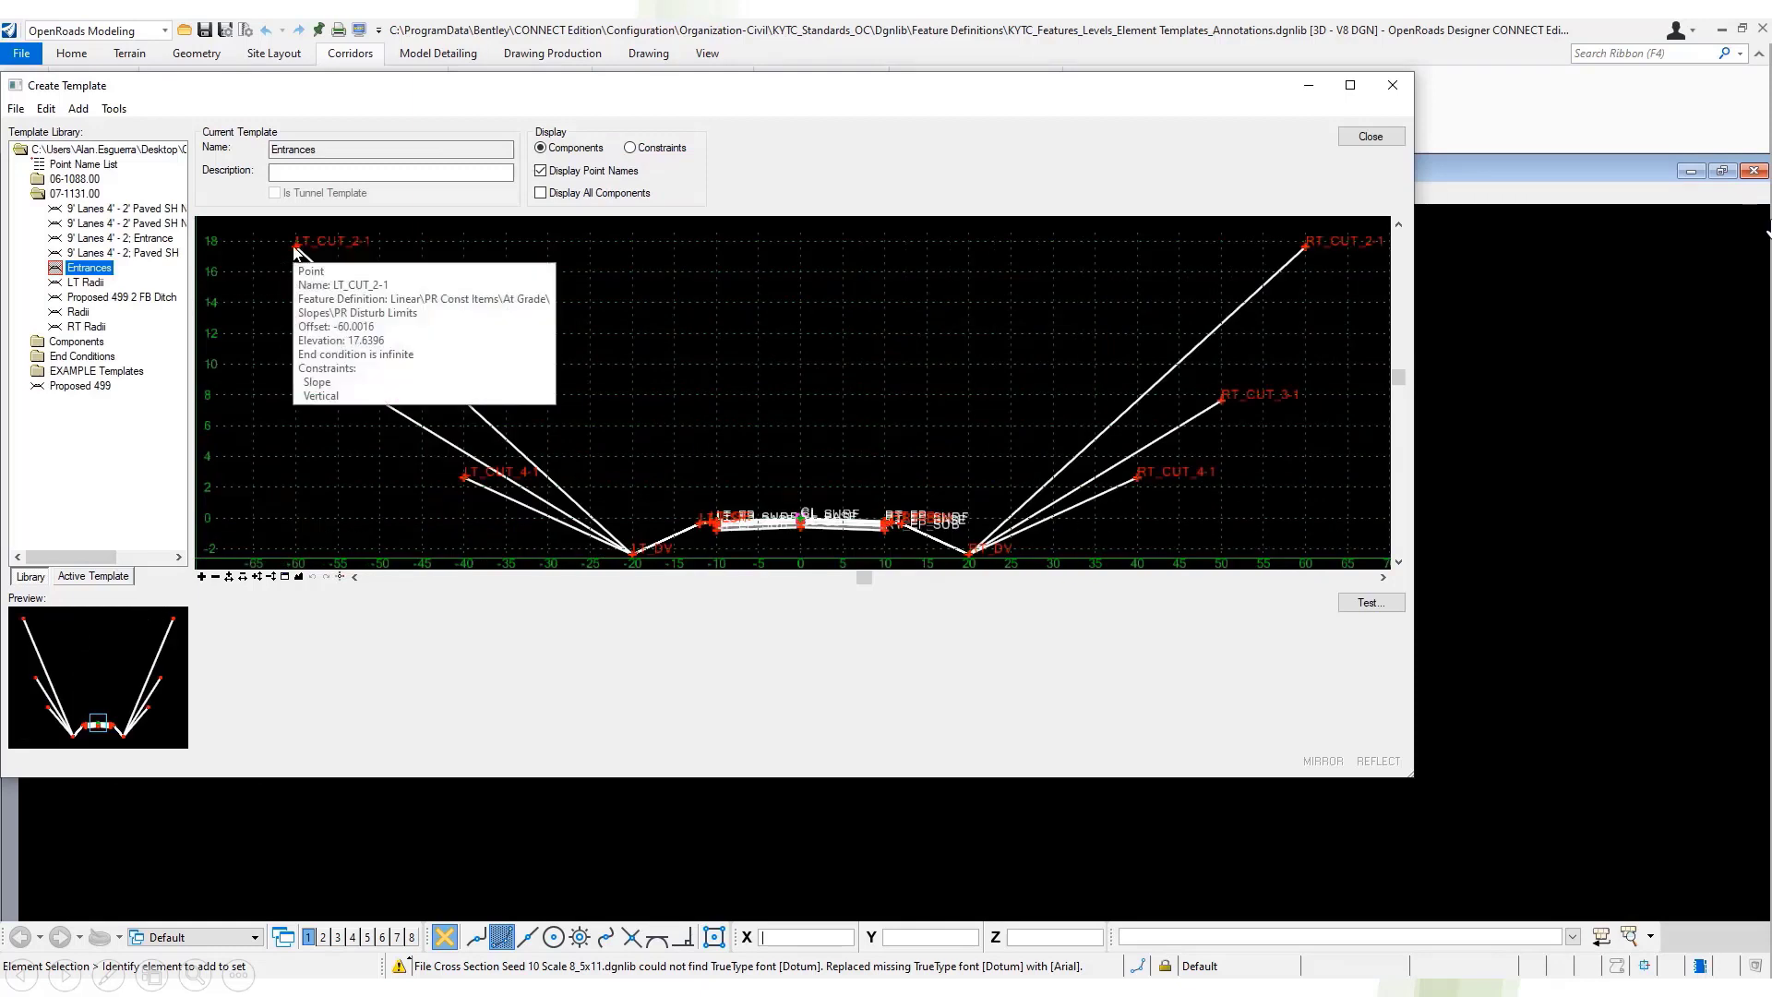
mouse_move(496, 429)
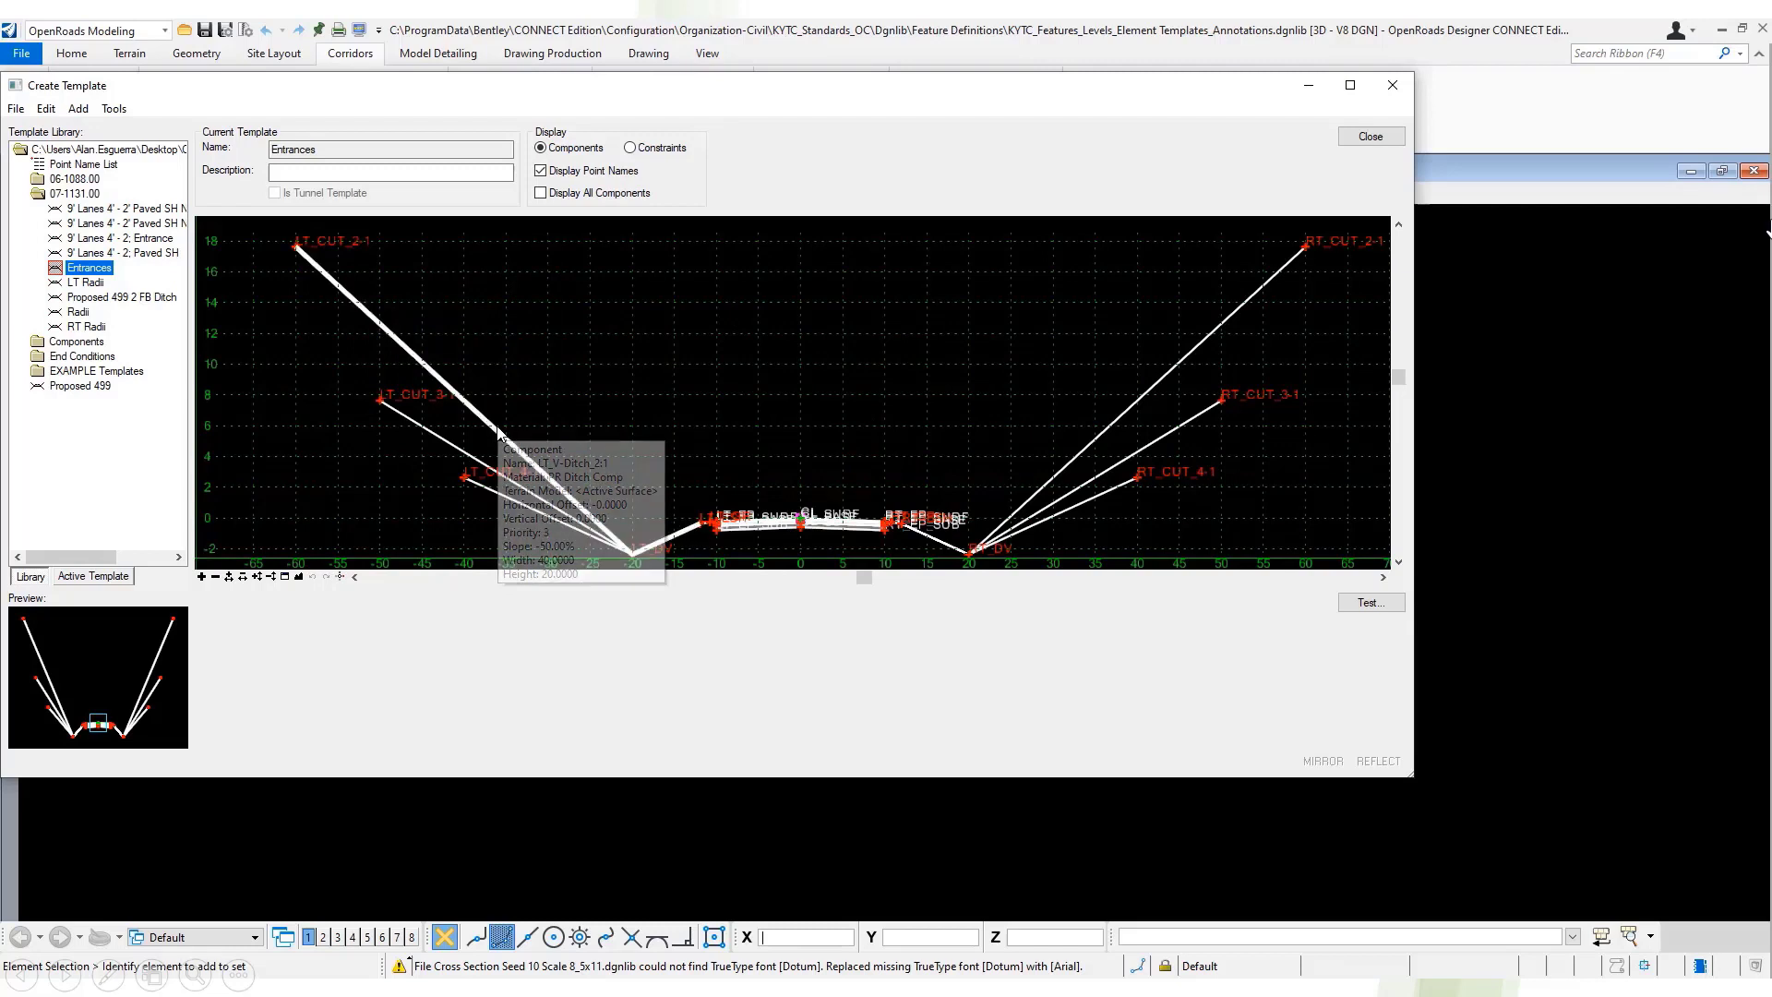
double_click(497, 429)
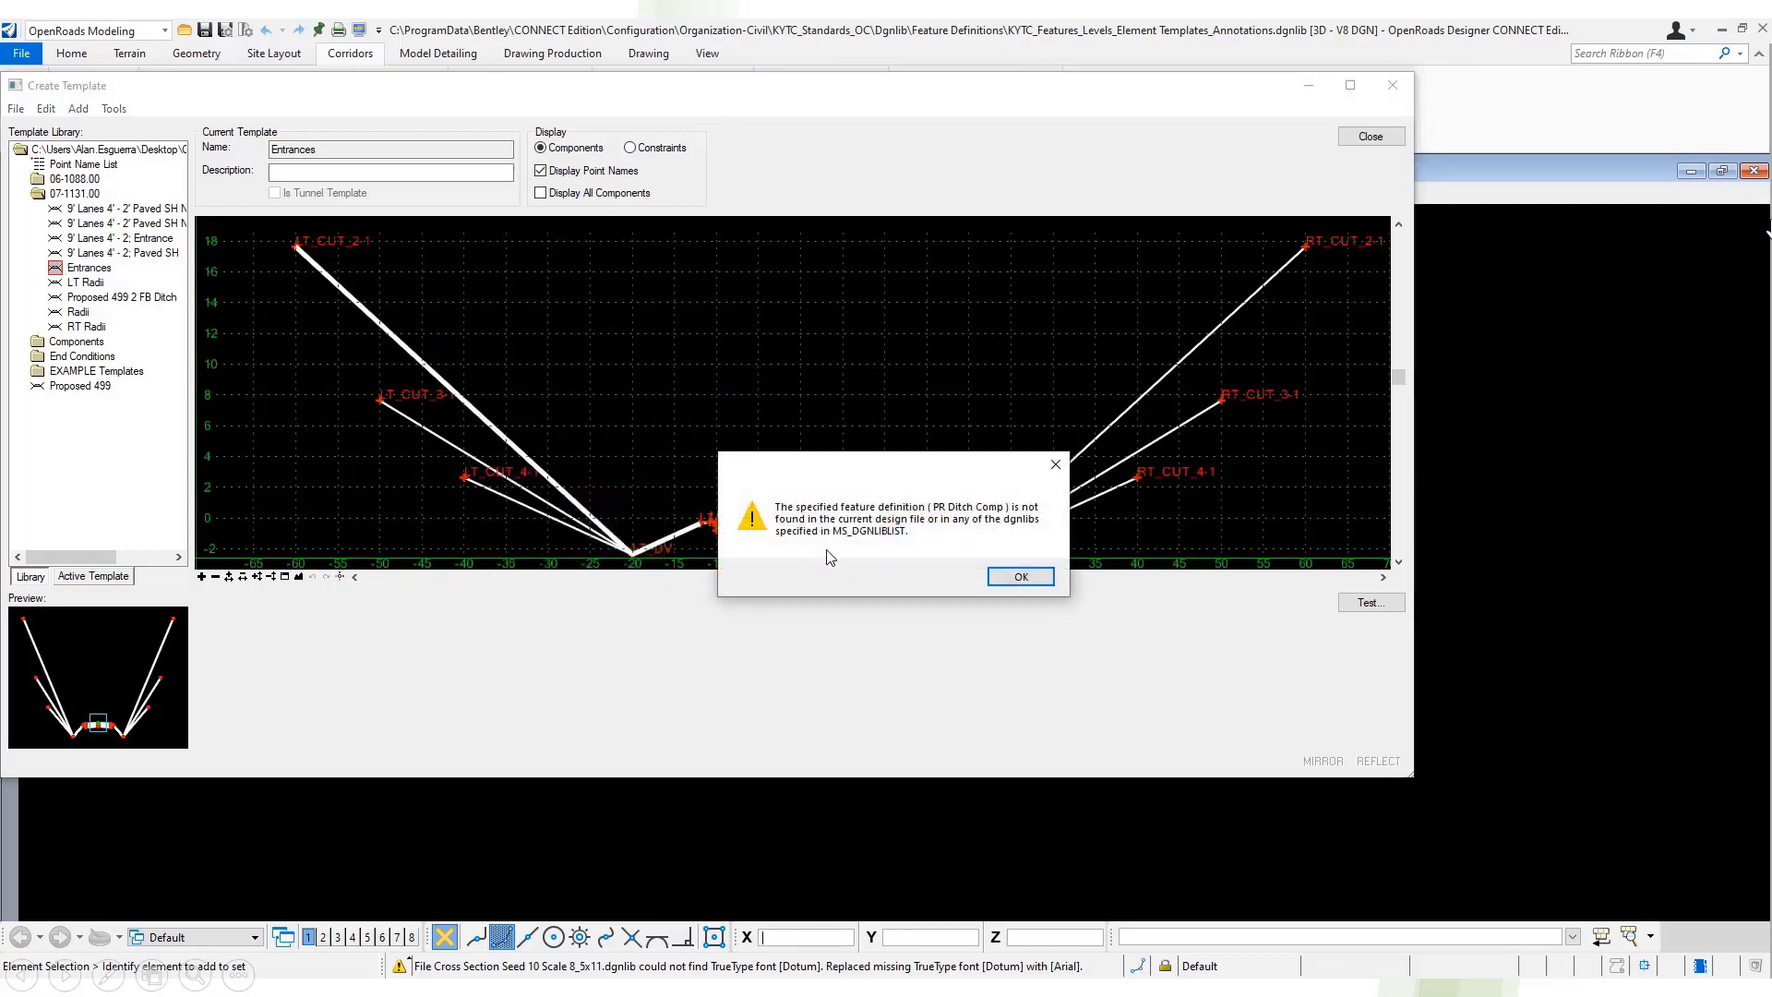
click(1008, 577)
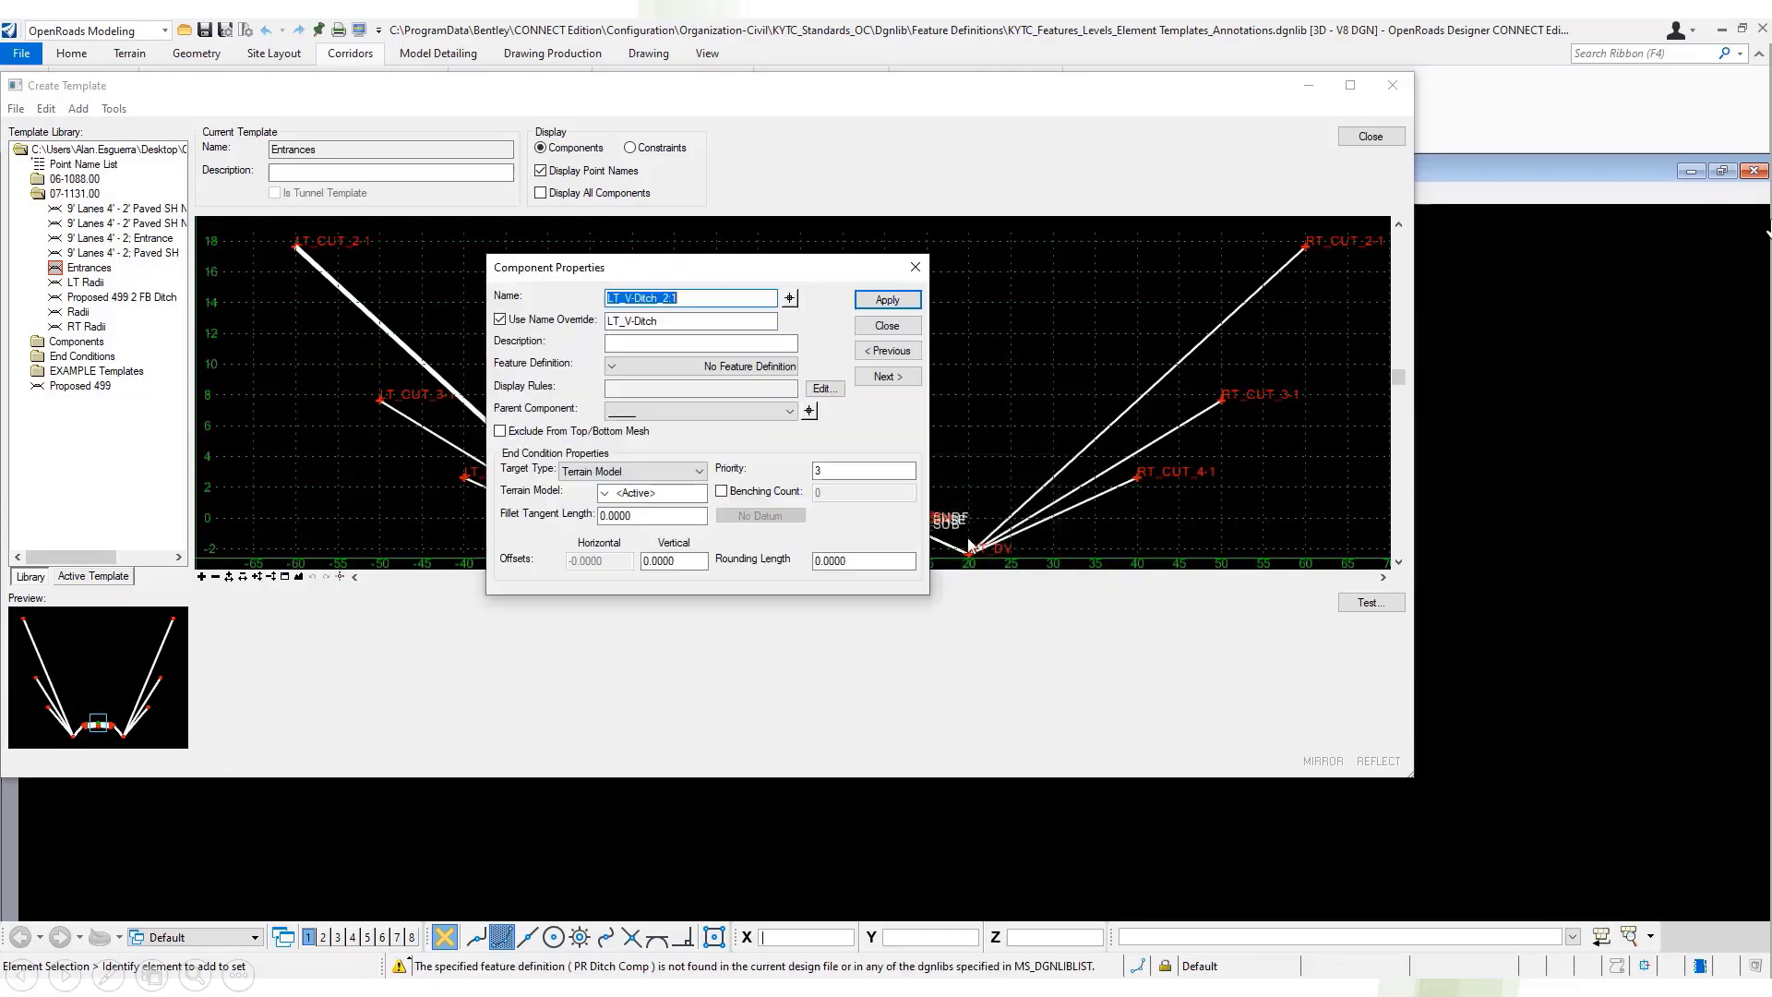
click(776, 370)
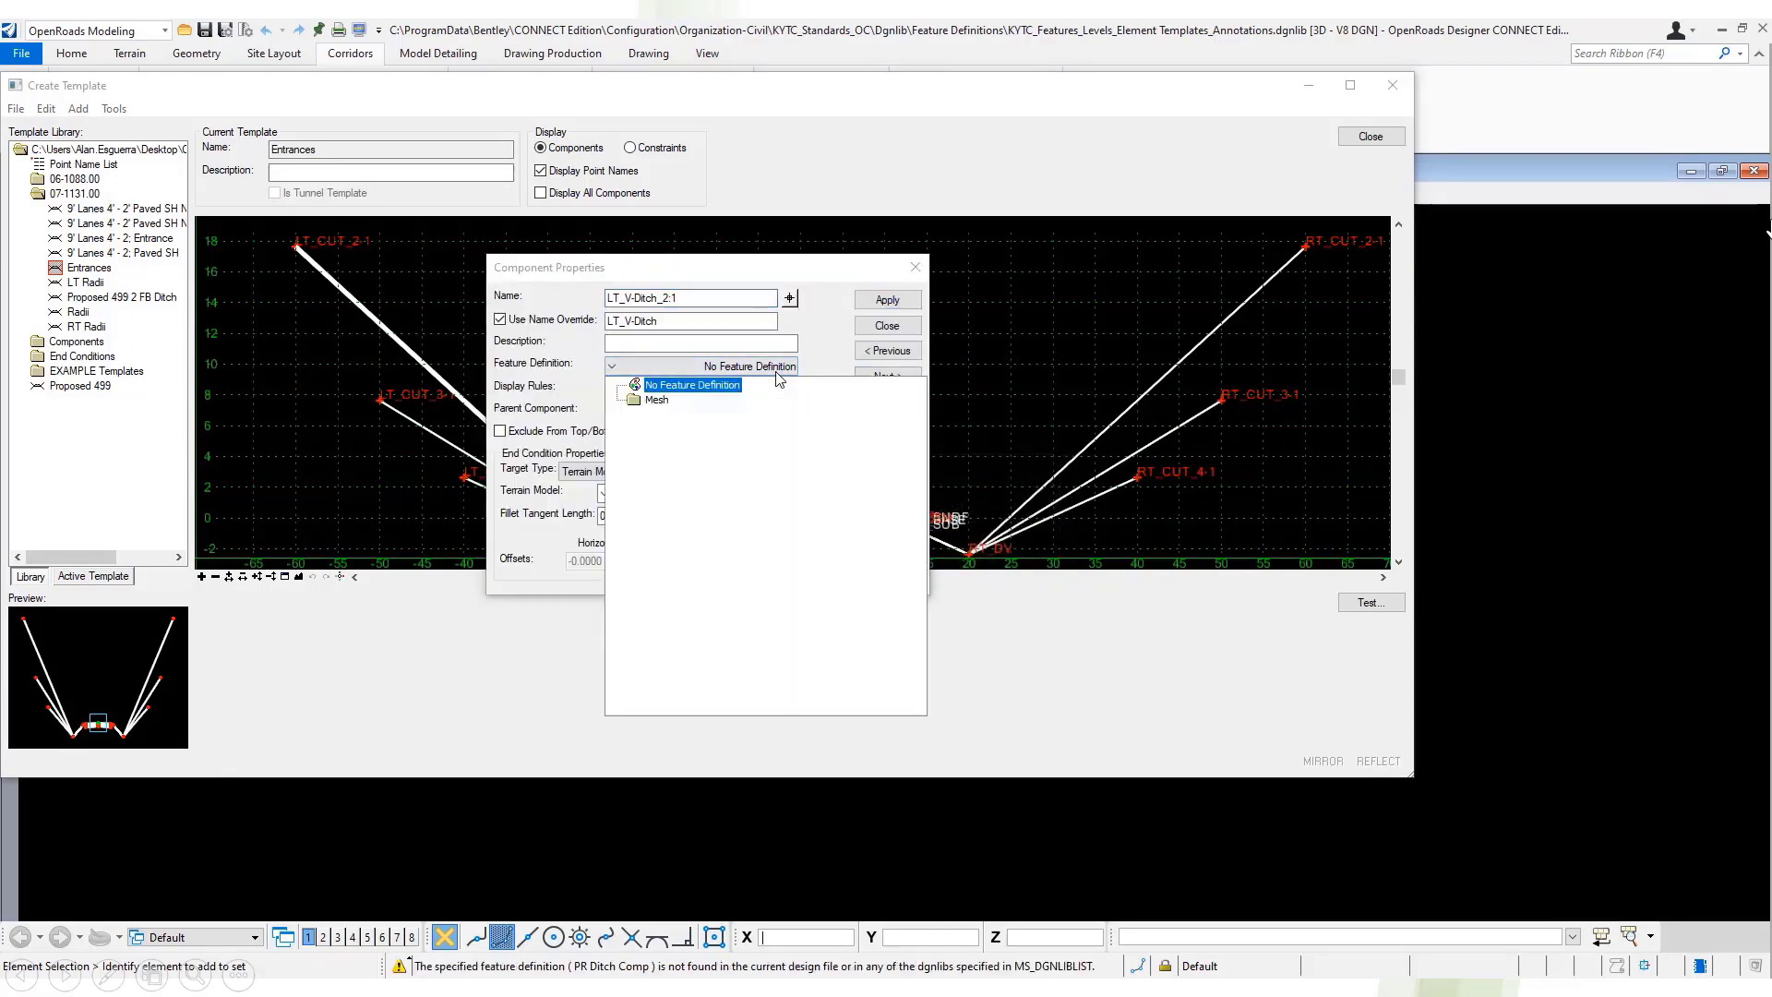
click(654, 401)
click(662, 418)
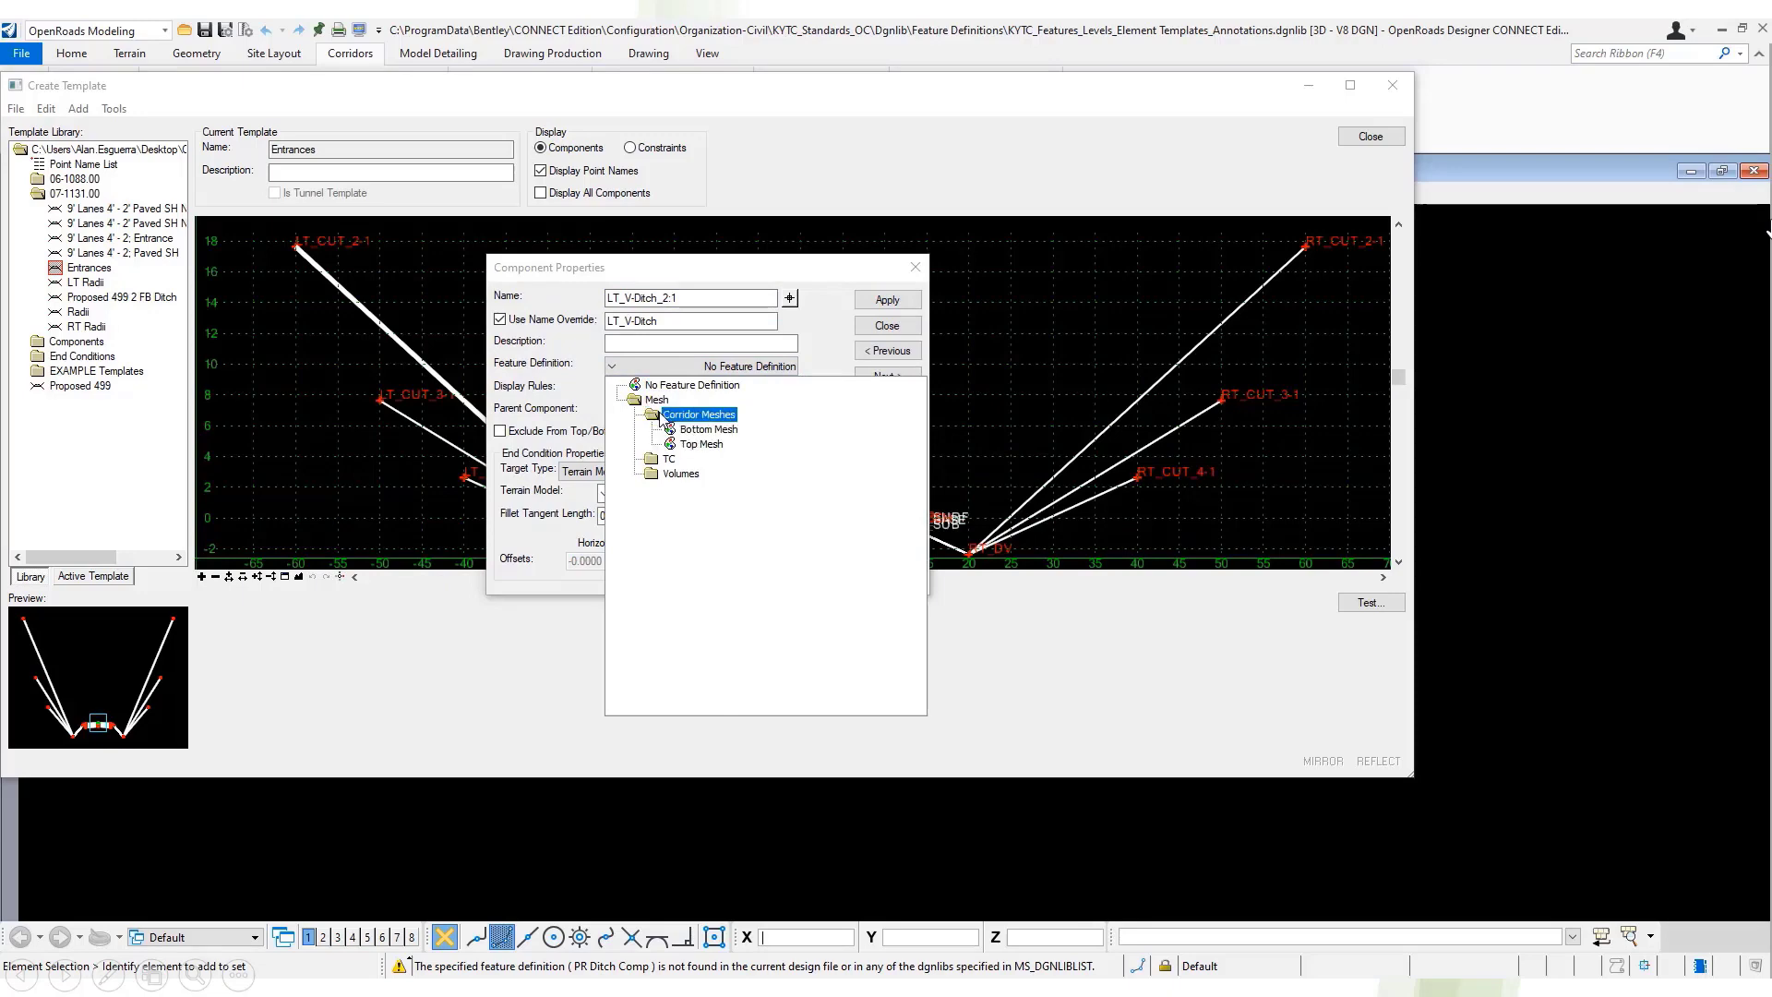
click(806, 338)
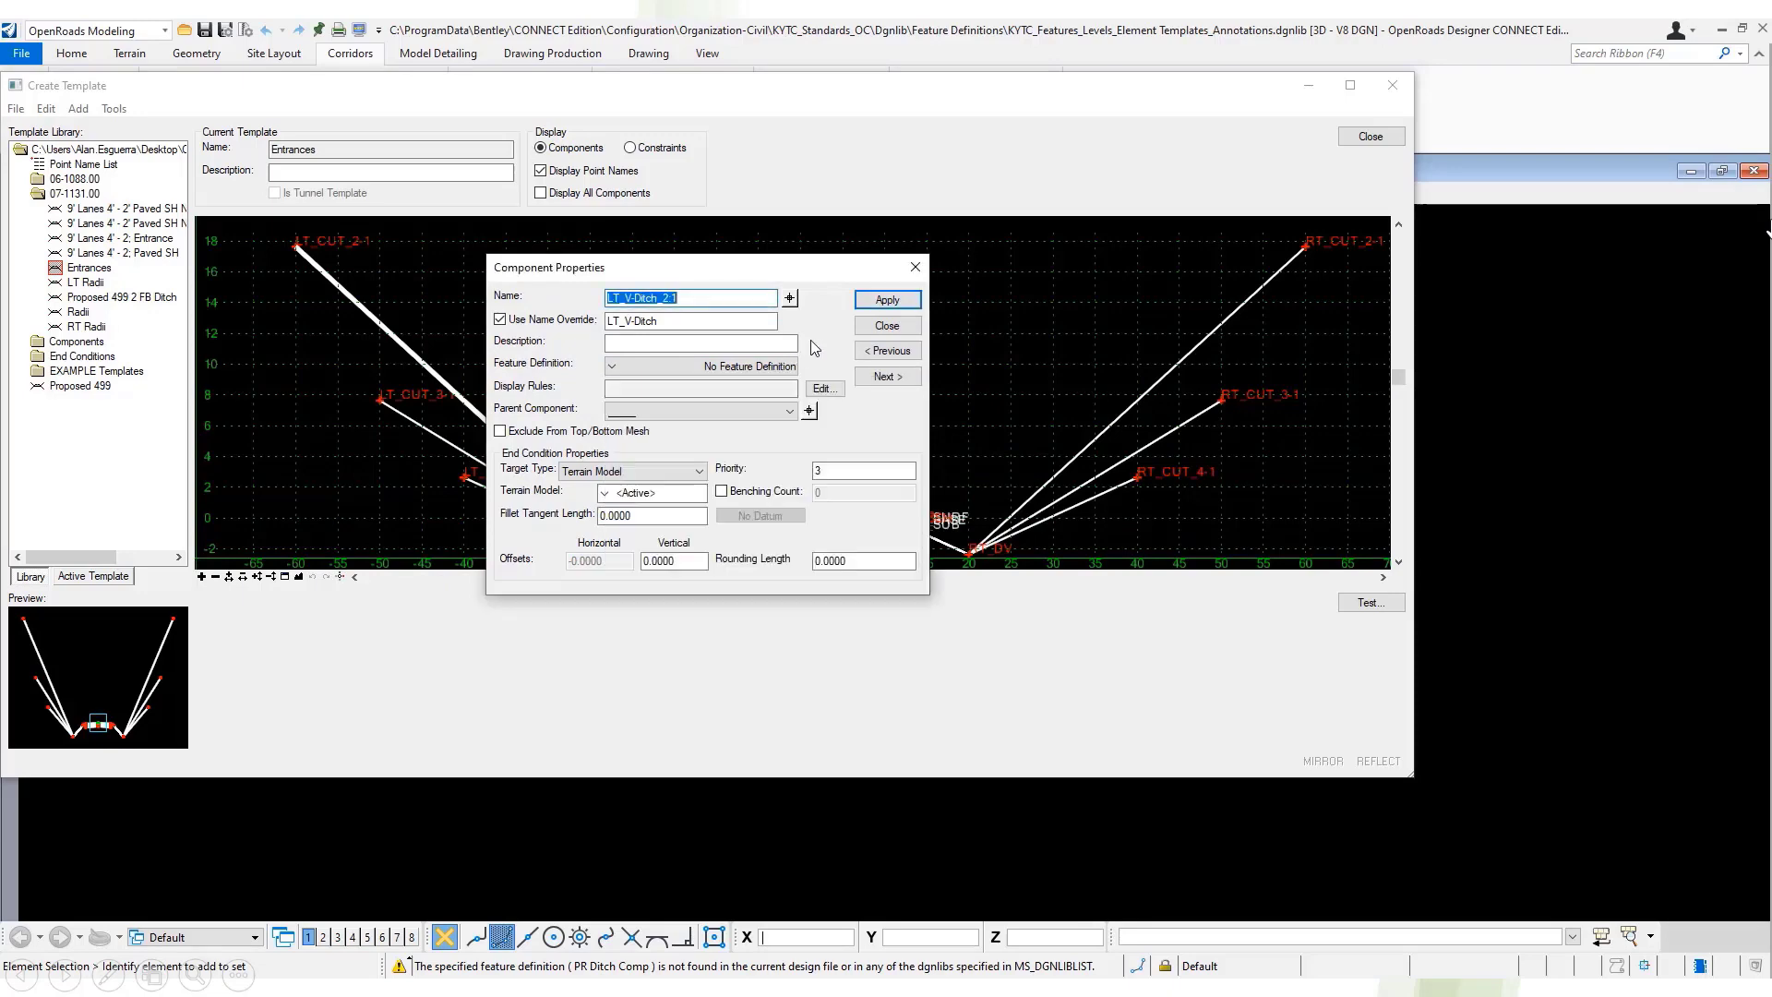
click(887, 326)
Step: Apply the feature definition Fence_Wrought_Iron 4ft to the template points CL_BASE, CL_SUB and CL_SURF
click(112, 109)
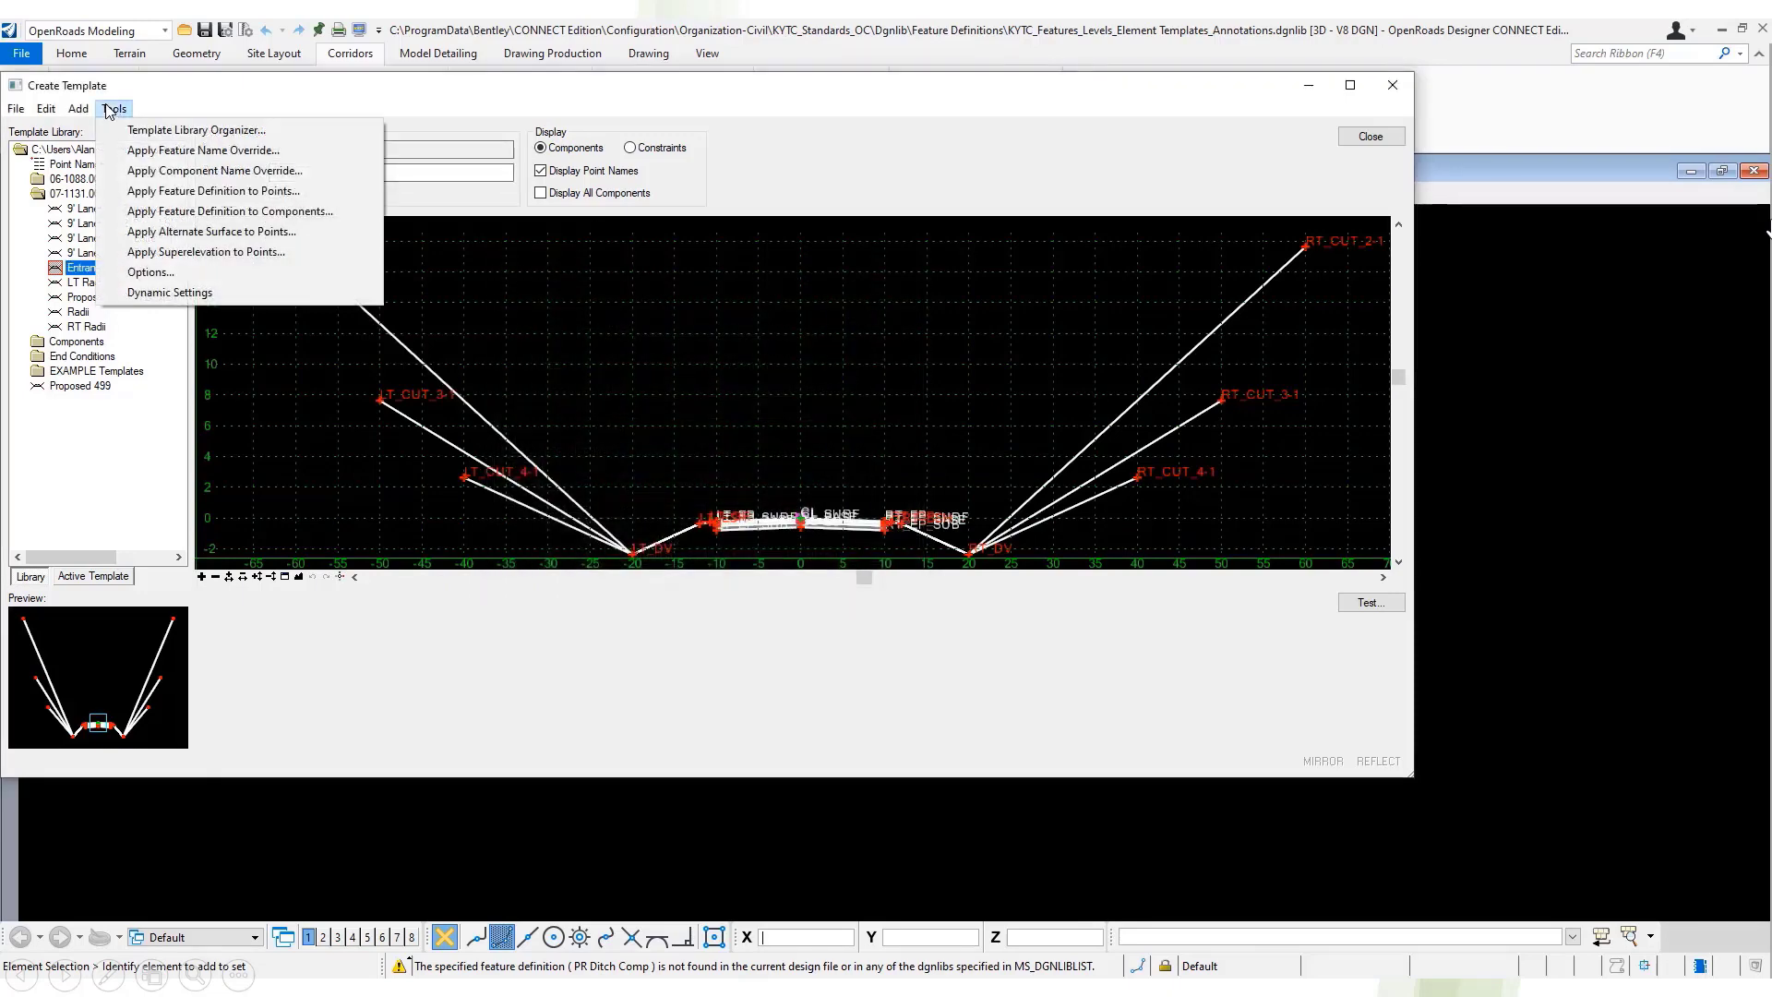
click(329, 191)
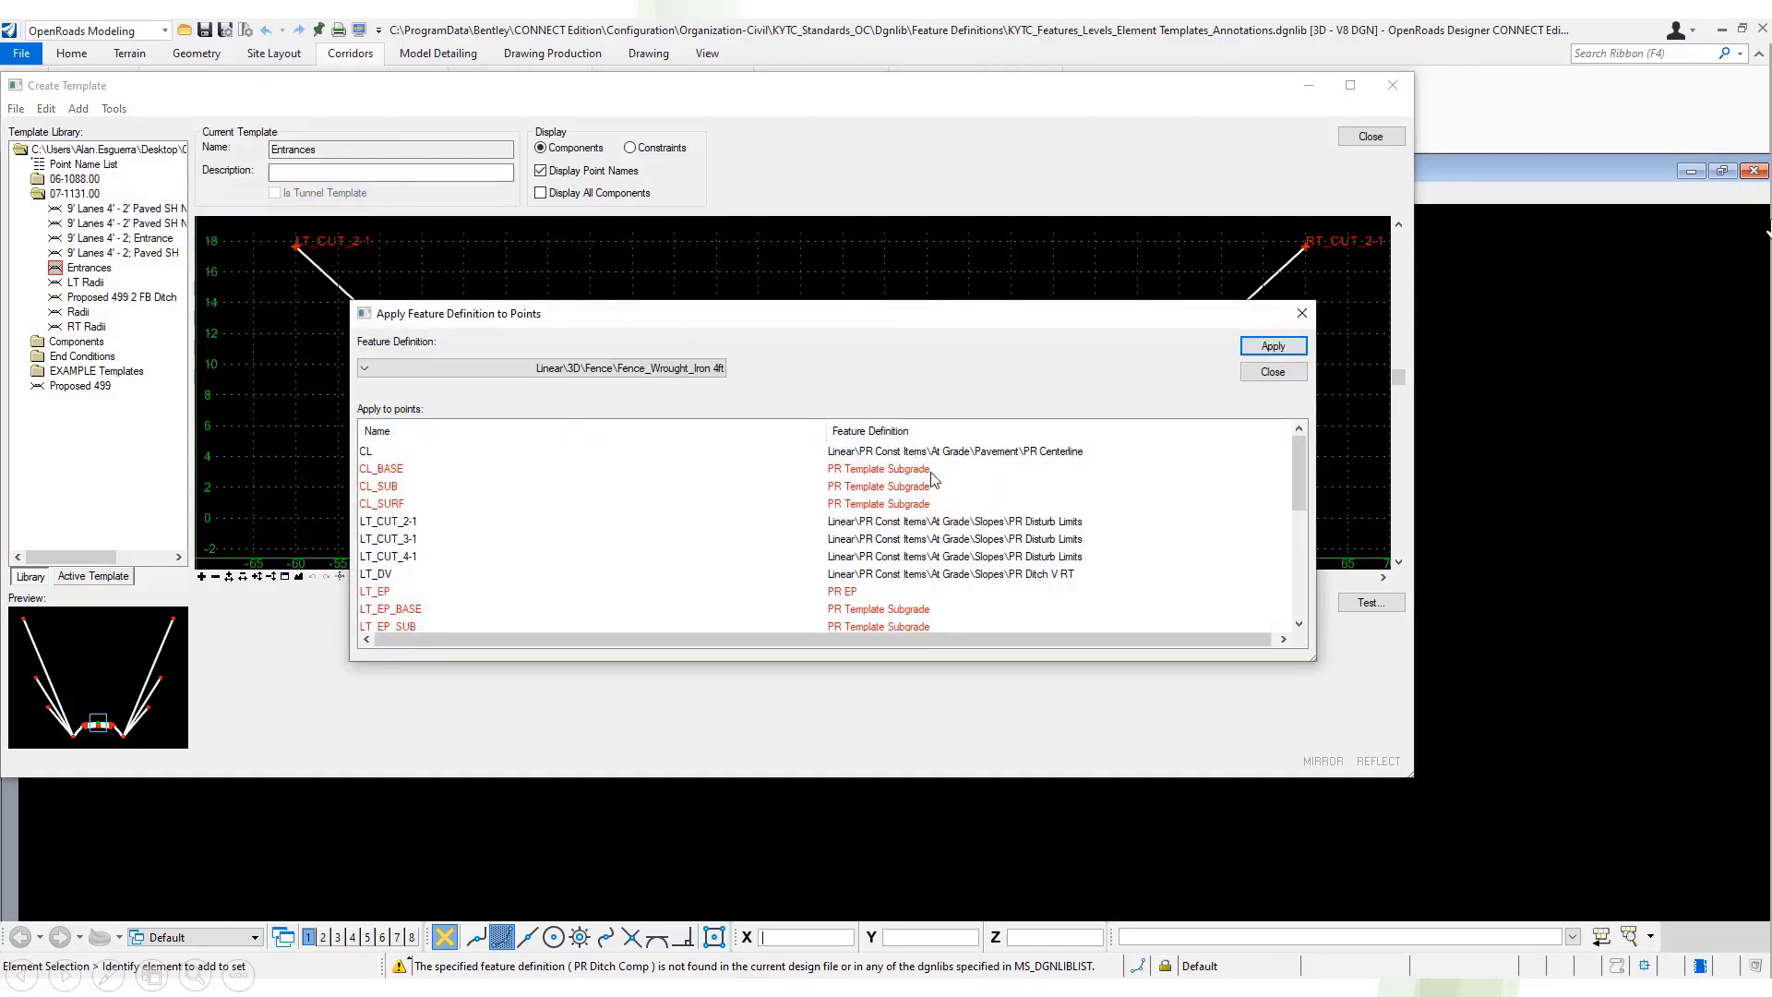
click(933, 471)
click(716, 368)
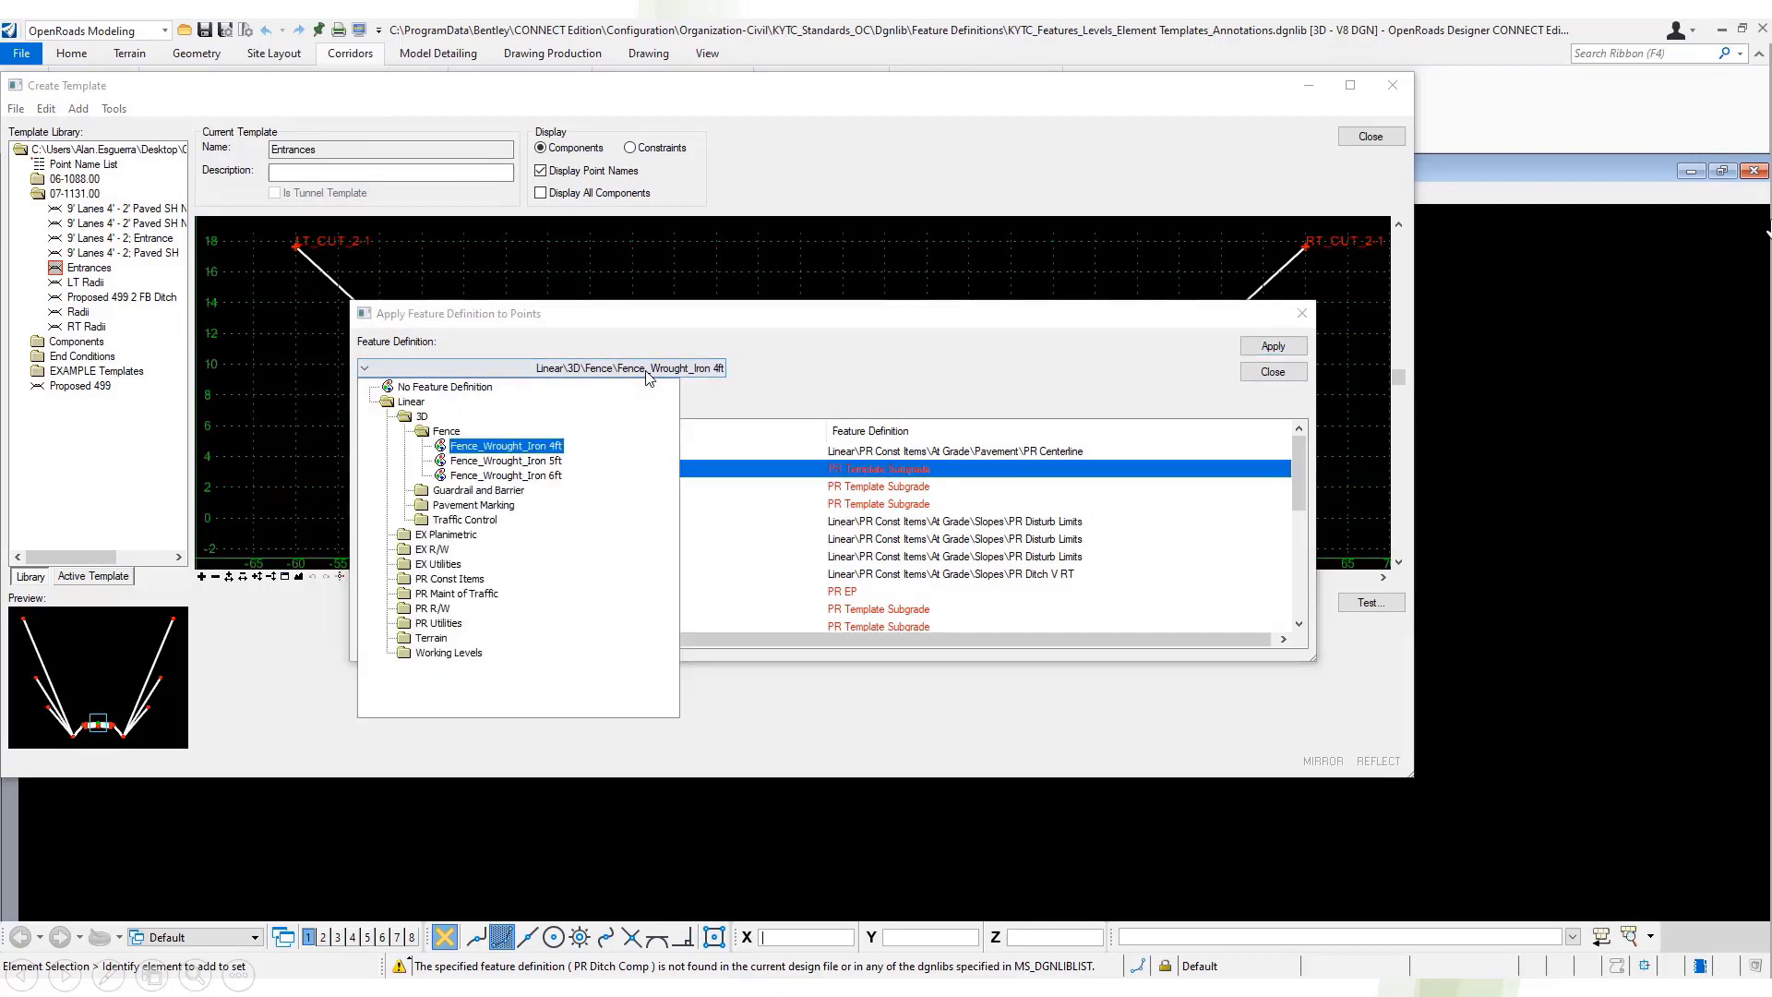
click(713, 392)
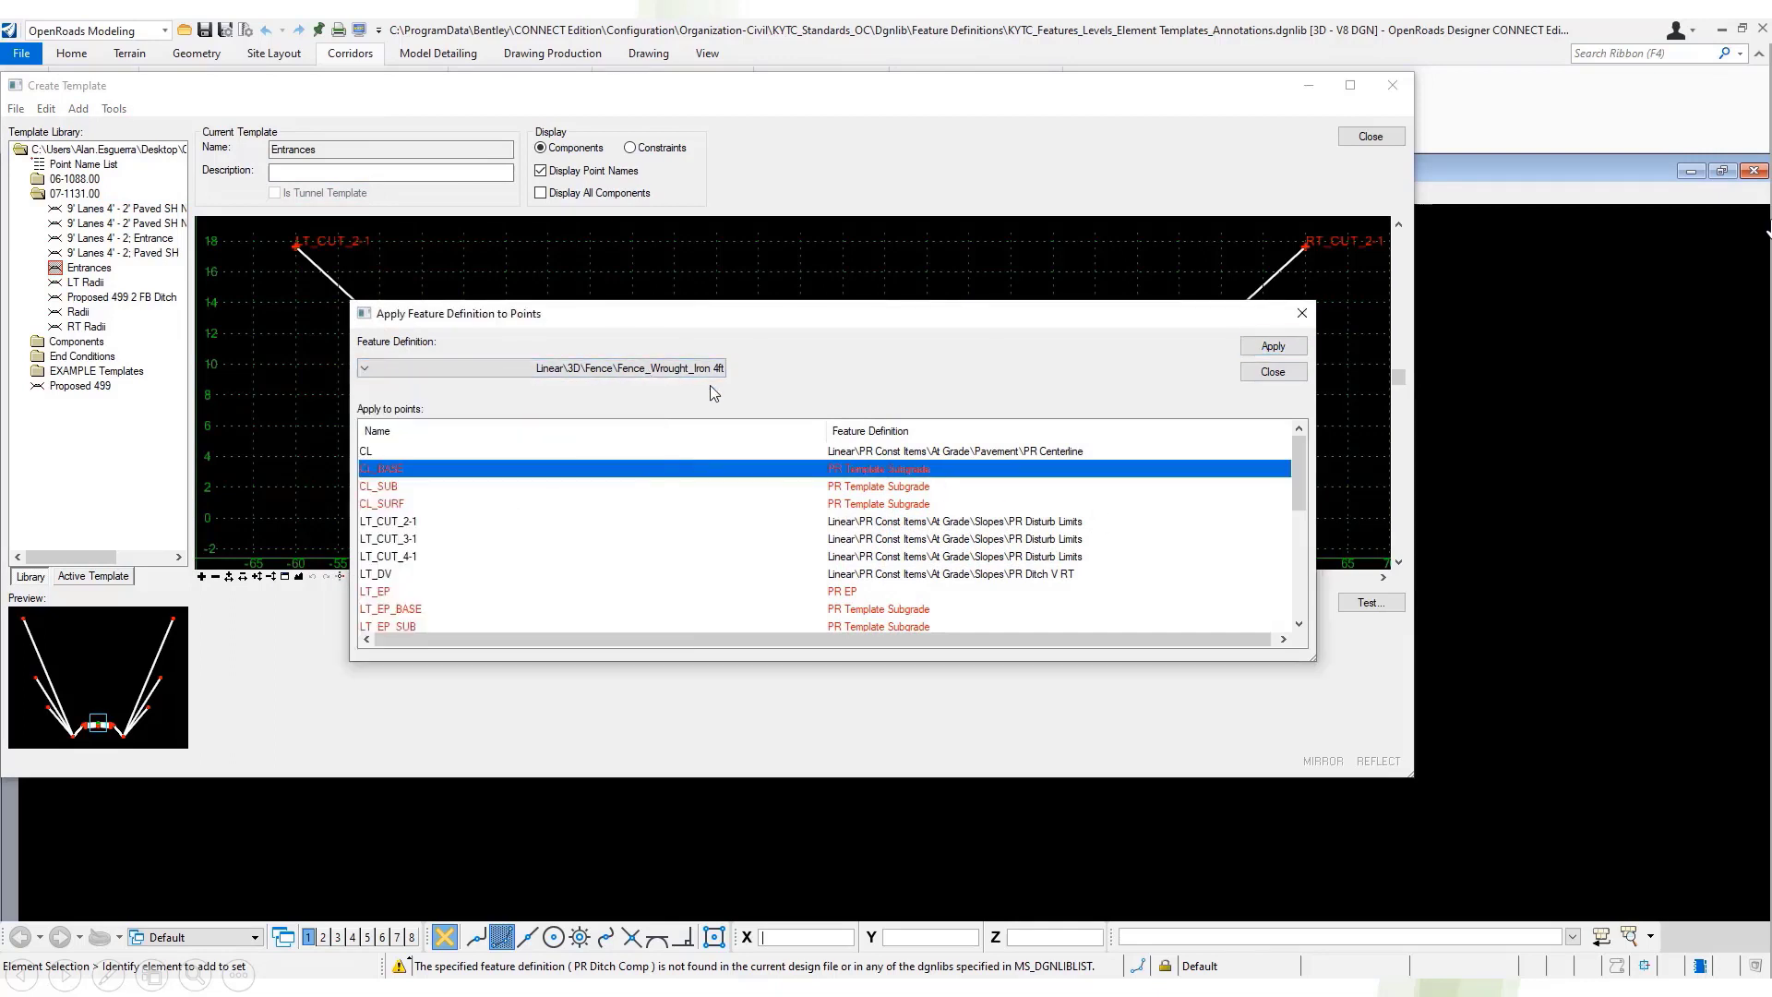
shift+click(907, 504)
click(1261, 354)
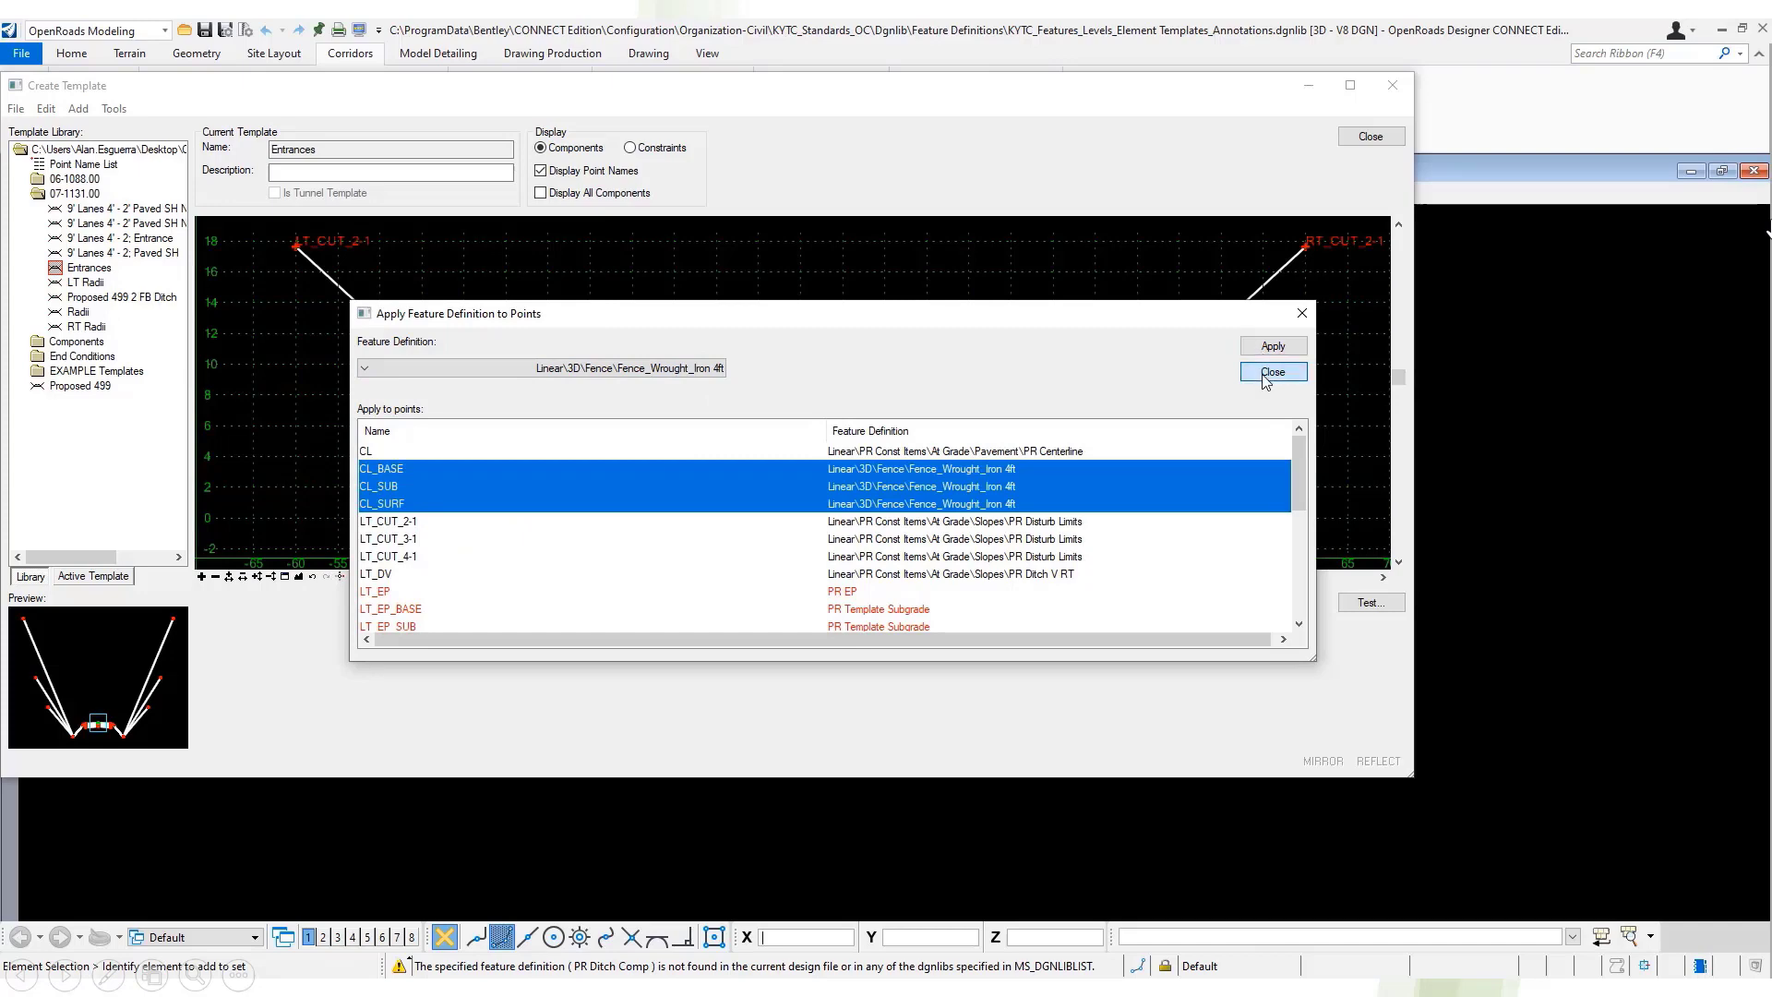
click(1273, 372)
Step: Open the template library Components_Remapped.itl without saving the changes to Components.itl
click(15, 108)
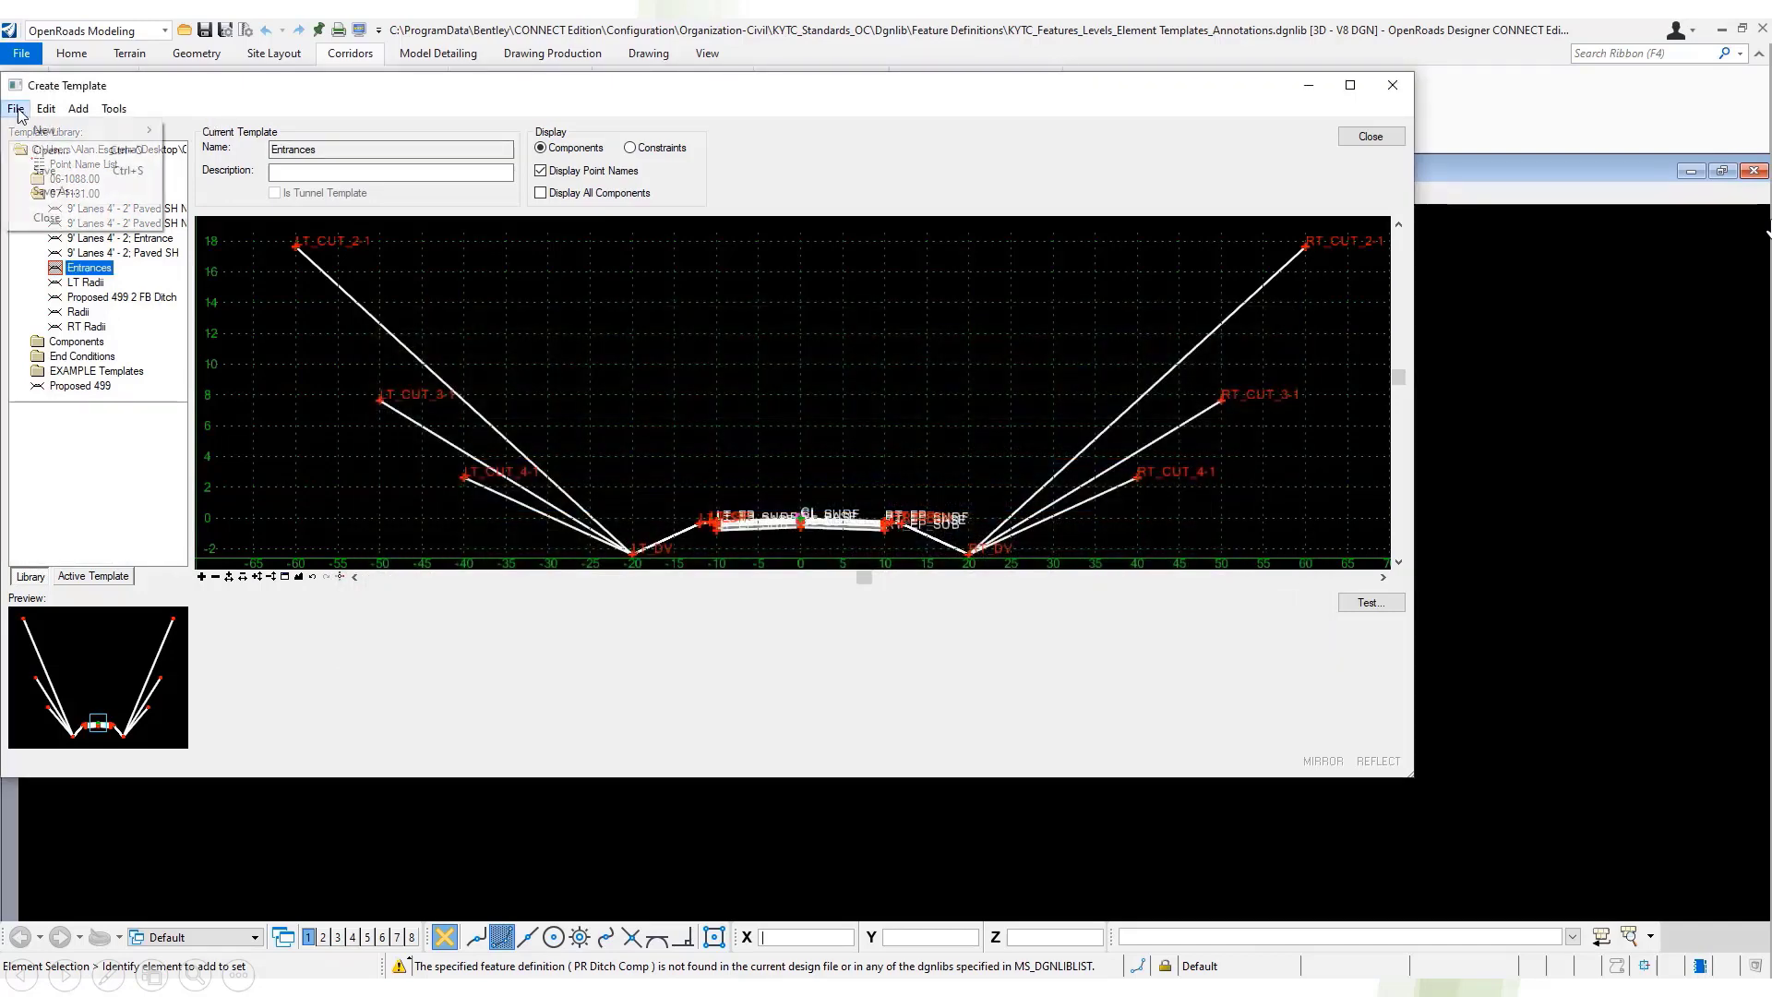
click(55, 149)
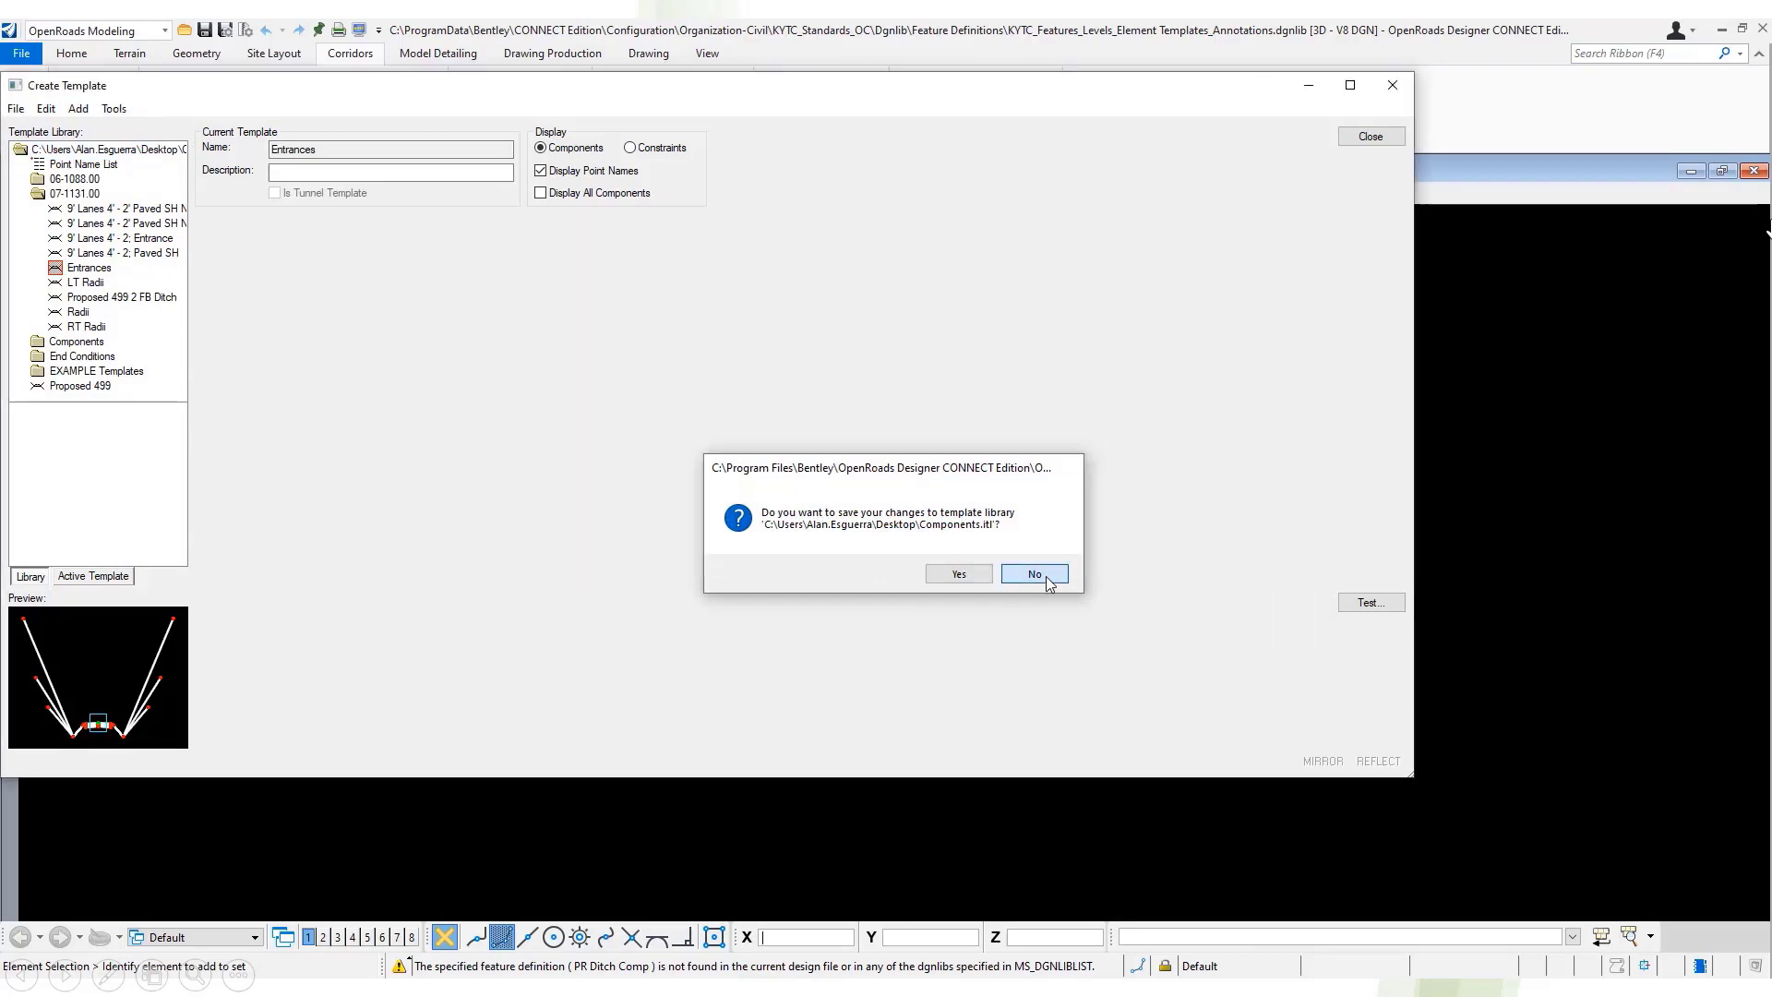
click(1035, 575)
click(965, 406)
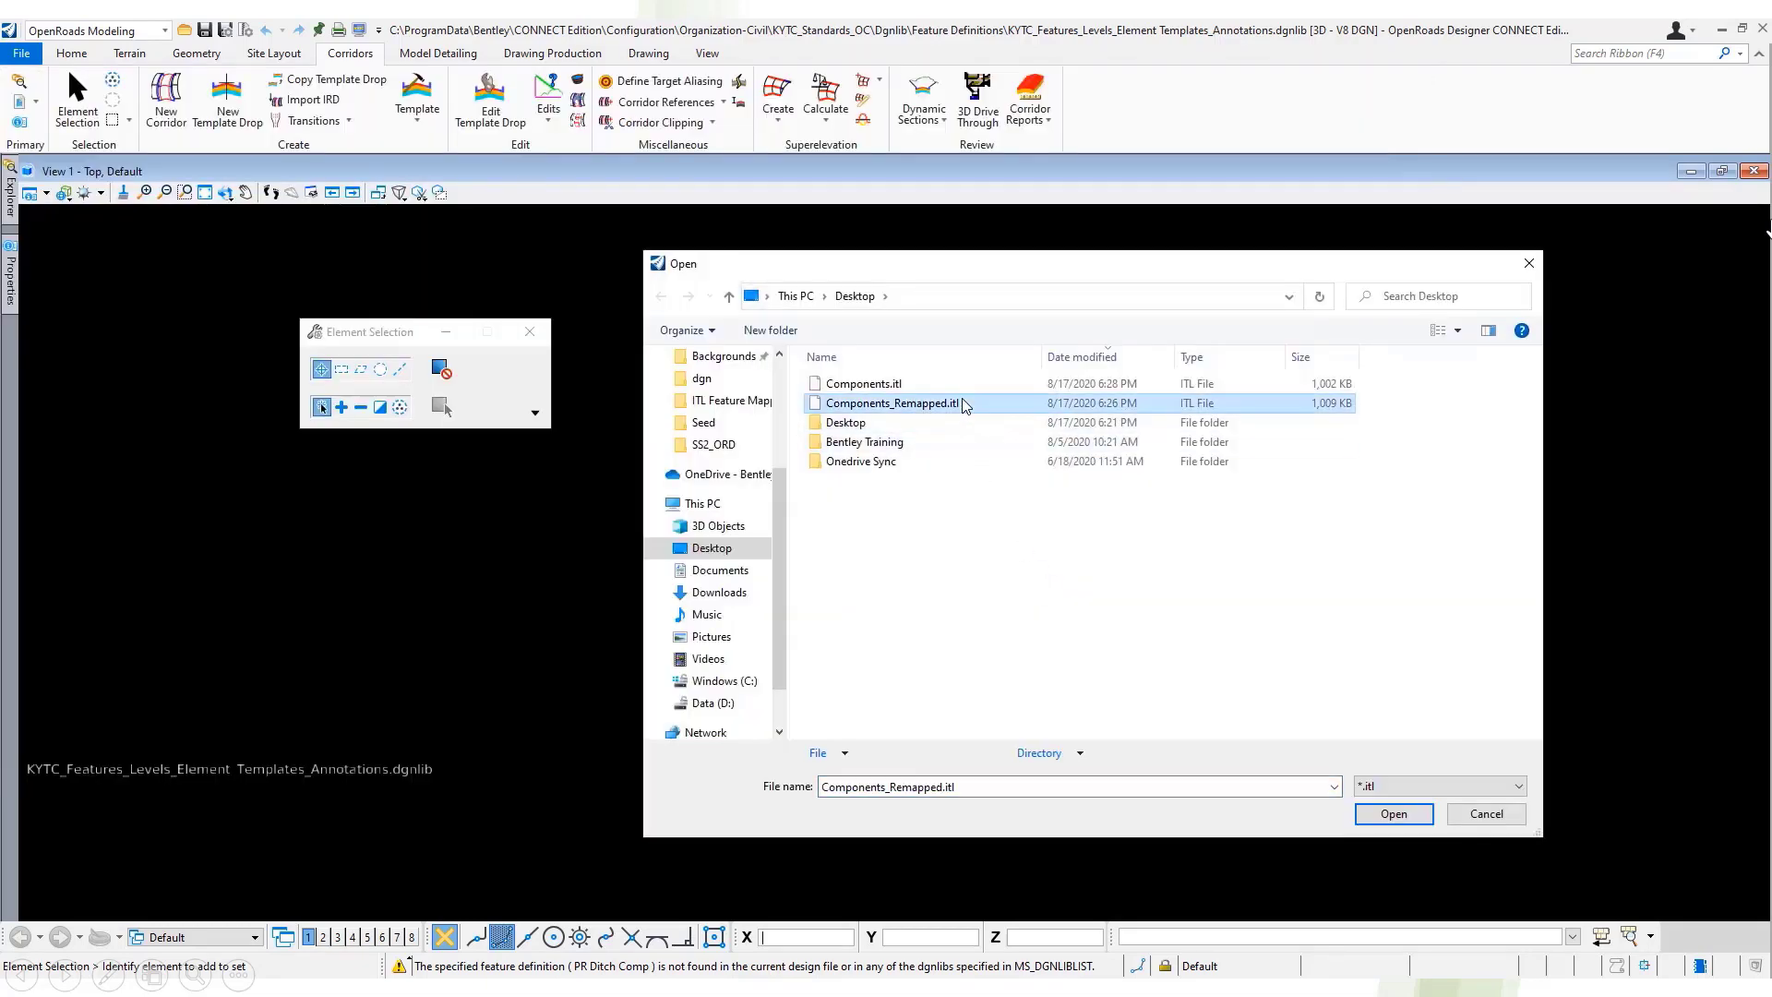
click(1375, 816)
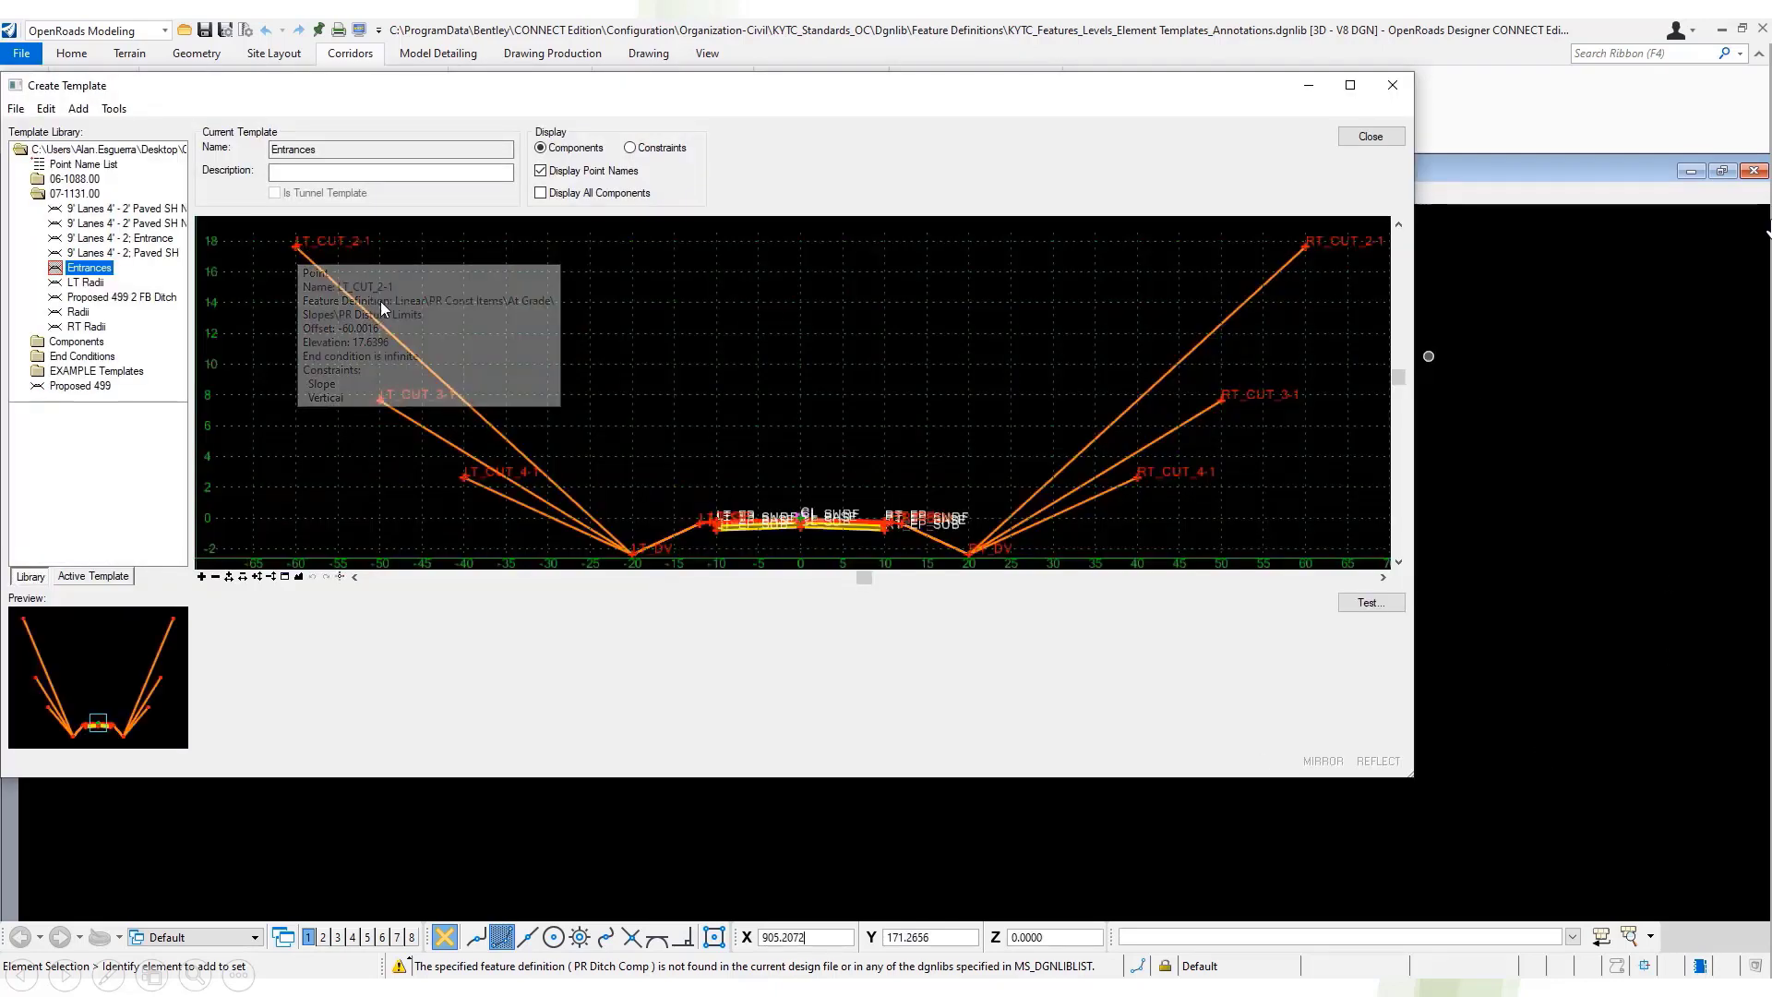
Step: Check the feature definition of the left 2:1 V-ditch component in the remapped Entrances template
double_click(440, 279)
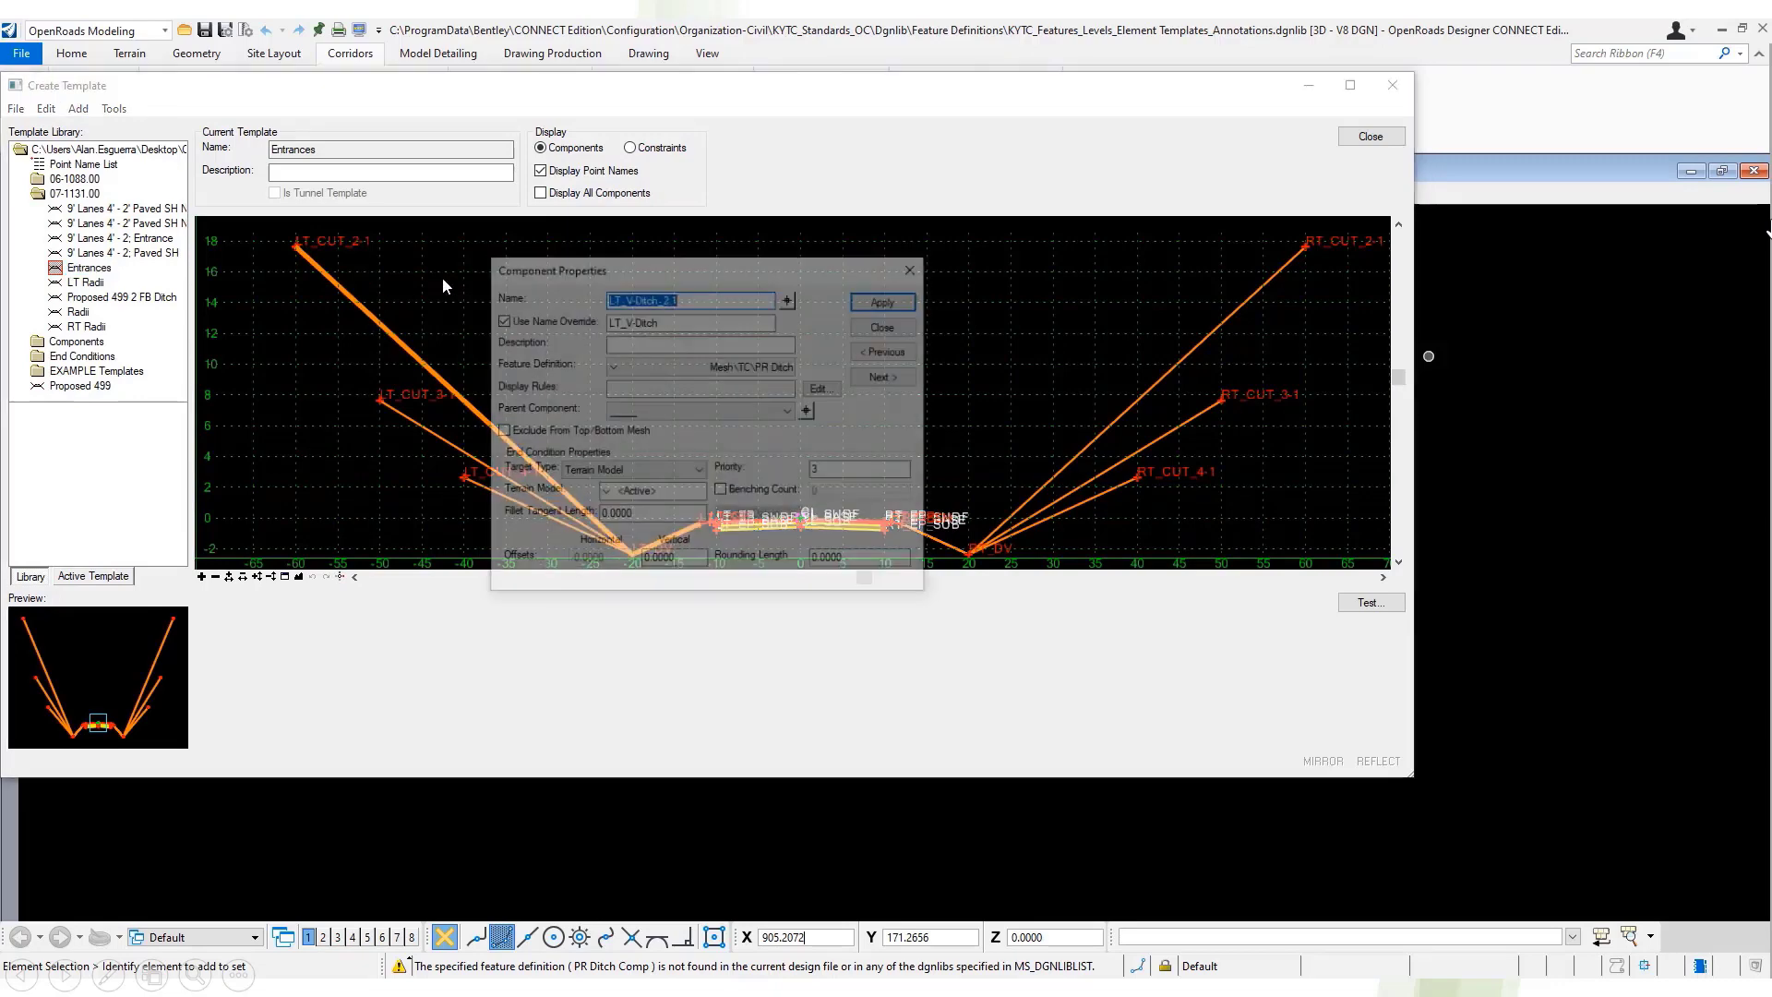
click(740, 377)
click(739, 373)
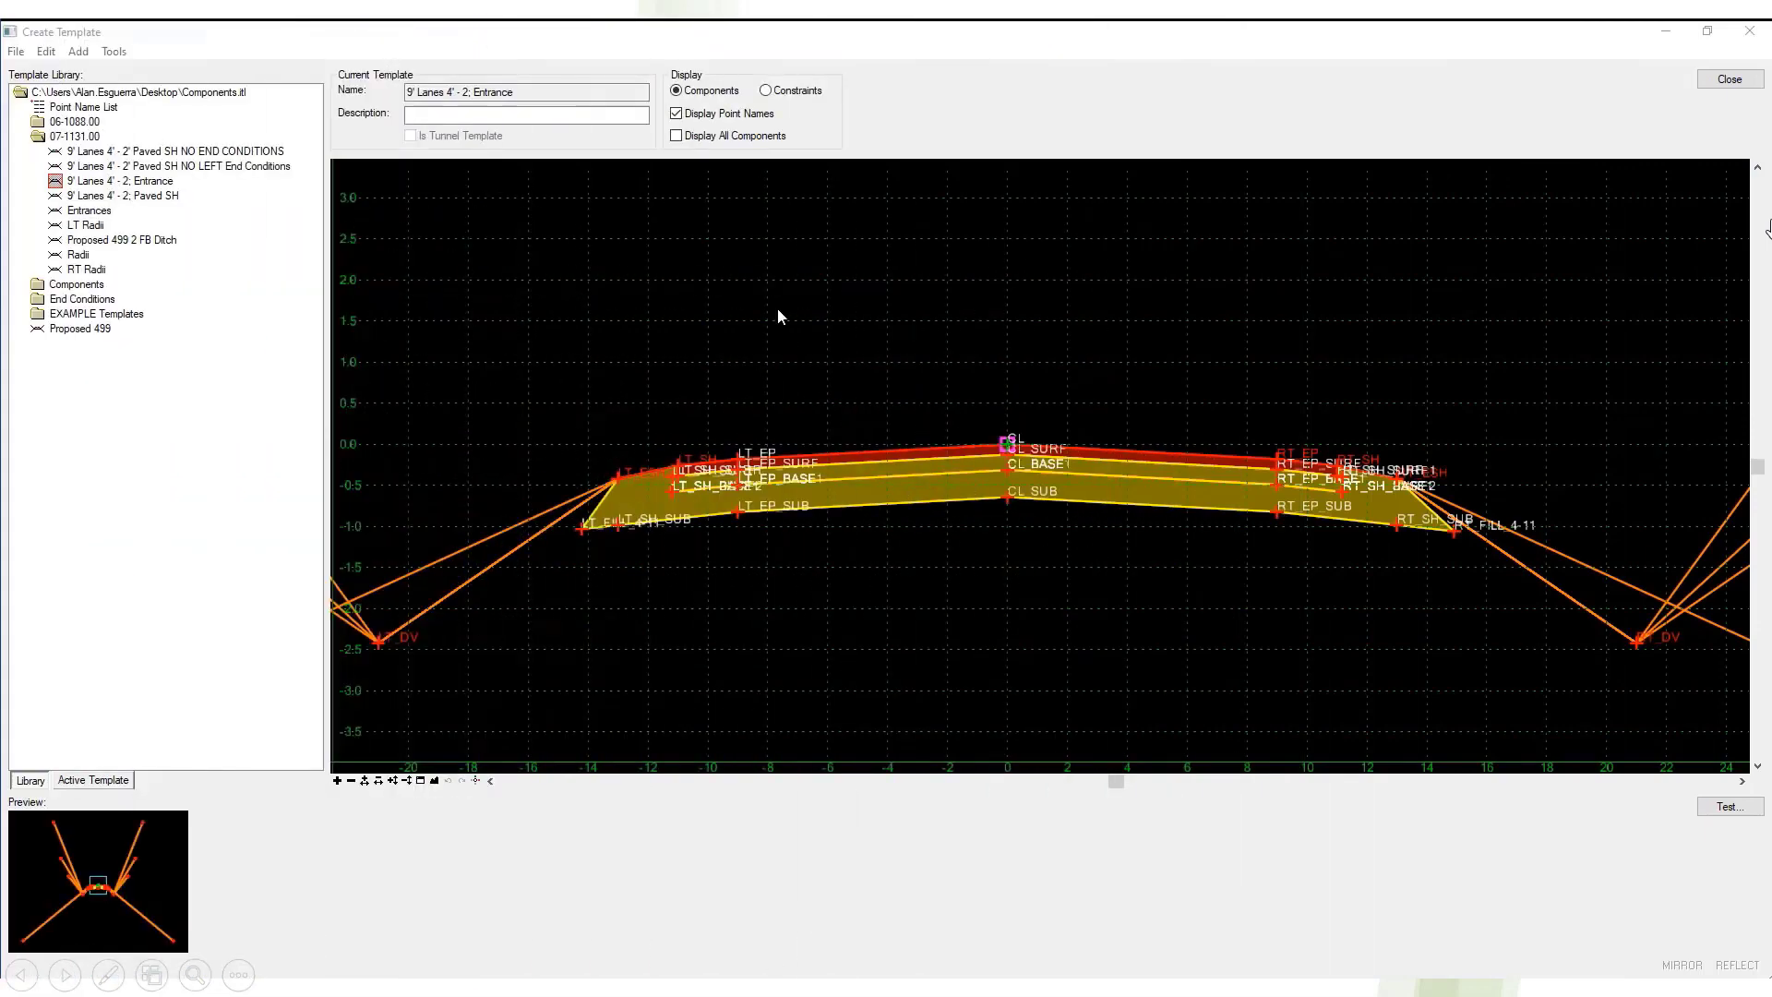
Step: Enable the superelevation flag on points LT_ESH, LT_SH, LT_EP and CL of the template 9' Lanes 4' - 2; Entrance
double_click(617, 479)
click(602, 305)
click(821, 245)
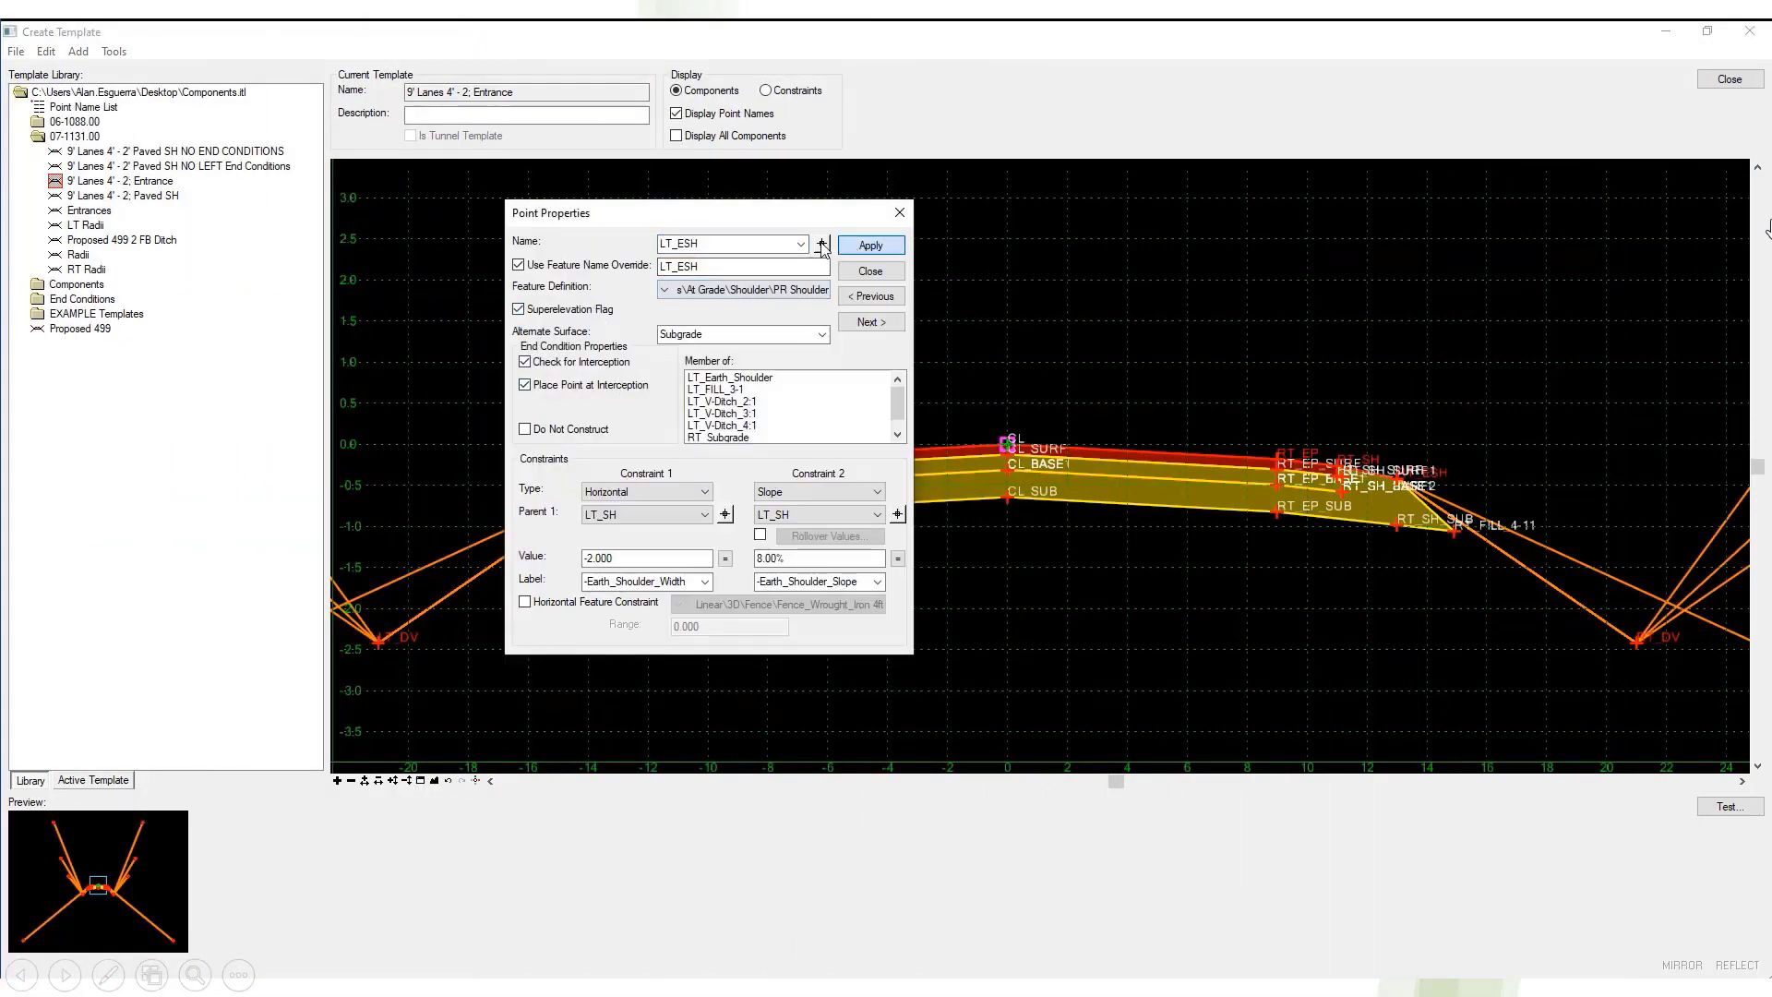
click(678, 468)
click(820, 245)
click(738, 458)
click(821, 245)
click(1007, 444)
click(589, 306)
Step: Enable the superelevation flag on points RT_EP, RT_SH and RT_ESH of the Entrance lane template
click(822, 245)
click(1289, 466)
click(589, 308)
click(821, 245)
click(1343, 468)
click(587, 304)
click(862, 248)
click(821, 244)
click(1398, 474)
click(556, 309)
click(871, 248)
click(871, 272)
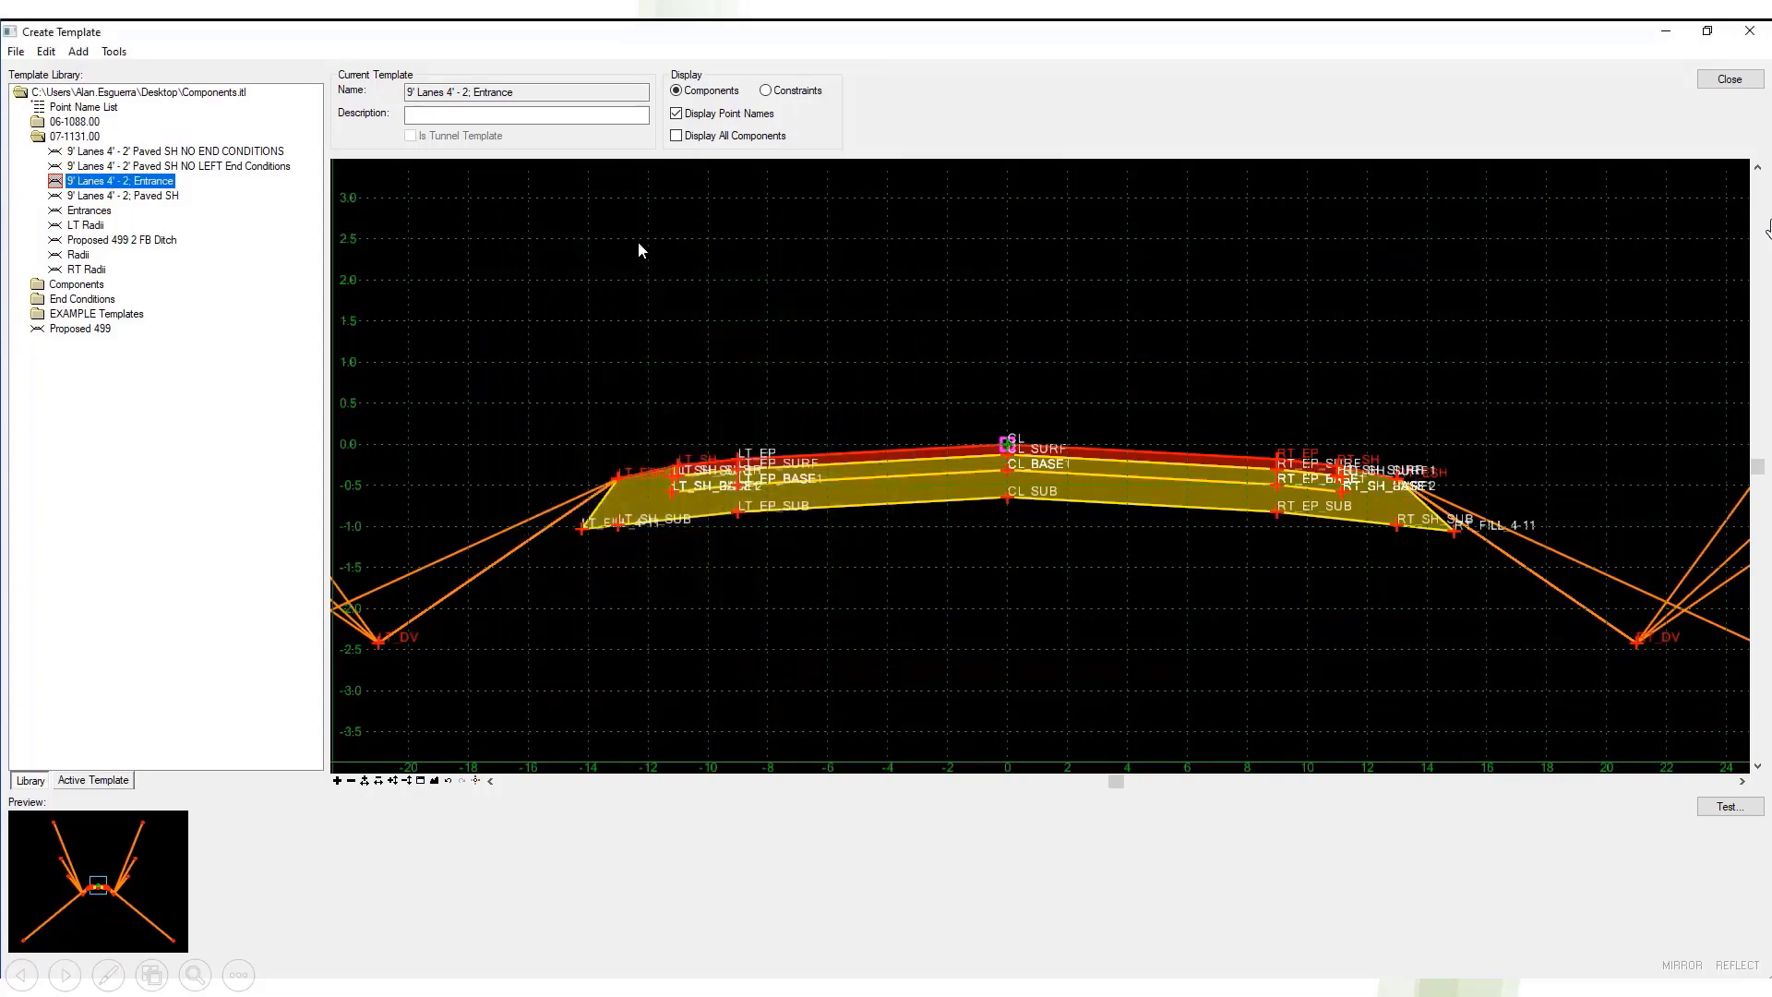
Step: Enable the superelevation flag on the surface points of the template 9' Lanes 4' - 2; Paved SH, from left to right shoulder
key(Down)
scroll(636, 445, up, 3)
double_click(630, 451)
click(821, 245)
click(671, 431)
click(821, 245)
click(901, 369)
click(822, 245)
click(1090, 413)
click(1134, 435)
click(821, 245)
click(1174, 450)
click(870, 272)
Step: Open the template 9' Lanes 4' - 2' Paved SH NO LEFT End Conditions and enable the superelevation flag on its surface points
double_click(178, 166)
scroll(506, 515, up, 3)
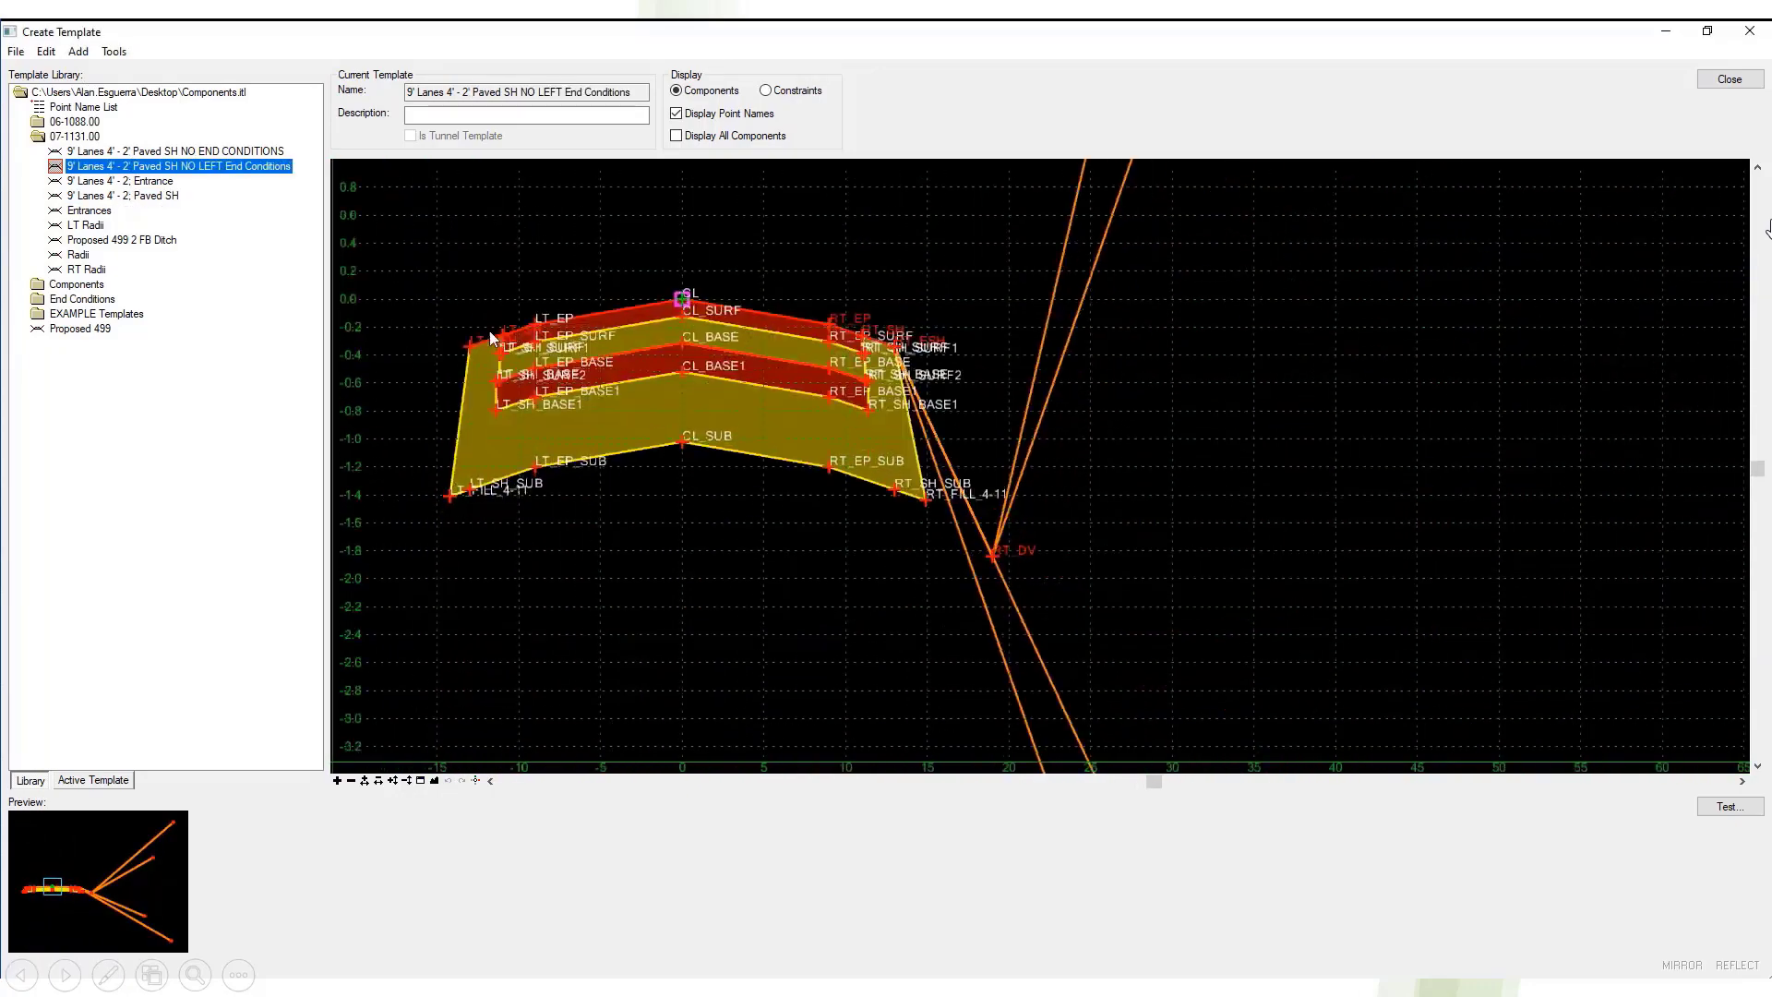
double_click(443, 375)
click(821, 245)
click(608, 320)
click(971, 258)
click(822, 245)
click(1336, 320)
click(1418, 348)
click(1500, 376)
click(870, 272)
Step: Open the template 9' Lanes 4' - 2' Paved SH NO END CONDITIONS and step through the properties of its surface points
double_click(222, 152)
double_click(499, 334)
click(822, 245)
click(1033, 211)
click(822, 244)
click(1403, 277)
click(871, 271)
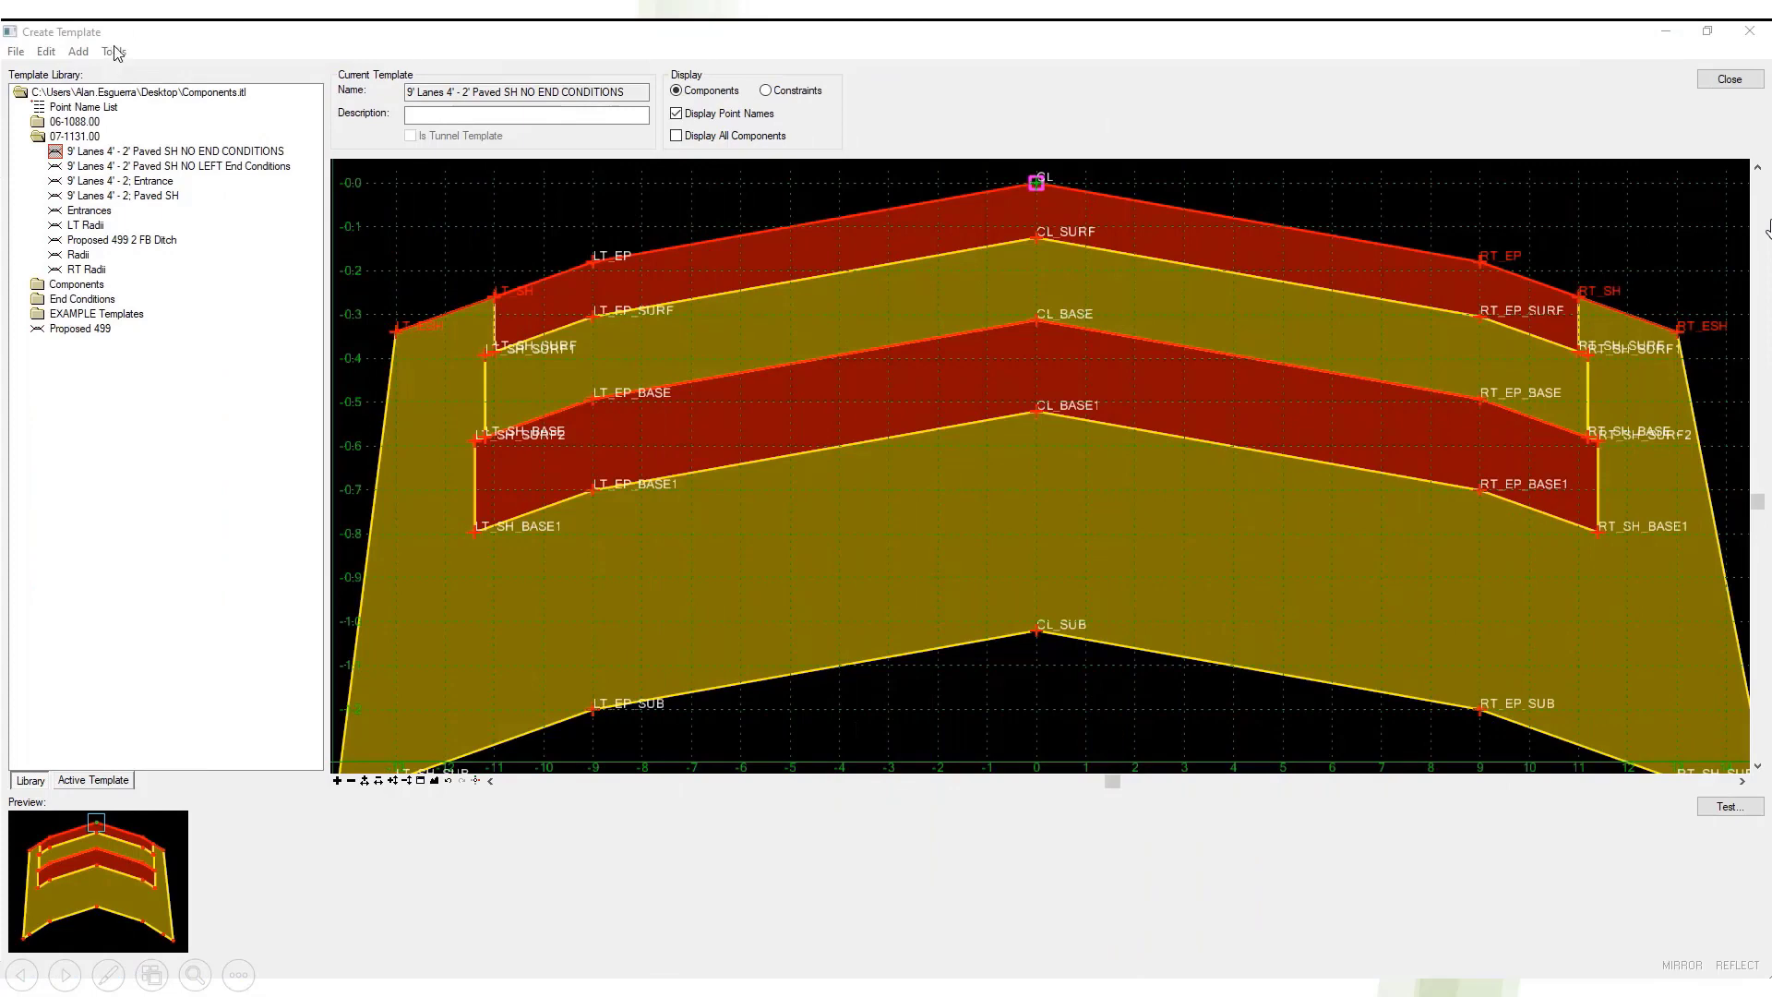
Step: Start Apply Superelevation to Points and select the surface points together, including CL, LT_EP, LT_ESH, RT_EP and RT_ESH
click(115, 52)
click(366, 195)
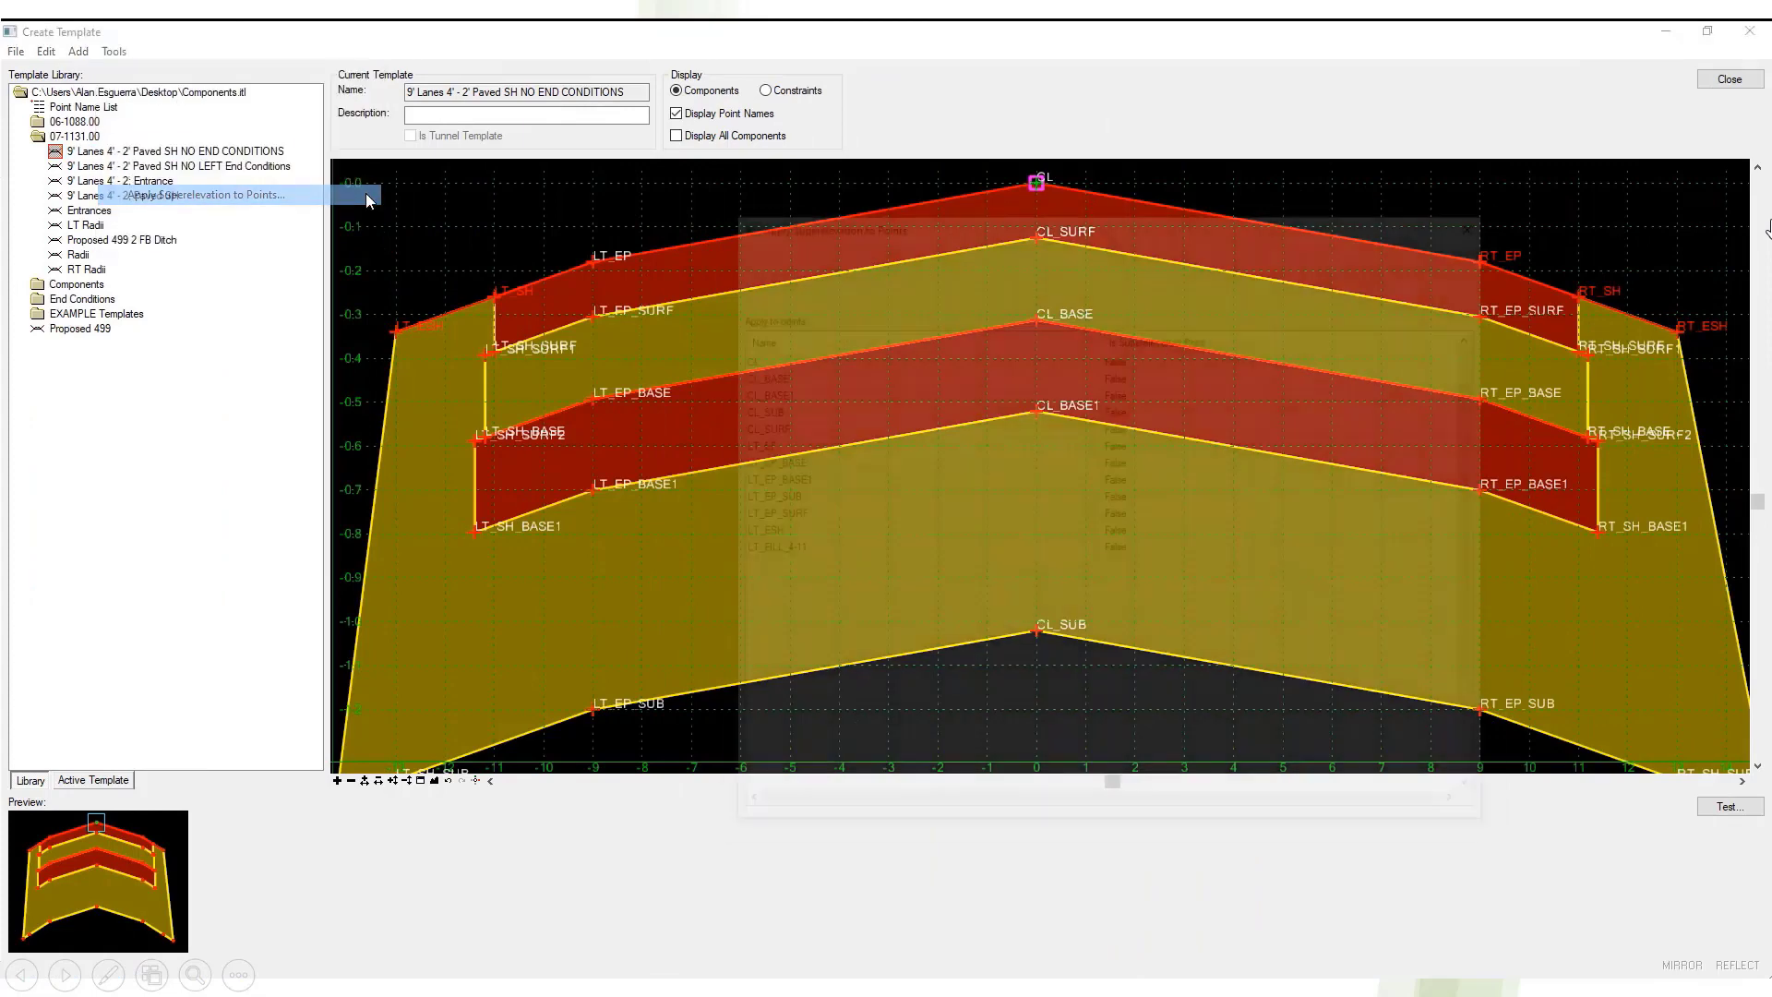
click(876, 360)
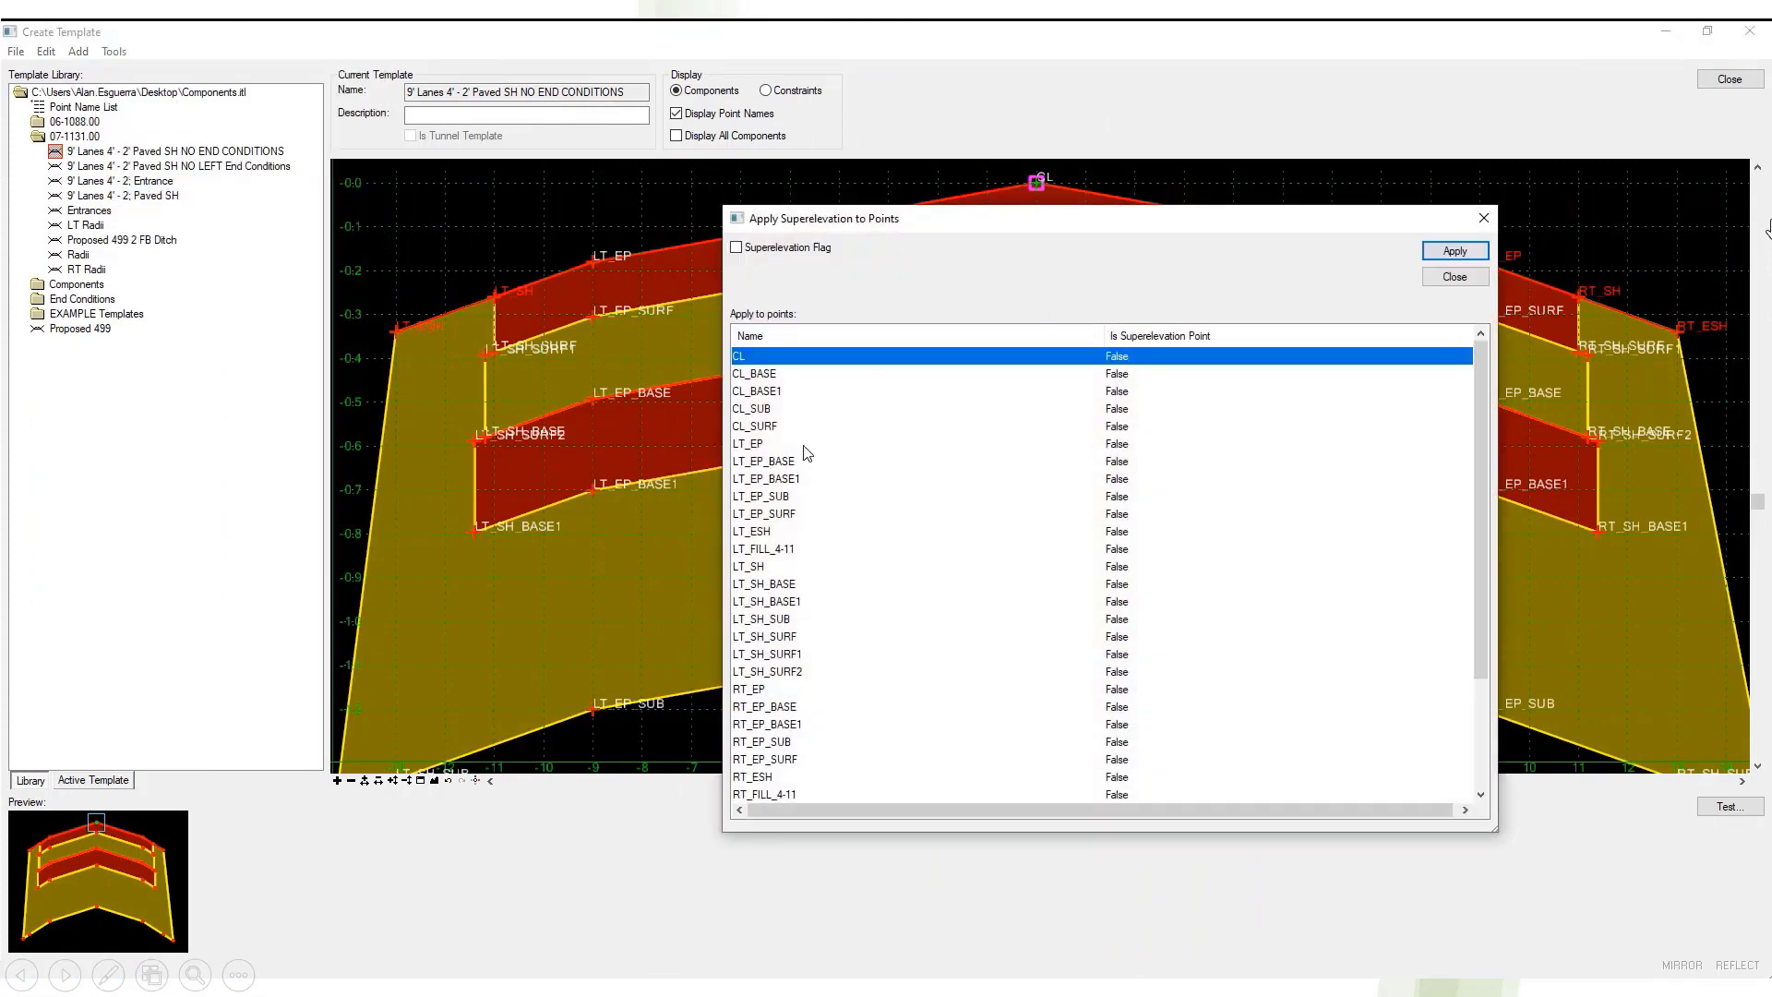
ctrl+click(805, 447)
ctrl+click(806, 530)
ctrl+click(824, 689)
ctrl+click(805, 777)
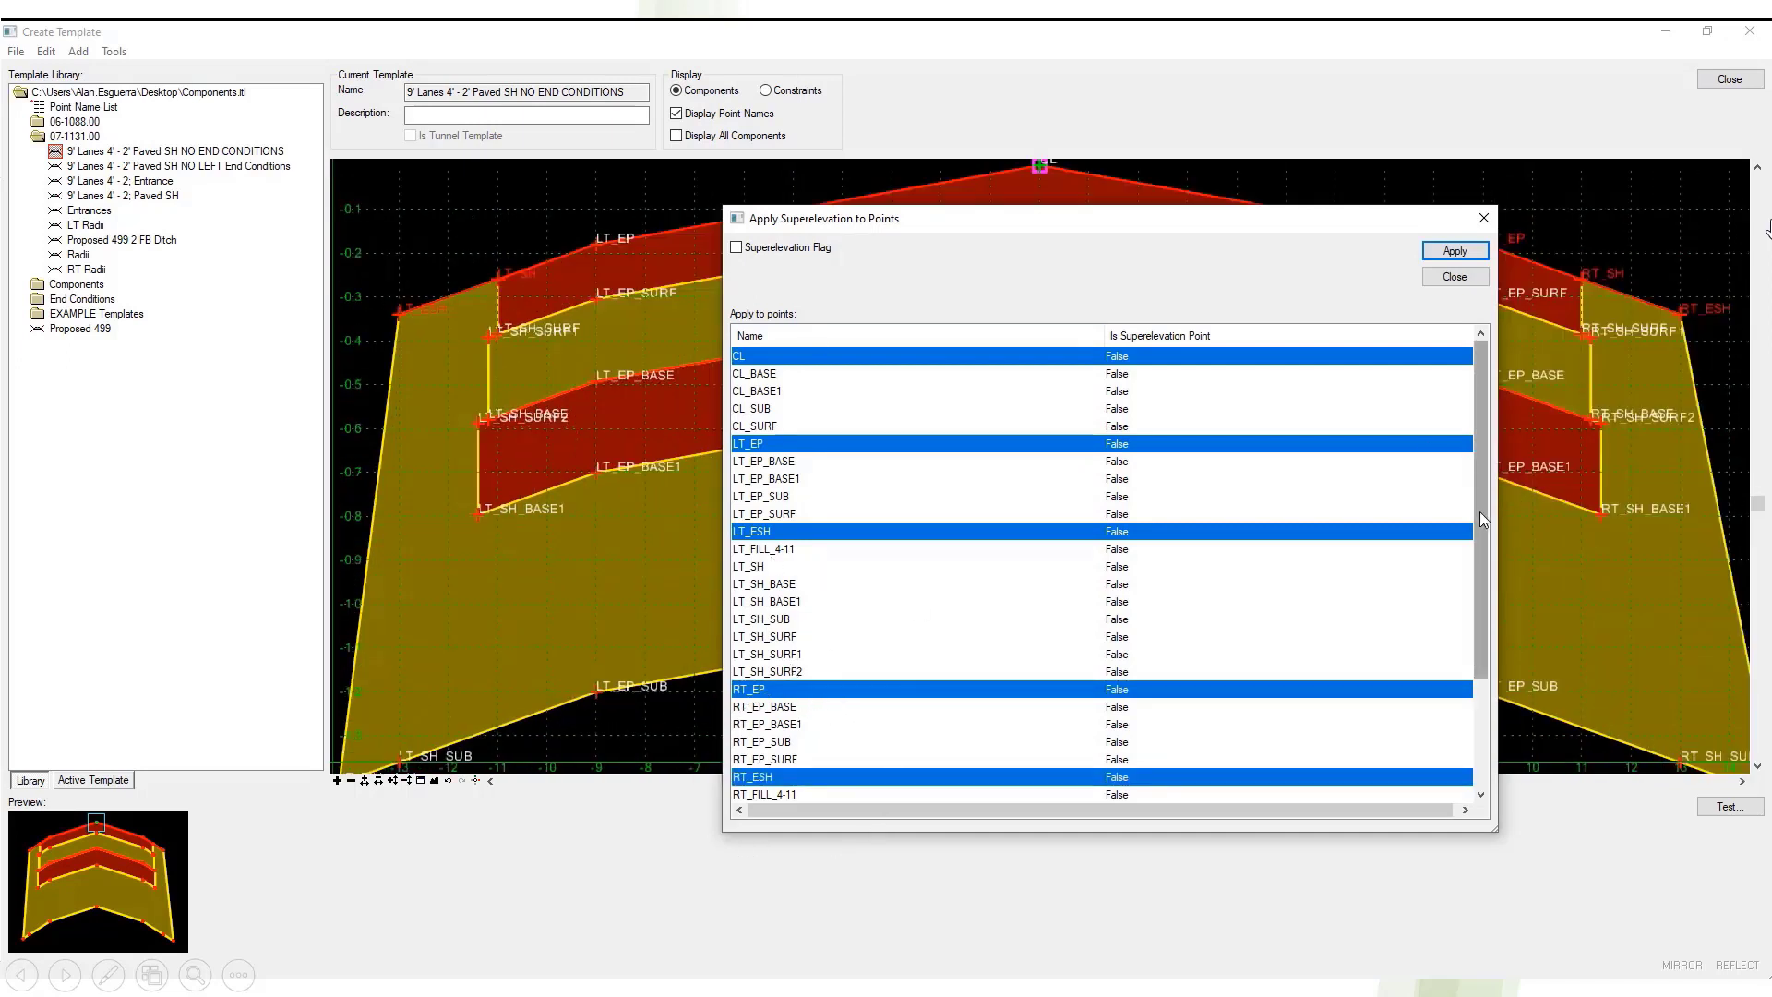
drag(1480, 511, 1493, 643)
ctrl+click(774, 672)
ctrl+click(844, 428)
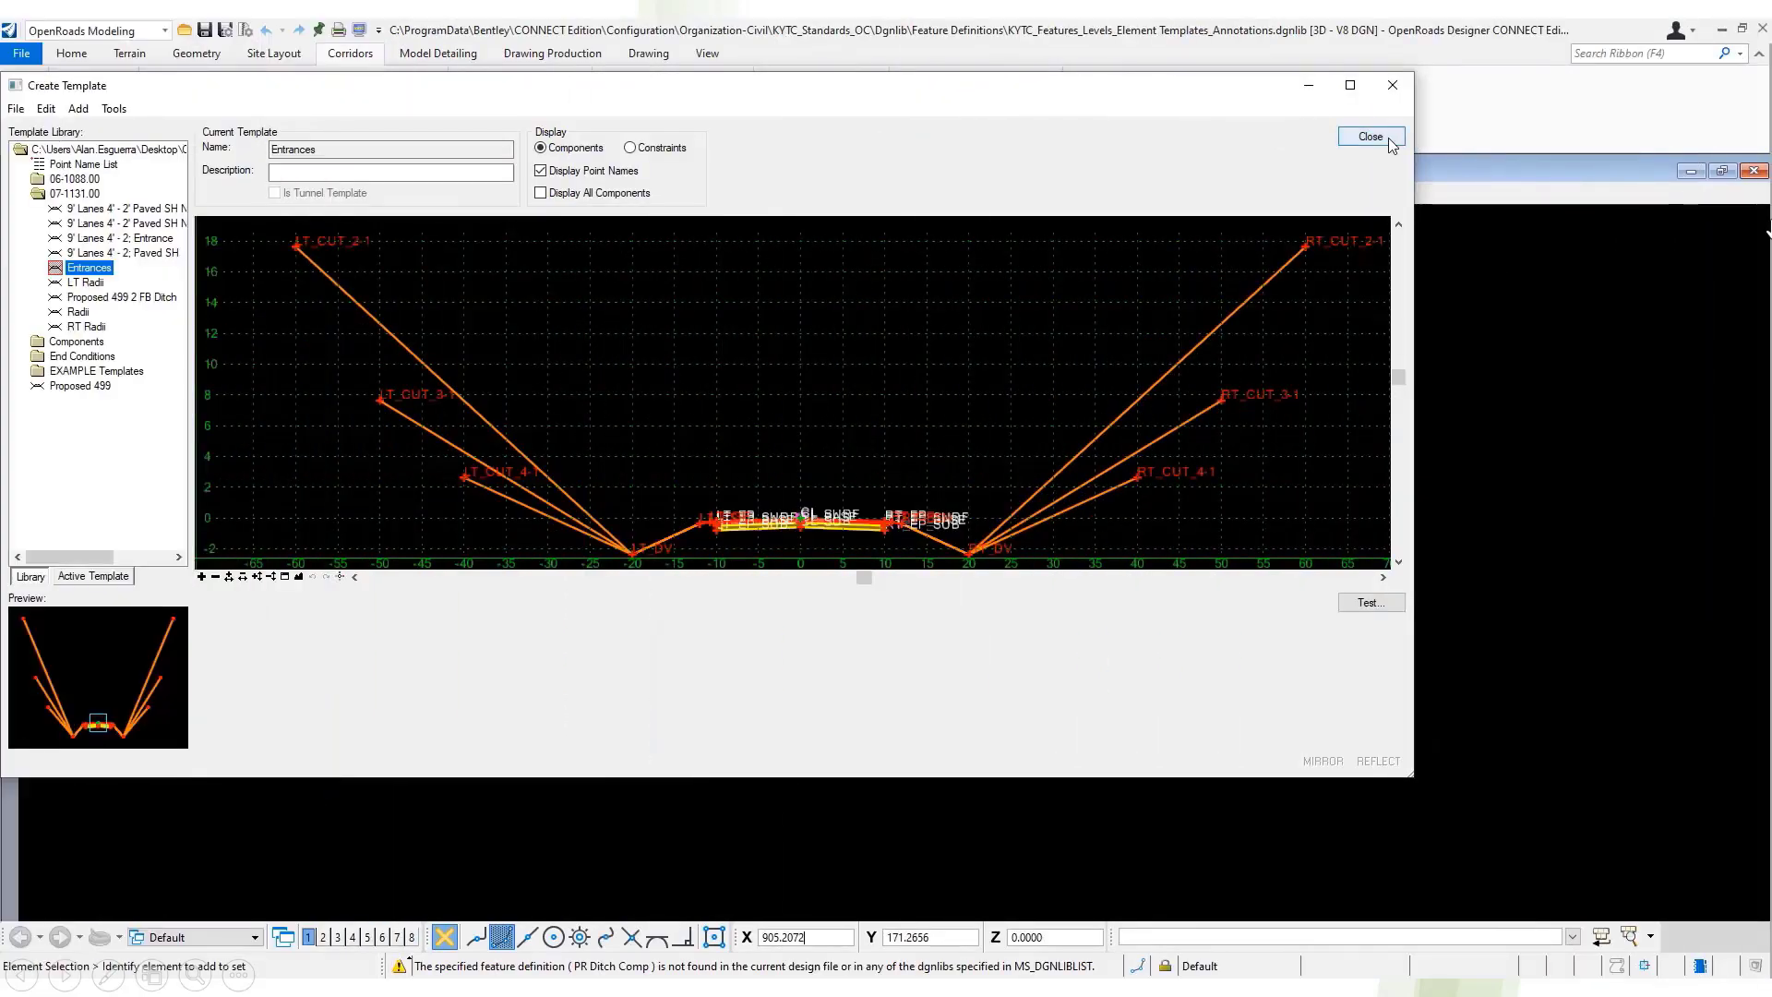
Step: Close Create Template, saving the changes to Components_Remapped.itl, and switch to the Windows desktop
click(1371, 137)
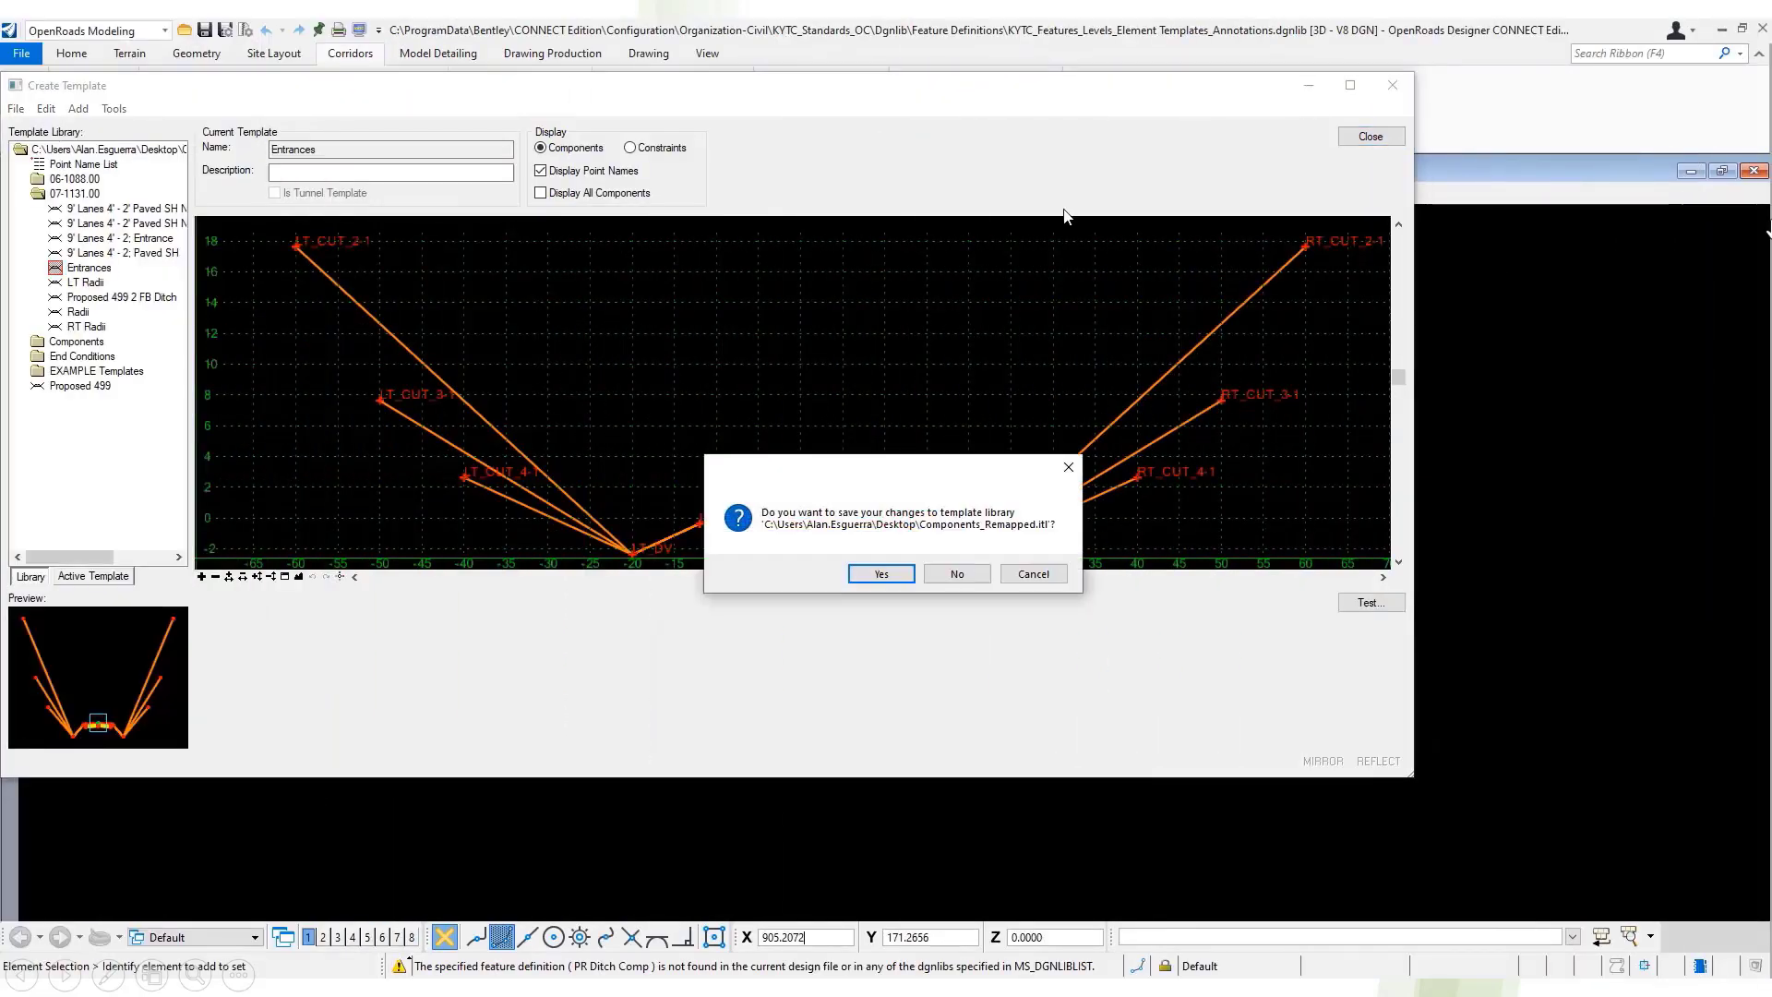
click(891, 580)
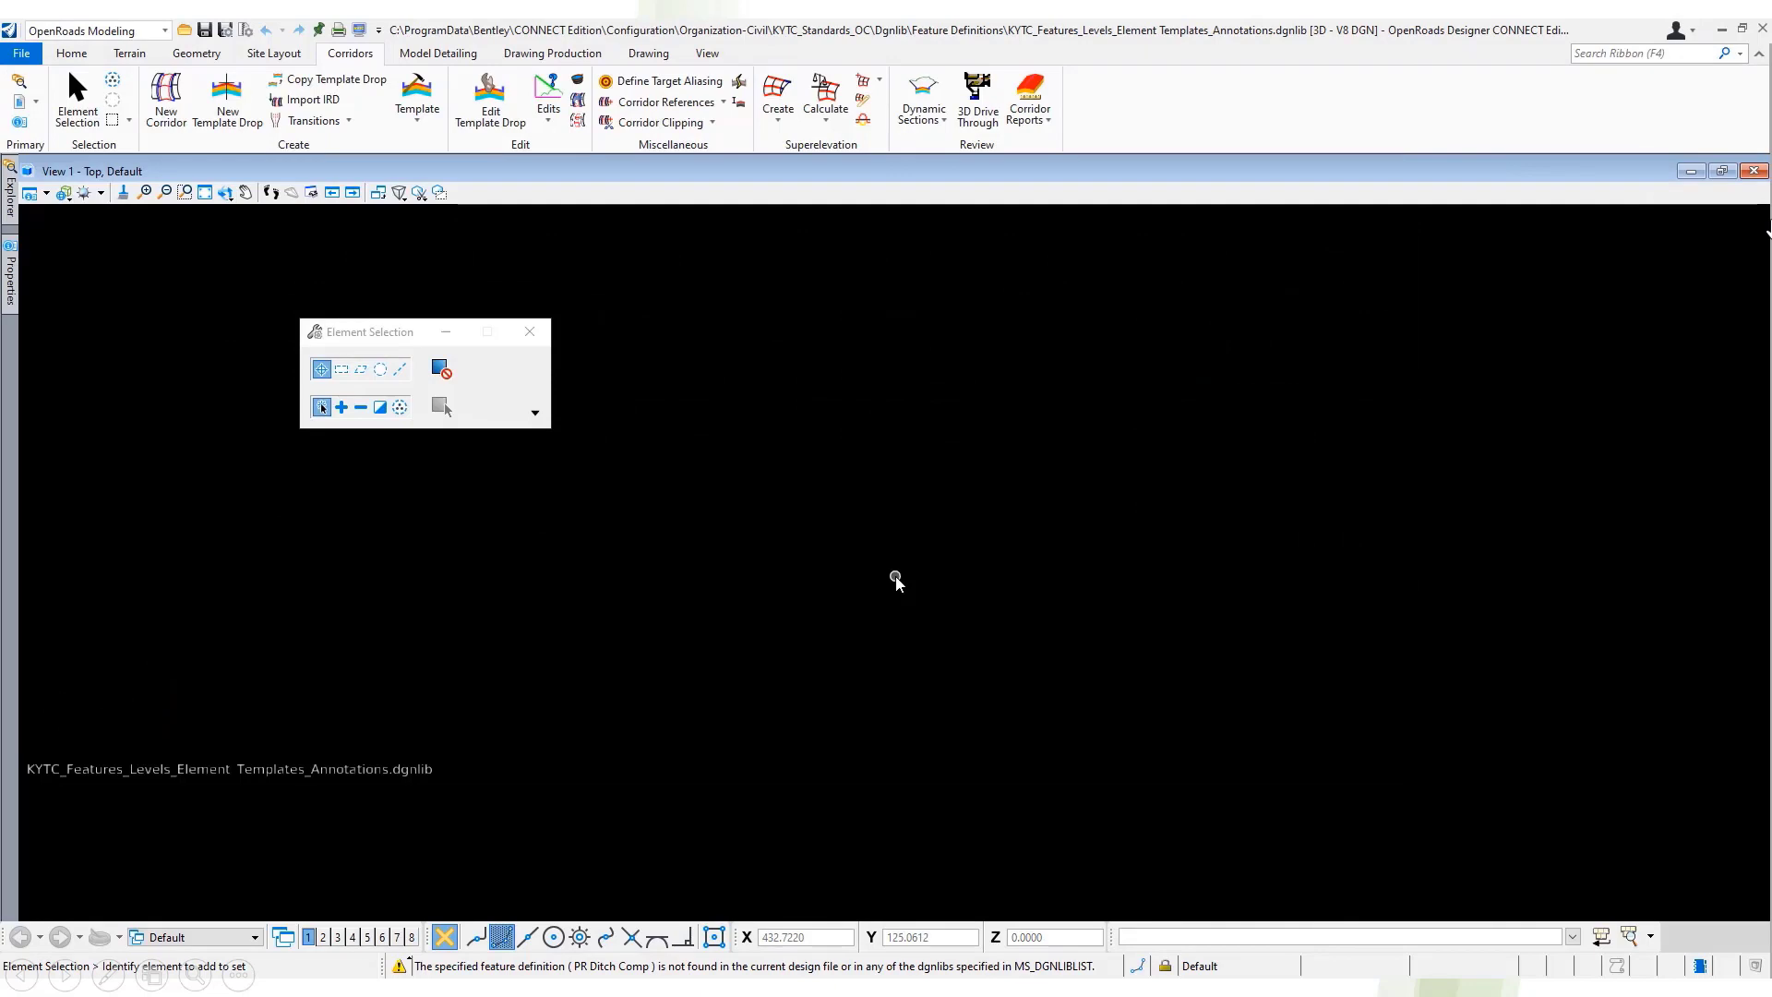
mouse_move(698, 951)
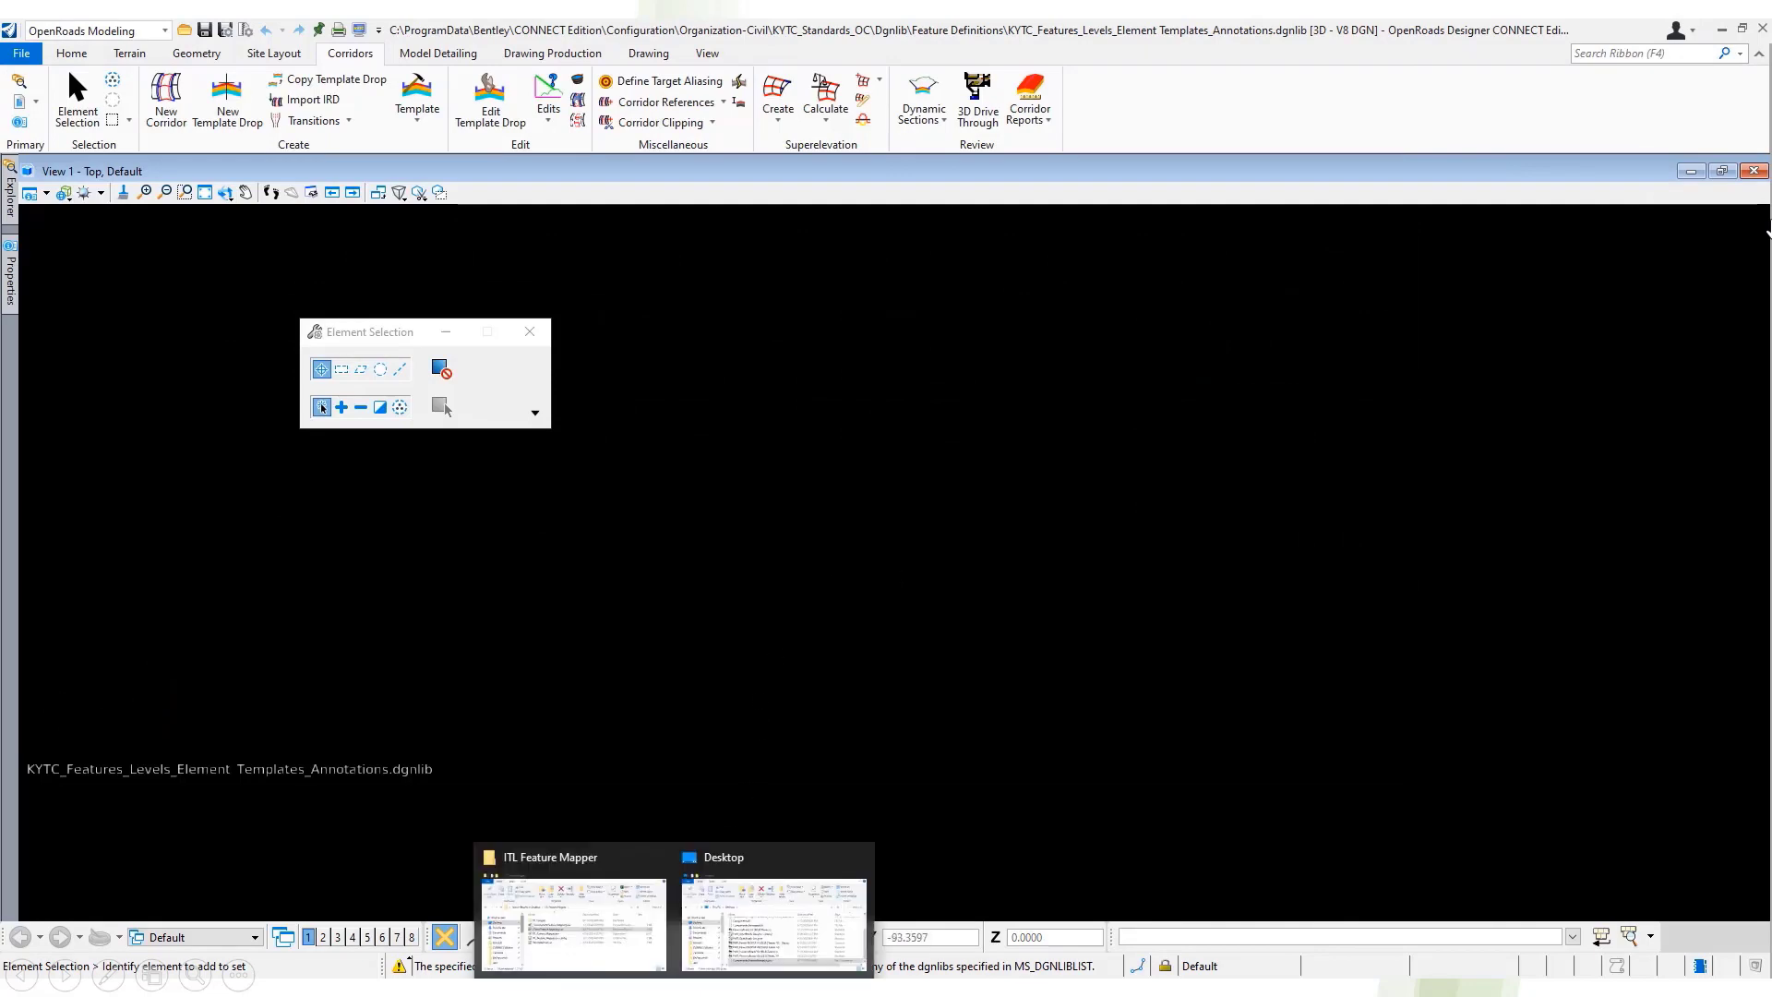
click(757, 953)
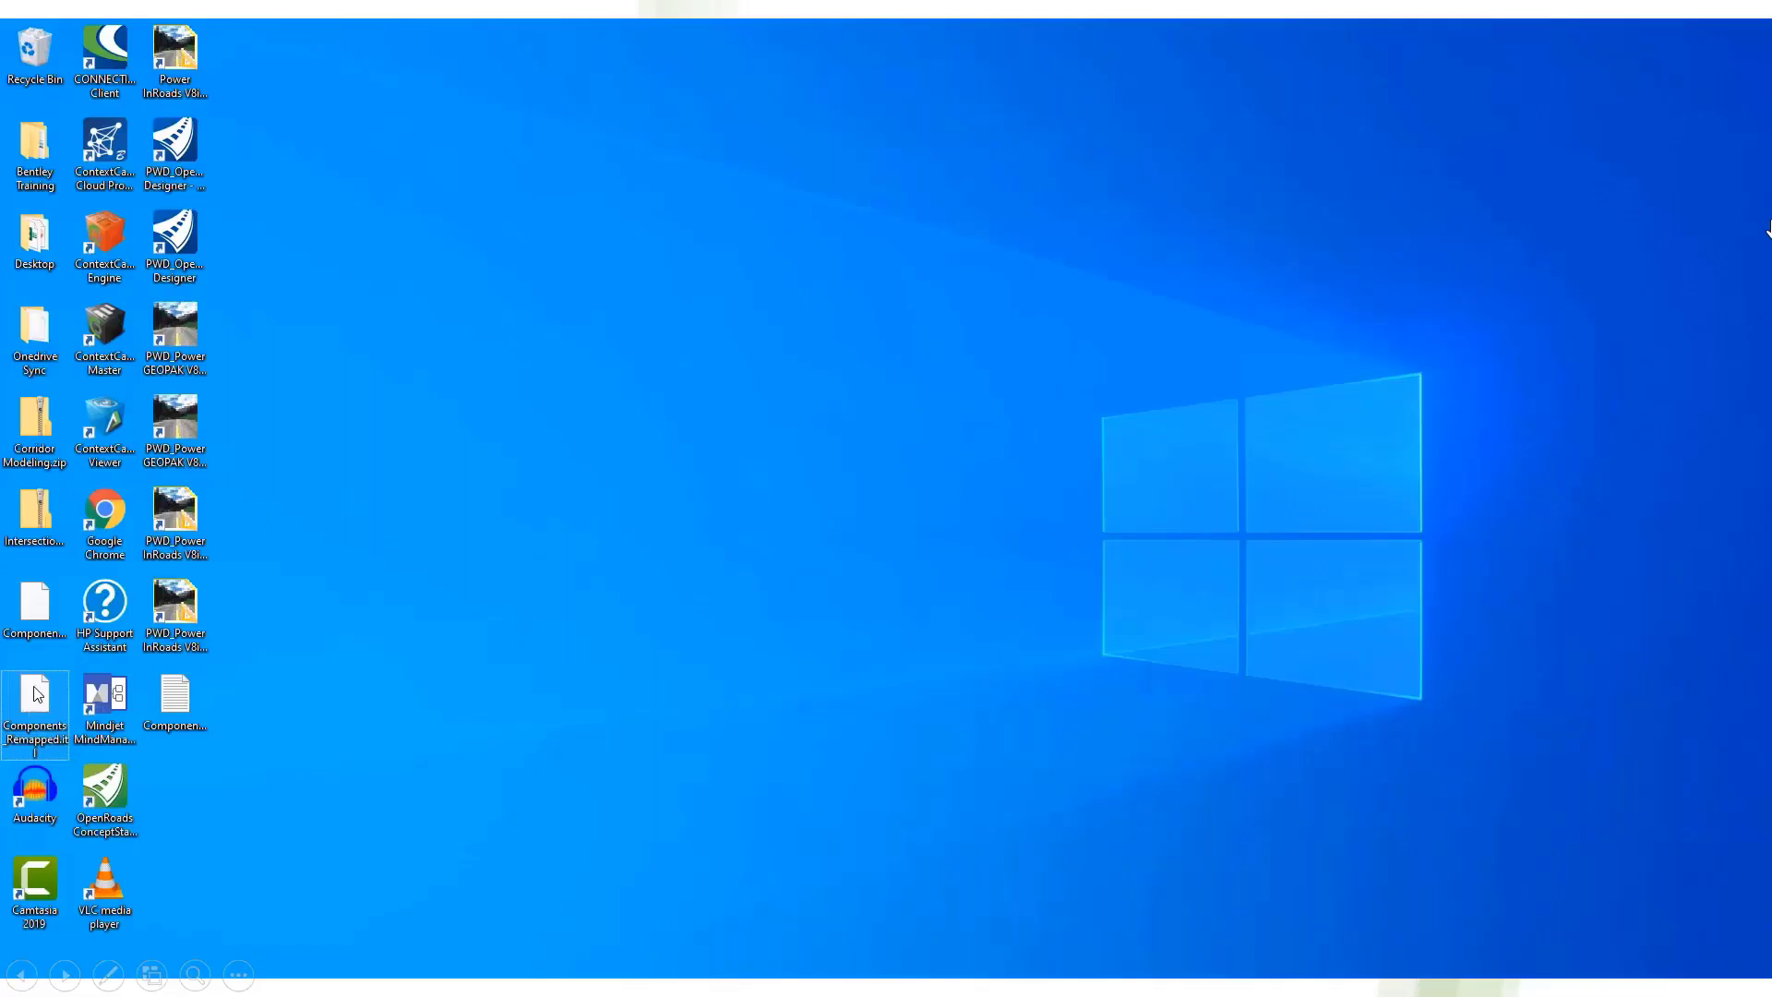
Step: Rename the original Components.itl on the desktop as a bak backup file
click(45, 623)
click(42, 640)
click(42, 644)
text(bak)
key(Return)
key(Return)
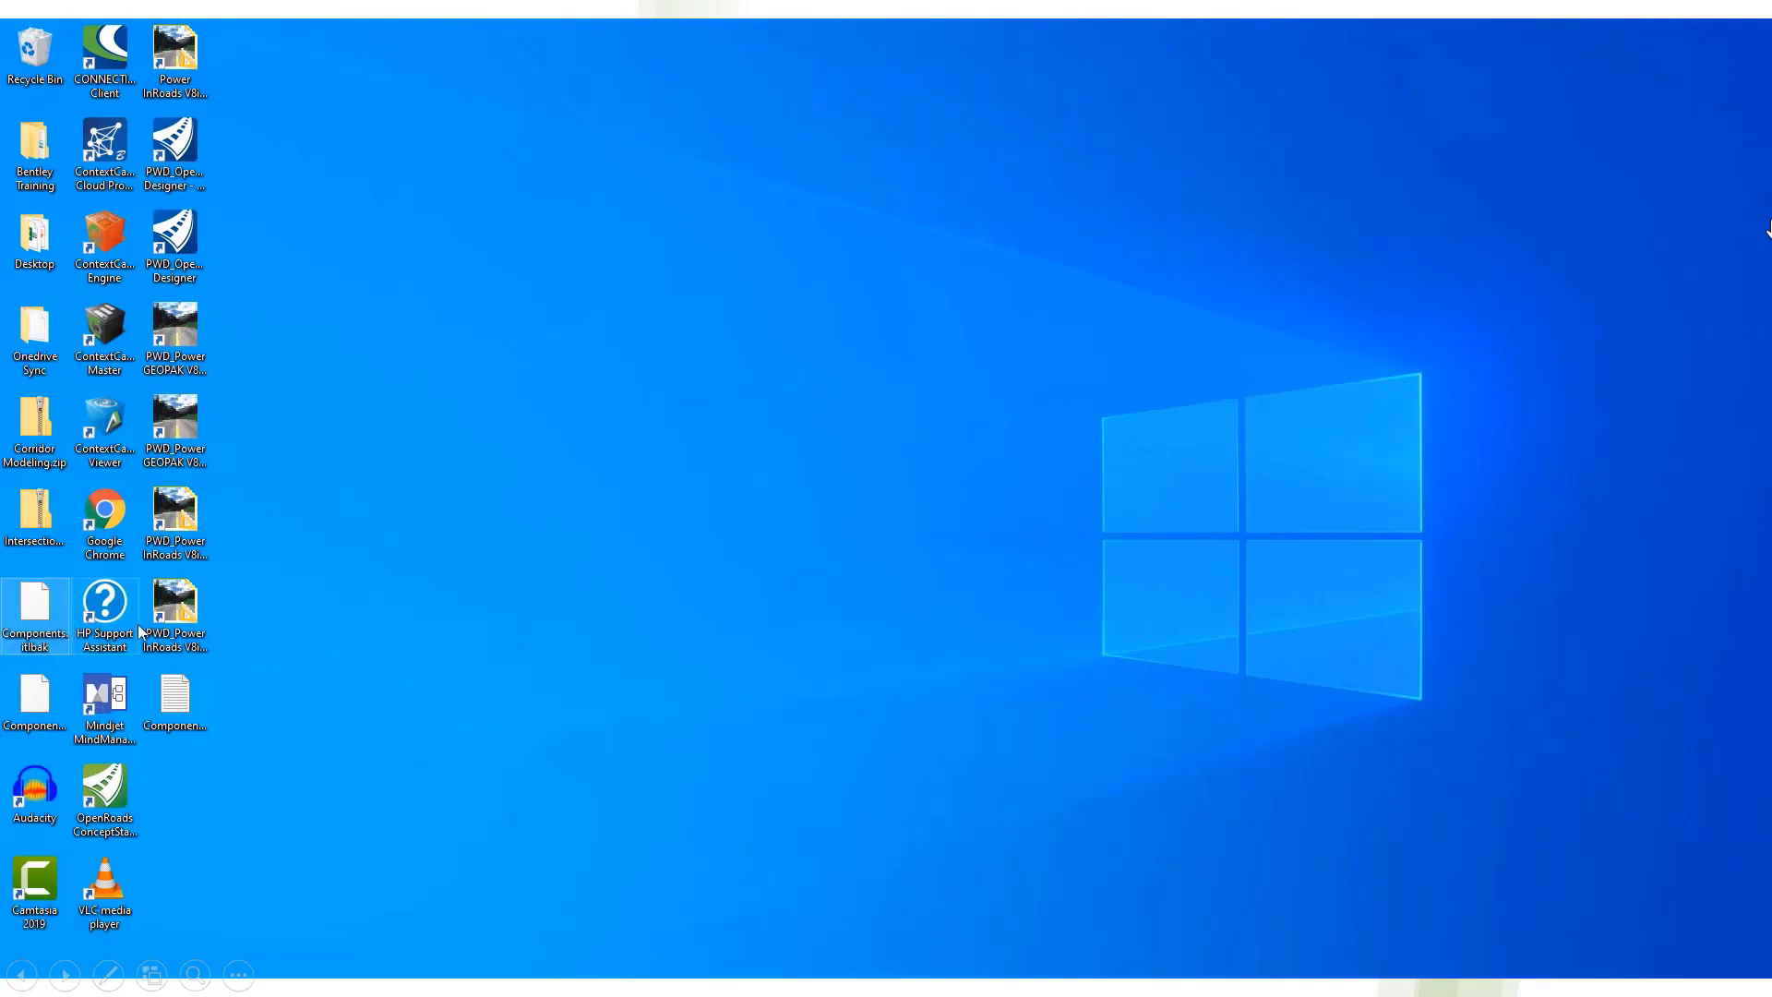
Step: Remove _Remapped from the file name of Components_Remapped.itl
click(13, 723)
click(22, 729)
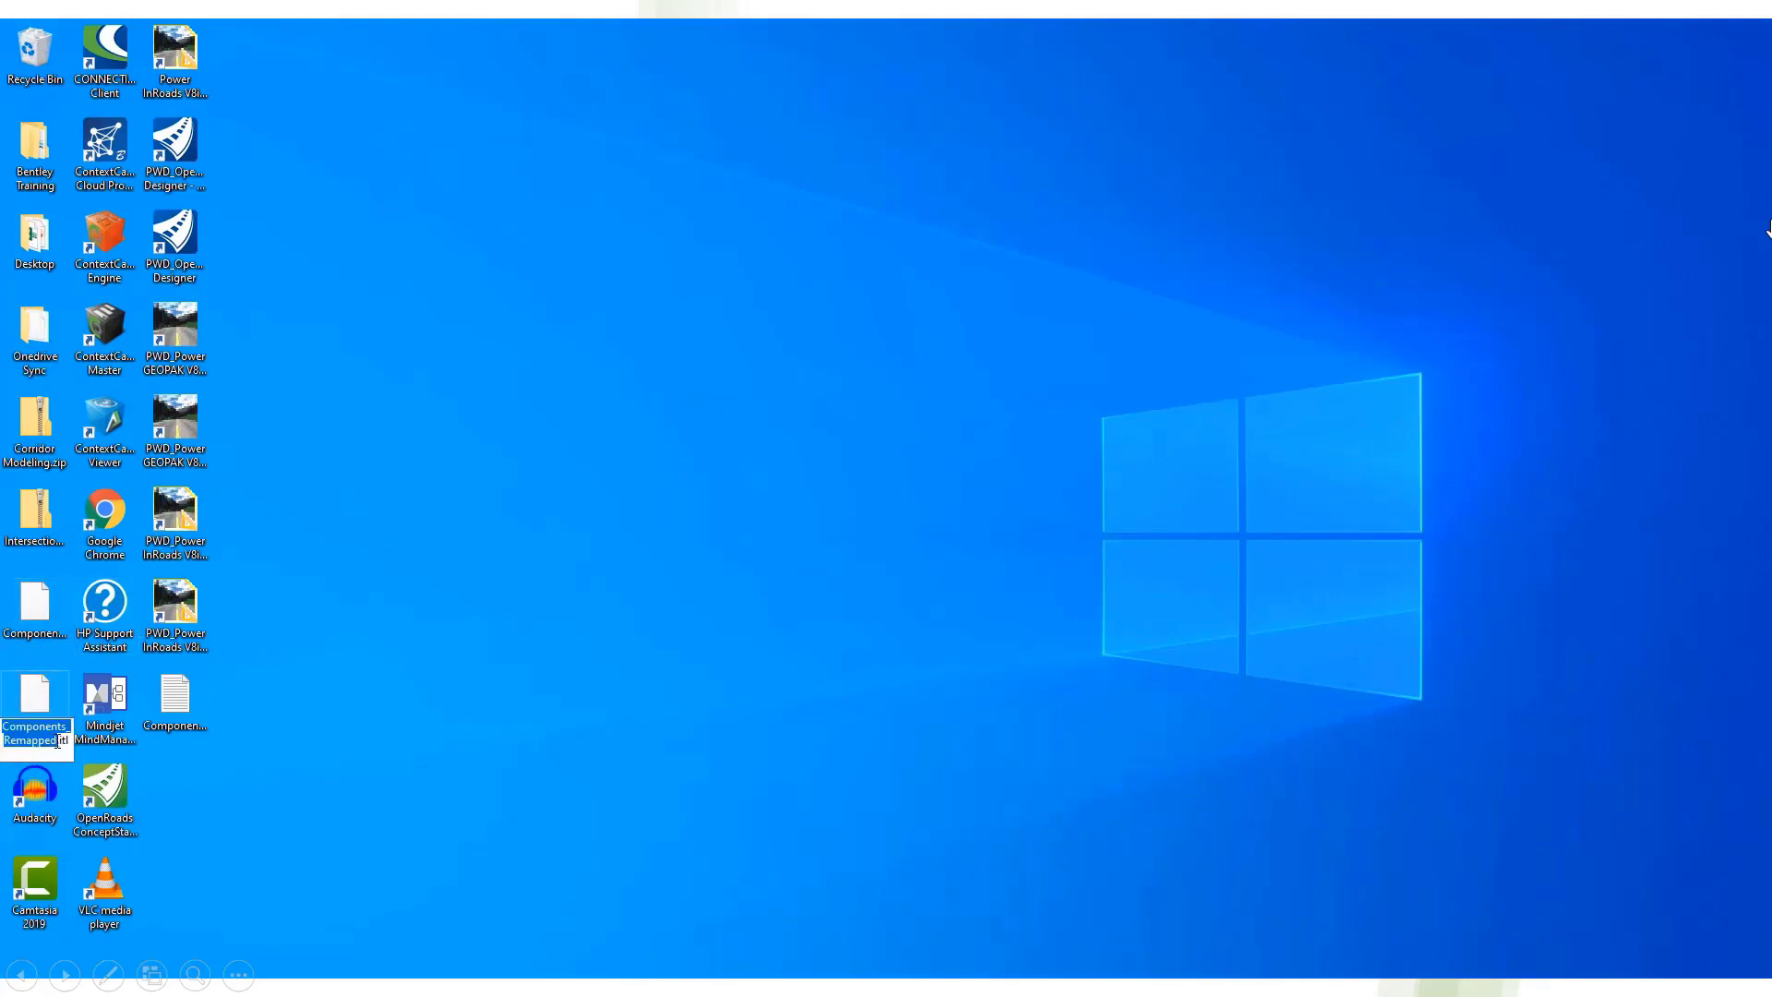
key(Right)
key(BackSpace)
key(BackSpace)
key(BackSpace)
key(BackSpace)
key(BackSpace)
key(BackSpace)
key(BackSpace)
key(BackSpace)
key(BackSpace)
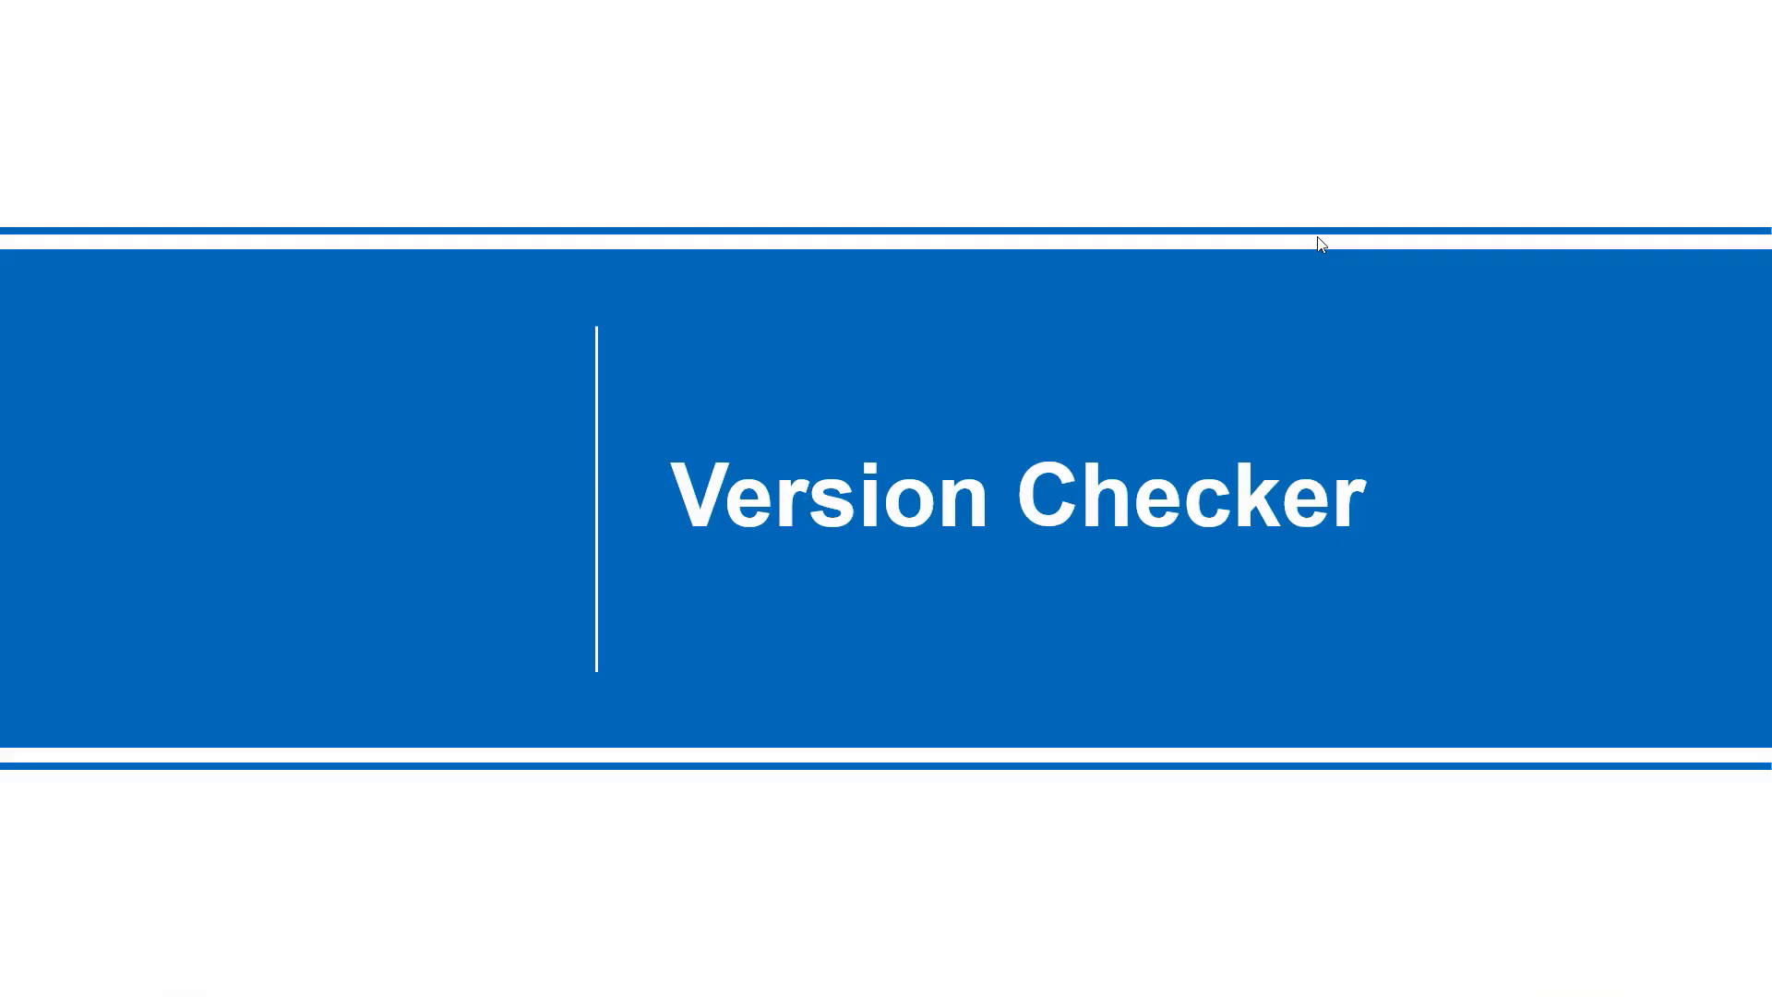
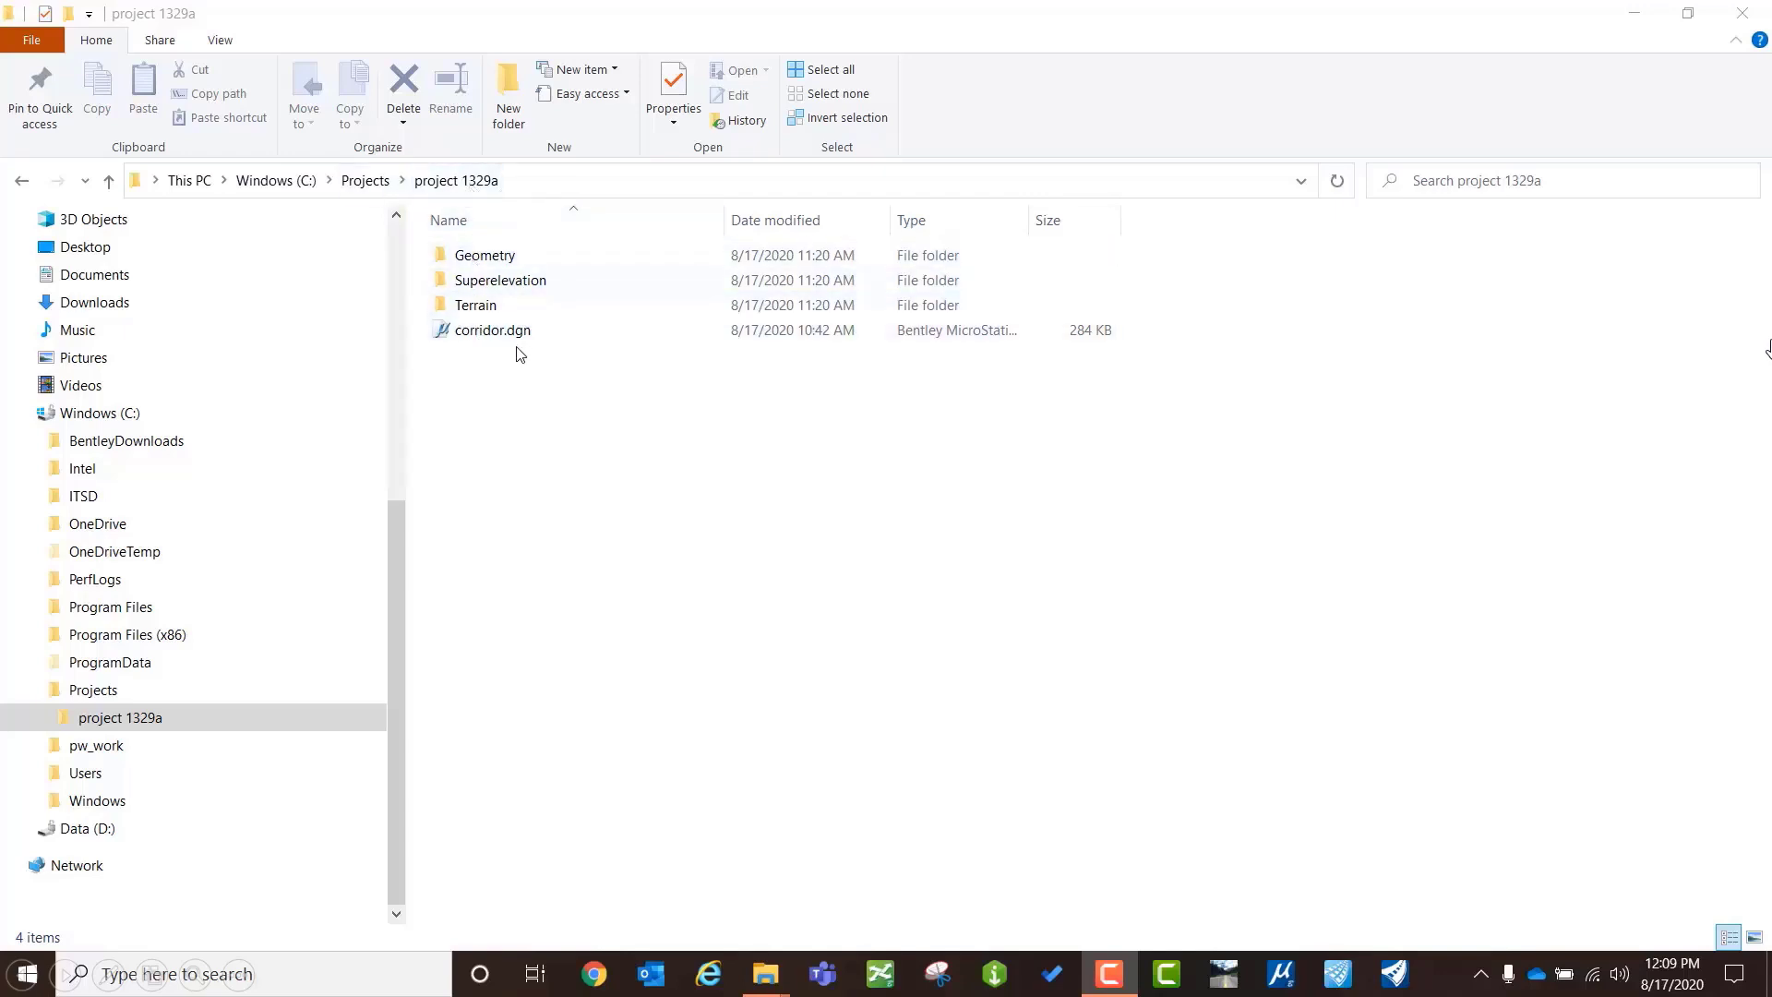
Step: Examine the contents of the Geometry, Superelevation and Terrain folders in project 1329a, returning to the project folder
double_click(495, 265)
click(467, 181)
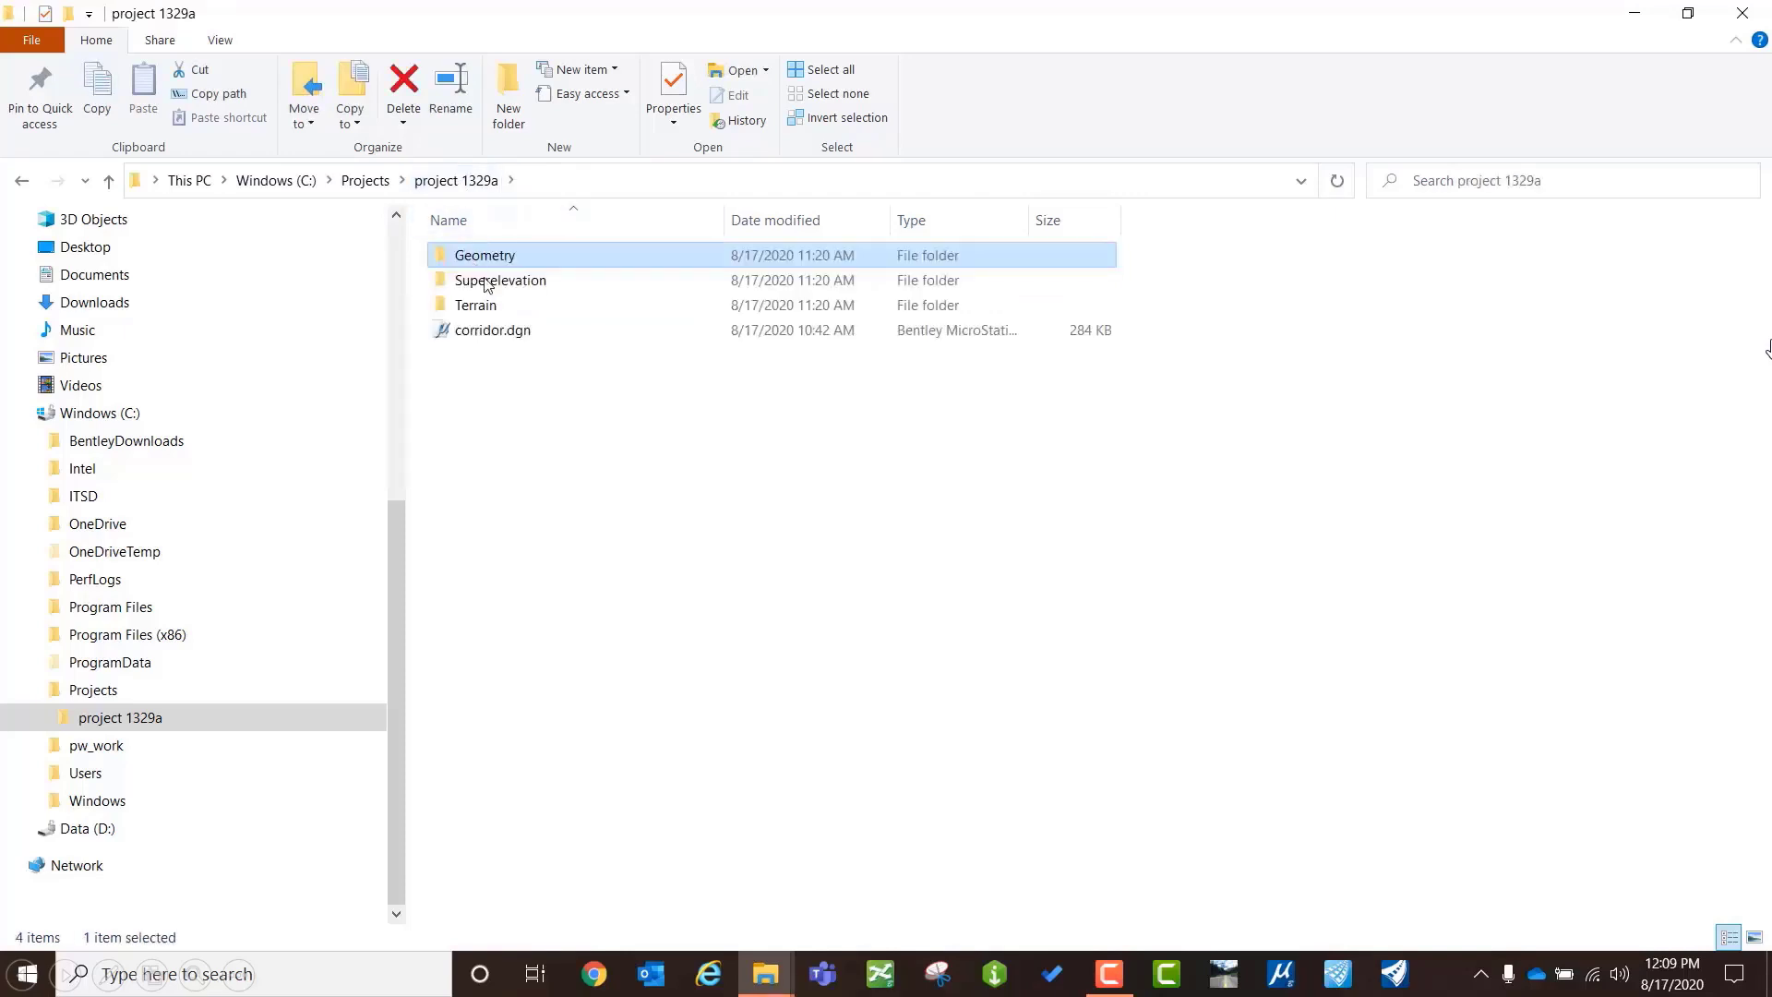
double_click(487, 282)
click(458, 183)
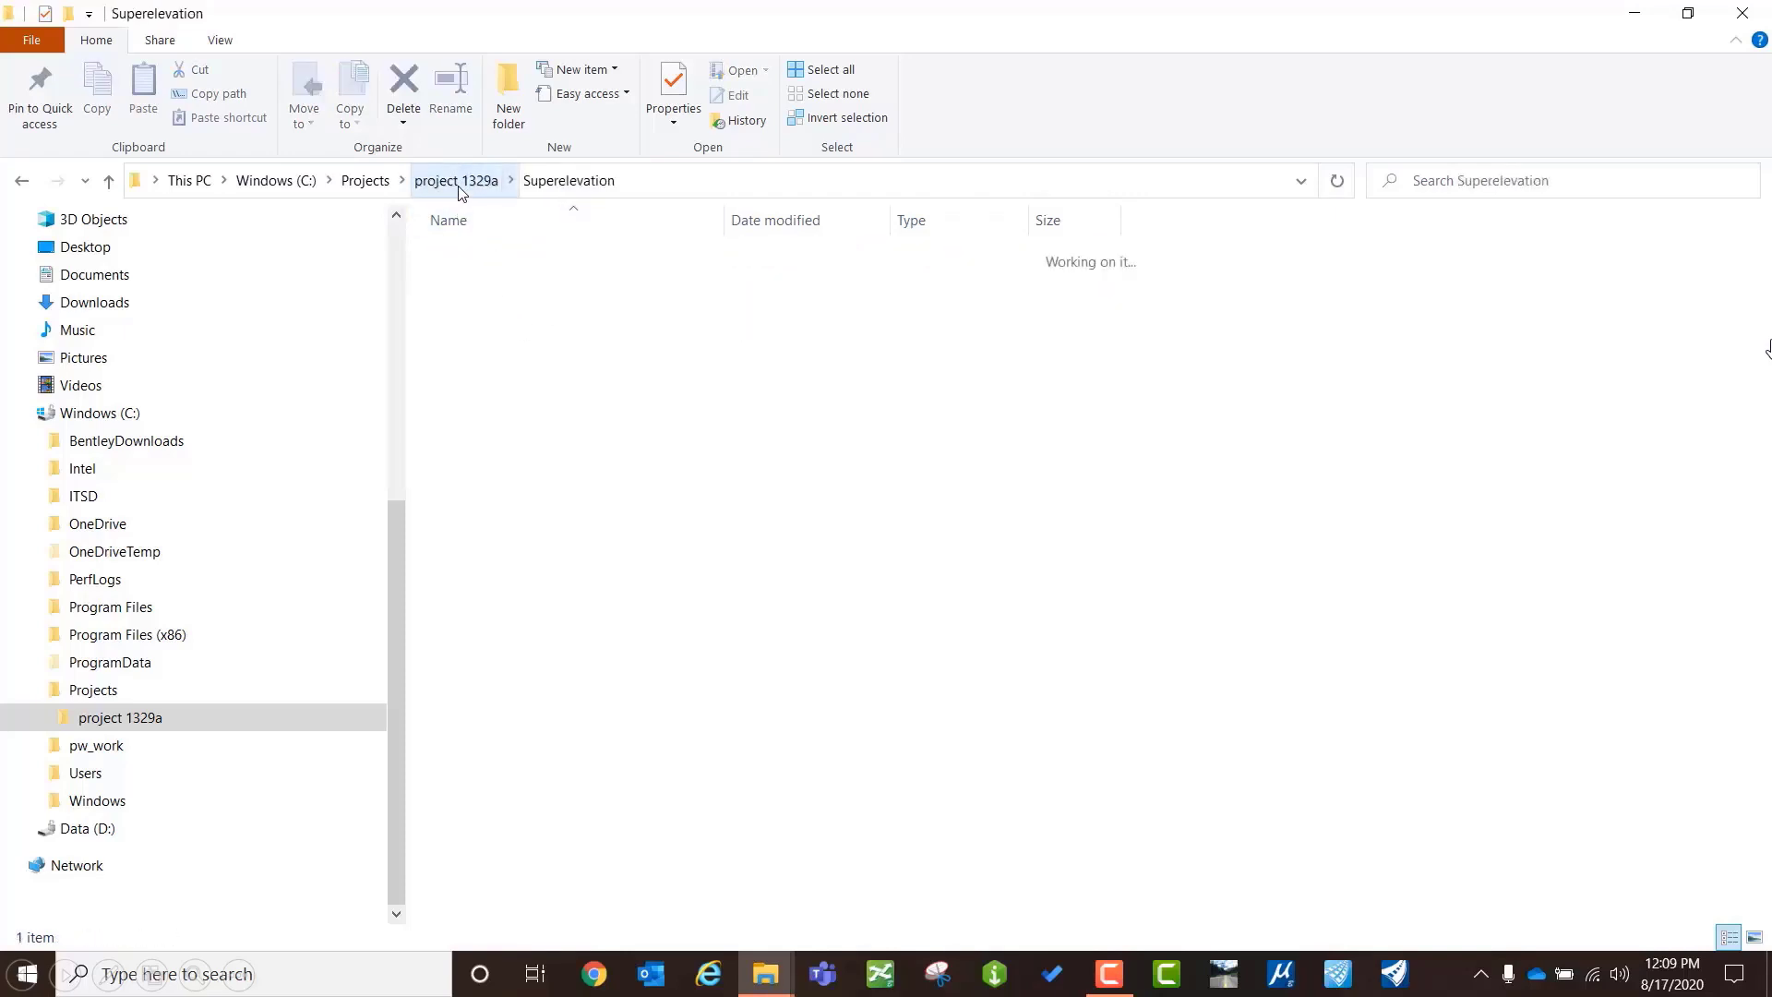
double_click(502, 305)
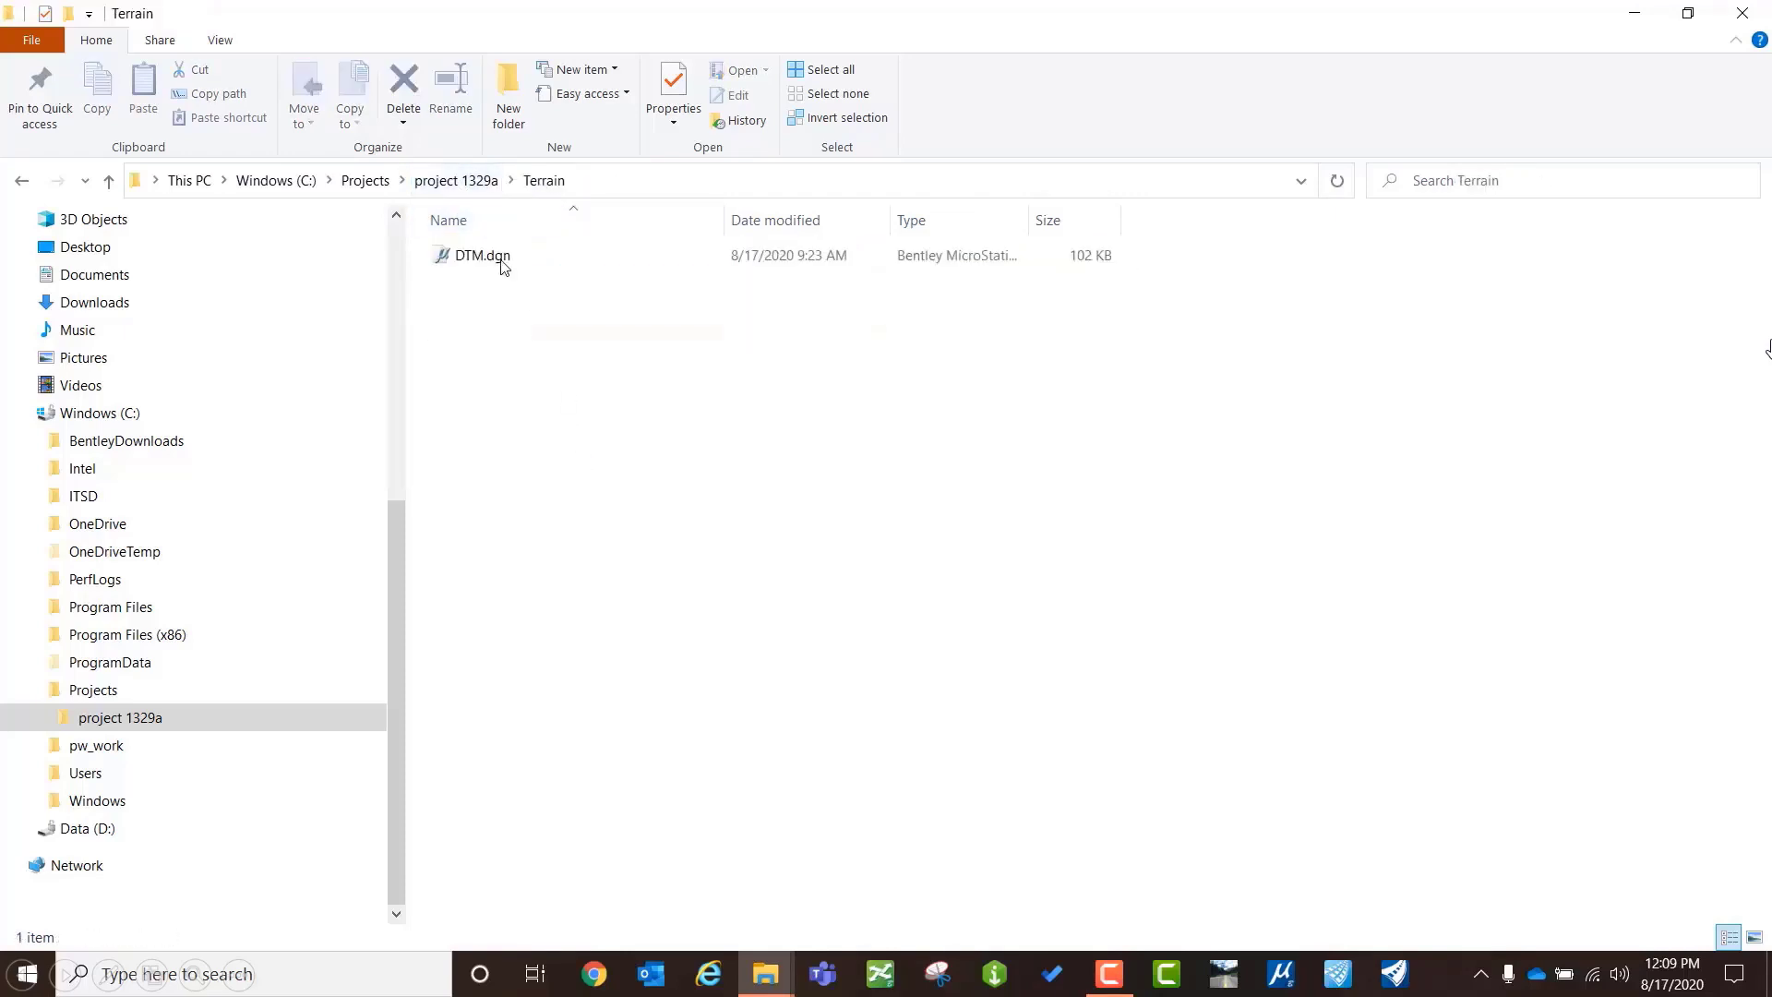
click(456, 181)
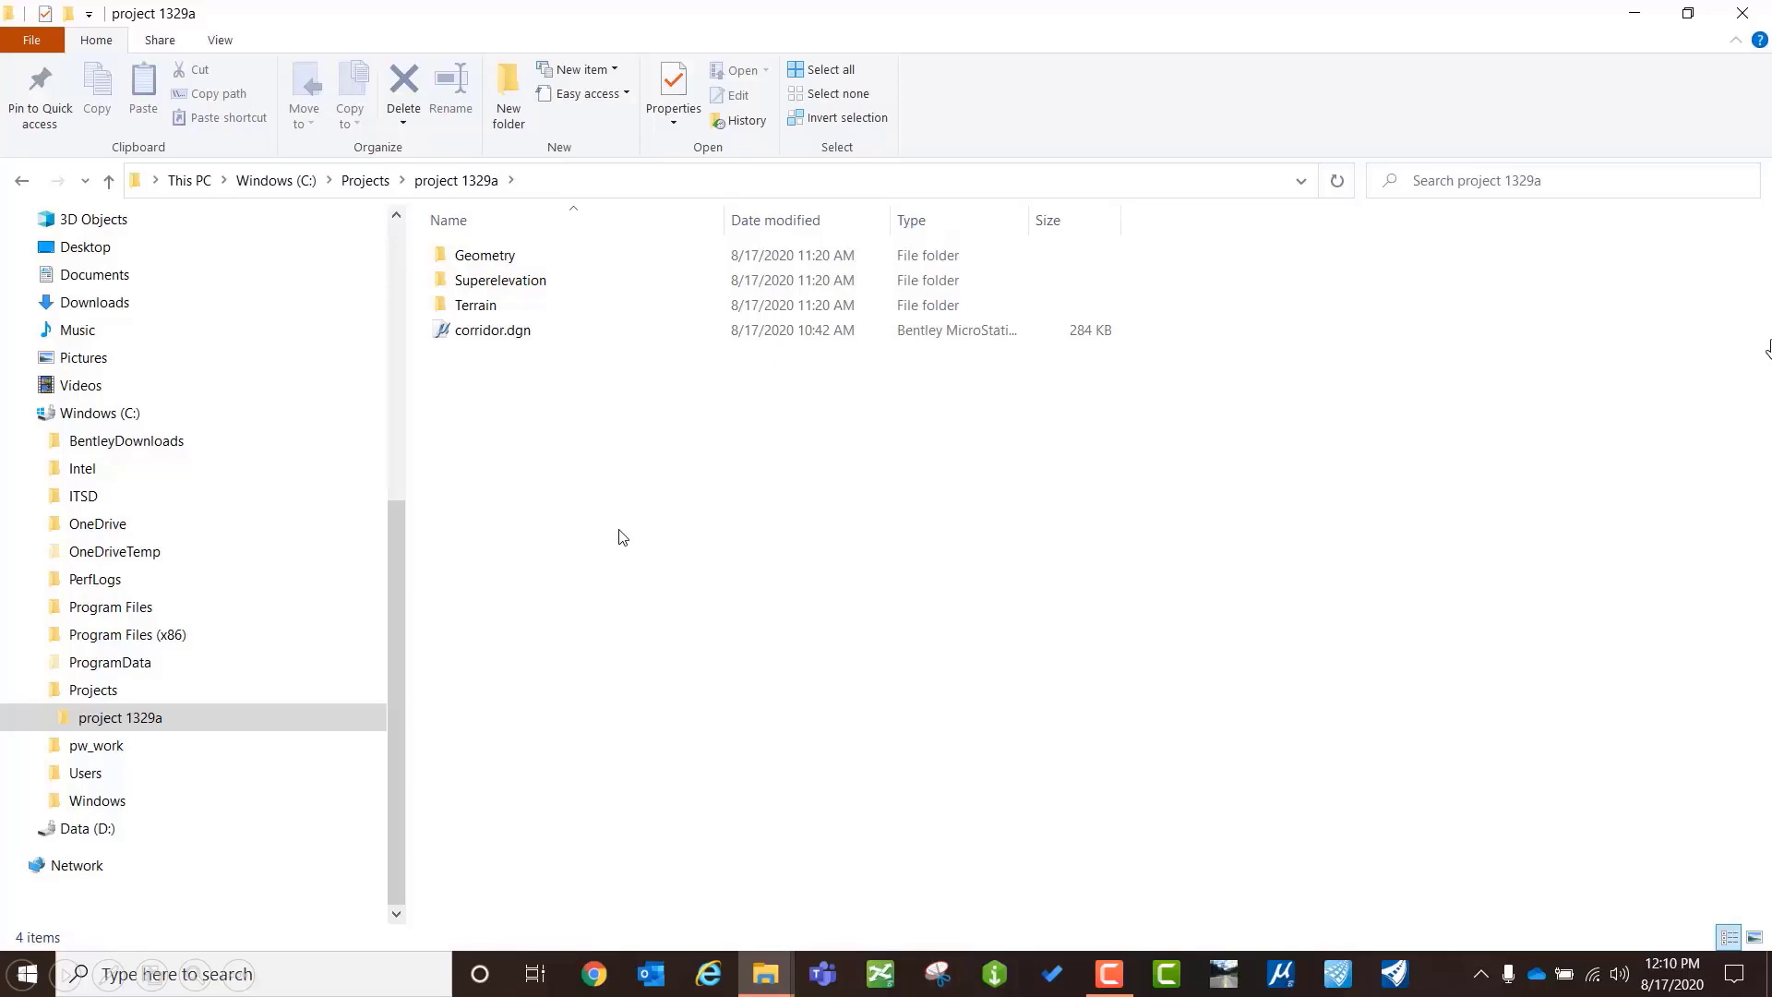
Step: Switch to the OpenRailDesigner program folder and locate VersionChecker.exe
key(alt+Tab)
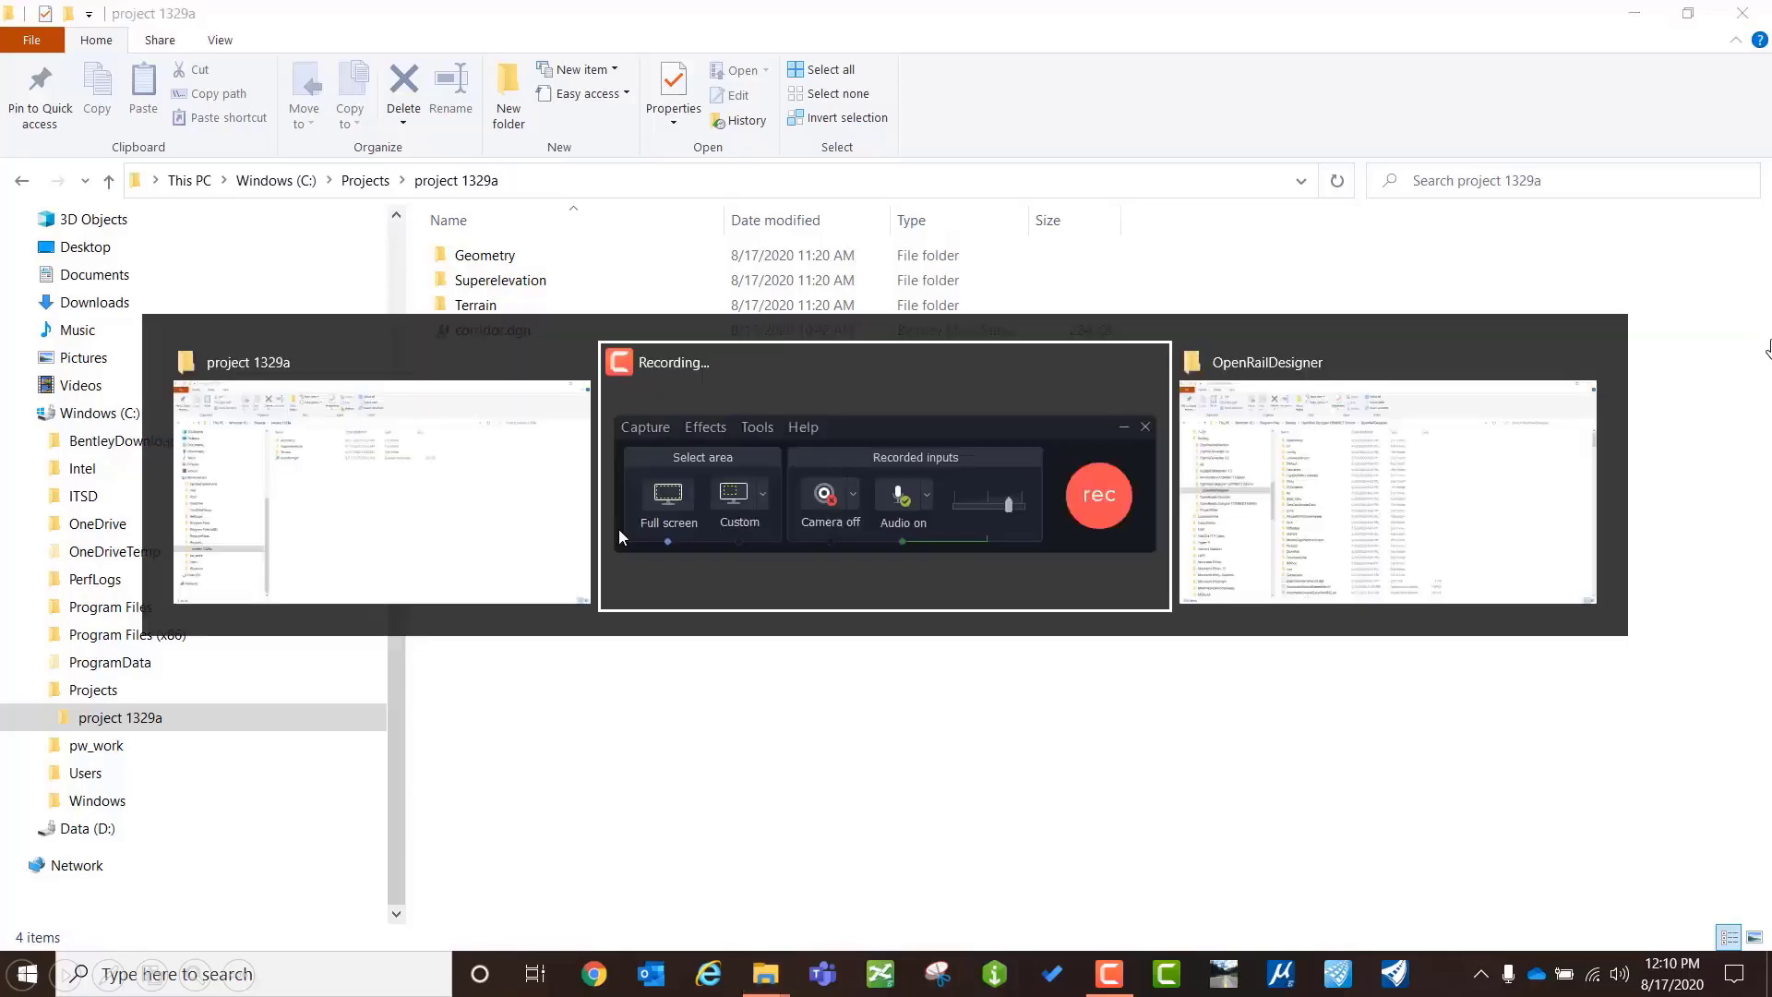
key(alt+Tab)
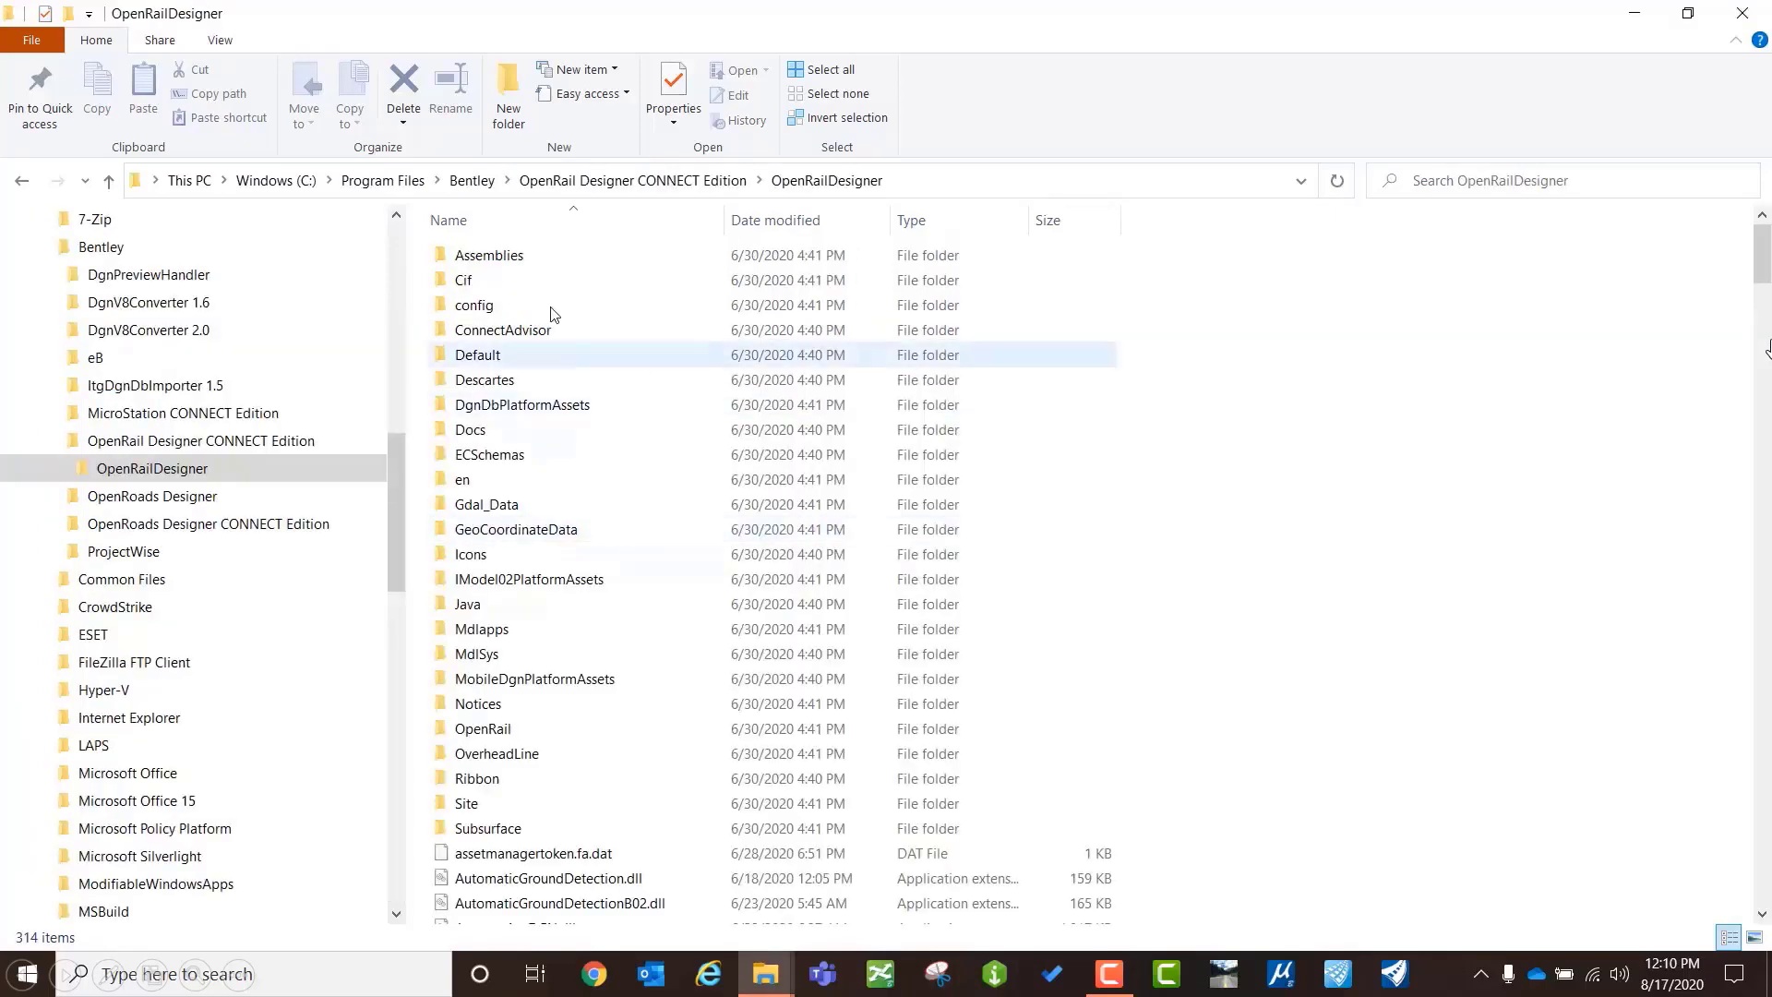
drag(404, 478, 405, 459)
scroll(406, 466, down, 1)
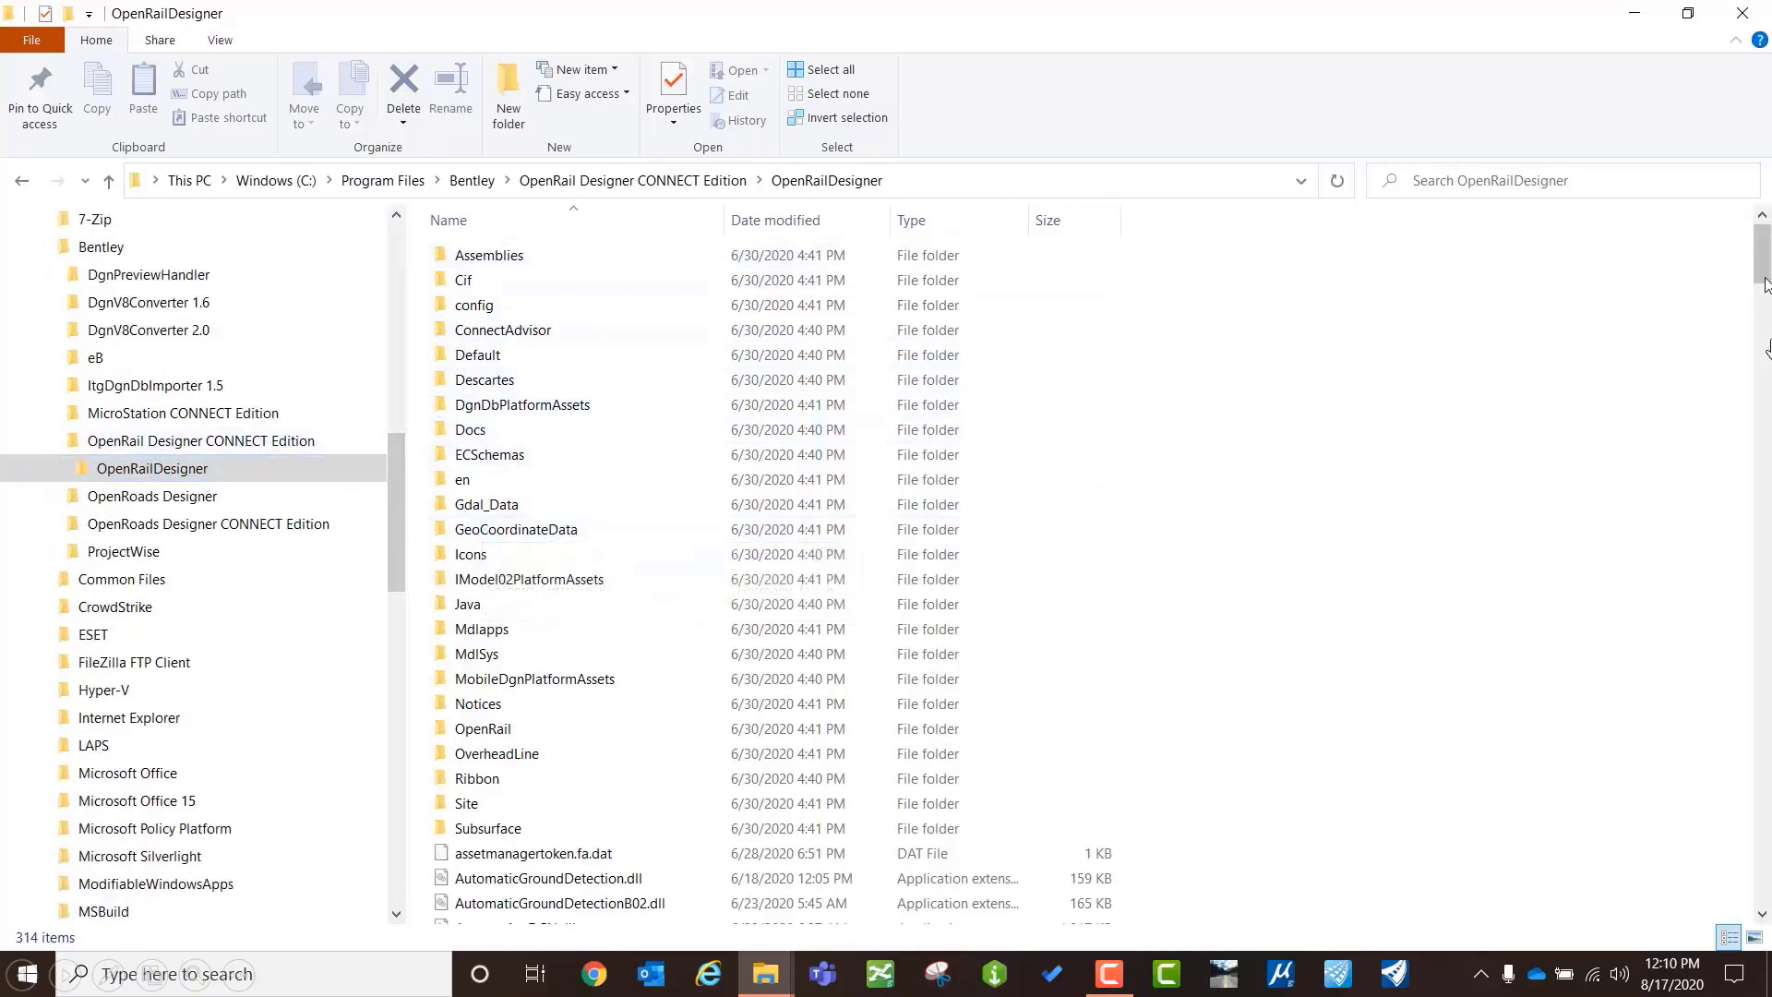
drag(1763, 263, 1740, 904)
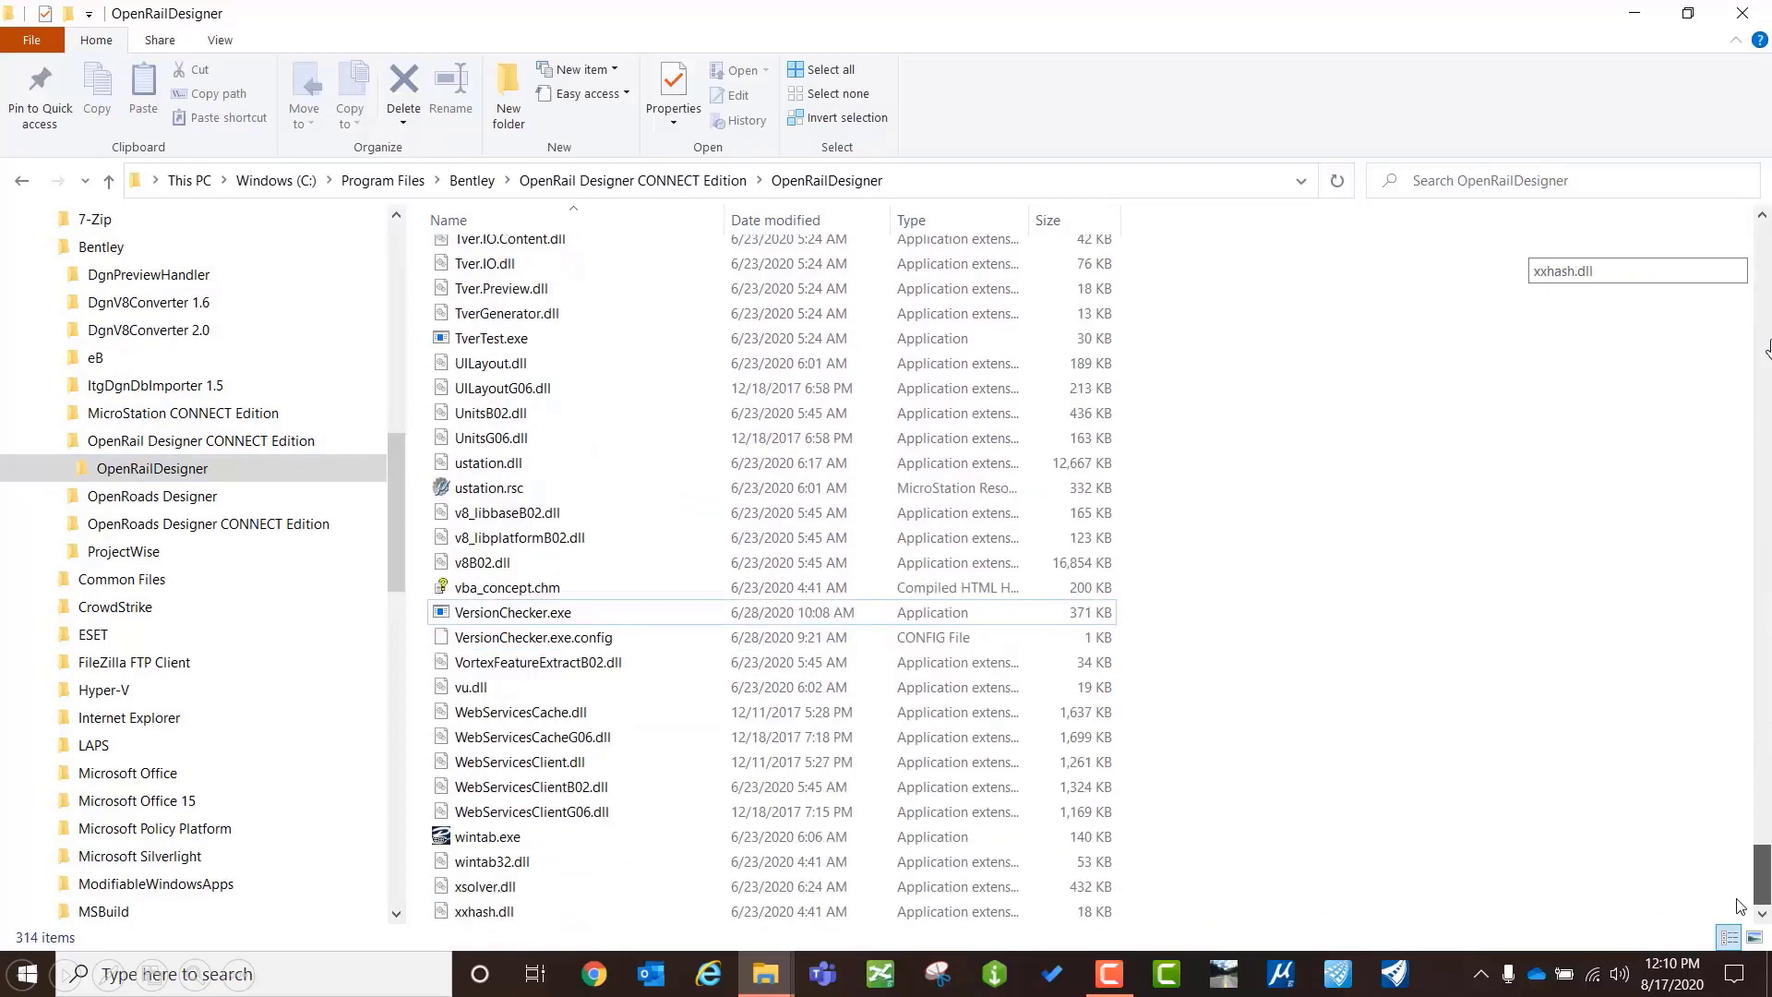
Step: Launch VersionChecker.exe and maximize its window
click(503, 612)
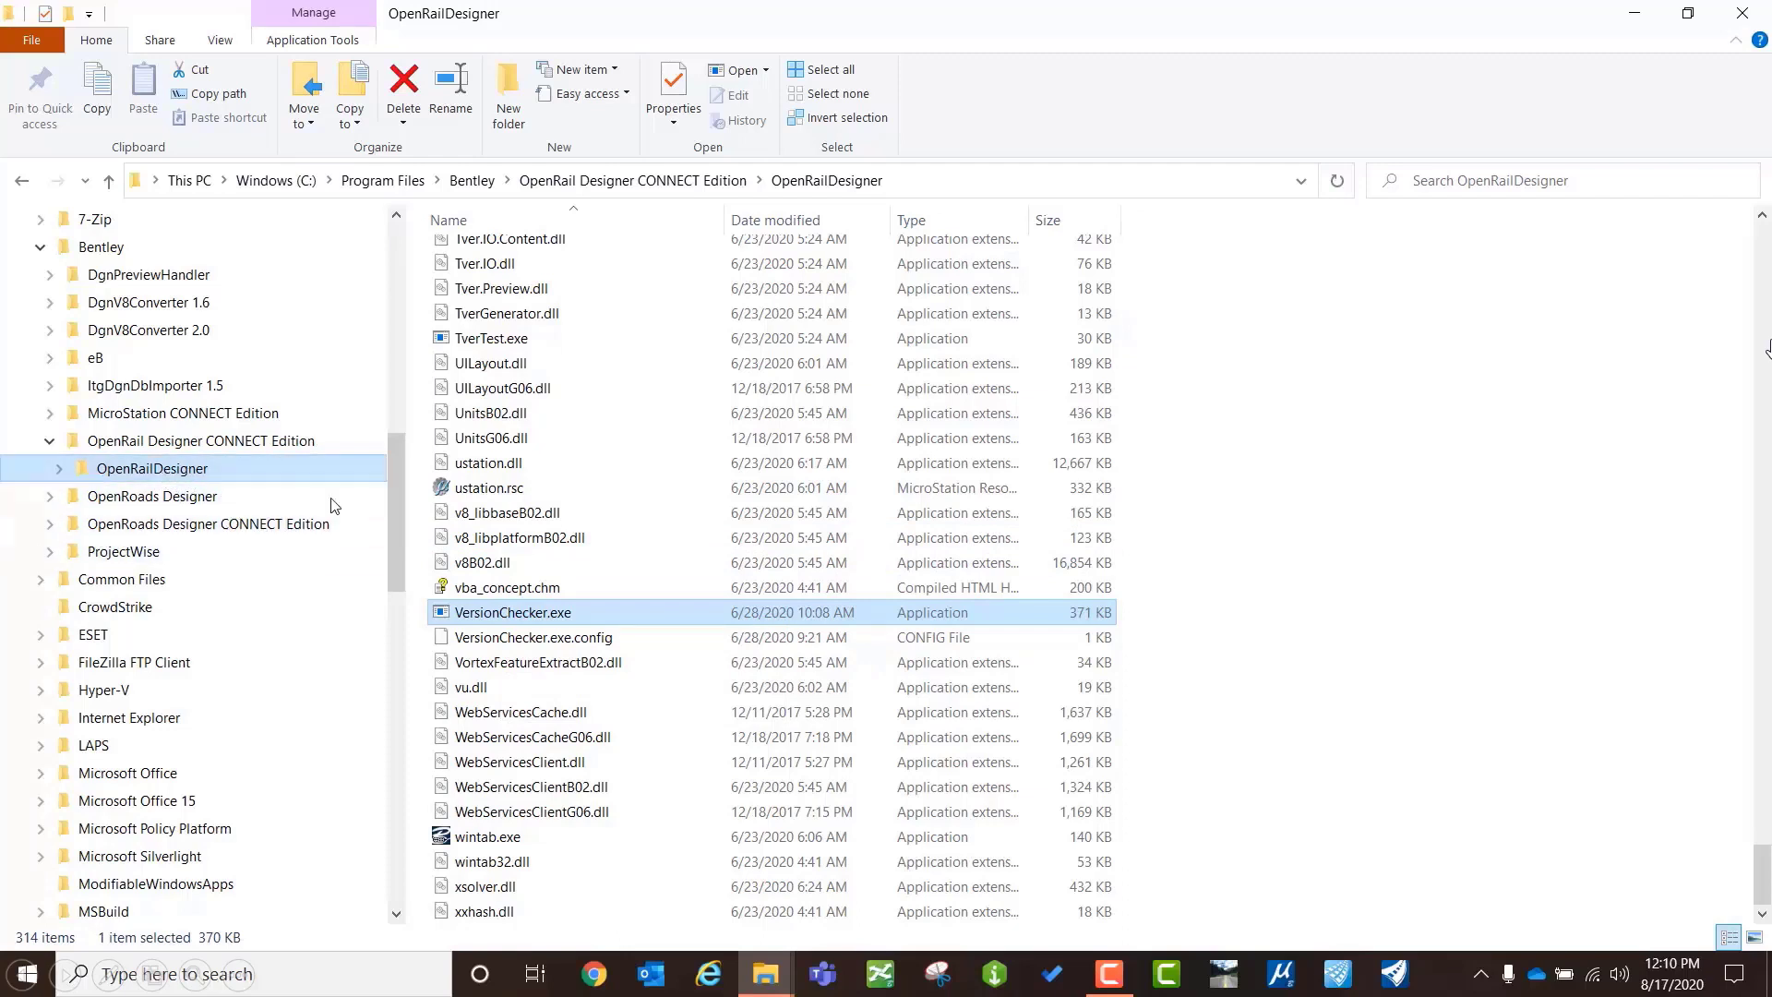
mouse_move(512, 616)
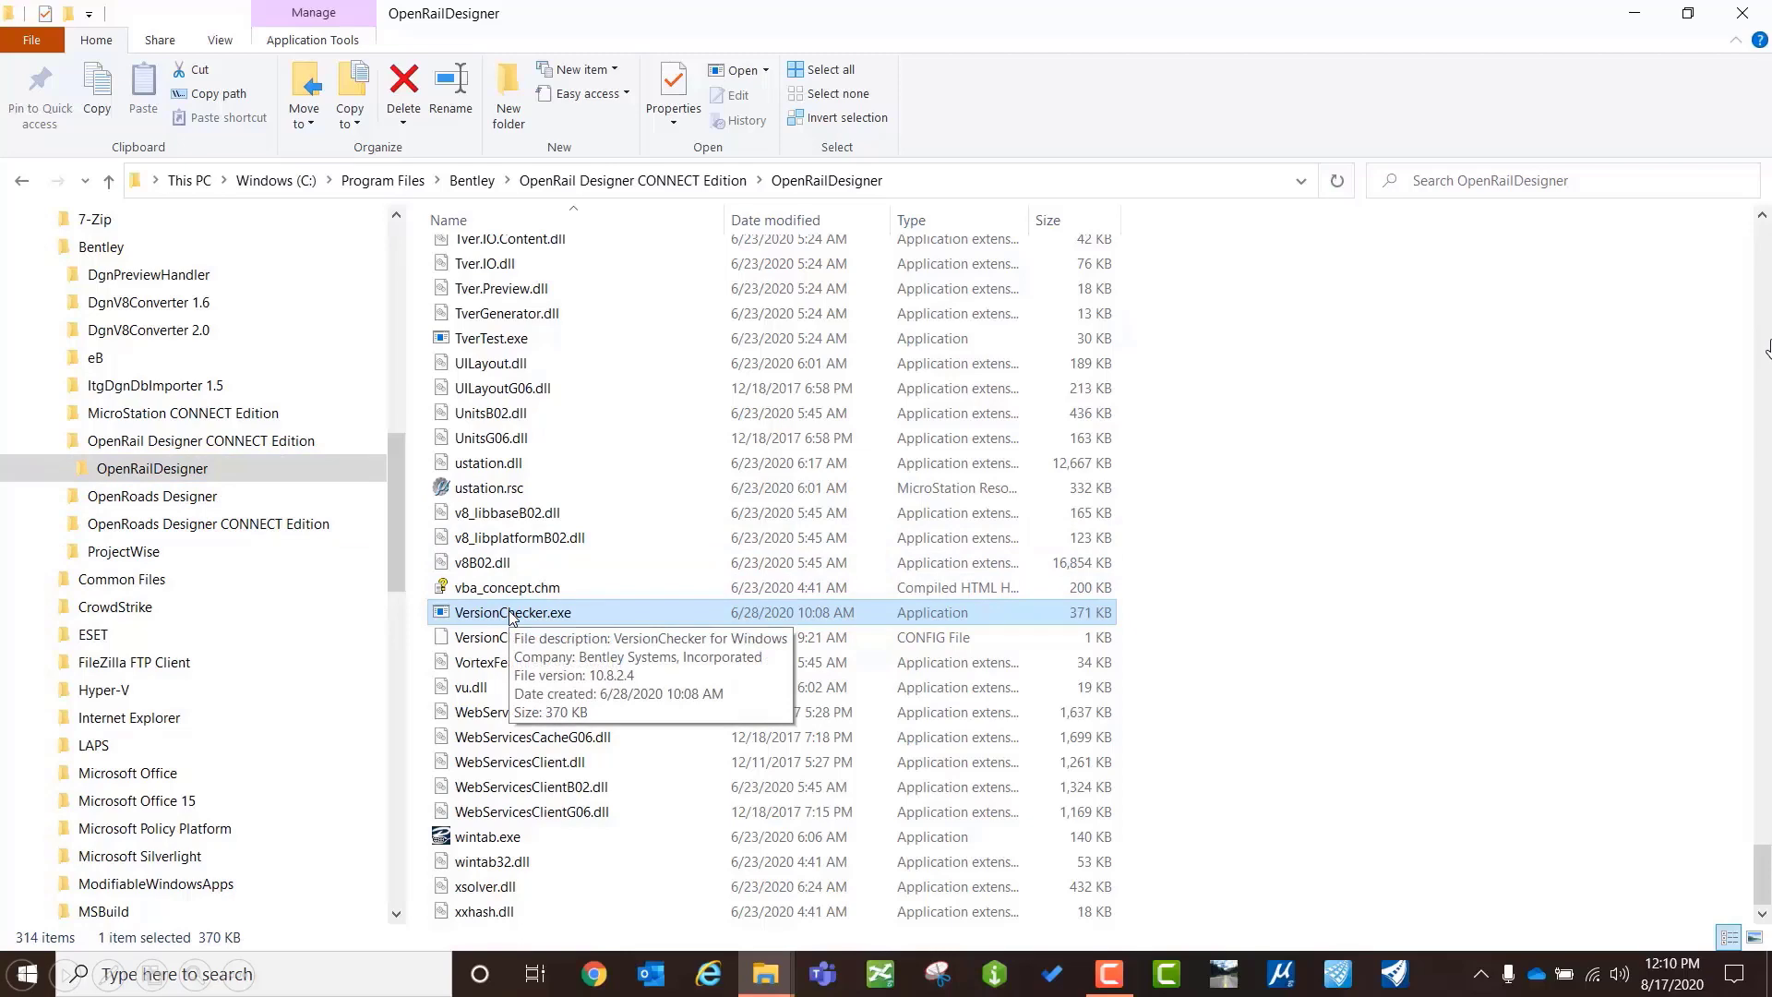
double_click(512, 614)
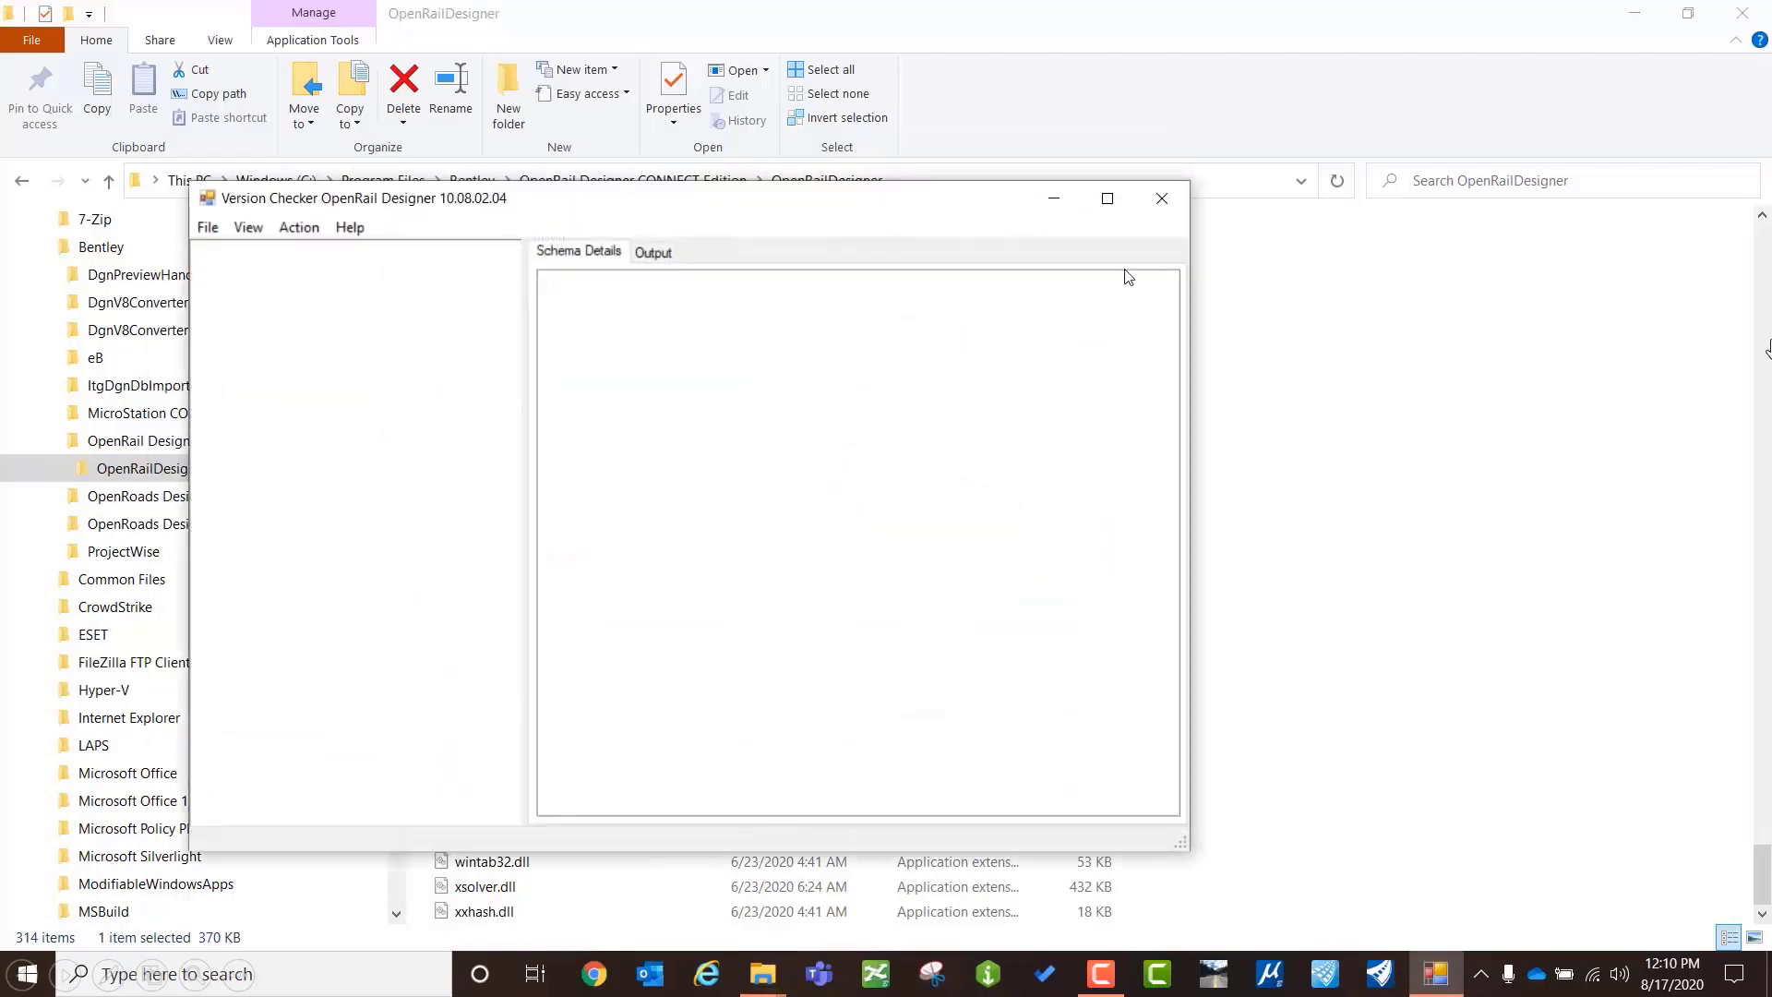
click(1111, 198)
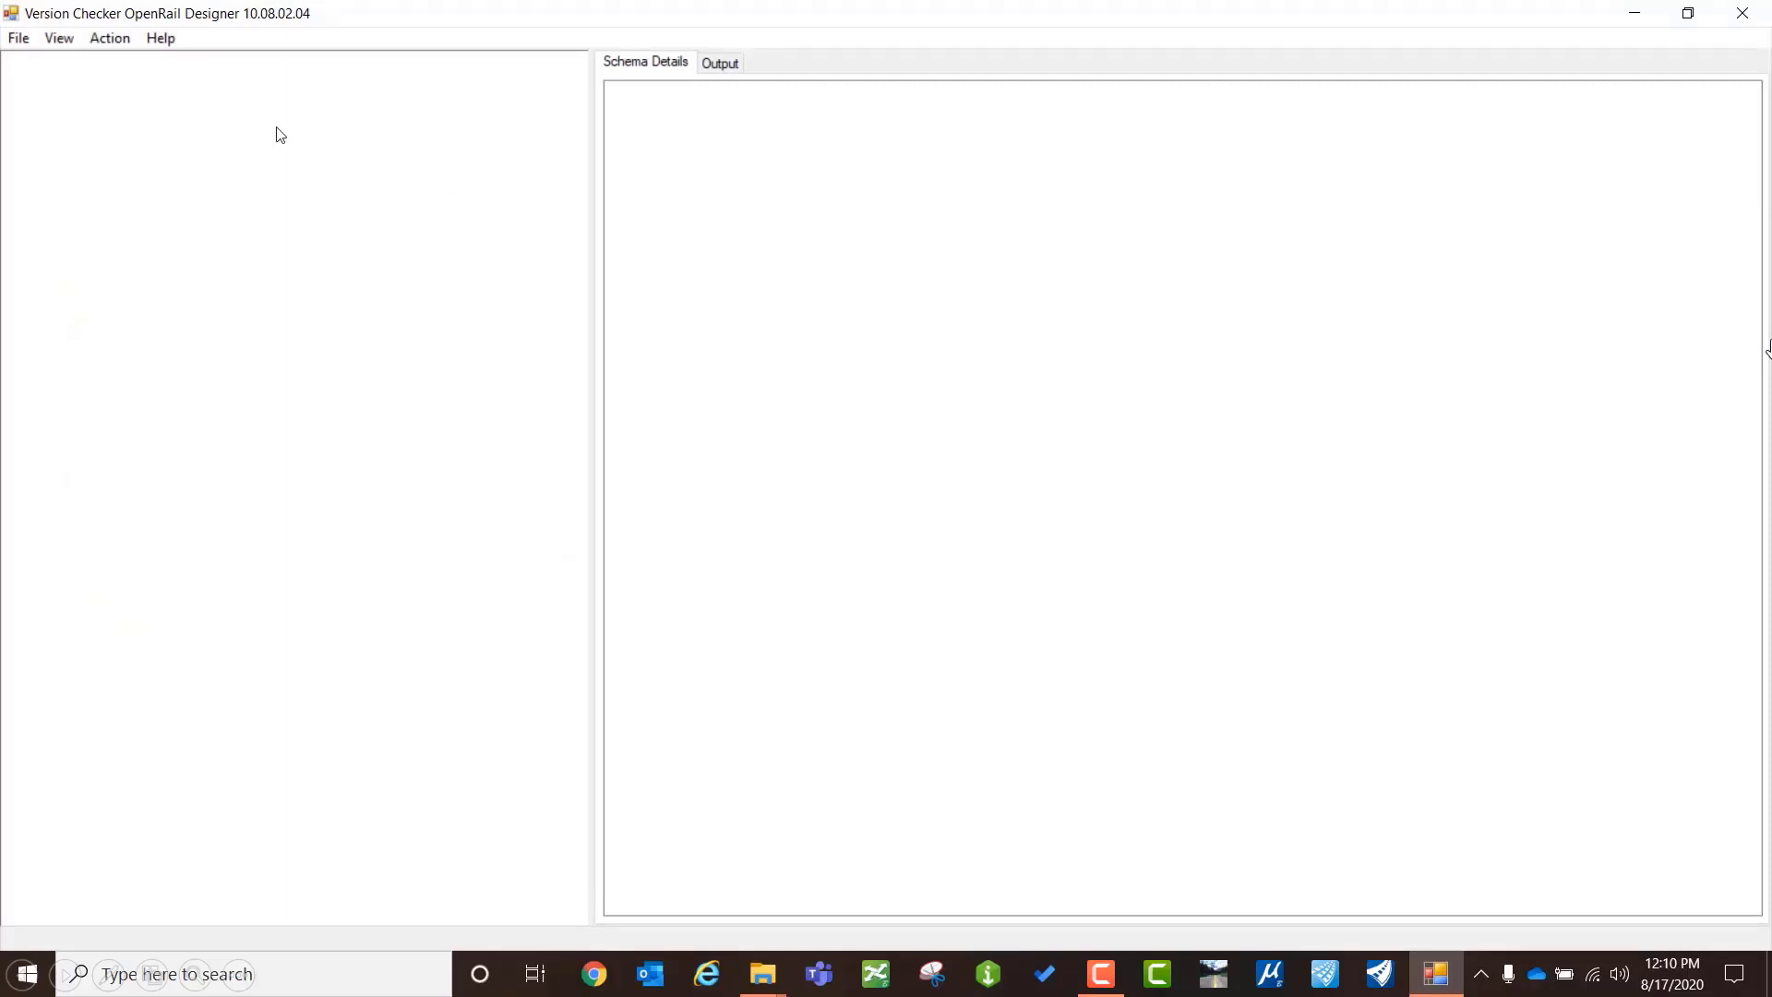
click(110, 41)
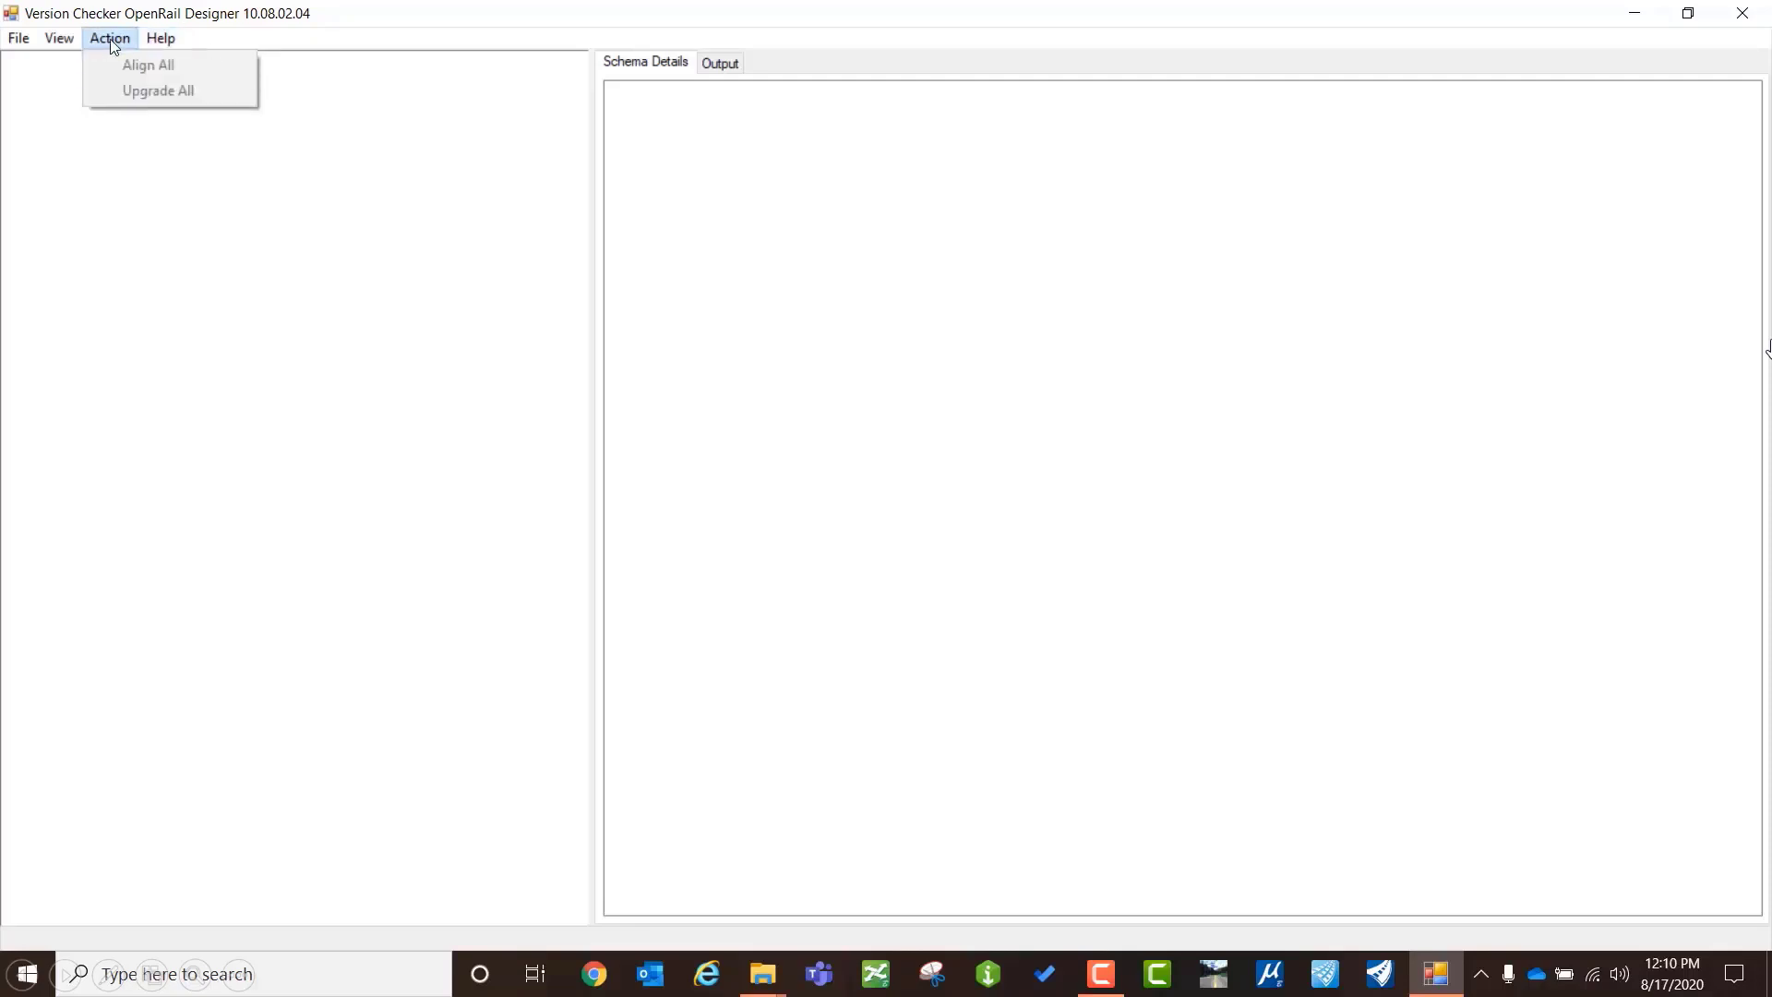
mouse_move(59, 38)
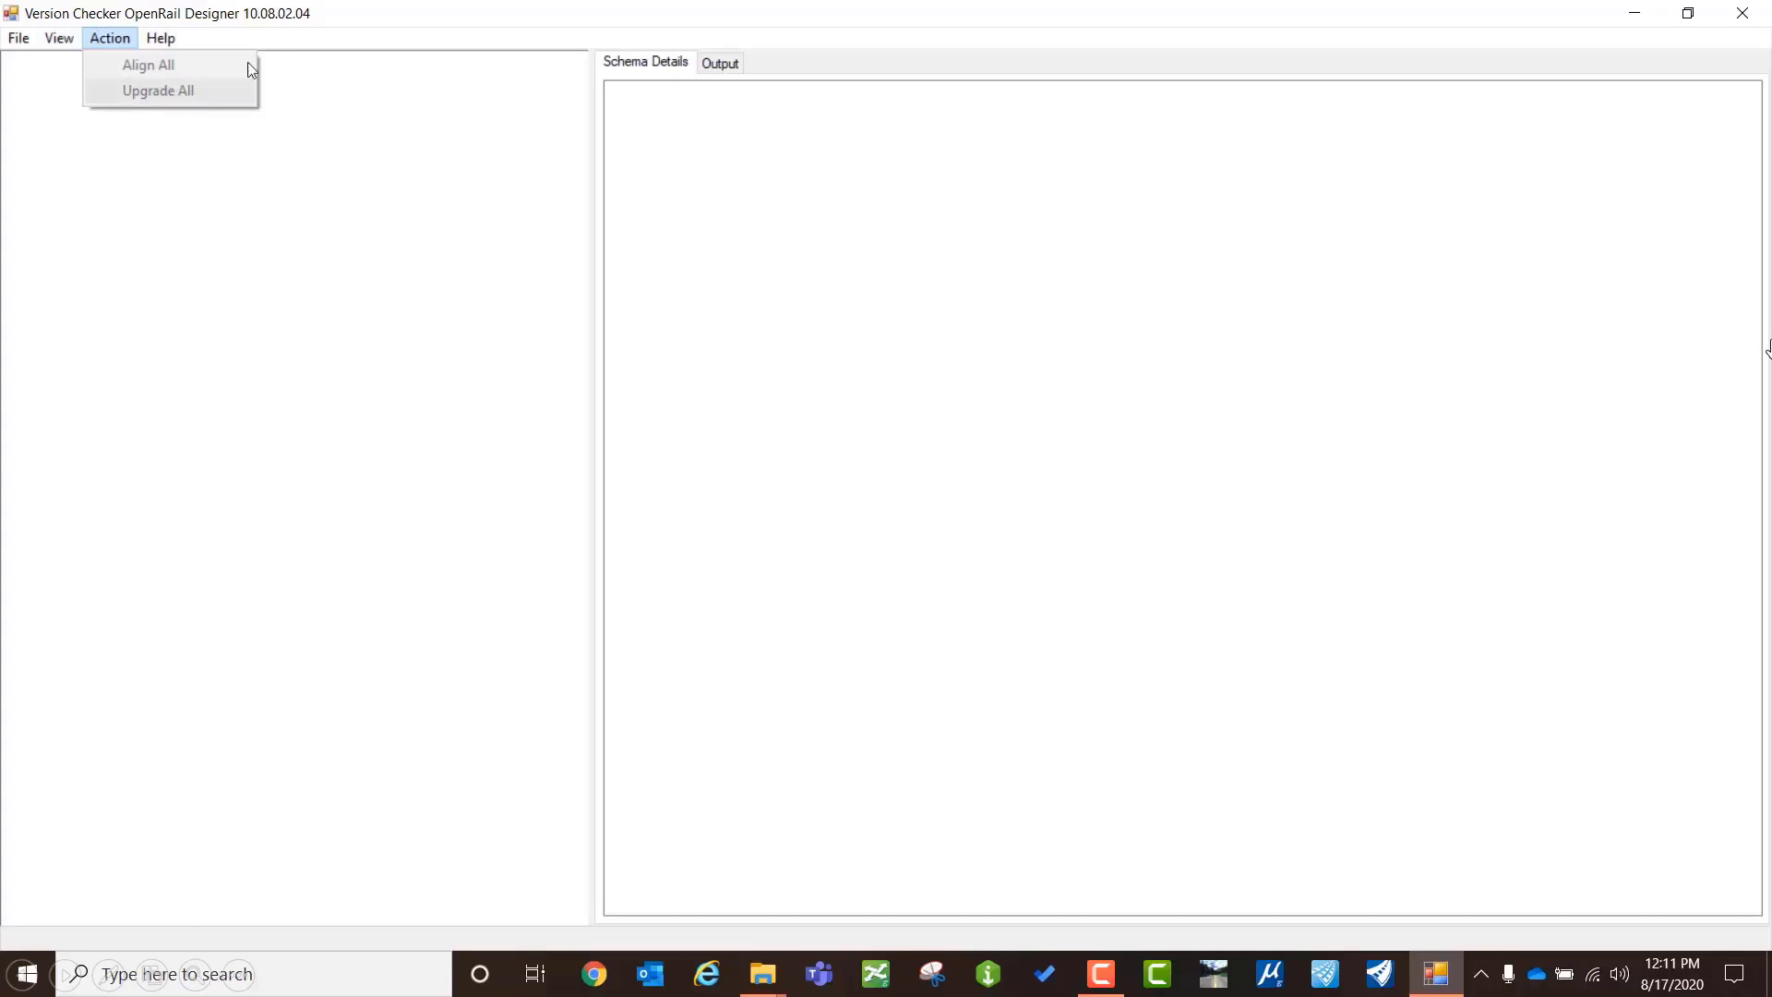
click(376, 20)
Step: Load the folder C:\Projects\project 1329a into the Version Checker
click(19, 37)
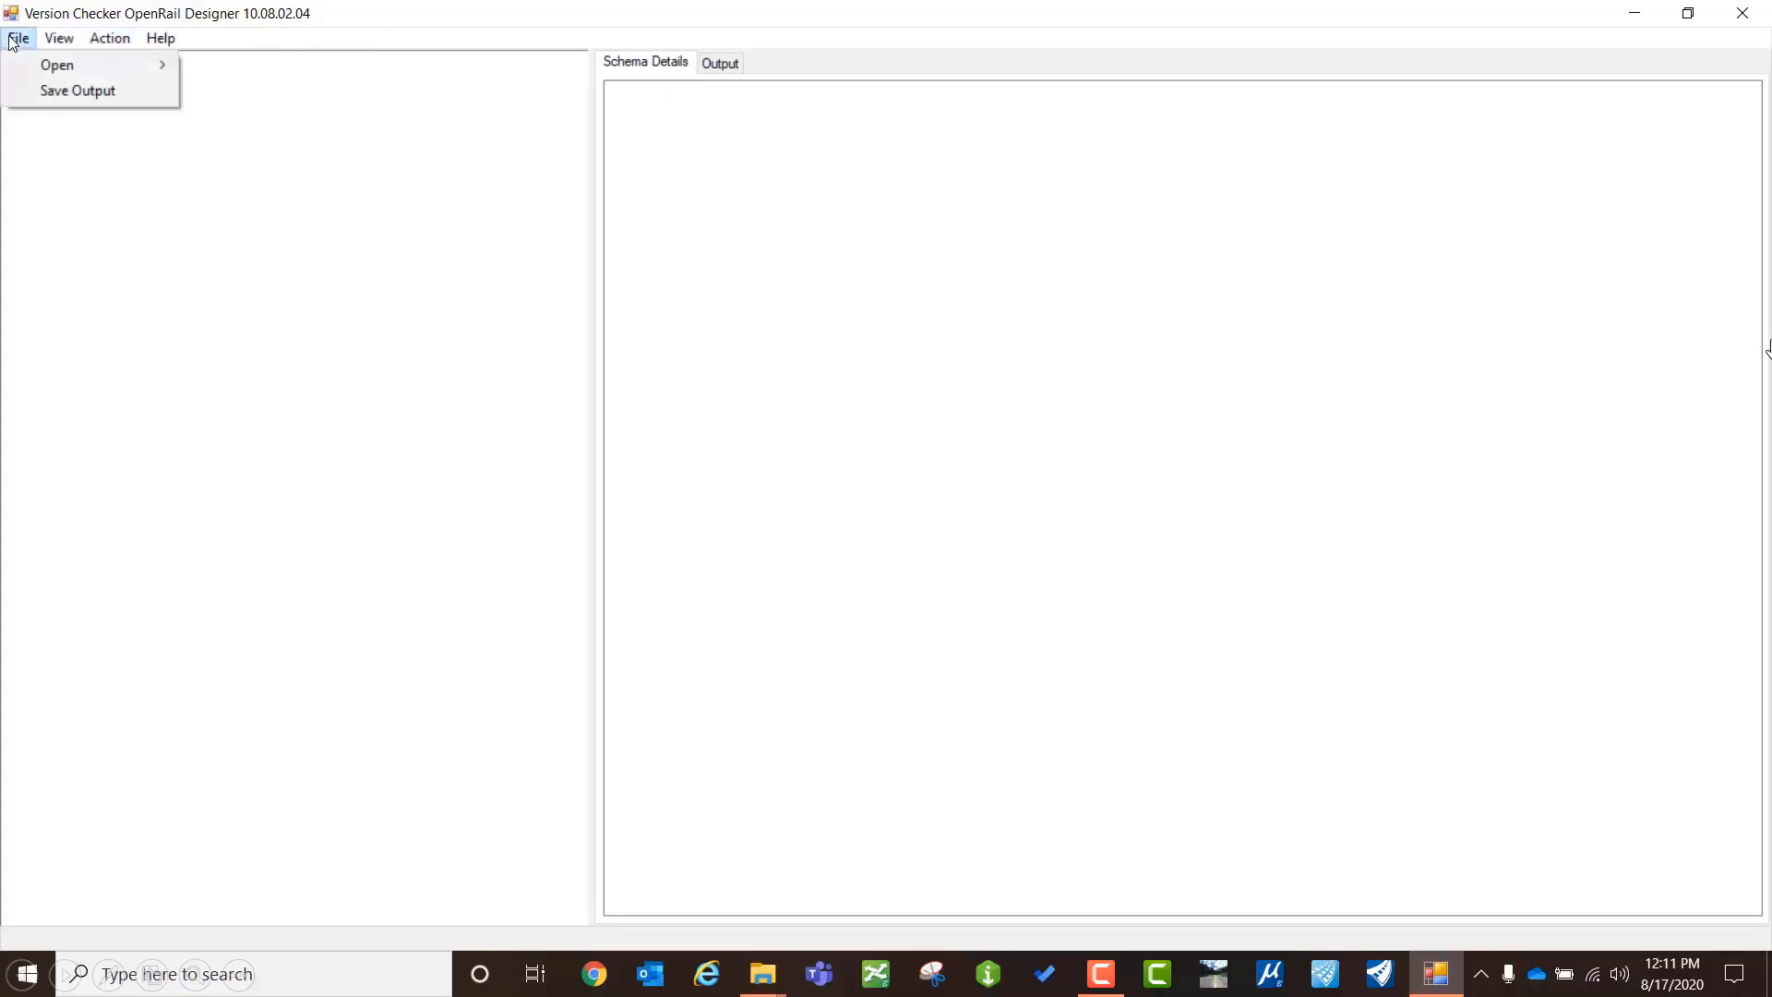
mouse_move(64, 63)
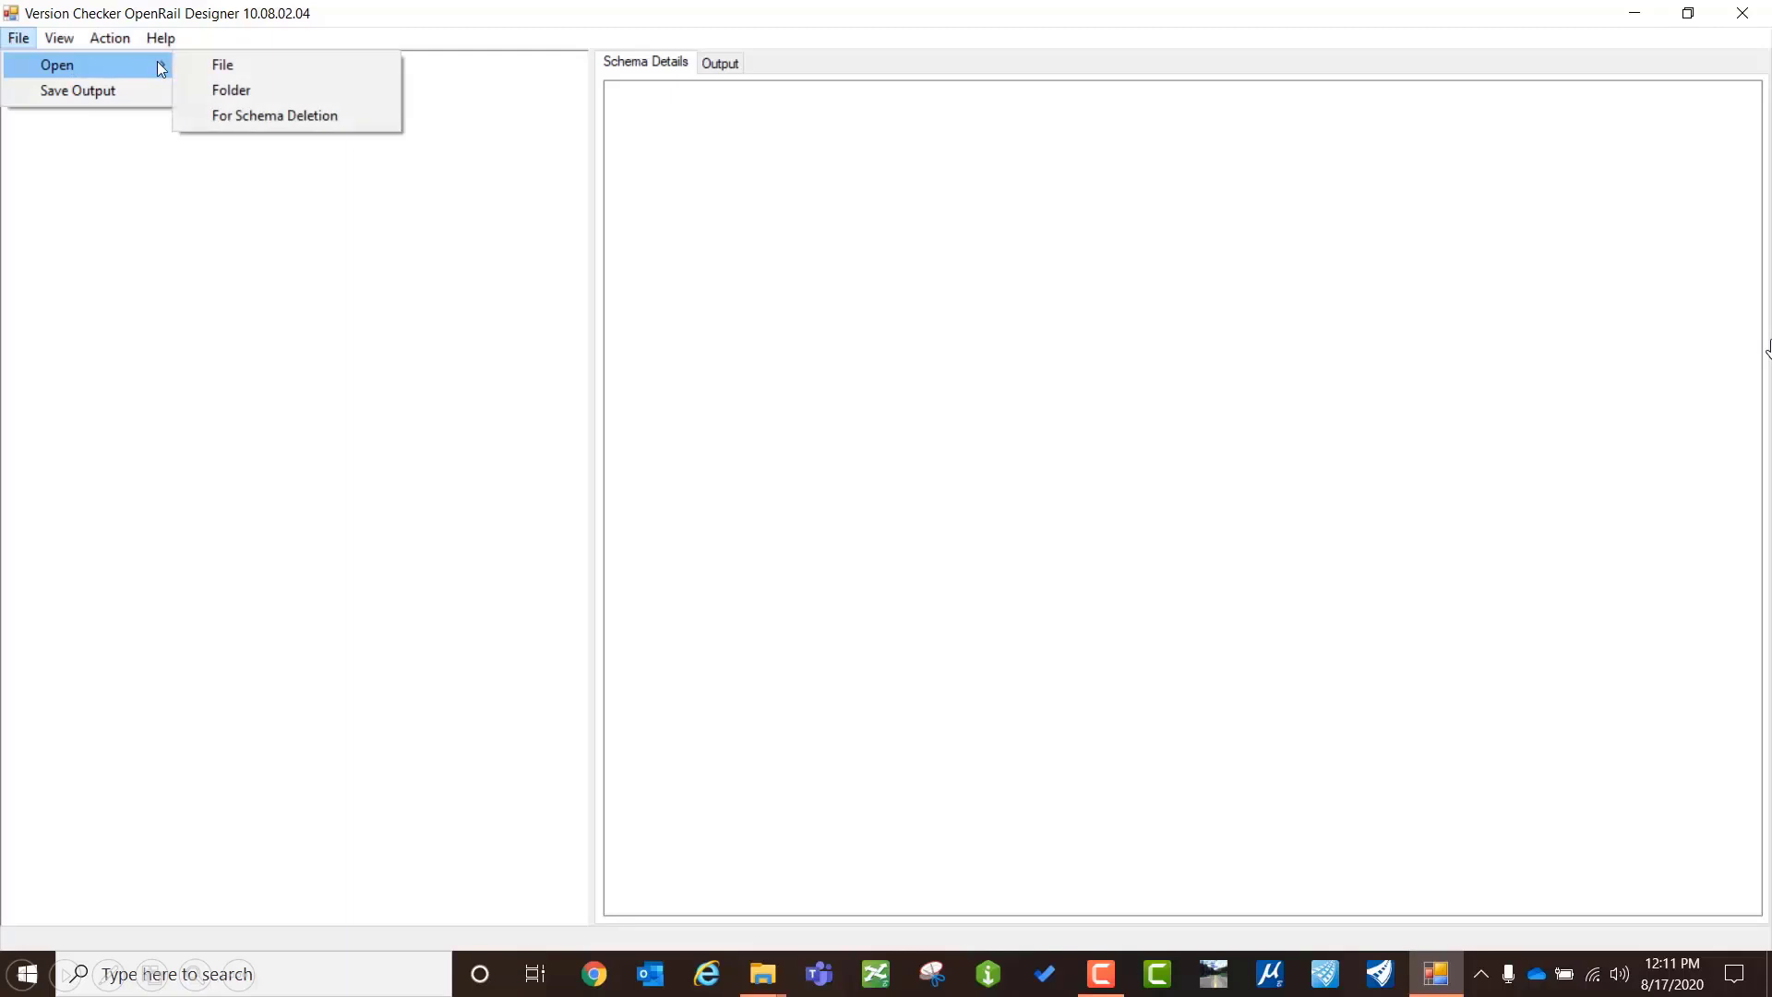
click(234, 92)
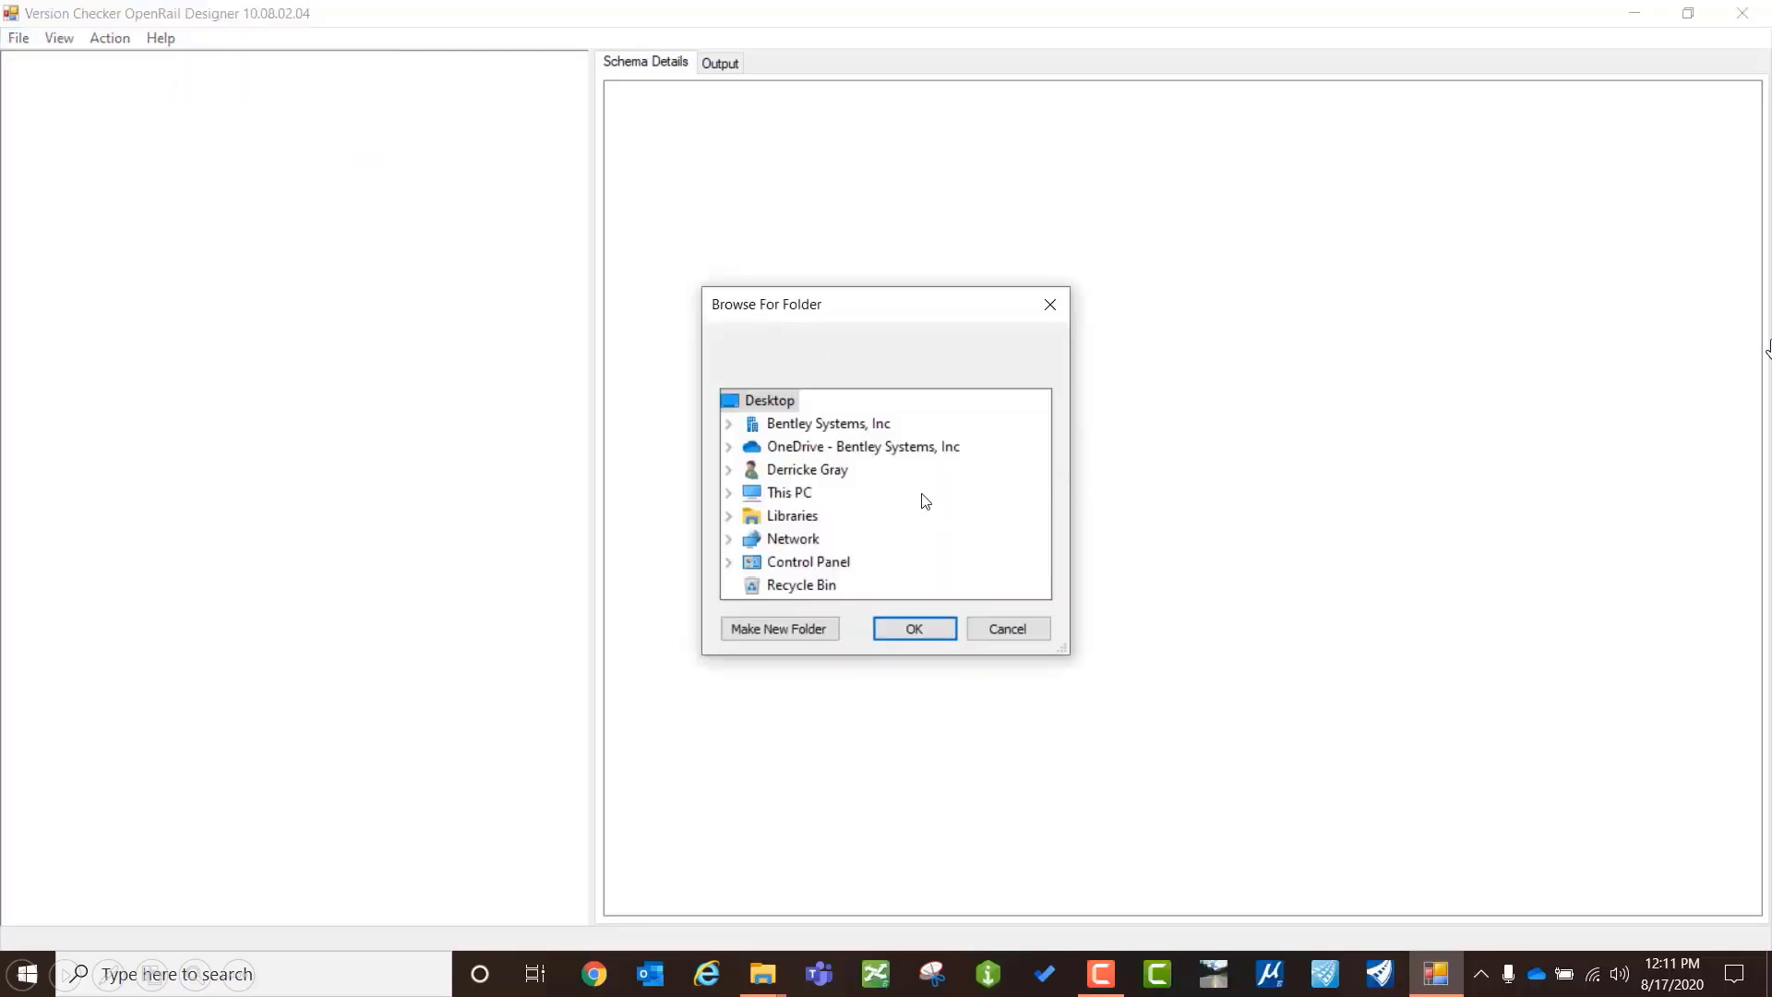
click(731, 493)
drag(1039, 475, 1043, 533)
click(749, 469)
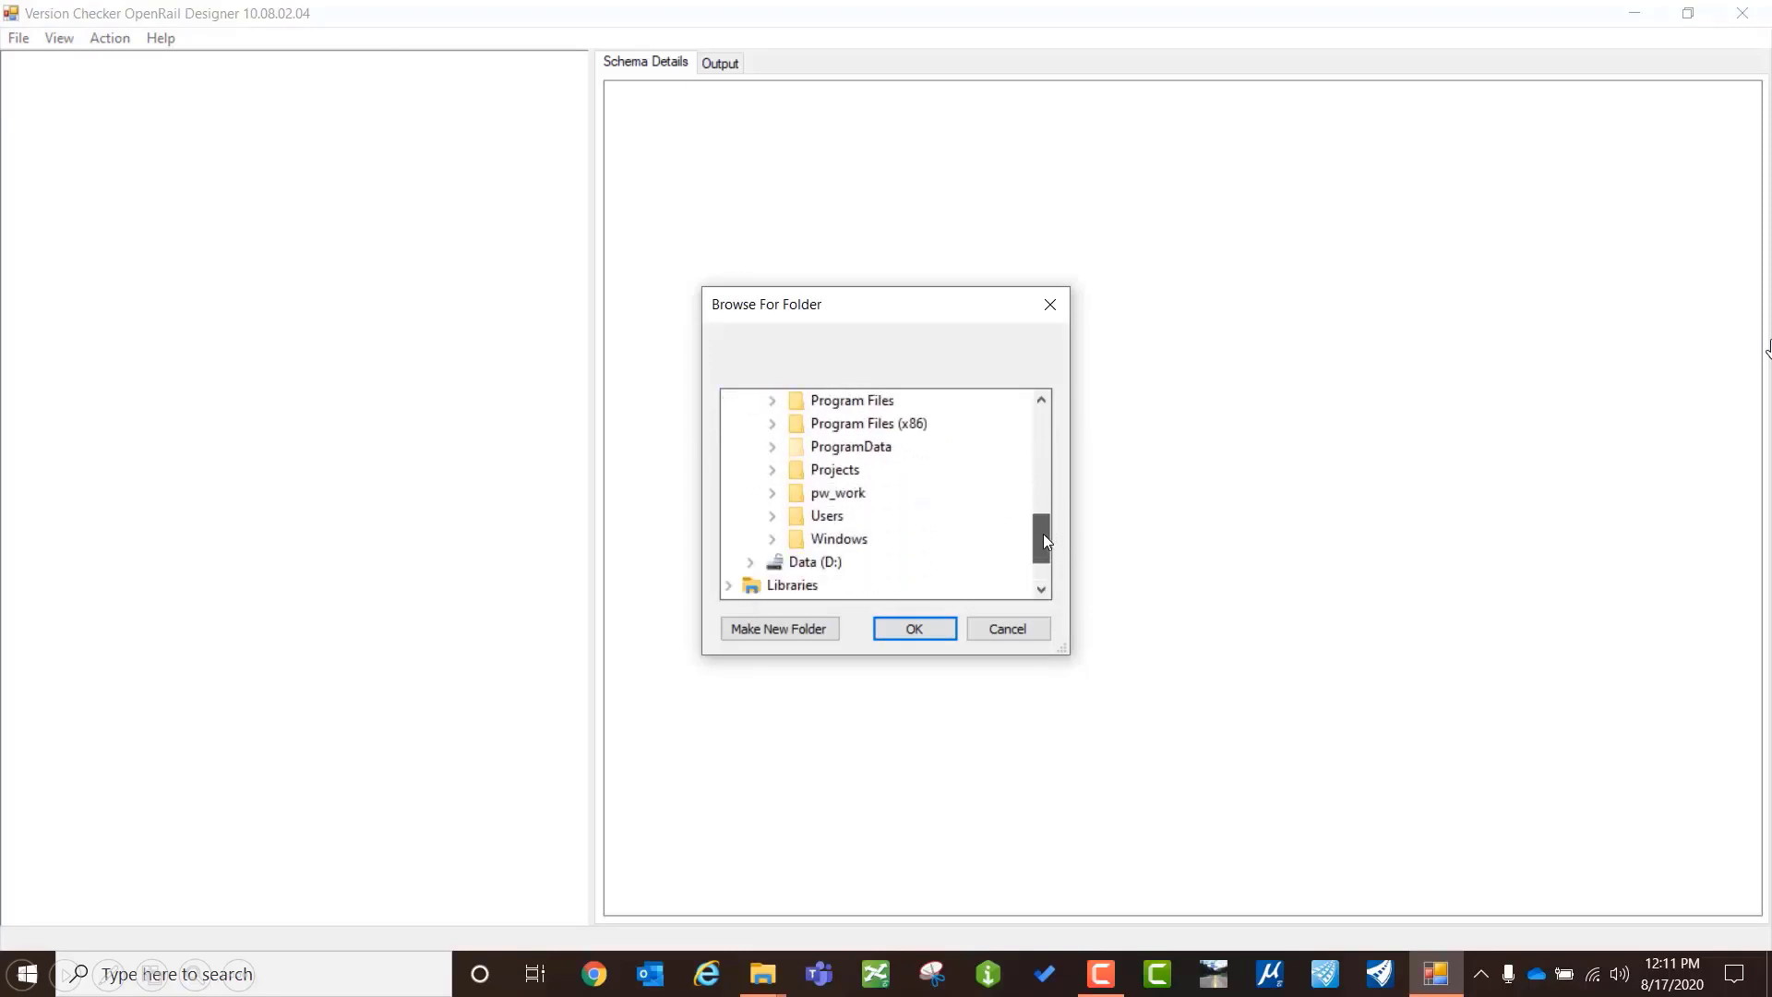
click(773, 470)
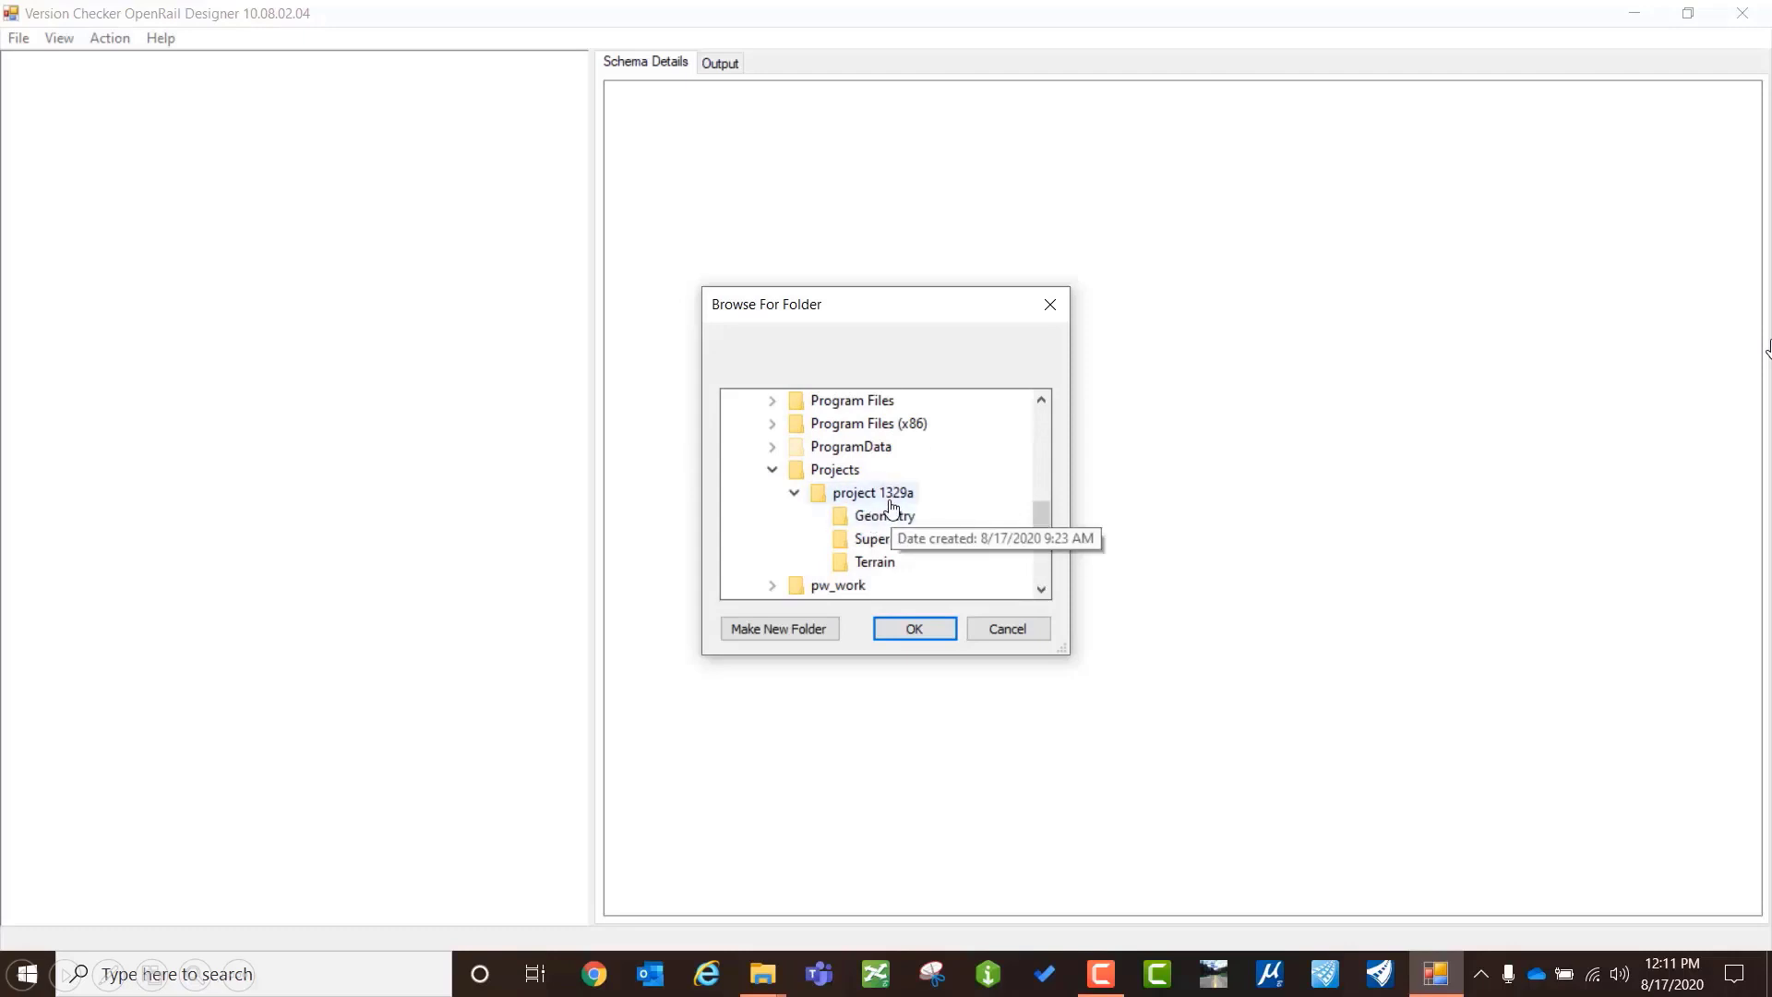
click(914, 627)
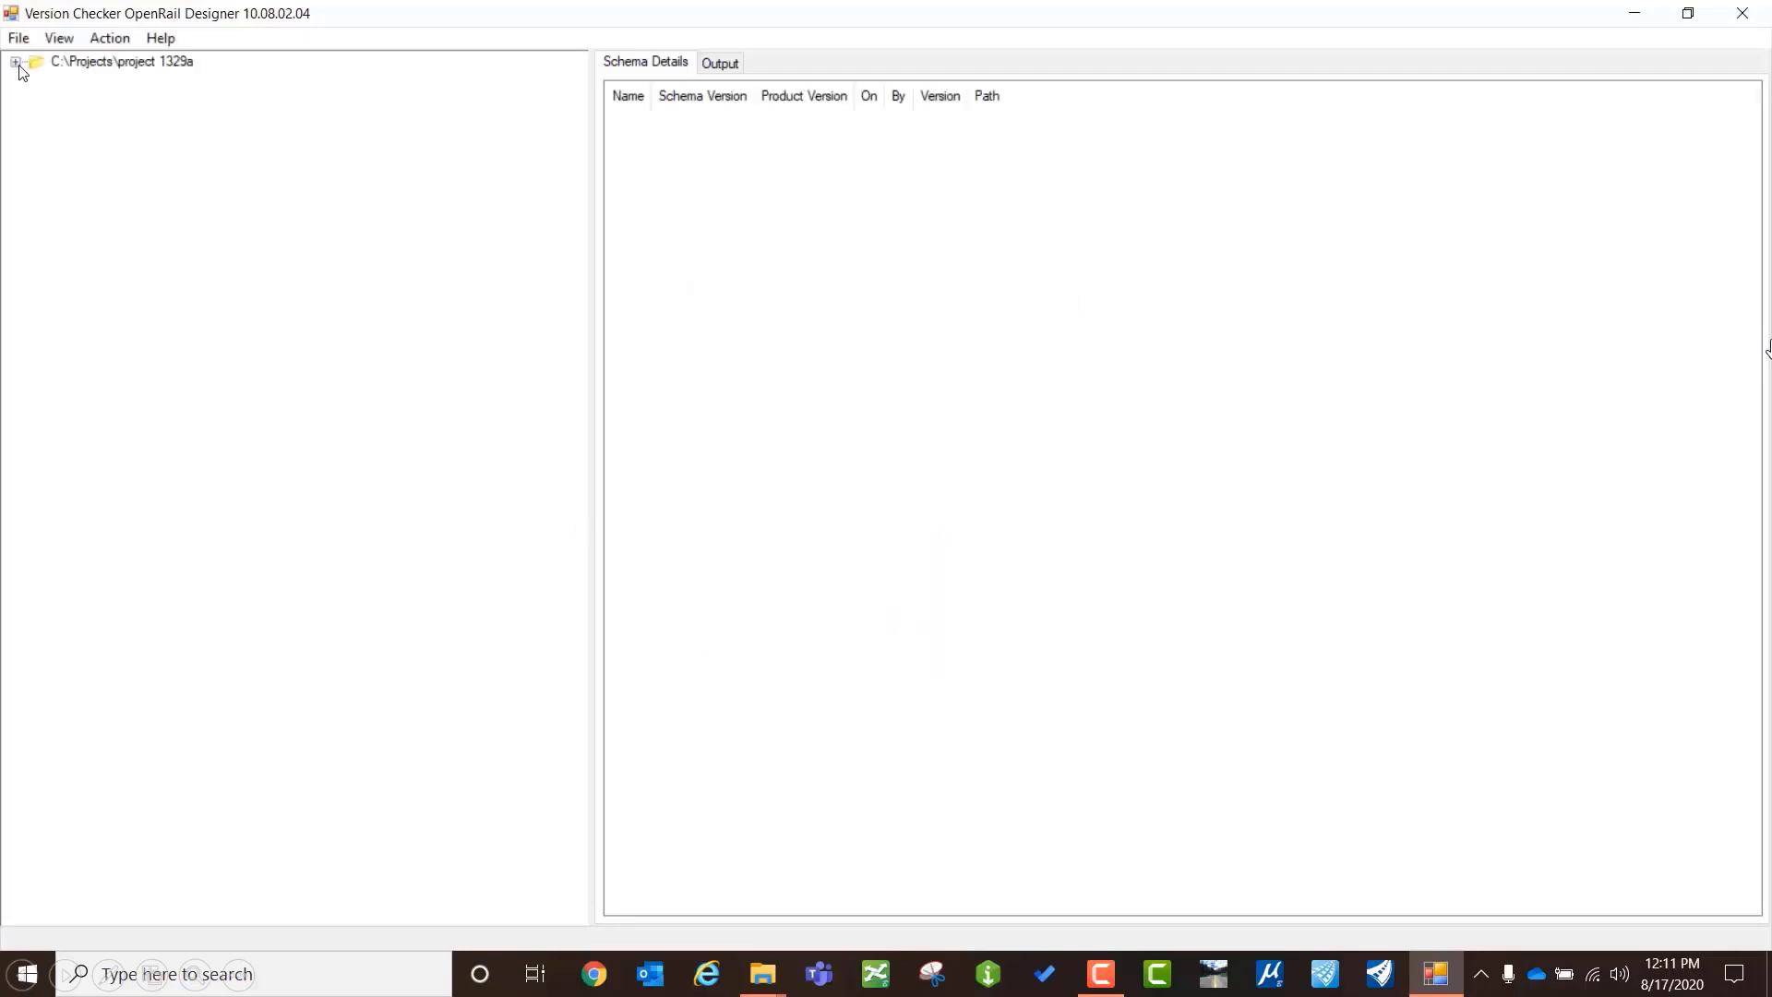
Step: Expand the project folder down to the attachments of corridor.dgn and examine their schema details
click(15, 62)
click(58, 99)
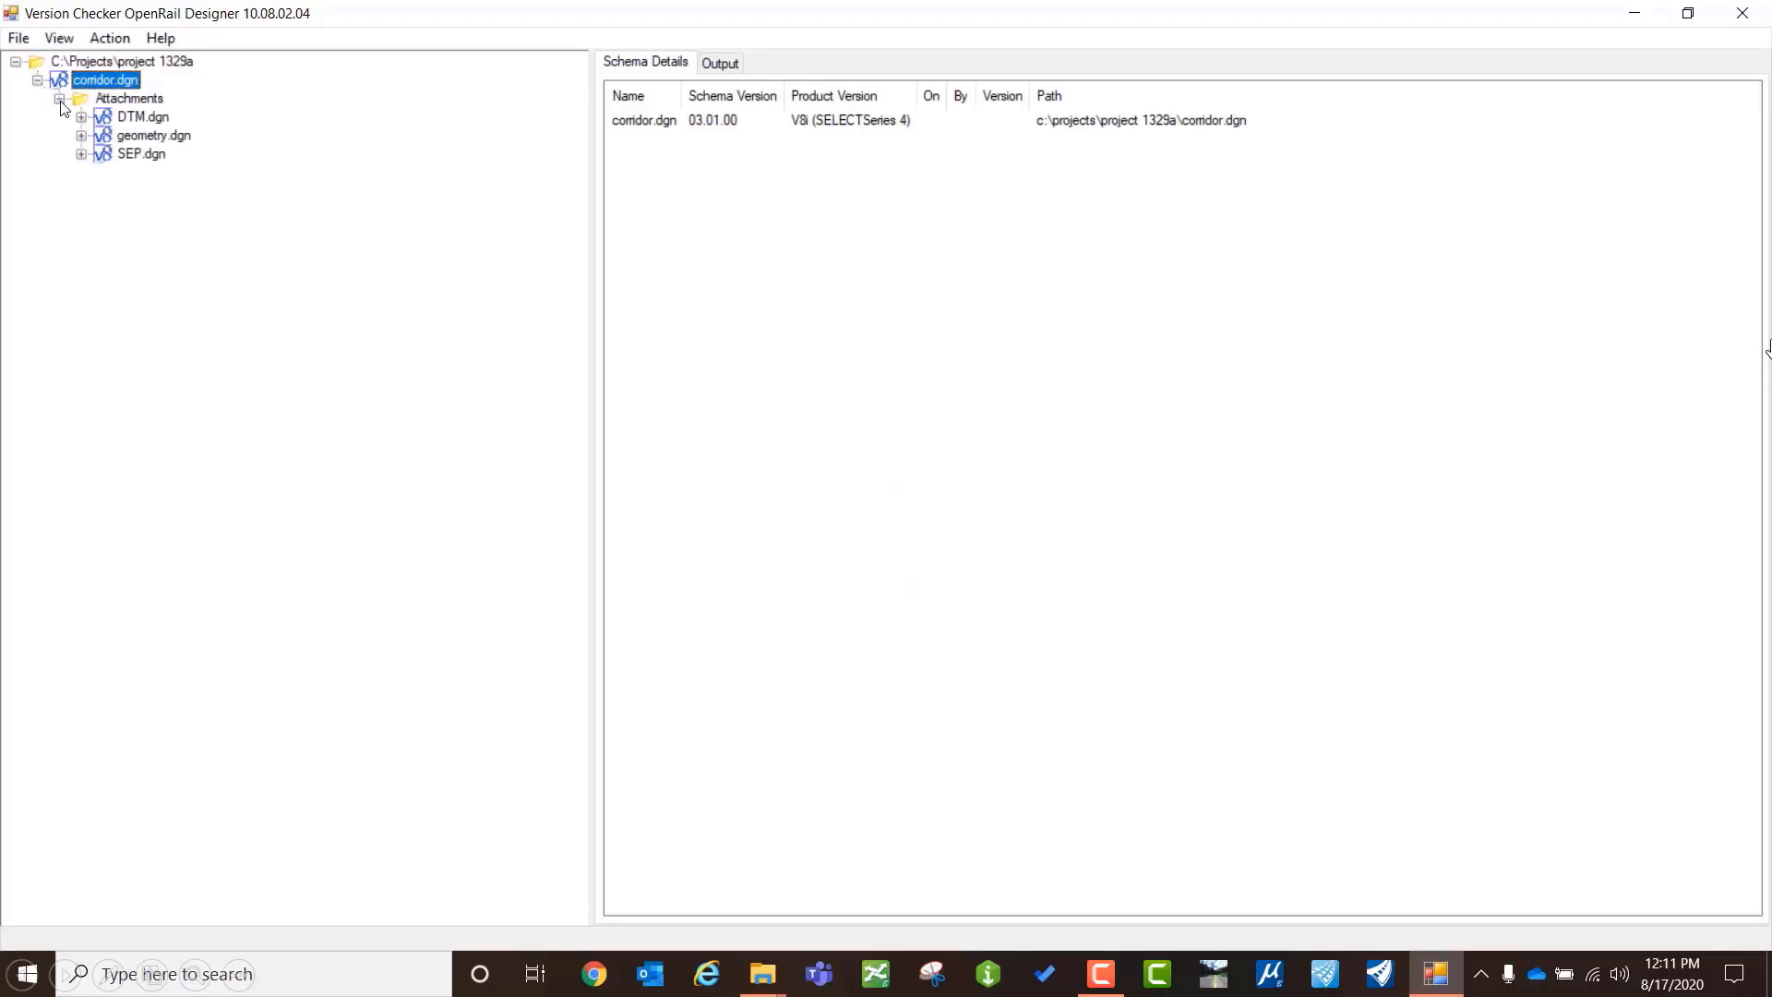
click(81, 102)
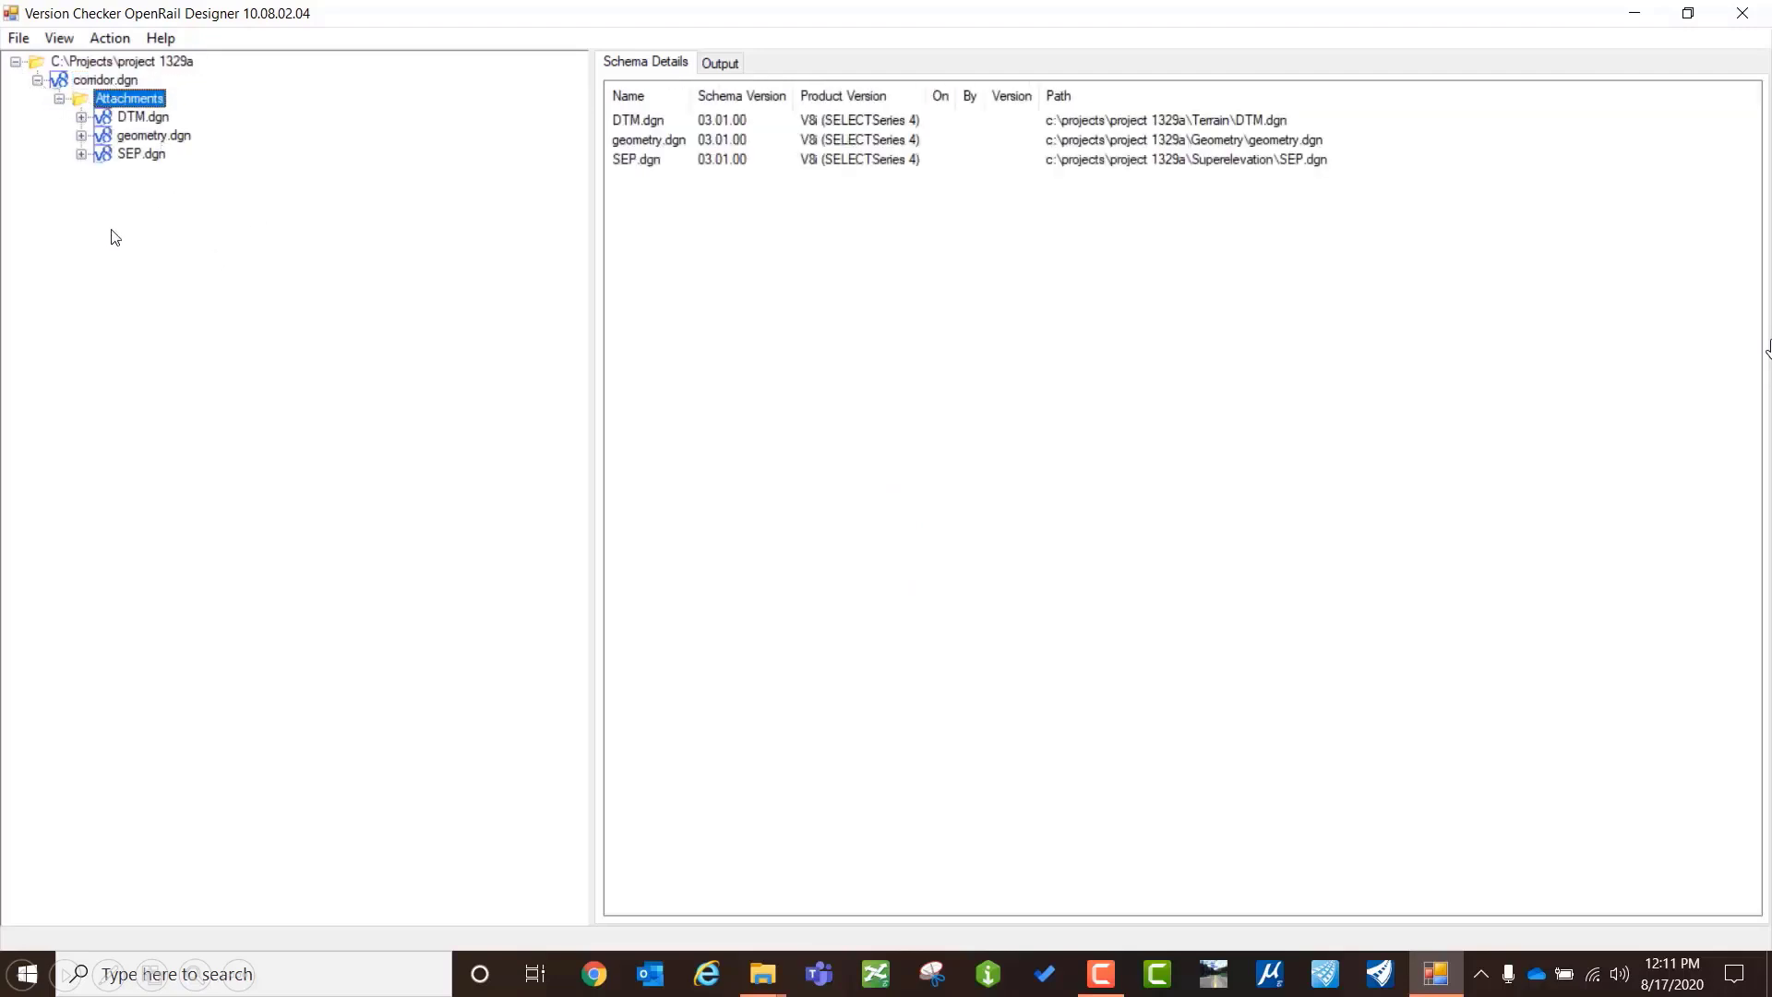
Step: Display the upgrade list and examine the order and schema details of the files in Upgrade Group 1
click(109, 38)
mouse_move(161, 38)
mouse_move(59, 38)
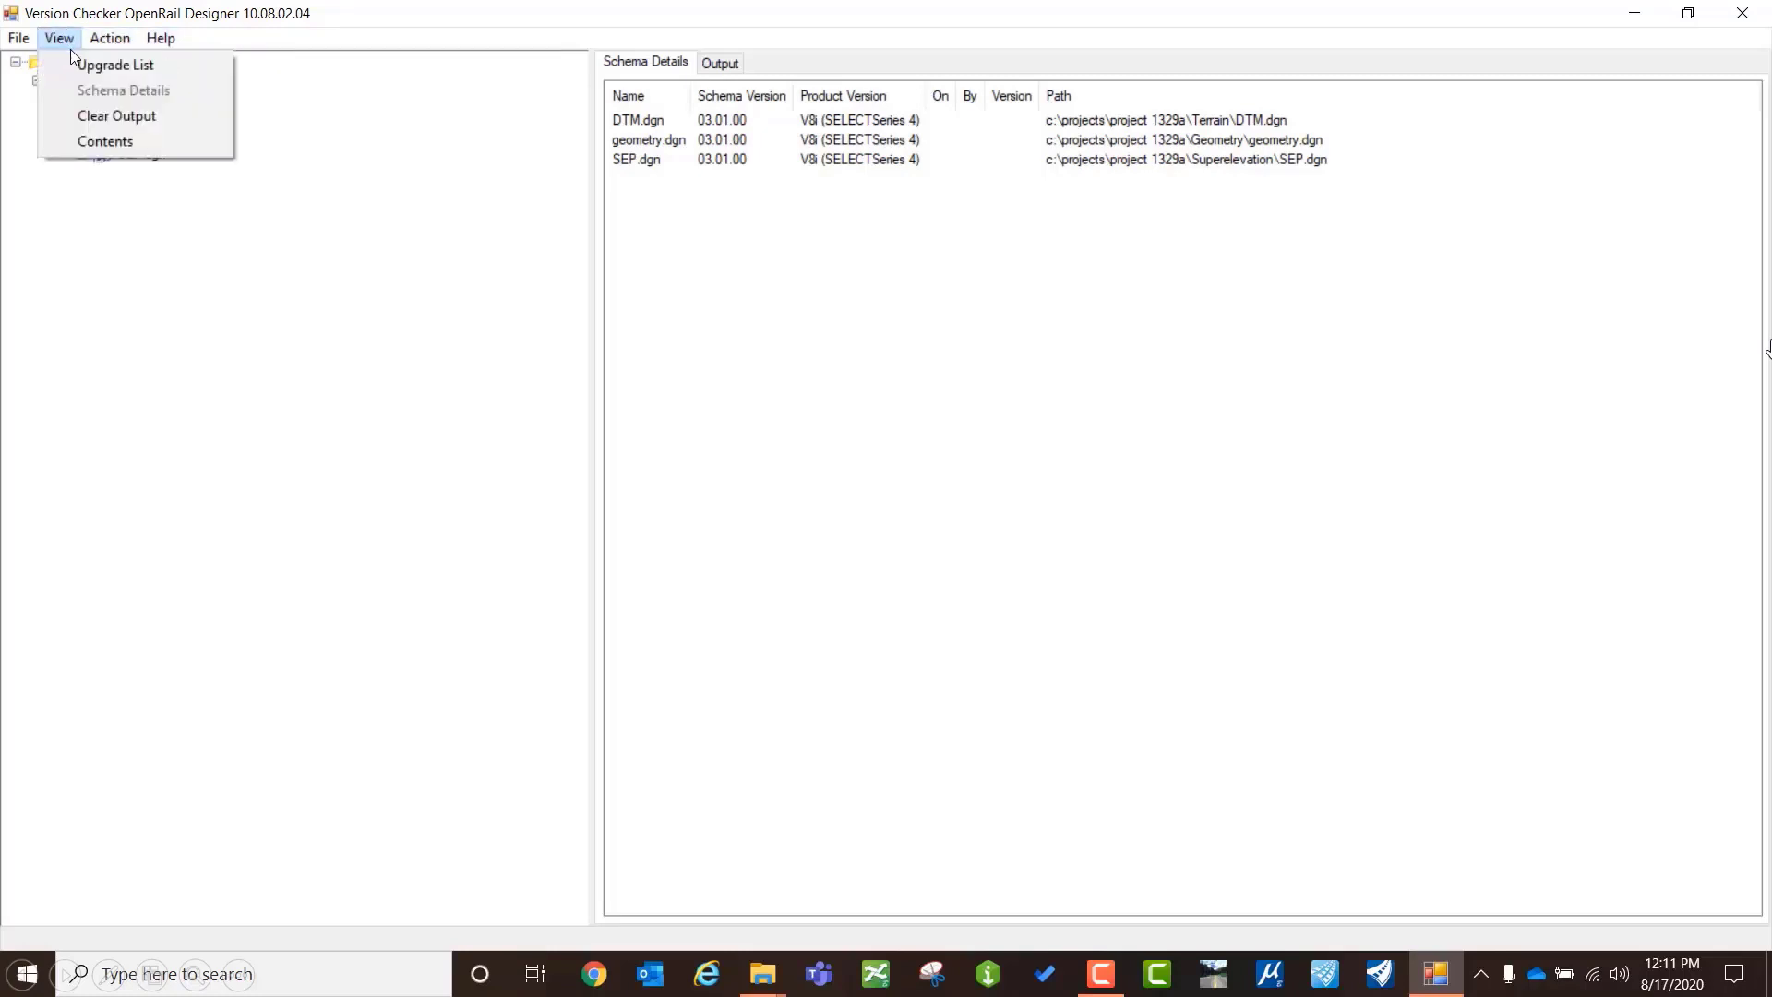
click(106, 63)
click(14, 62)
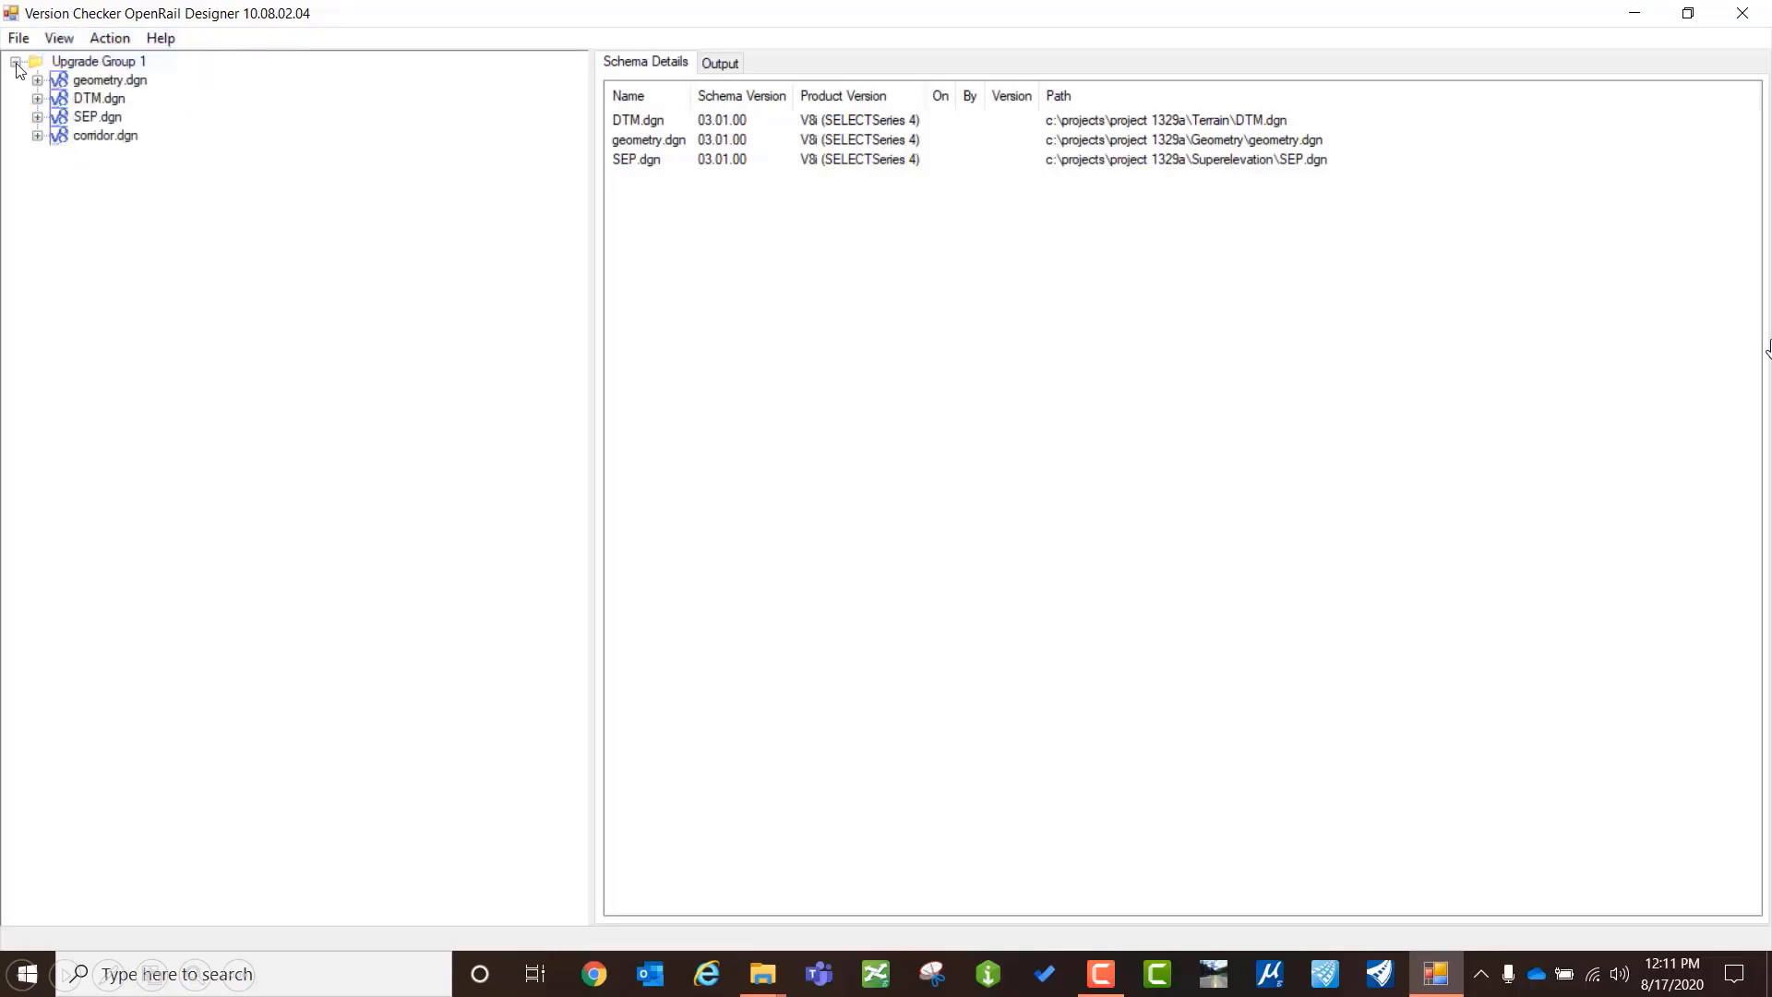
click(34, 64)
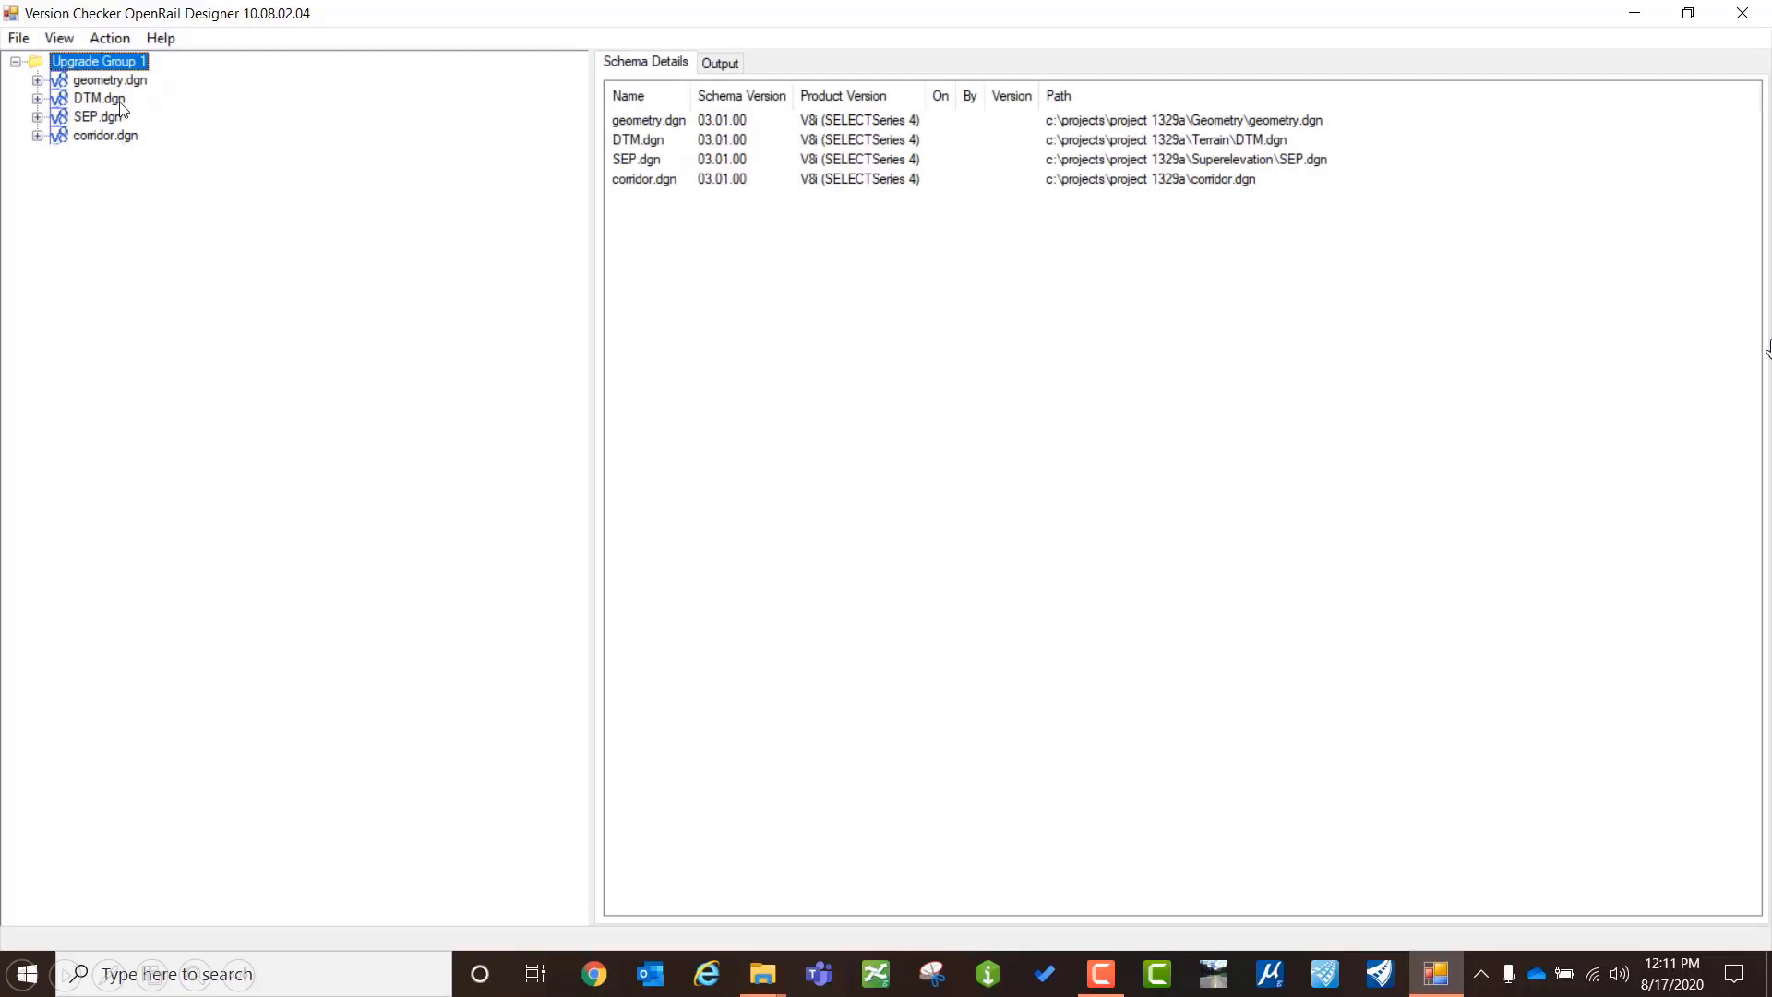
click(61, 38)
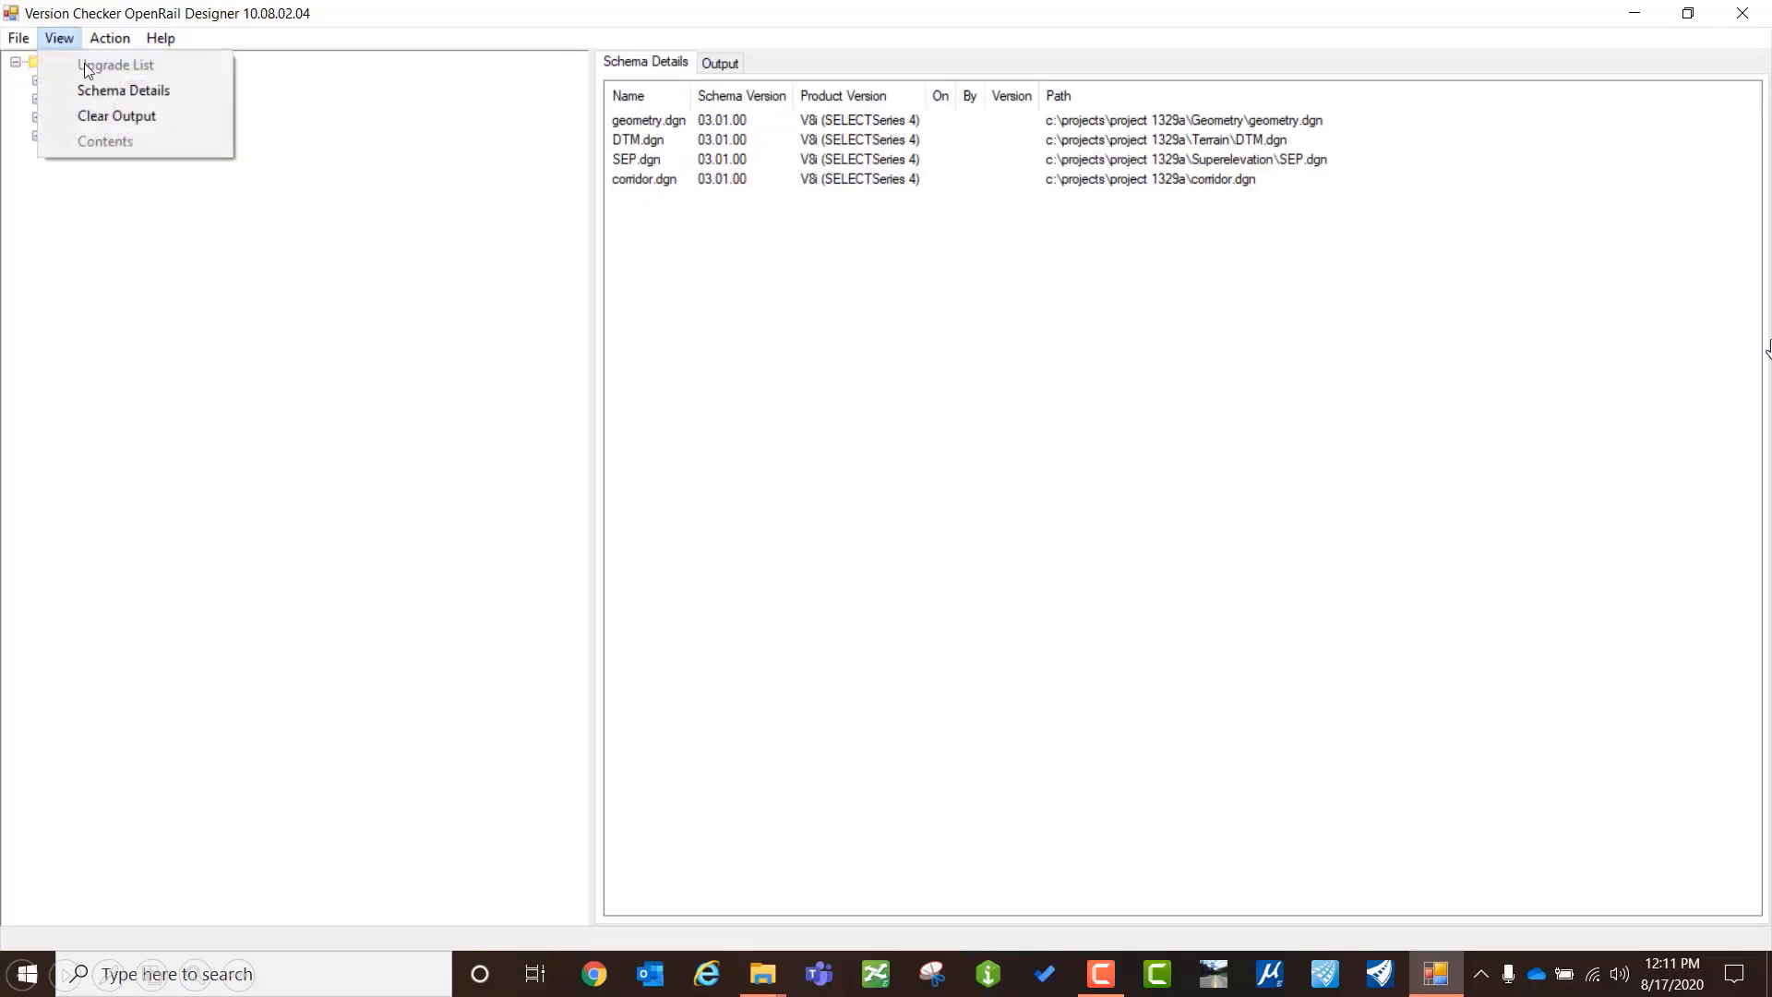
click(380, 44)
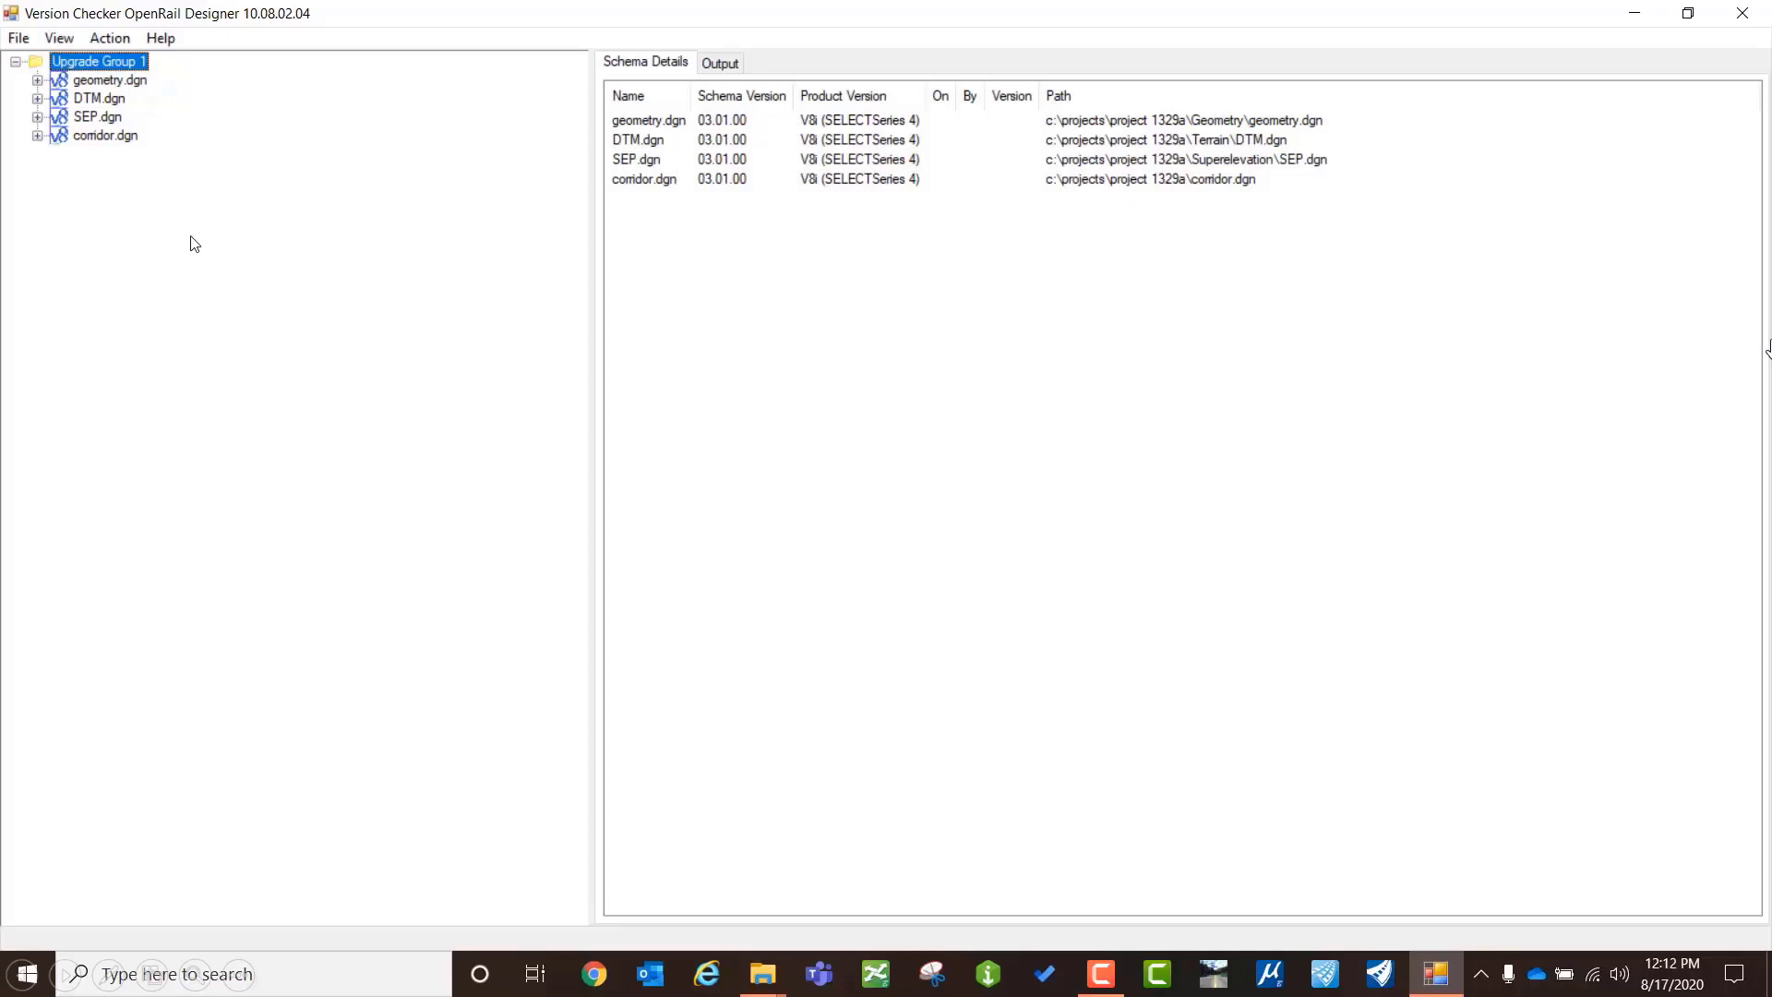
Step: Upgrade all files in the upgrade list and close the Version Checker
click(105, 40)
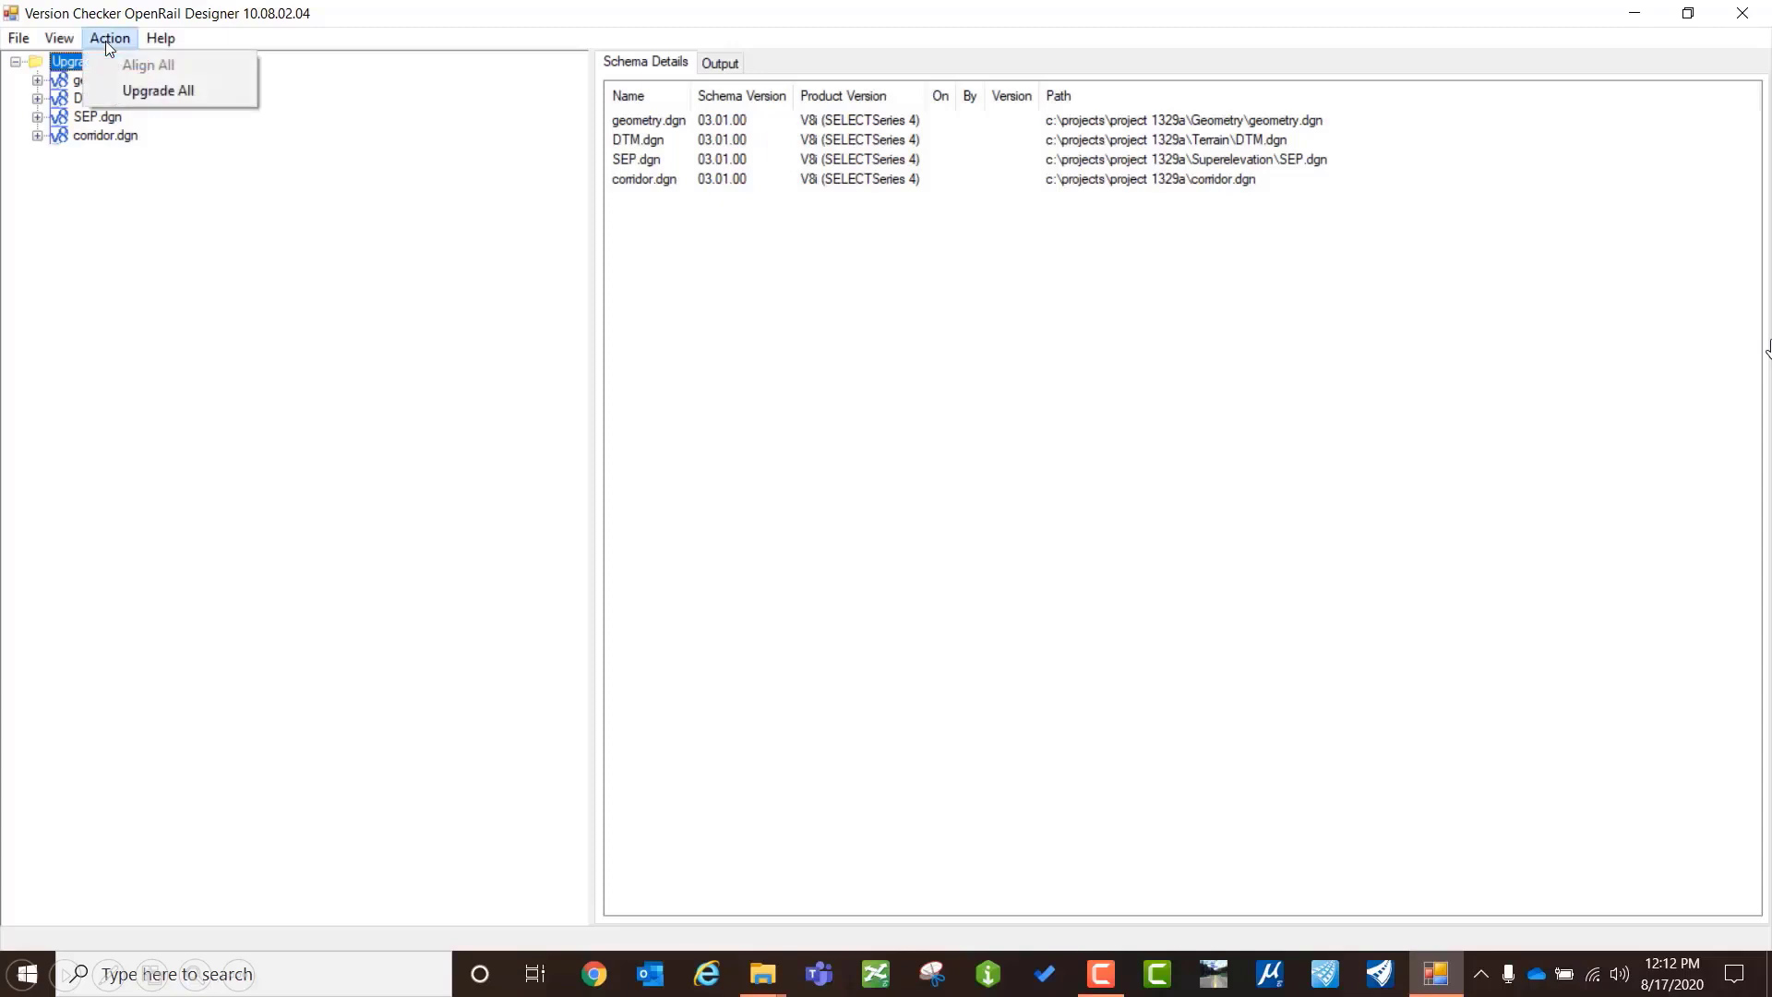
click(159, 92)
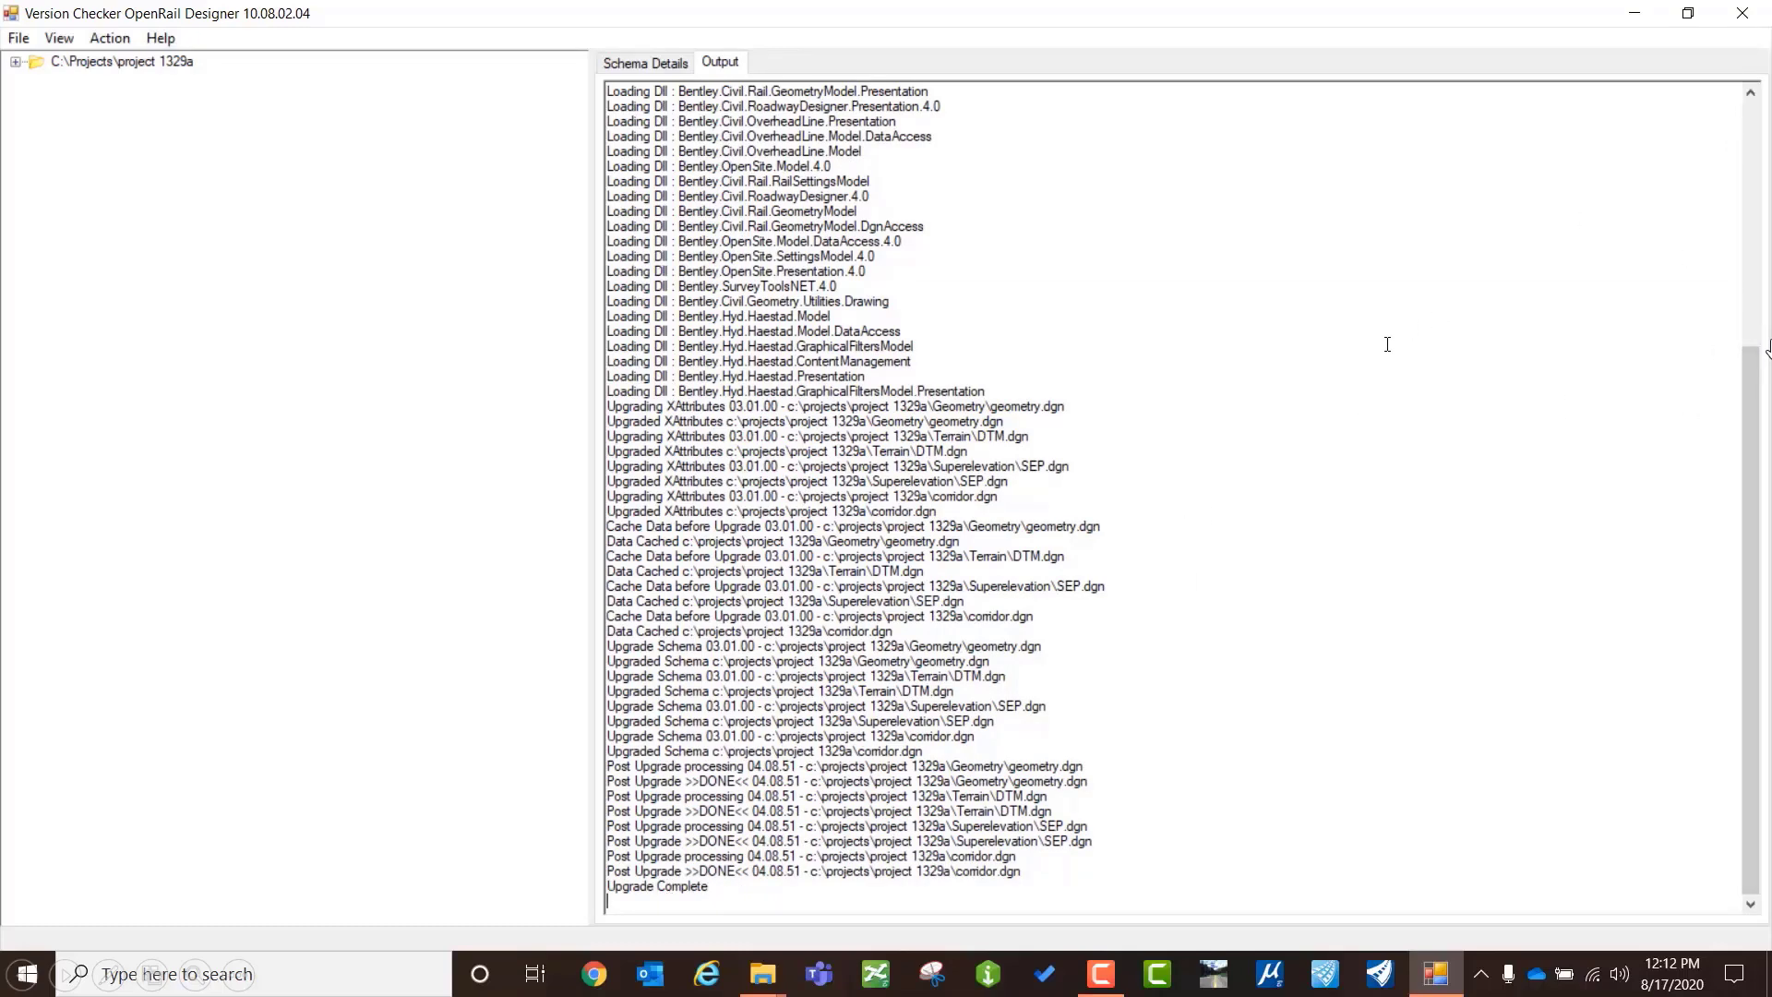
click(1742, 13)
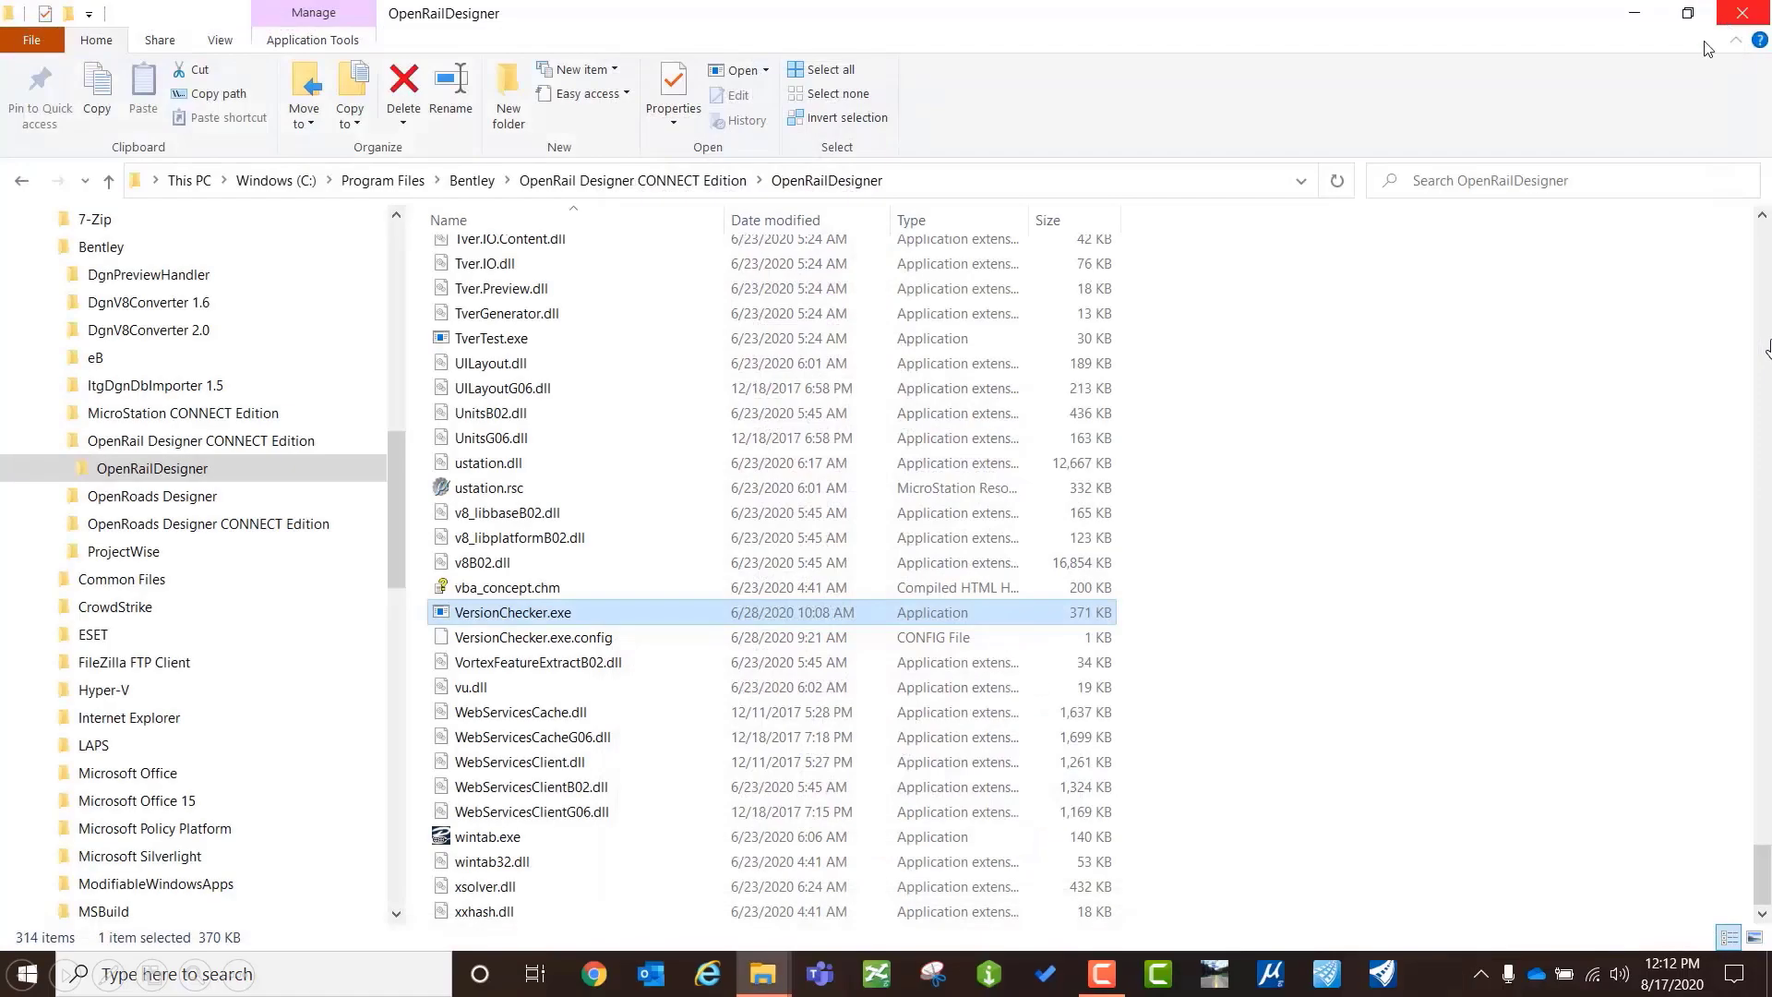
Step: Switch to the Projects folder in File Explorer, inspect the backup project 1329a.zip, and reopen the project 1329a folder
key(alt+Tab)
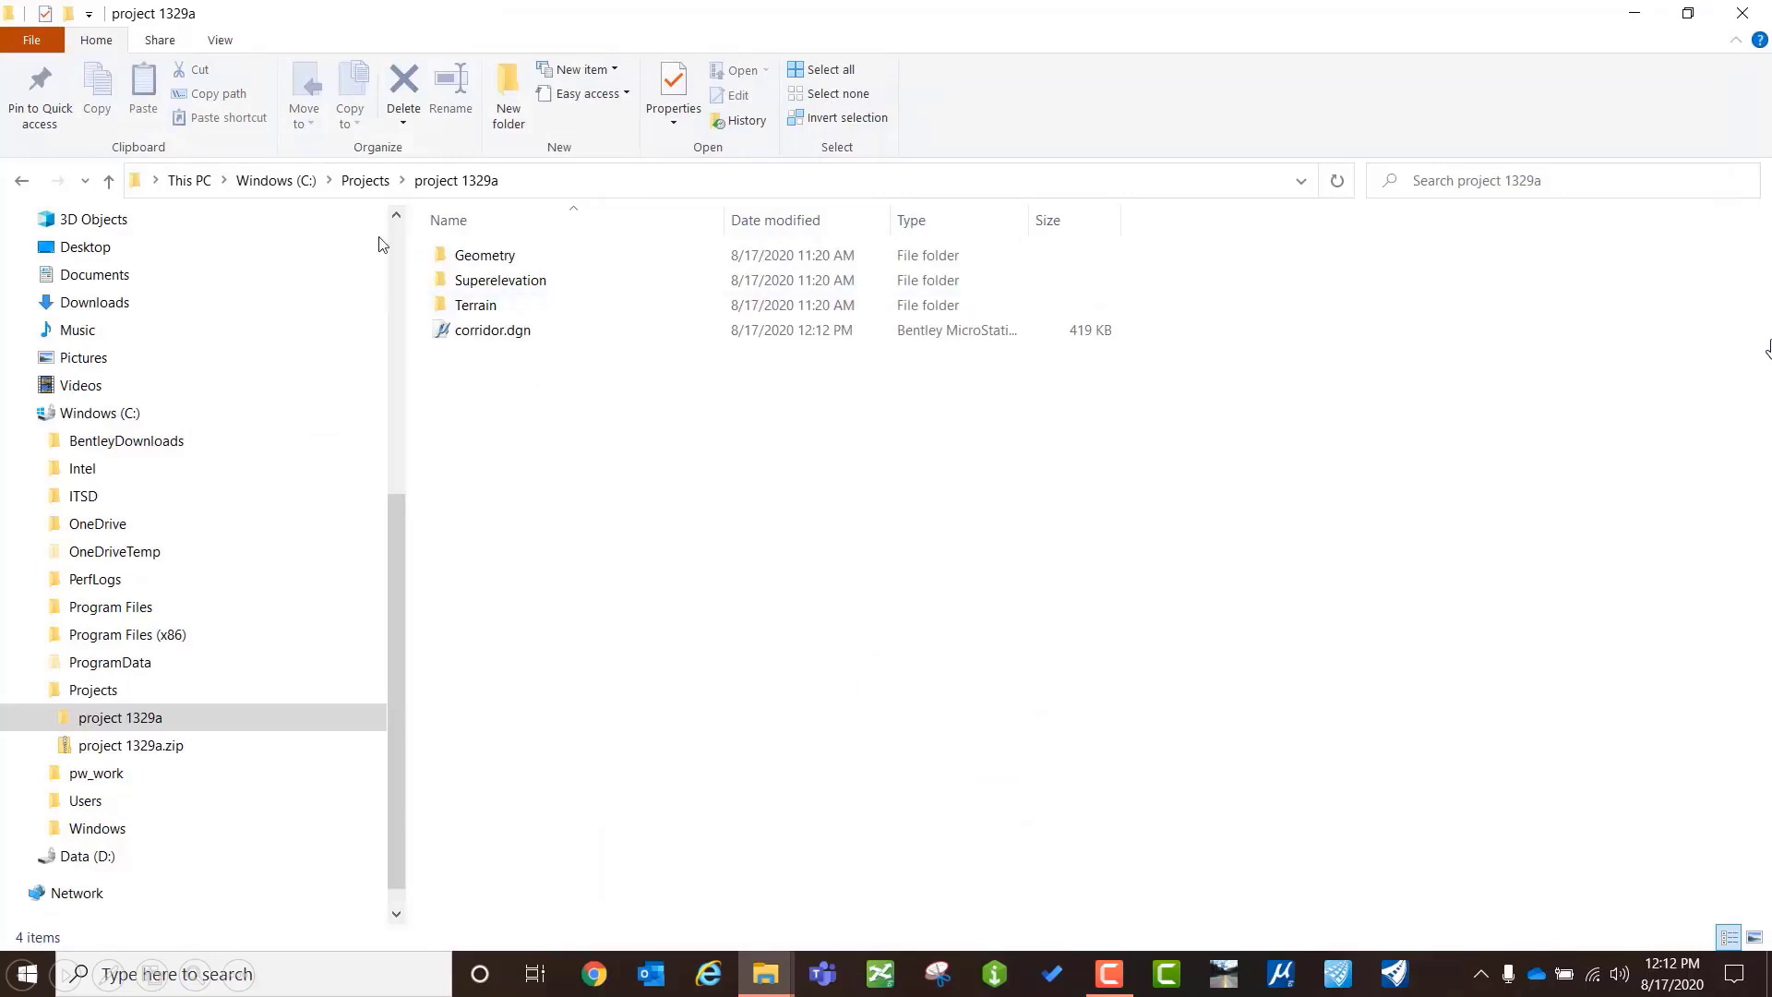
click(366, 181)
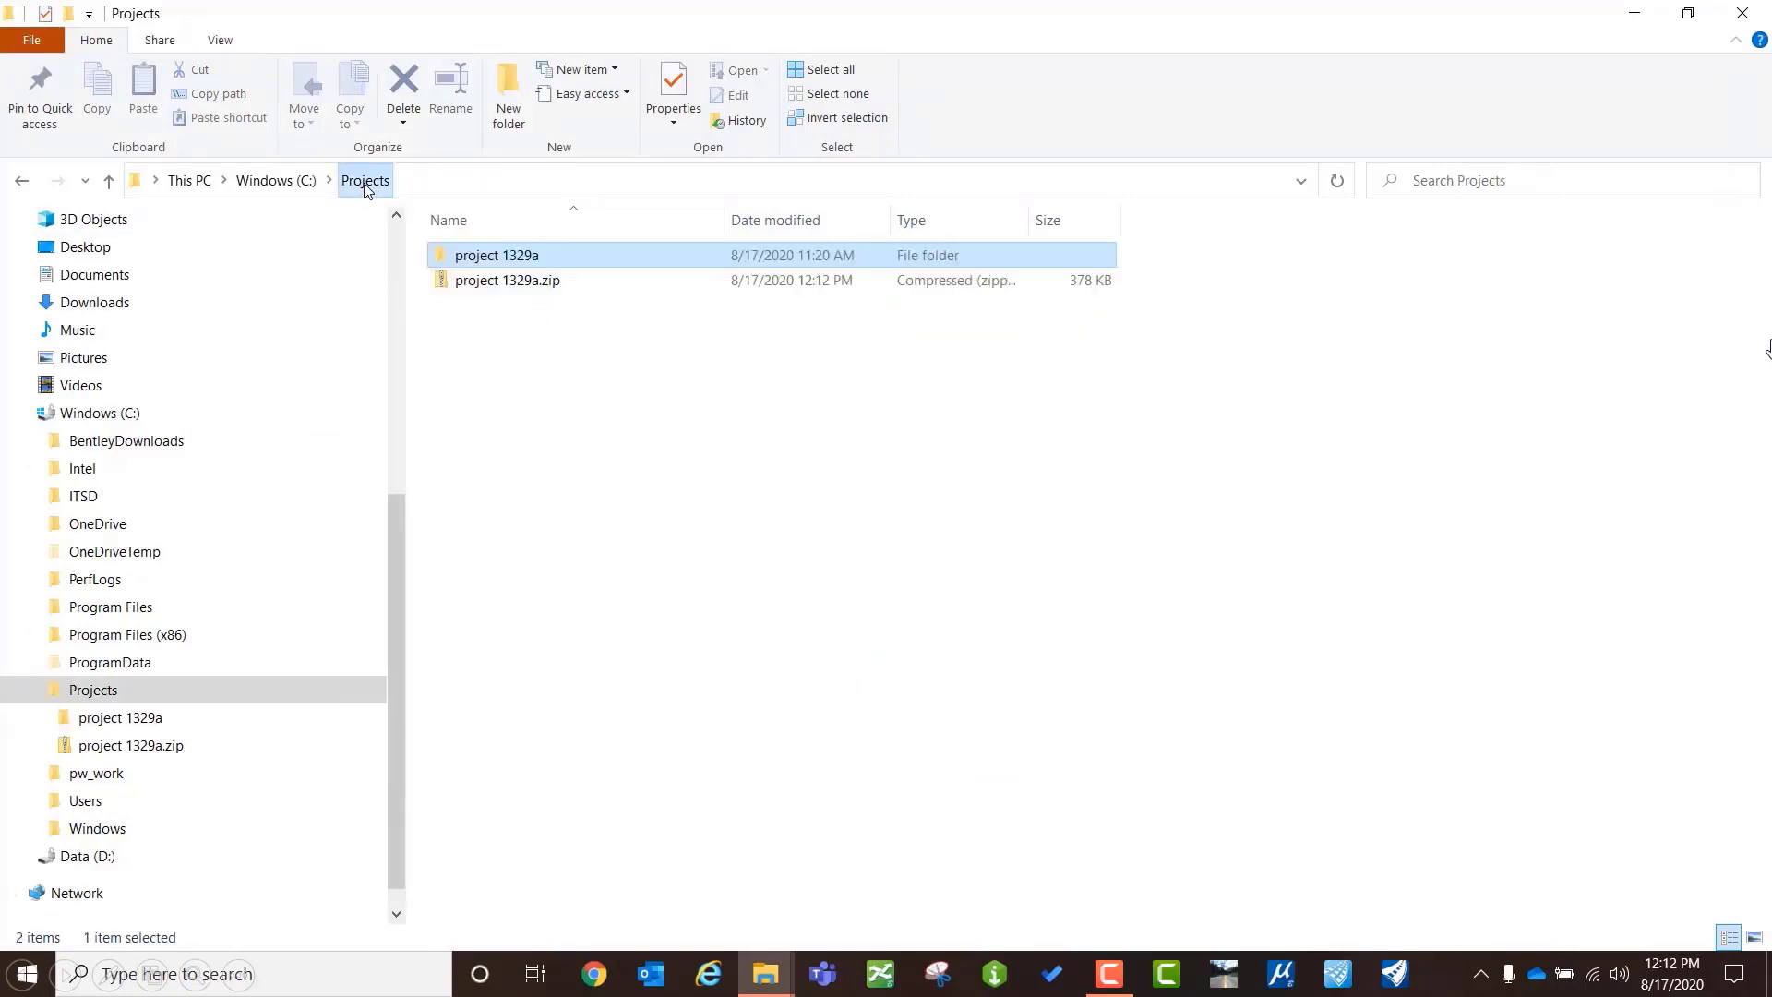
click(513, 285)
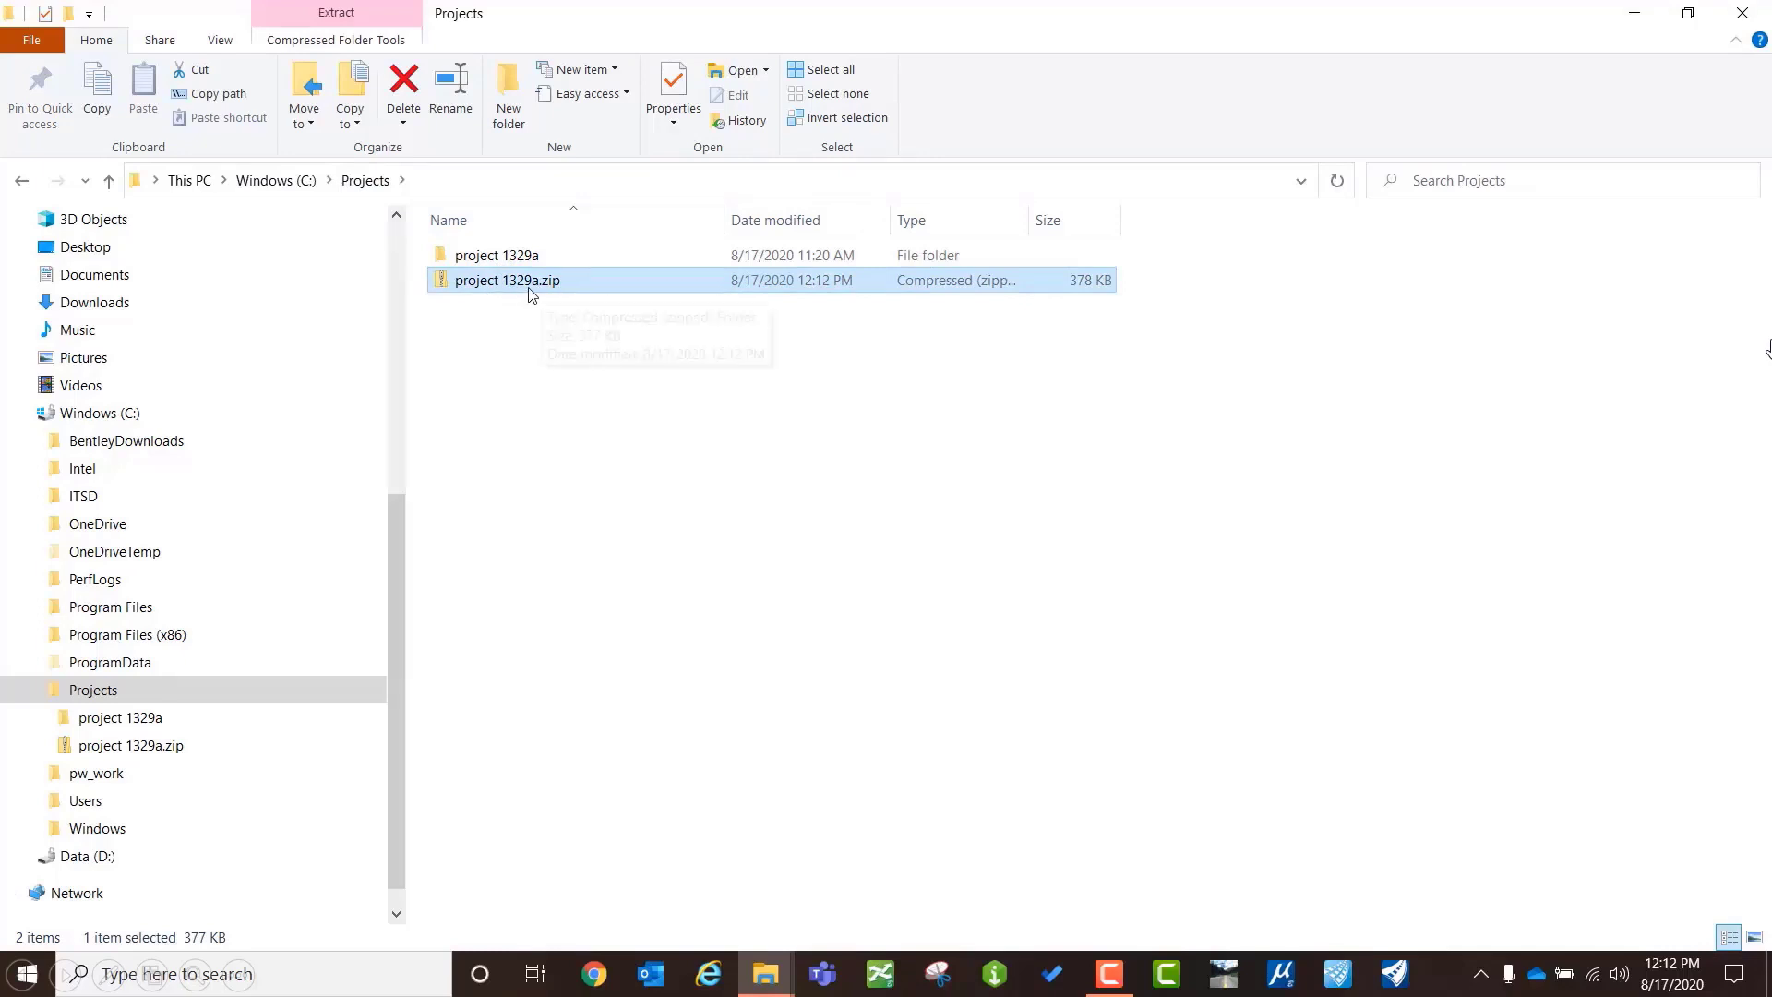
double_click(527, 290)
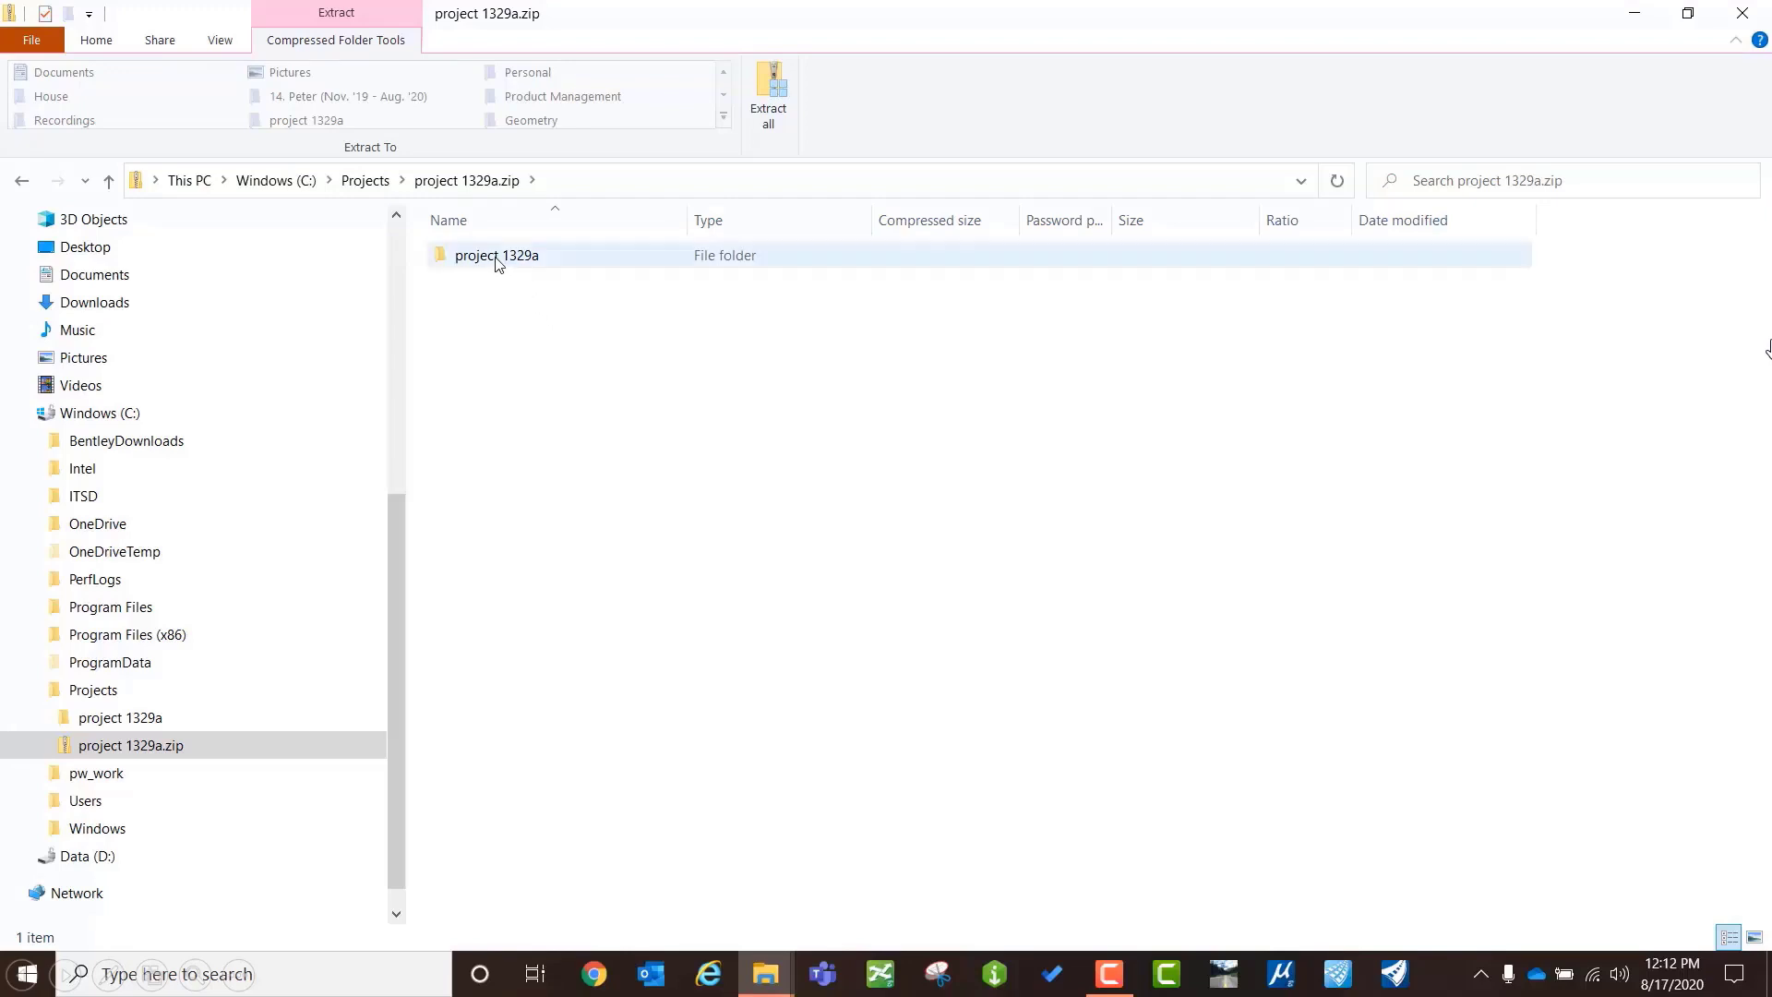
click(376, 185)
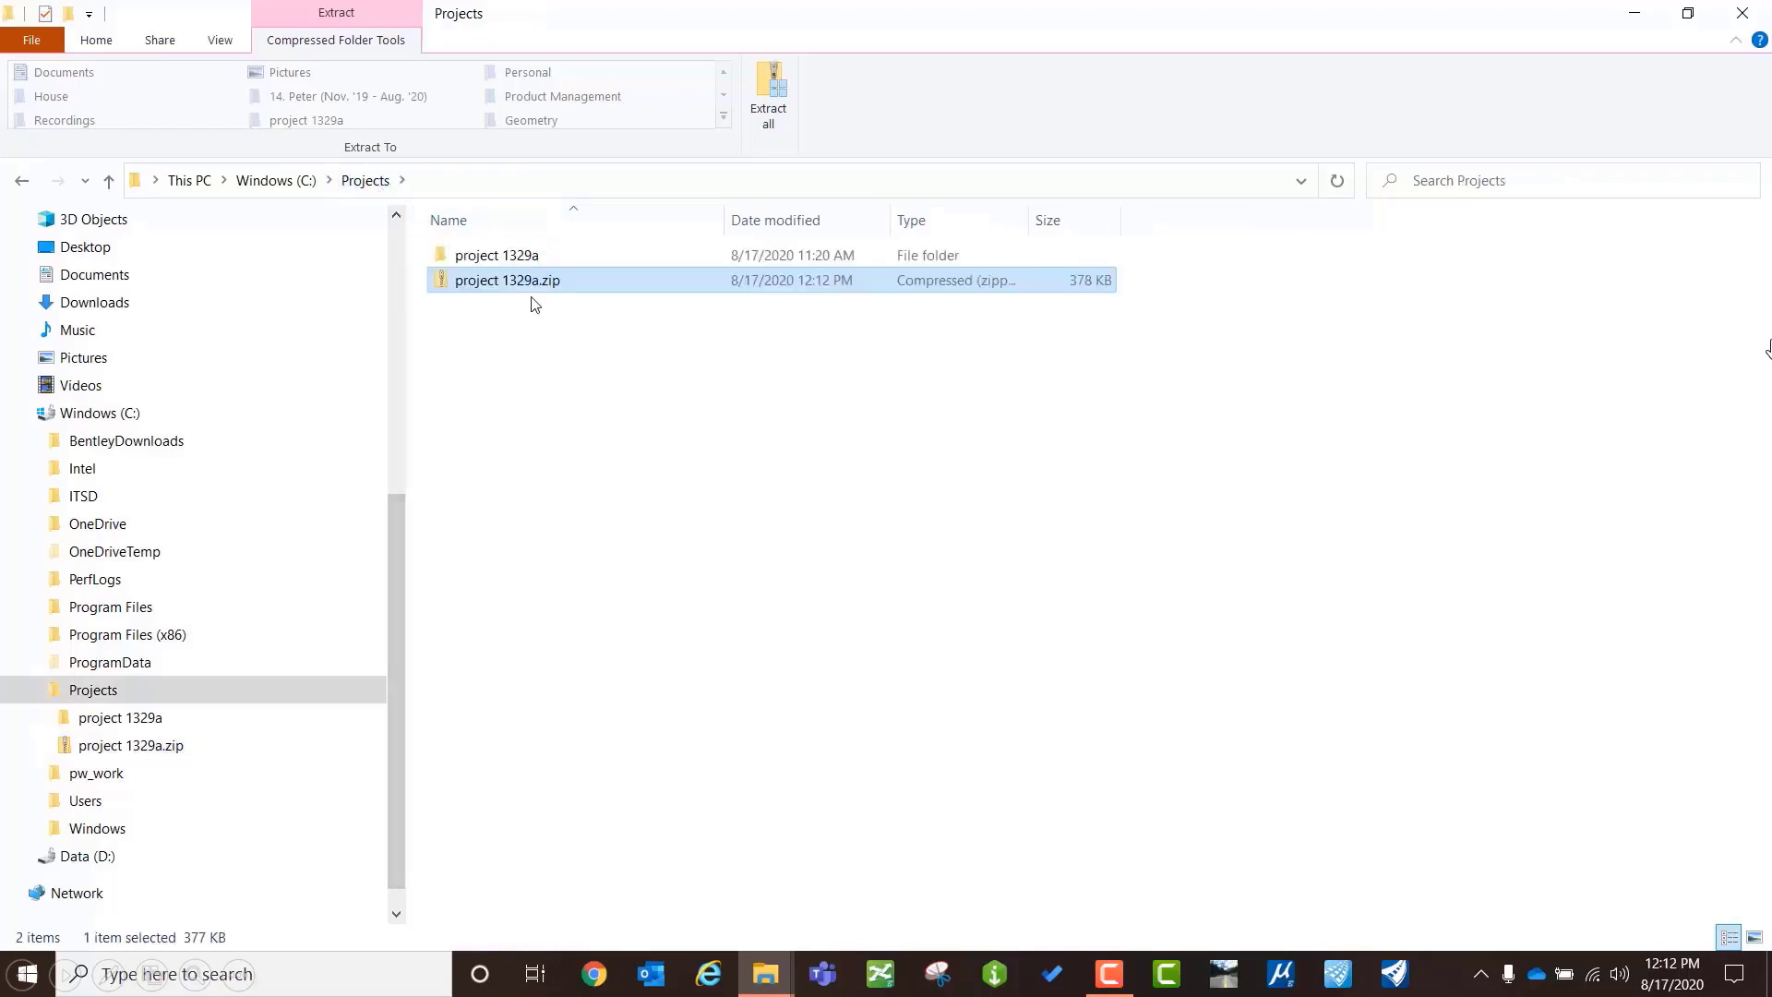
click(542, 379)
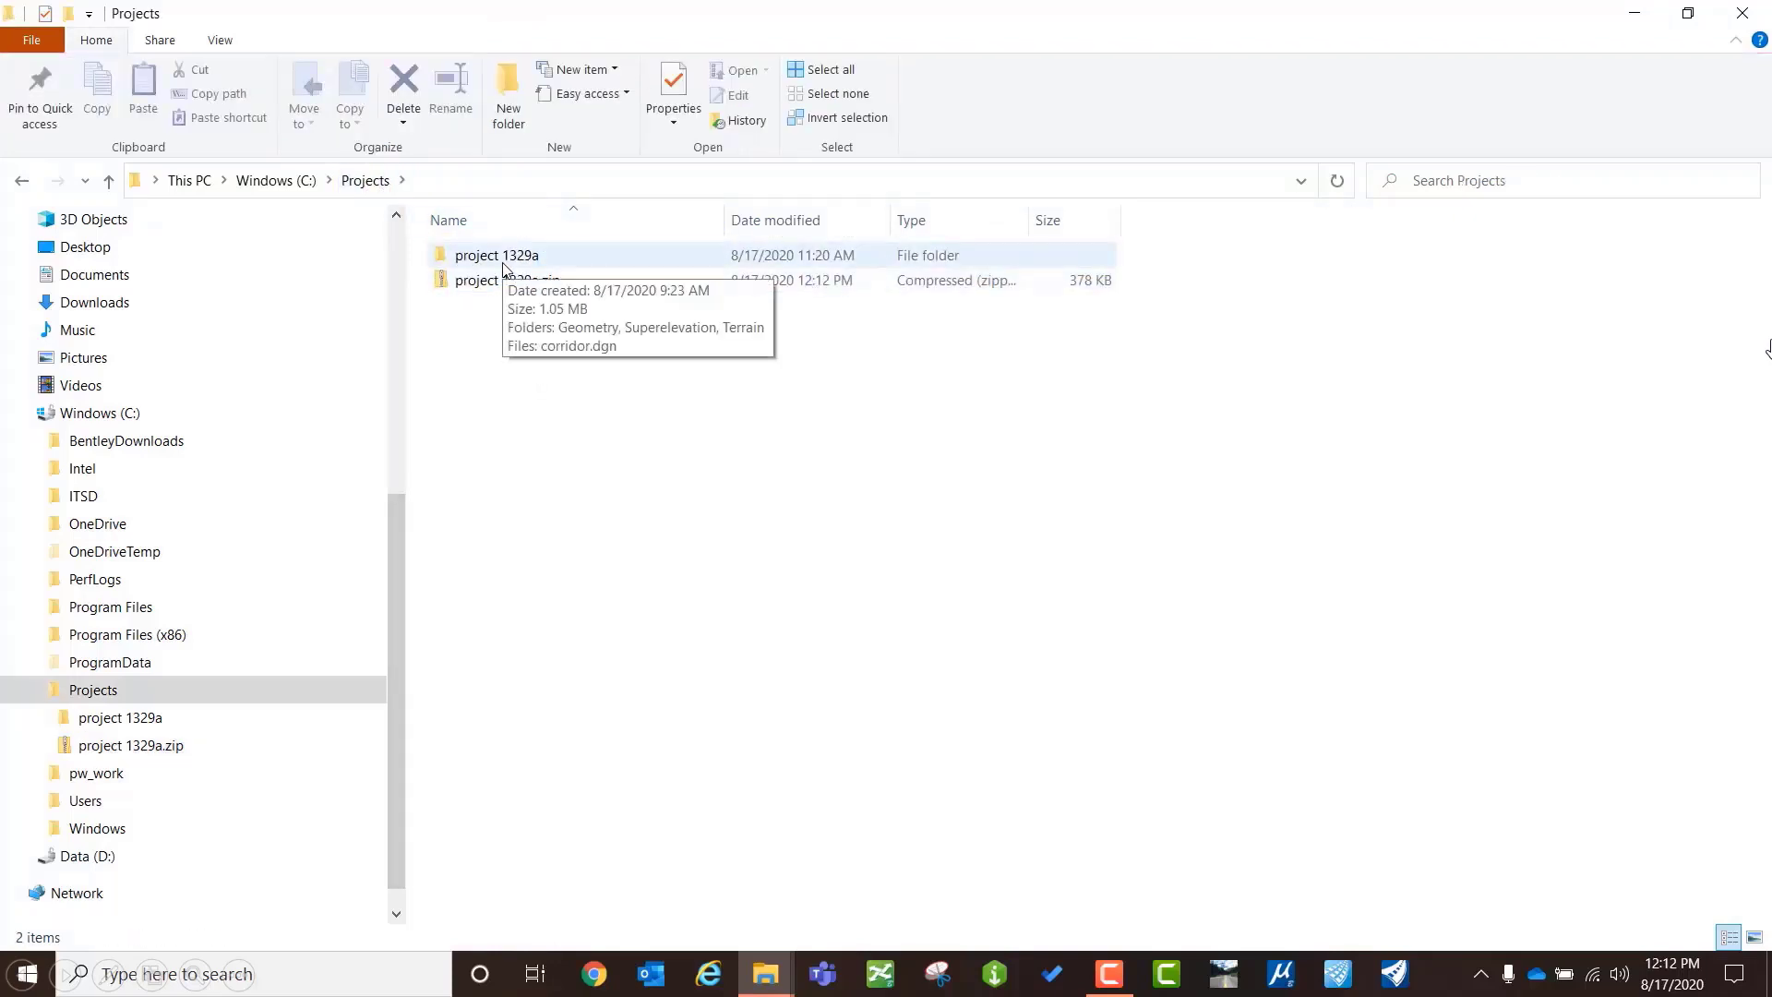
double_click(503, 263)
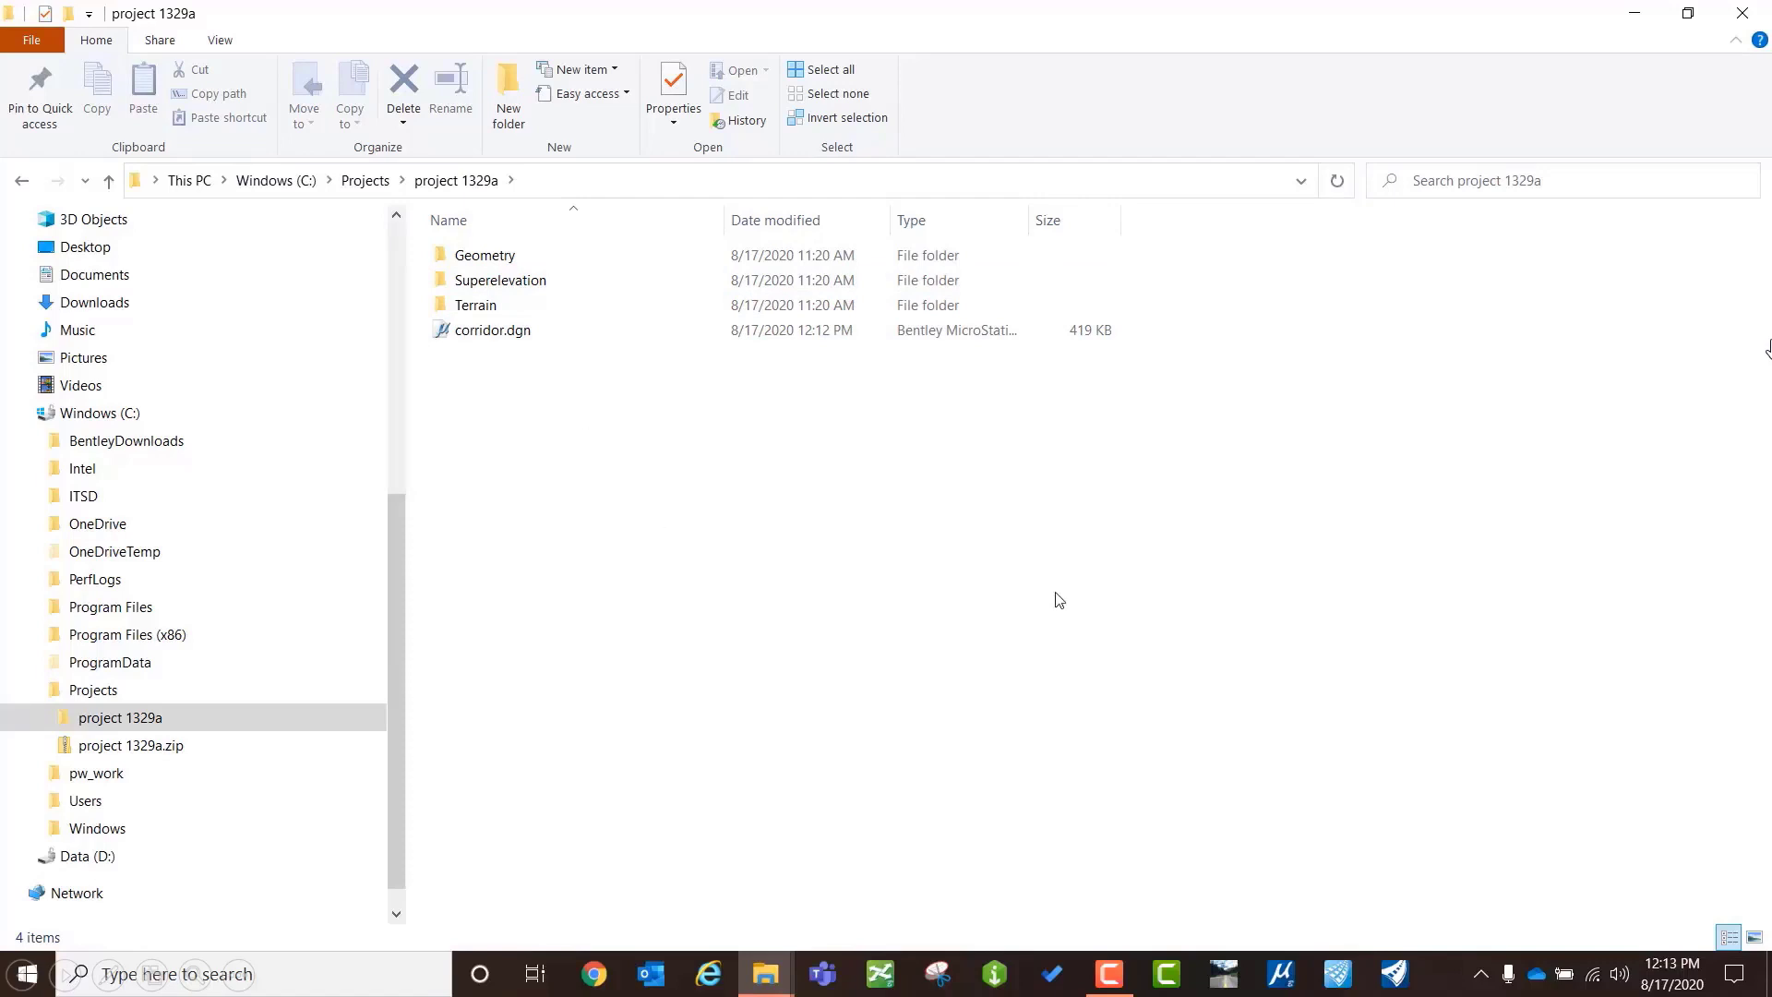
Step: Switch to OpenRail Designer and open geometry.dgn from project 1329a's Geometry folder using the active Training and Examples WorkSpace and Training-Imperial WorkSet
click(1338, 976)
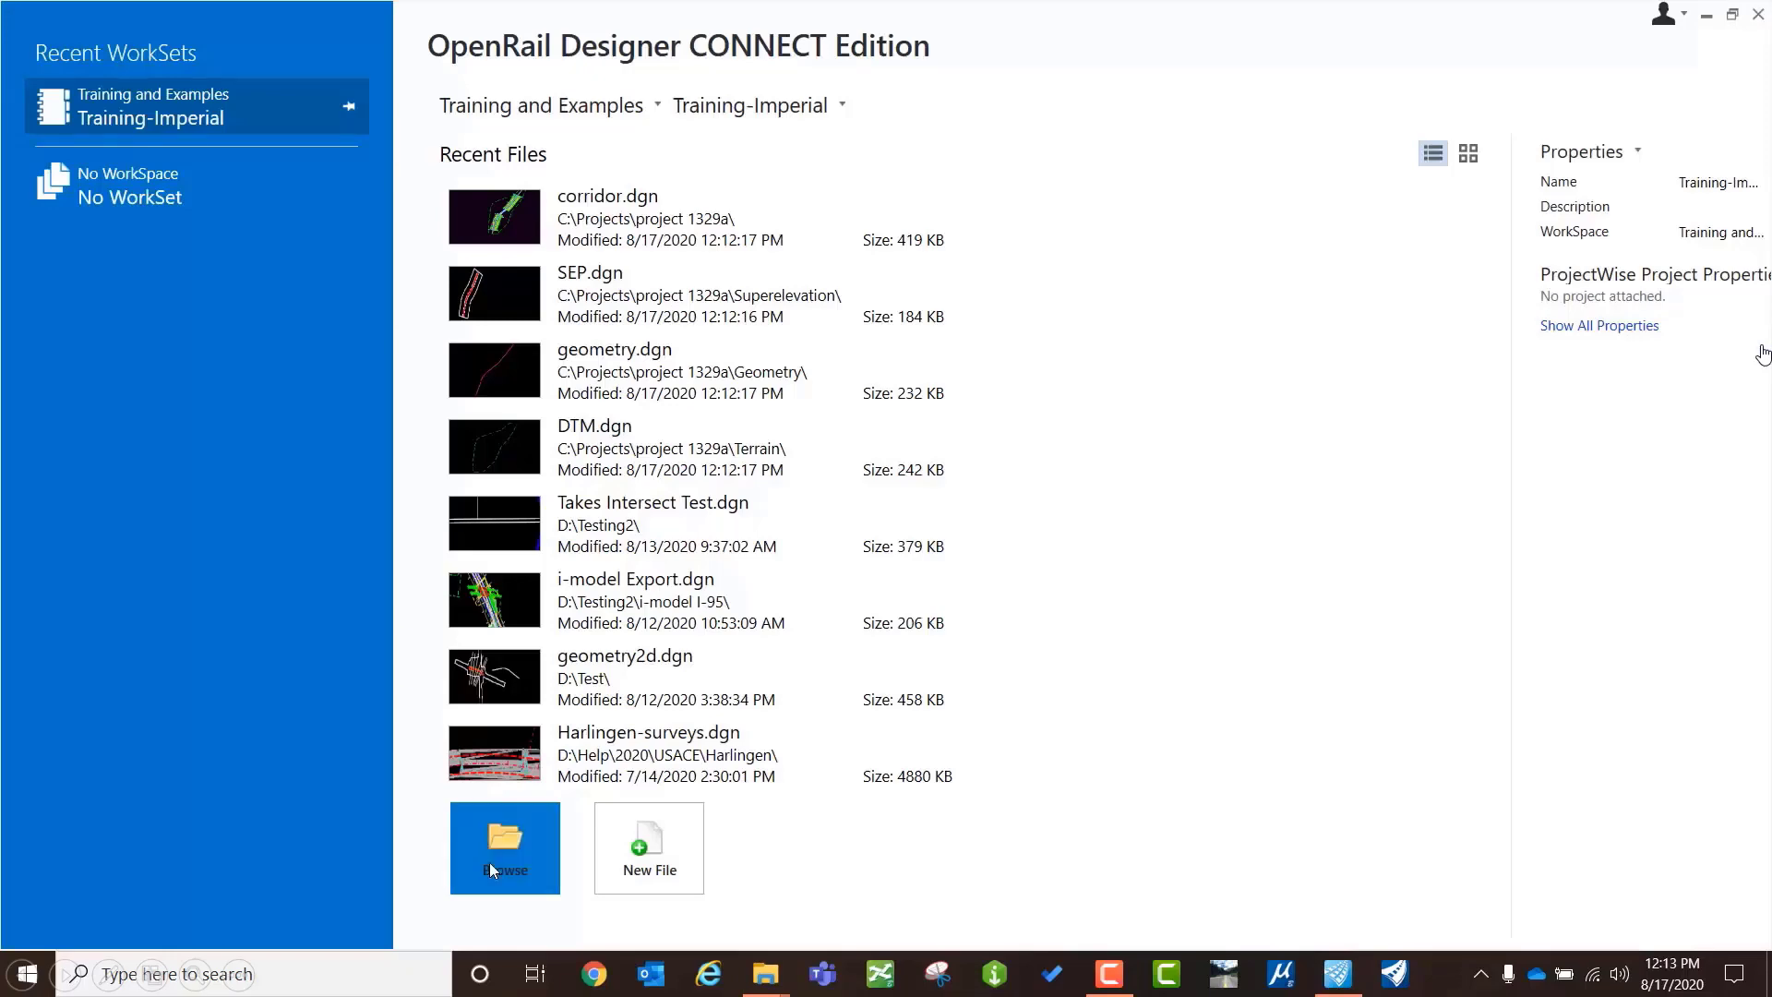
click(521, 835)
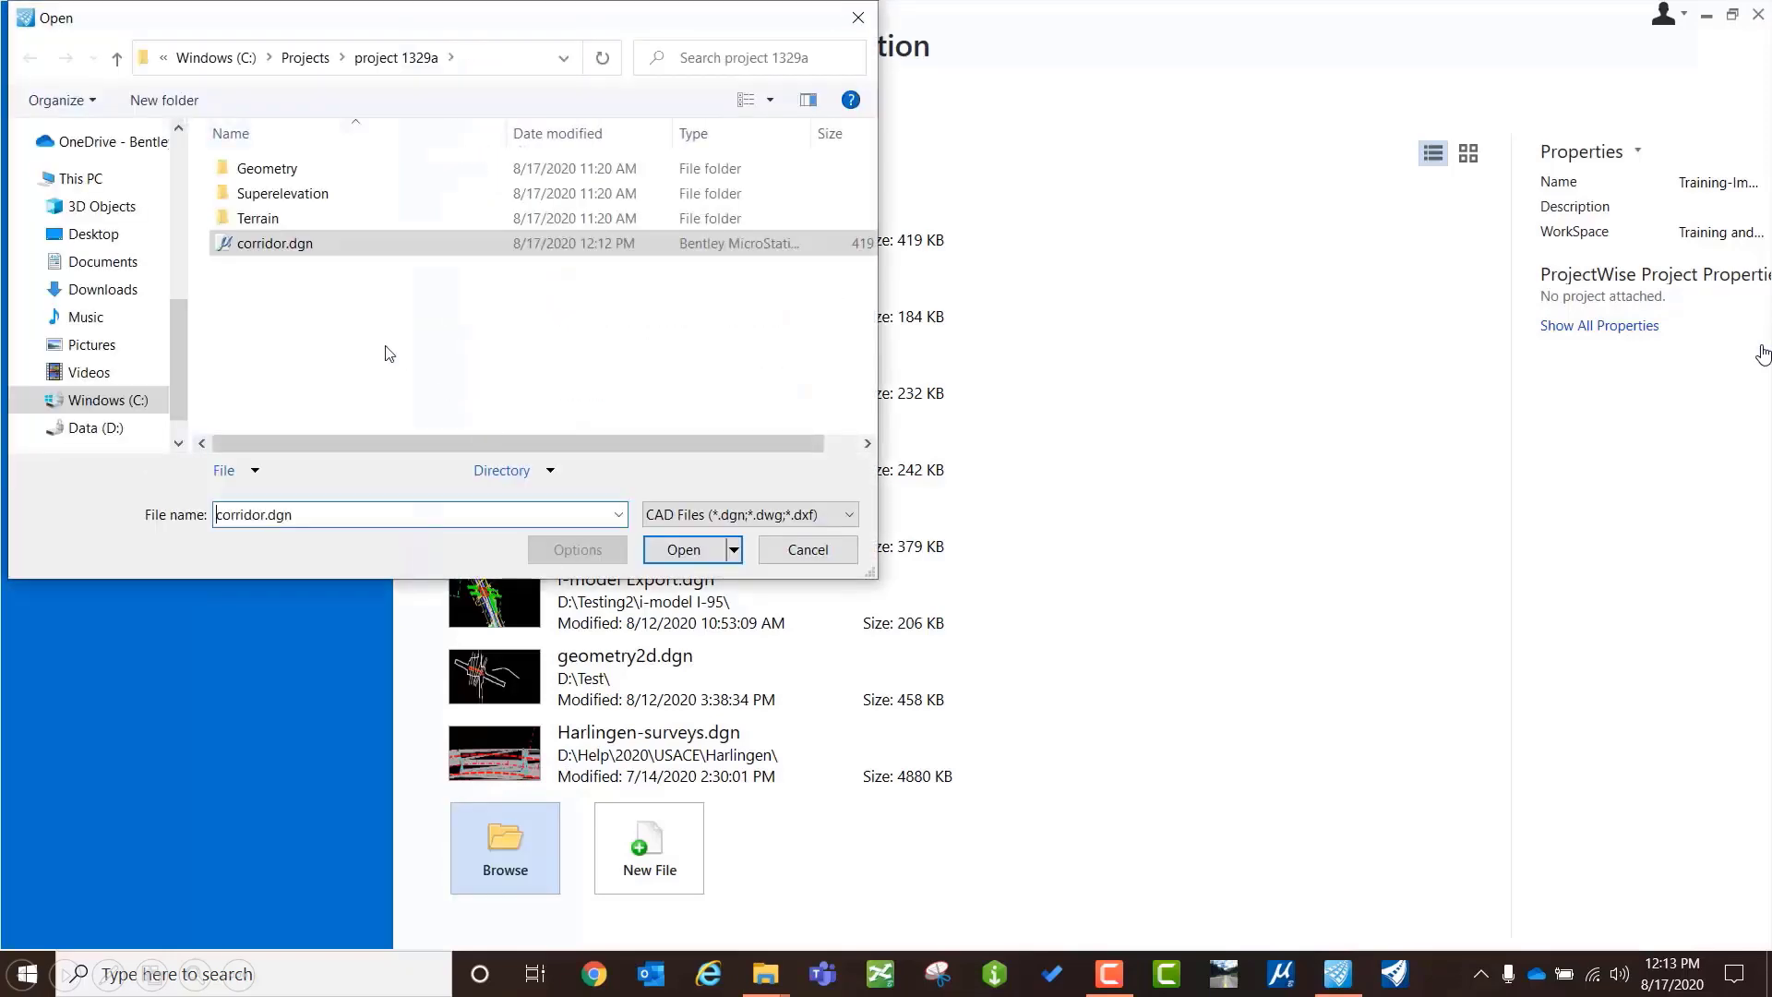
double_click(274, 169)
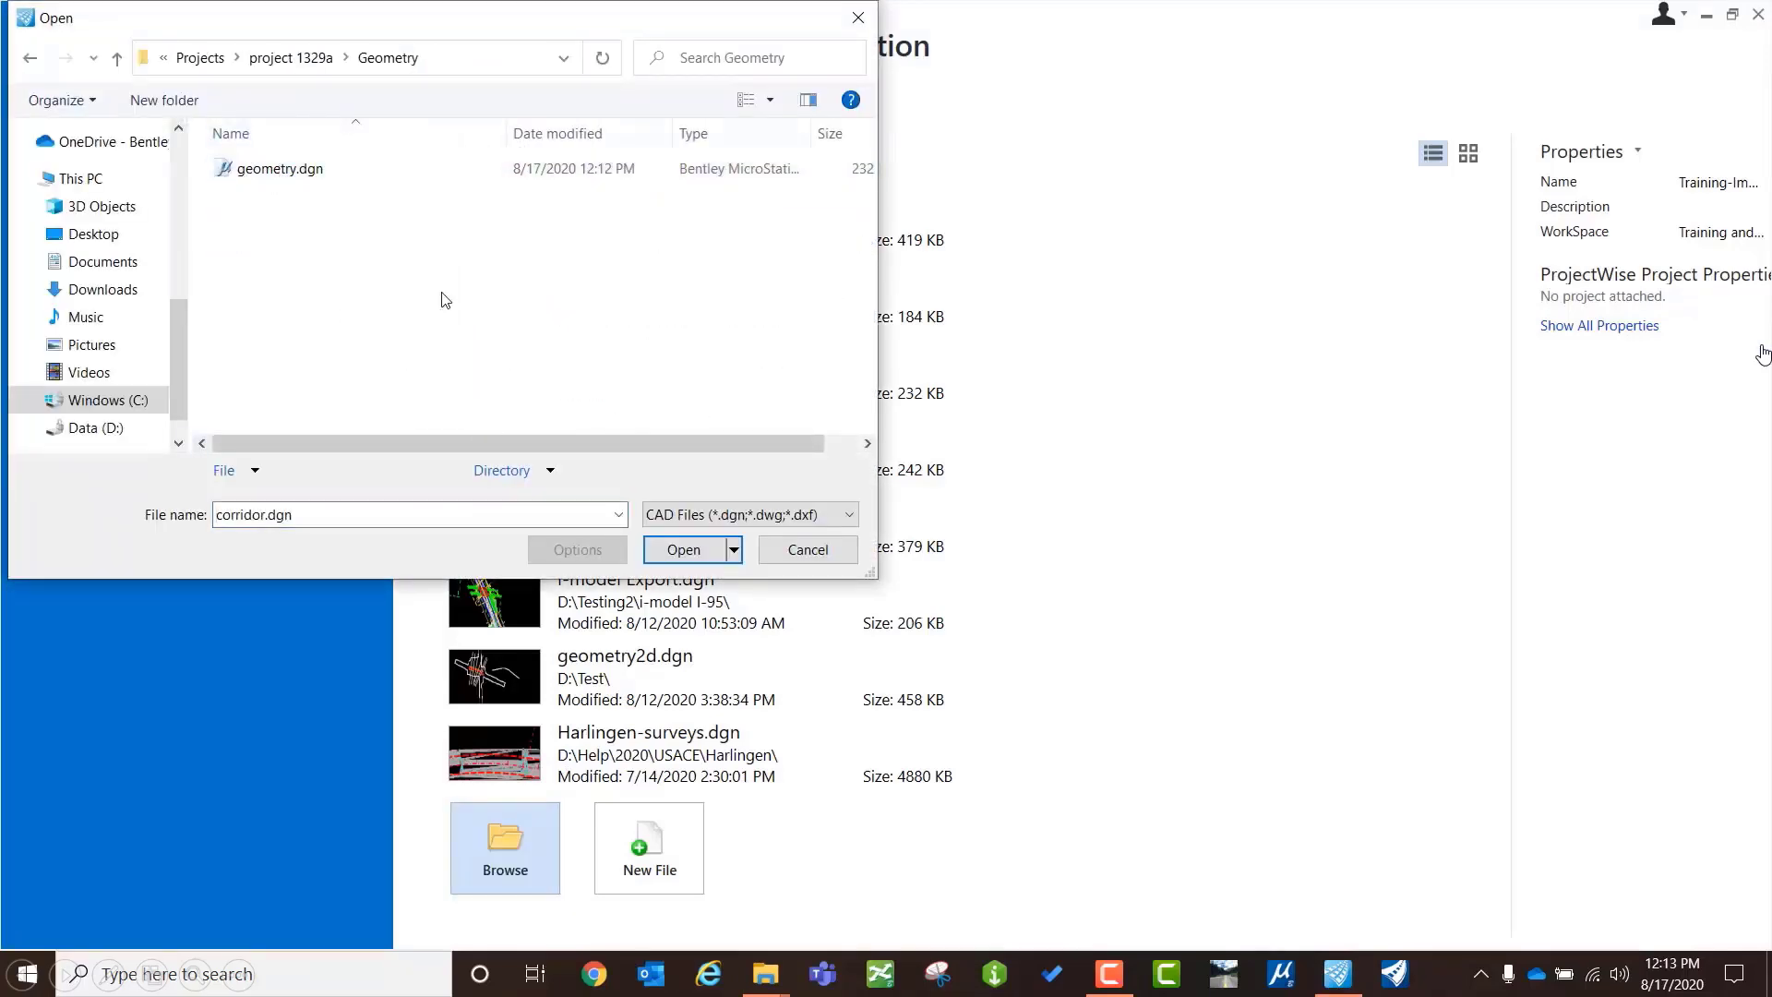
click(295, 180)
click(683, 552)
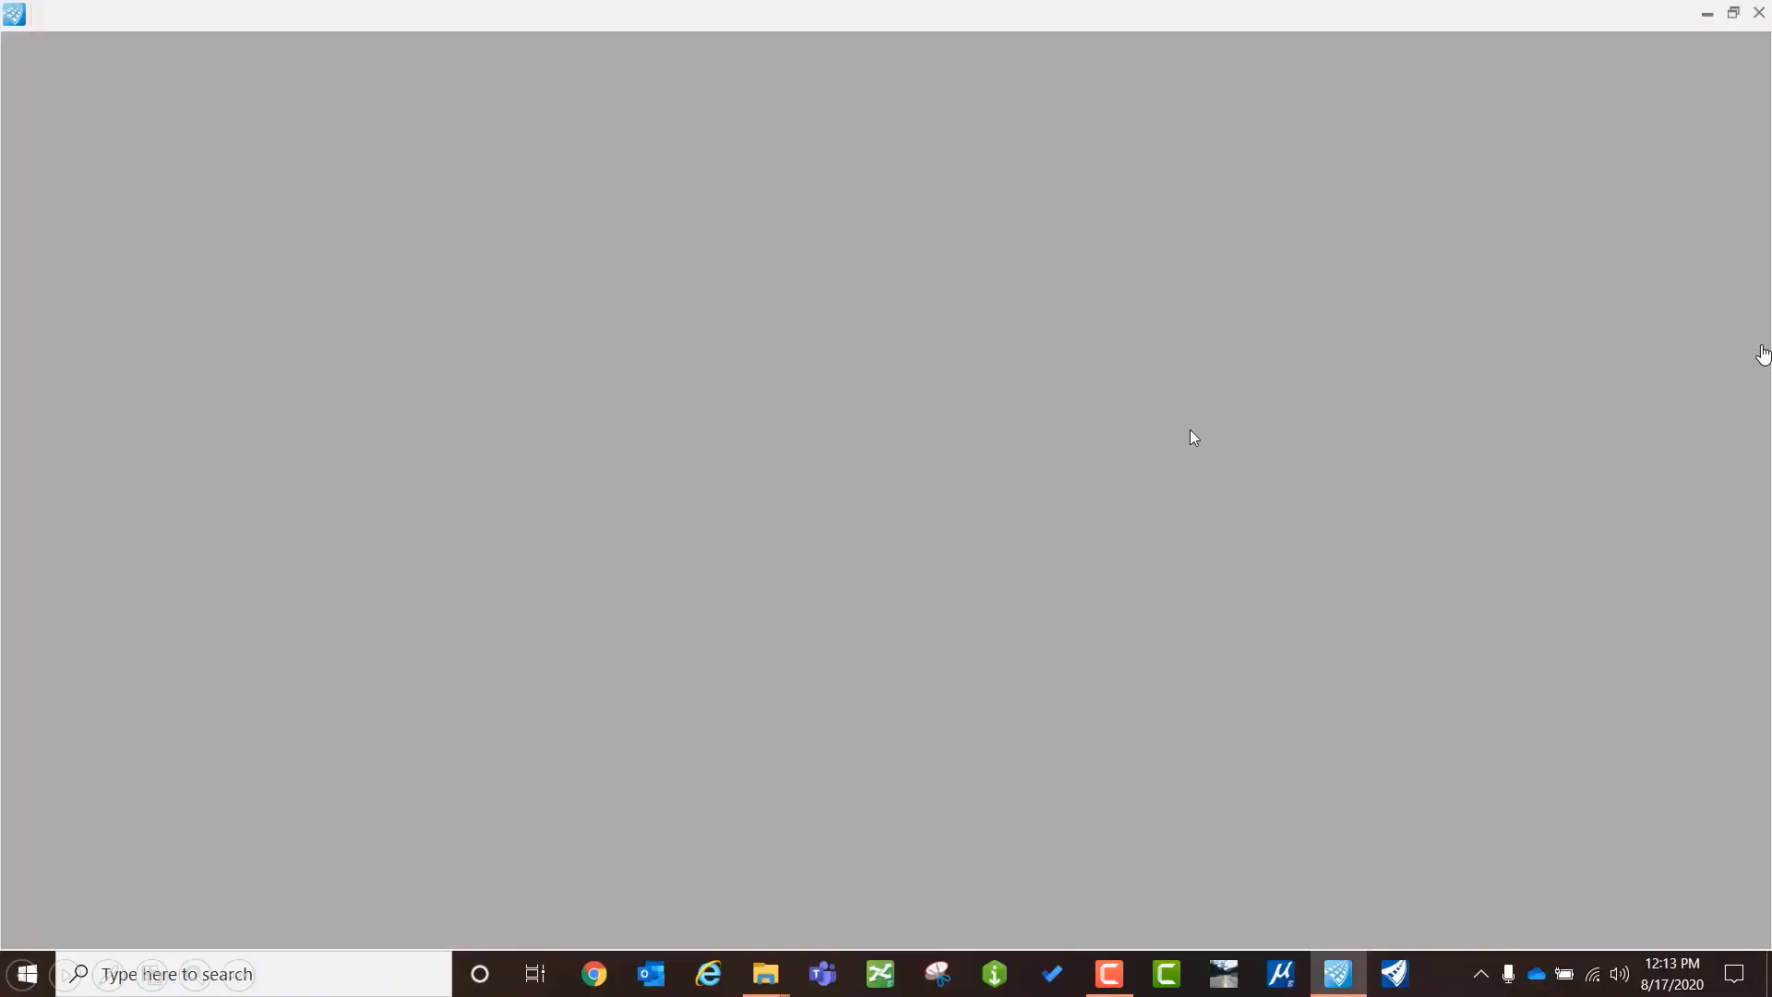
drag(1141, 282, 1057, 250)
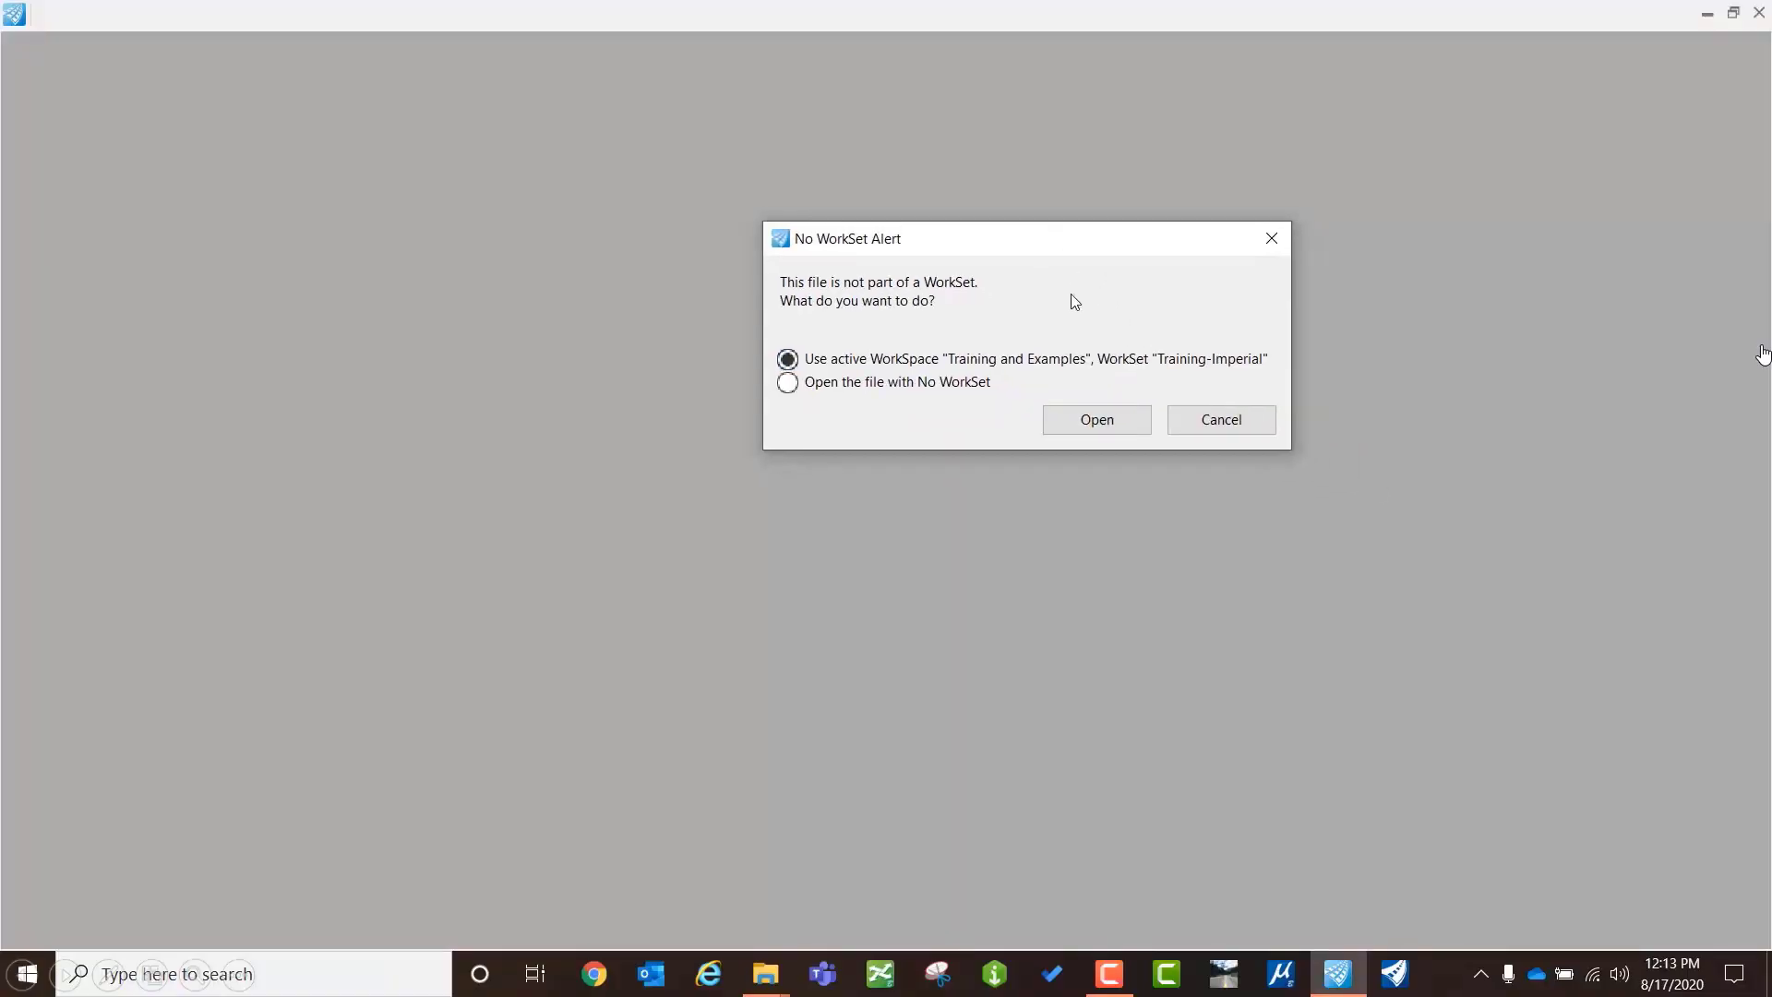
click(1097, 423)
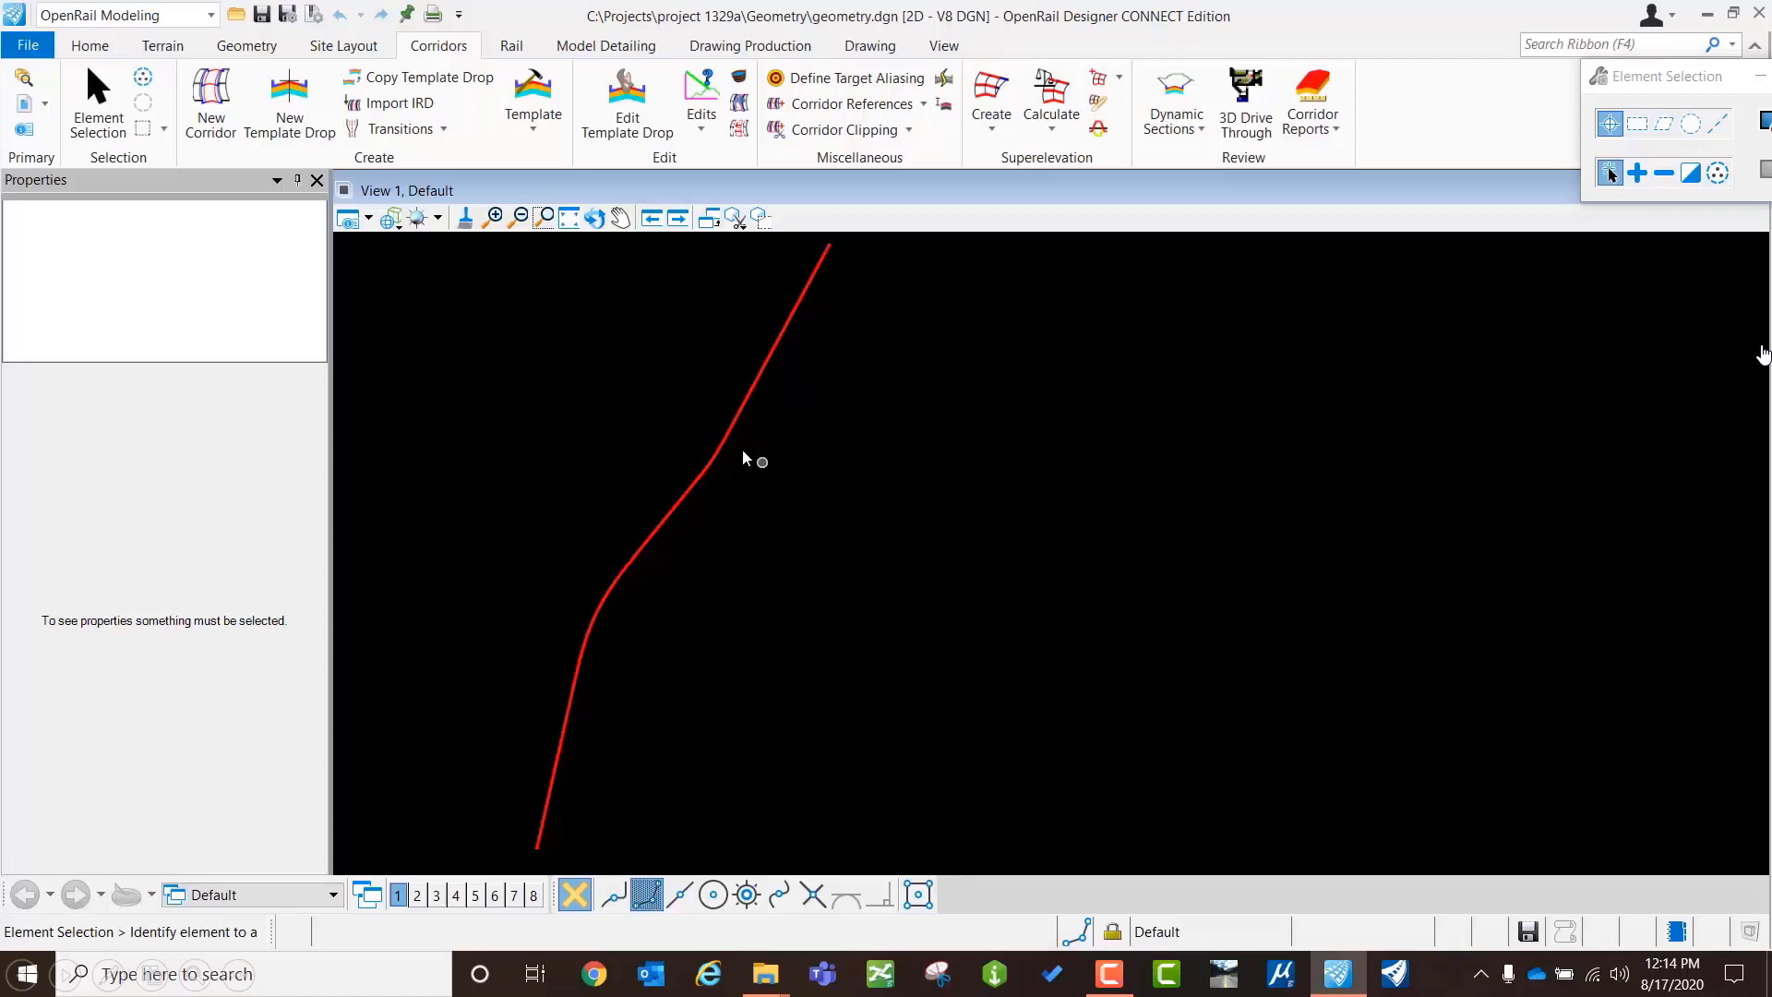
Step: Inspect the feature definition of the red centerline in its element properties, and clear the selection
click(750, 393)
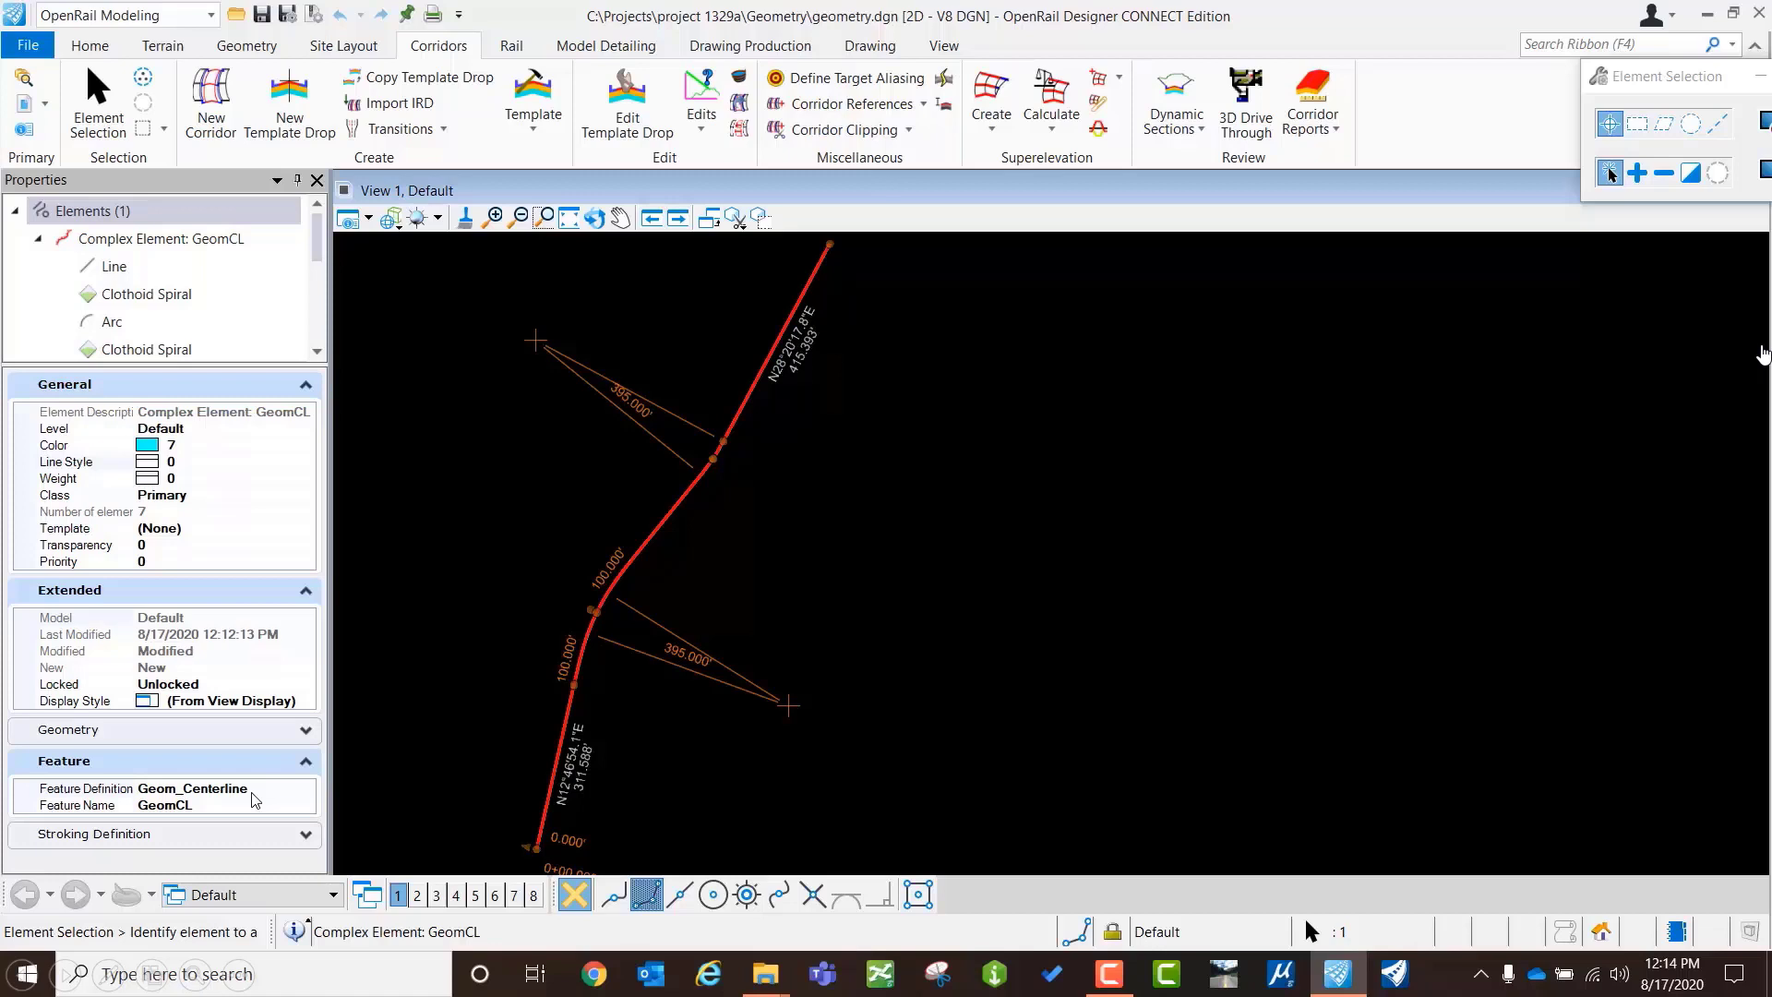
click(778, 602)
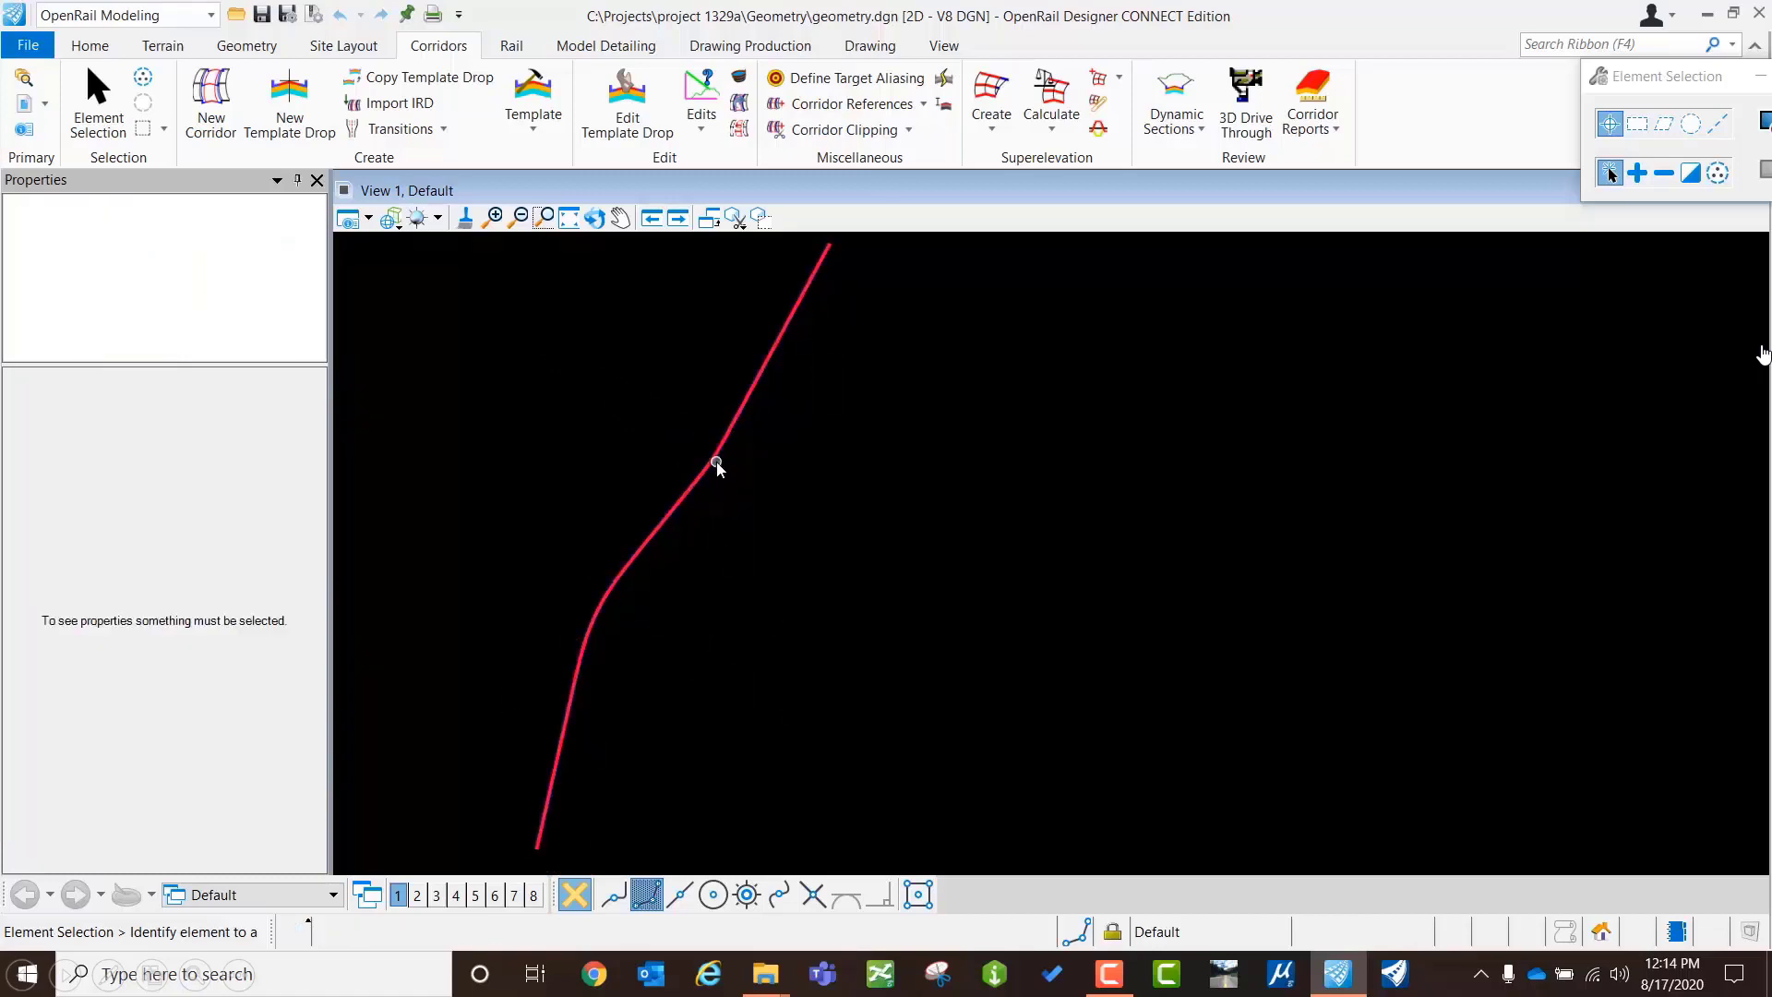
click(866, 484)
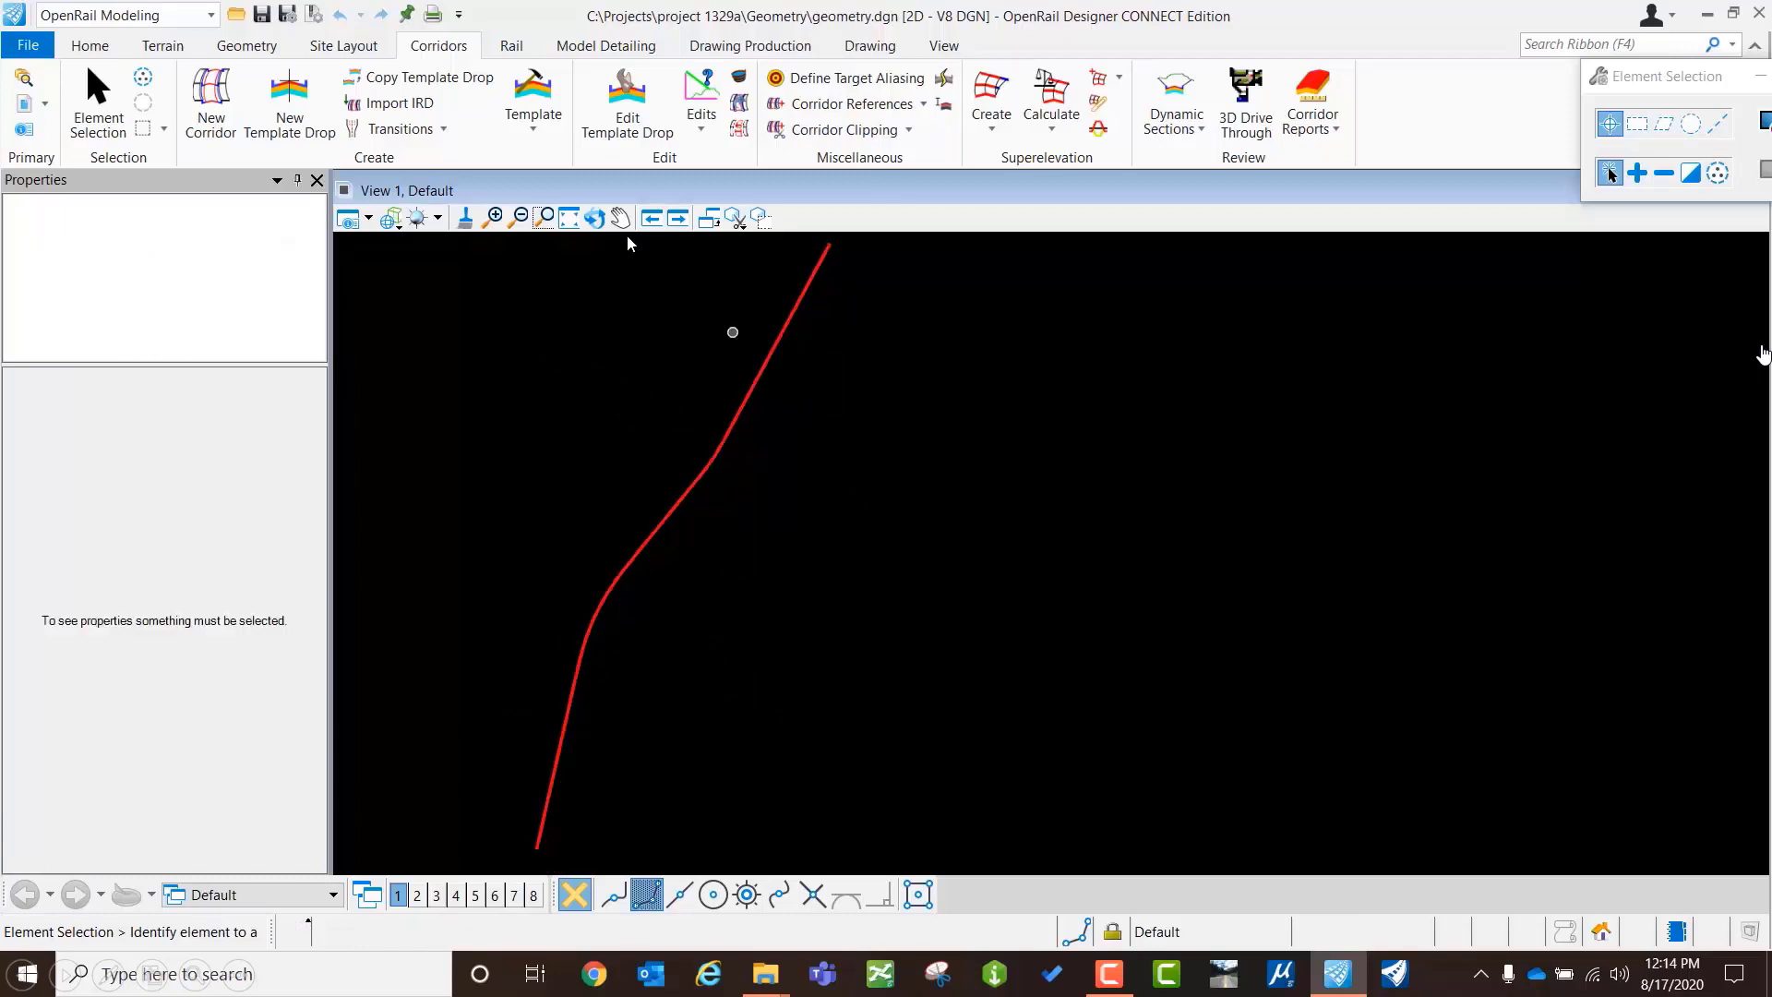
Step: Examine where the centerline is filed under Linear Geometry in geometry.dgn's OpenRail Model tree, and close the Explorer
click(90, 46)
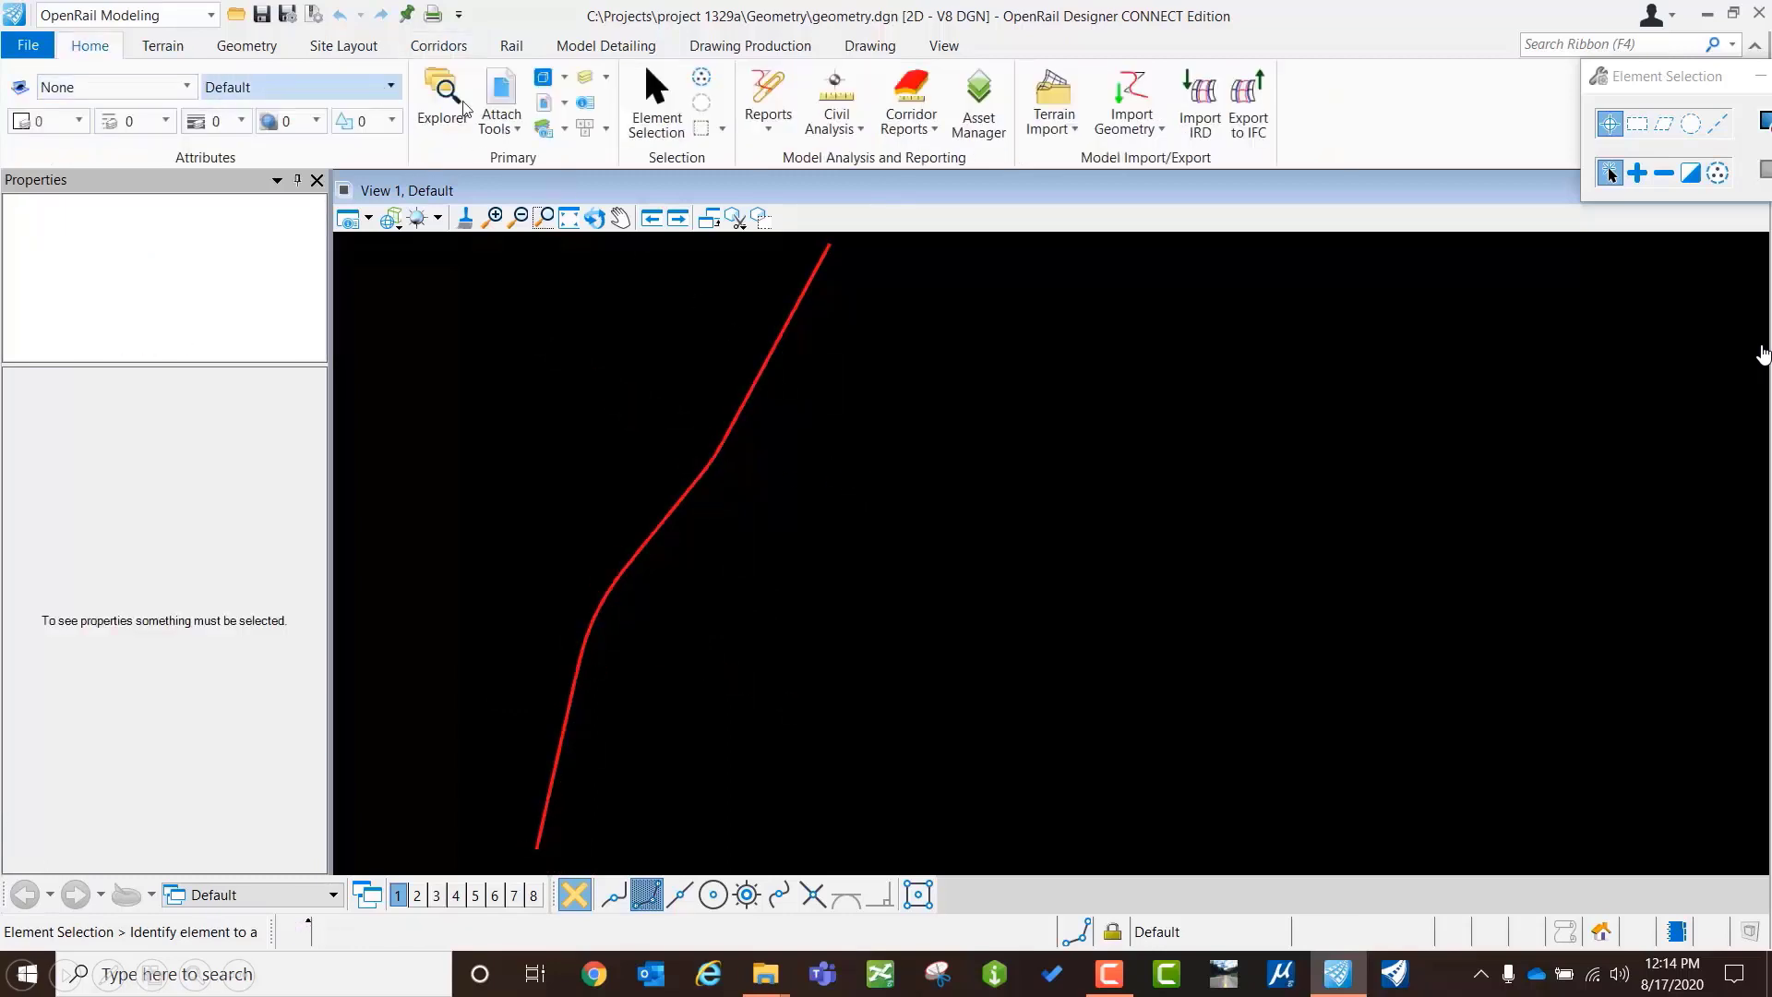
click(436, 92)
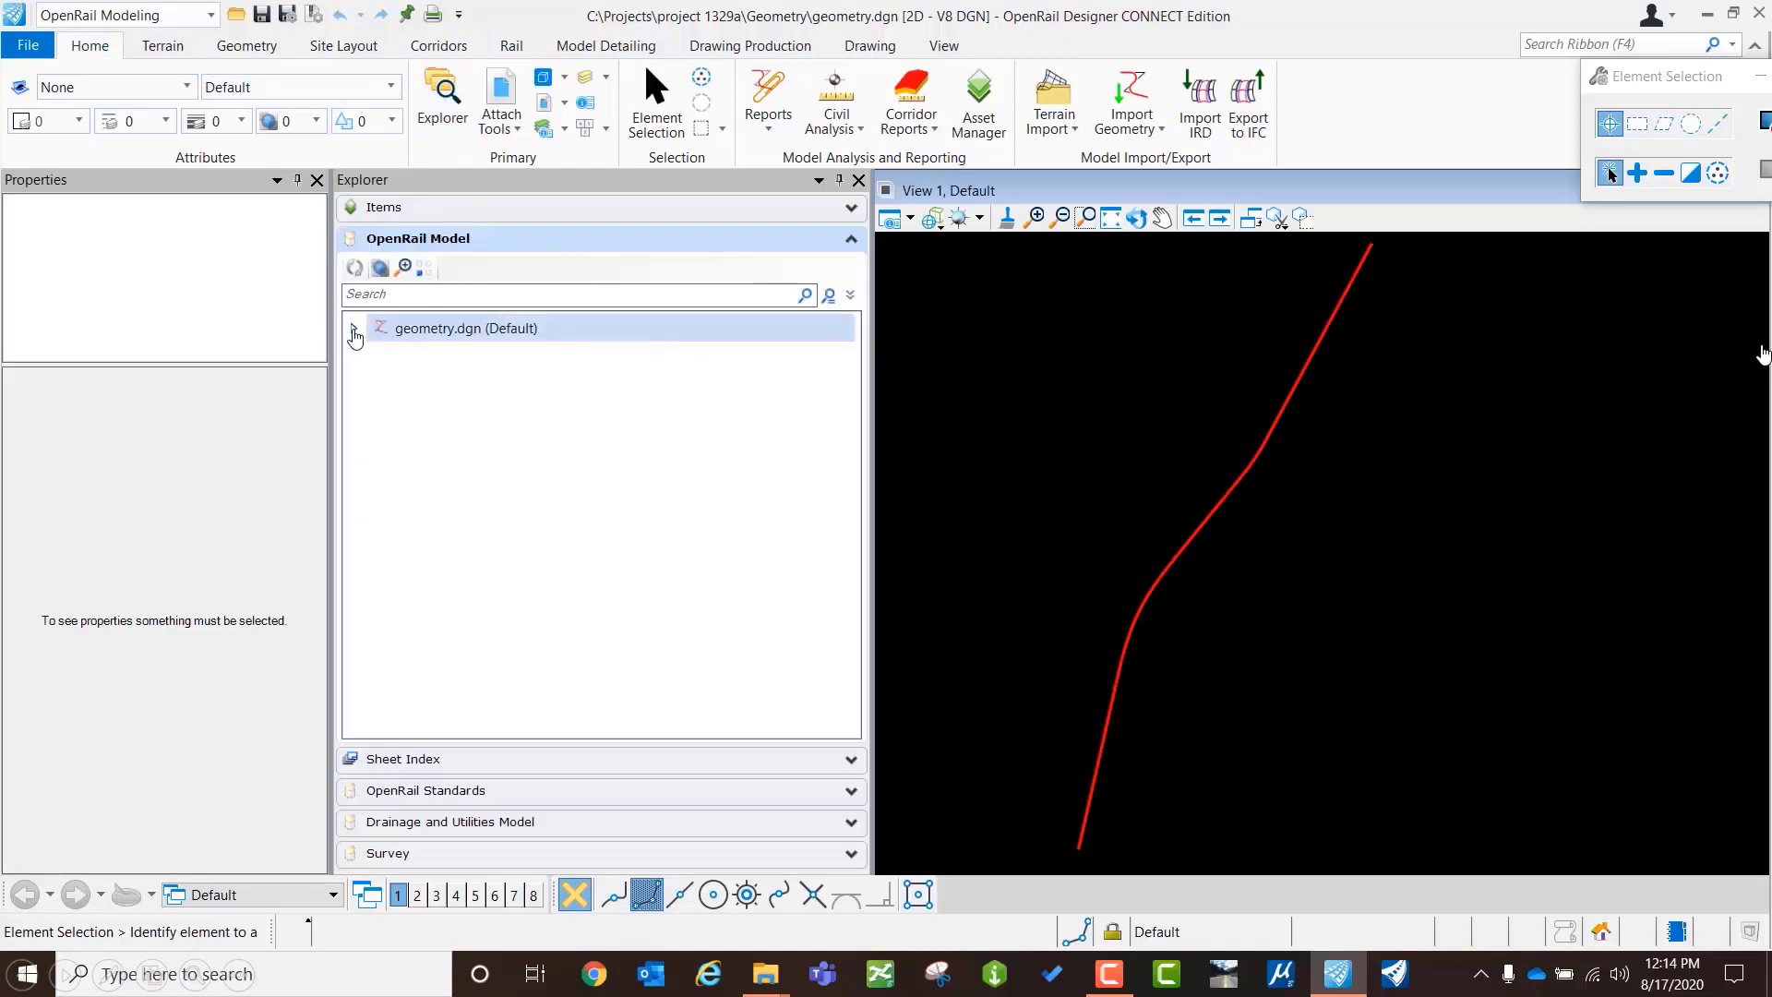
click(354, 330)
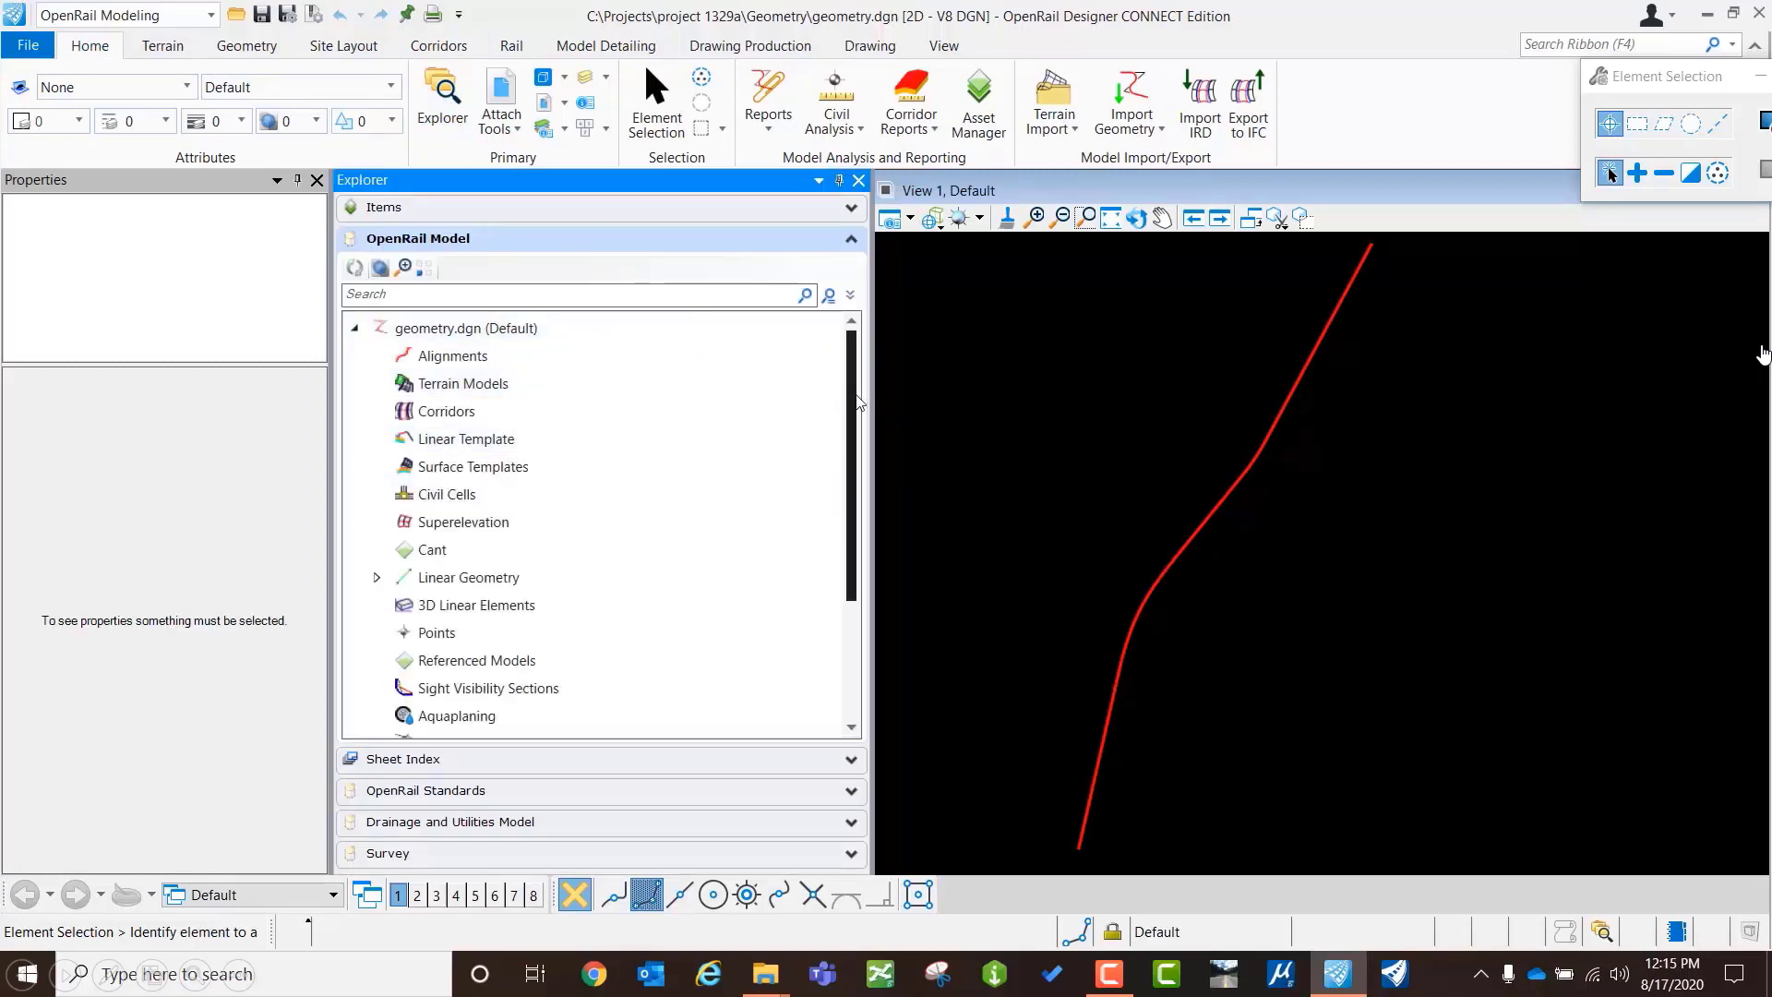
scroll(857, 399, down, 1)
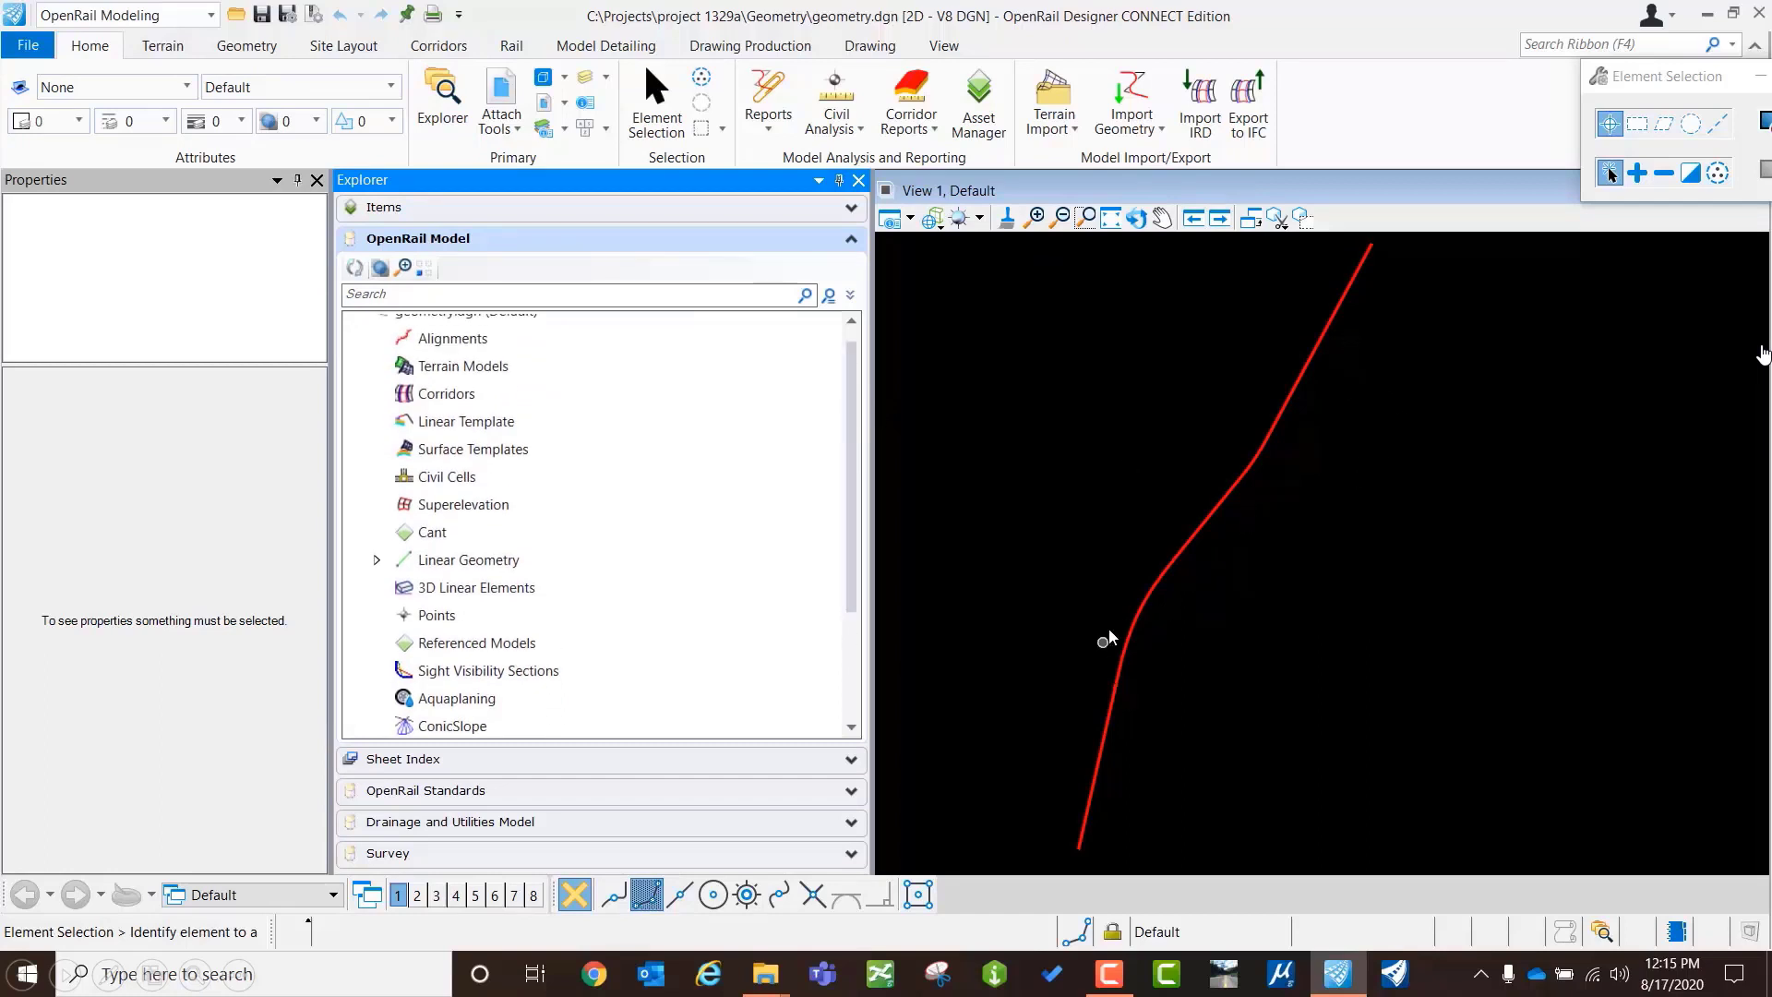
click(377, 561)
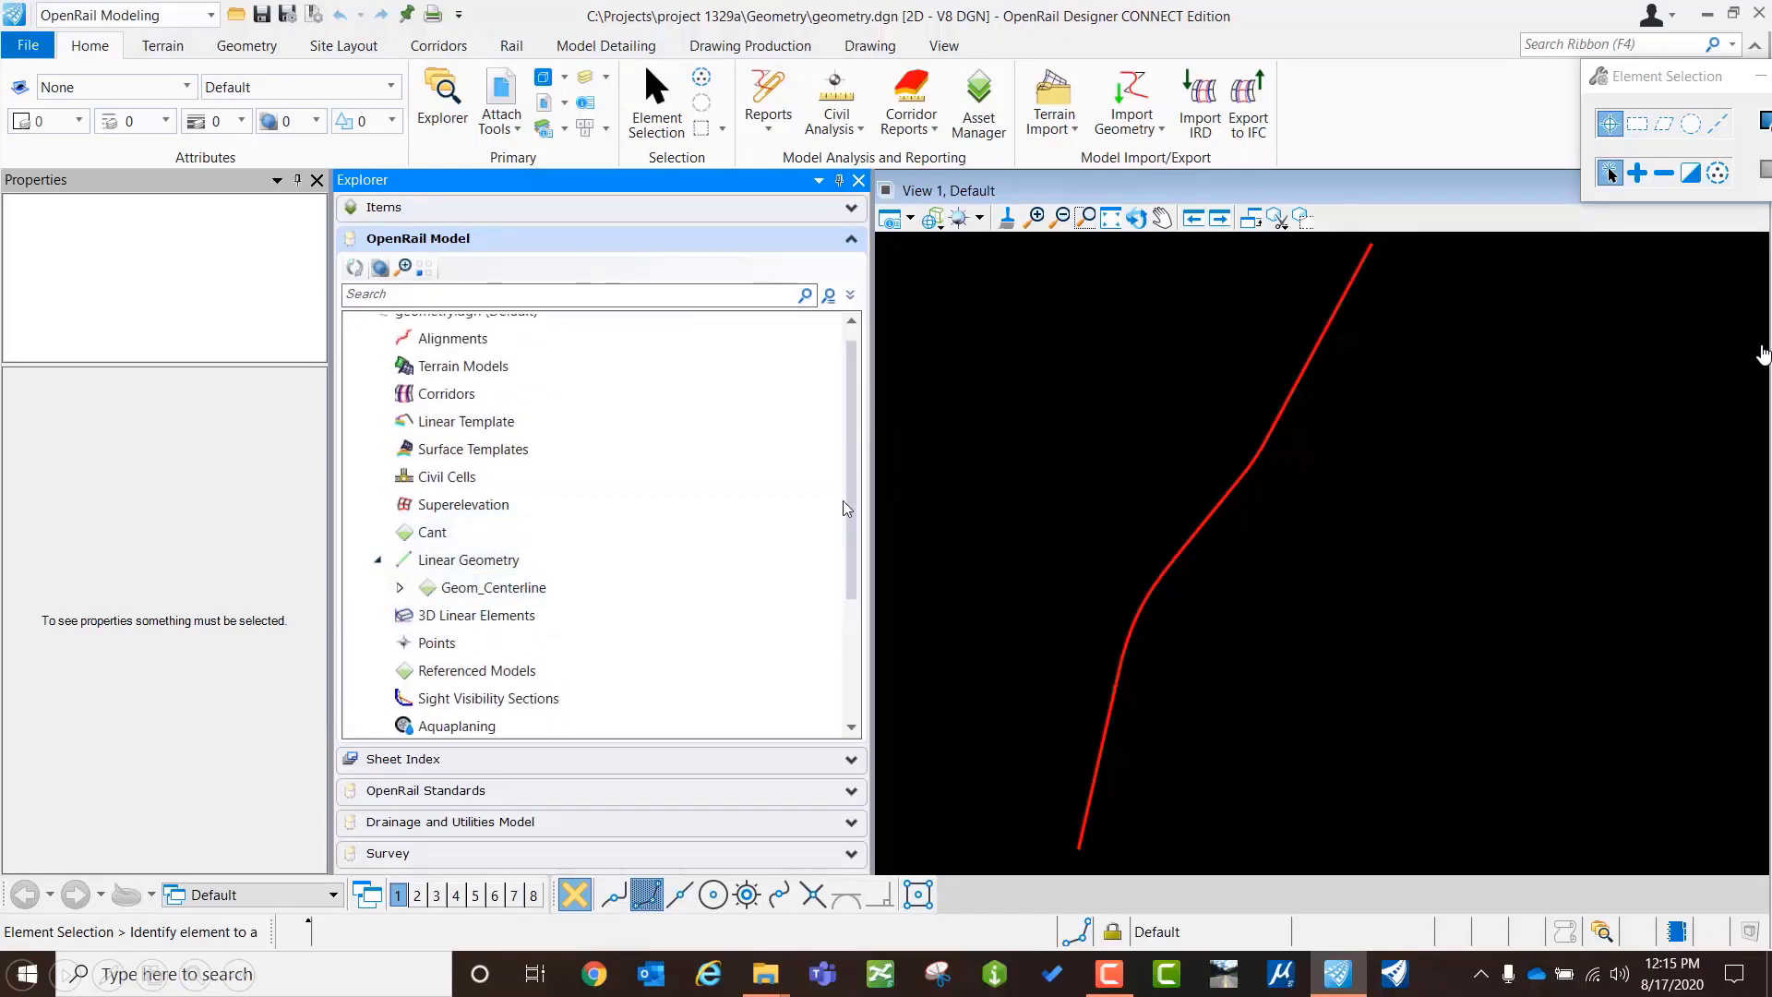
scroll(848, 508, up, 1)
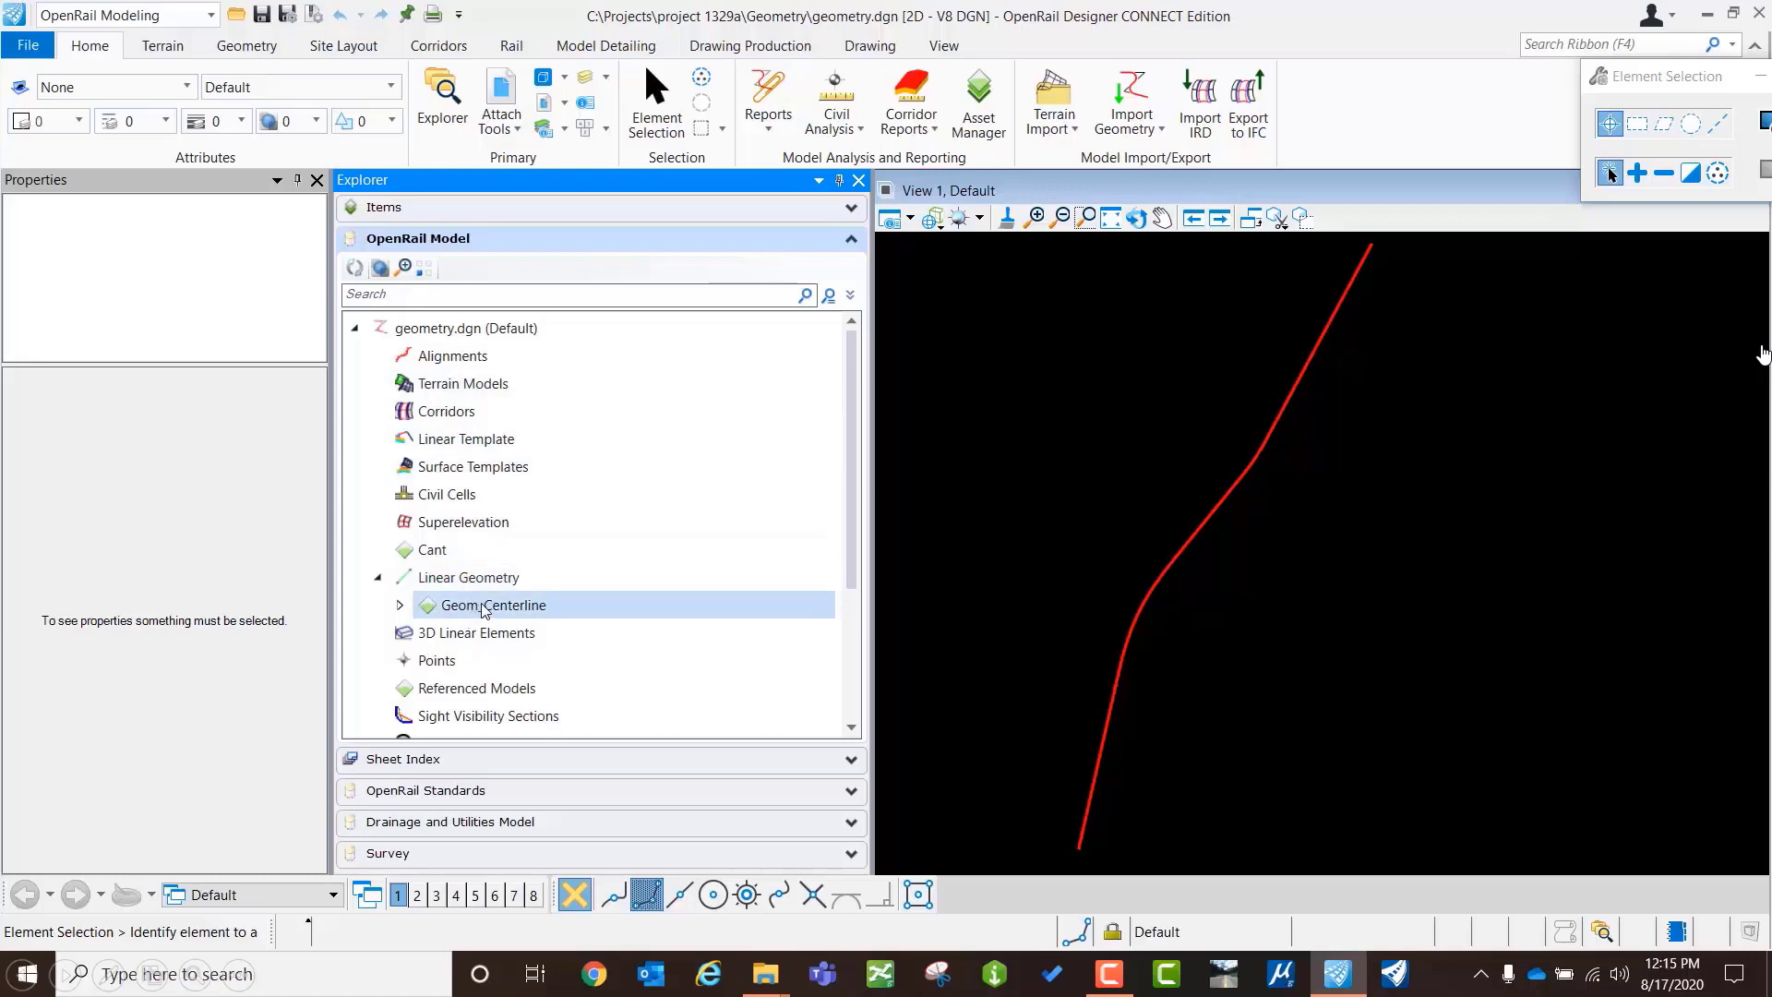
click(859, 181)
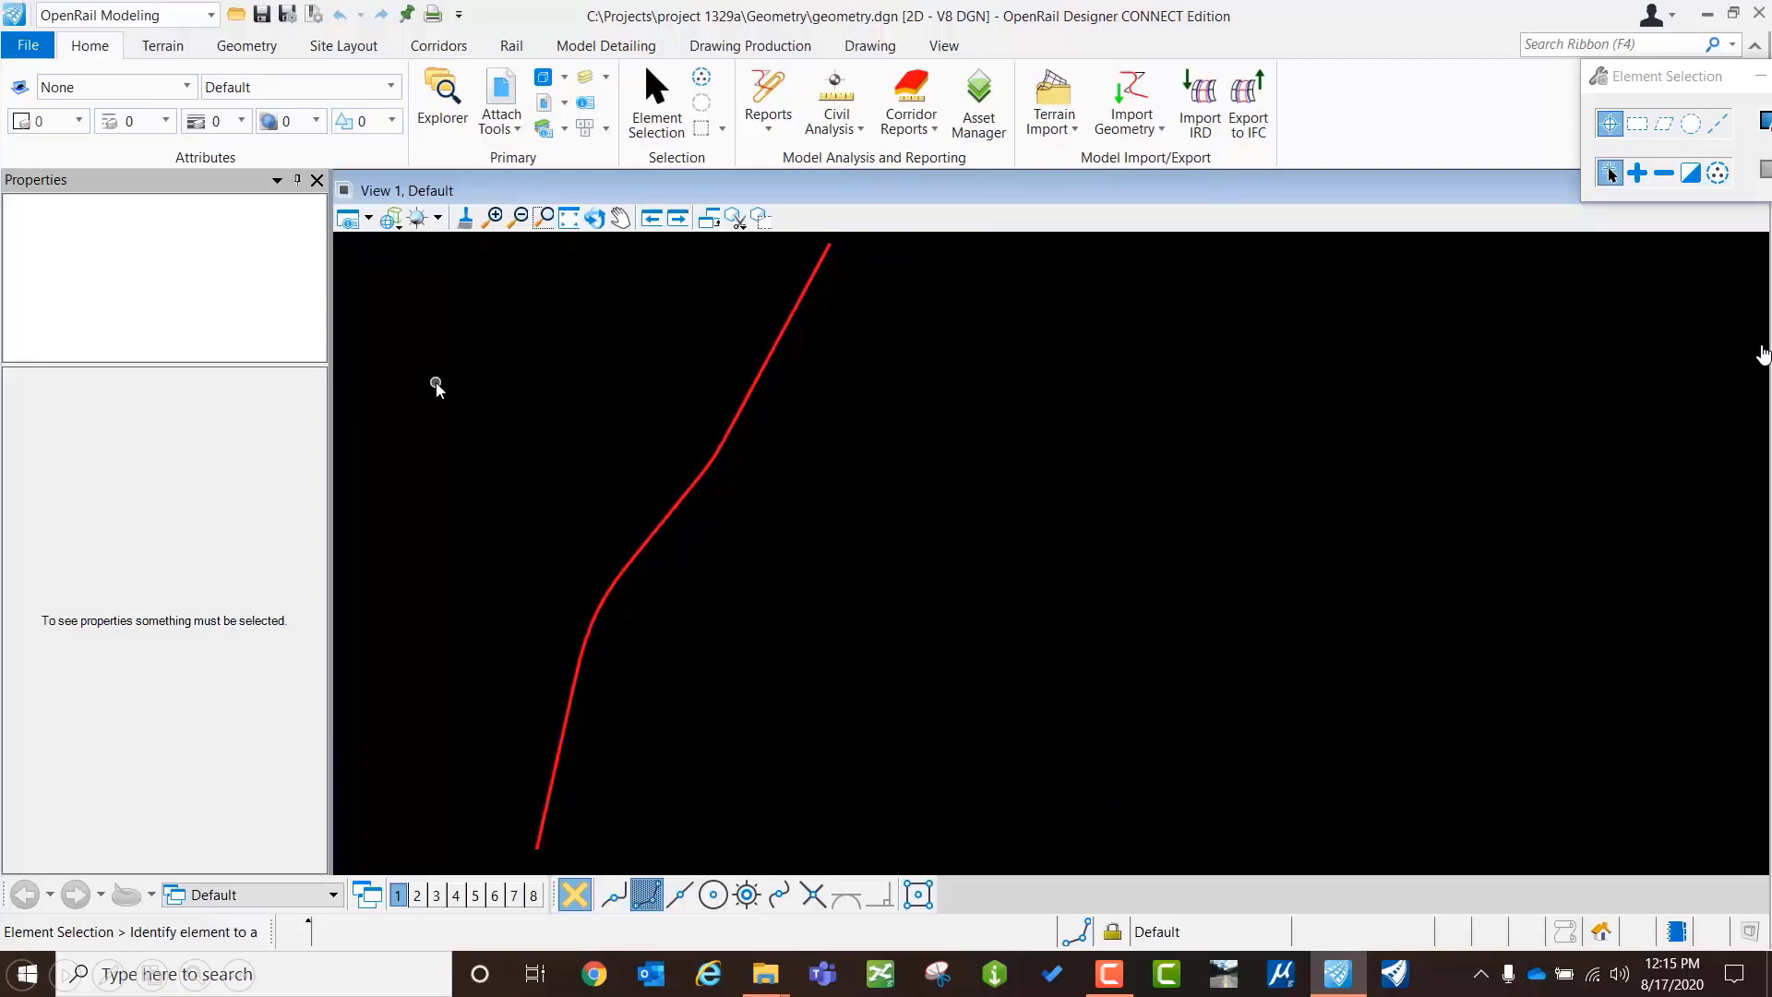
Step: Assign the Alignment feature definition Geom_Baseline to the red centerline with Set Feature Definition
click(249, 48)
click(286, 128)
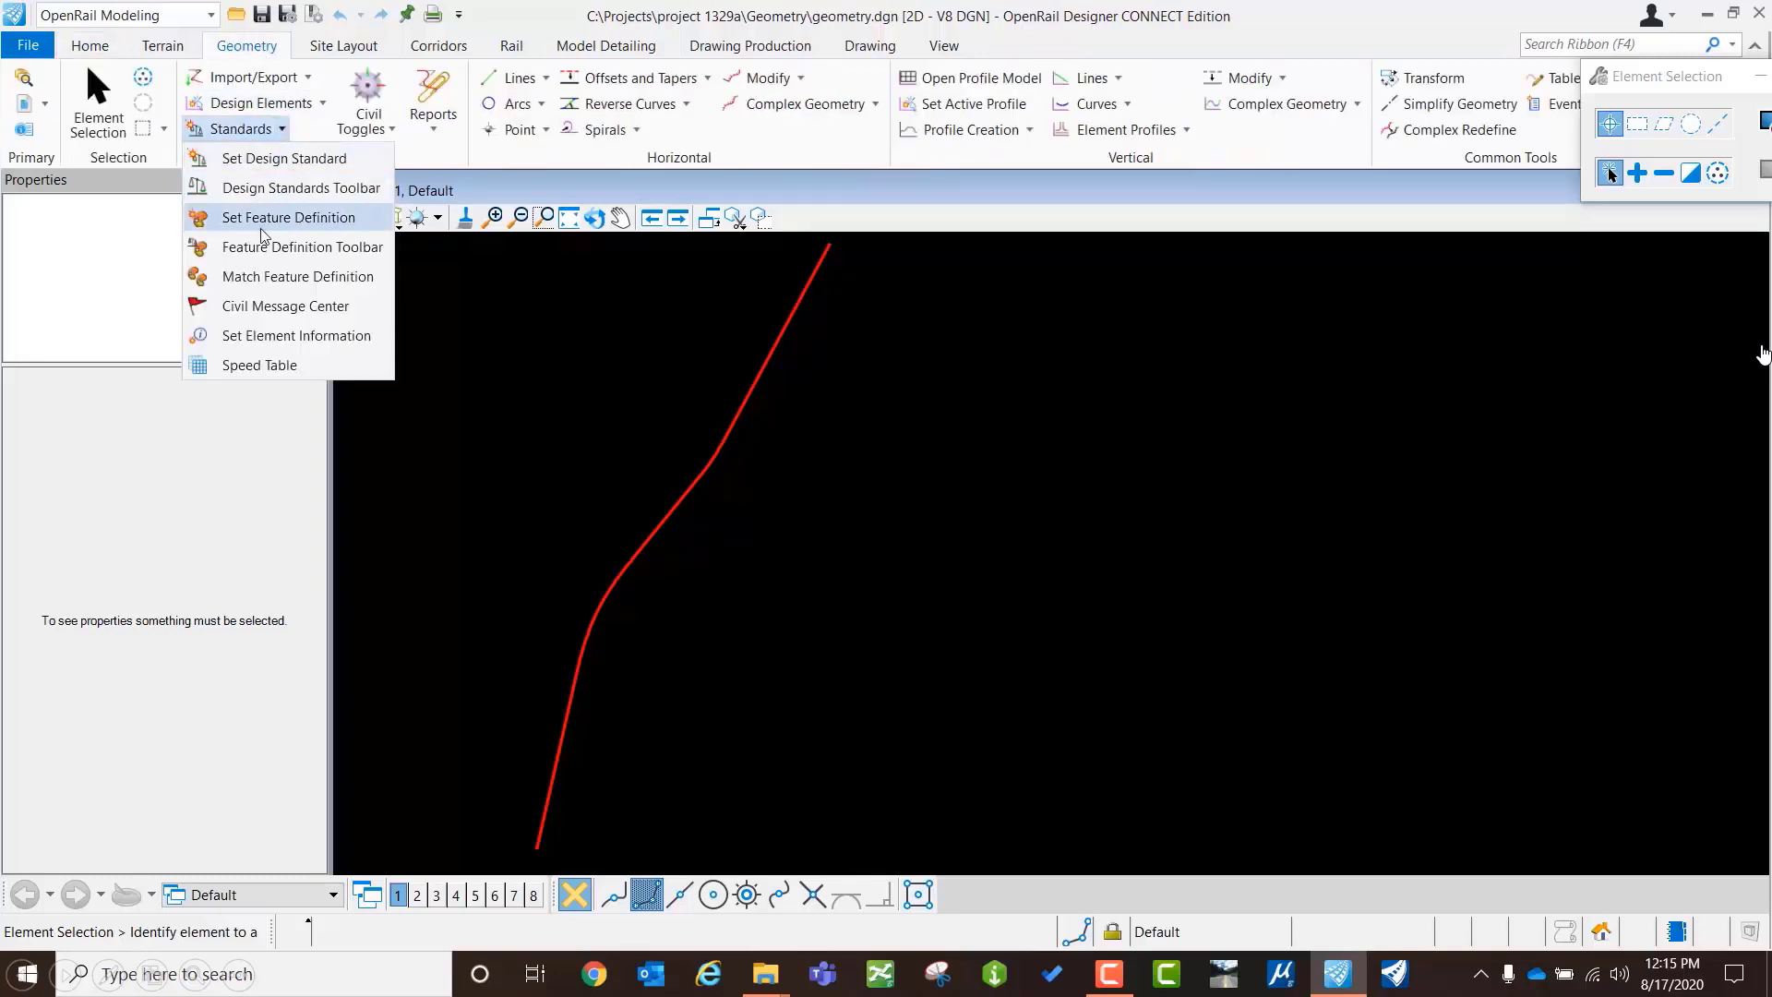
click(288, 217)
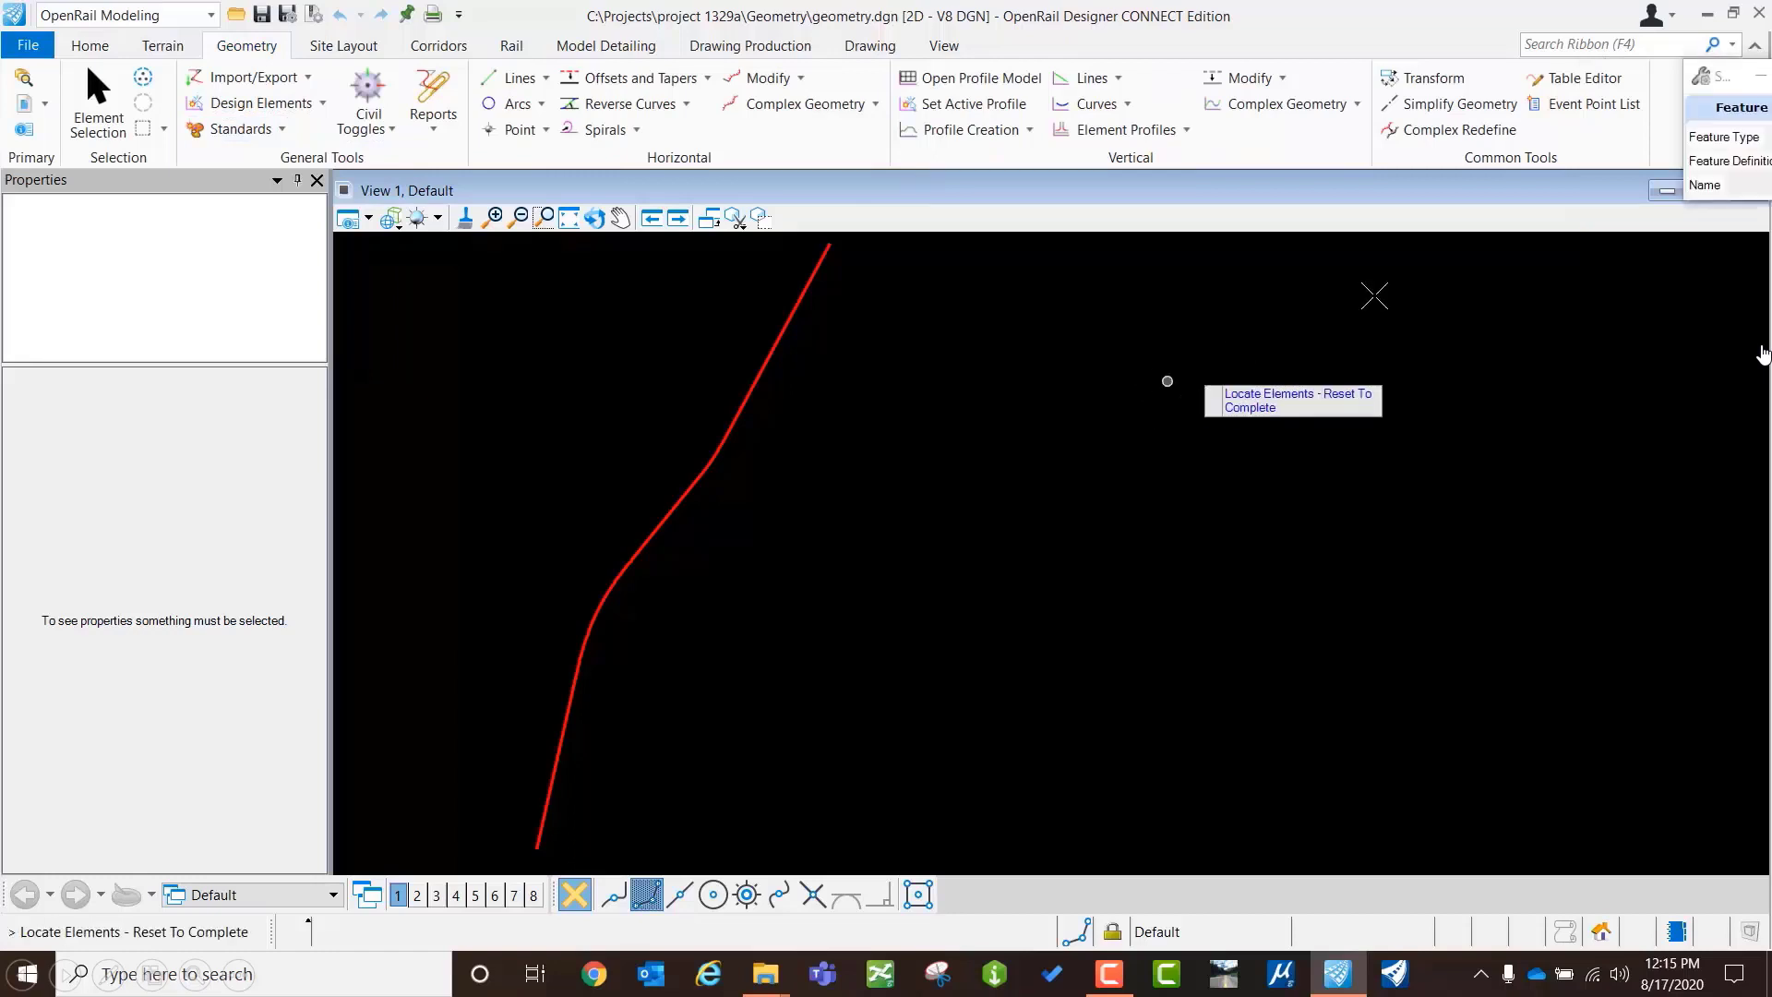
drag(1712, 81, 1151, 263)
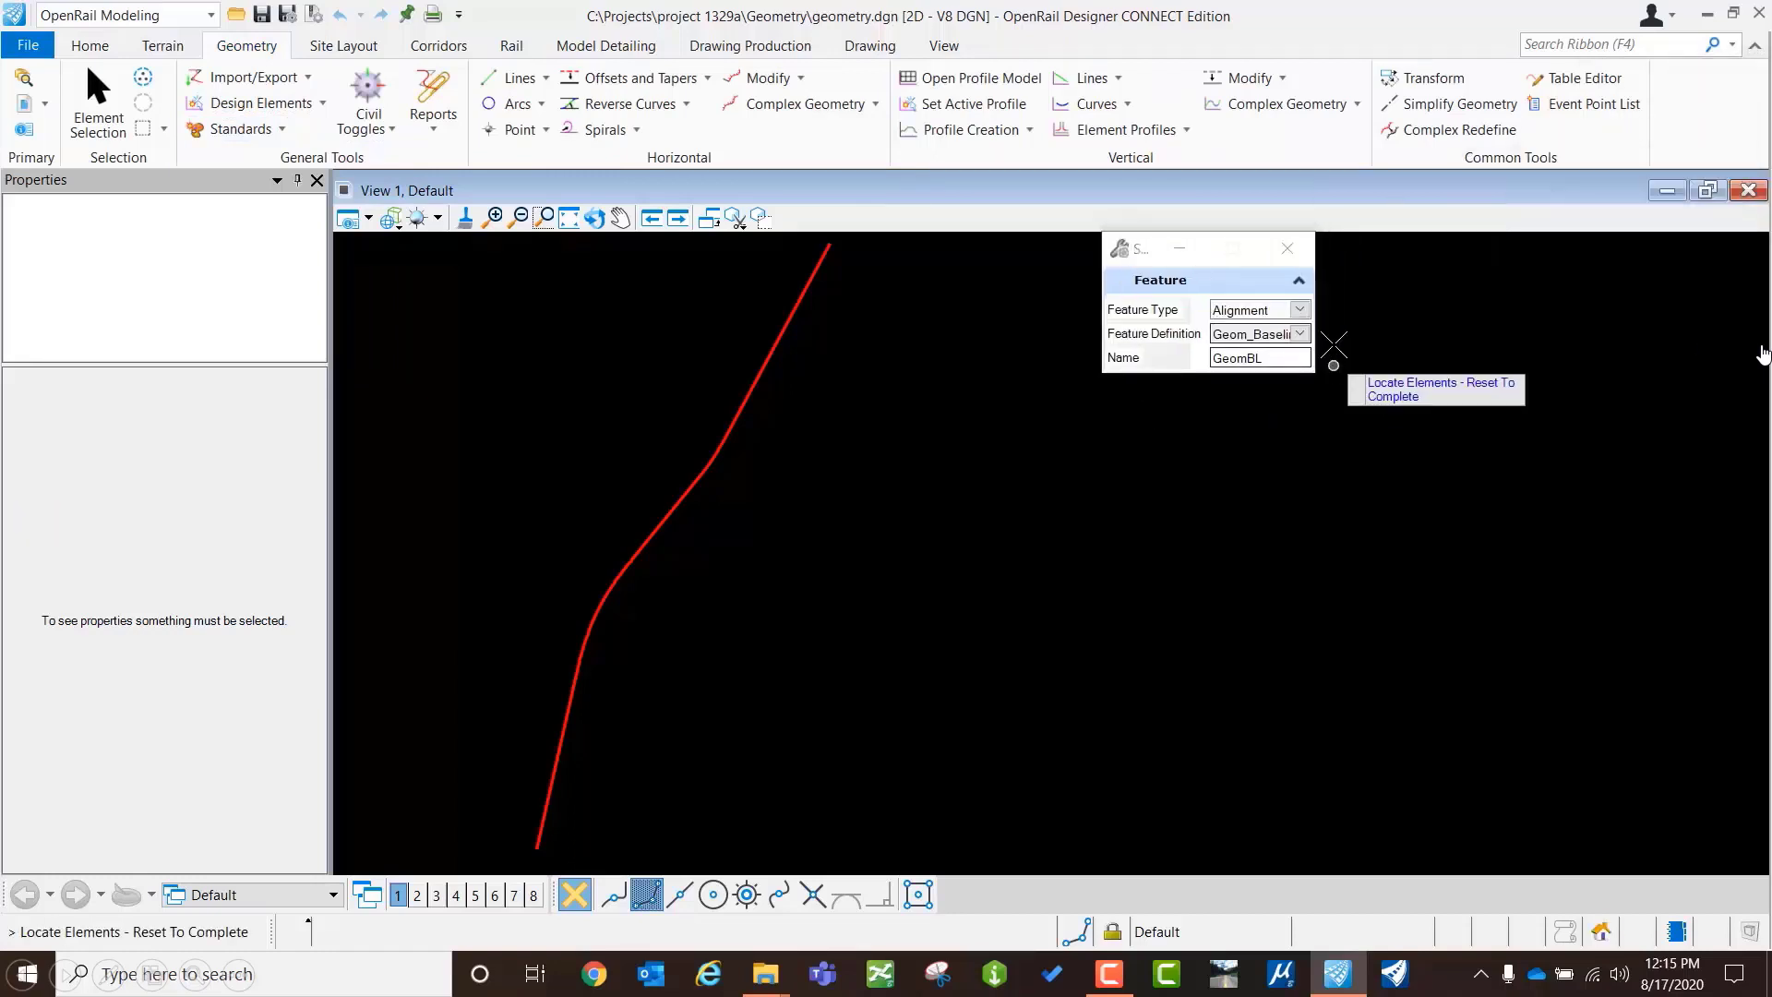
click(1299, 309)
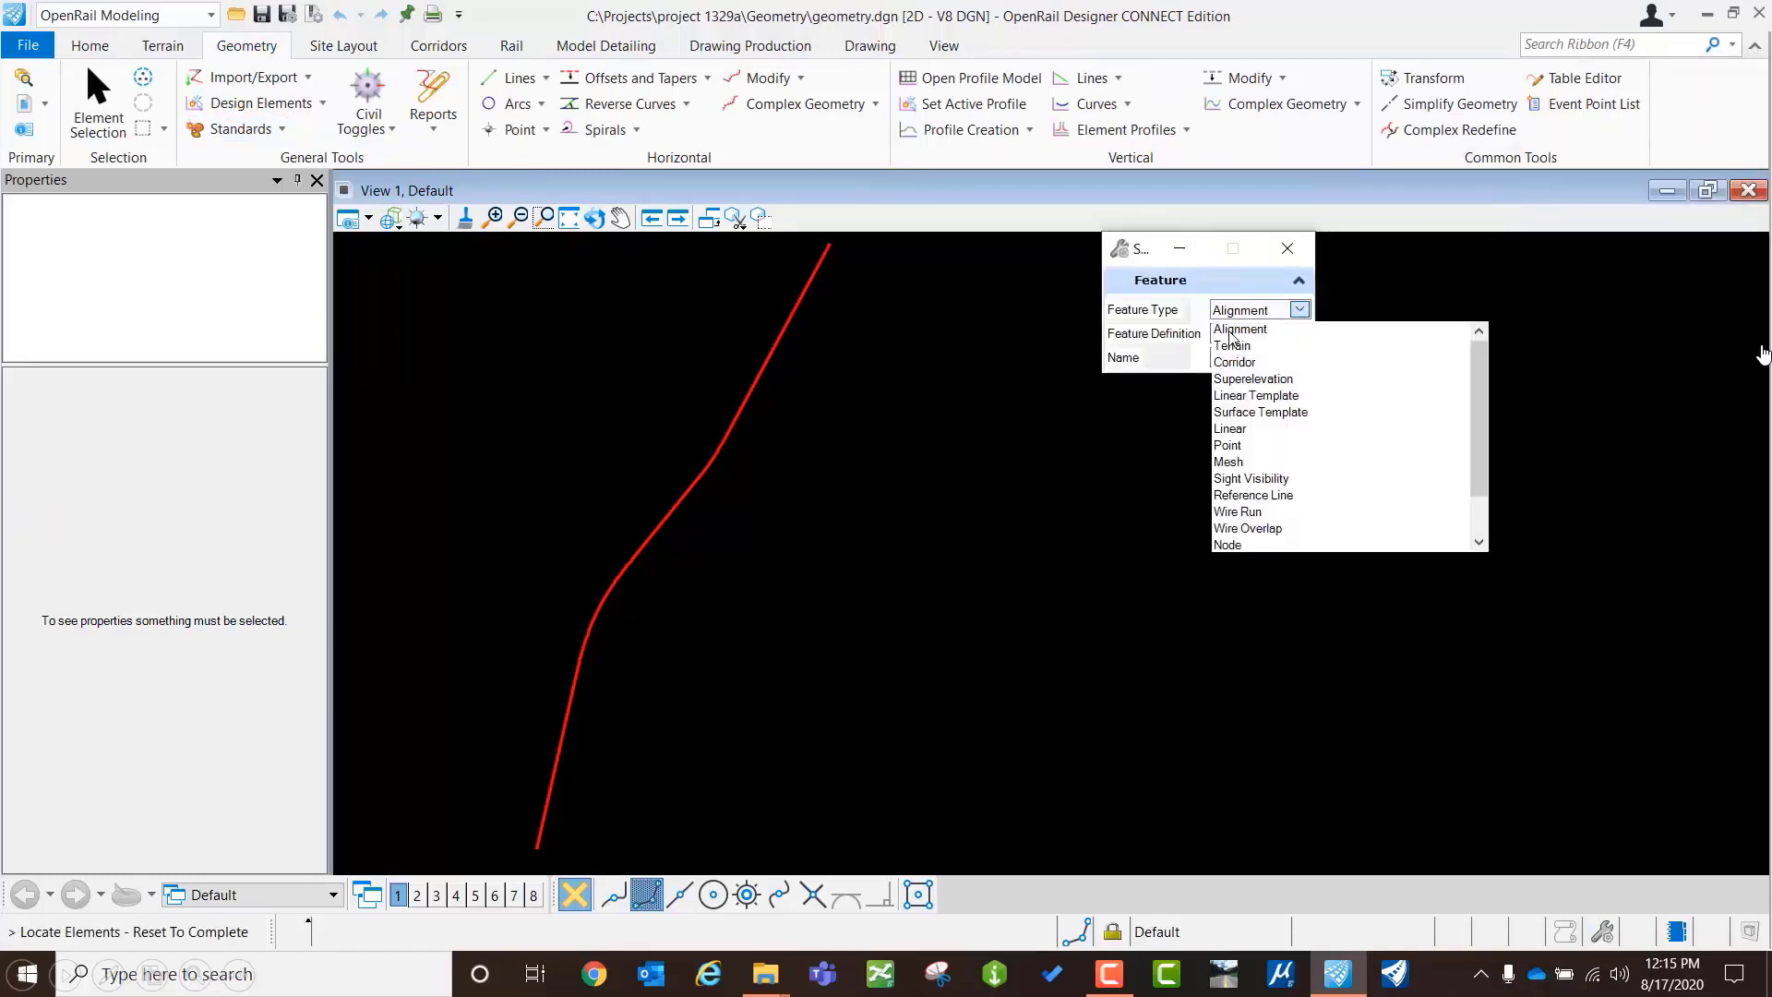
click(1239, 329)
click(1299, 334)
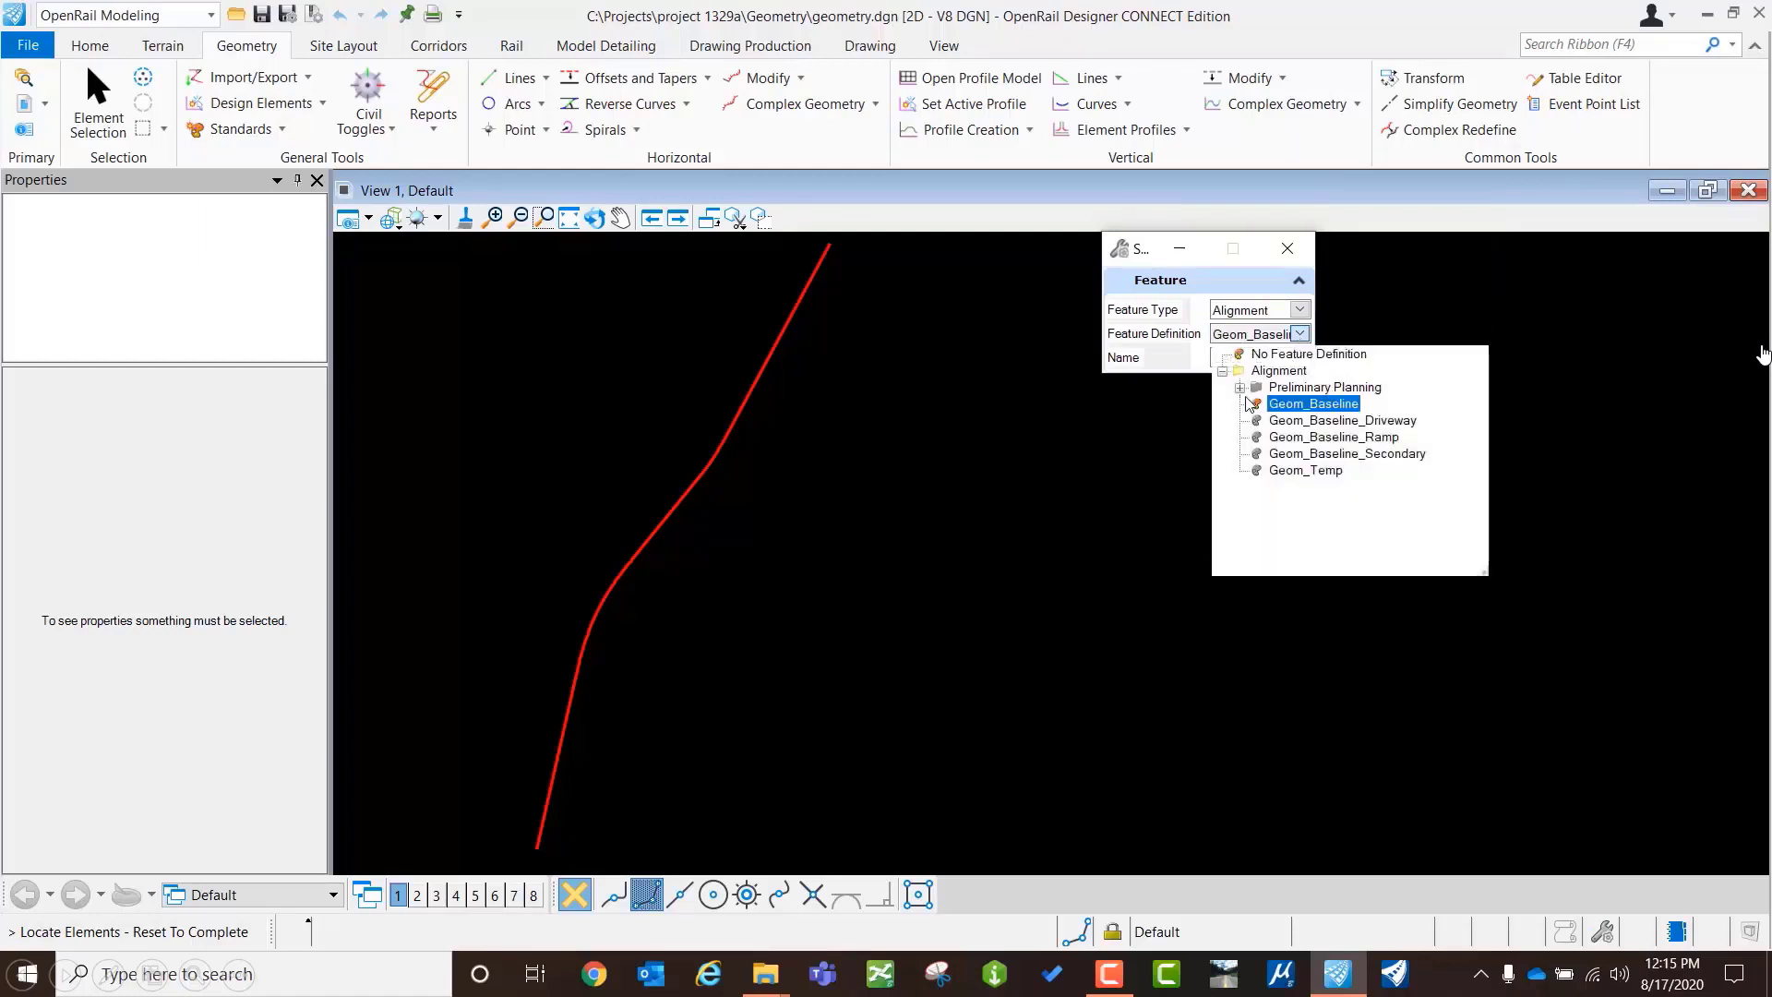
click(1313, 406)
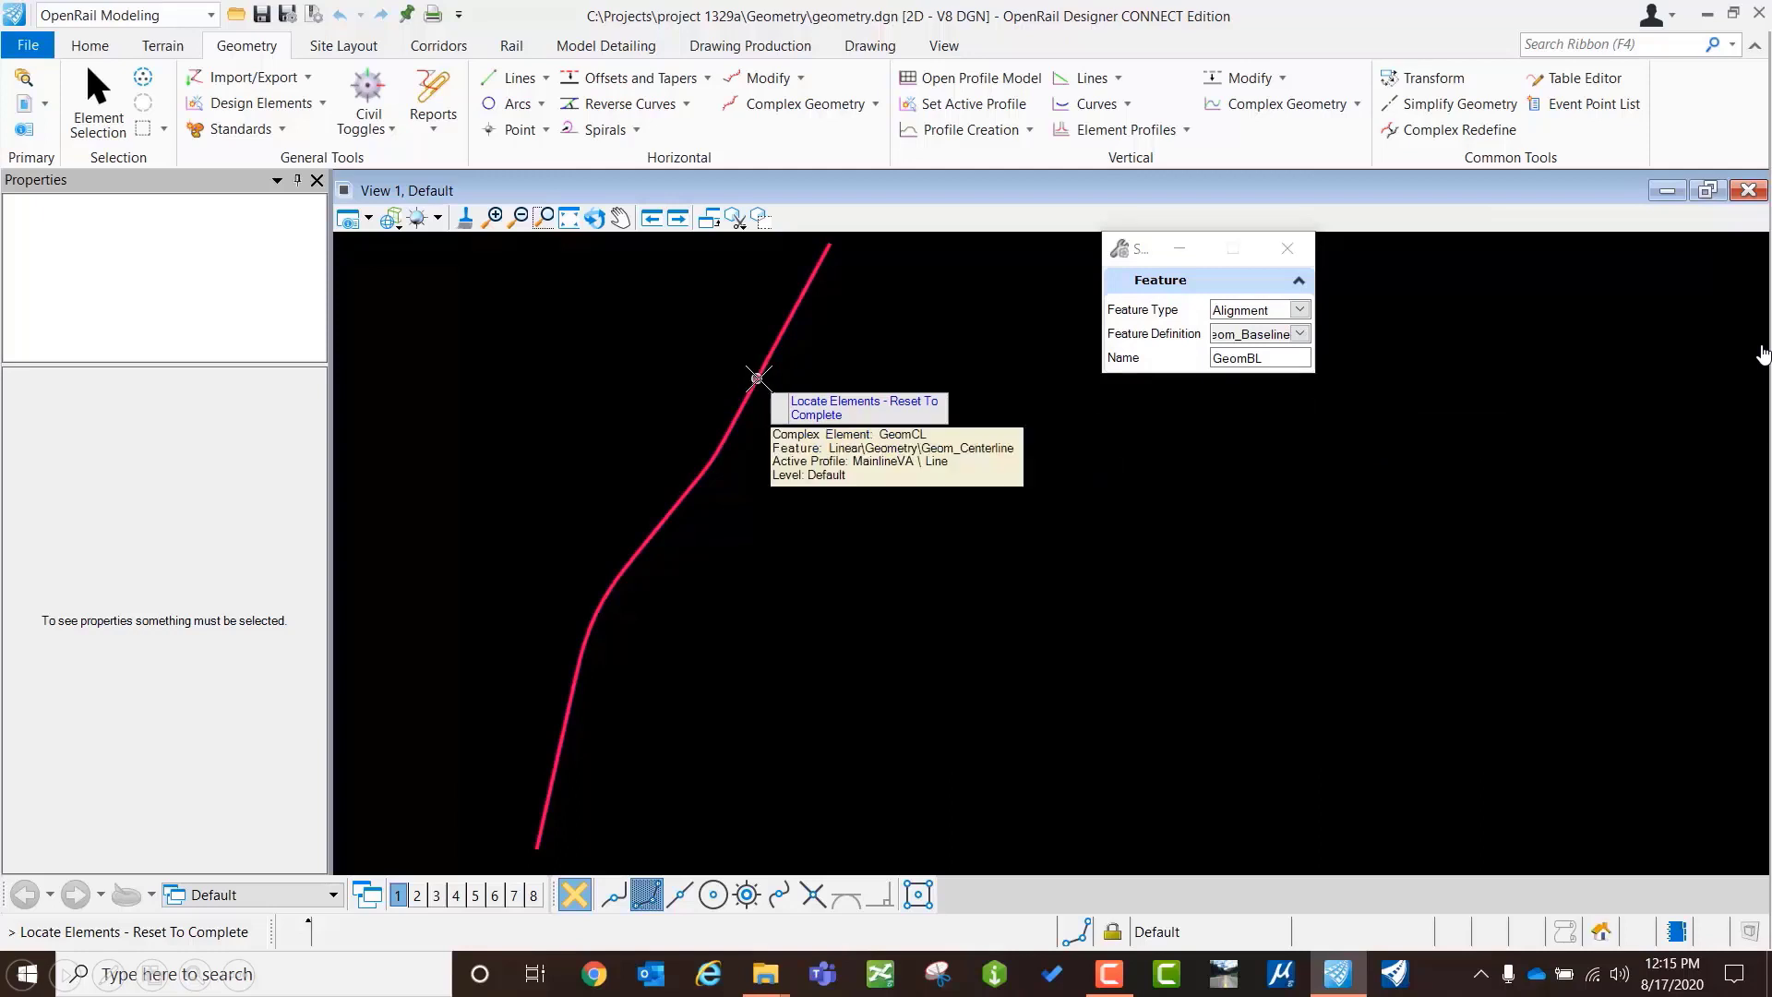
click(757, 378)
right_click(802, 389)
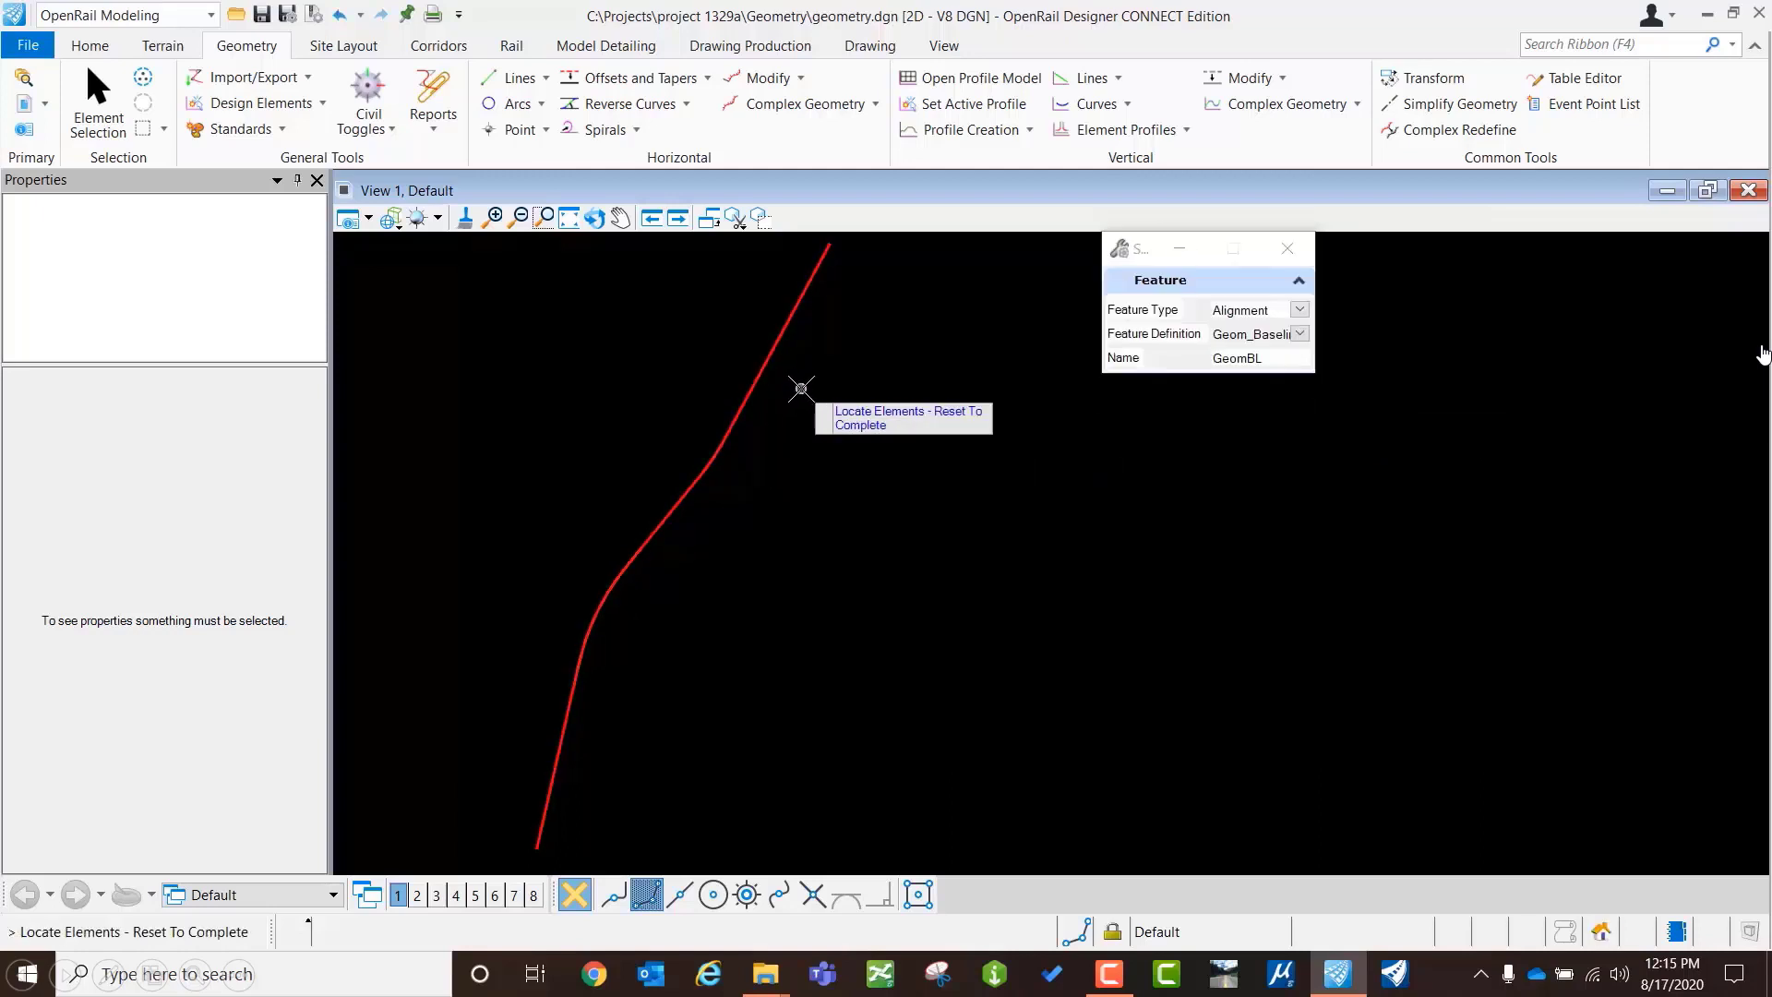
Step: Check the reassigned feature definition in the alignment's properties, and clear the selection
click(105, 117)
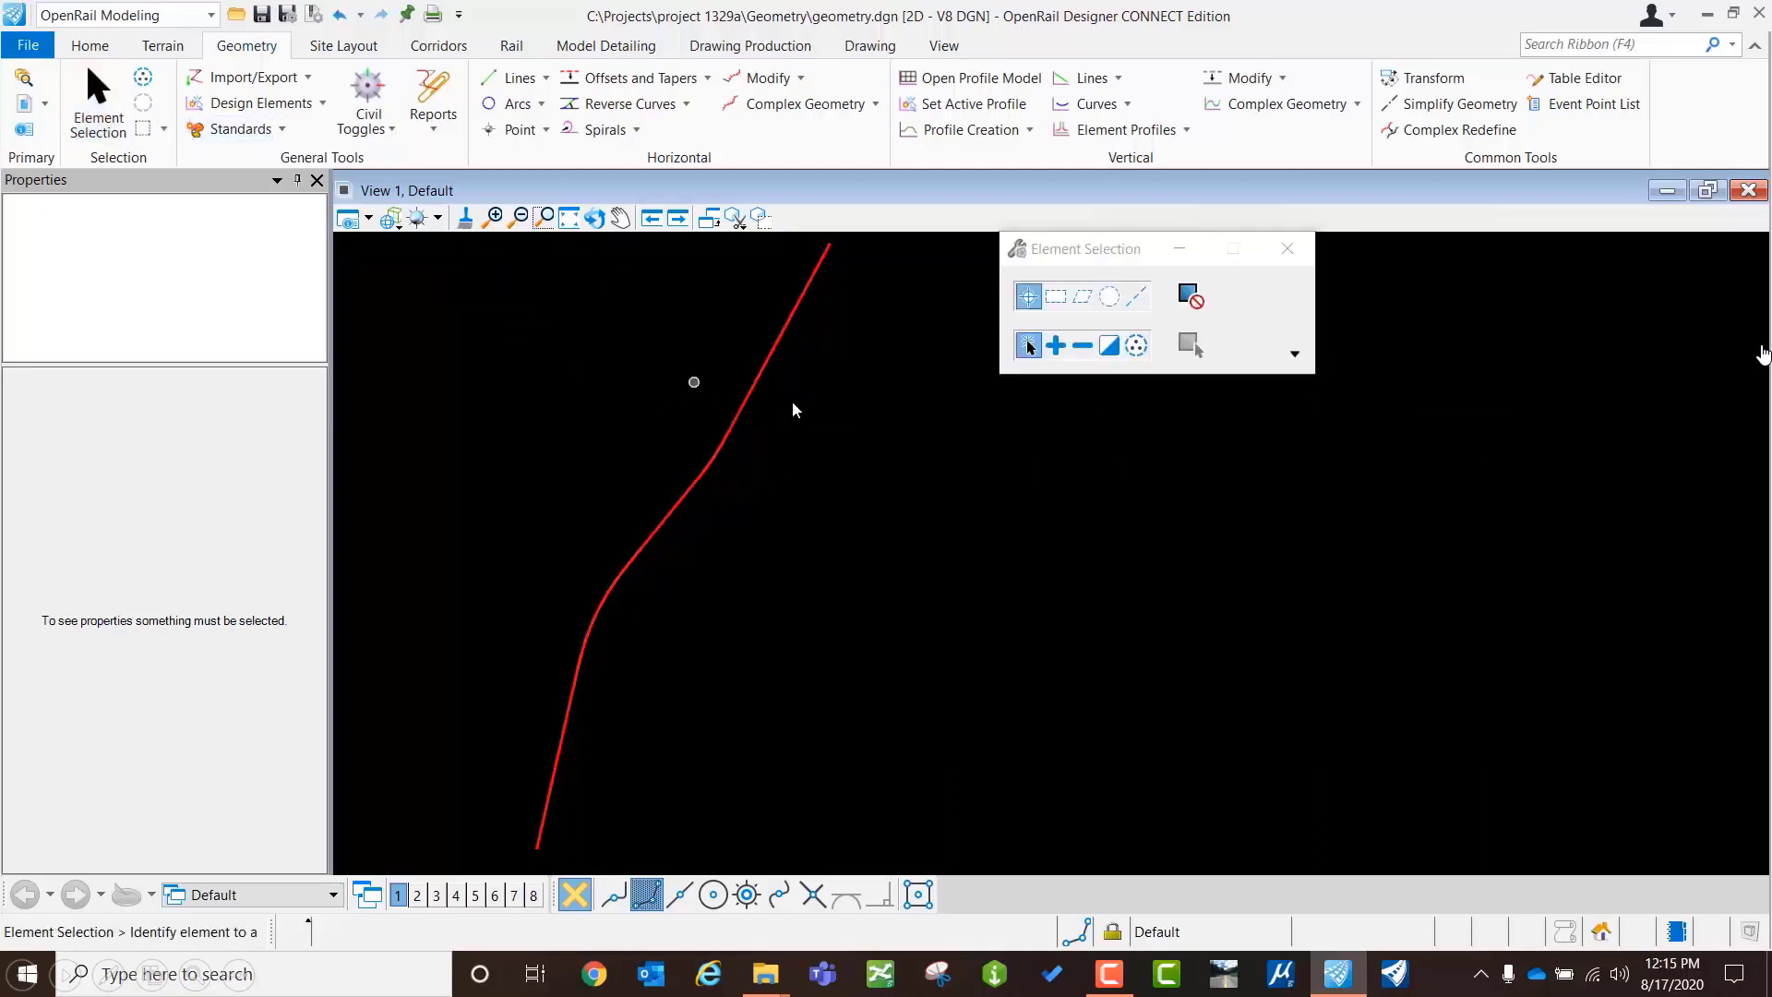
click(753, 395)
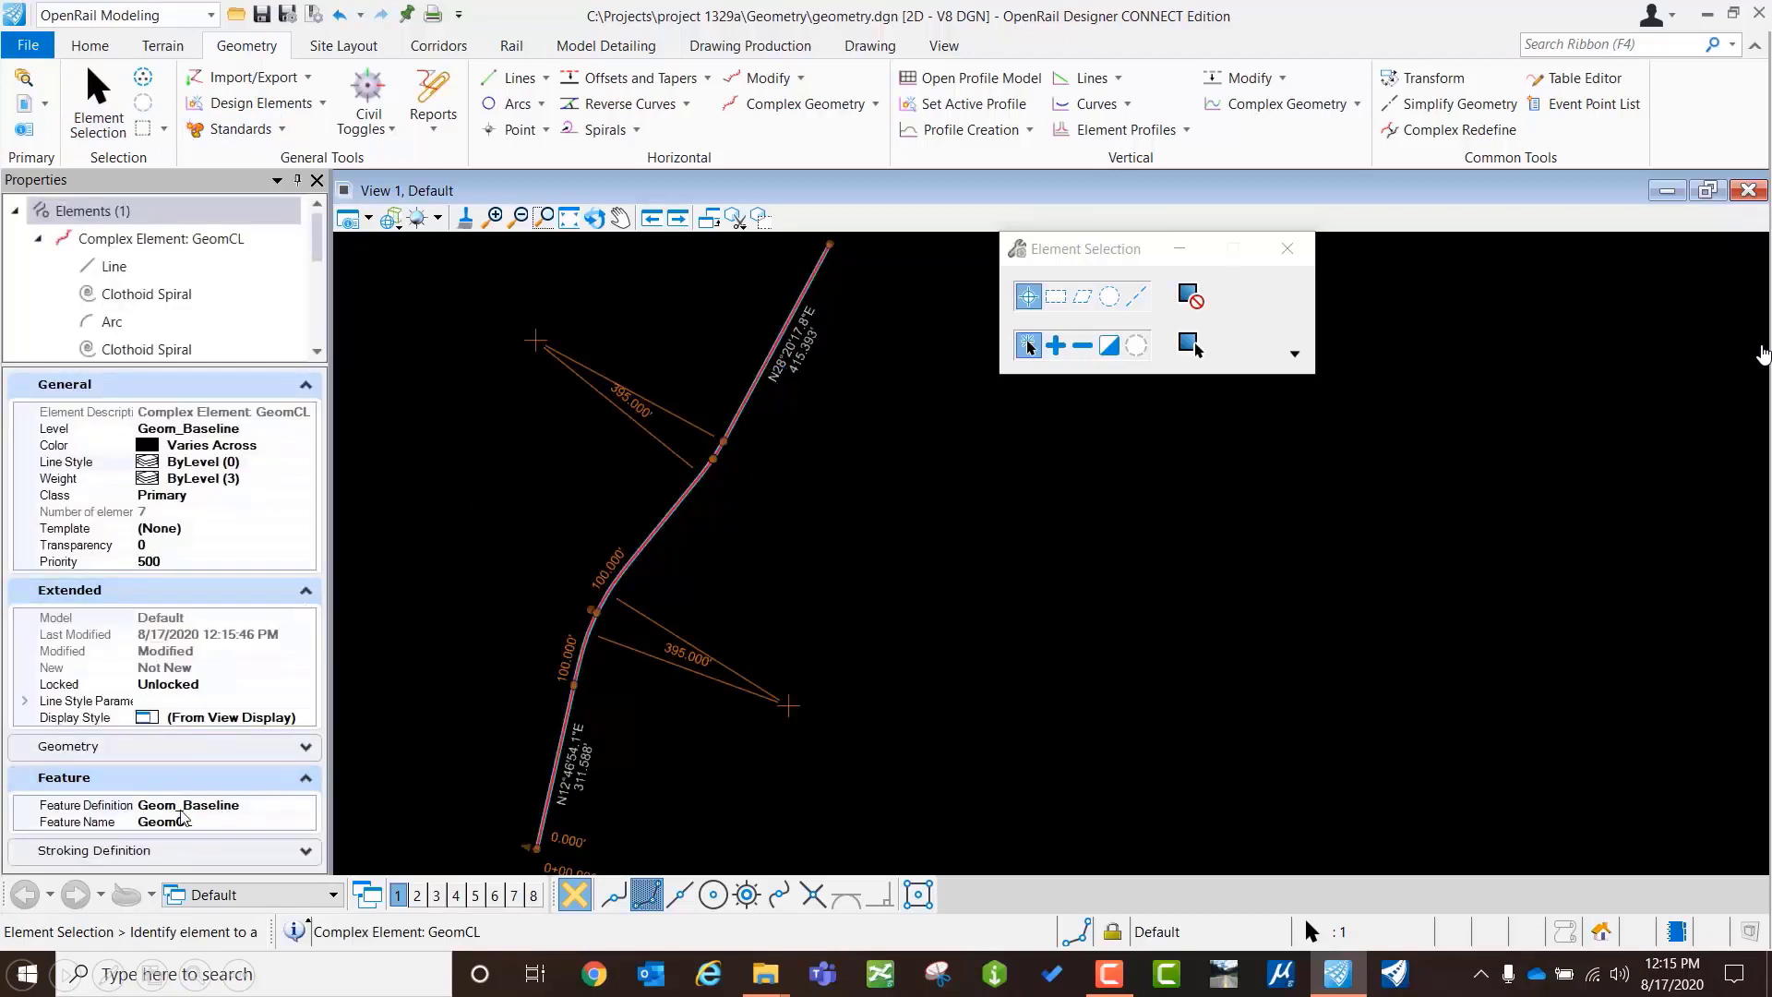
click(410, 453)
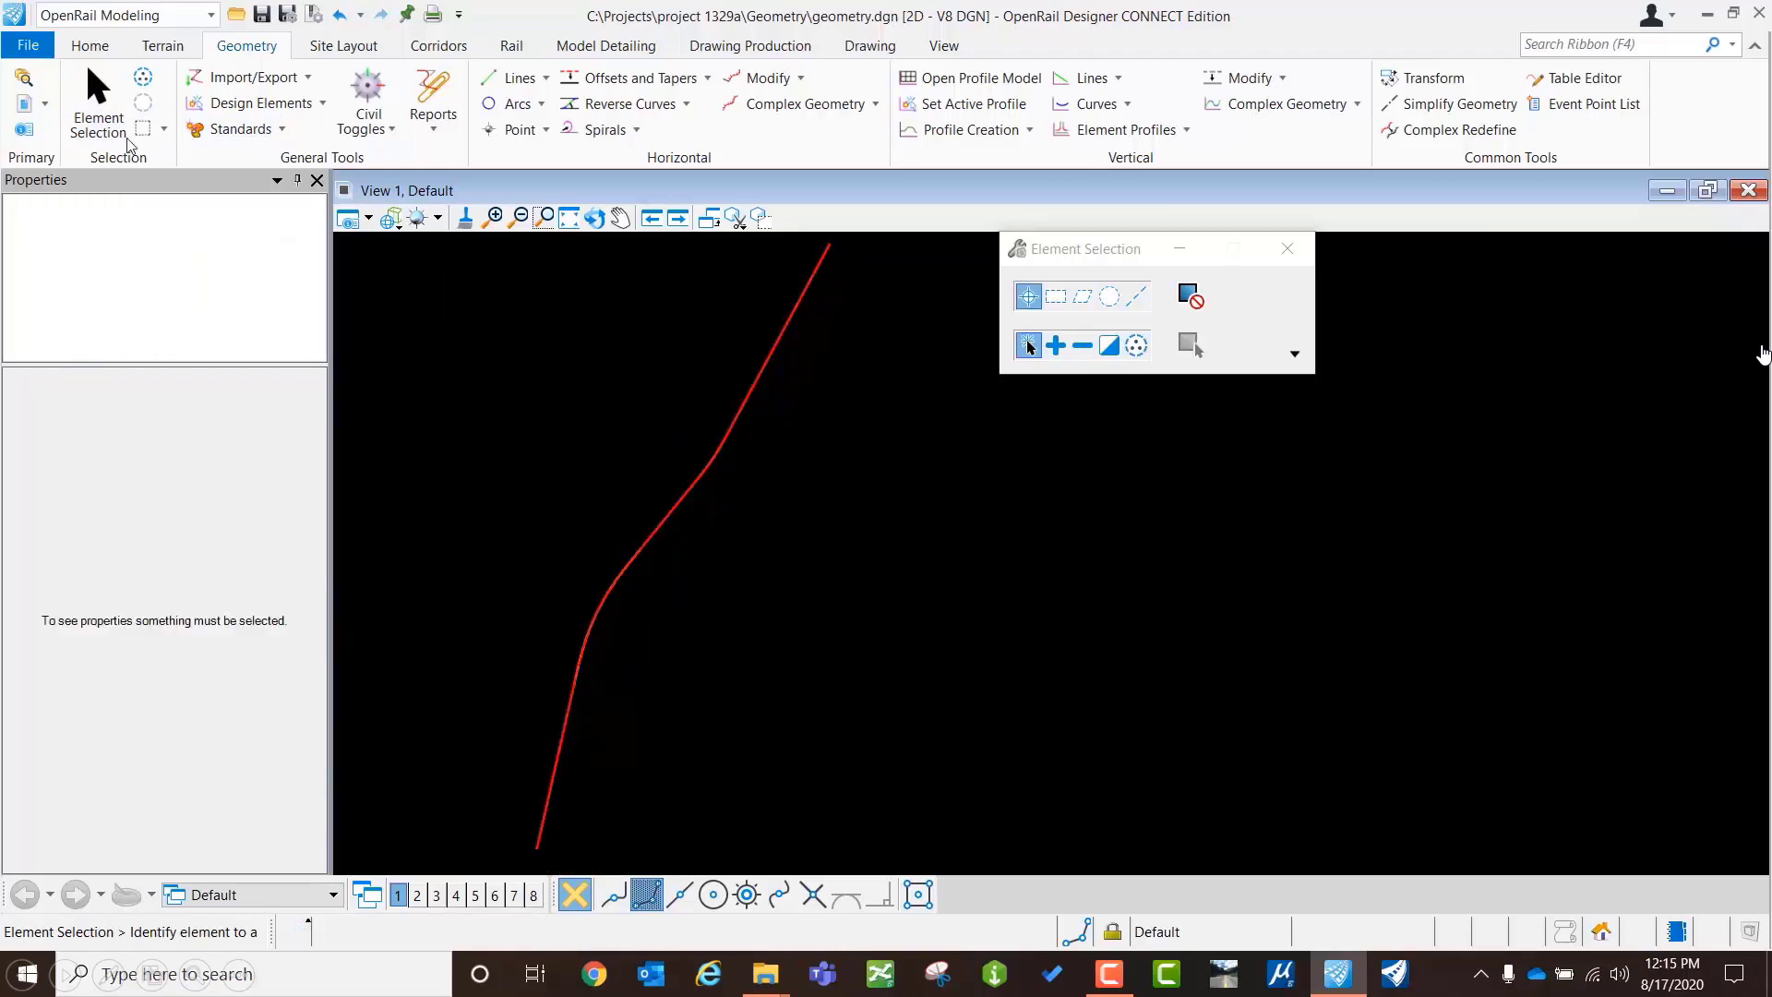
Step: Review the Alignments category of geometry.dgn in the OpenRail Model tree, and close the Explorer
click(89, 45)
click(444, 97)
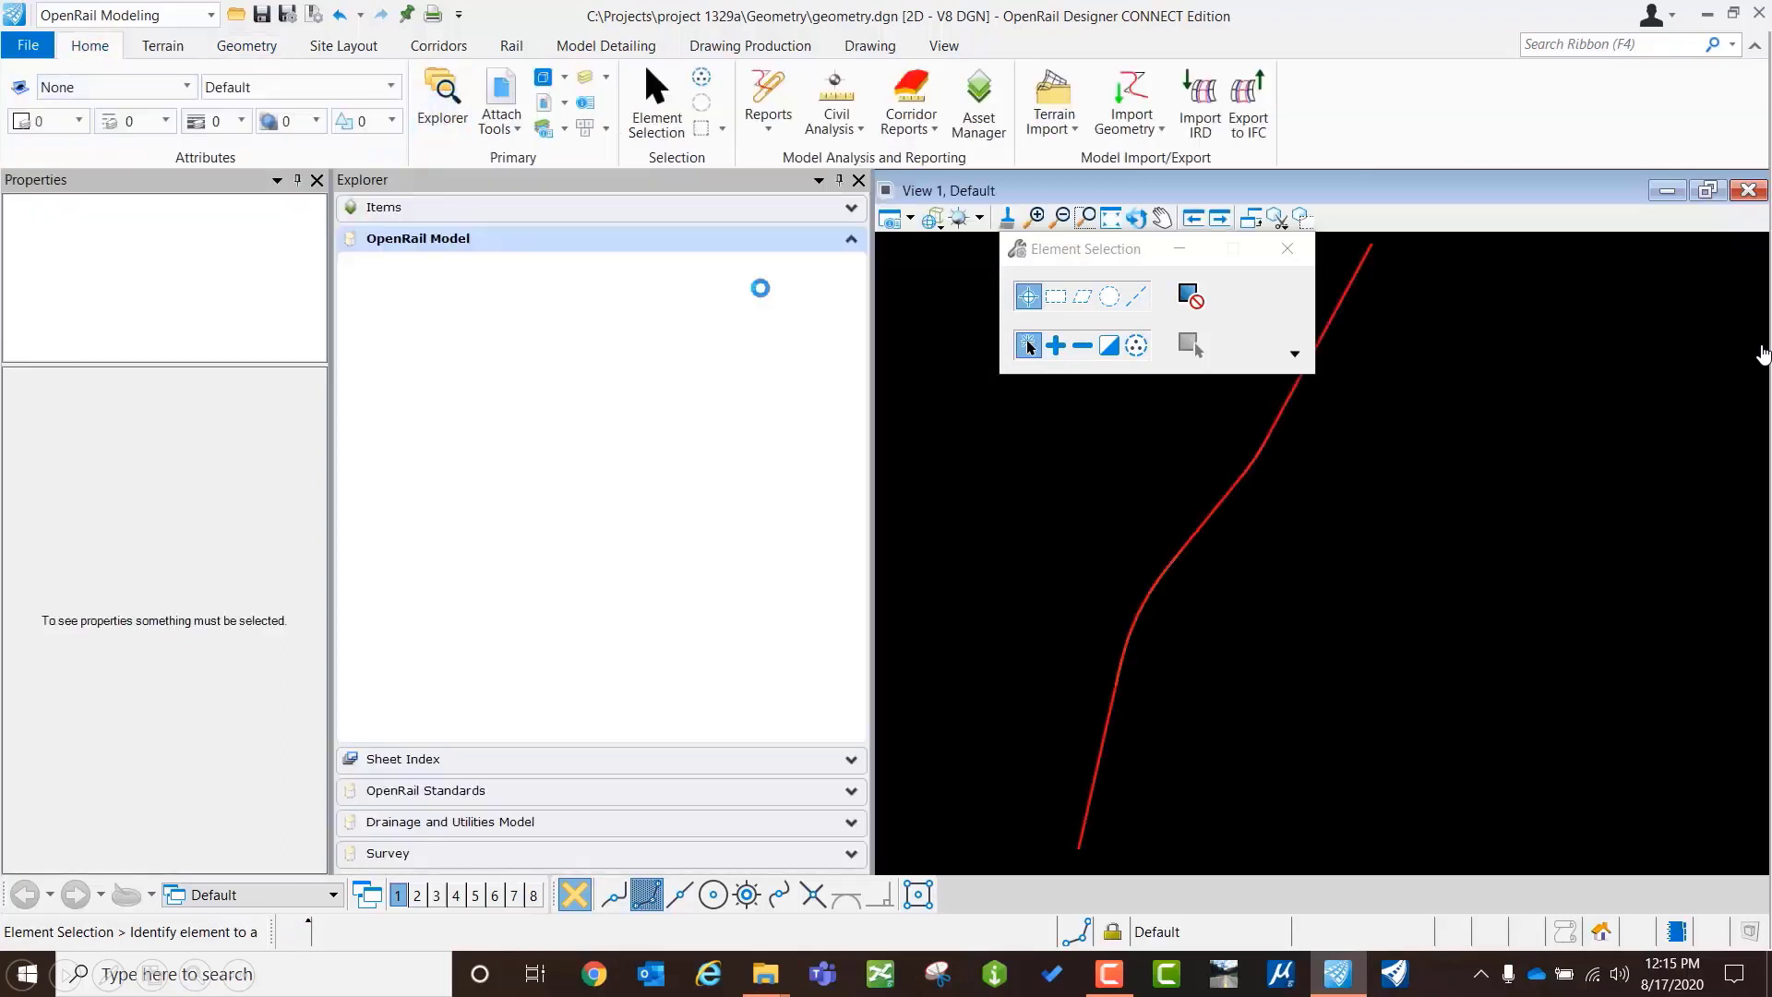
click(353, 335)
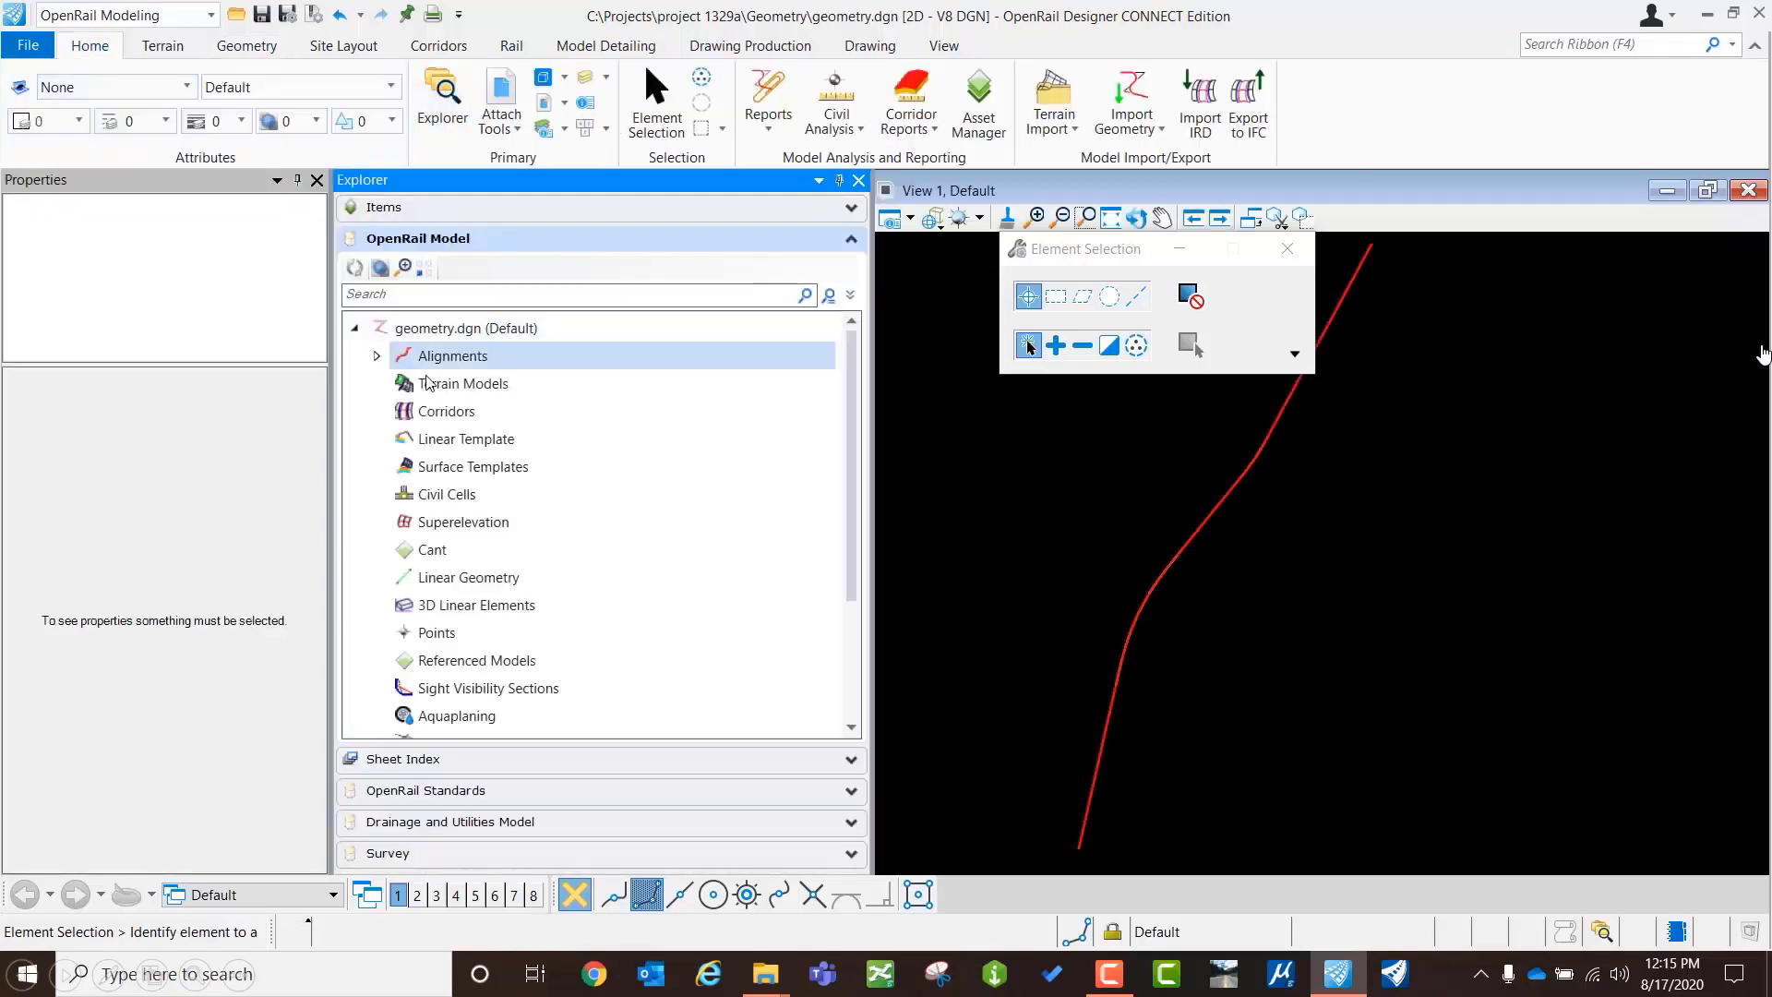
click(378, 356)
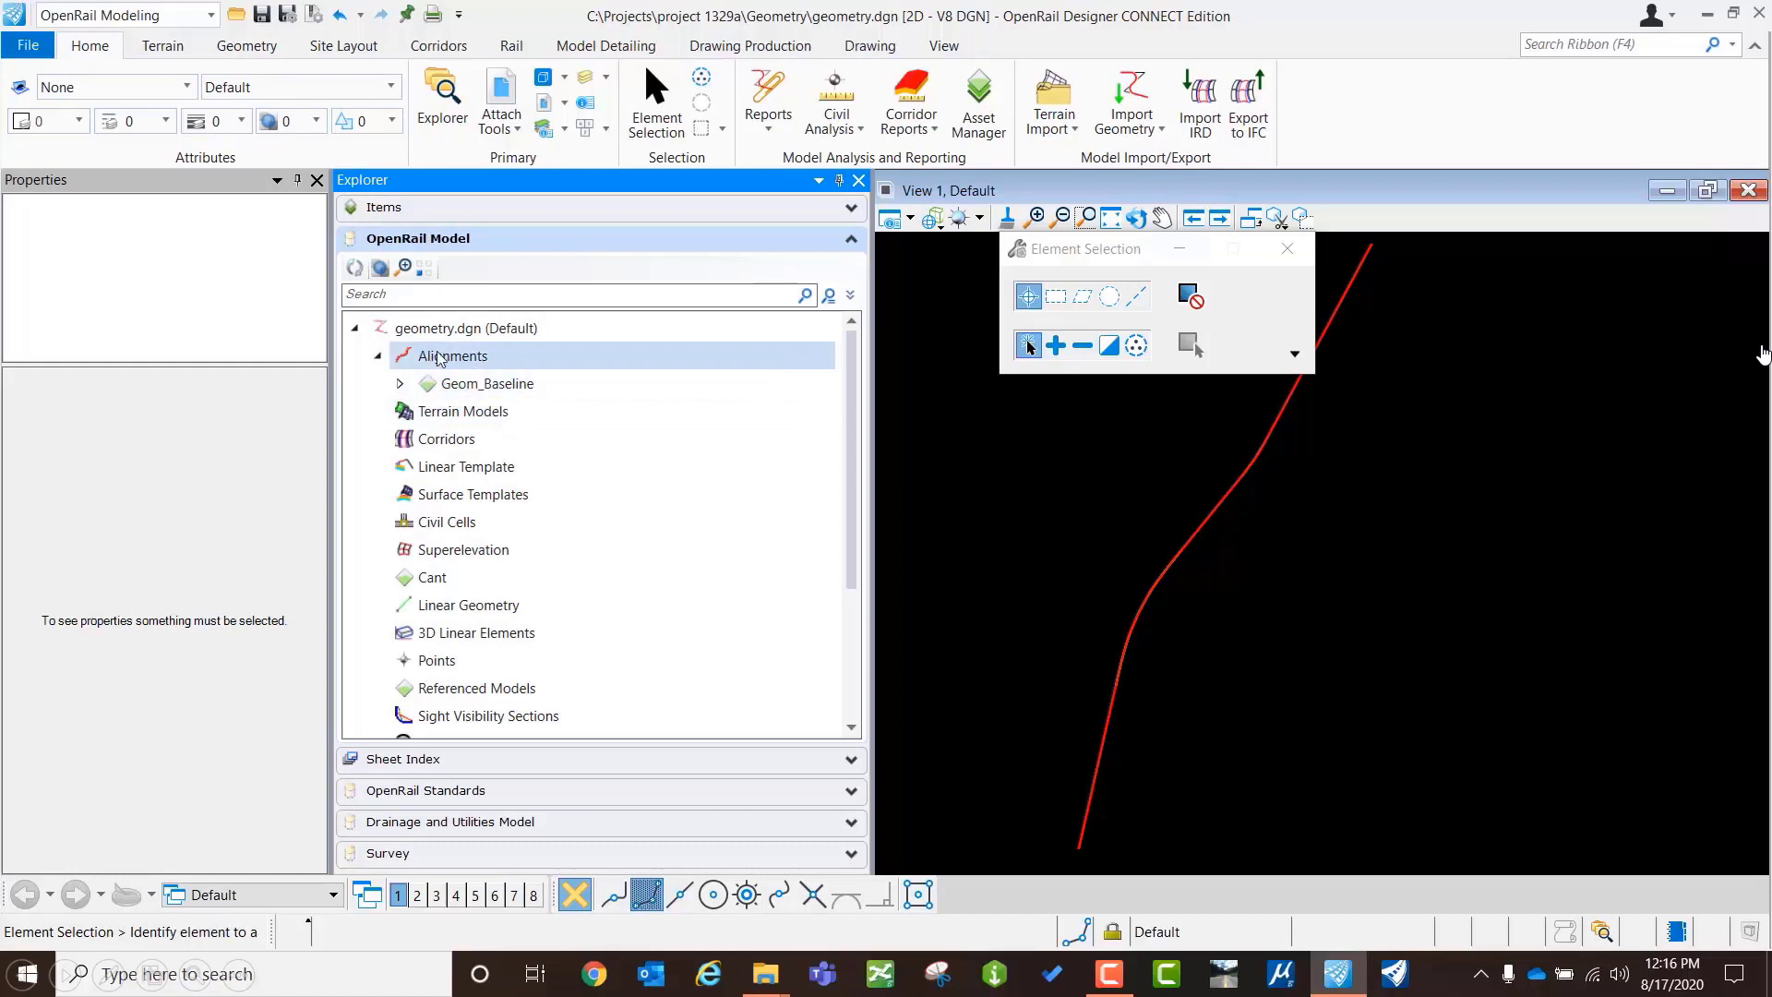
click(858, 180)
Step: Set the drawing's annotation scale to 1"=50', moving the Element Selection dialog out of the way
drag(1066, 249, 1478, 88)
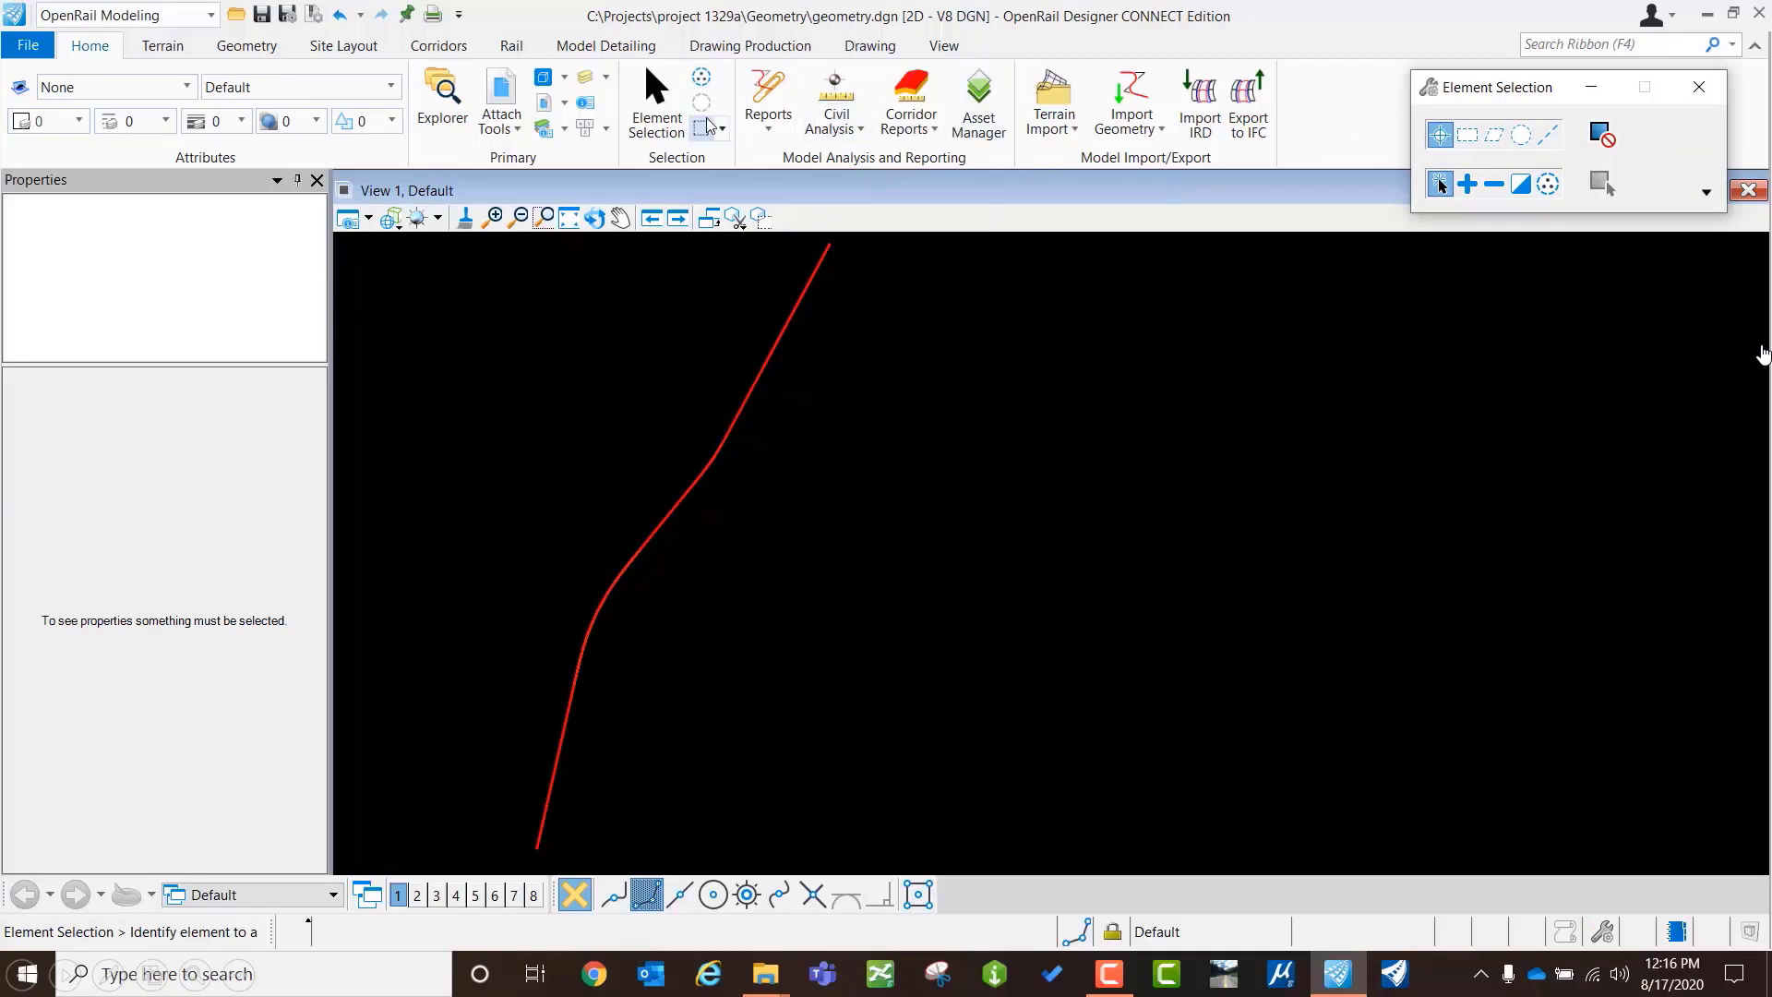
click(729, 48)
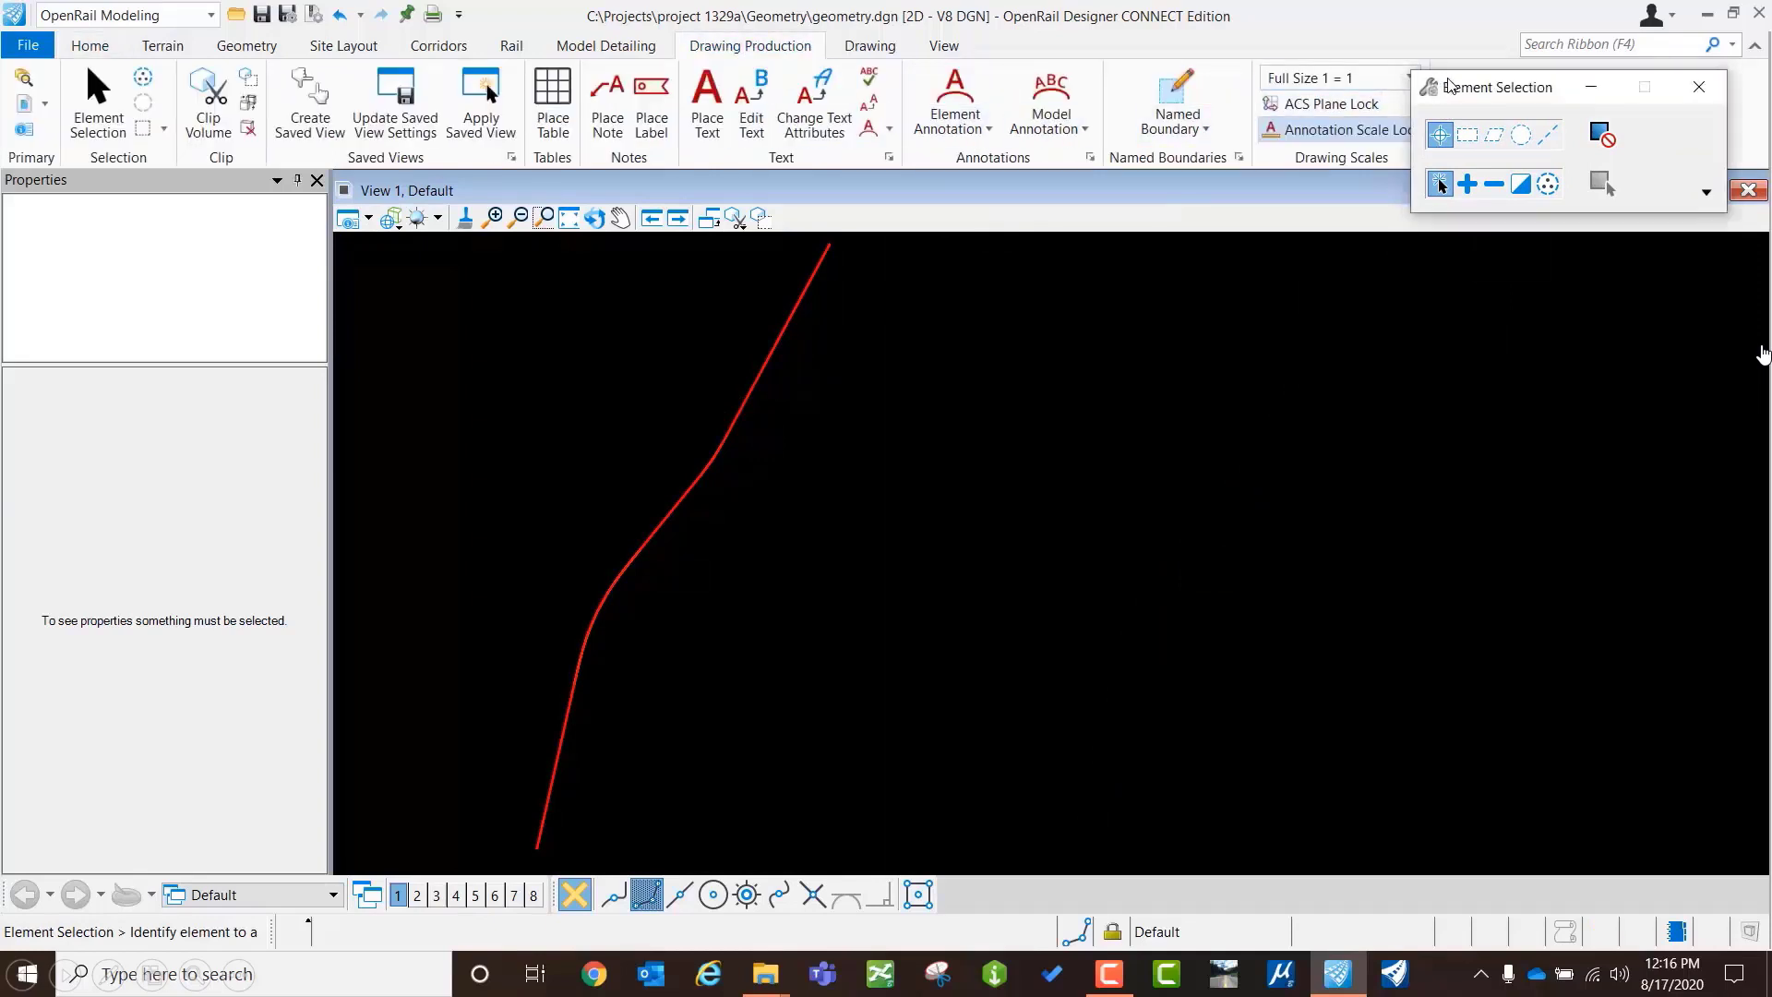
drag(1452, 87, 1521, 86)
click(1409, 77)
drag(1477, 143, 1476, 181)
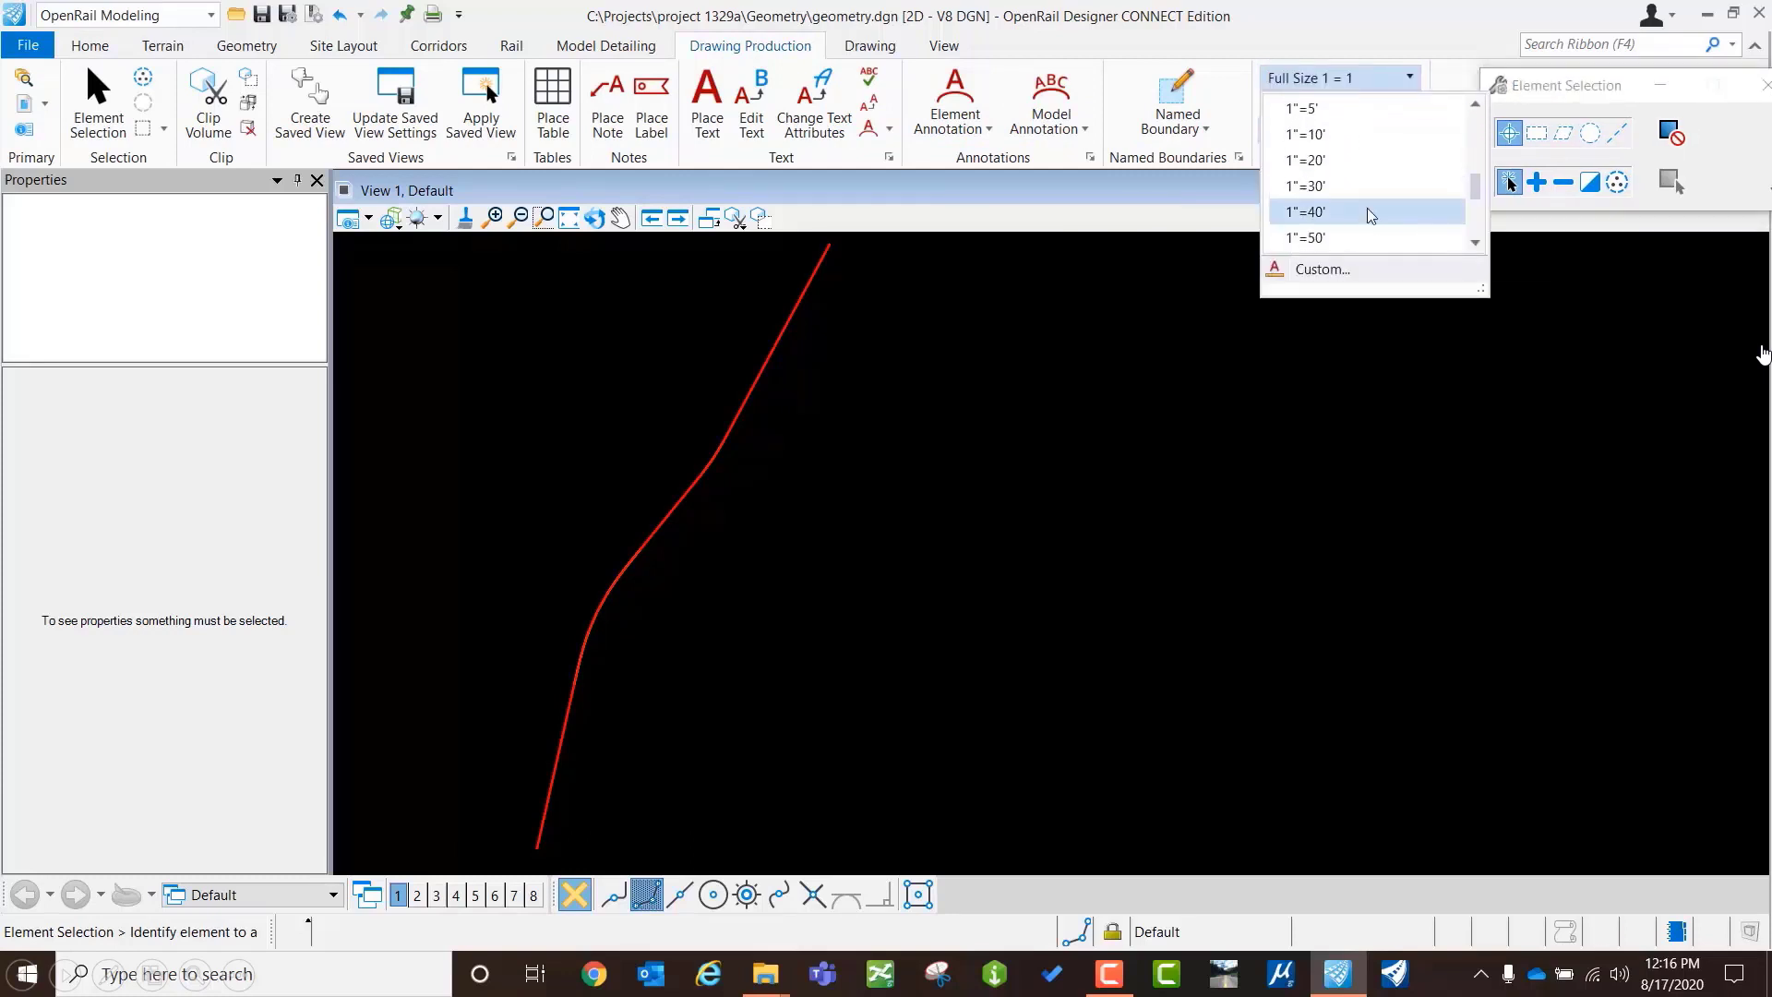
click(1338, 238)
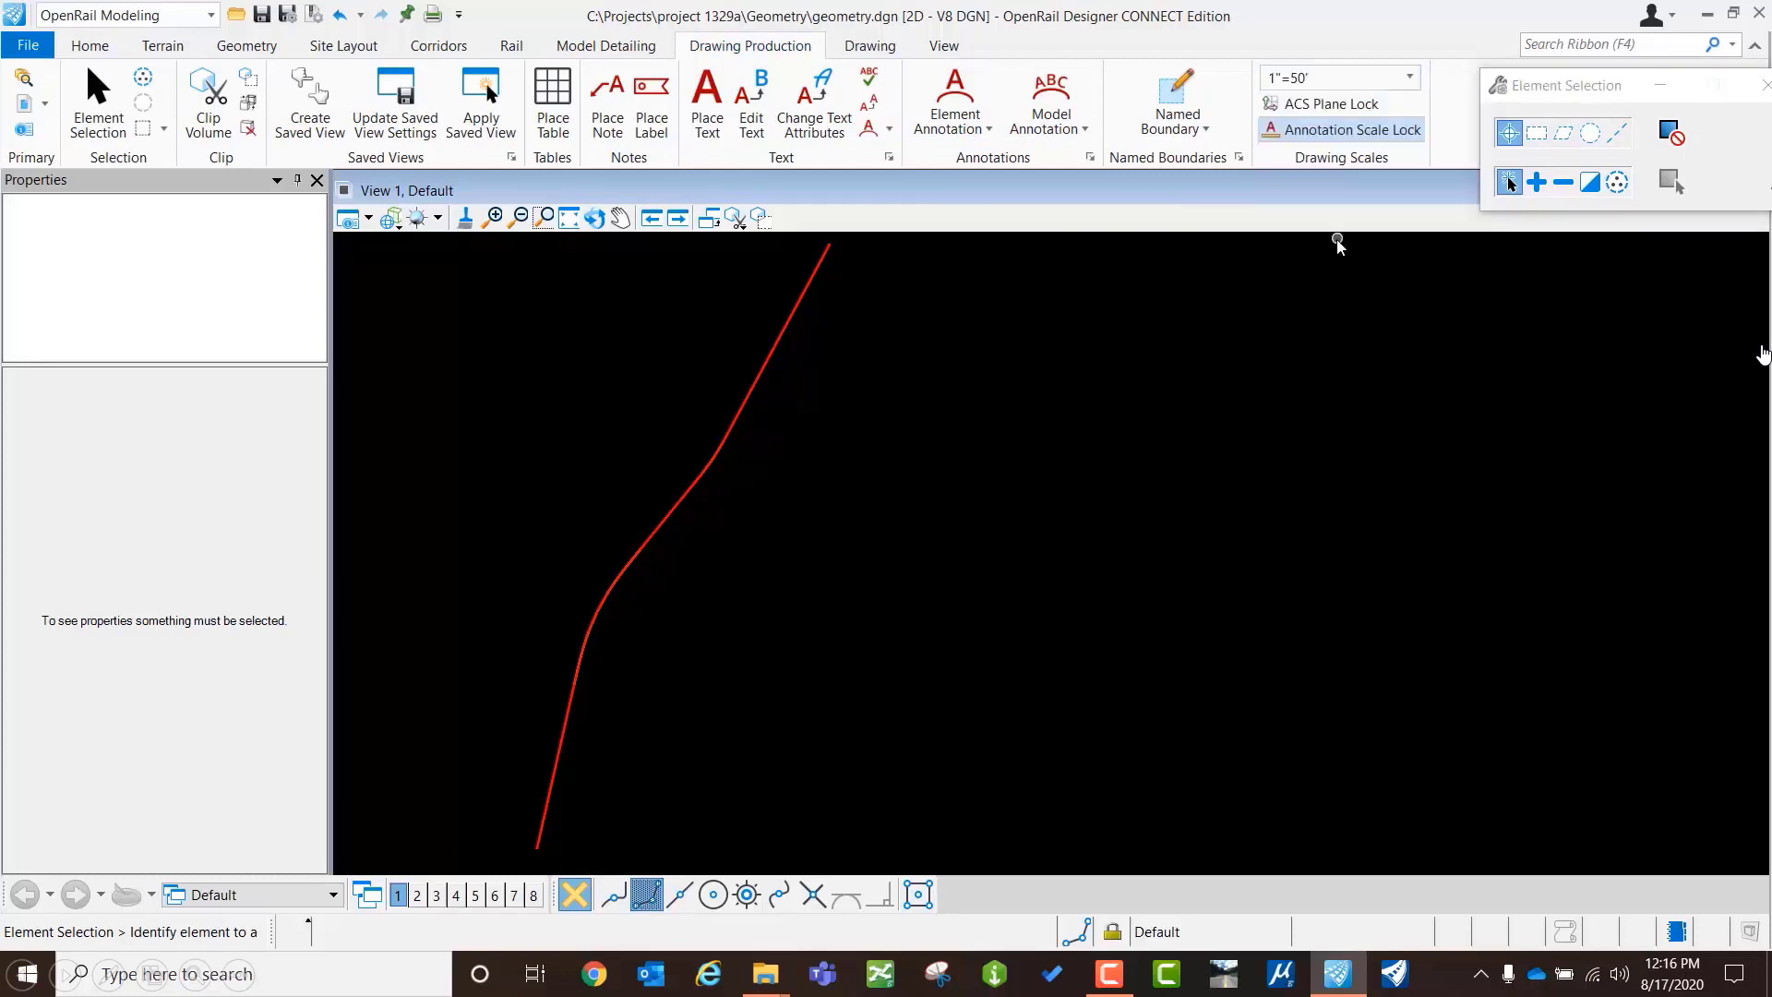
Step: Annotate the red alignment in the plan view with Element Annotation
click(967, 129)
click(1004, 163)
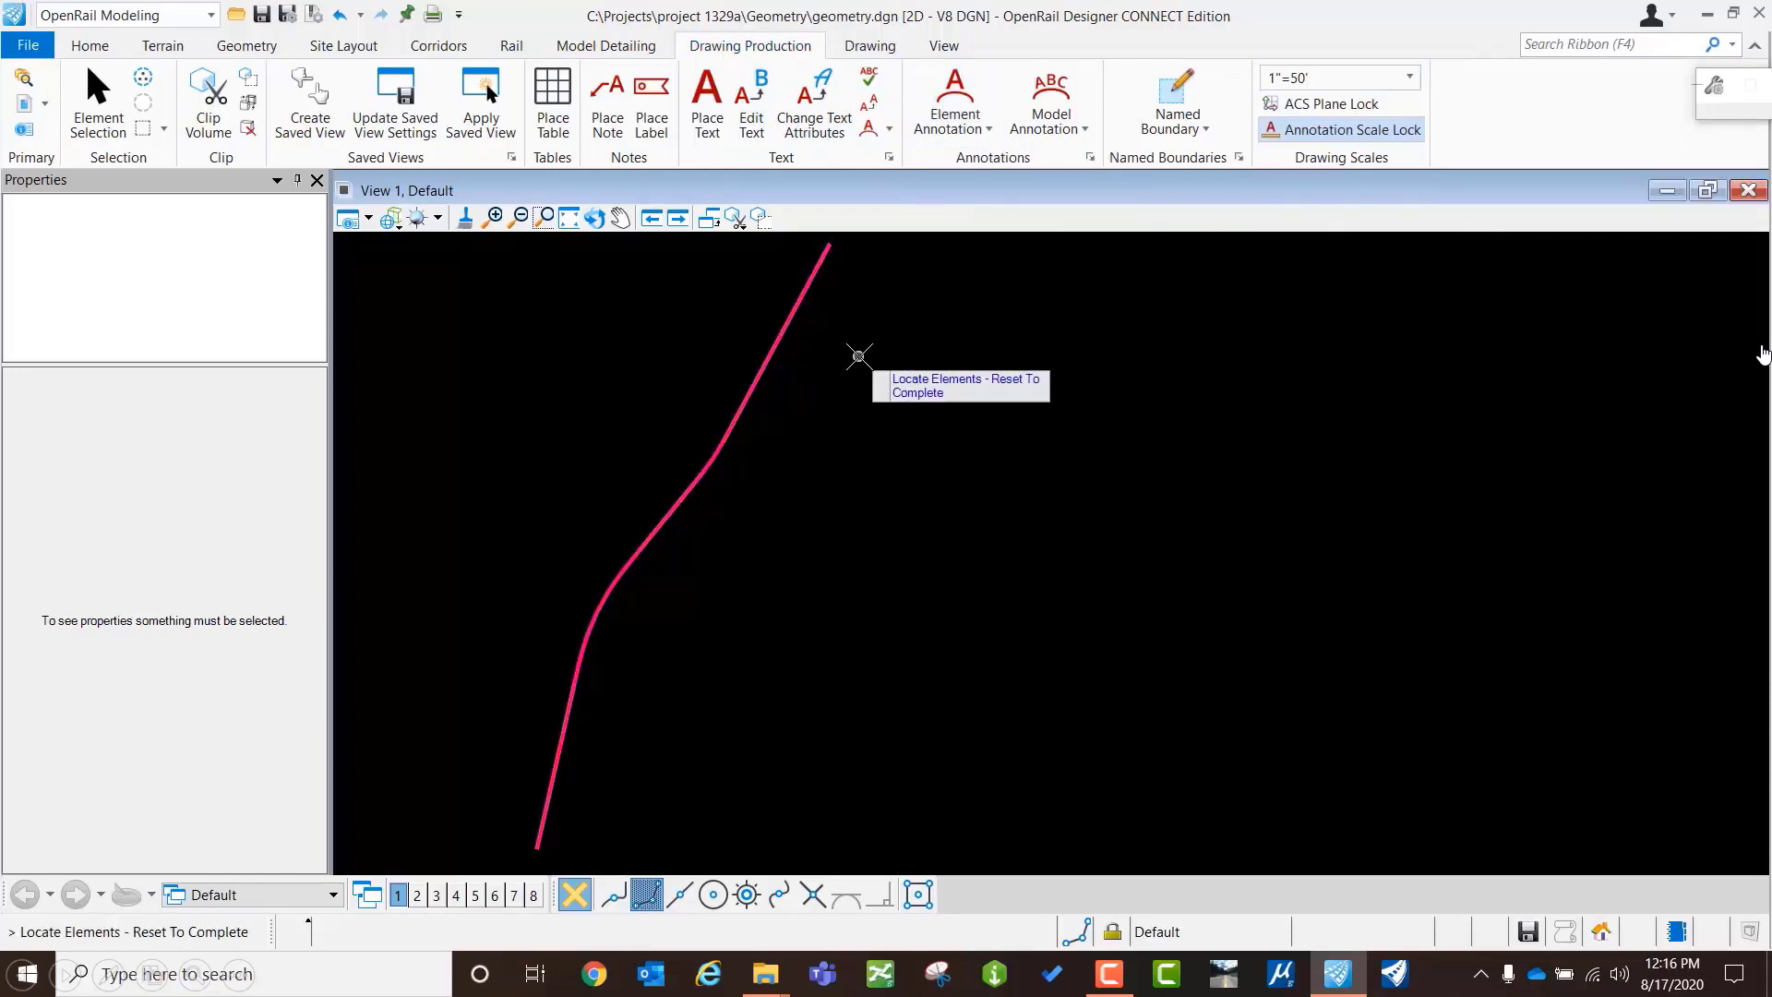
right_click(1201, 386)
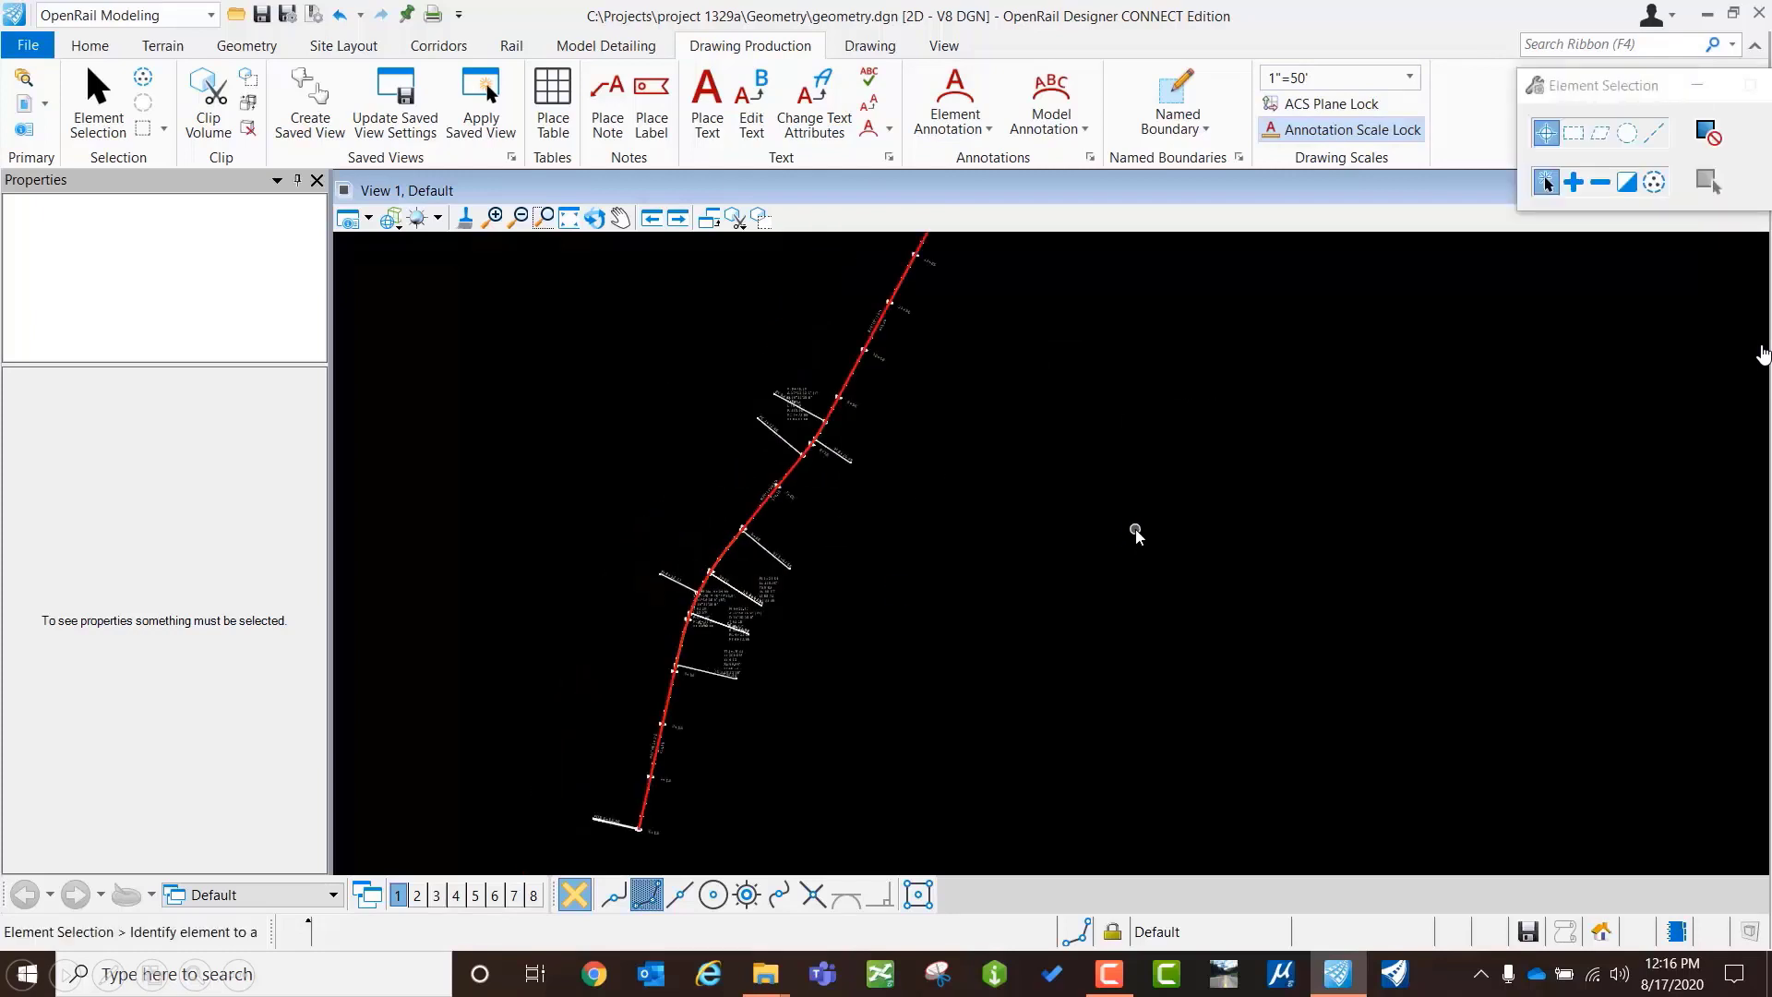
Step: Open DTM.dgn from project 1329a's Terrain folder using the active Training and Examples WorkSpace and Training-Imperial WorkSet
click(28, 44)
click(272, 861)
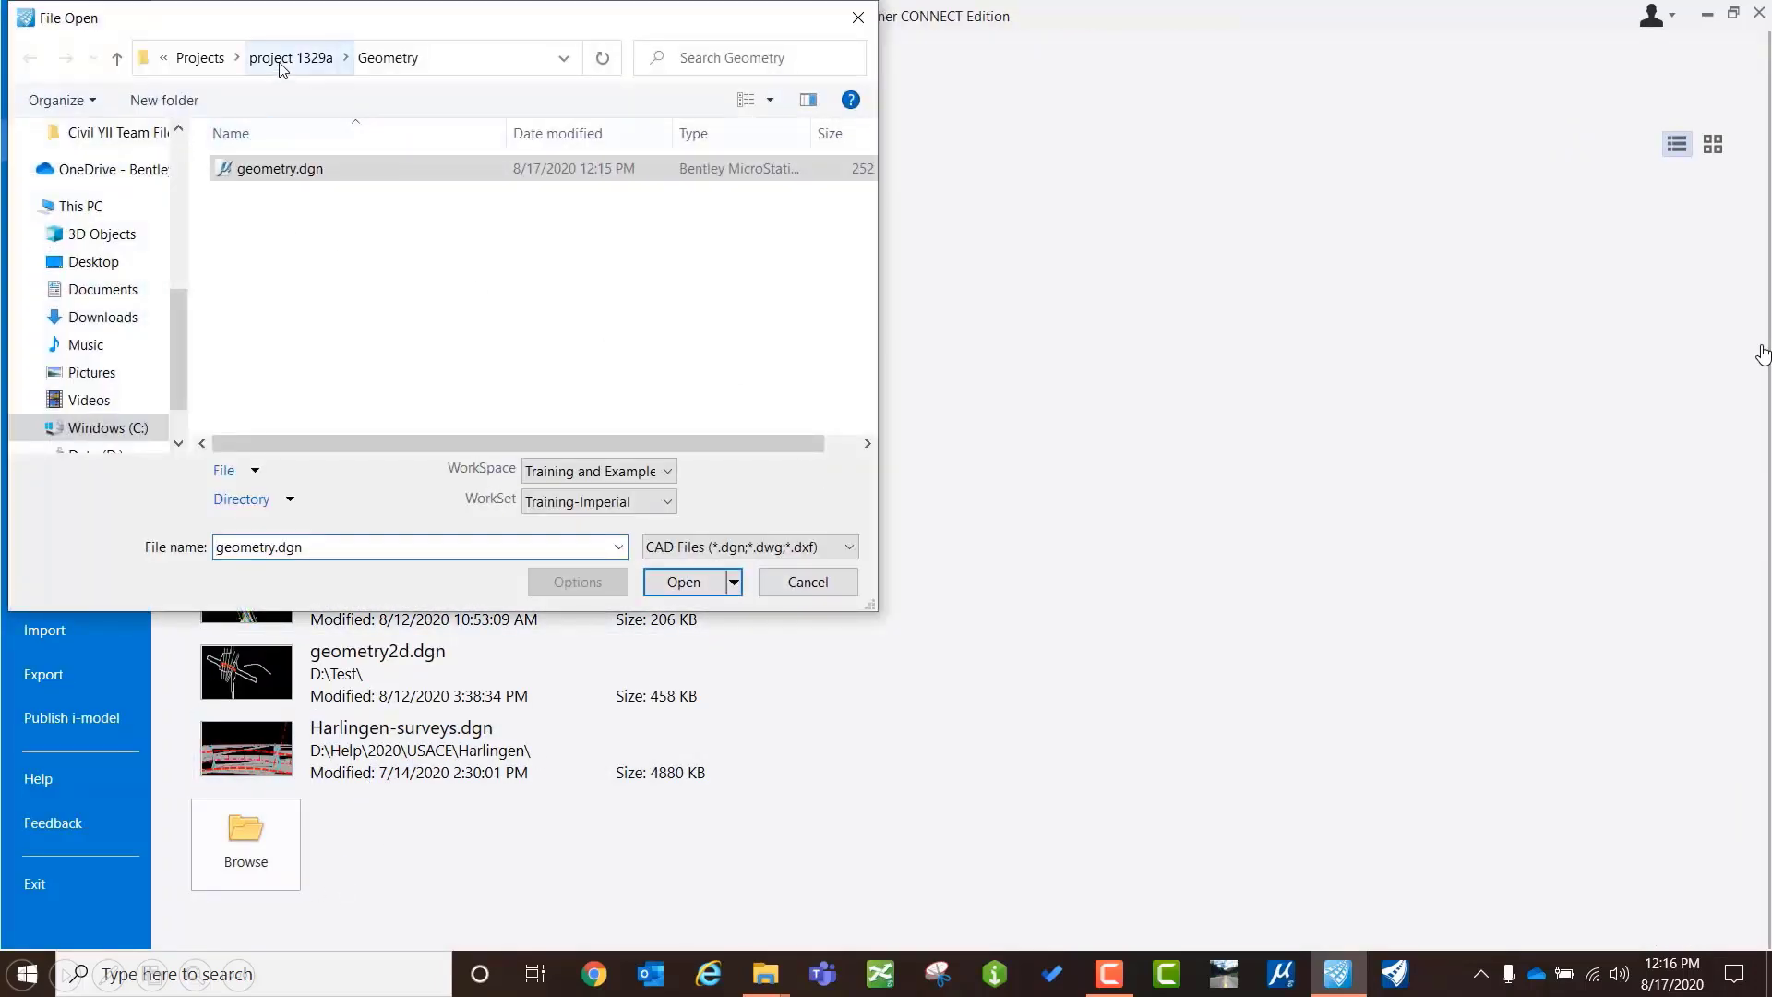
click(282, 61)
double_click(287, 208)
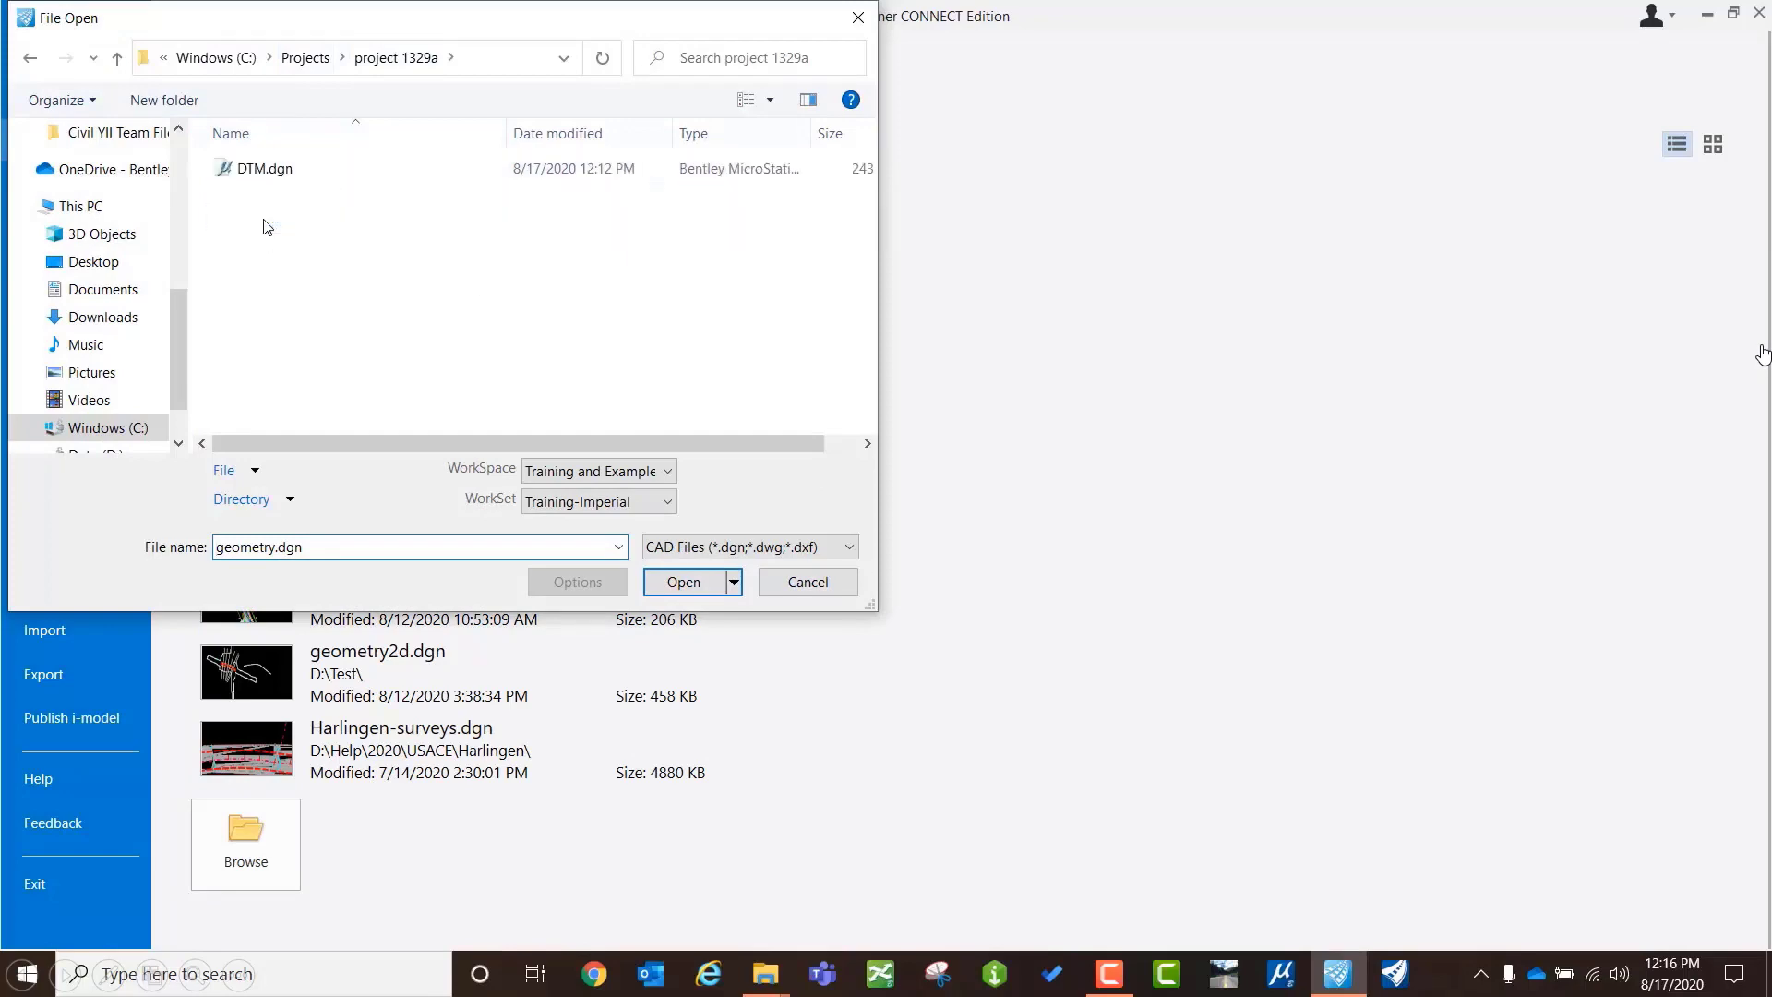
double_click(265, 169)
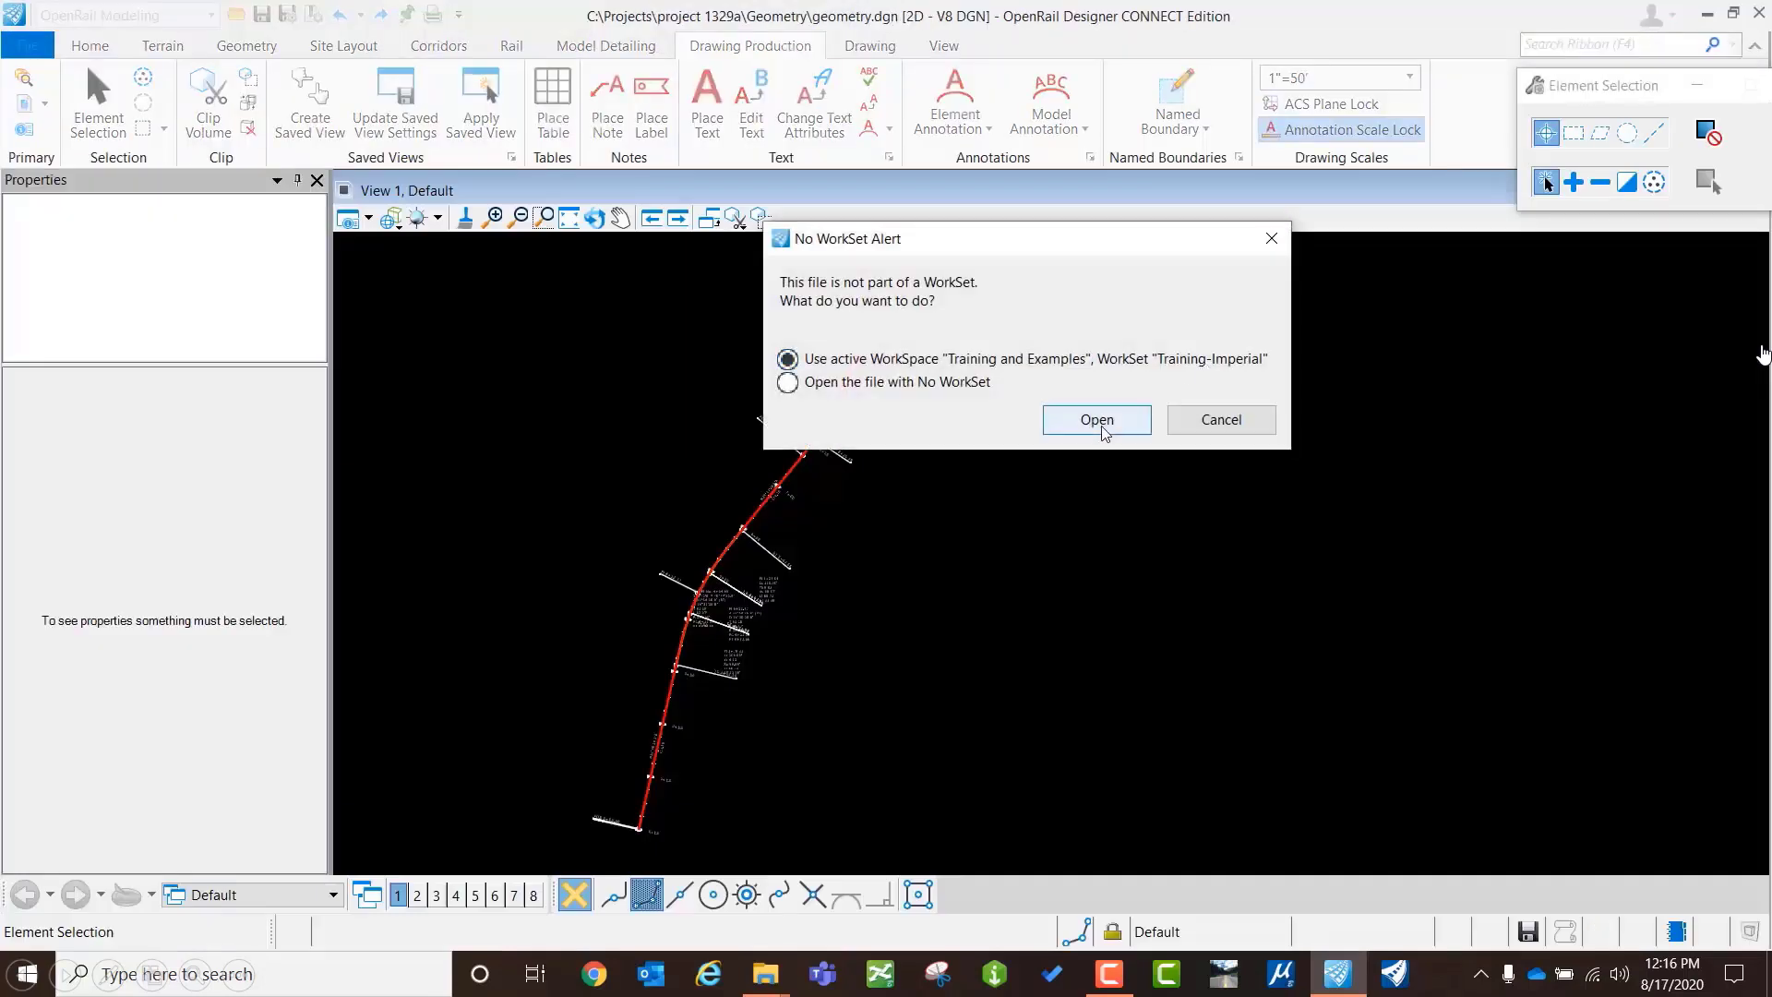
click(1102, 419)
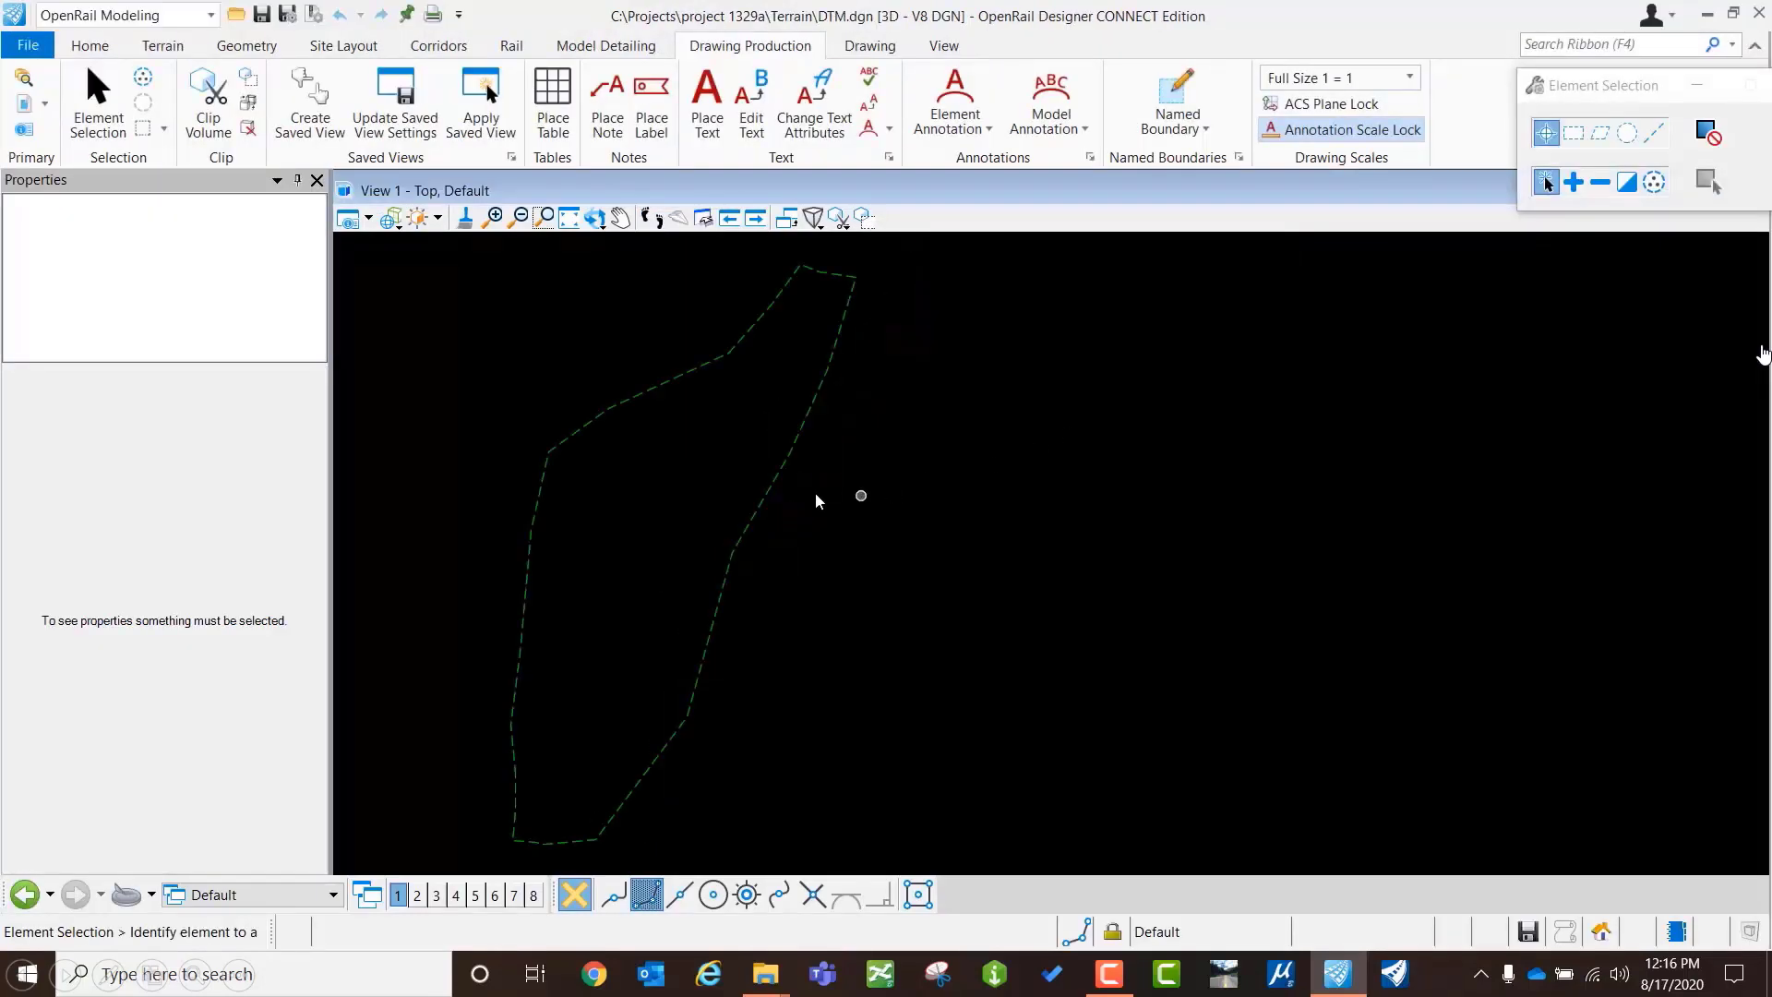
Step: Assign the Proposed Contours feature definition to the Hwy12Topo terrain model, and clear the selection
click(789, 459)
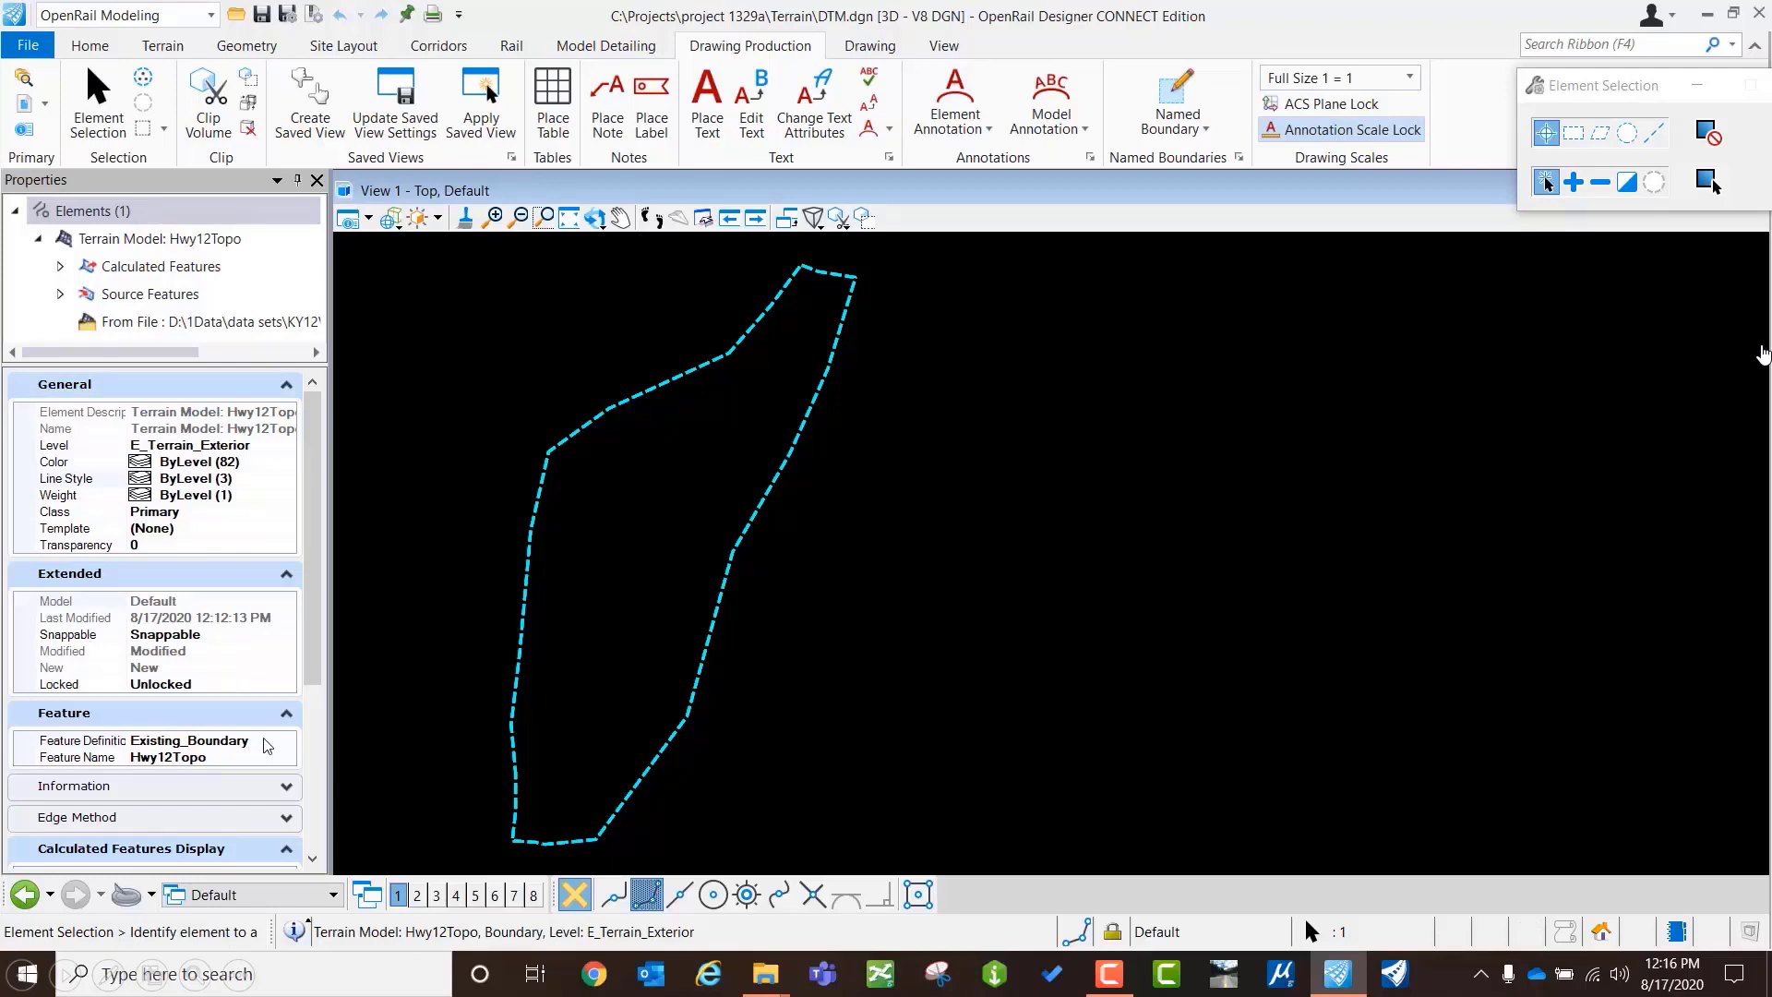
click(267, 746)
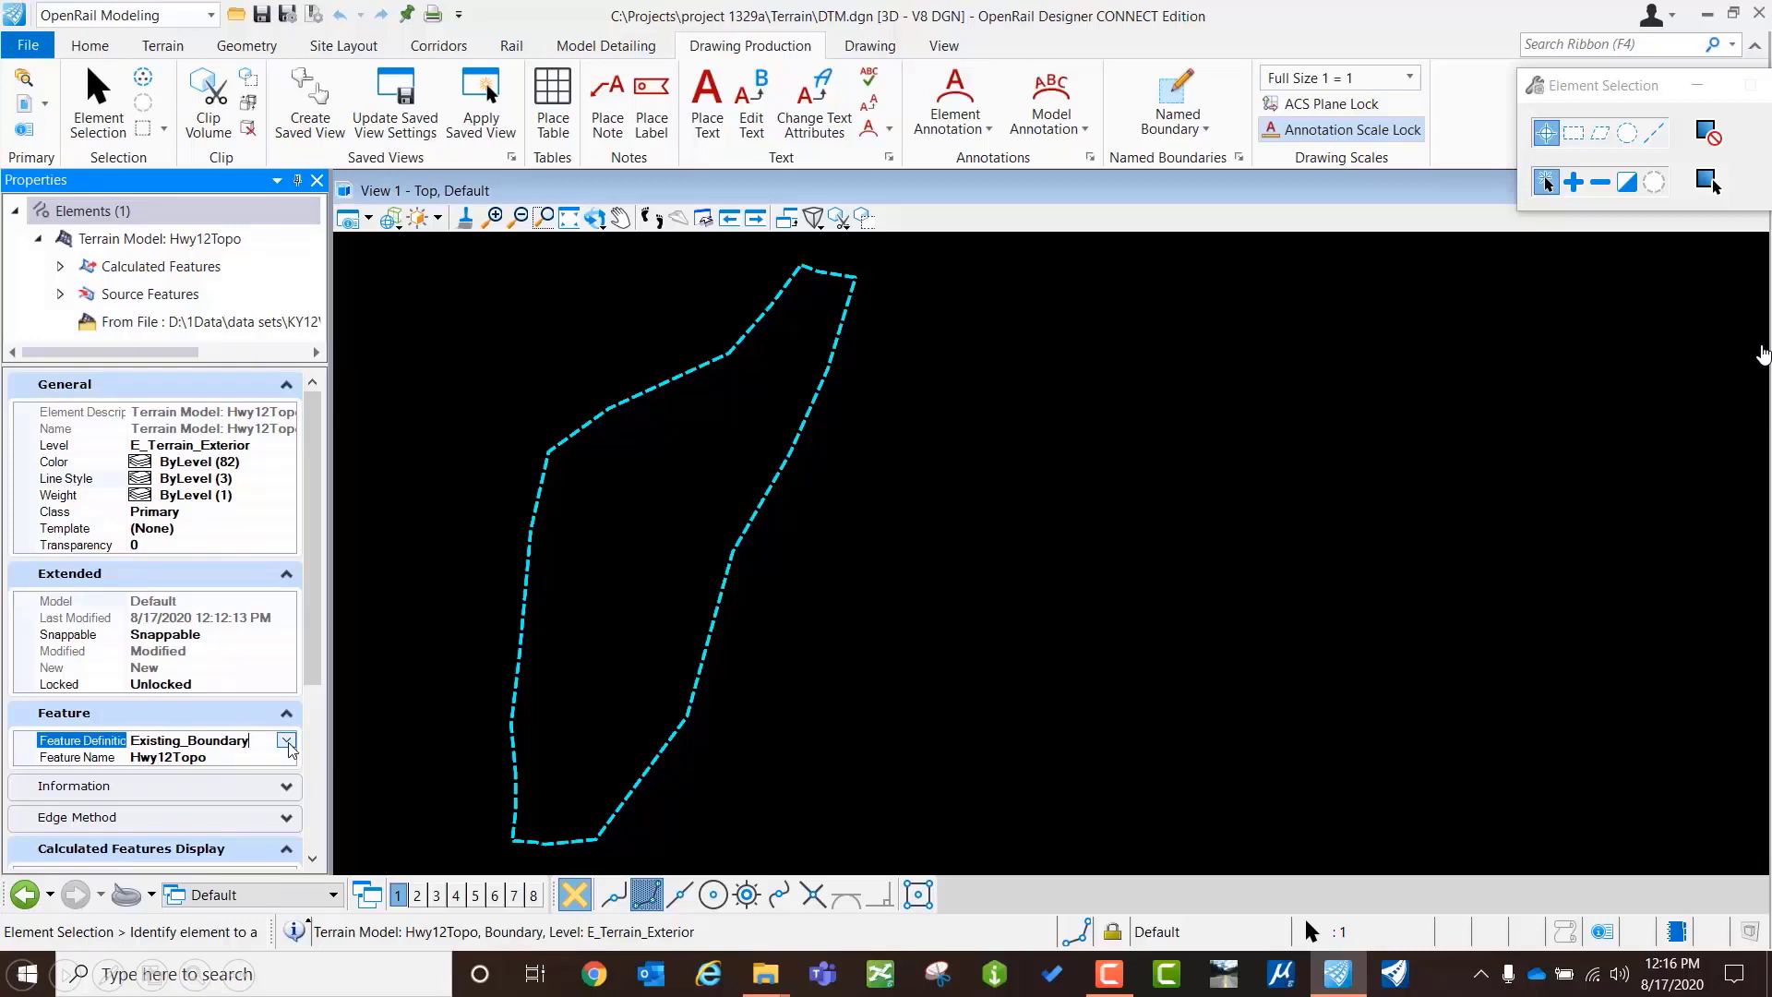
scroll(289, 749, down, 2)
click(290, 653)
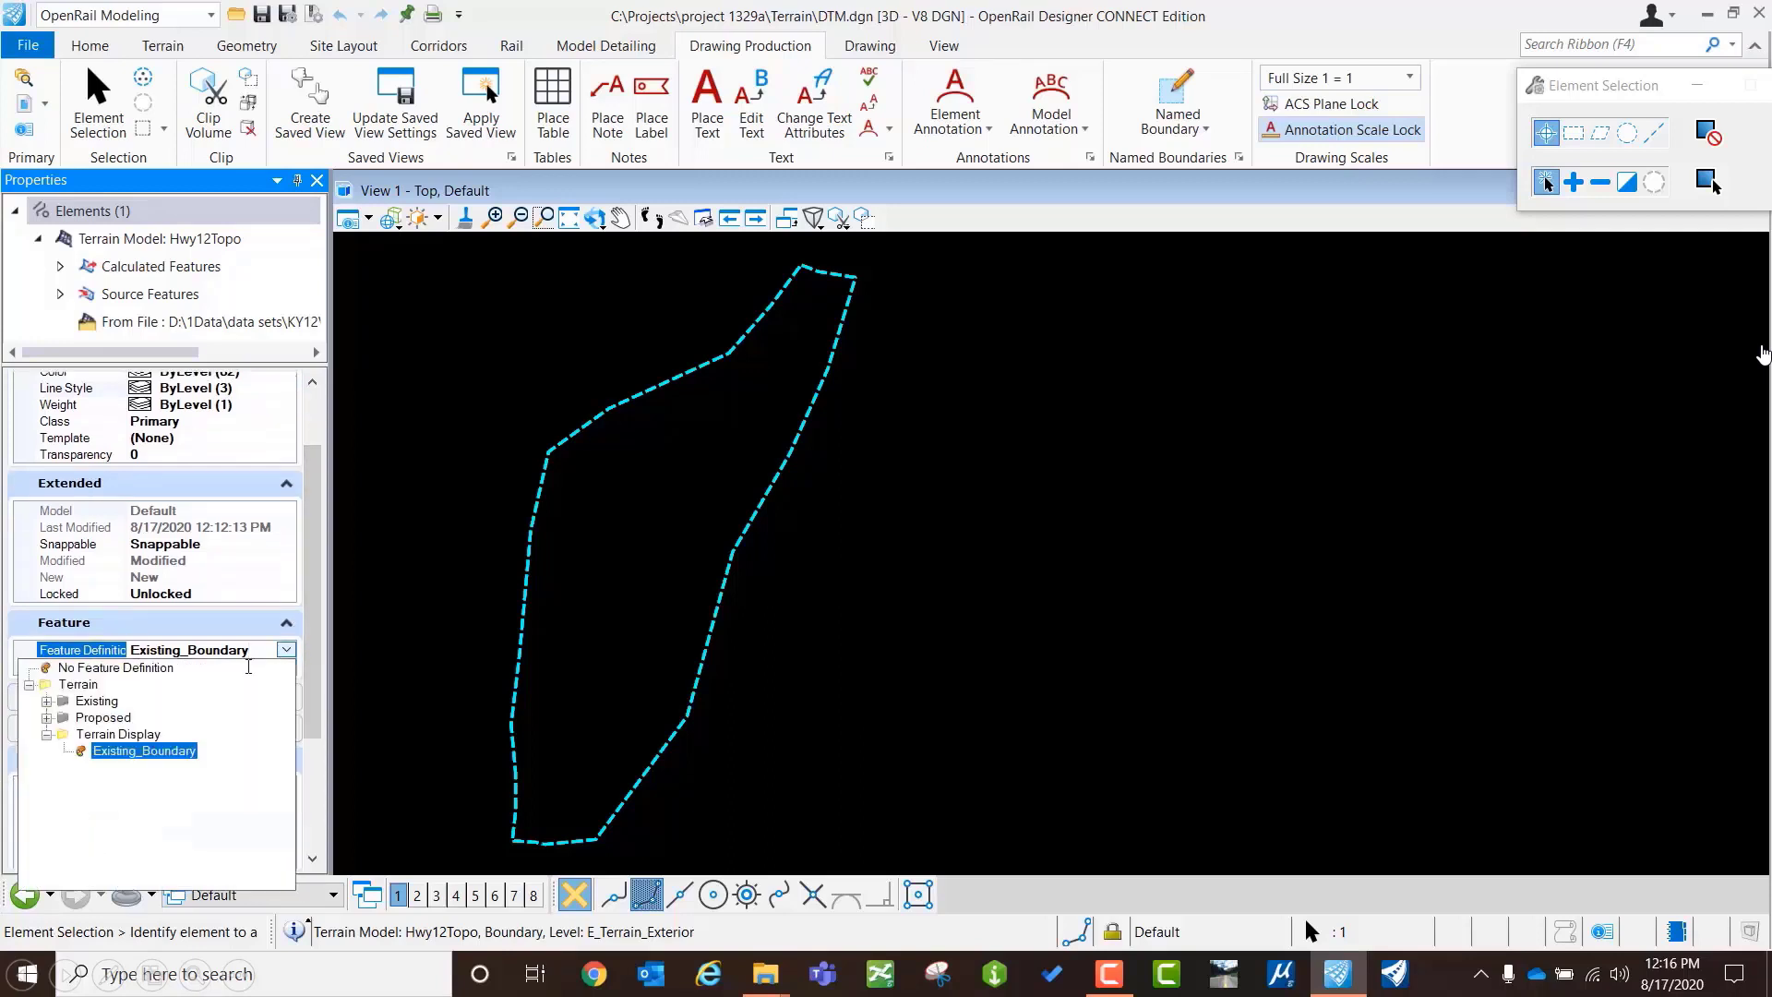
click(50, 720)
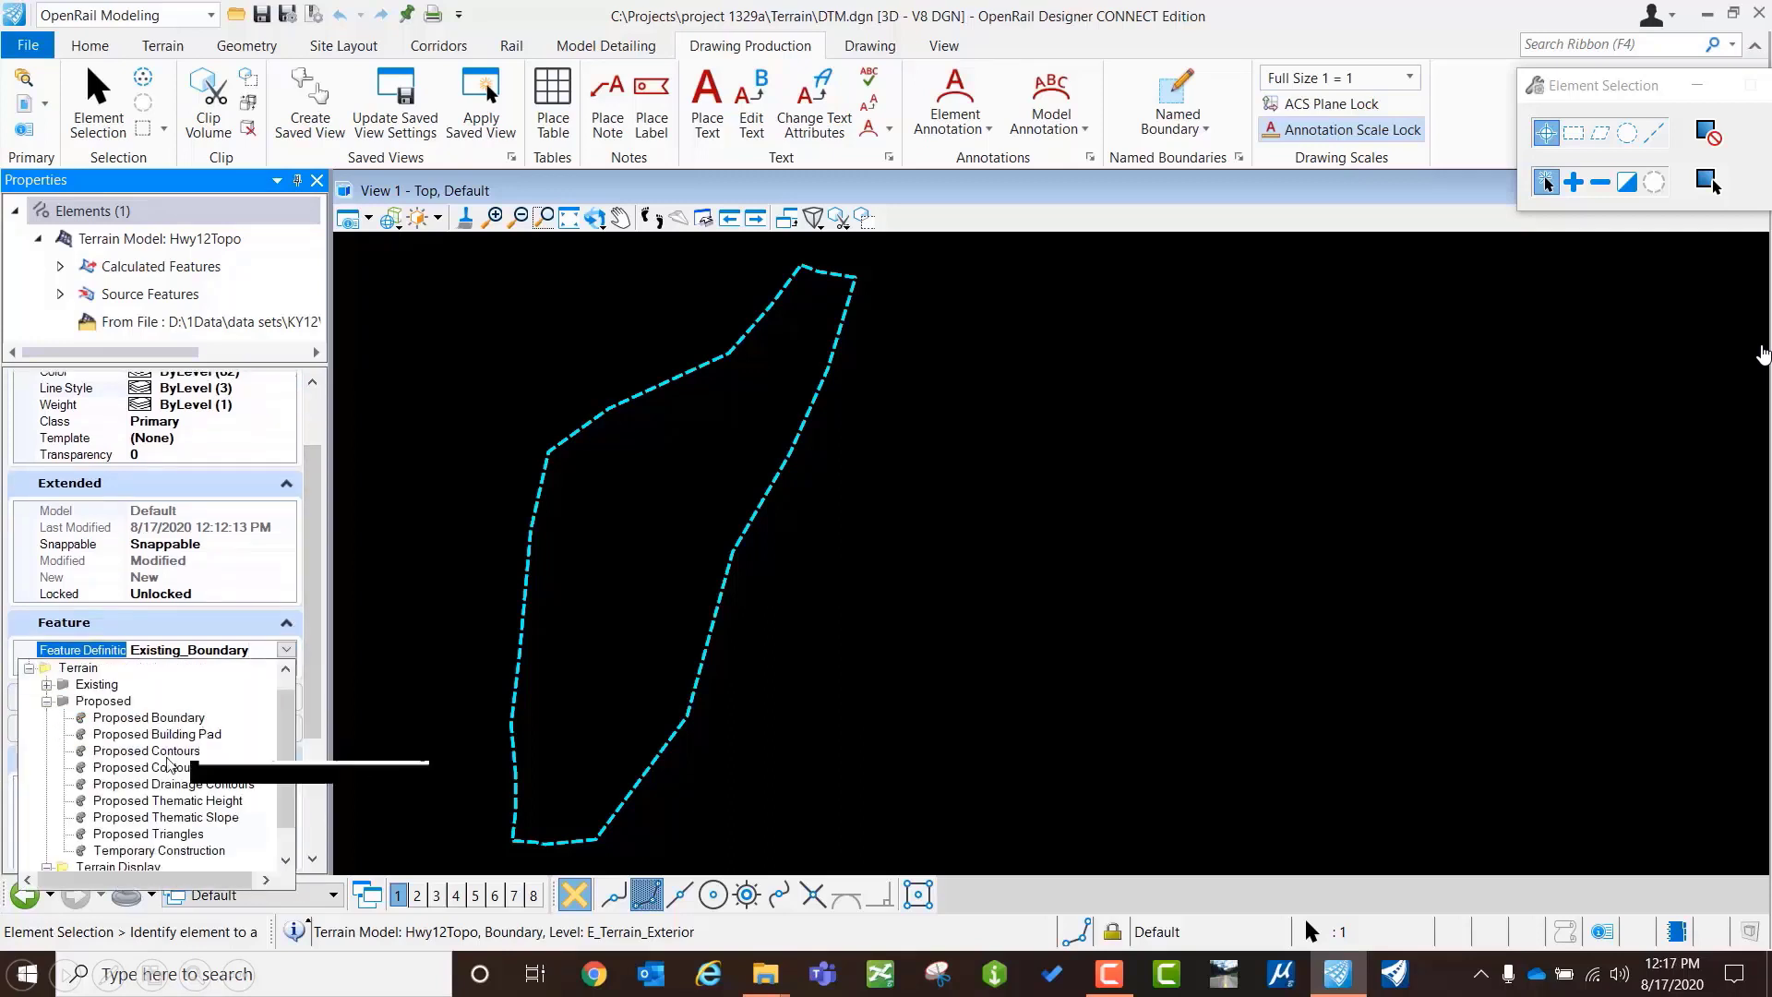
click(166, 752)
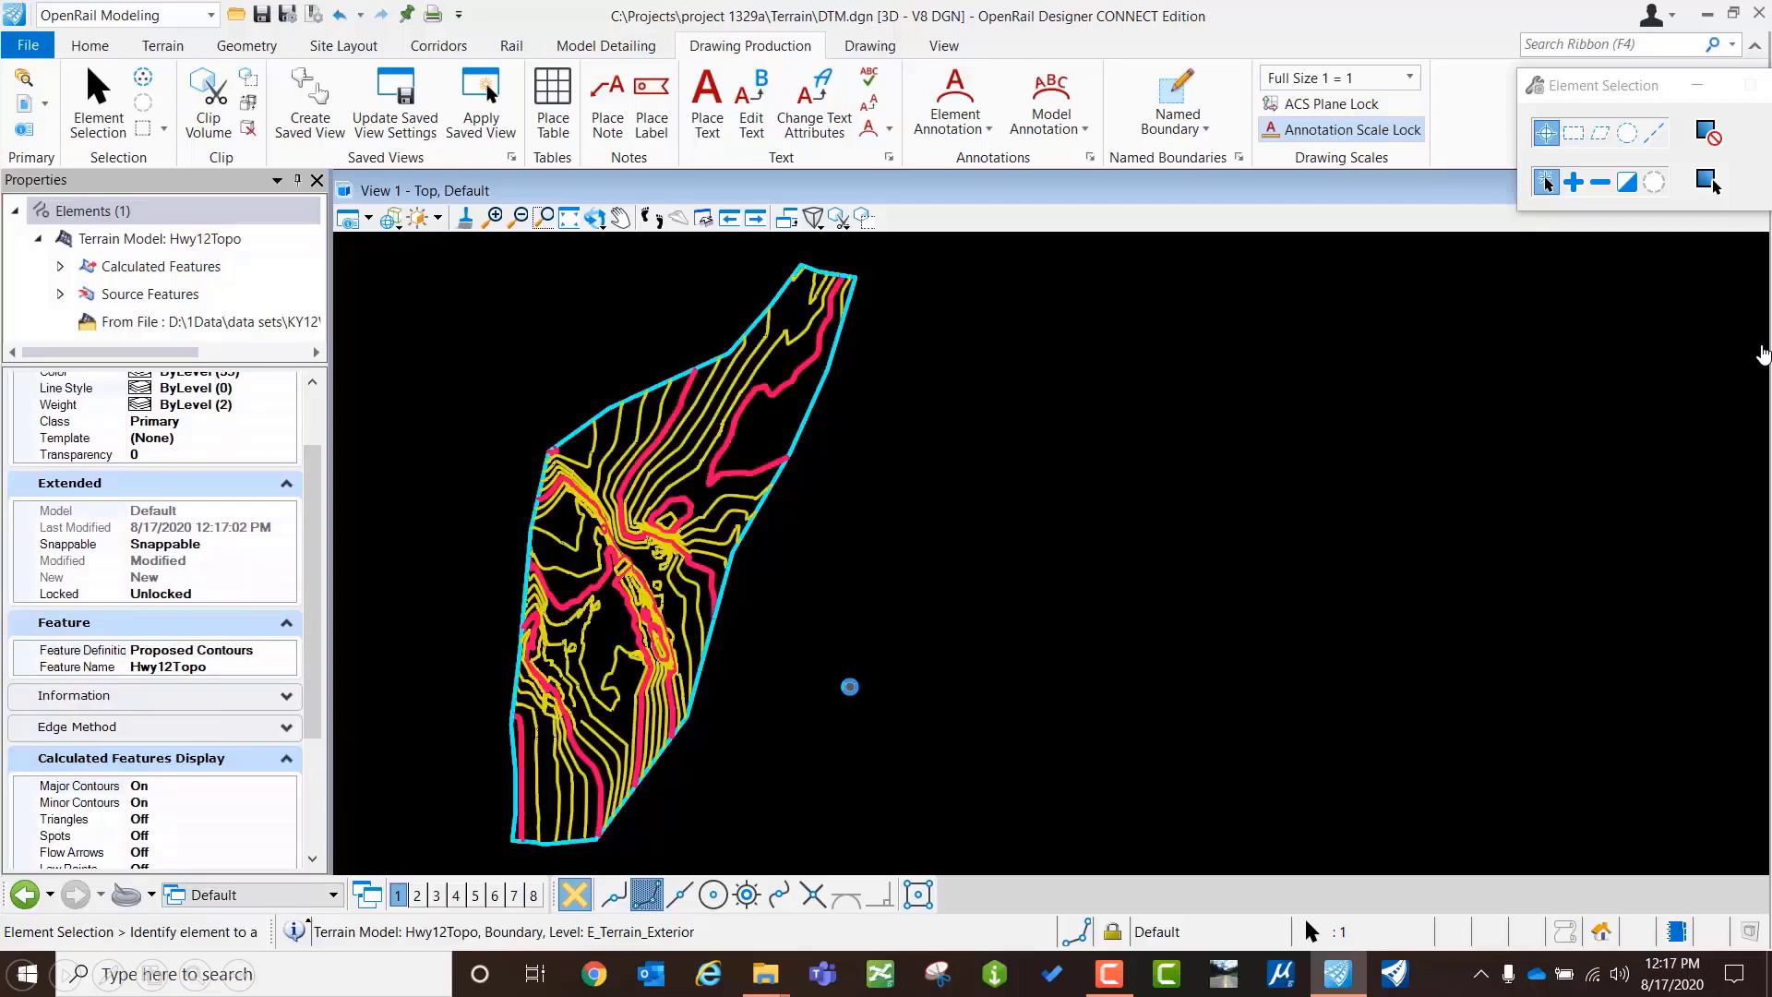
click(422, 536)
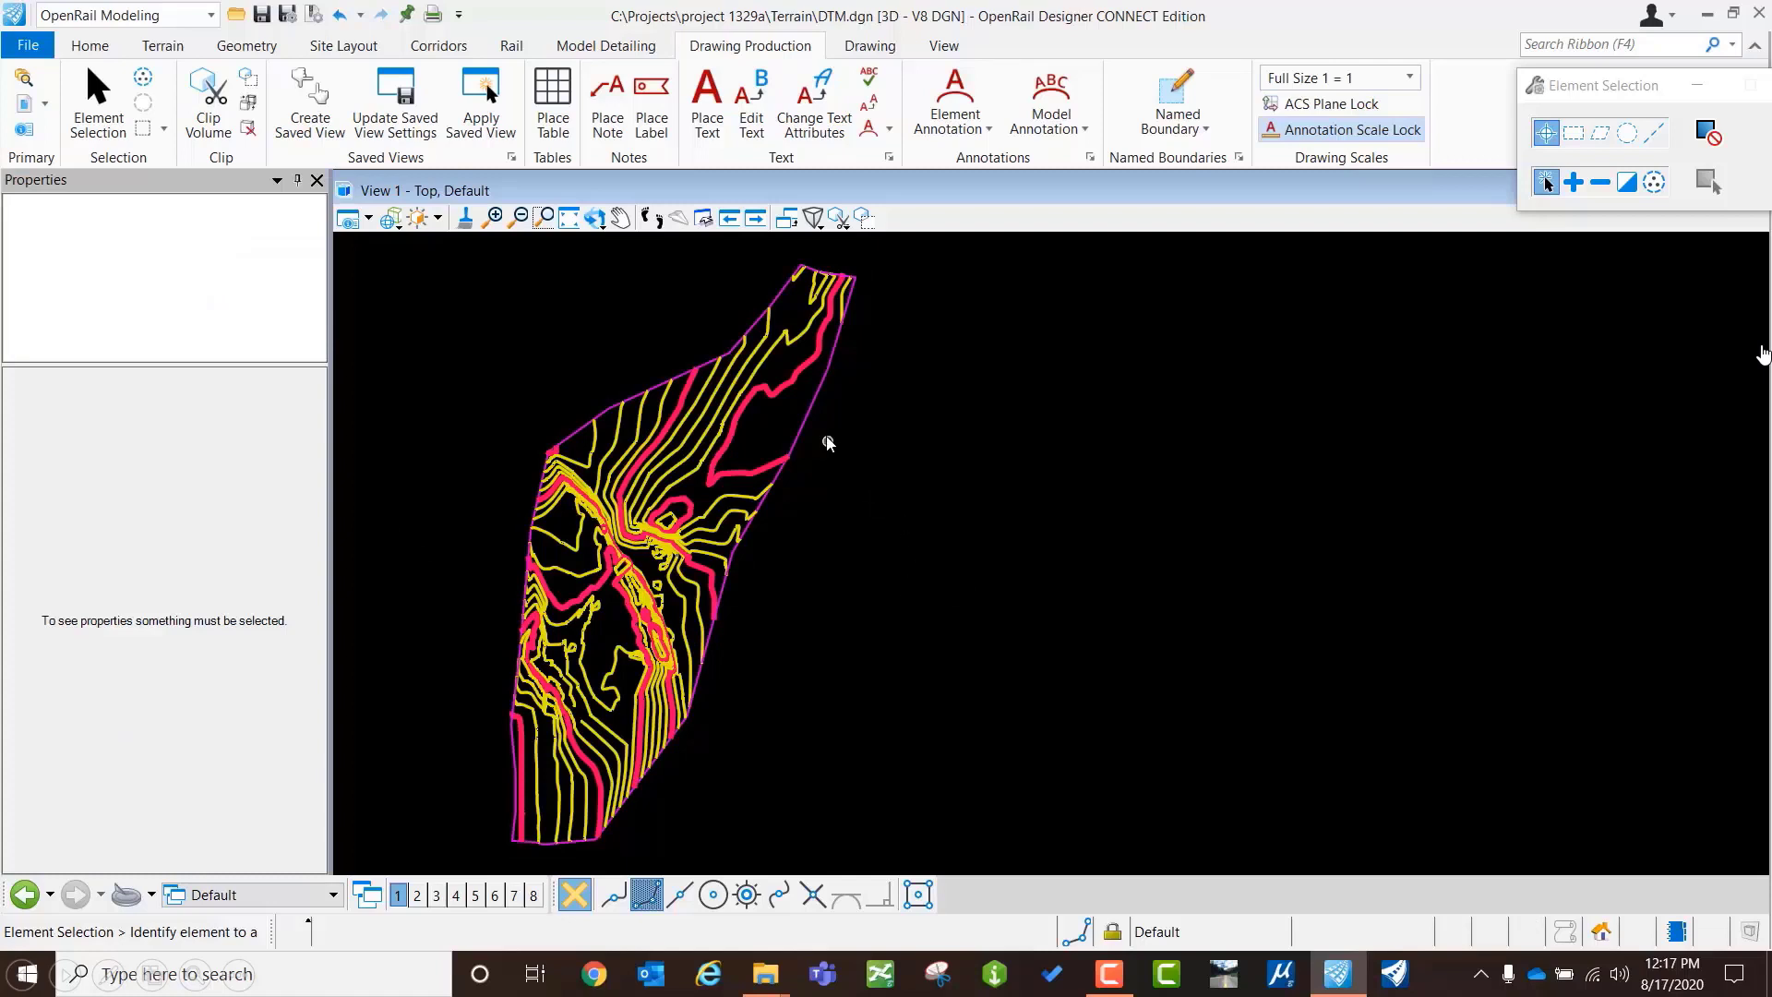
click(810, 407)
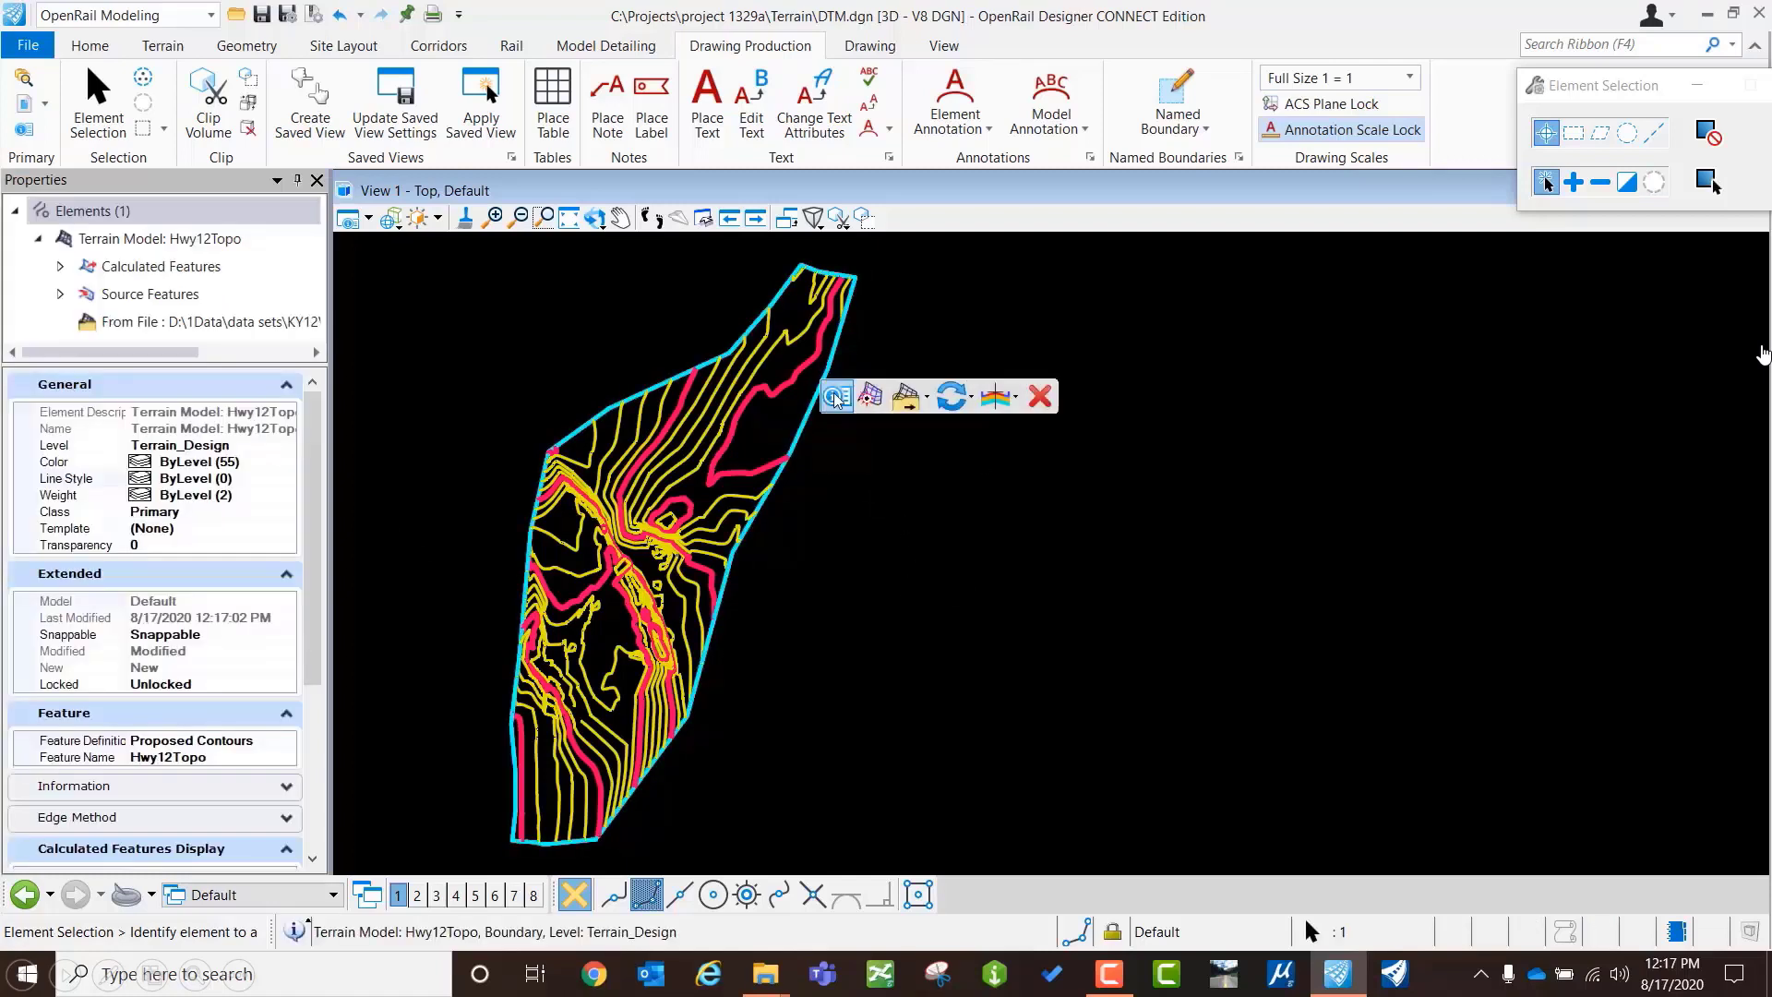
mouse_move(994, 392)
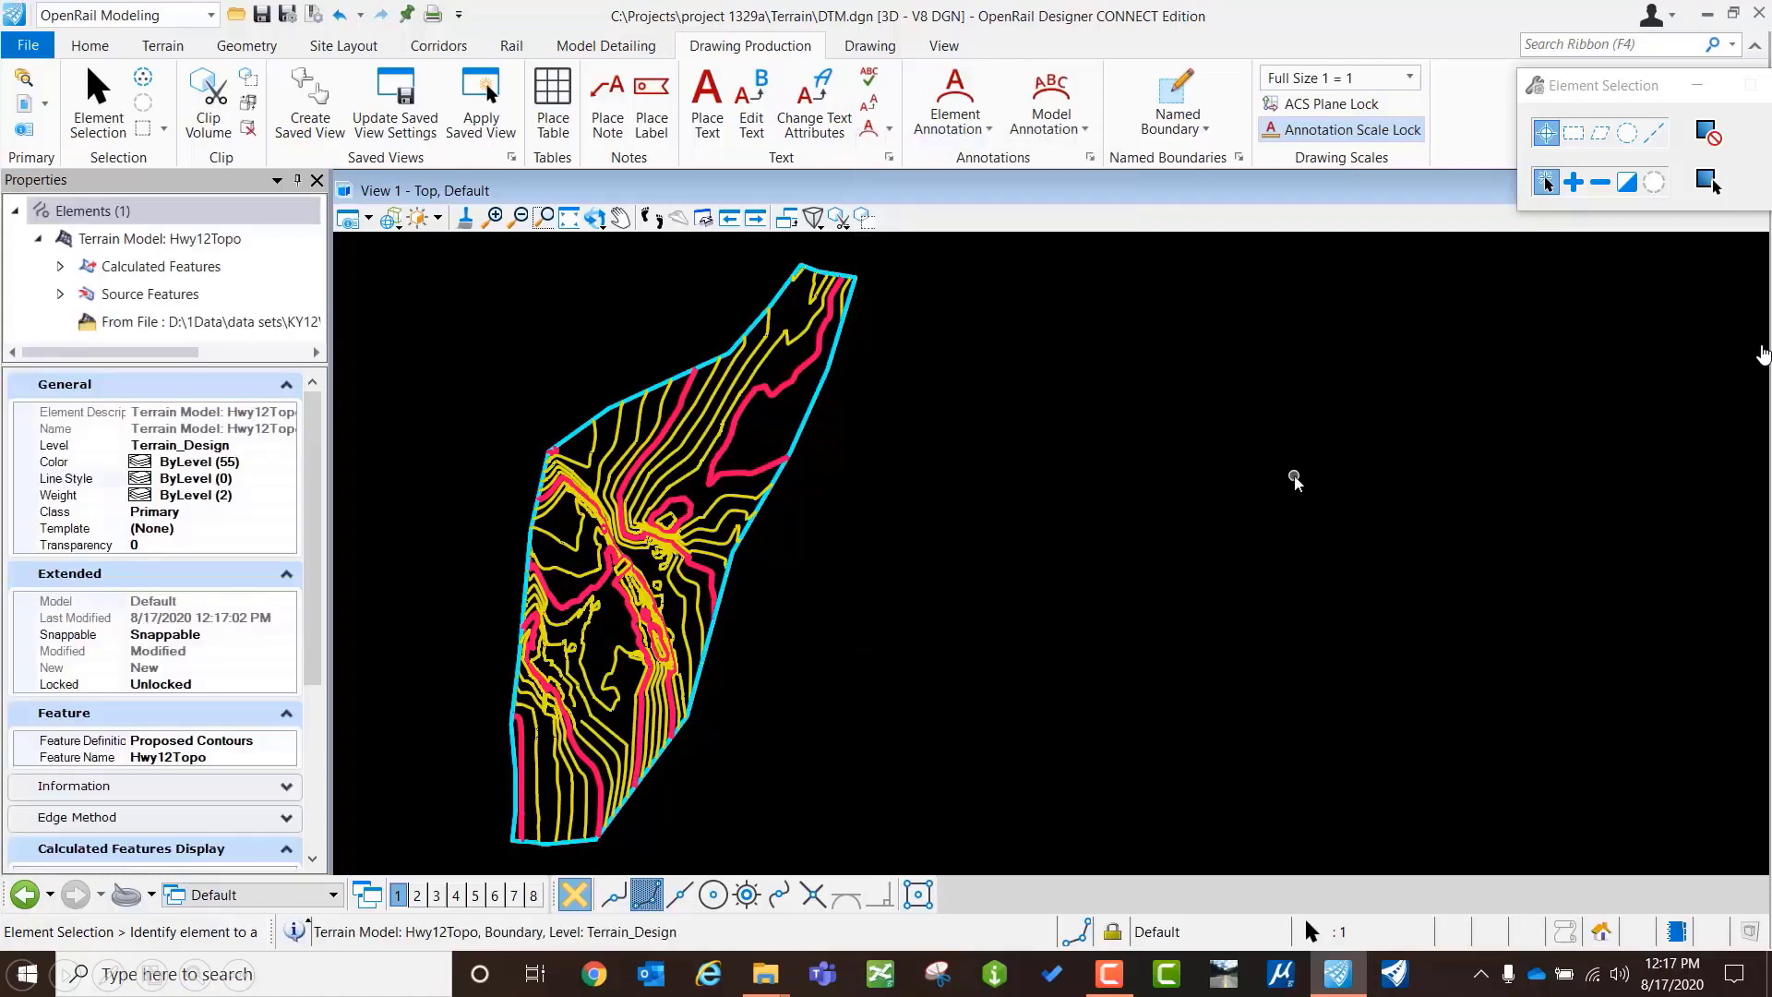
click(1291, 475)
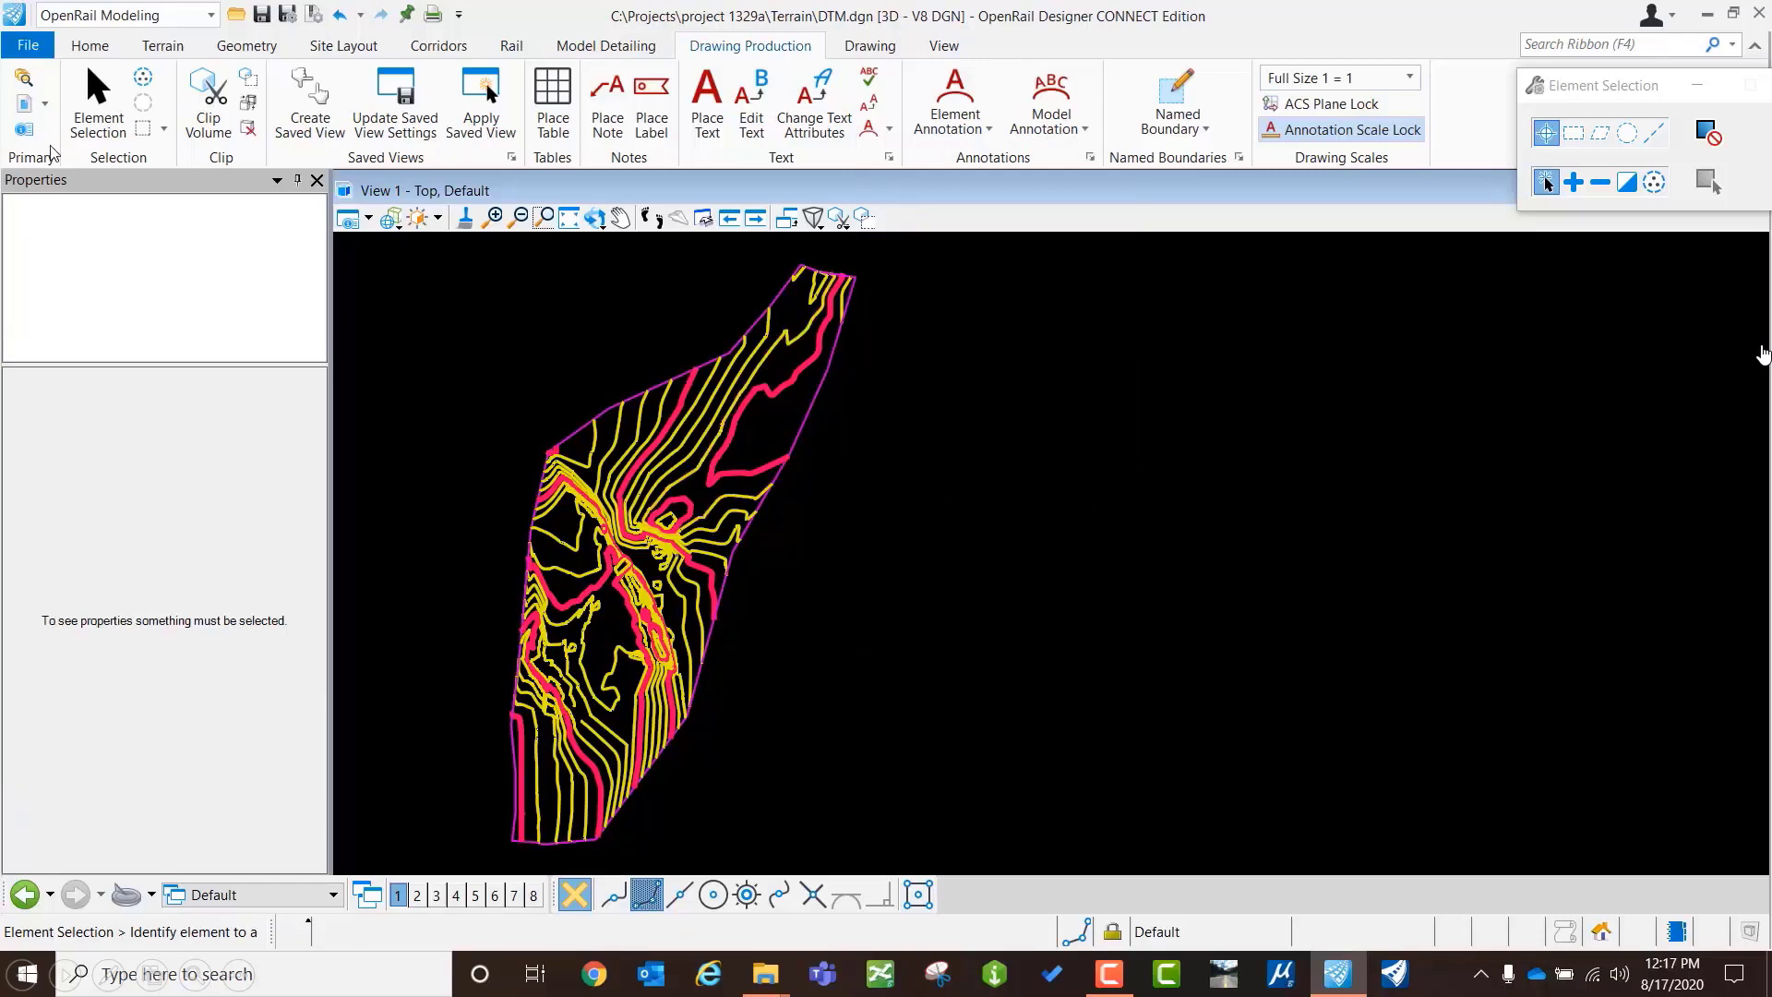
Step: Open SEP.dgn from project 1329a's Superelevation folder using the active Training and Examples WorkSpace and Training-Imperial WorkSet
click(29, 46)
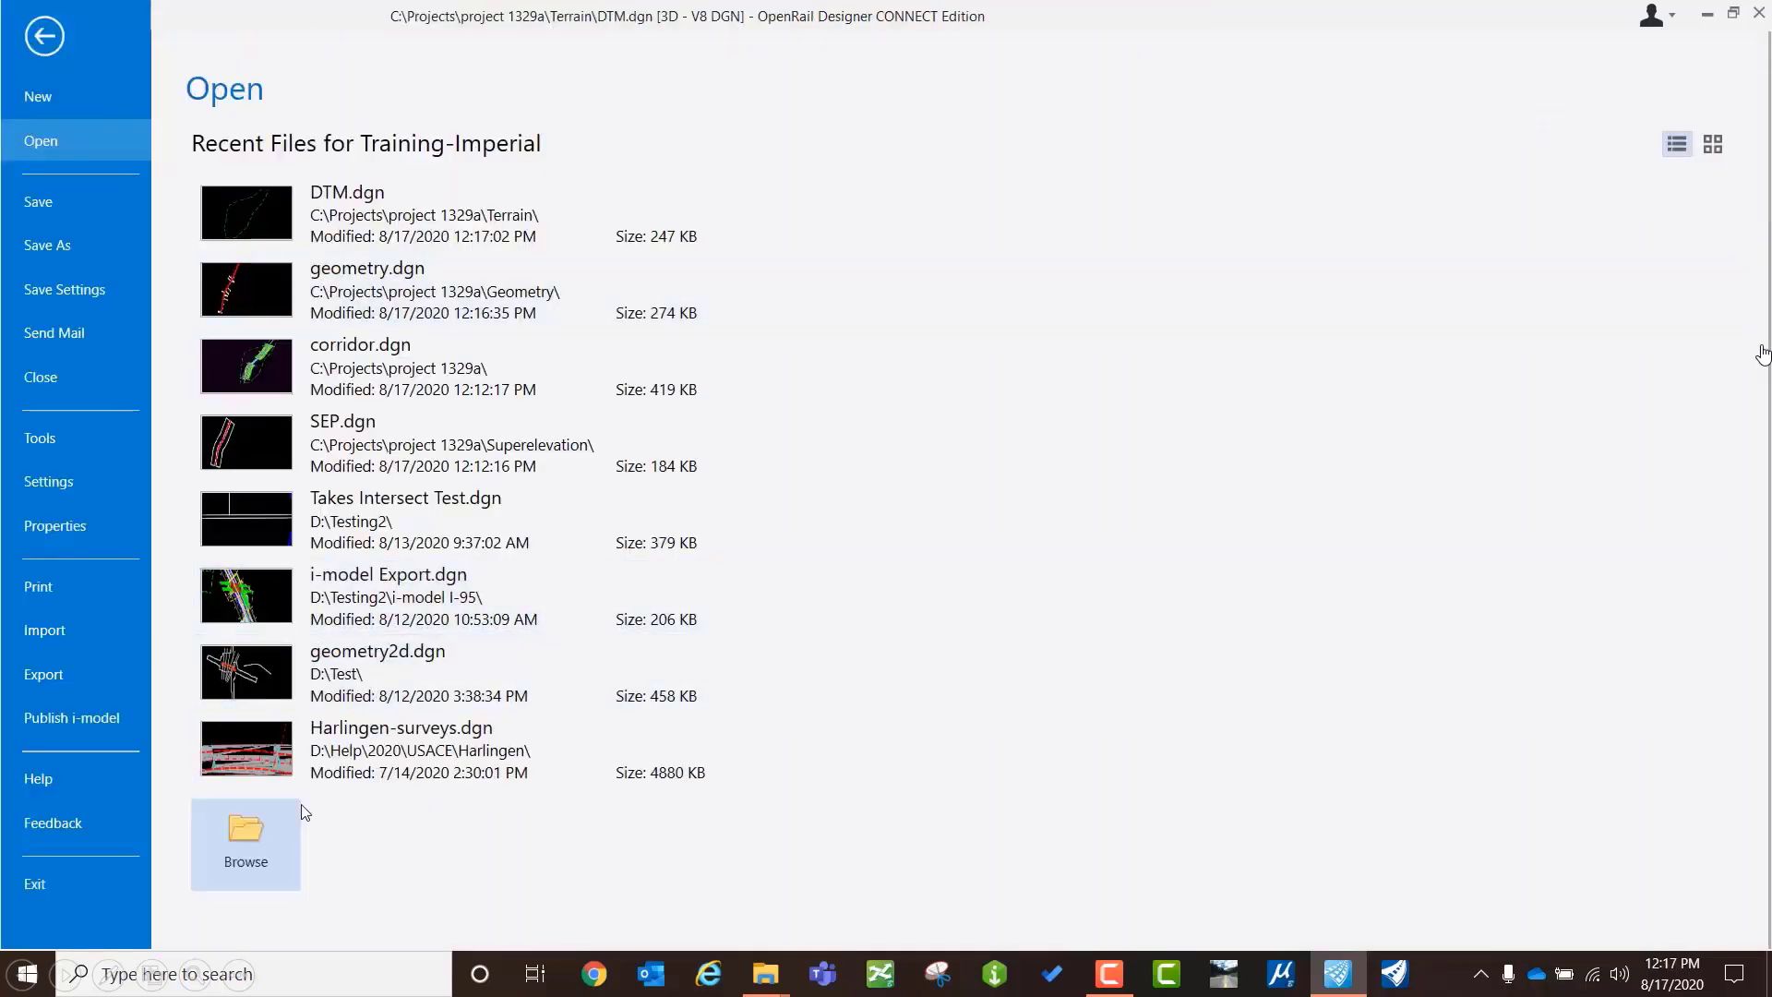
click(267, 831)
click(285, 63)
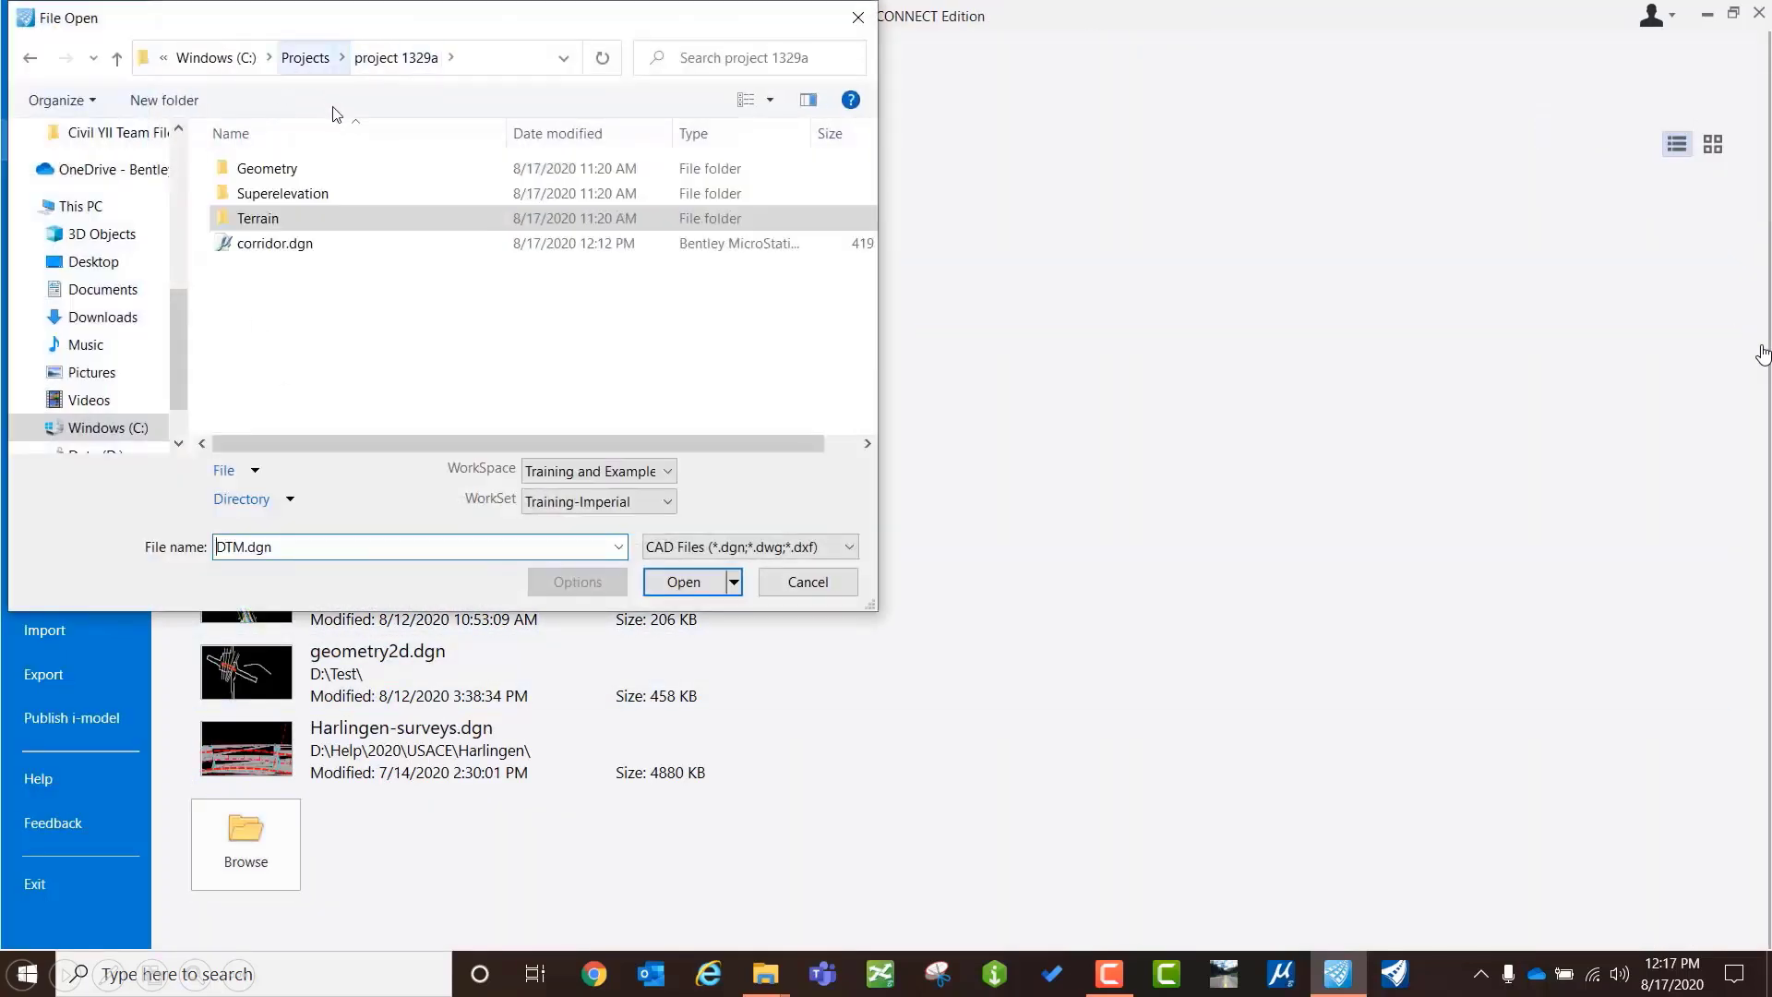
double_click(288, 193)
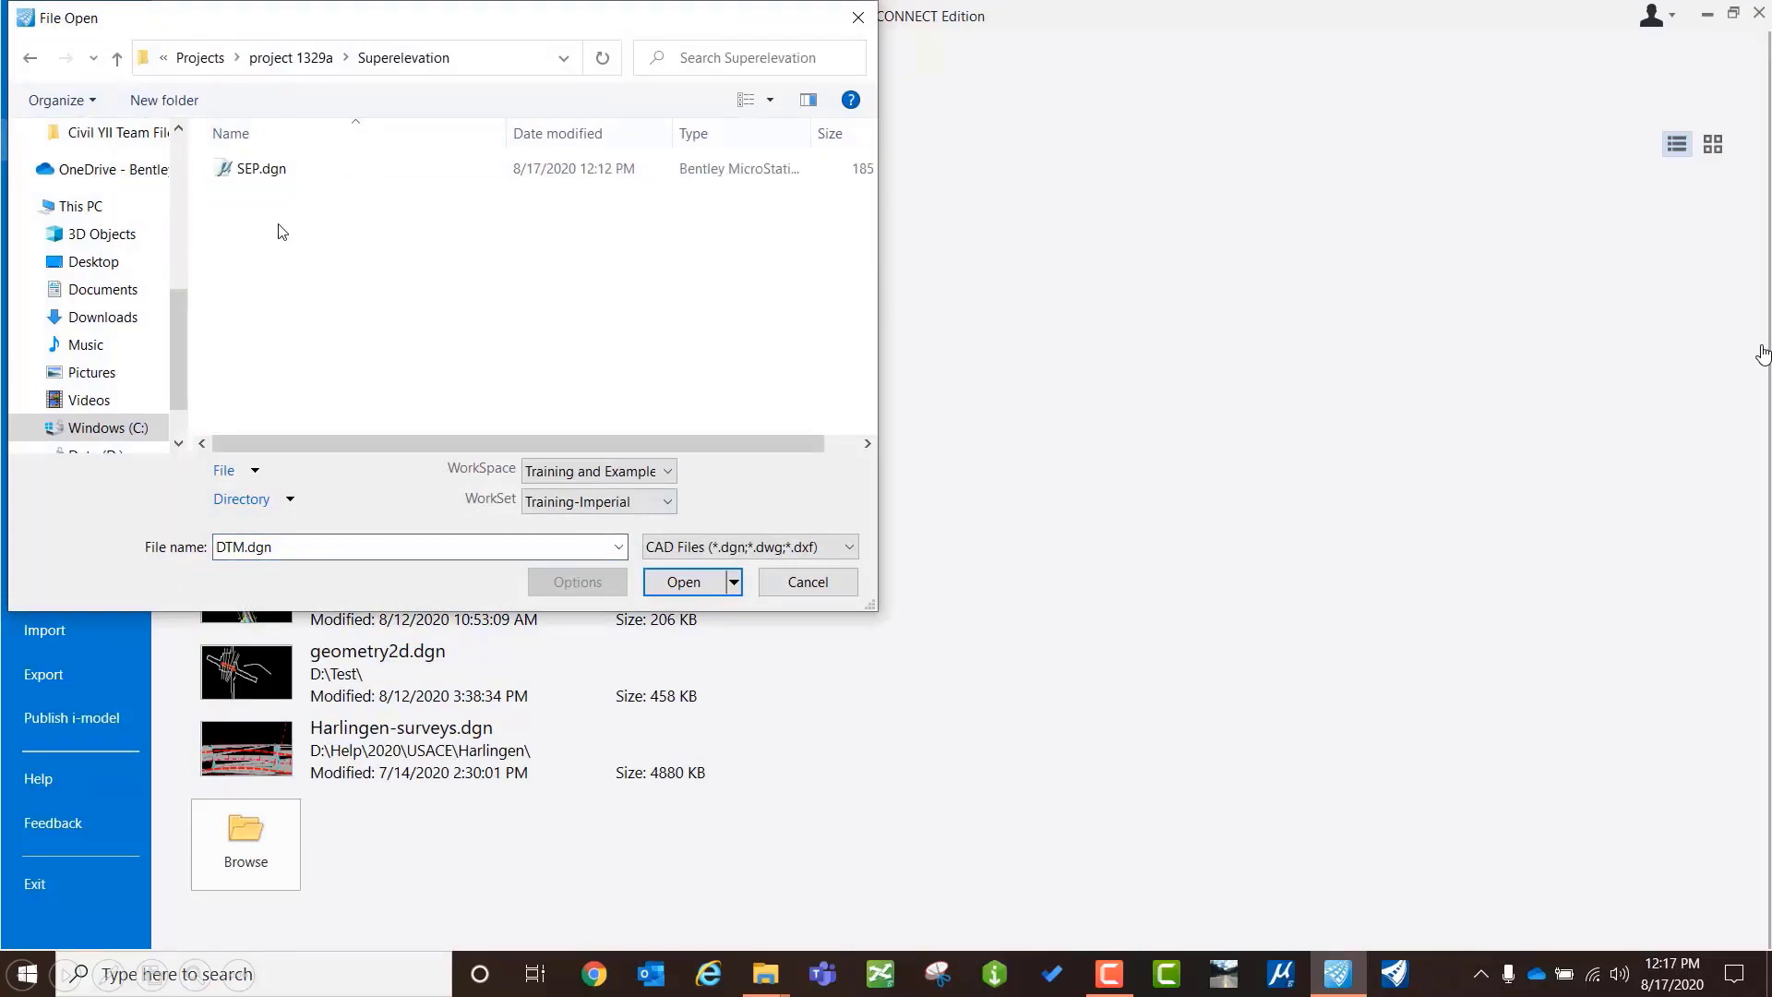
double_click(277, 173)
click(1097, 419)
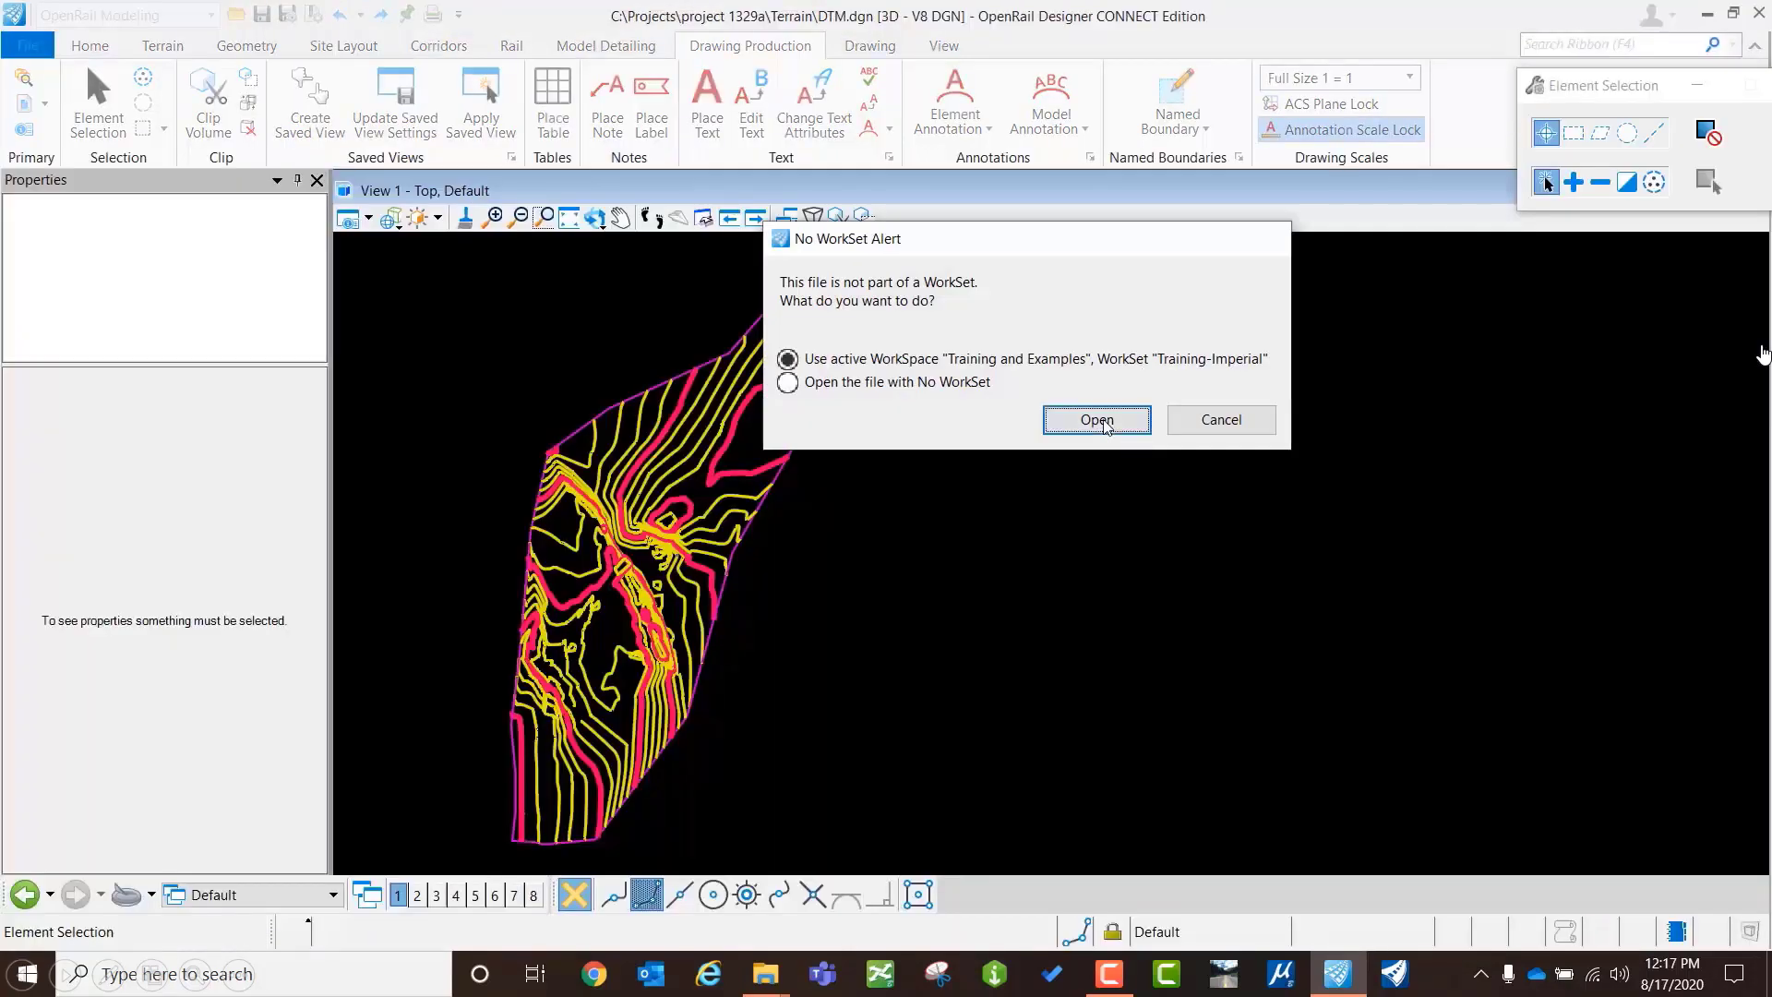
Step: Assign the Superelevation feature definition to superelevation section Section-1, inspect its cross slope labels, and clear the selection
click(581, 574)
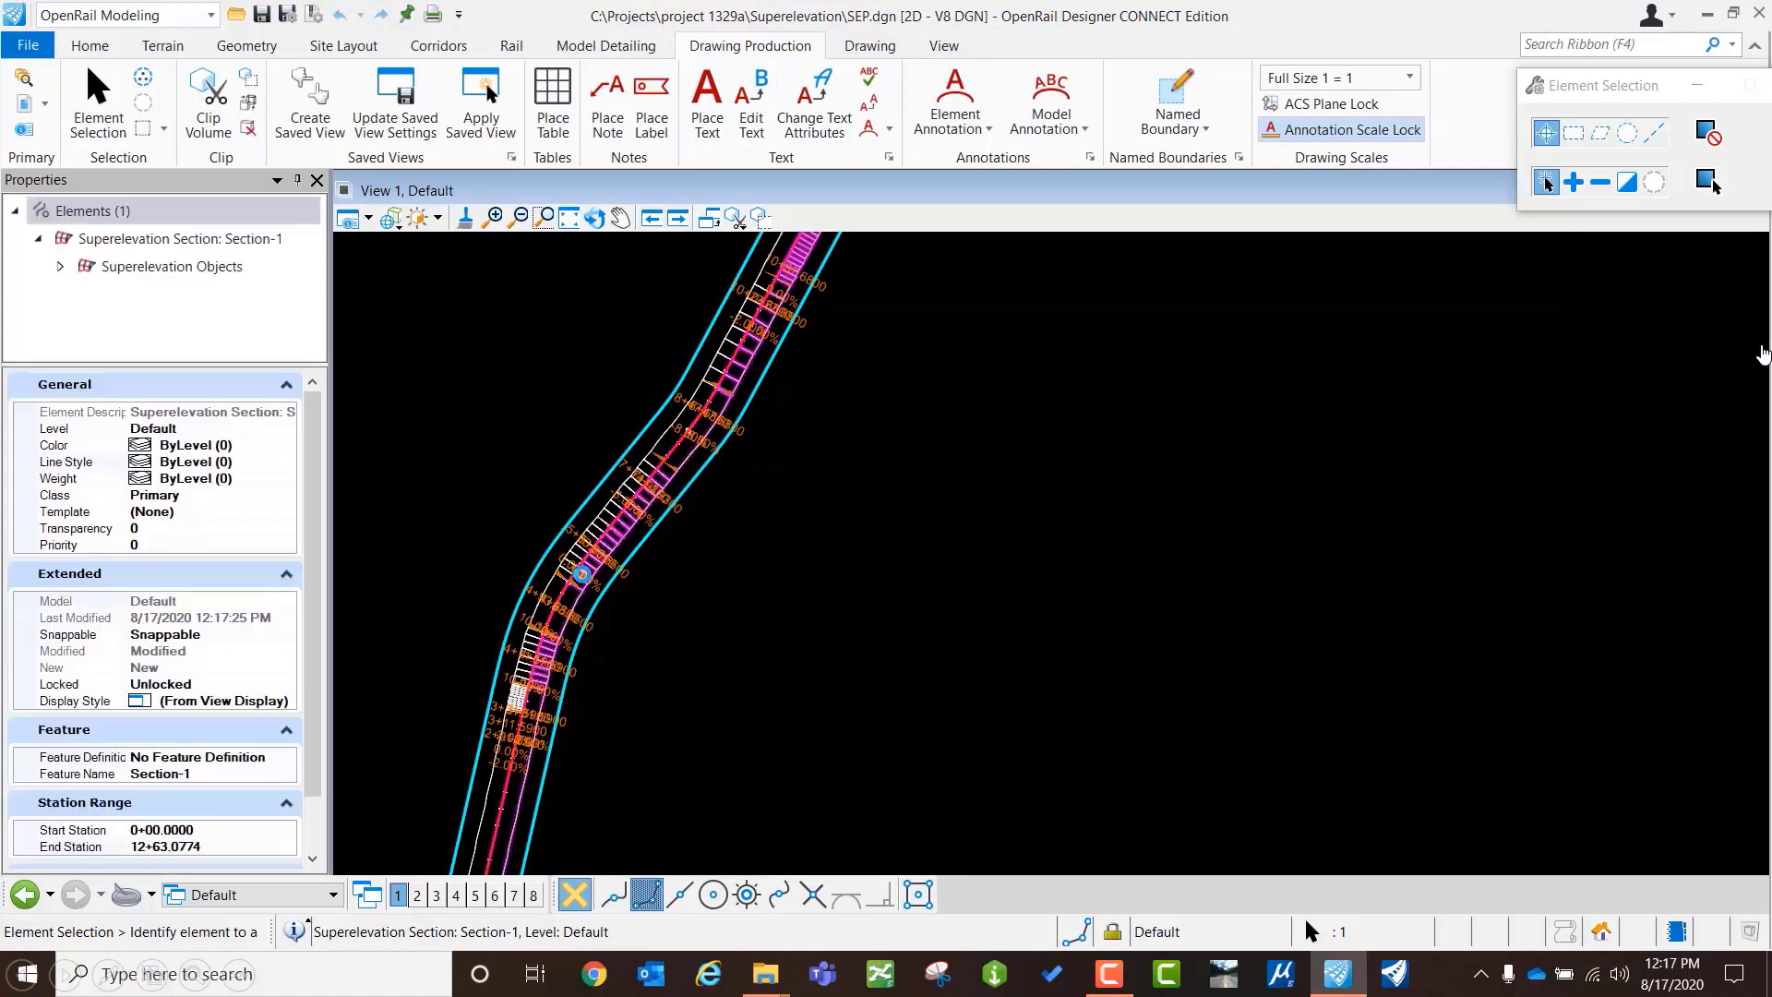
scroll(253, 725, down, 3)
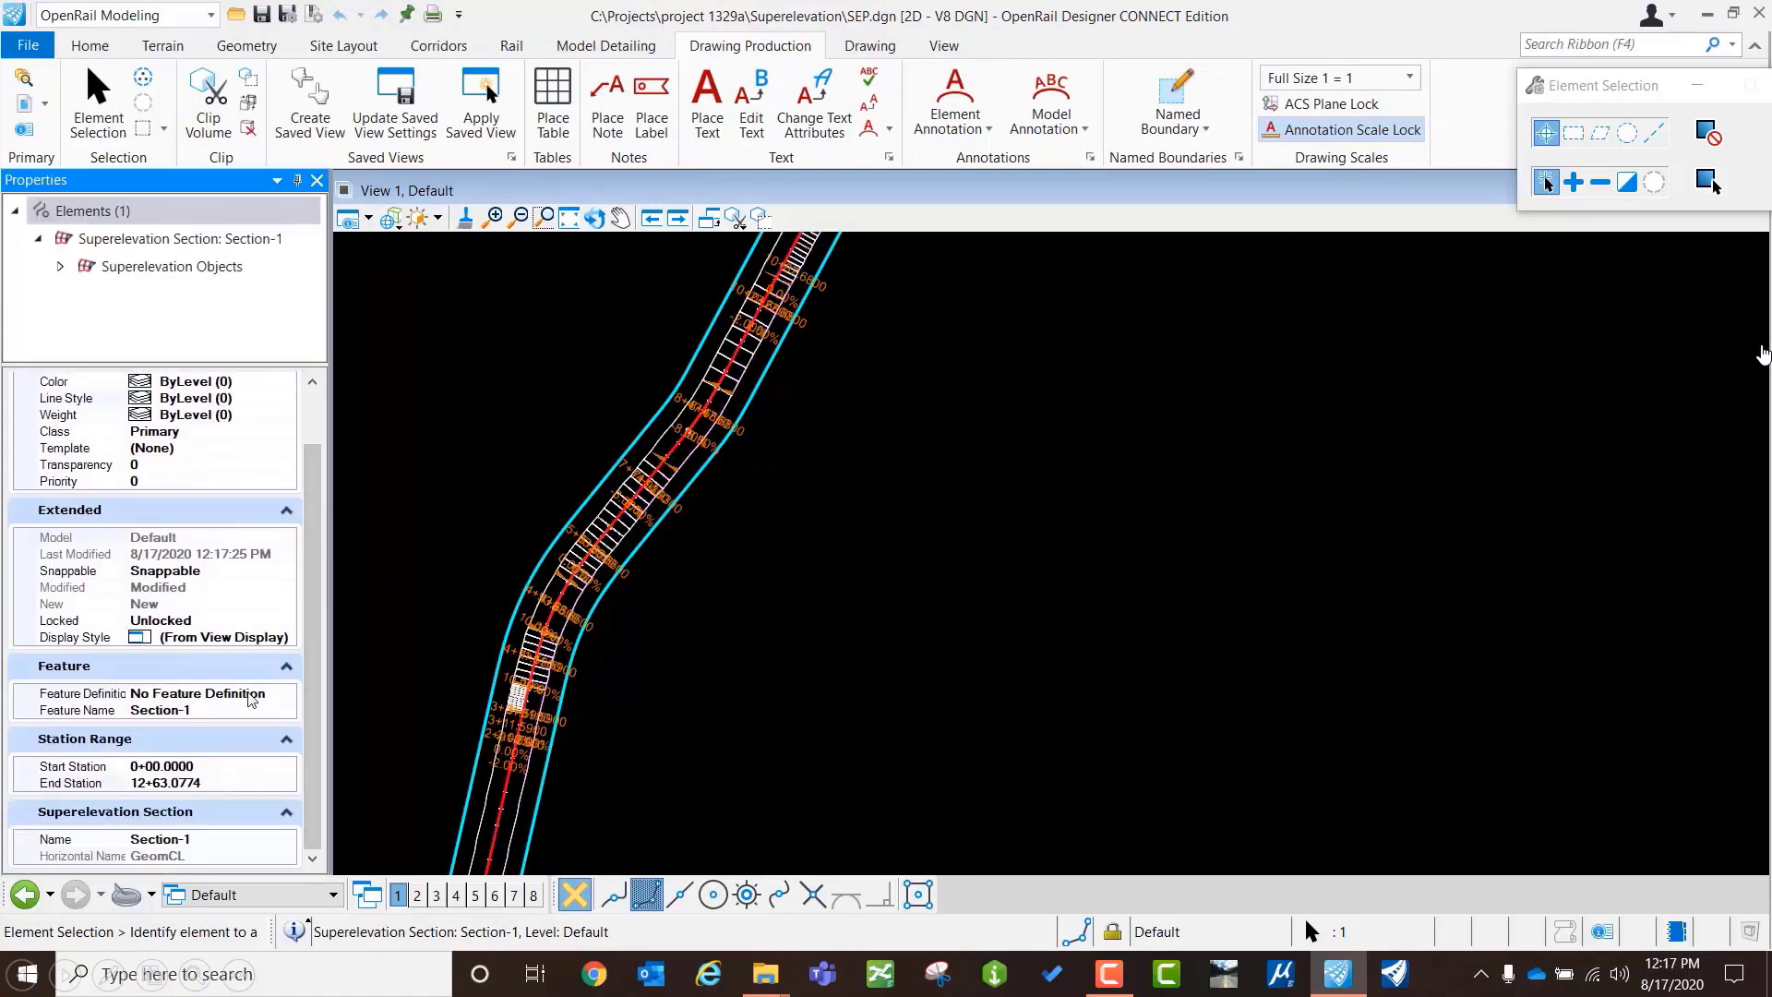
click(266, 696)
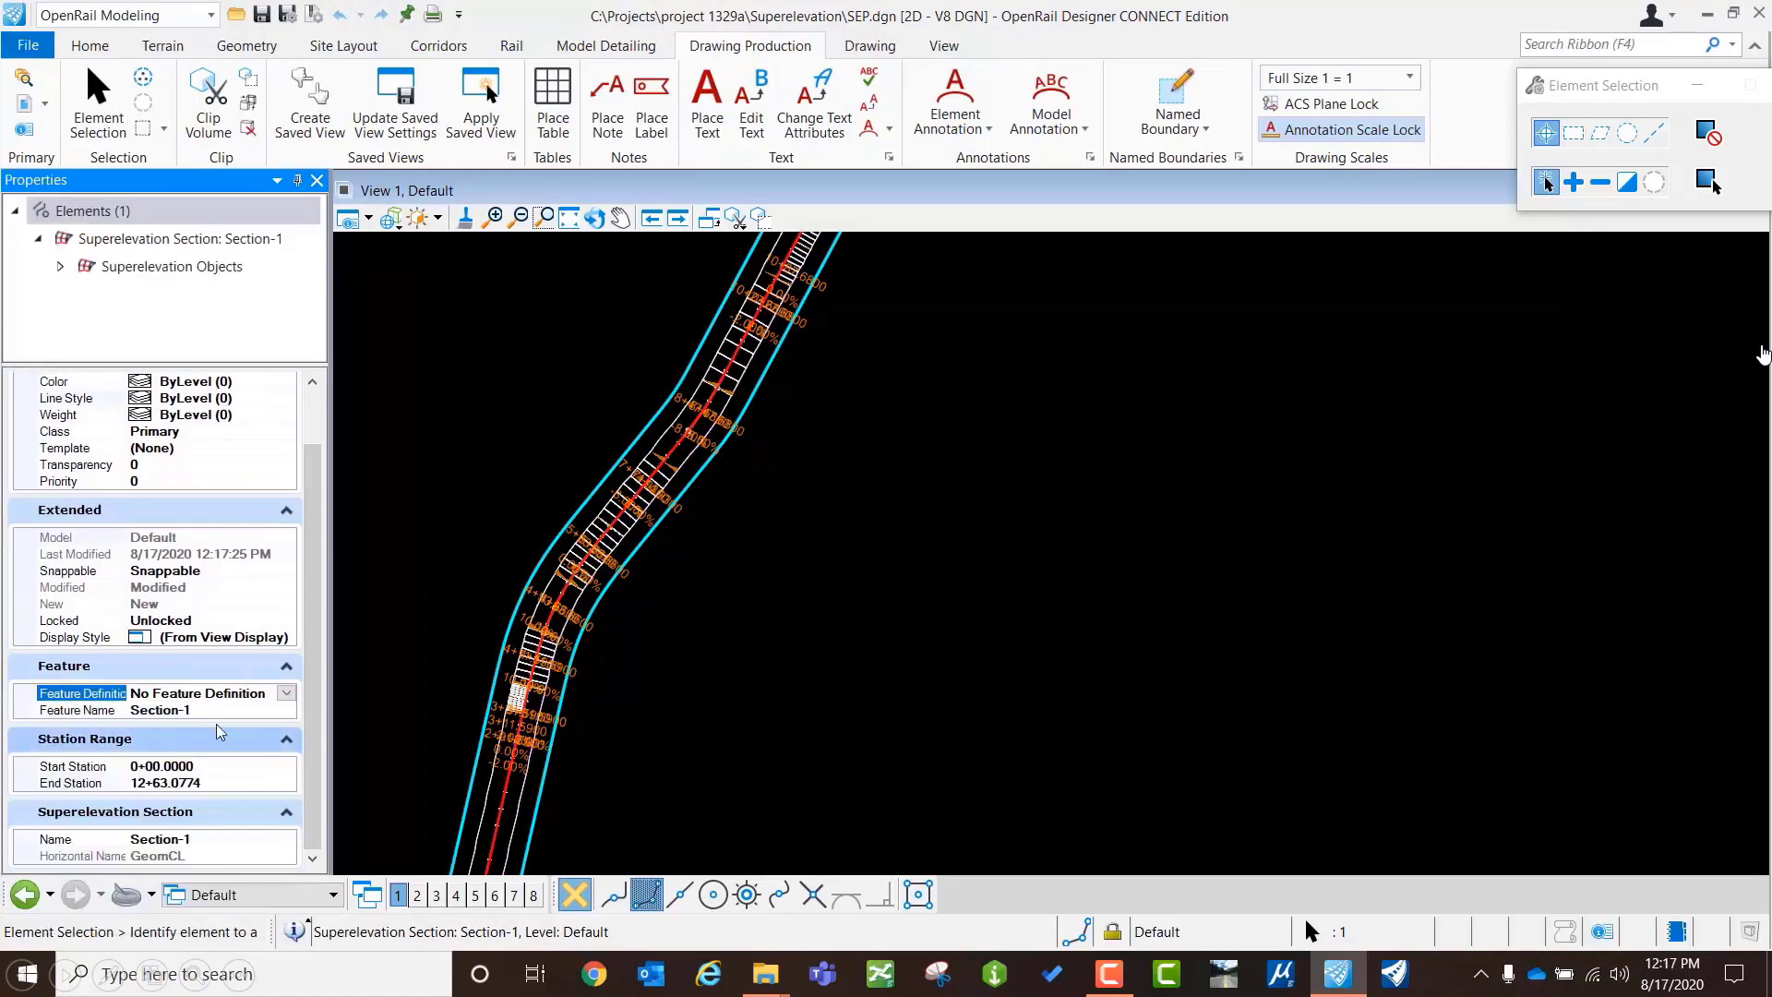
click(287, 694)
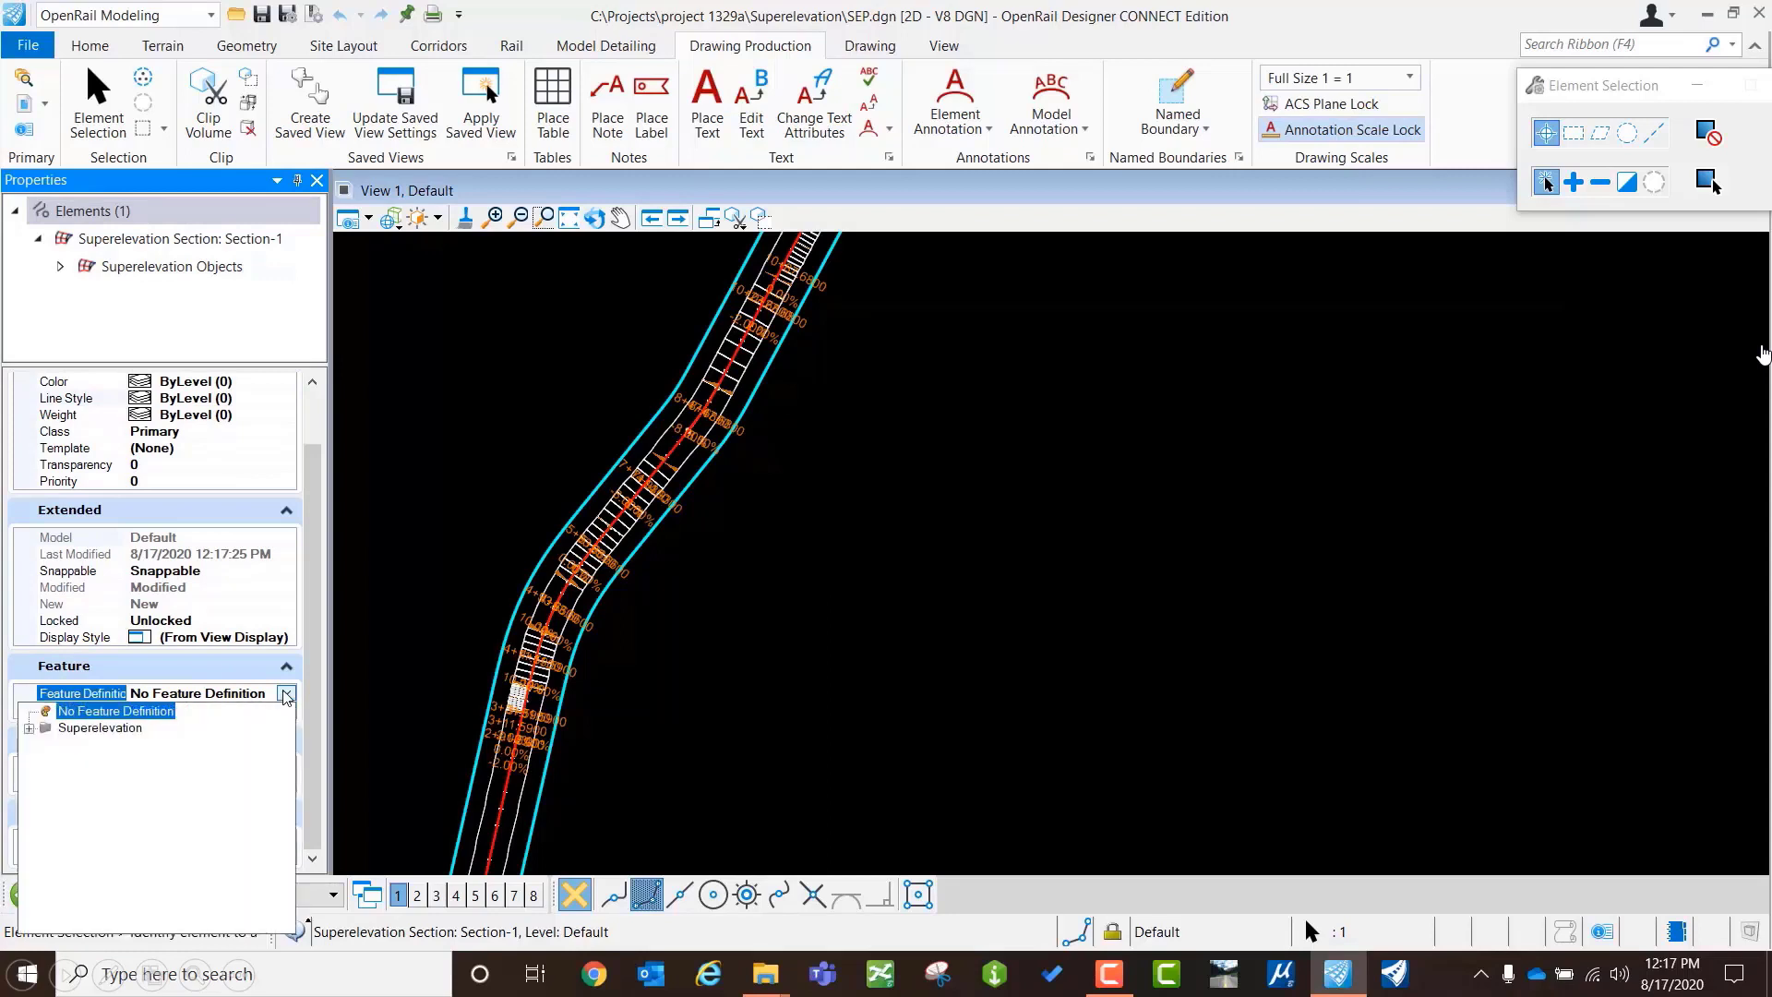
click(29, 728)
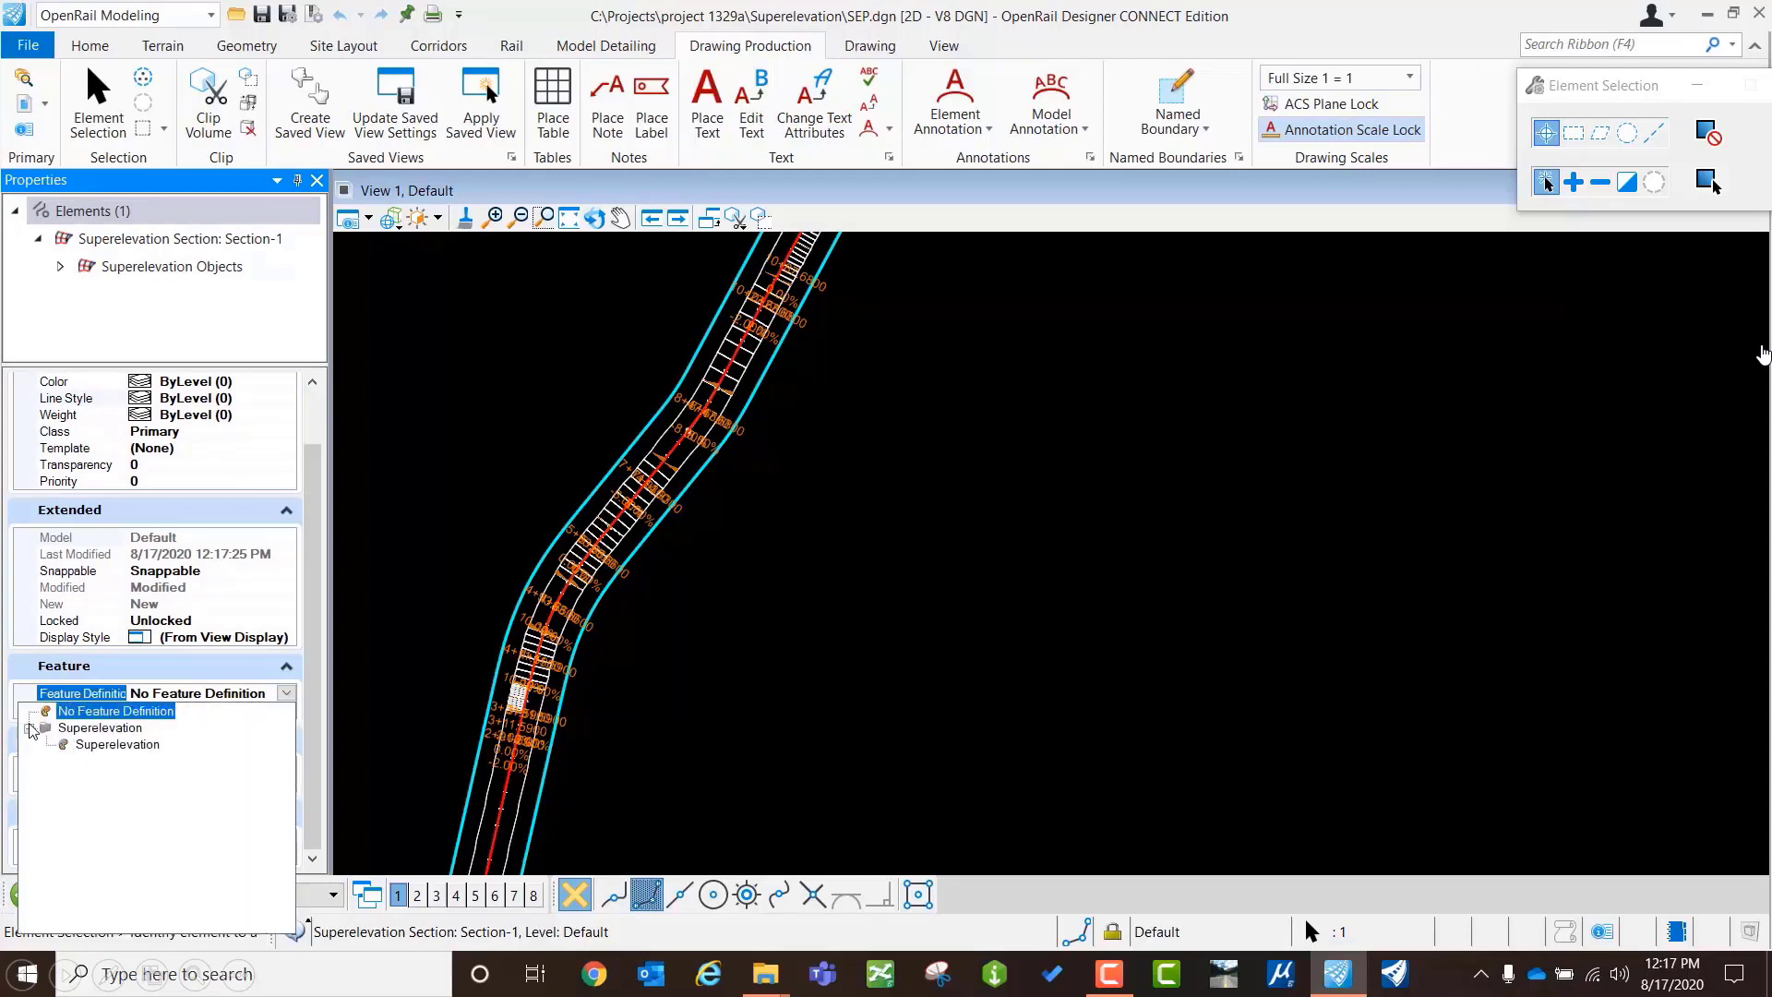
click(130, 745)
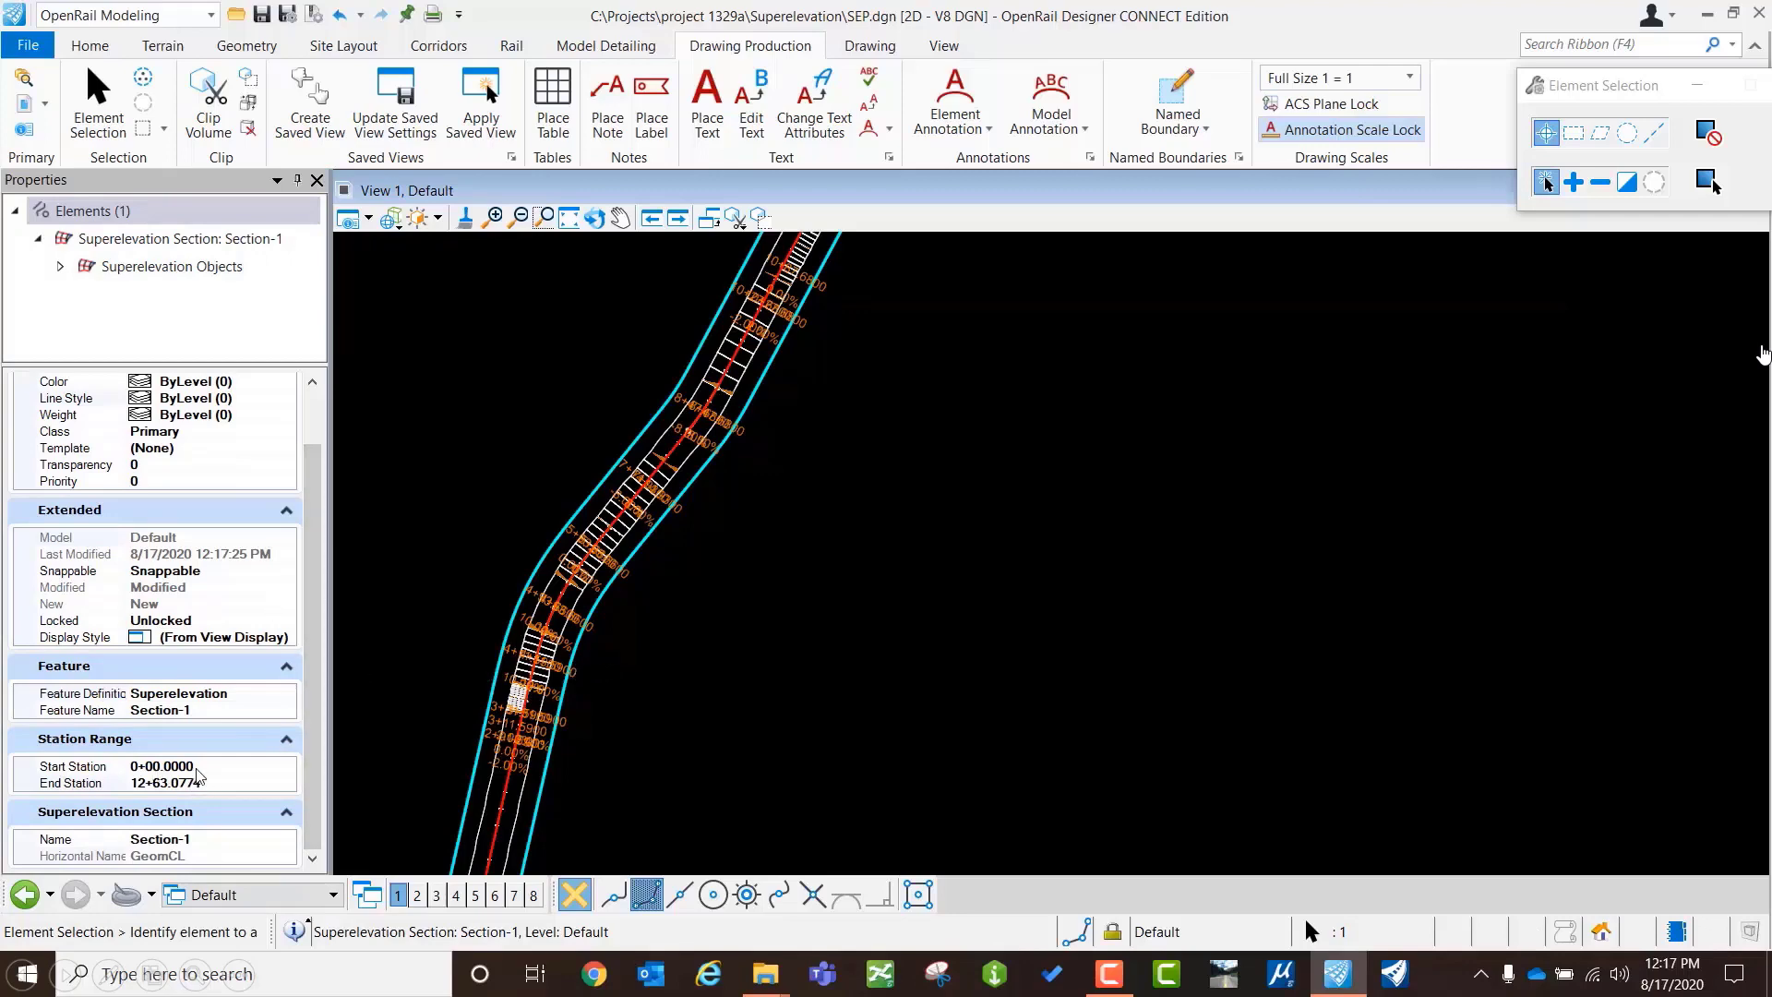
scroll(653, 425, up, 5)
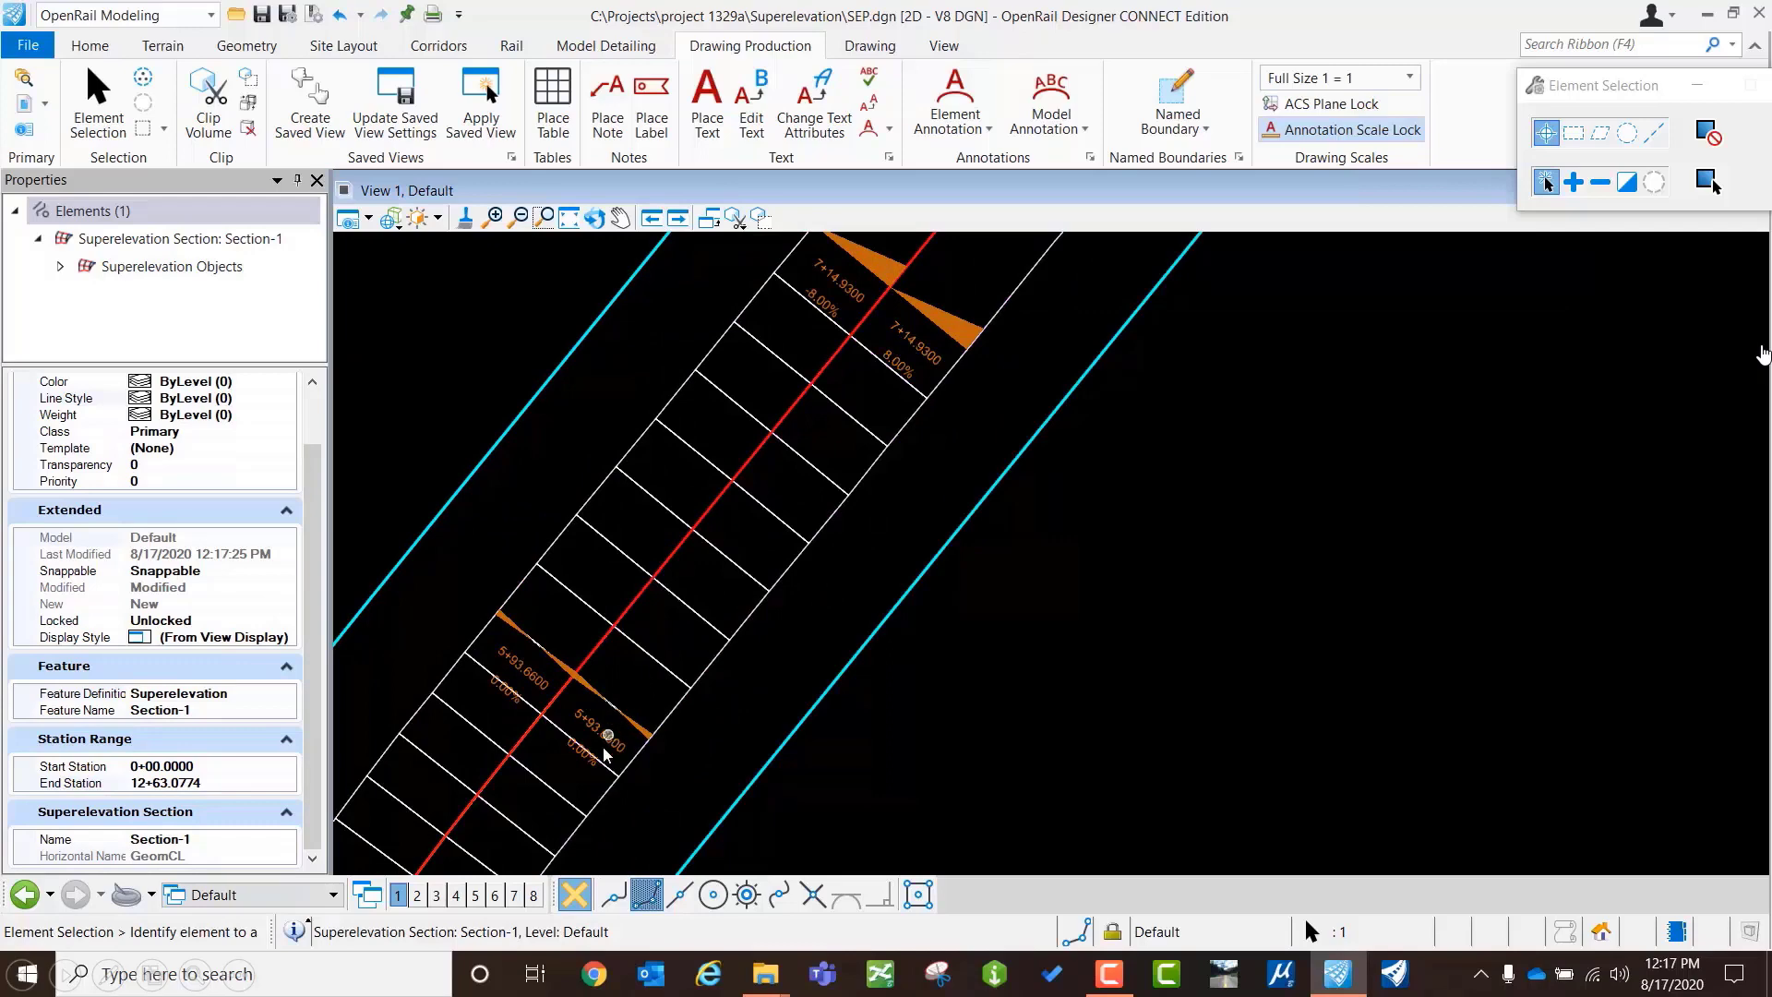
scroll(752, 510, down, 6)
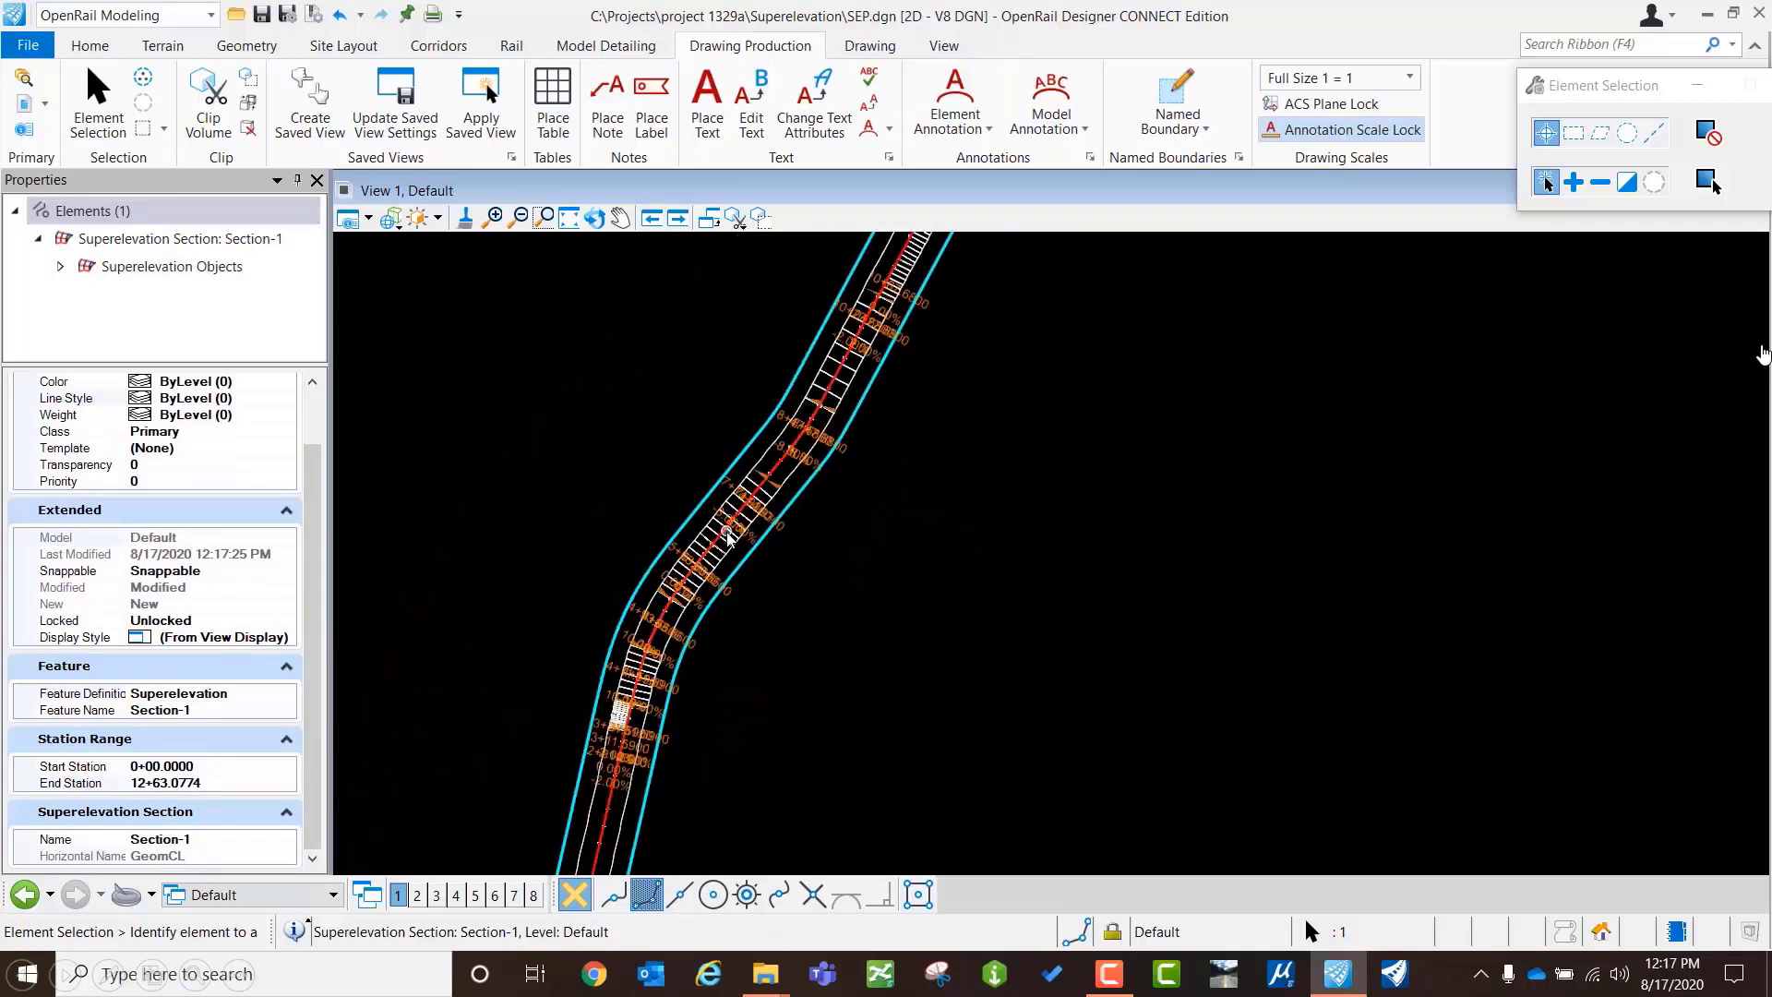
click(824, 543)
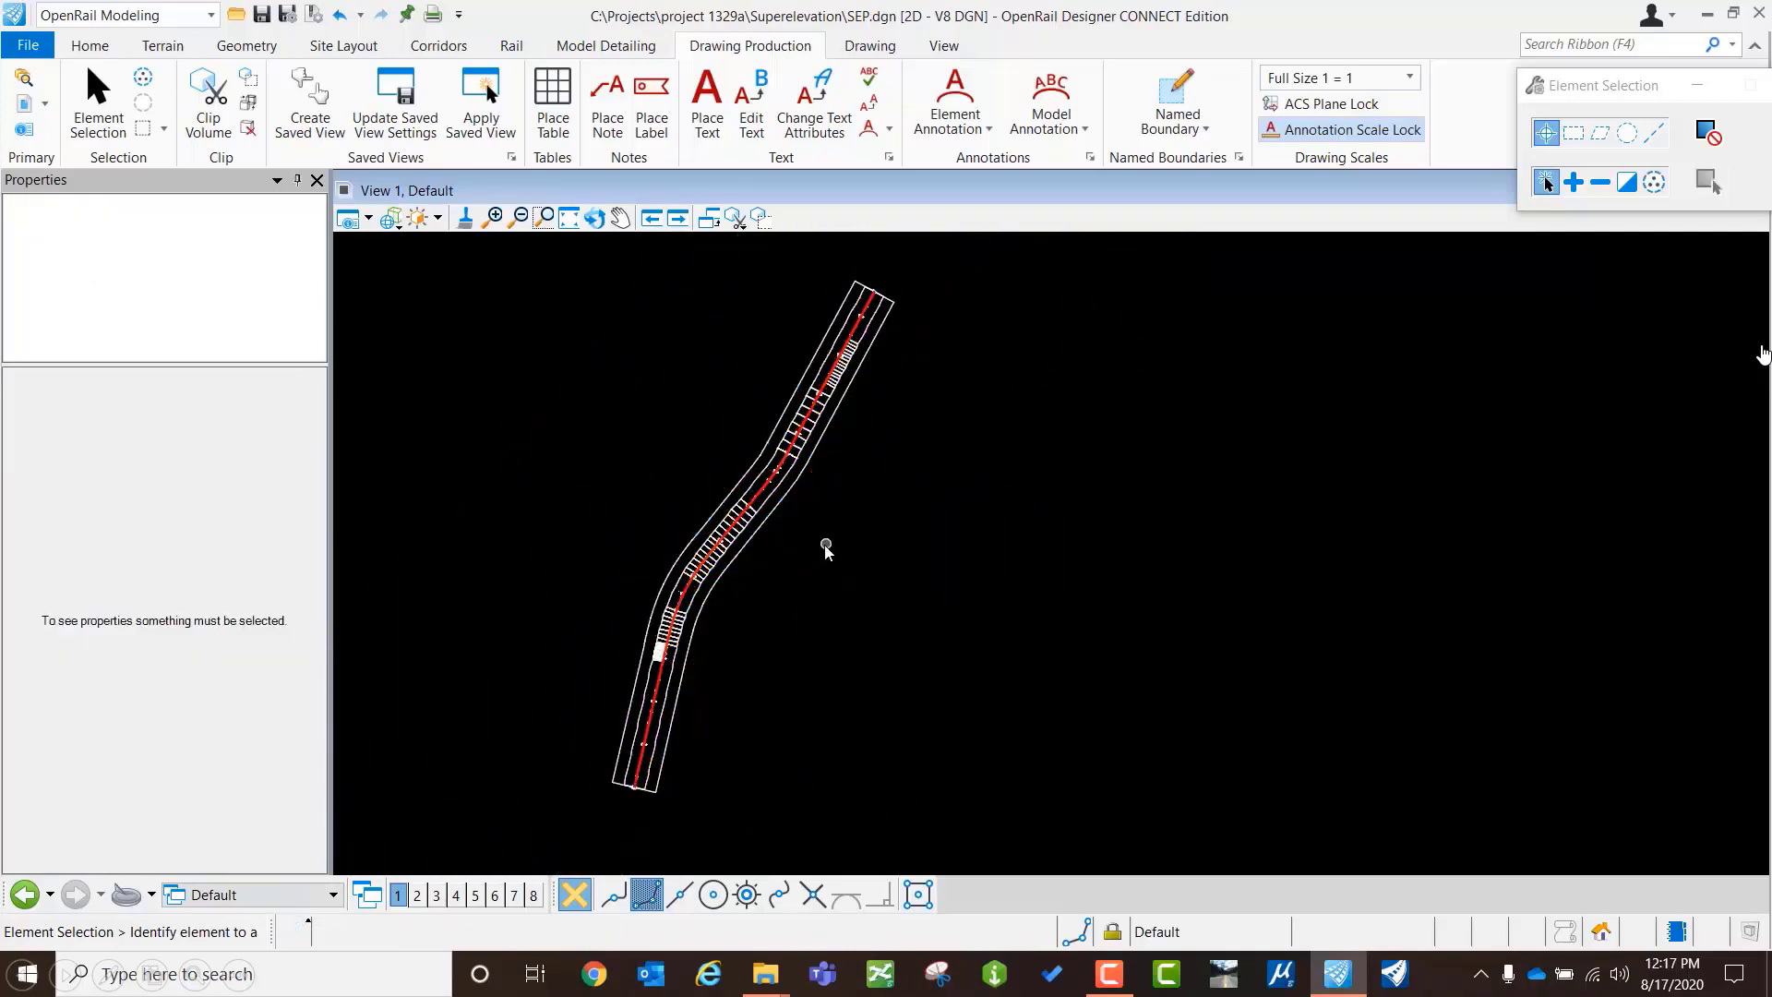
scroll(823, 531, up, 1)
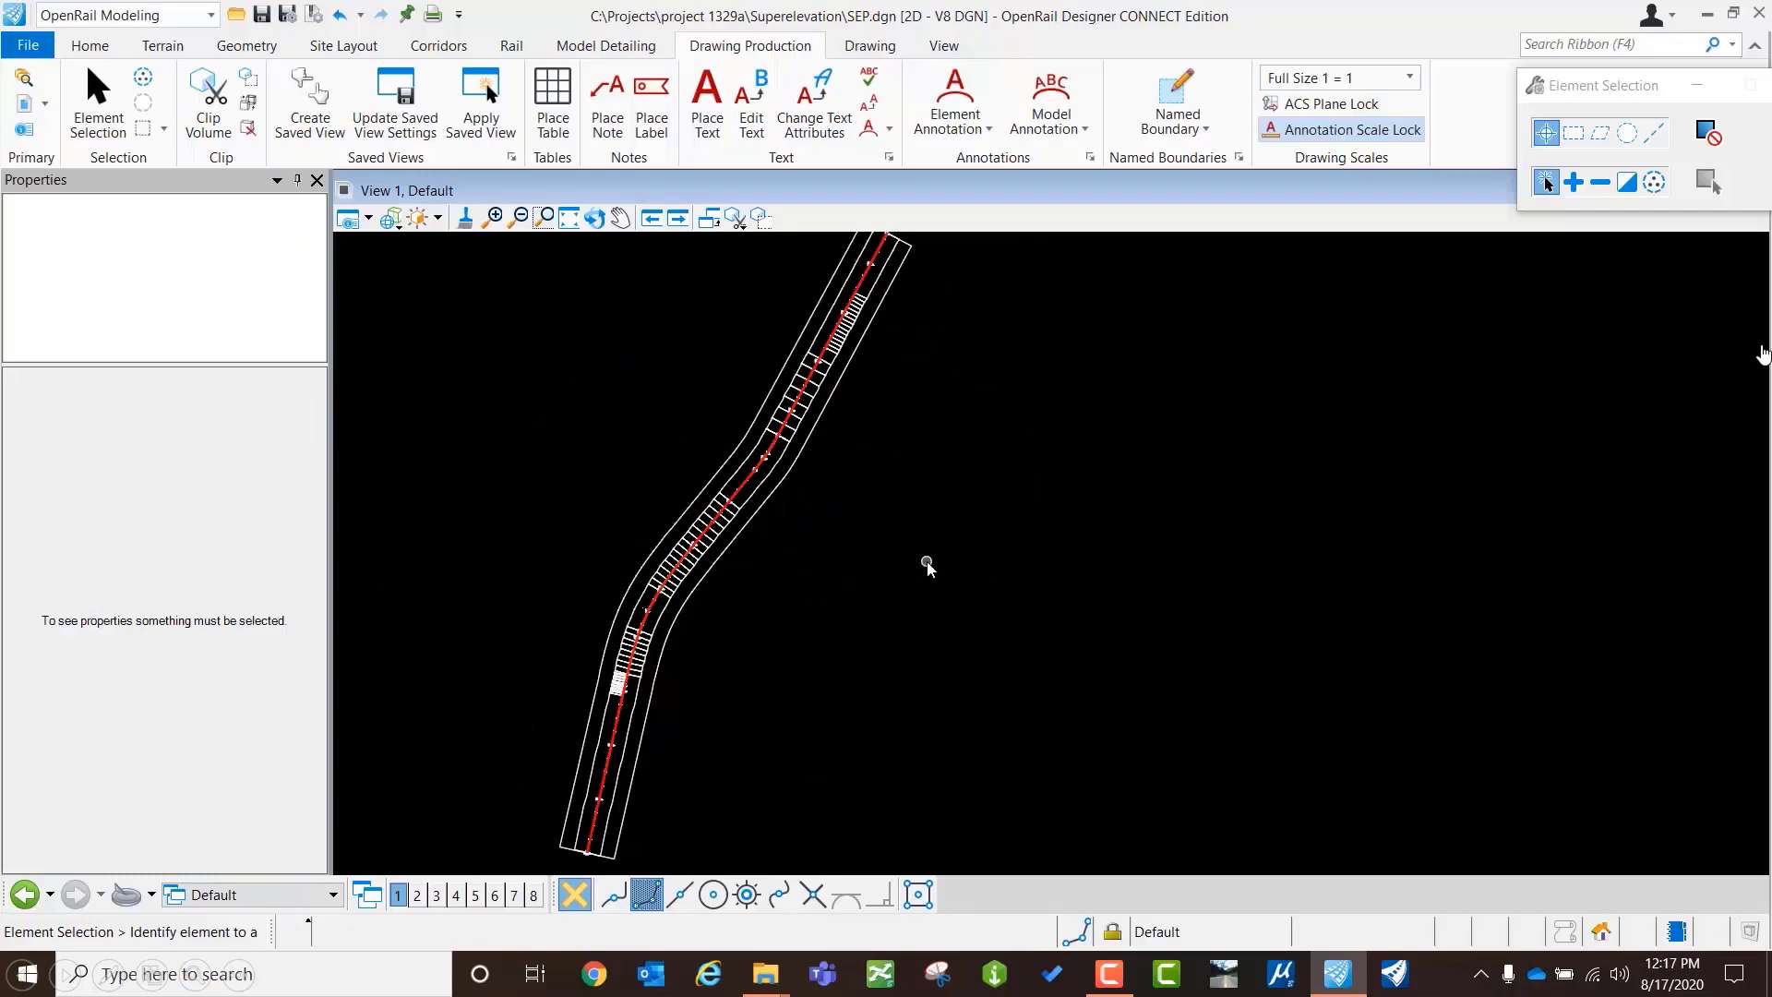
Step: Open corridor.dgn from the project 1329a folder using the active WorkSpace and WorkSet
click(27, 54)
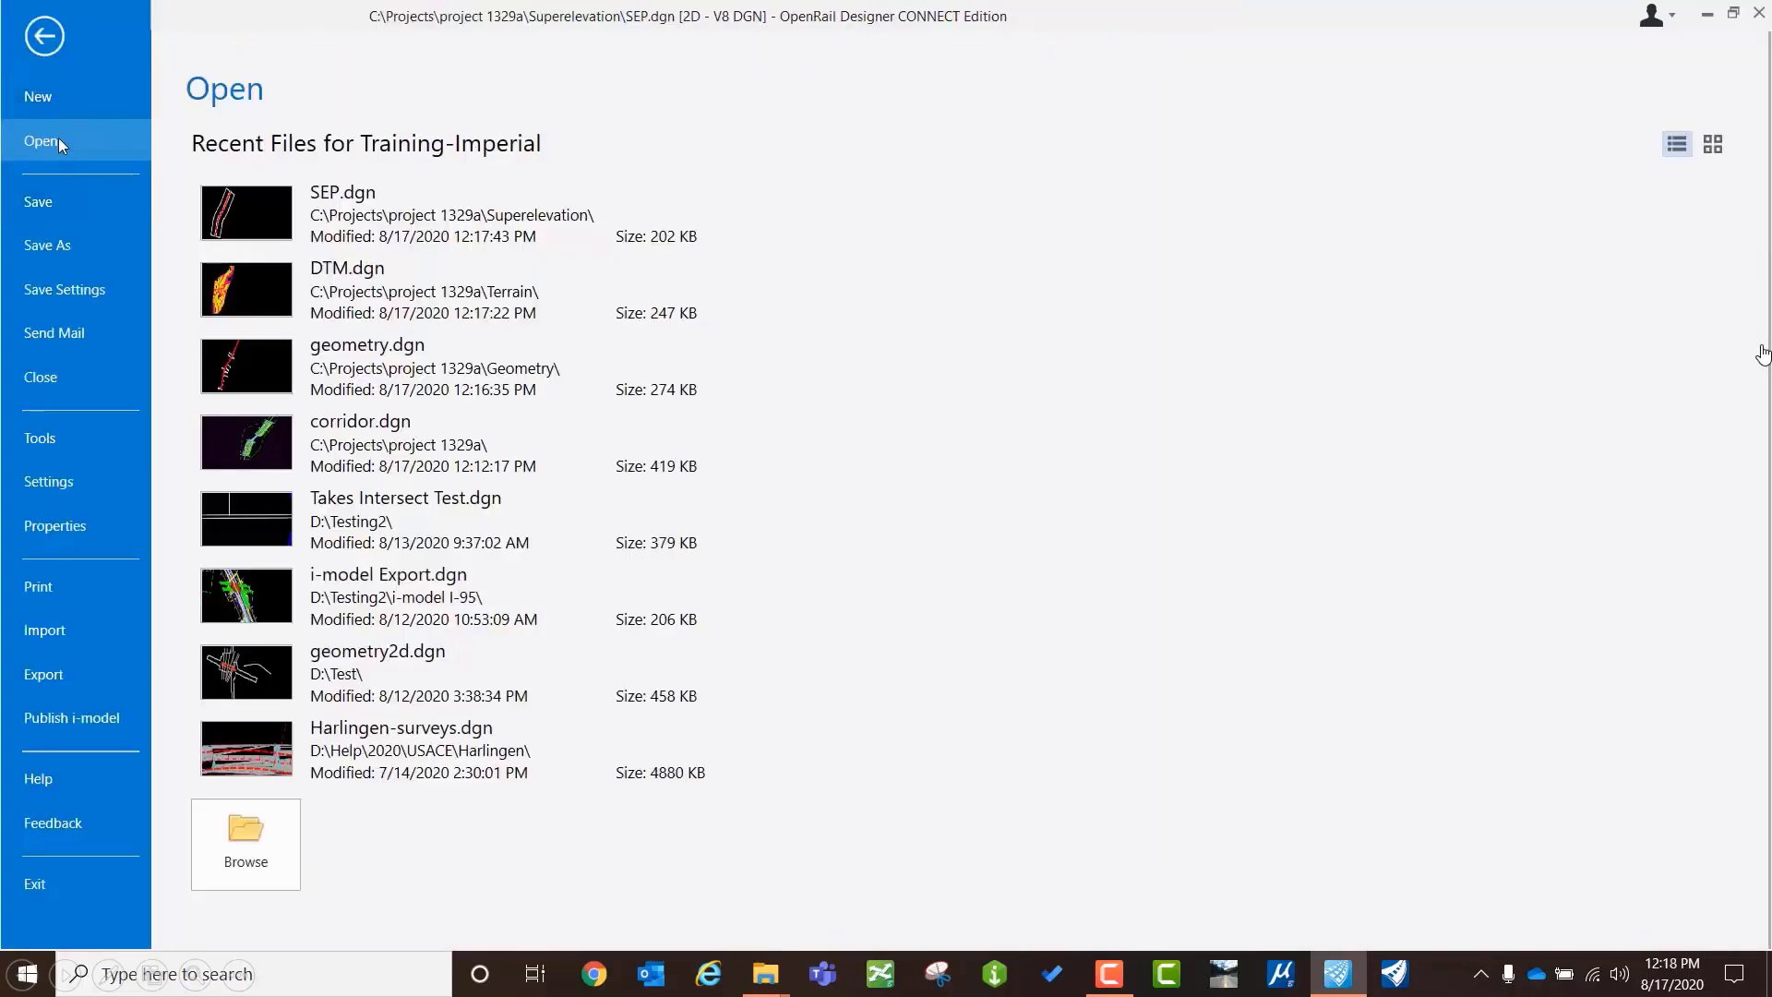
click(266, 847)
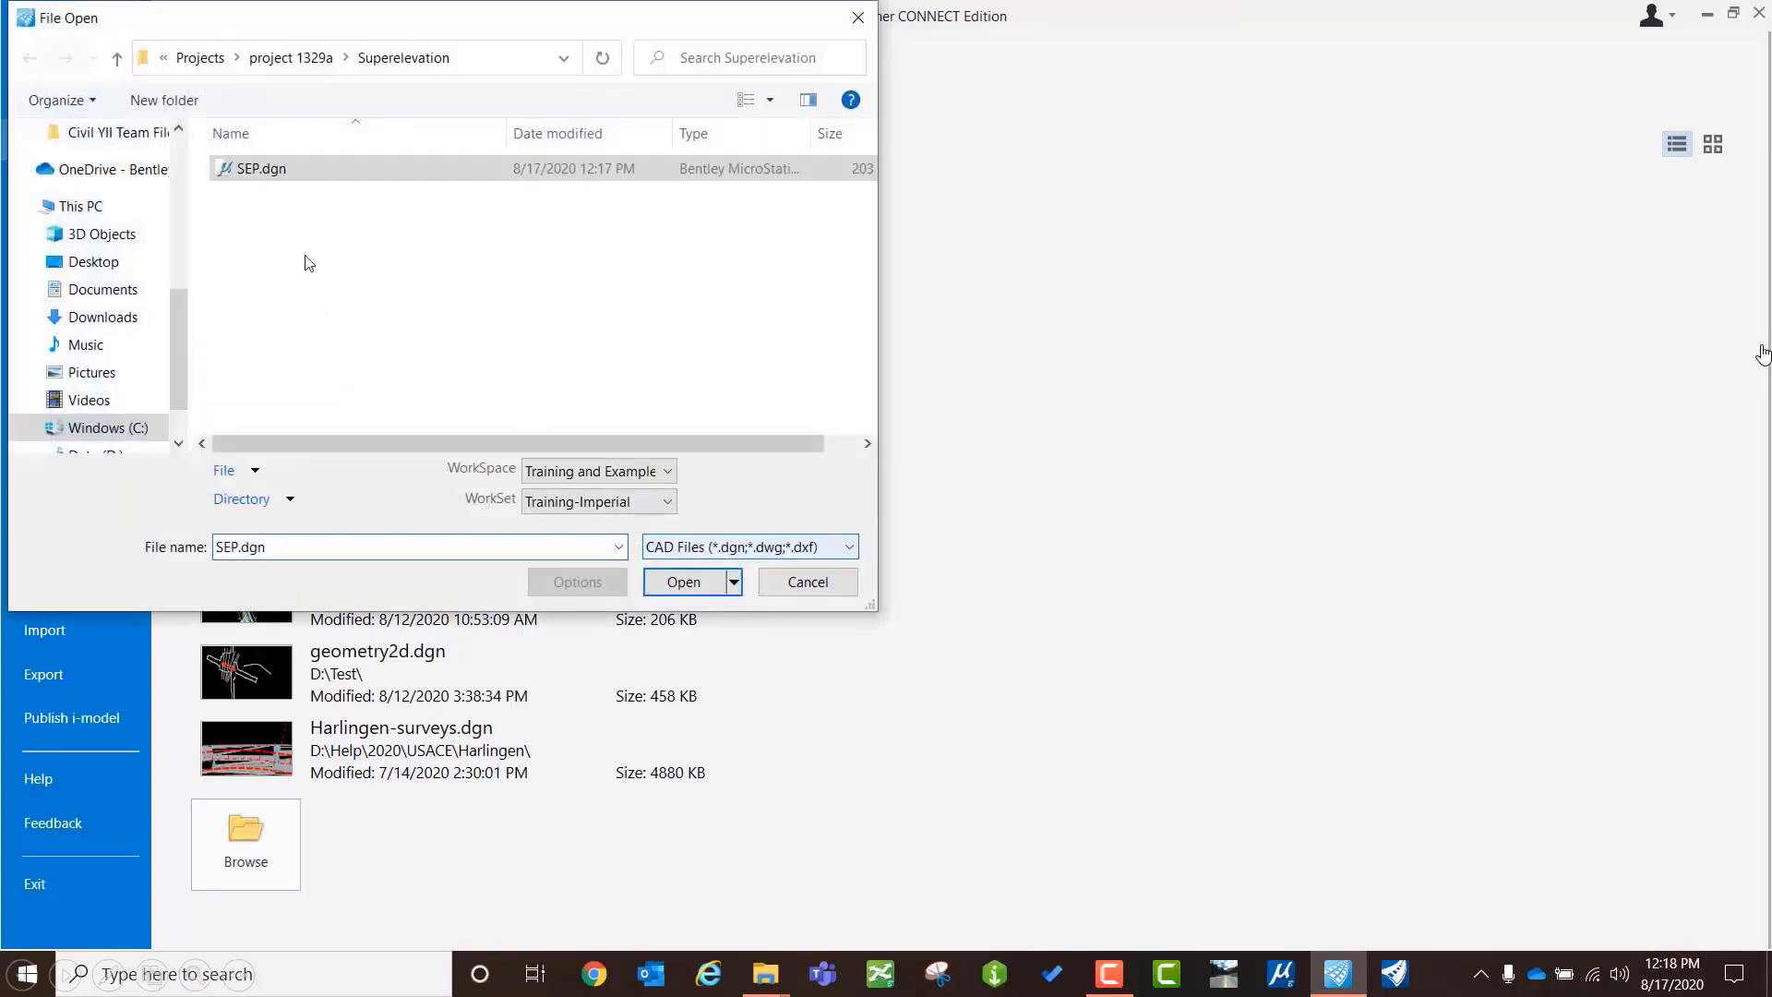
click(291, 58)
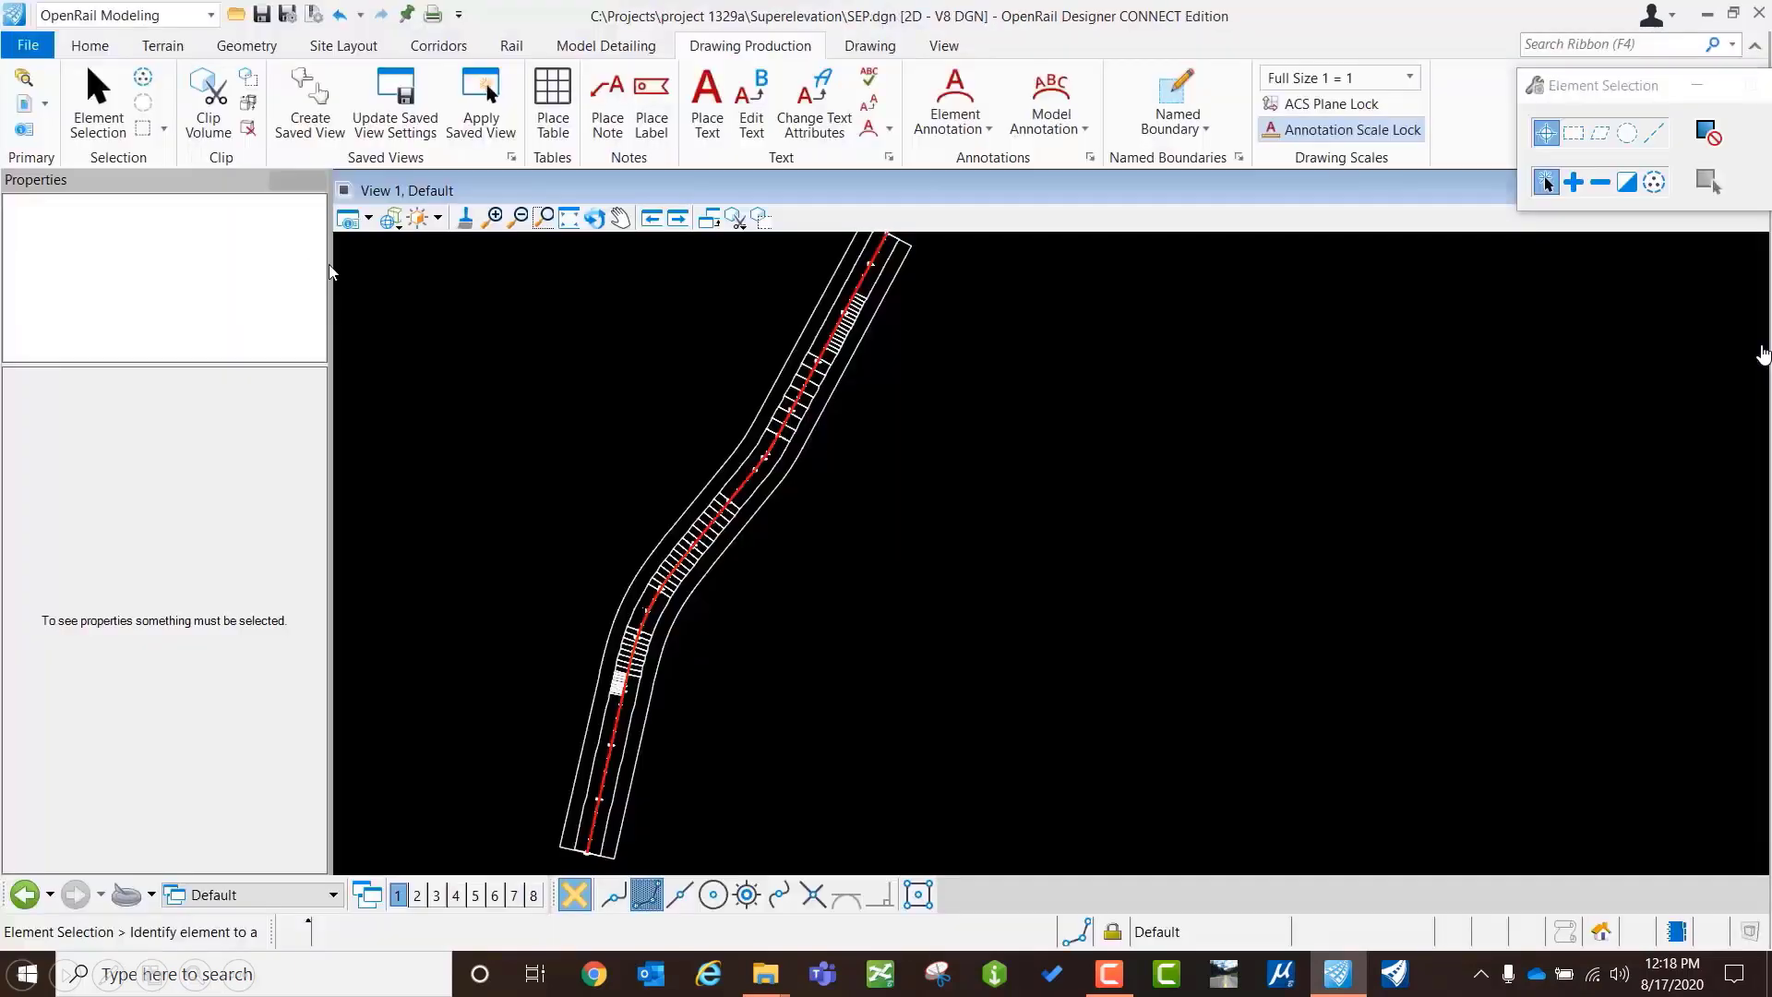
click(1116, 420)
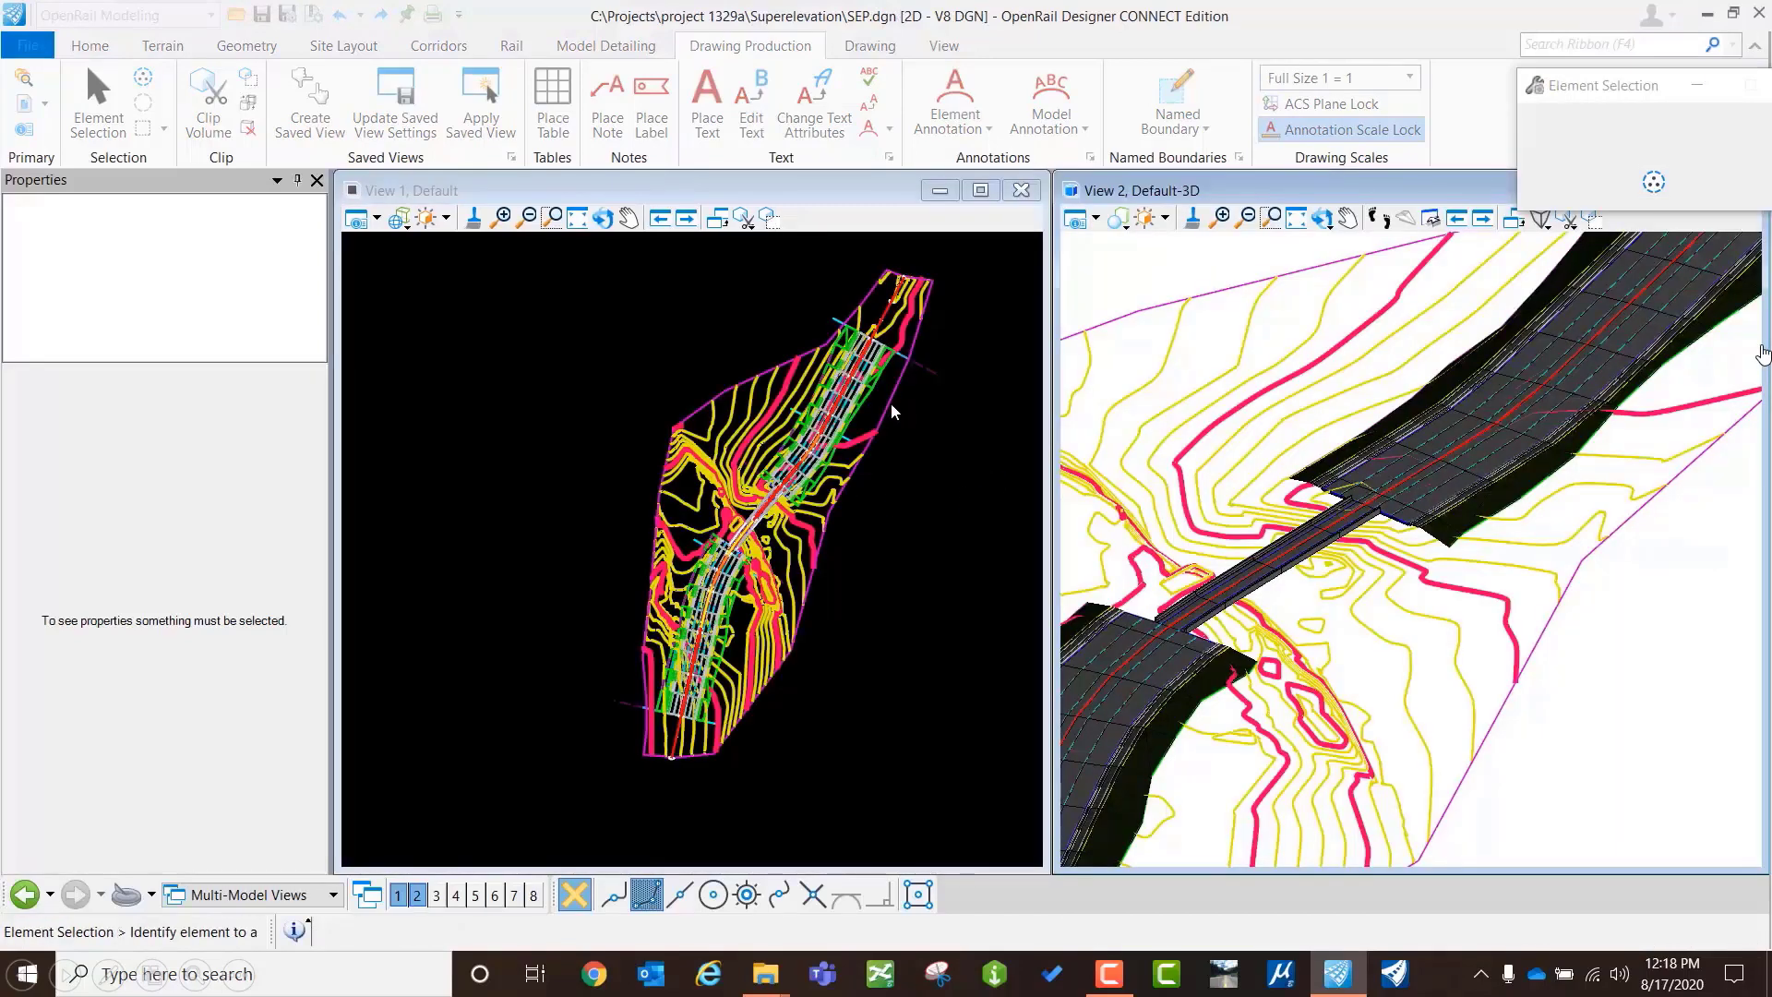
Step: Override the symbology of the referenced Hwy12Topo terrain in the plan view, and turn its major and minor contours off
click(889, 404)
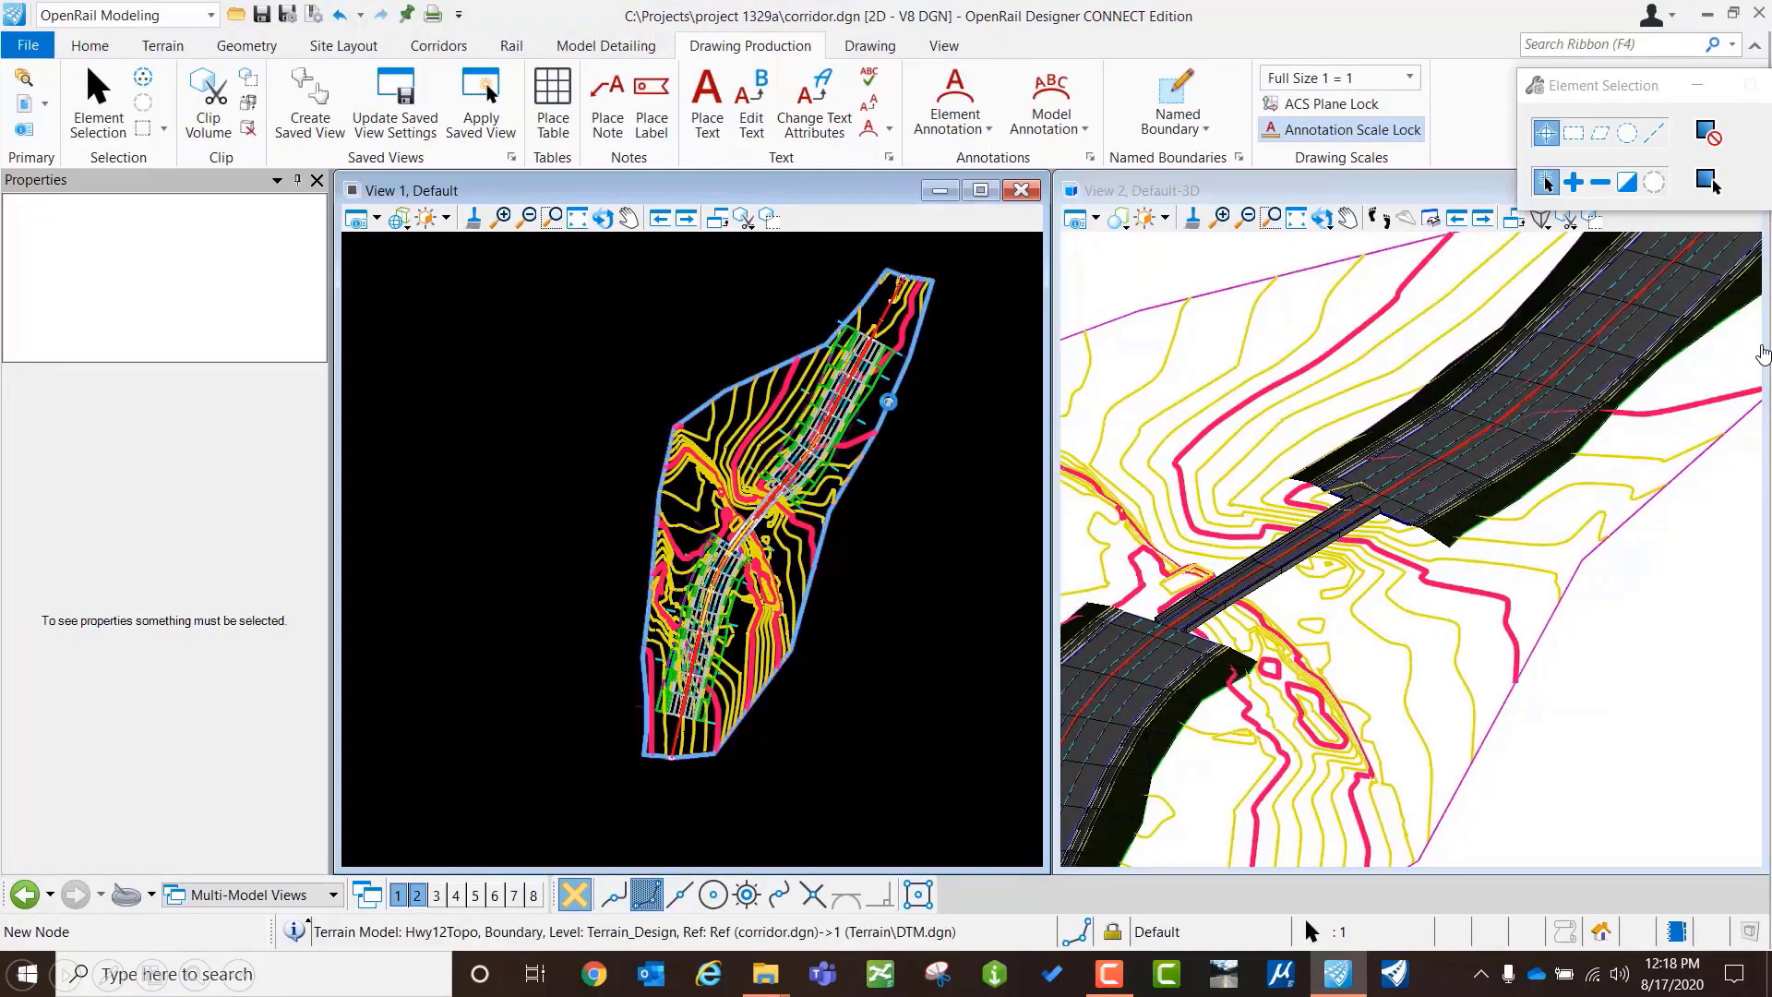
mouse_move(892, 401)
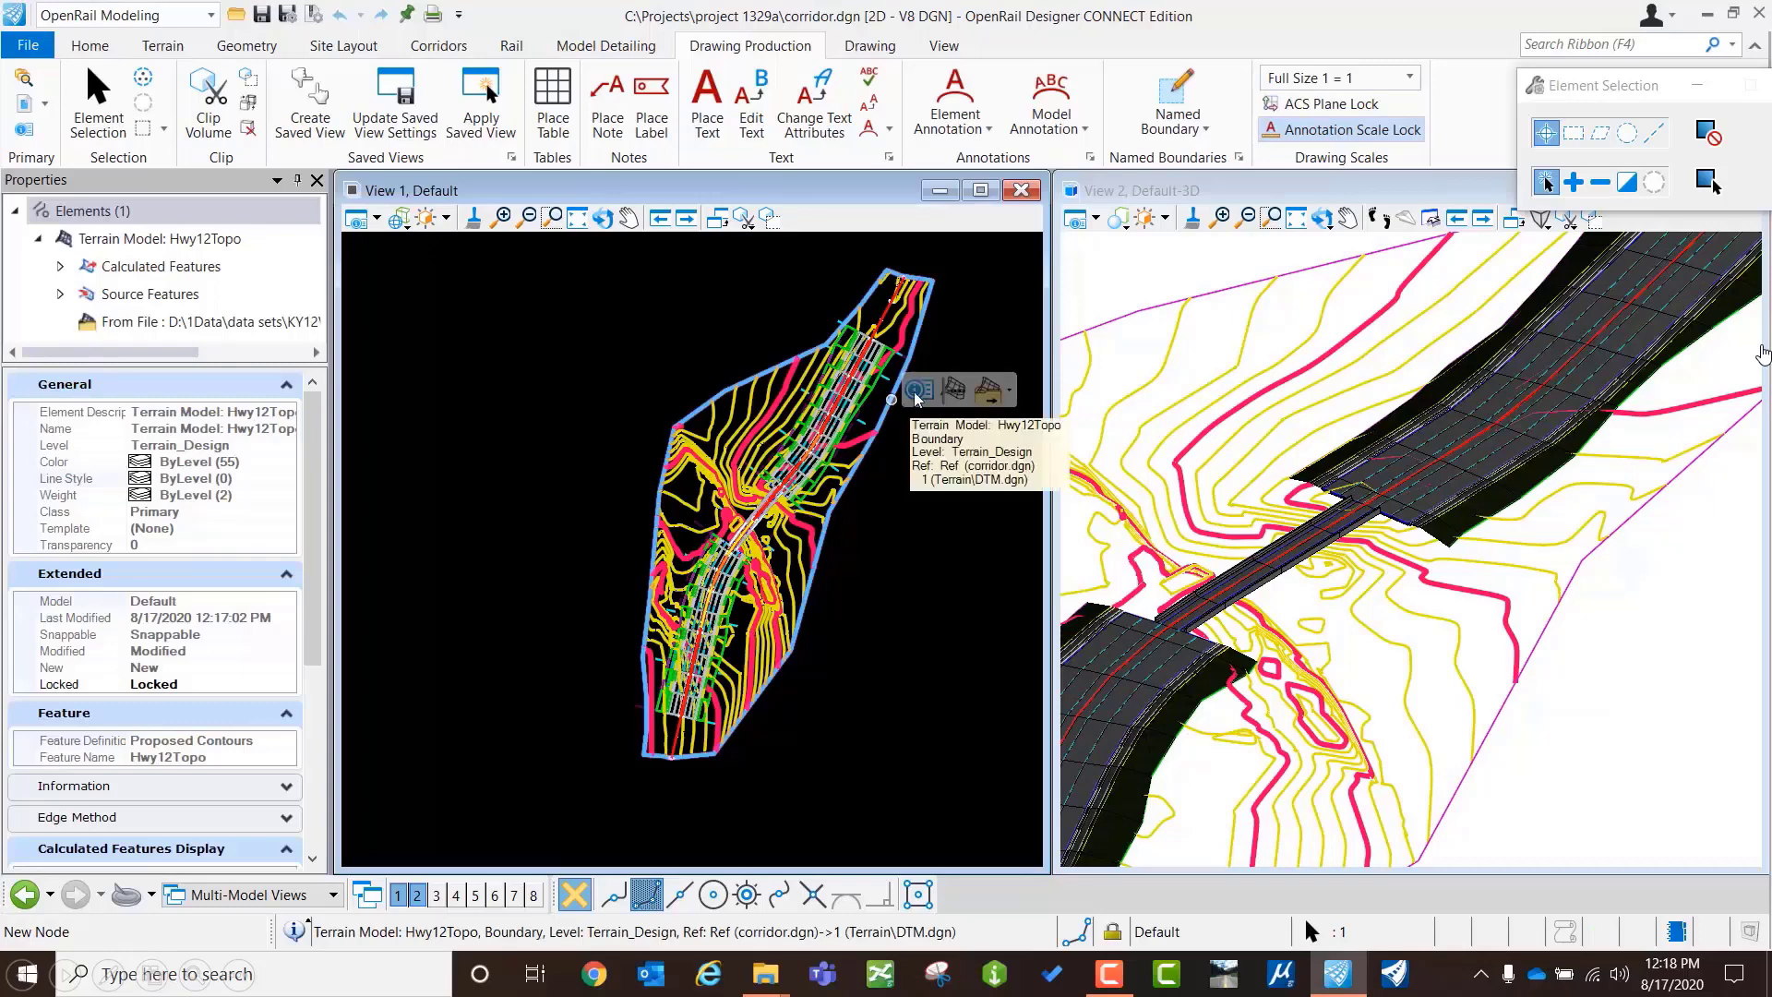
click(1117, 632)
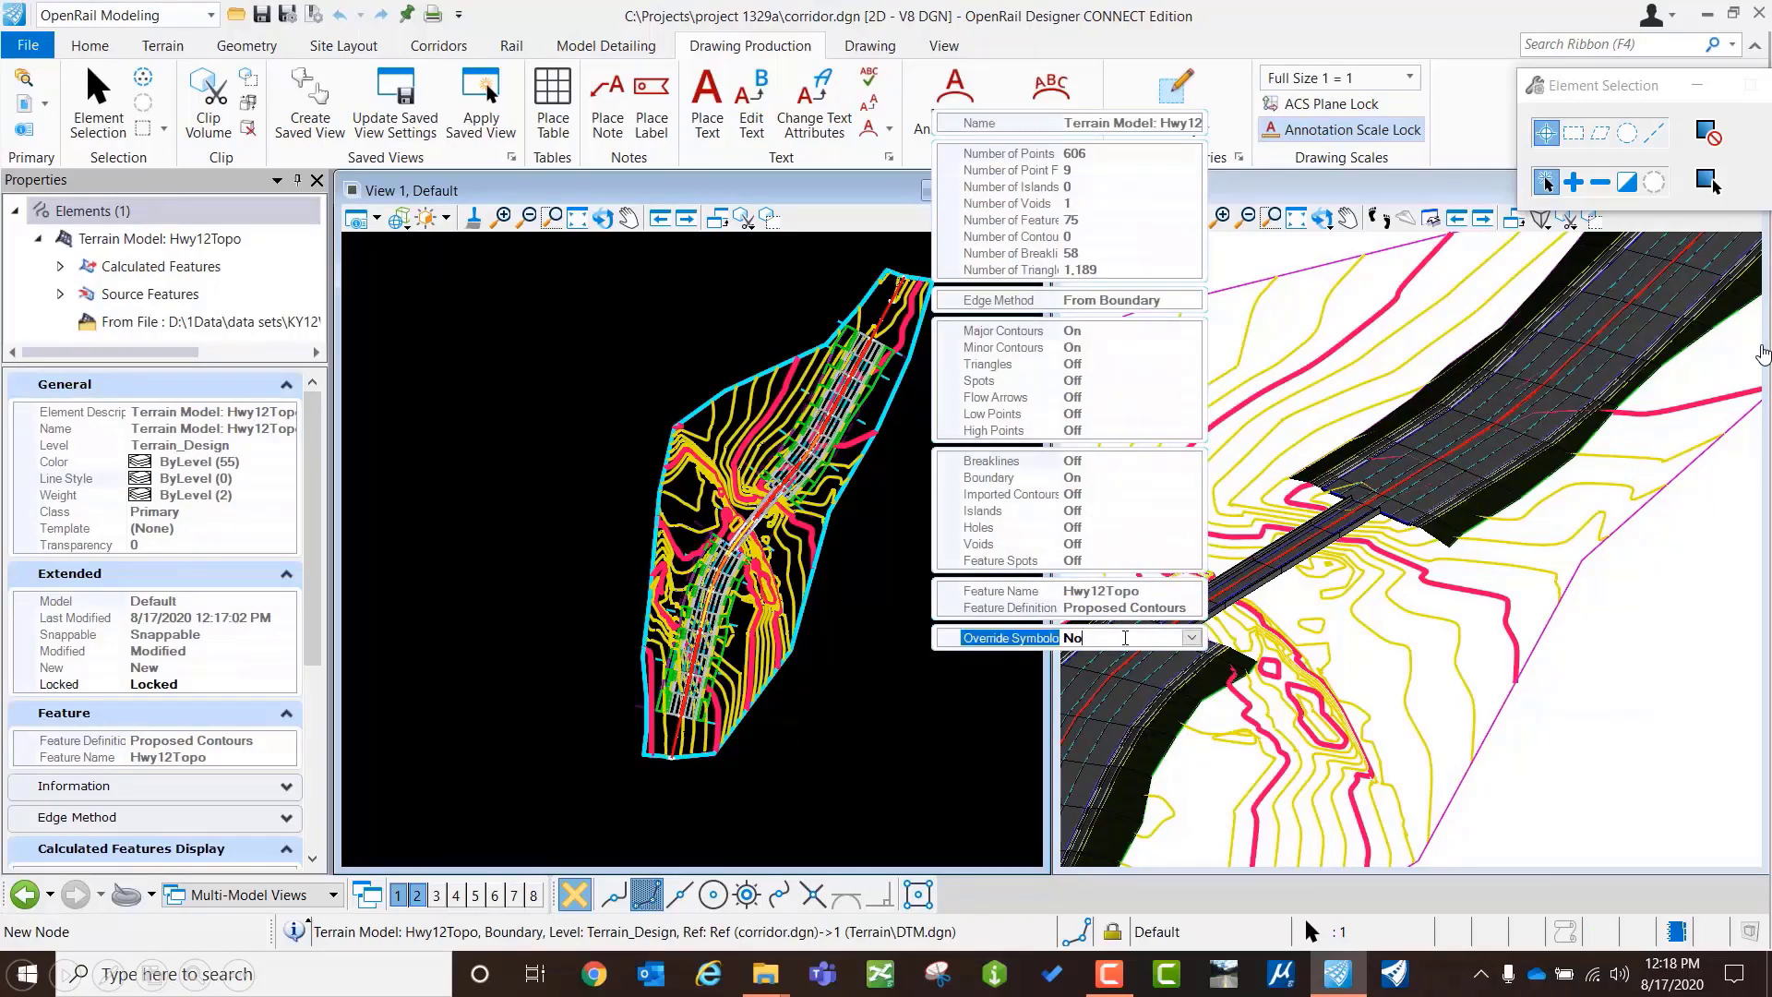
double_click(1125, 638)
click(1102, 334)
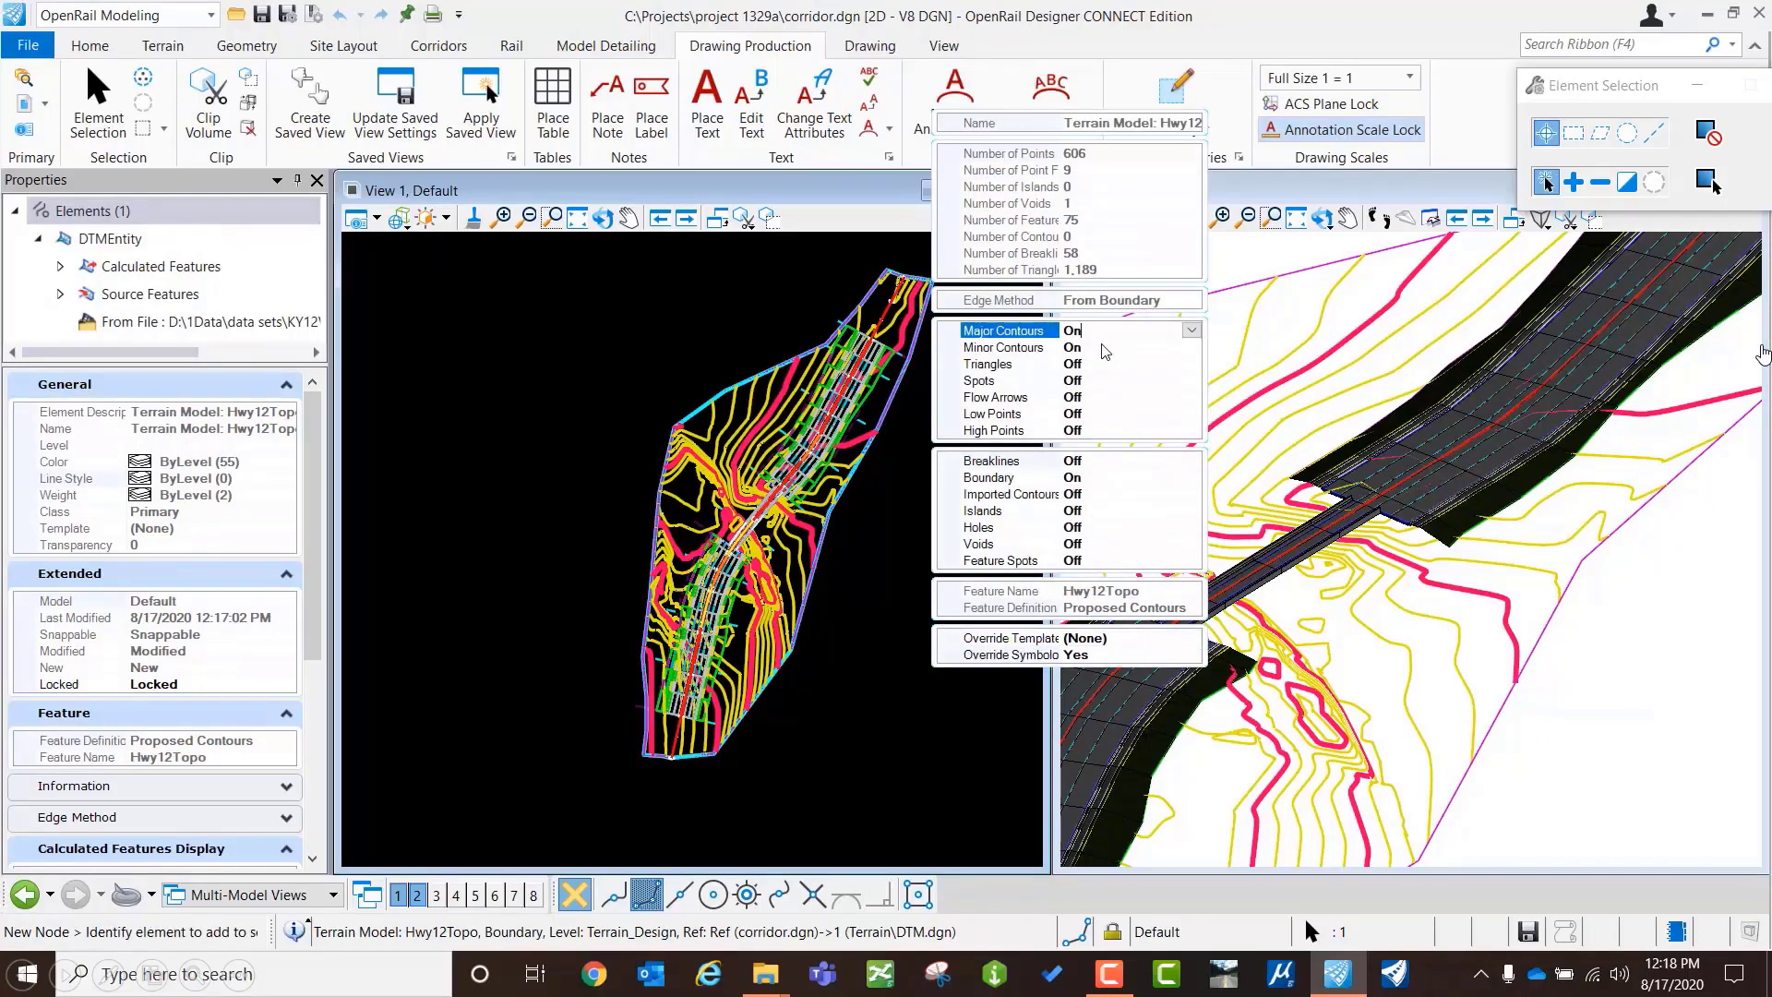
double_click(1099, 348)
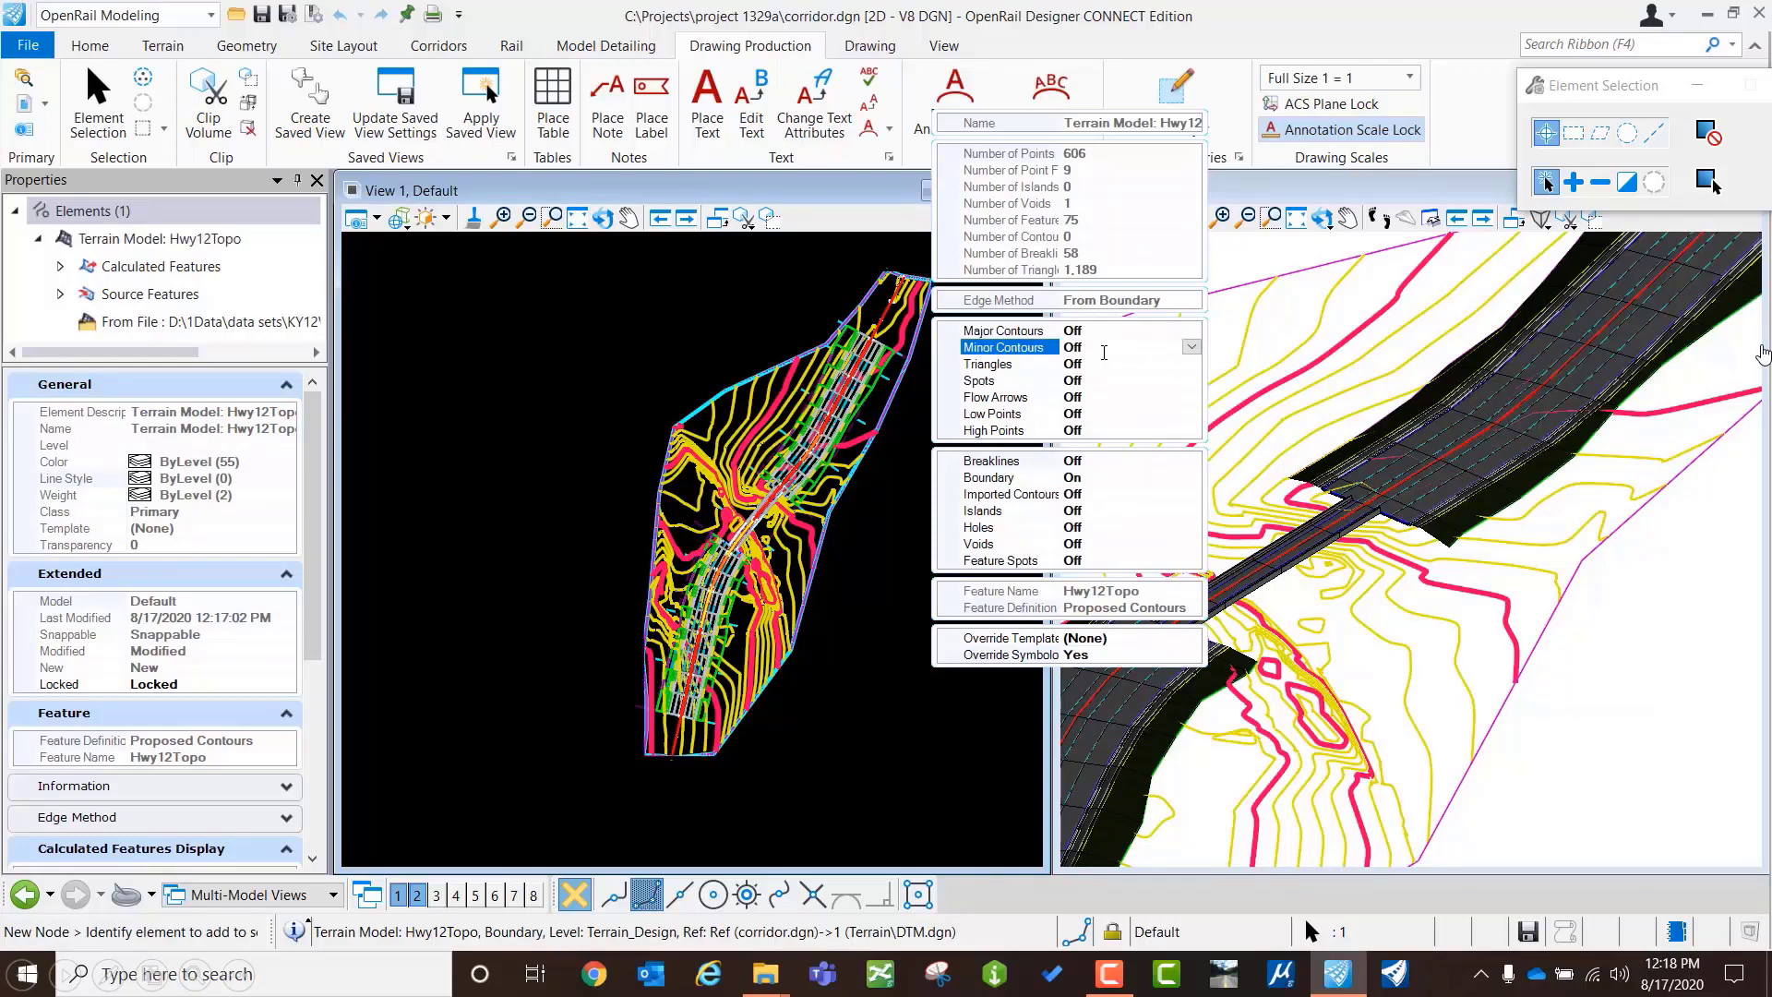
click(849, 596)
Step: Inspect the feature definition and properties of Corridor 1 in the plan view, and clear the selection
scroll(794, 577, up, 2)
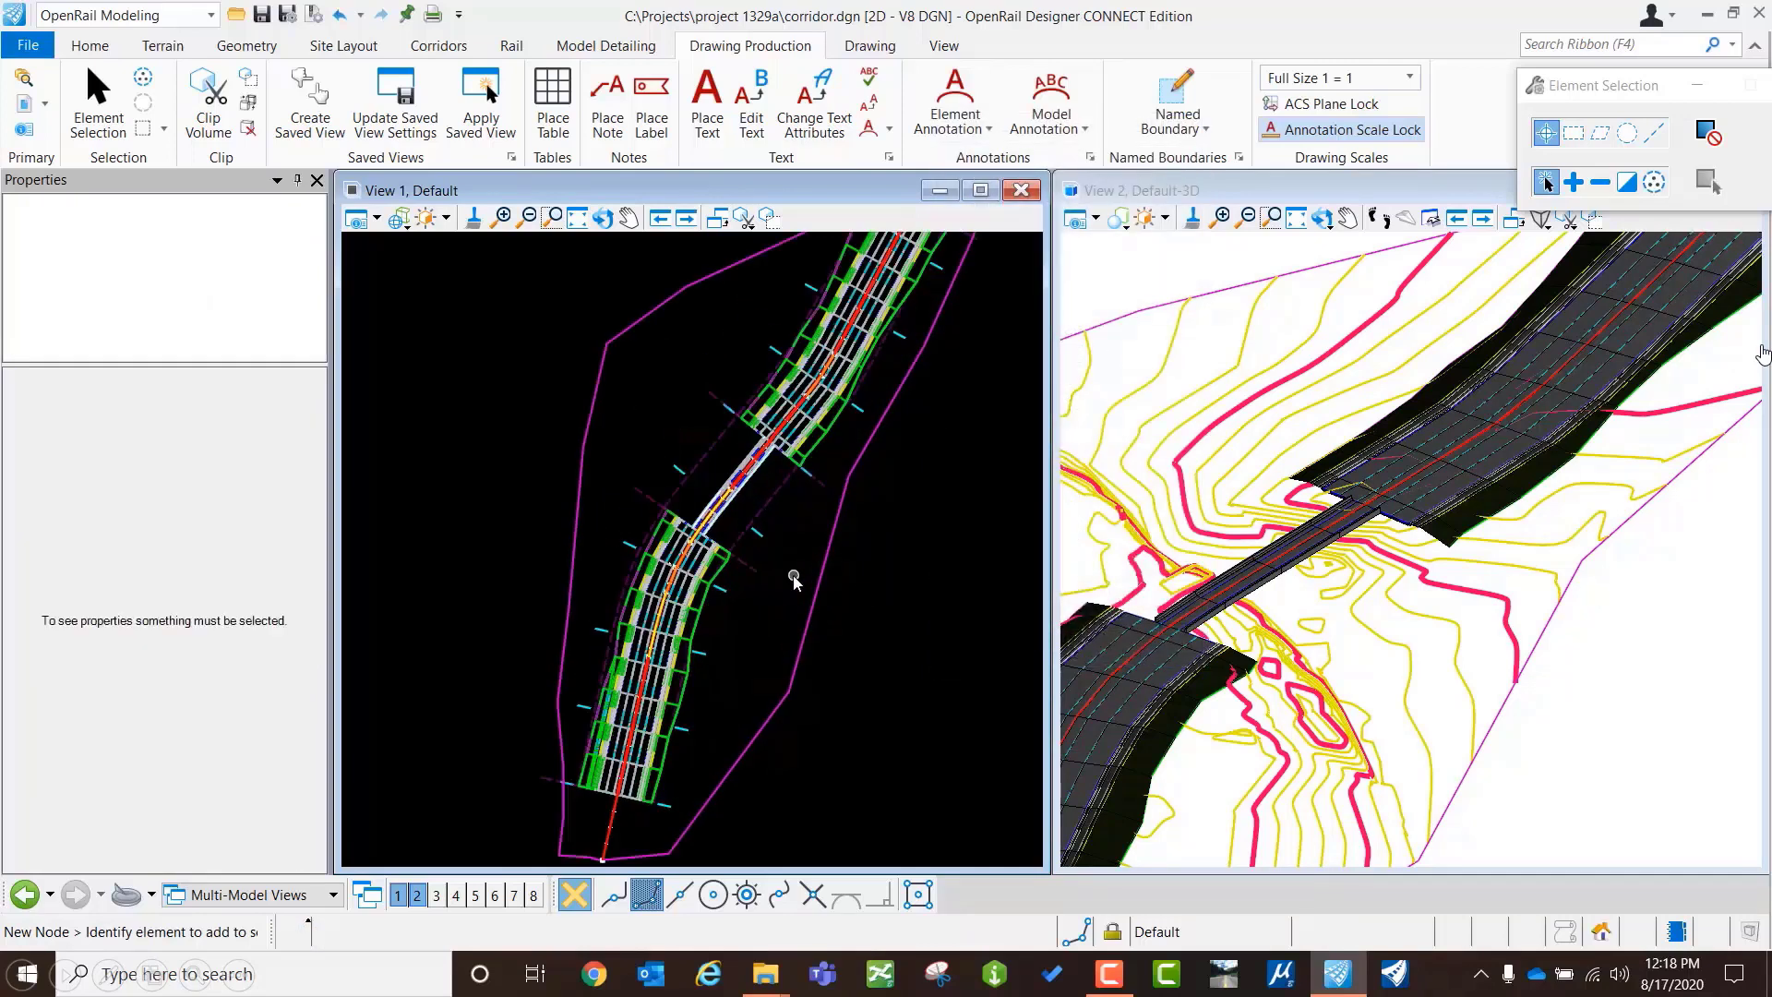
scroll(766, 623, up, 2)
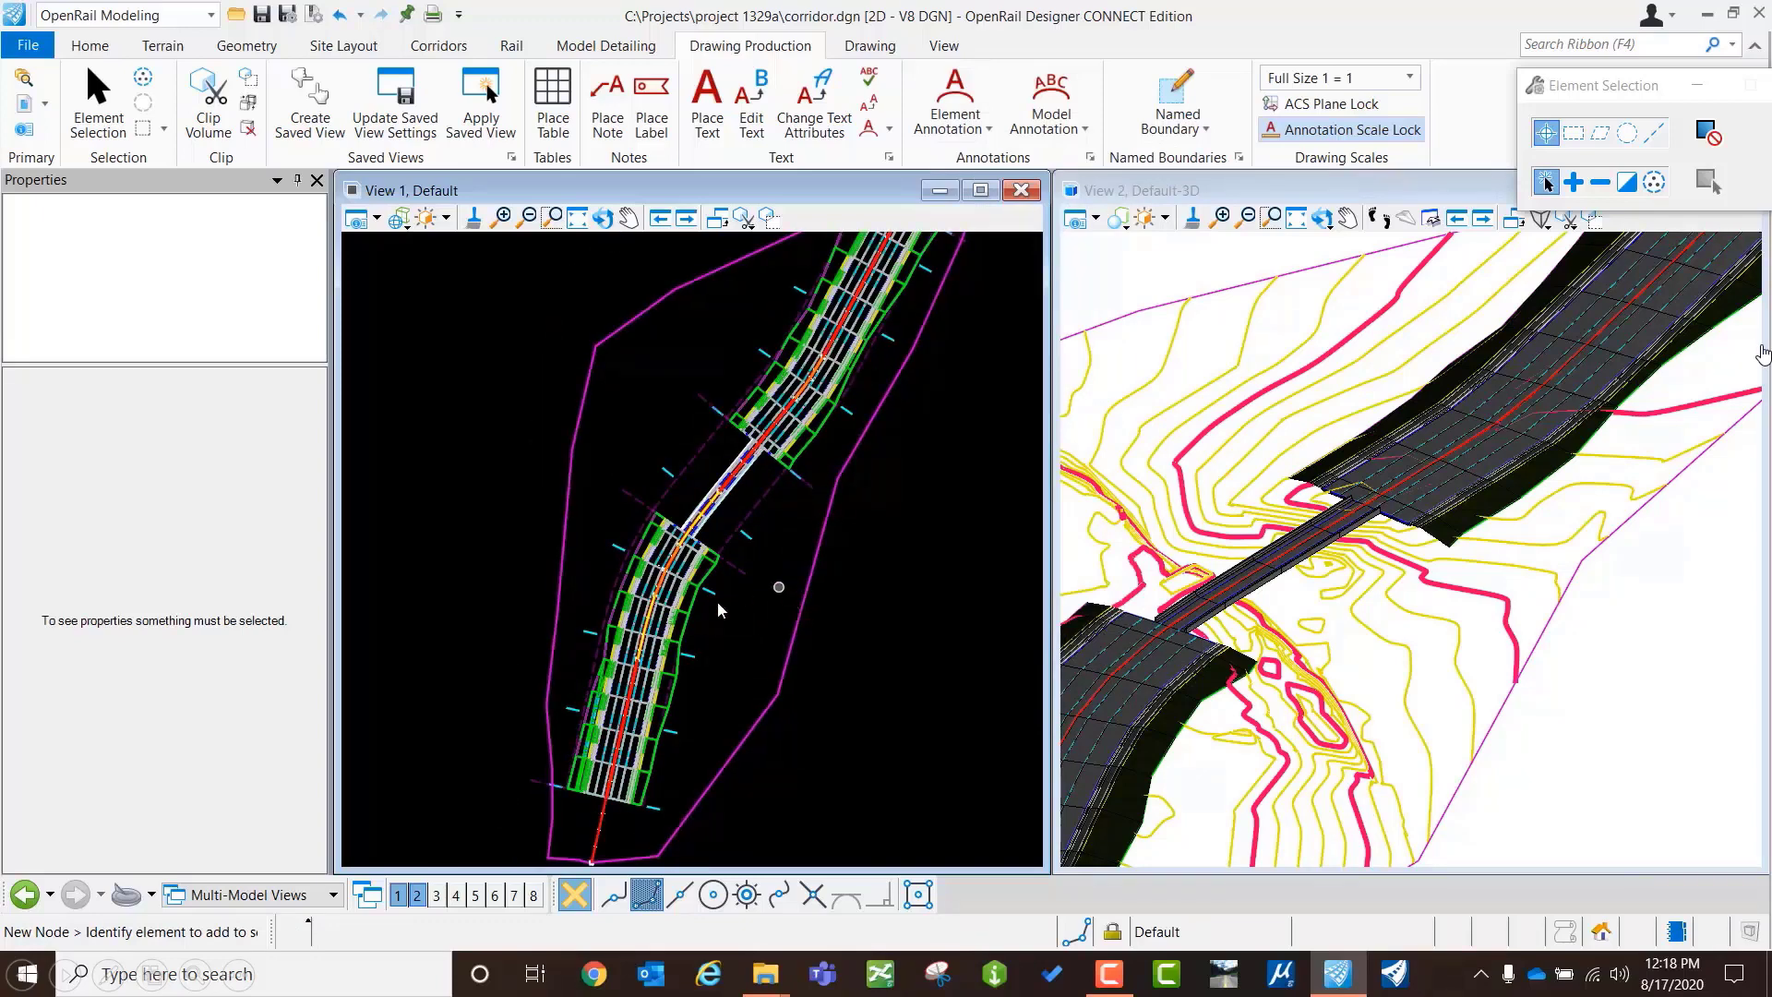
click(752, 543)
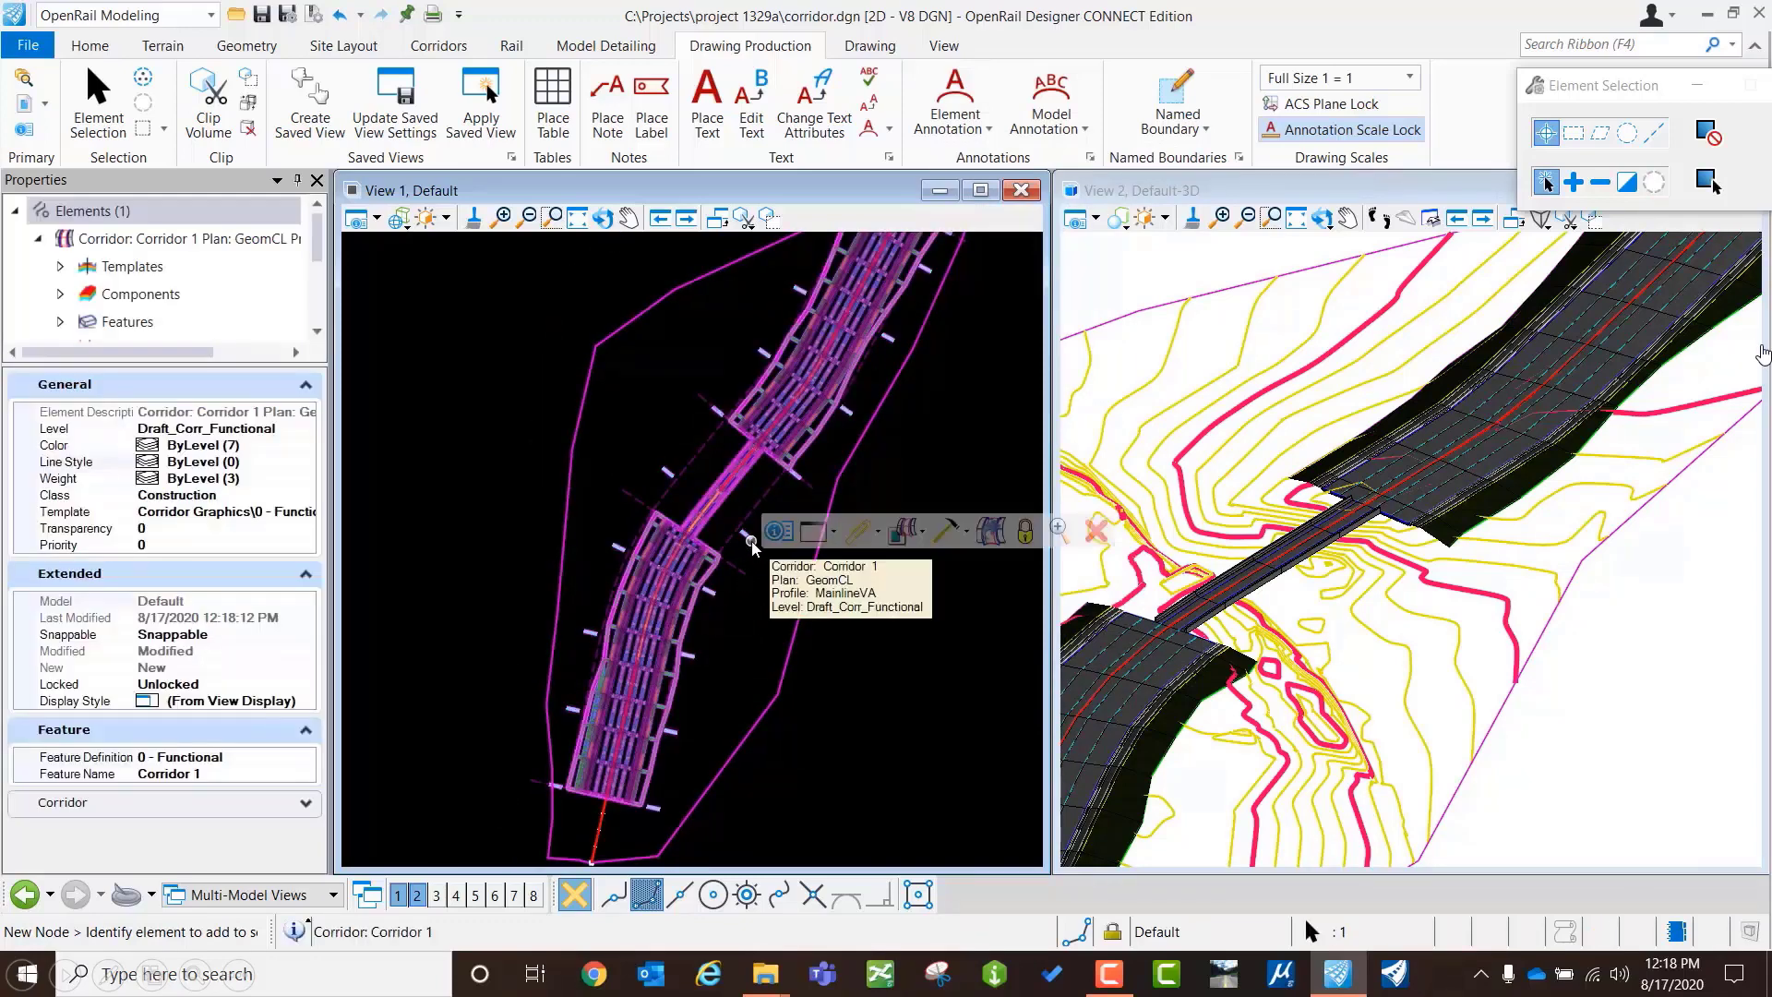
click(778, 531)
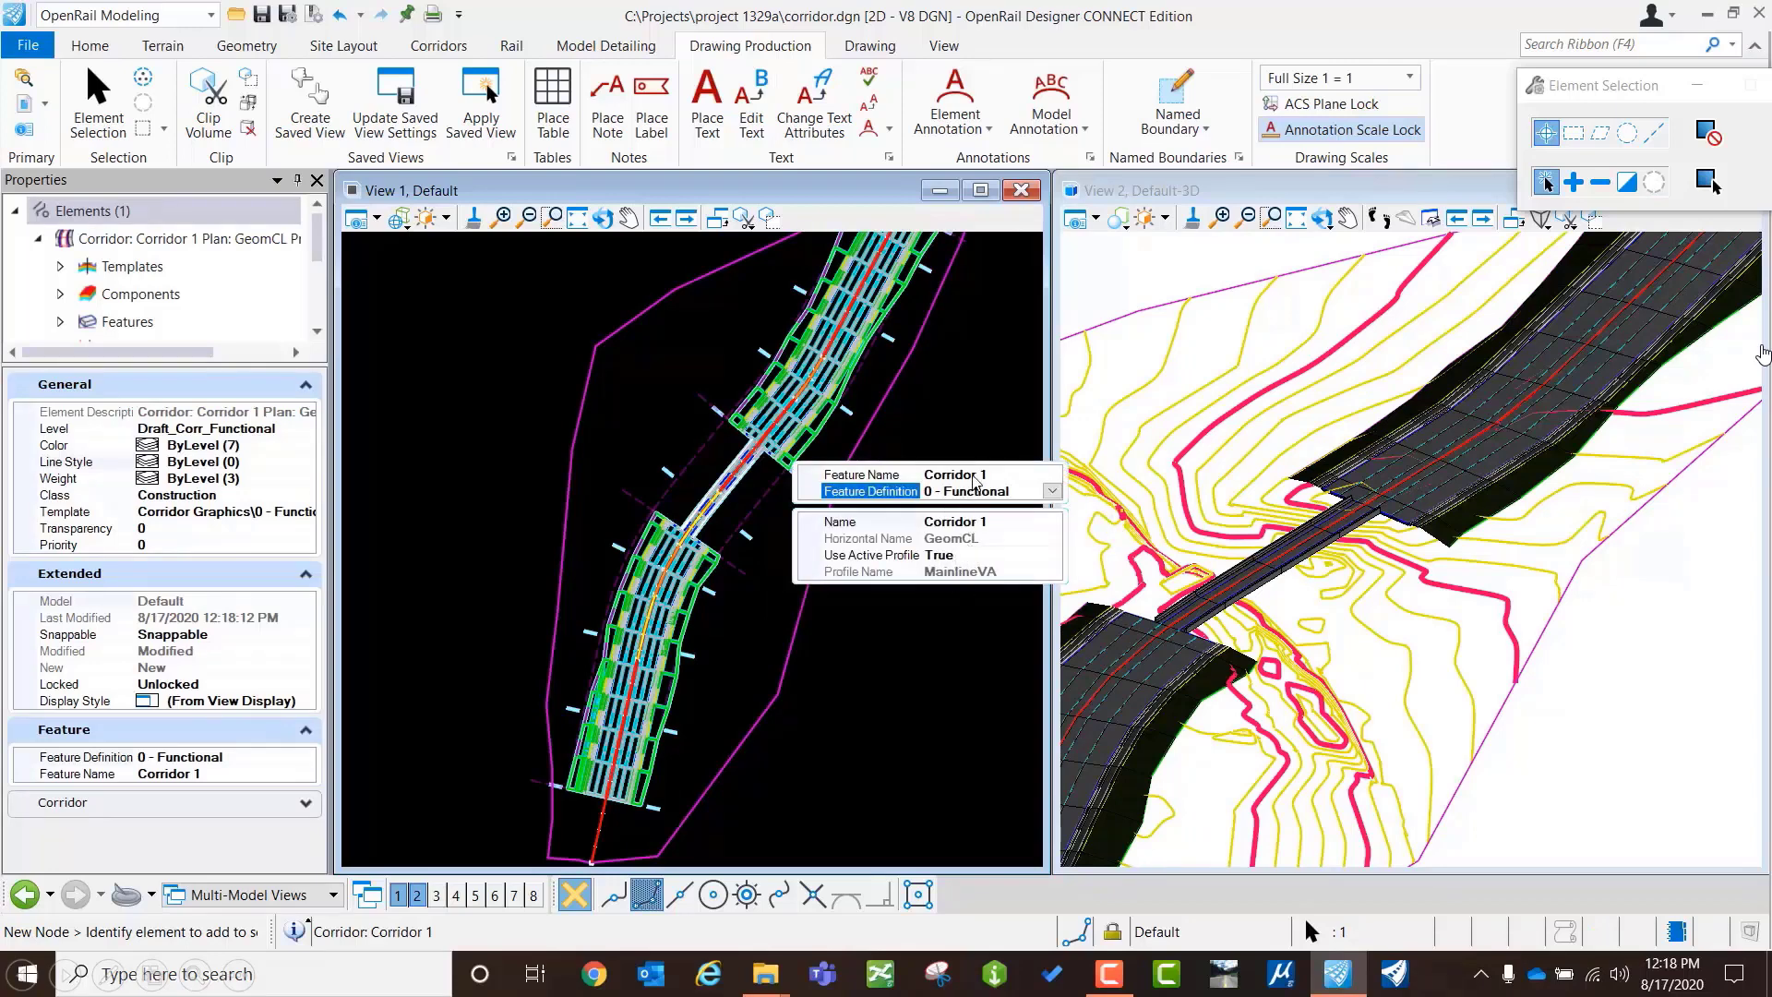
click(906, 713)
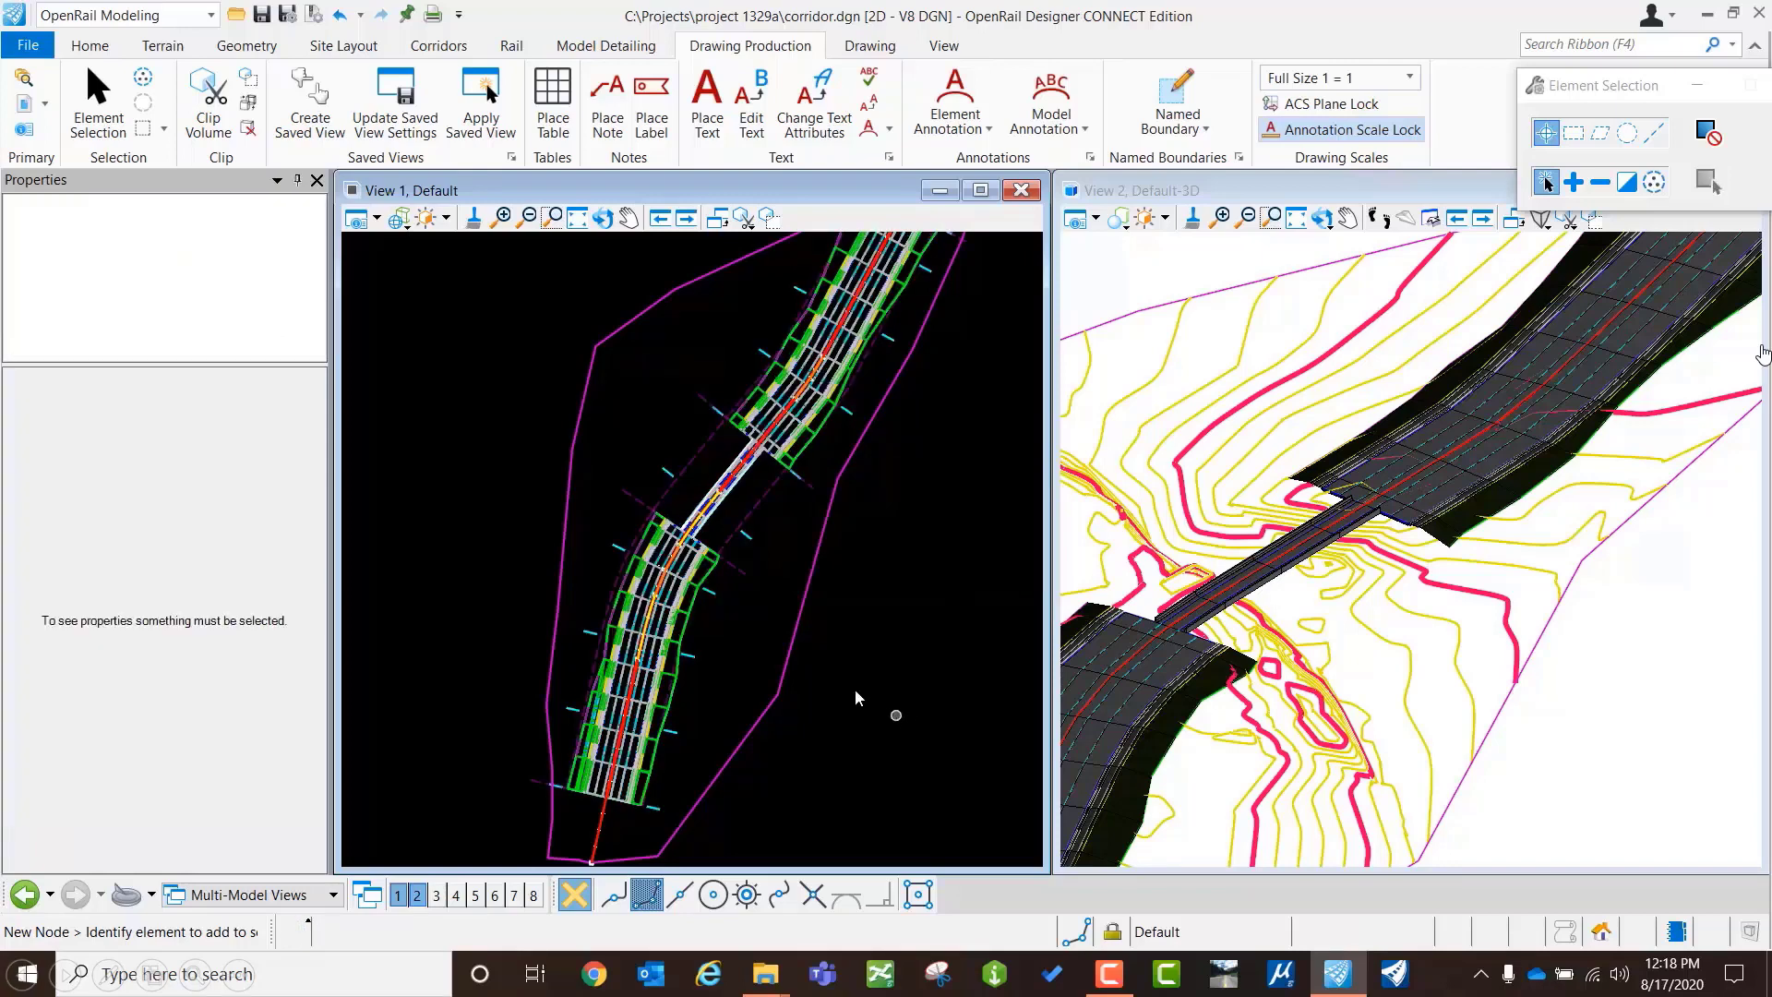
Step: Open the cross section model of Corridor 1 in View 7 and advance it to station 2+50
click(755, 546)
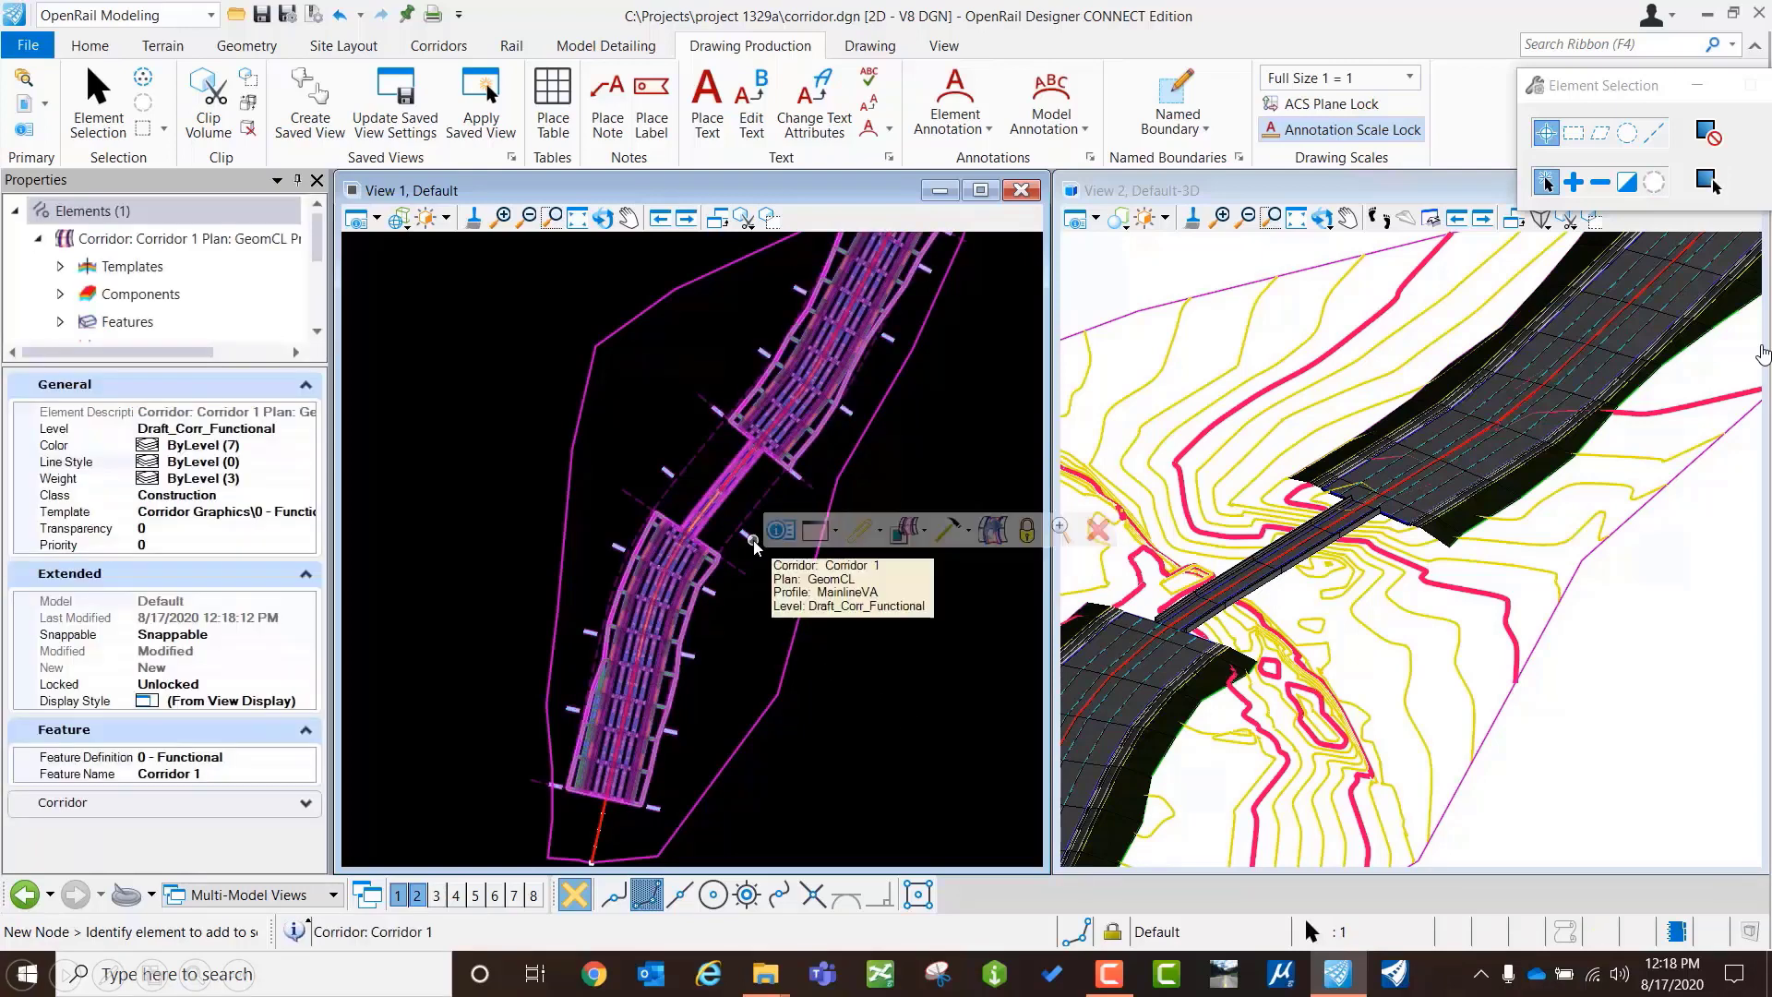
click(816, 530)
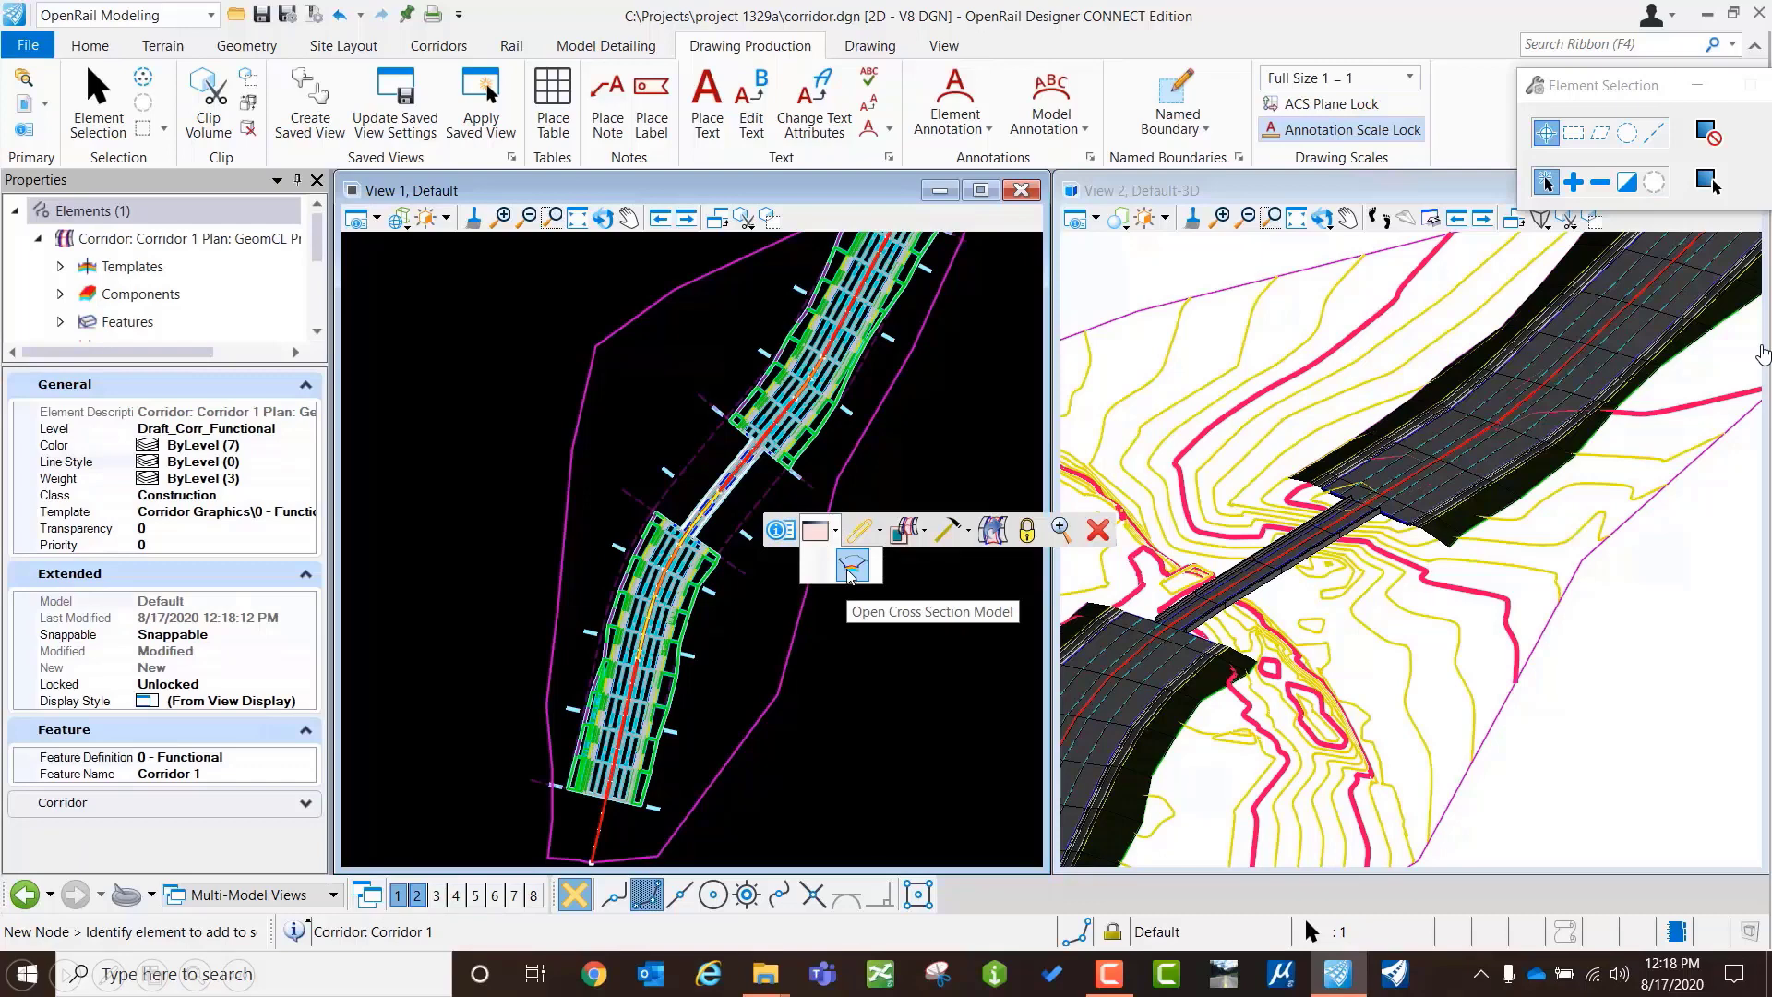
click(851, 568)
click(516, 895)
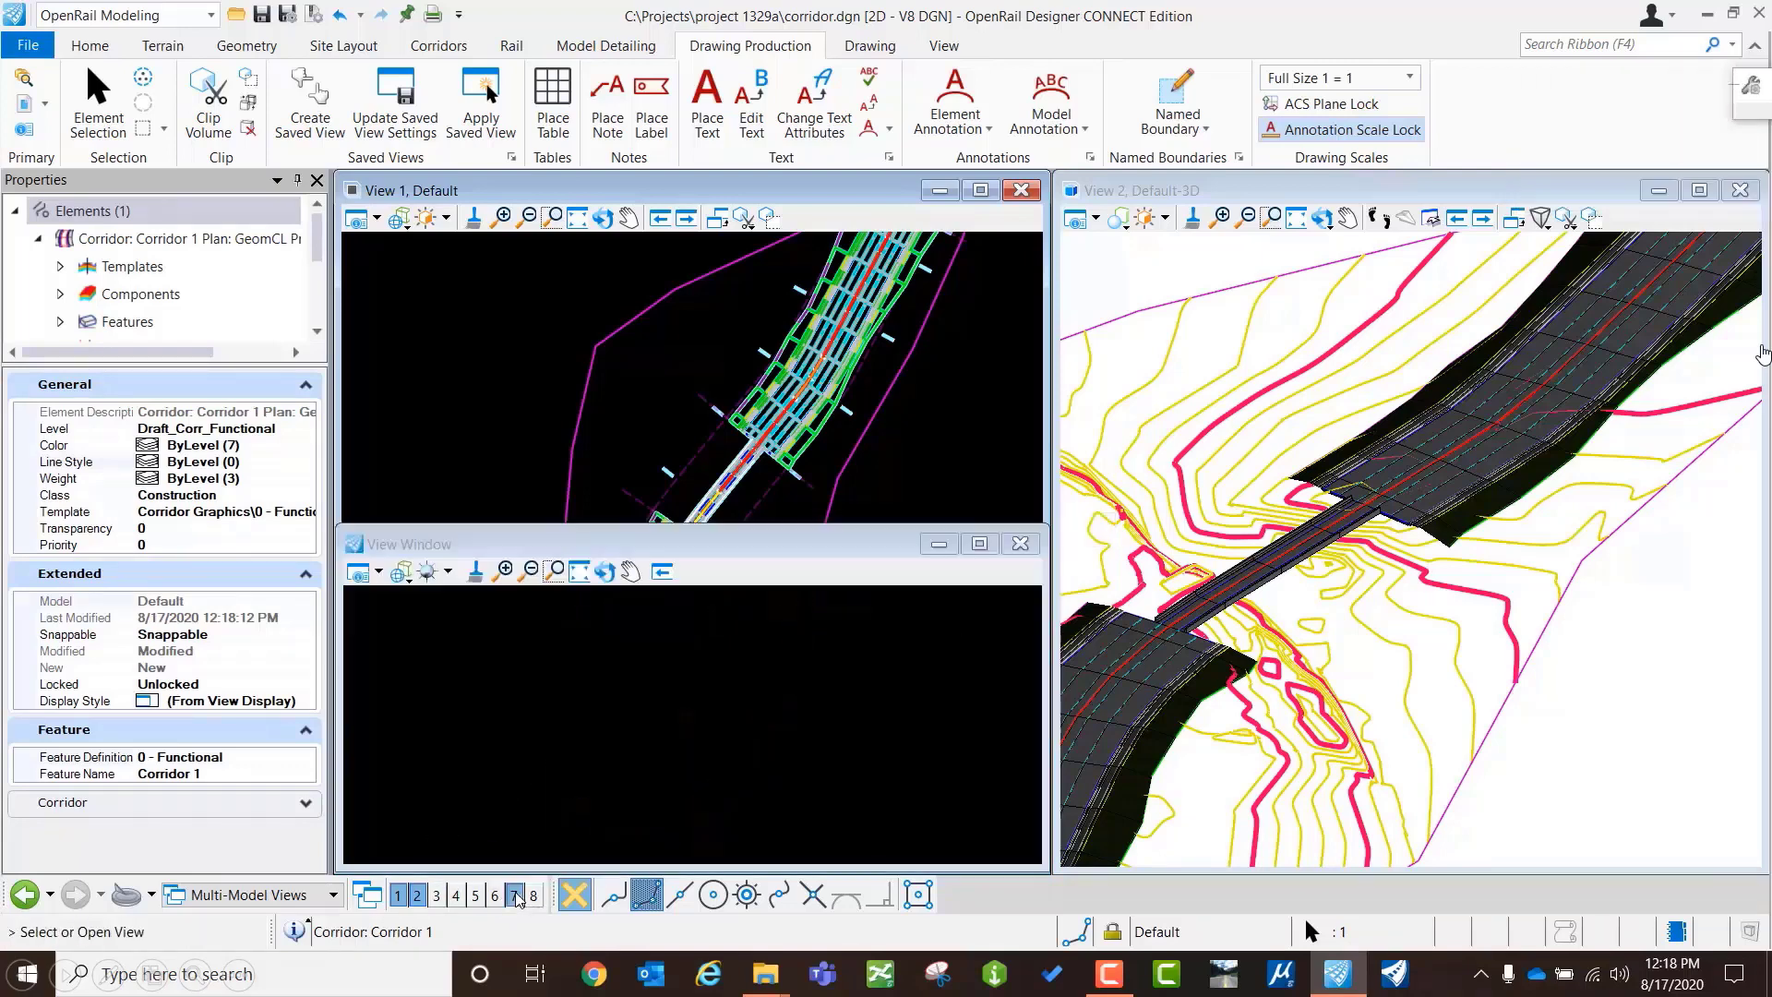
click(709, 723)
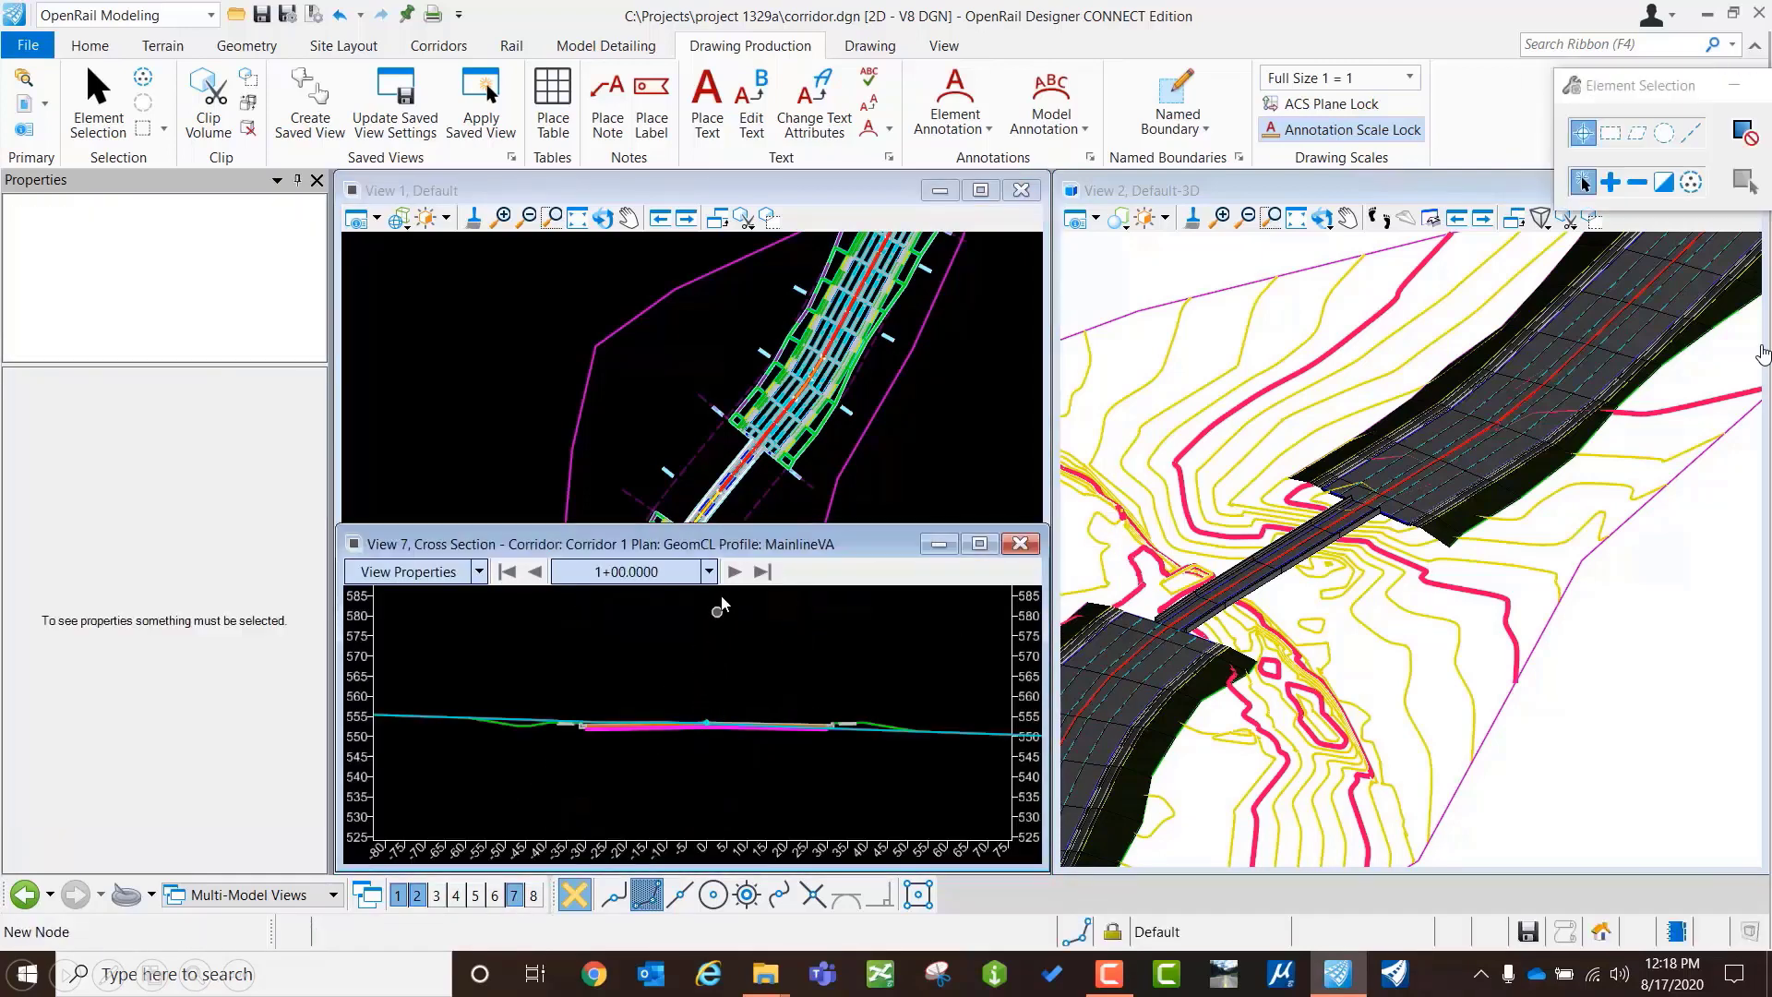
click(735, 572)
click(735, 572)
click(735, 572)
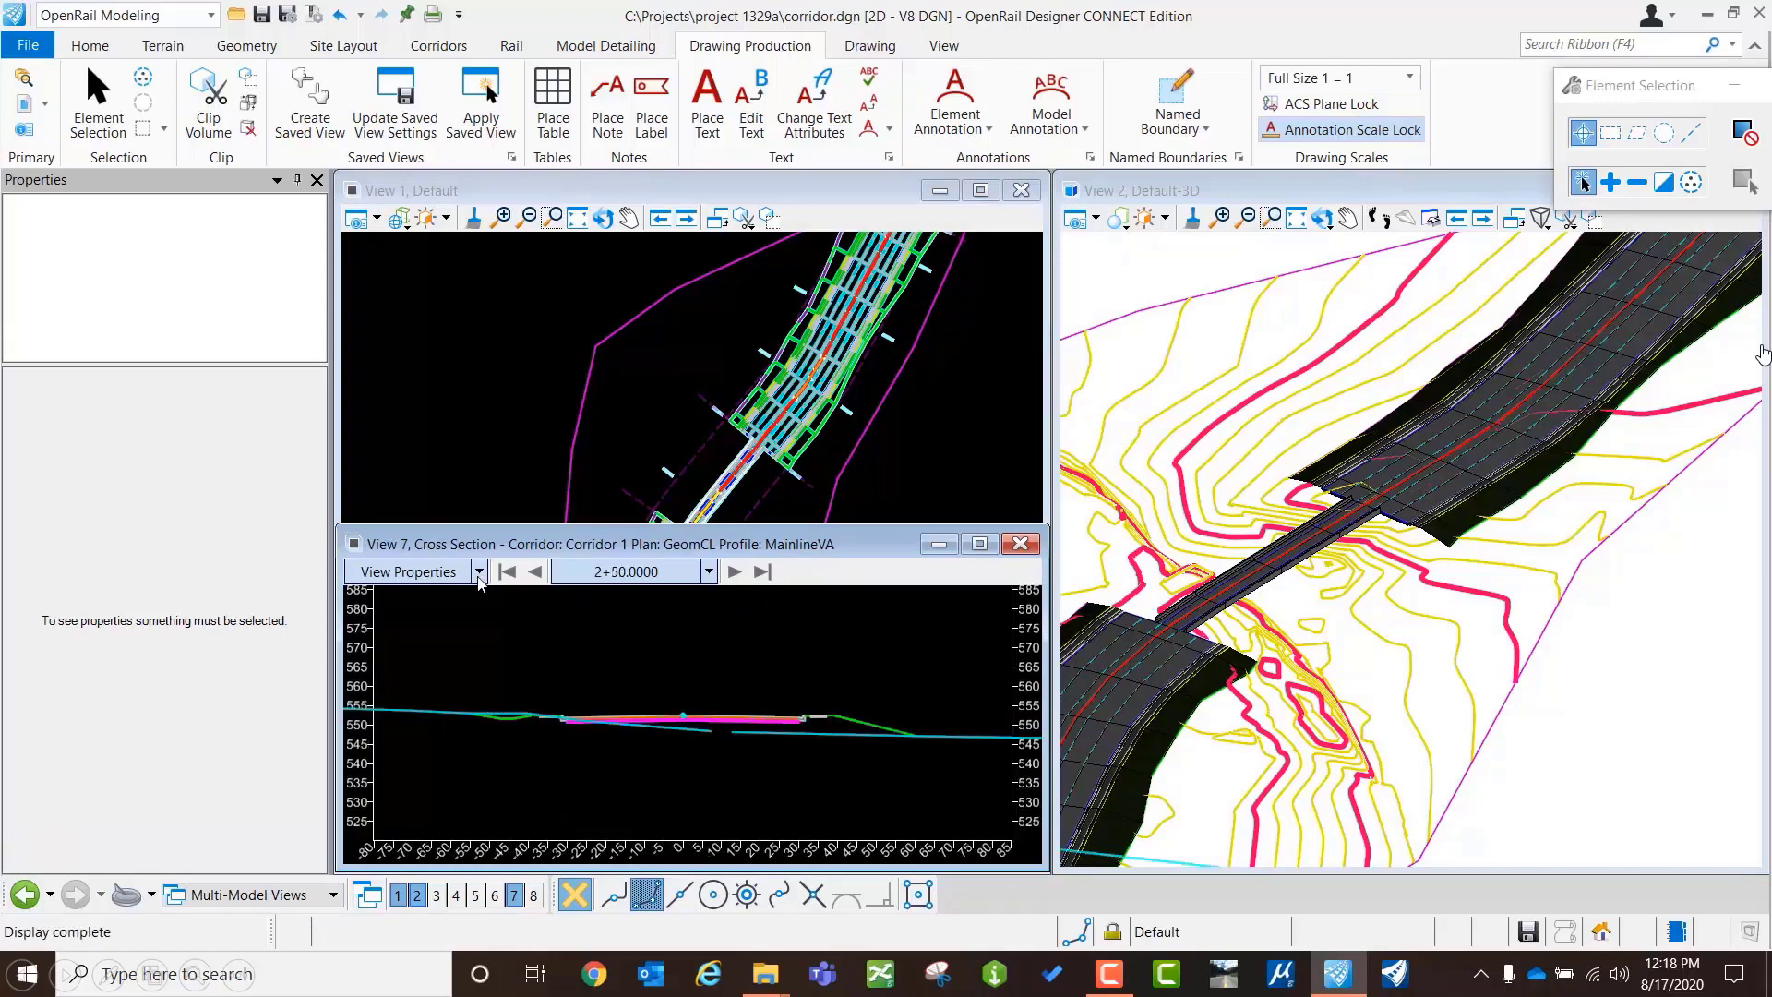
Step: Set the vertical exaggeration of the cross section view to 2
click(480, 572)
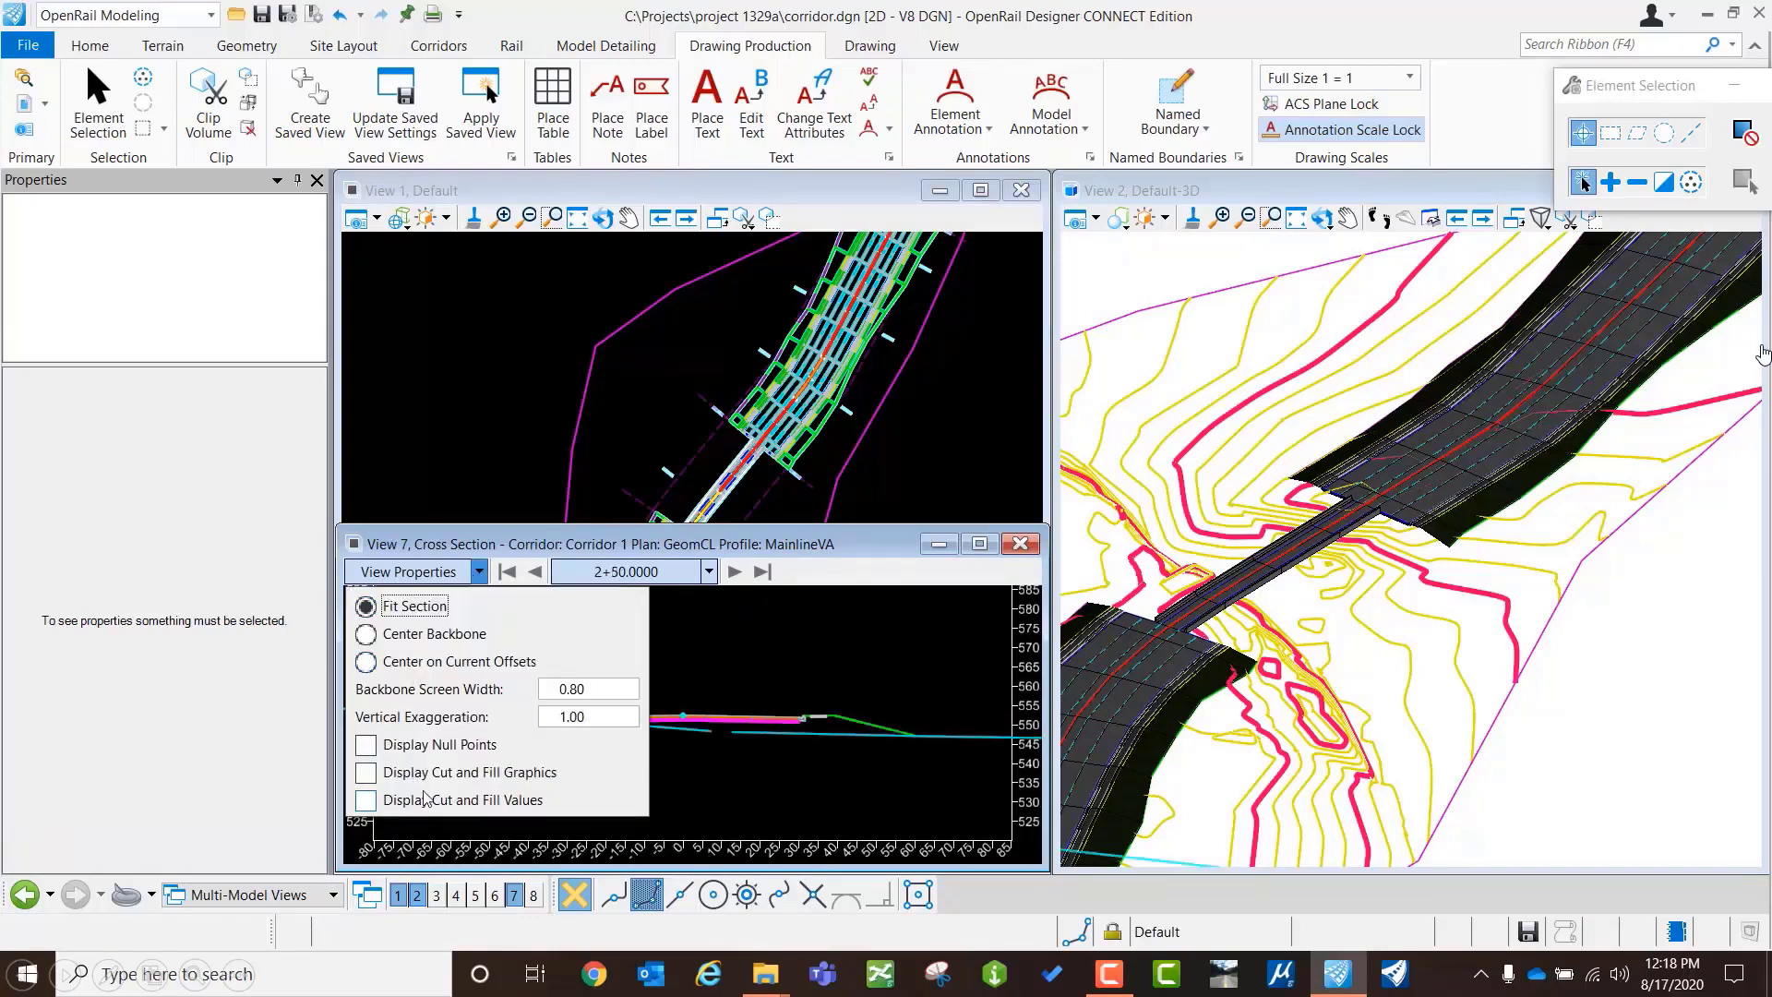
double_click(593, 724)
text(2)
key(Return)
Step: Step through the corridor's cross sections up to station 4+50 and close the cross section view
click(735, 572)
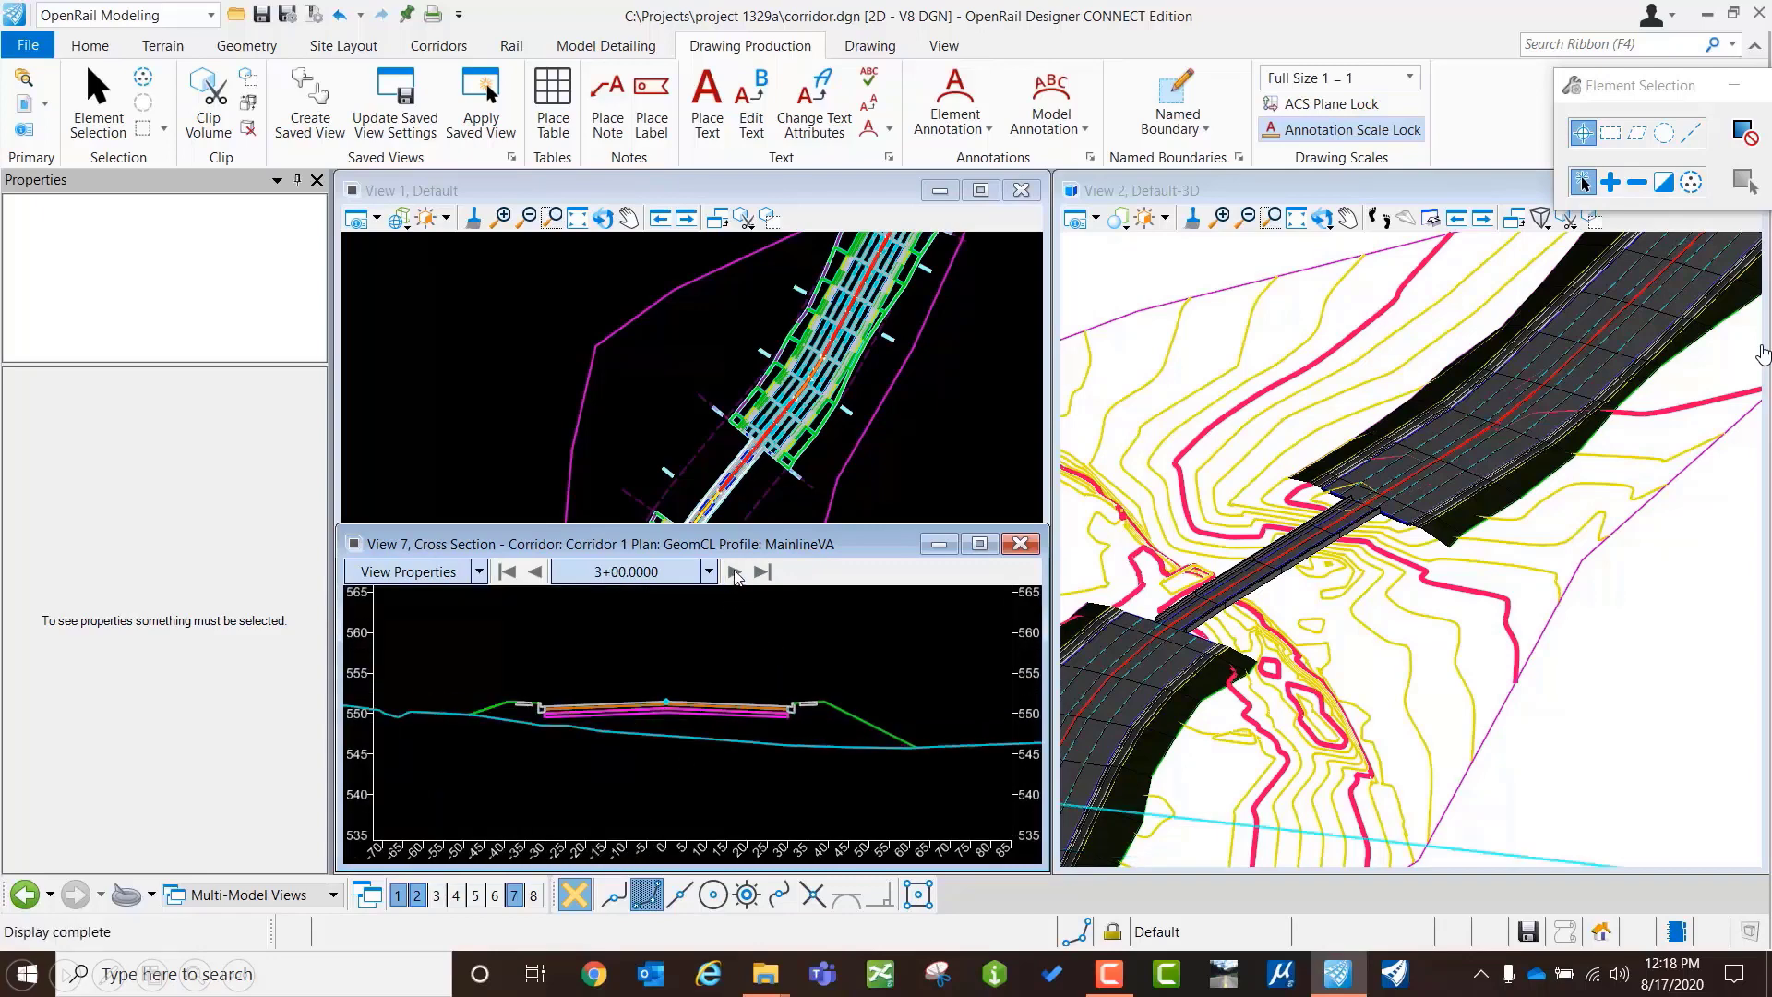
click(734, 572)
click(735, 572)
click(735, 572)
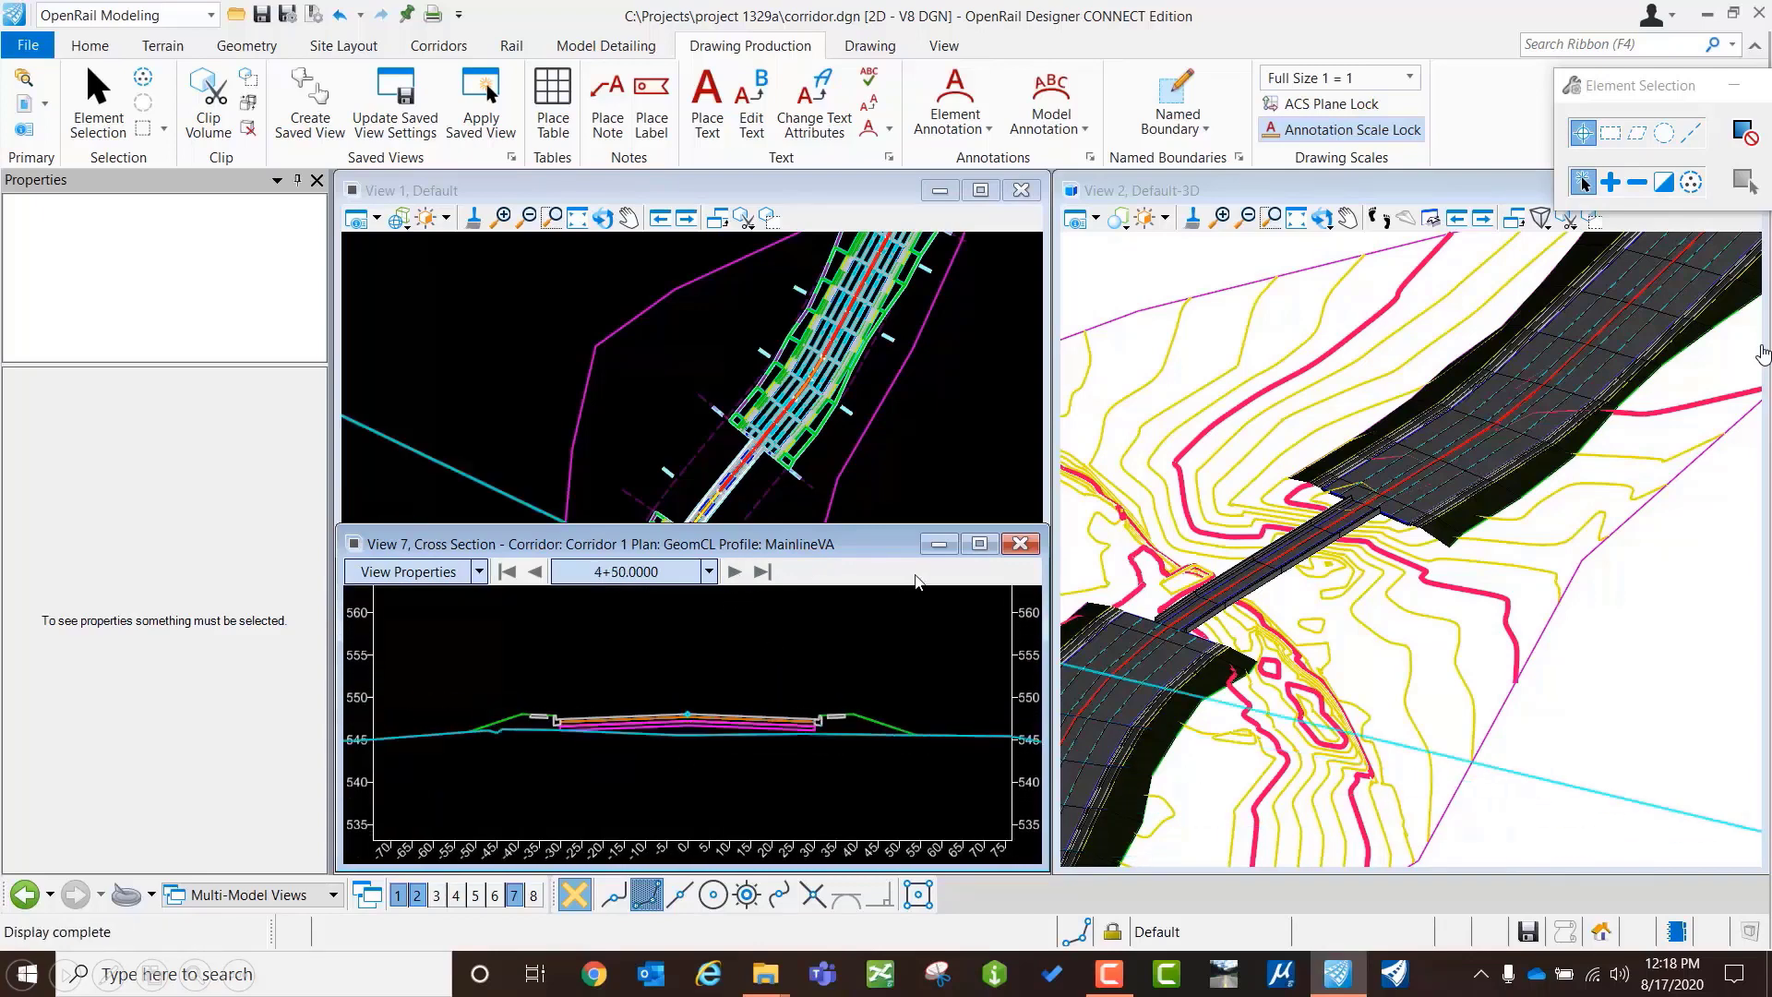
click(1020, 544)
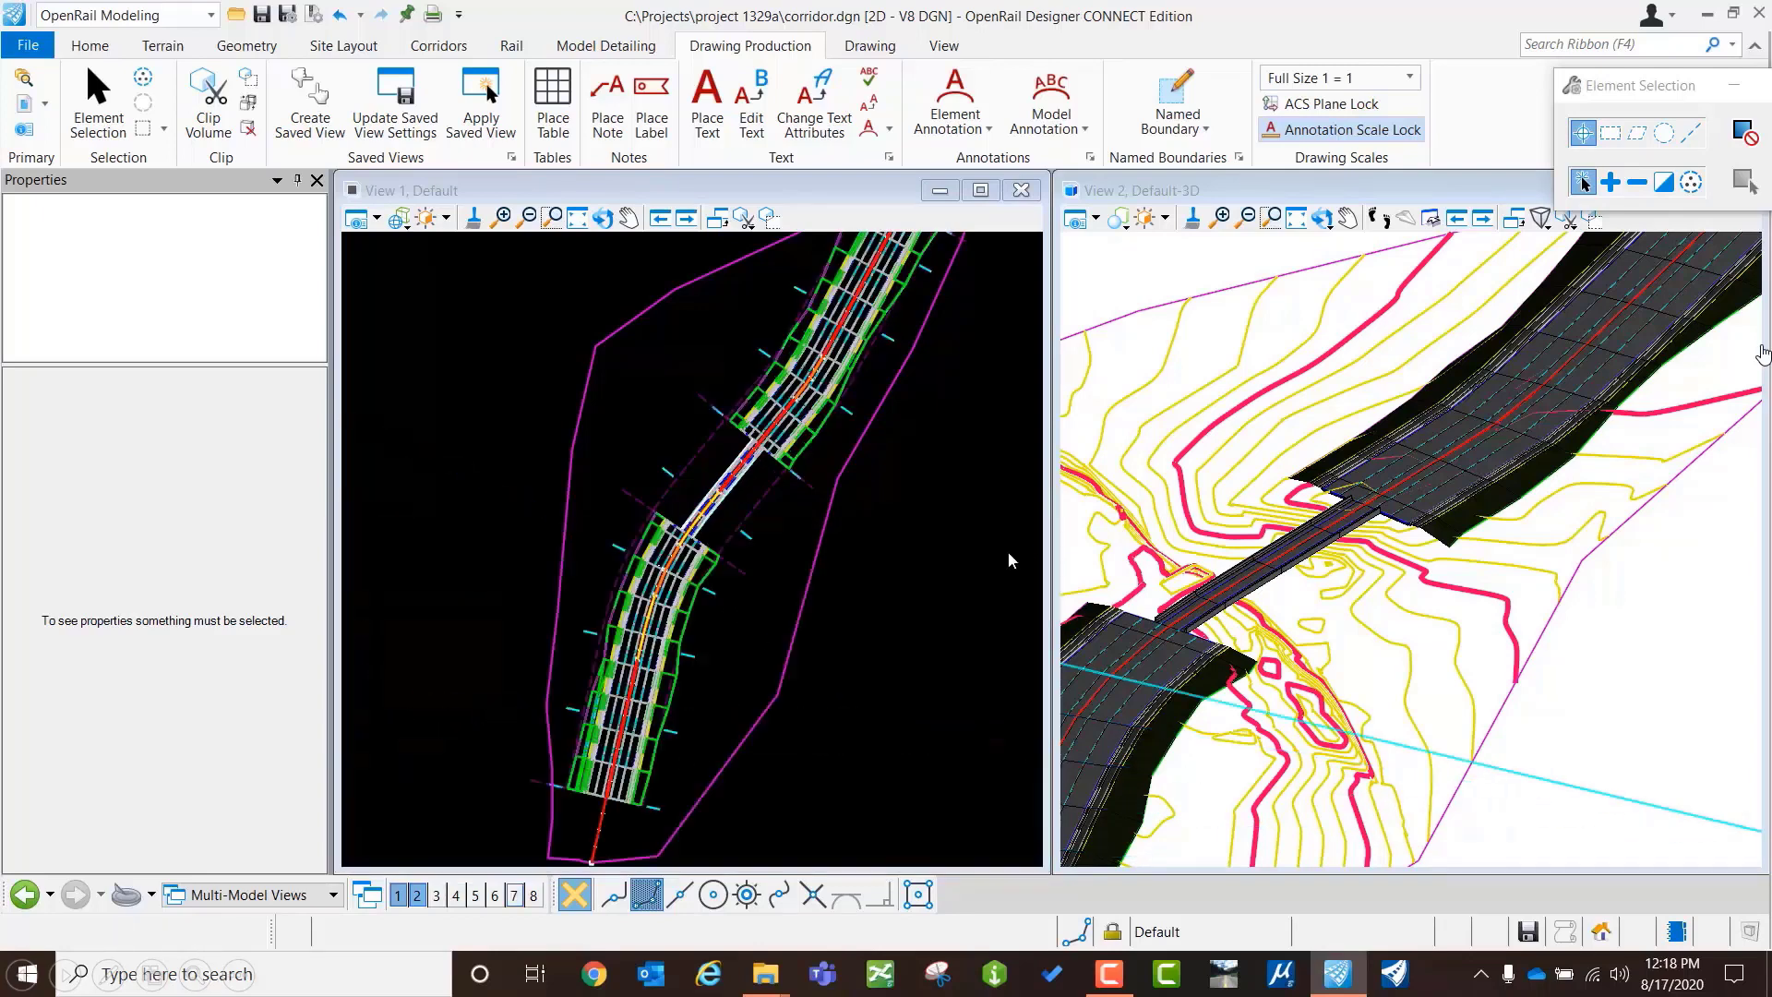
Step: Review the template drops, point controls, parametric constraints and end condition exceptions of Corridor 1, close its Corridor Objects, and clear the selection
click(748, 543)
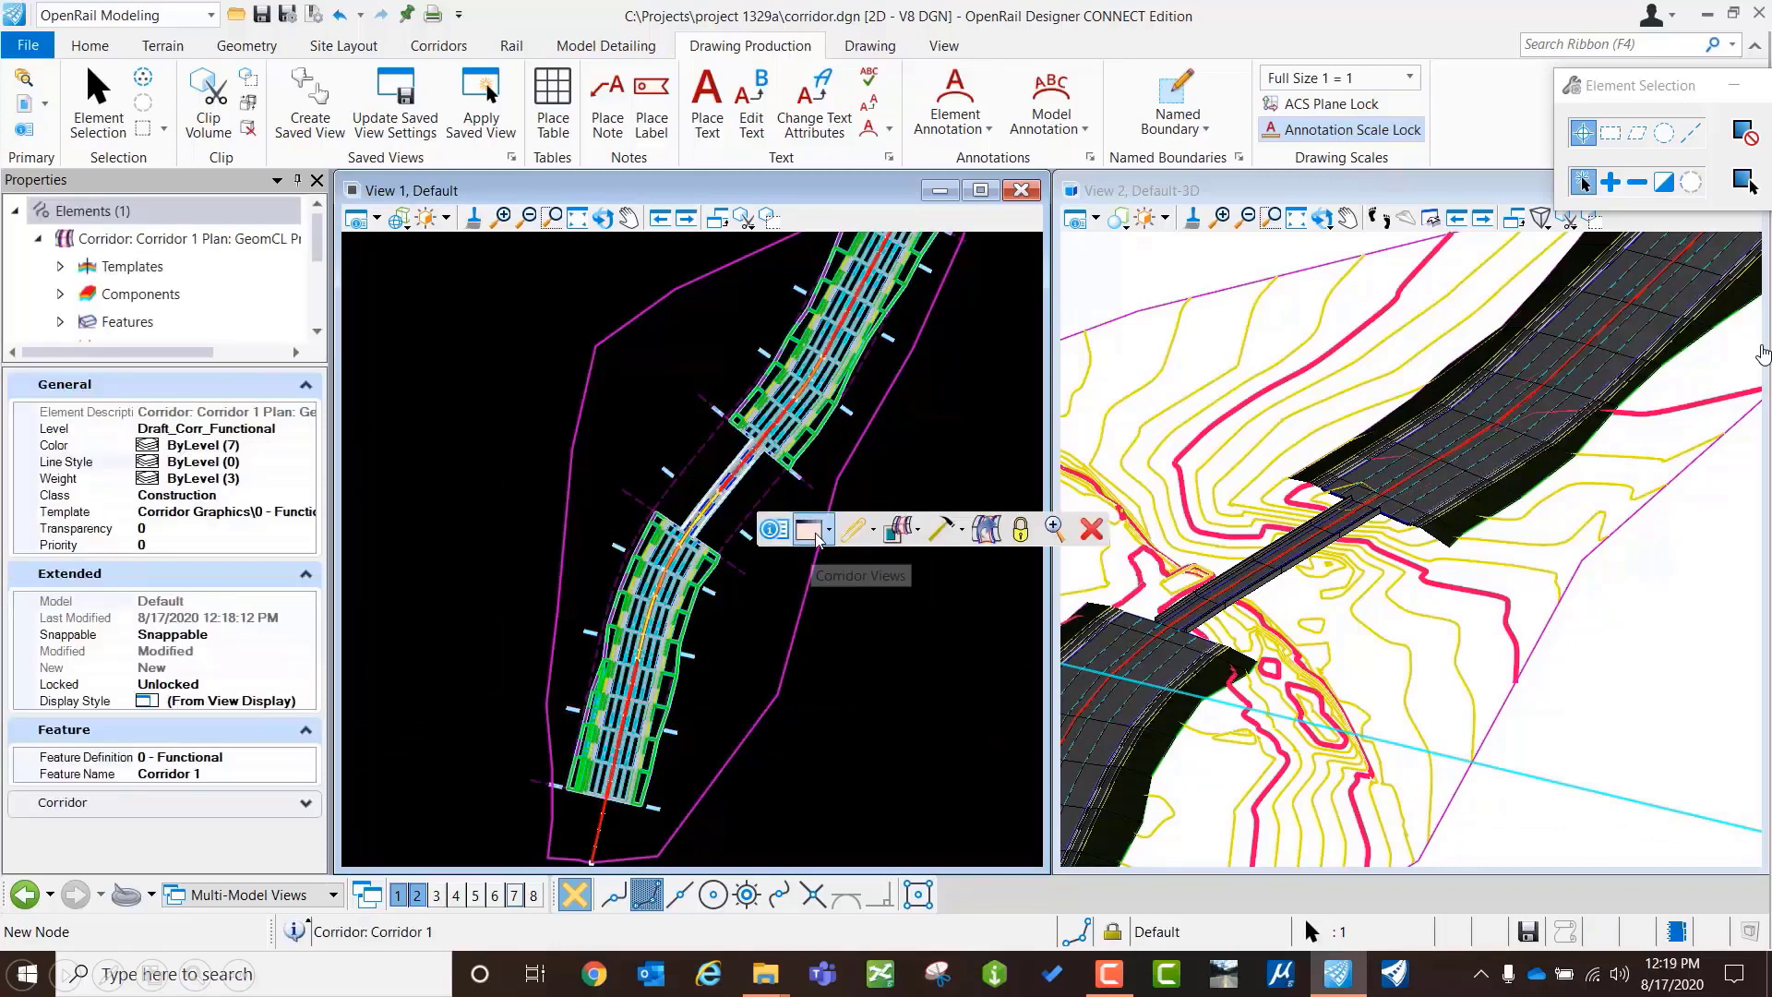
click(959, 531)
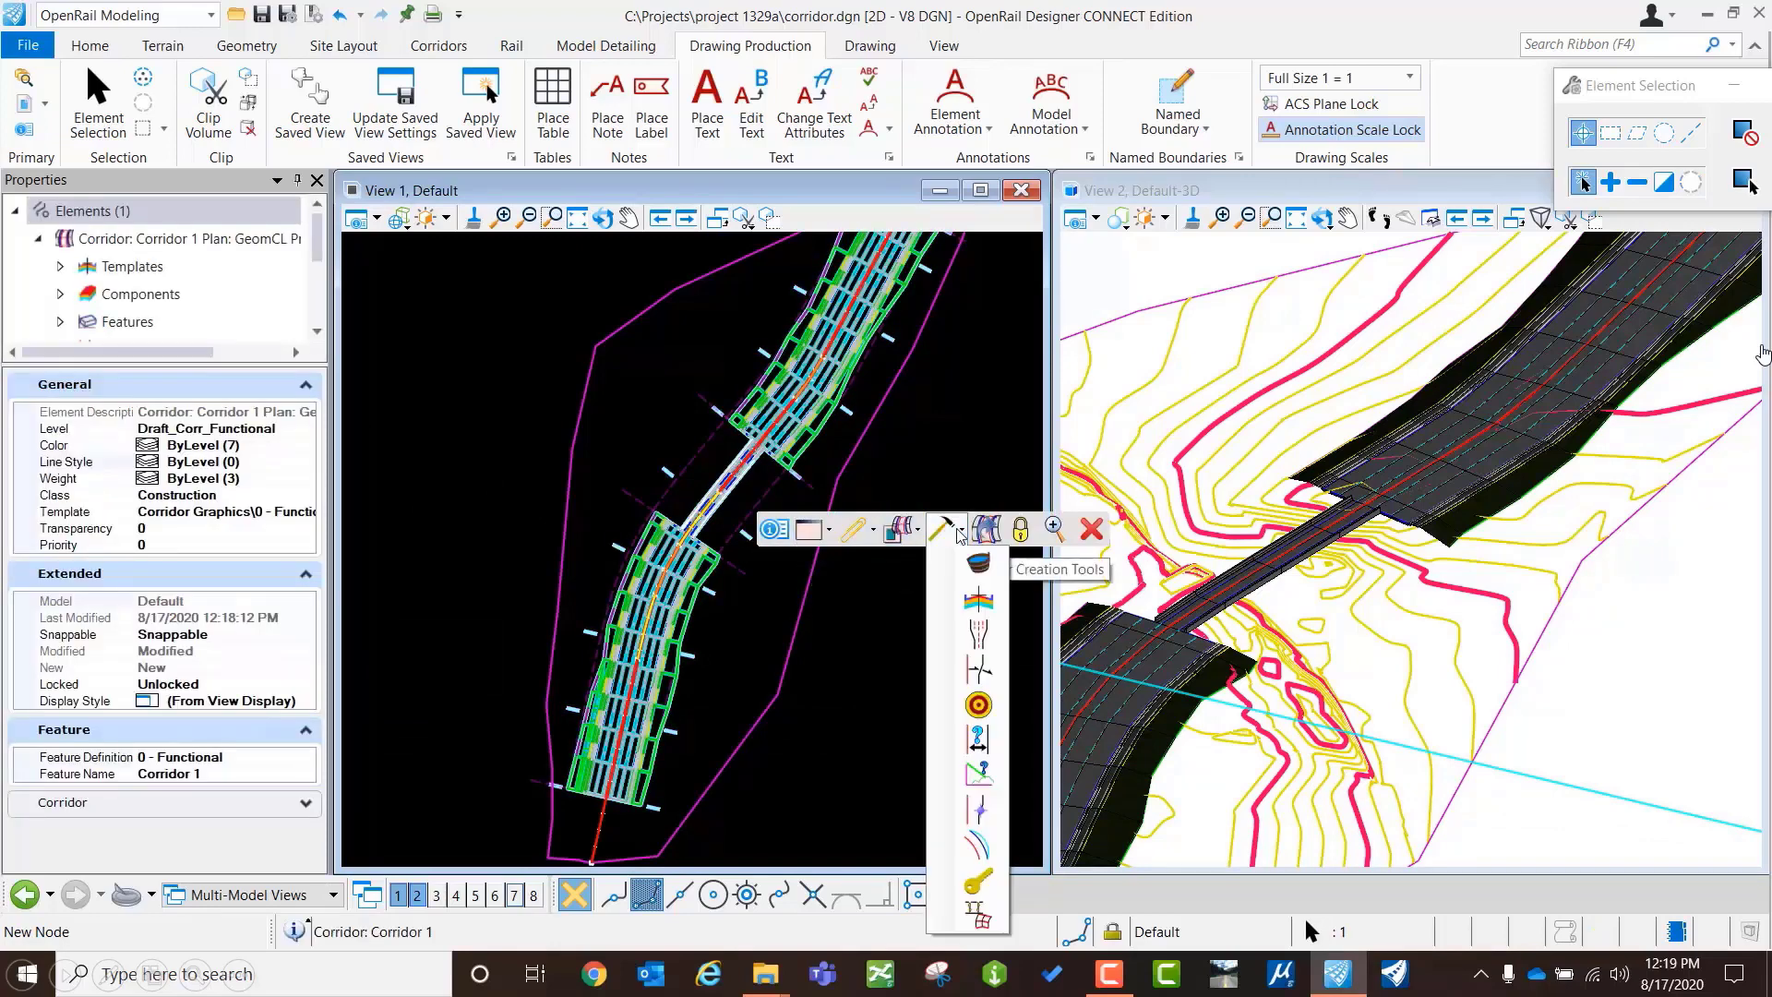
click(975, 562)
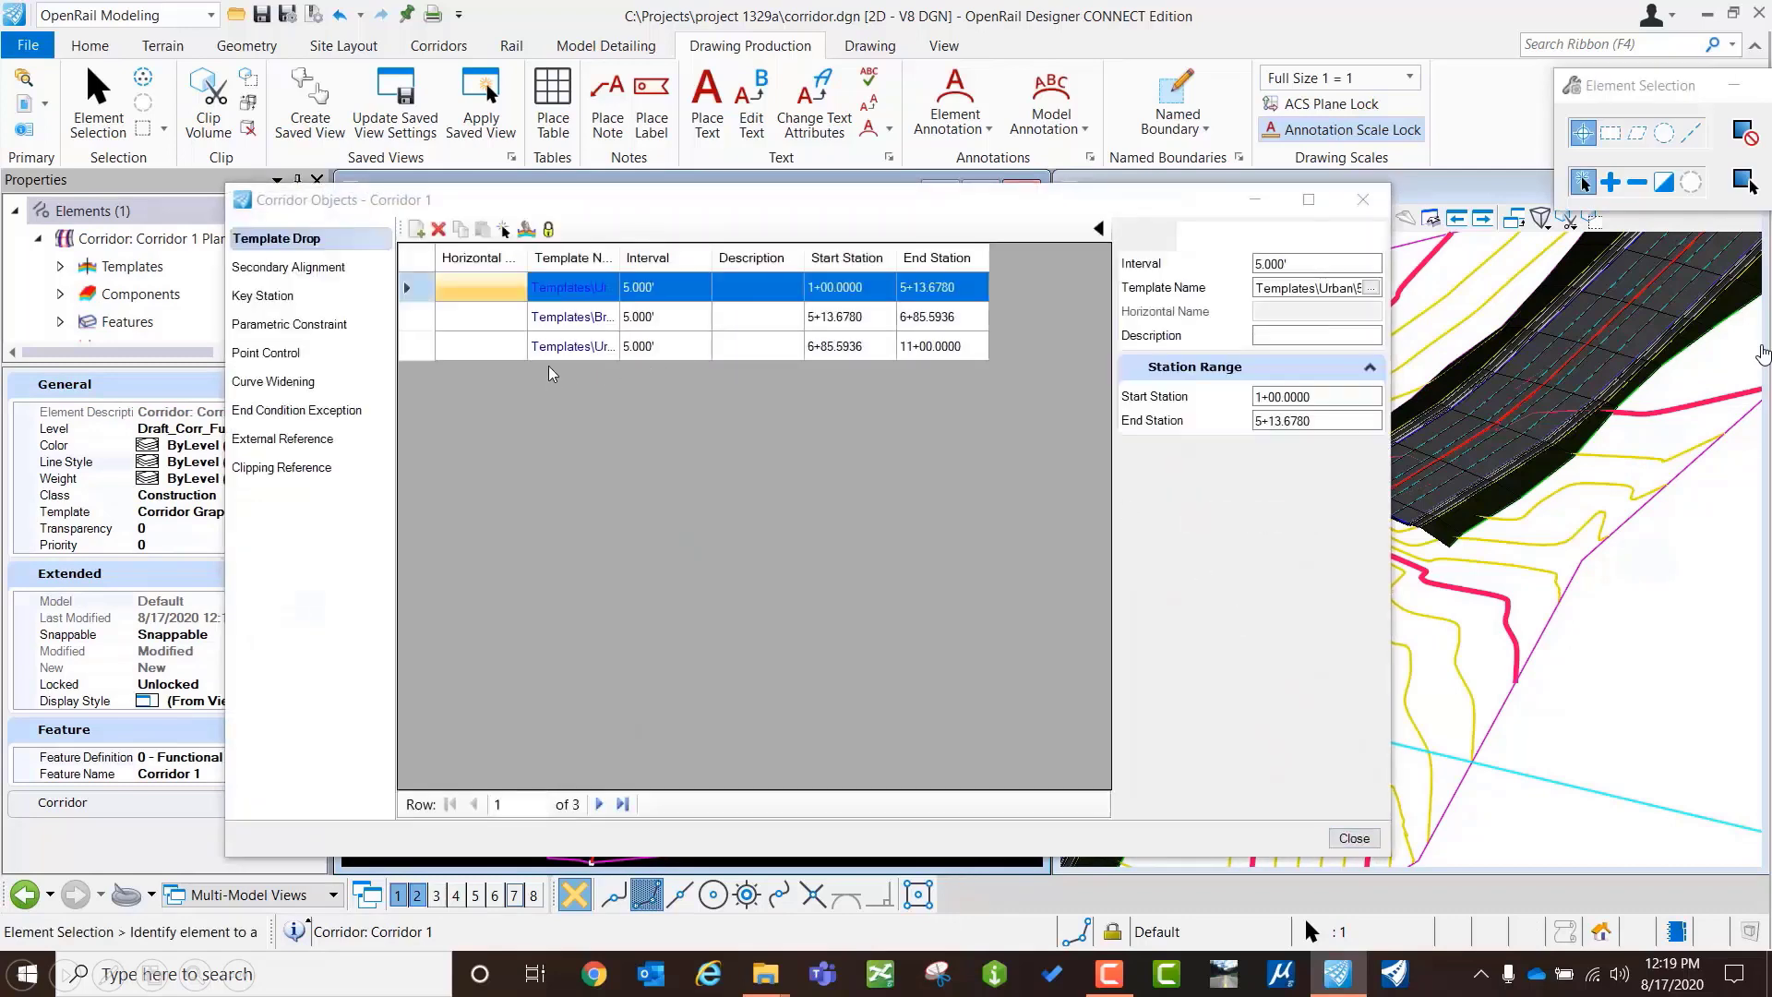
click(278, 355)
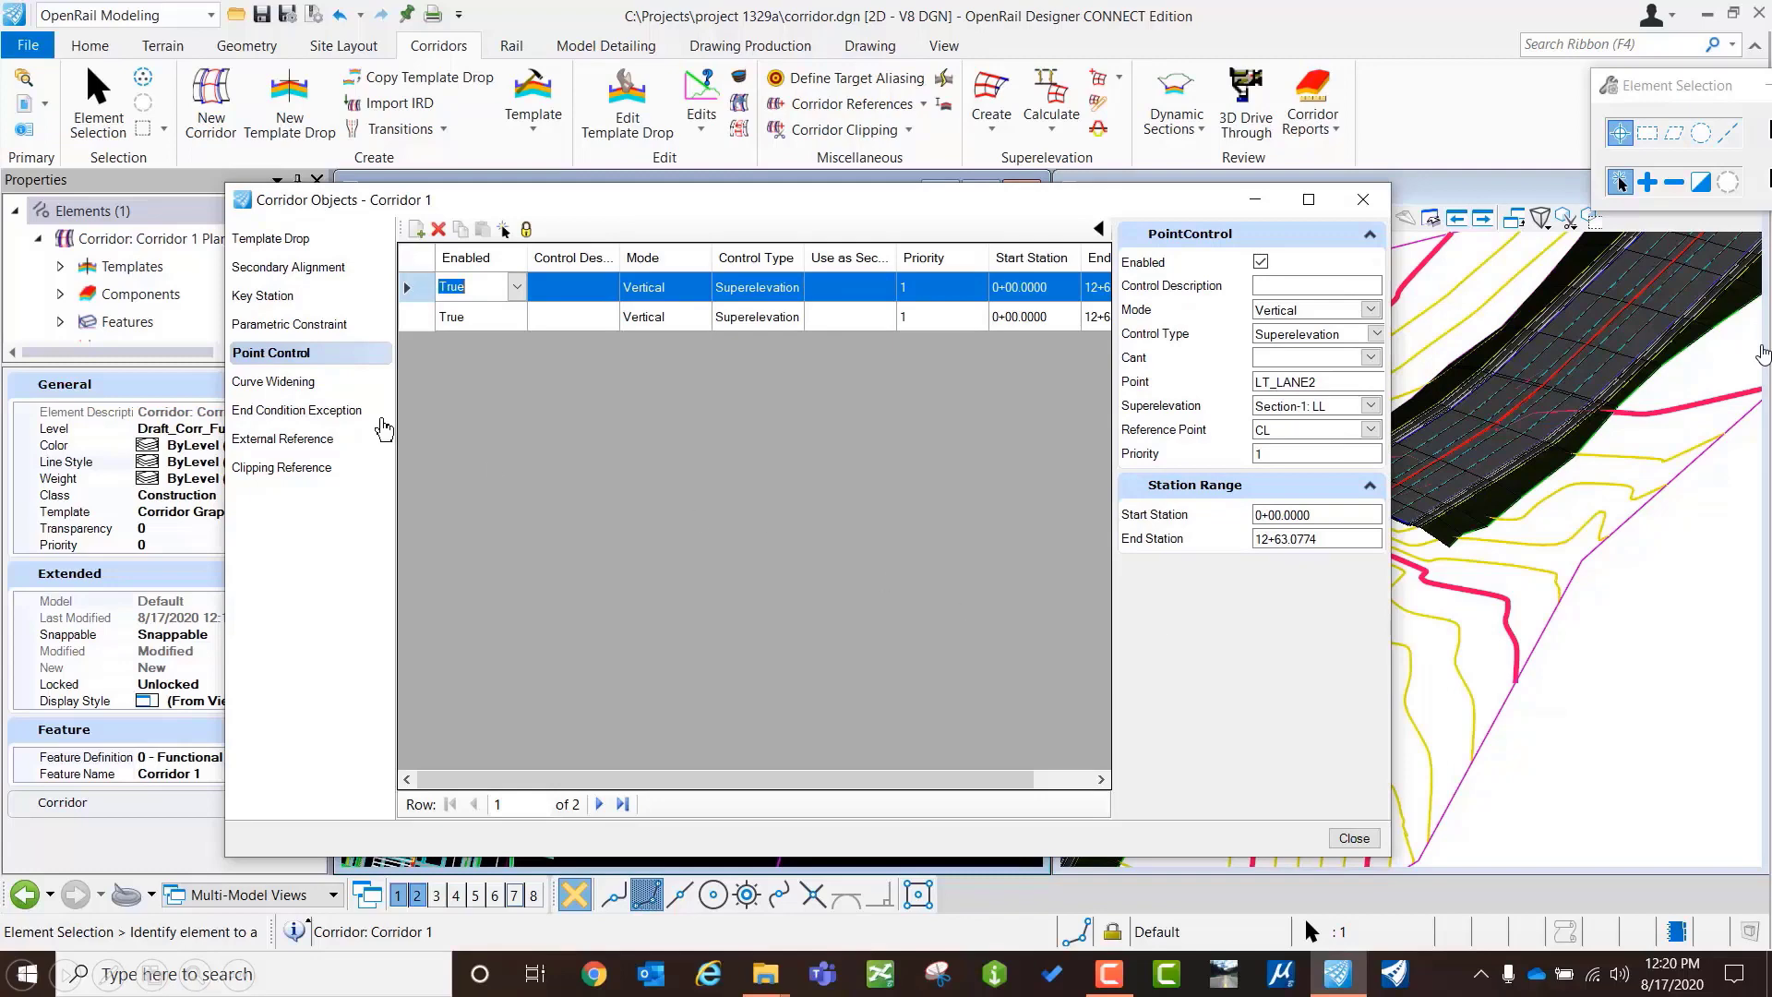
click(288, 327)
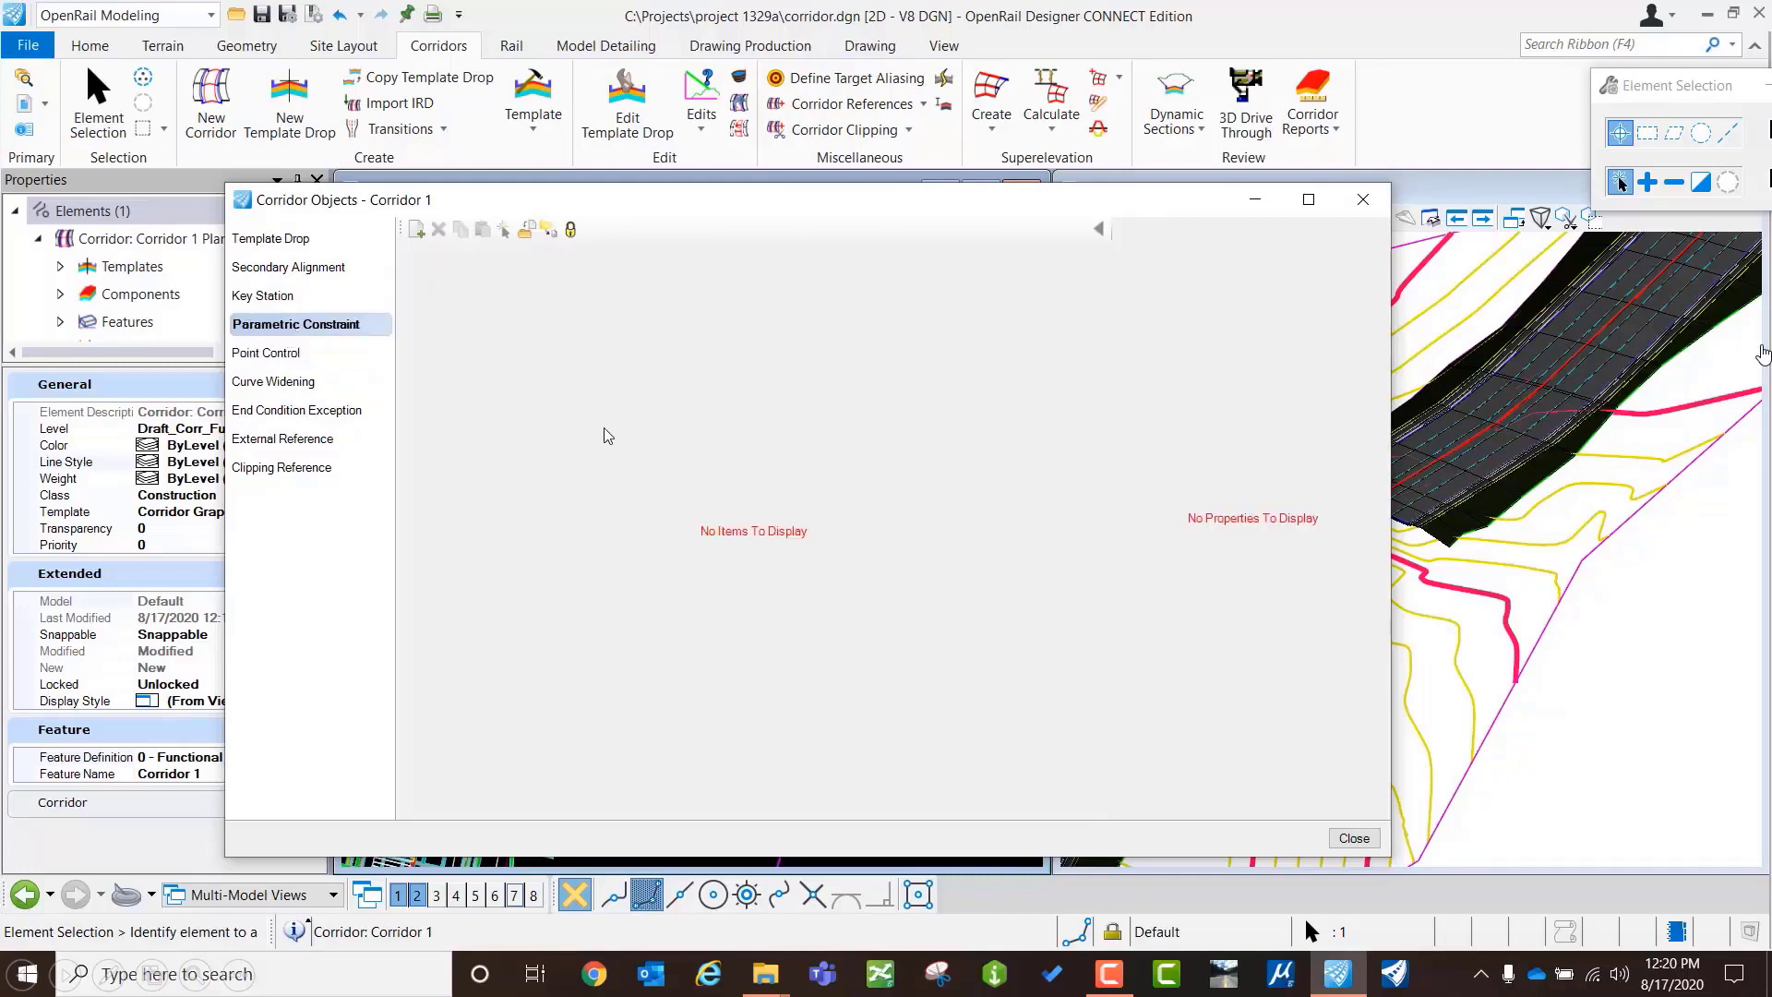
click(276, 413)
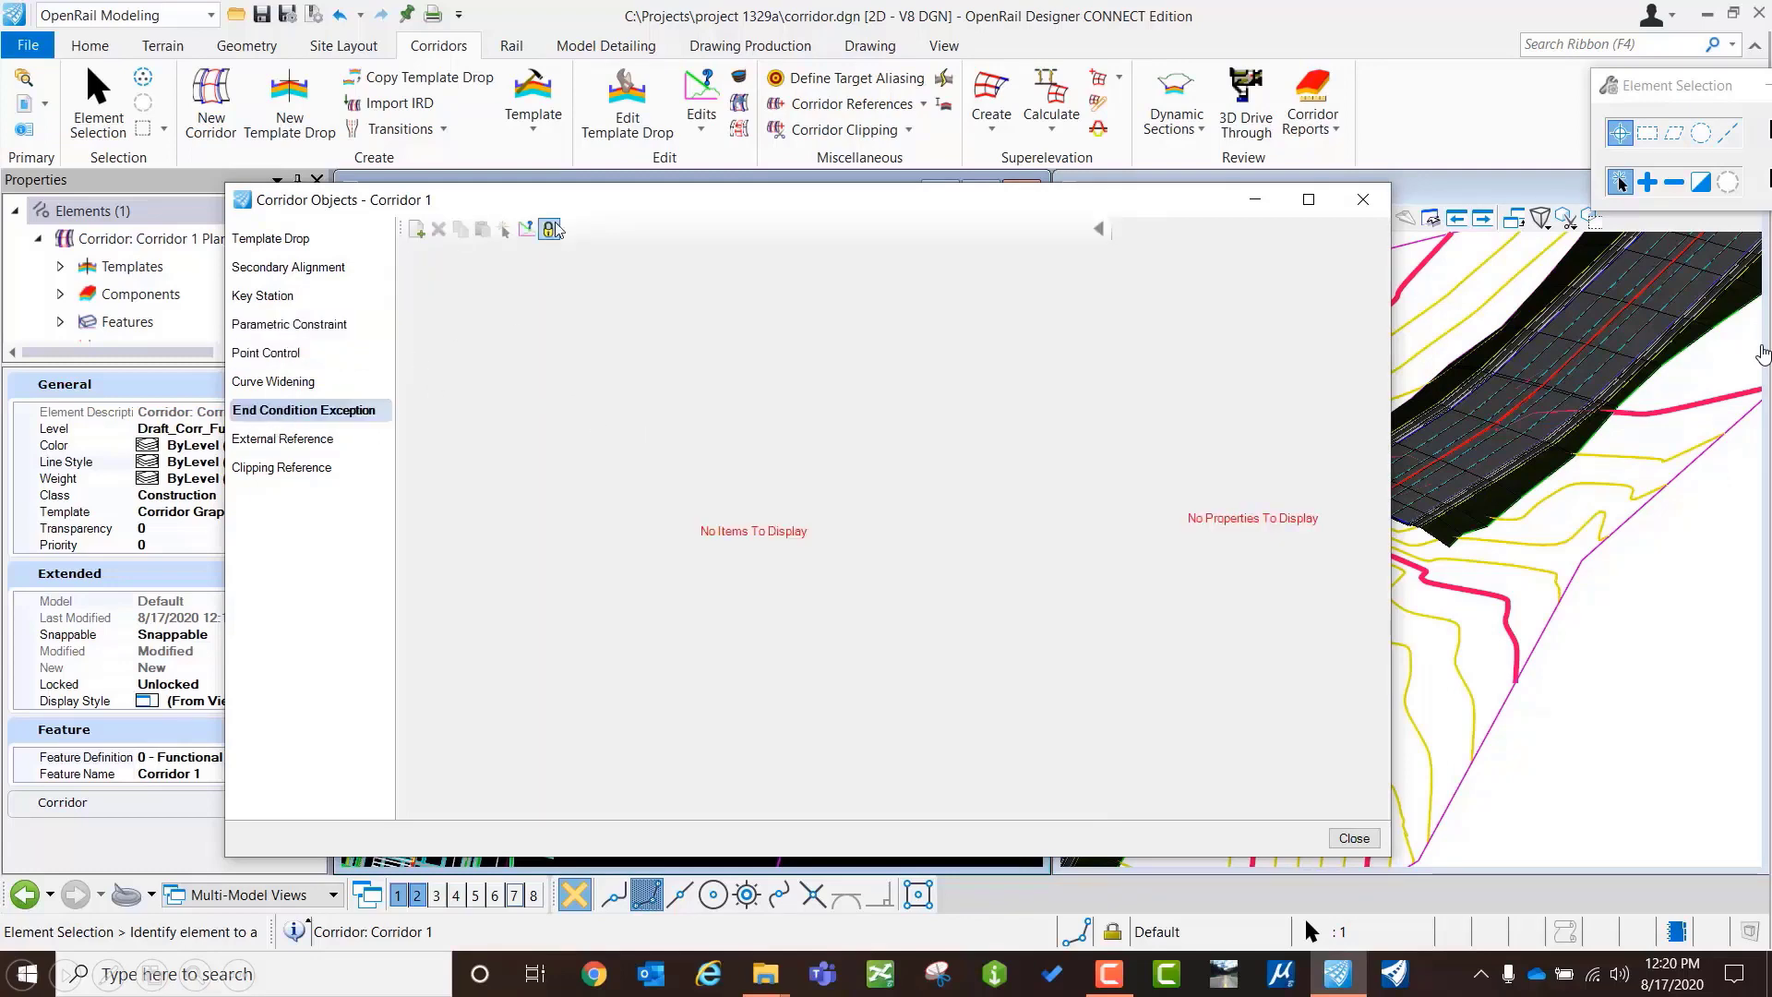
click(1362, 199)
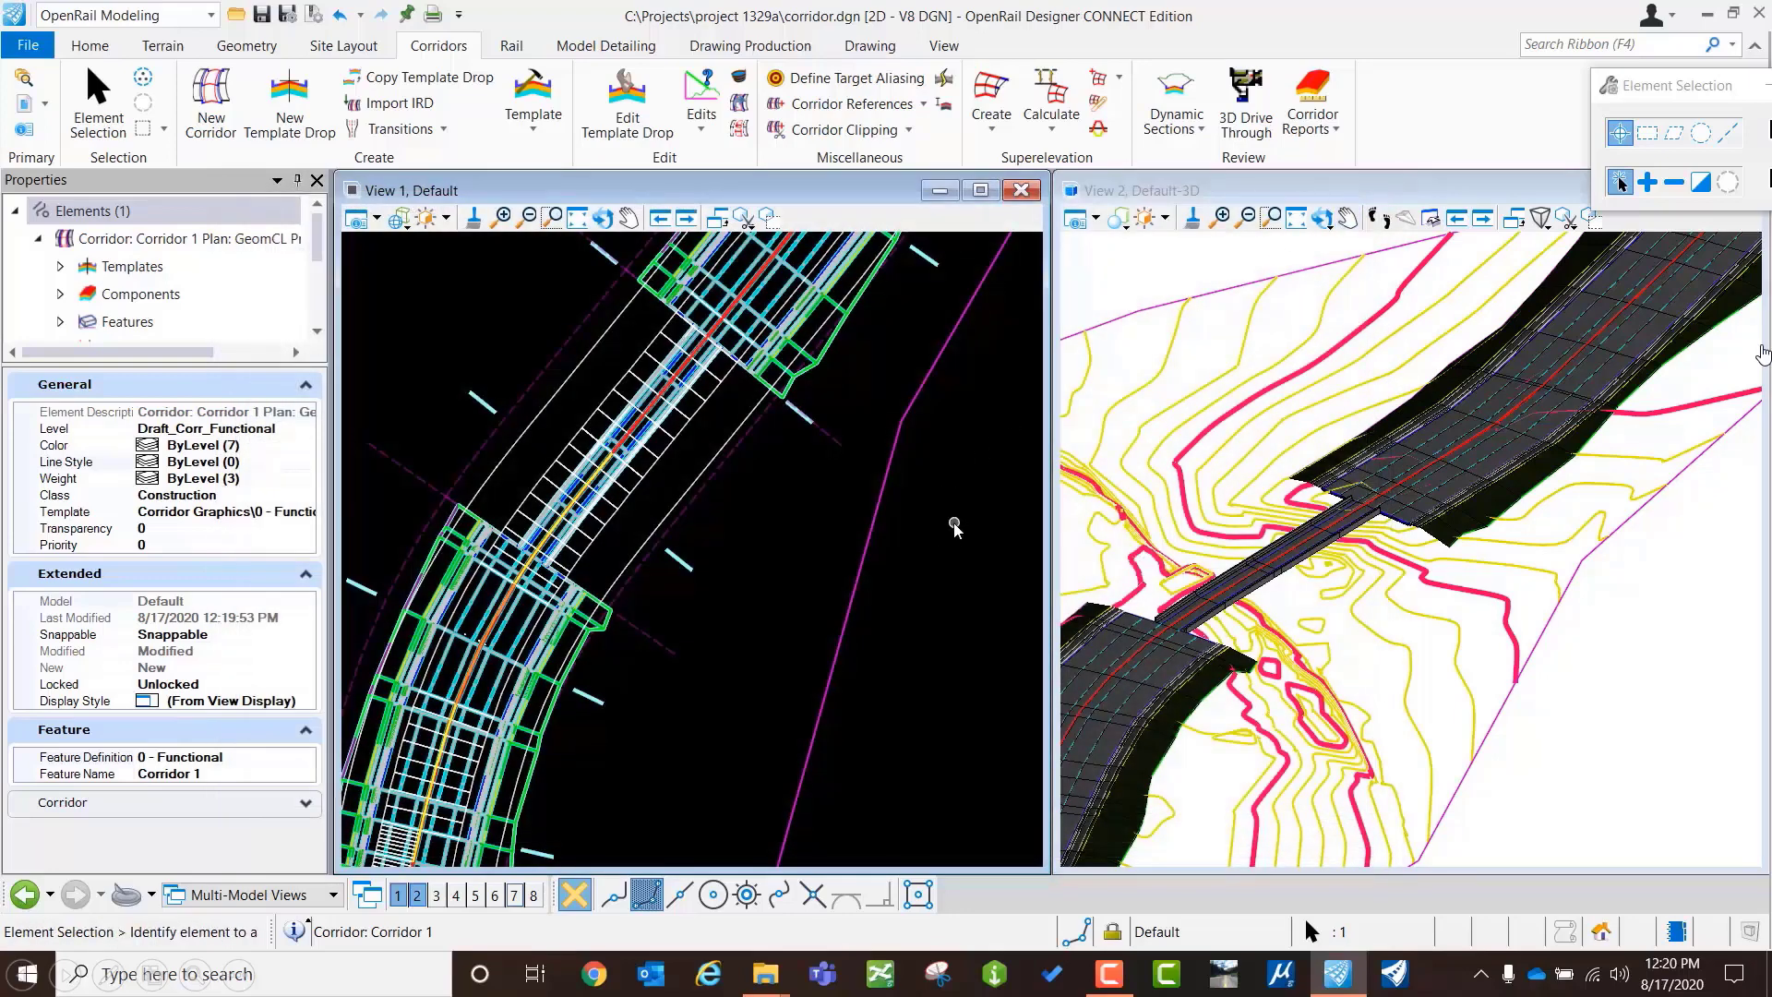
scroll(955, 528, down, 2)
click(952, 526)
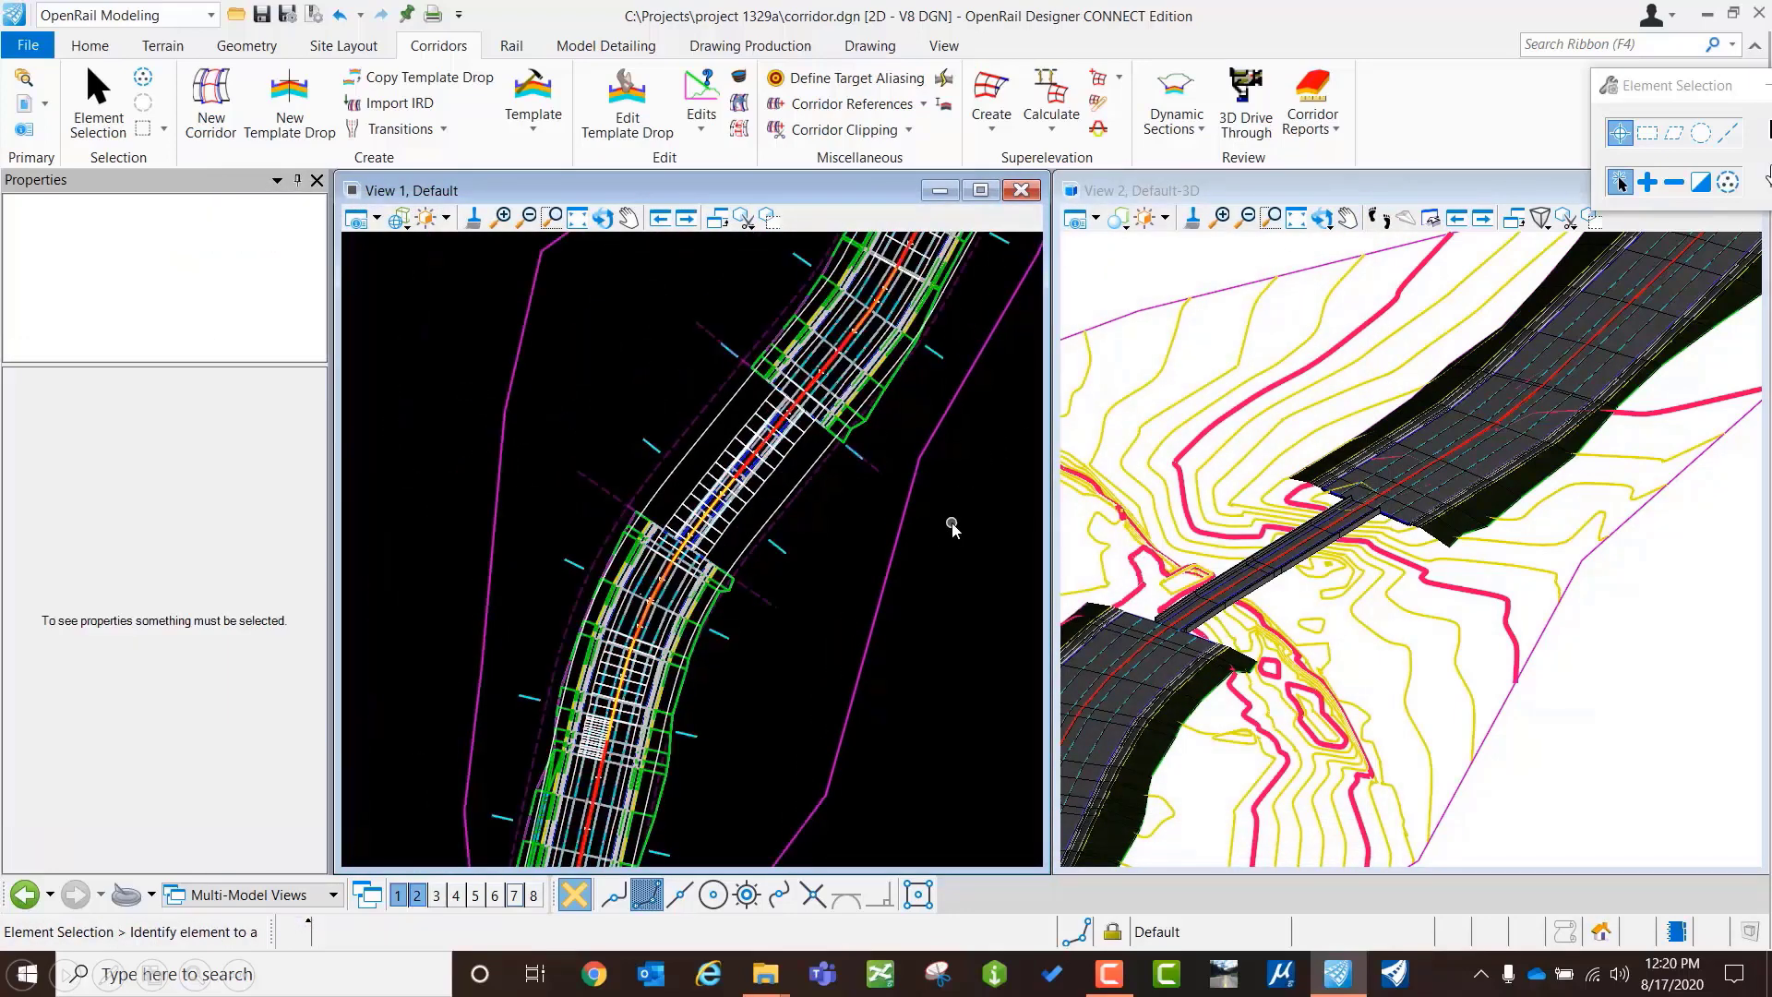
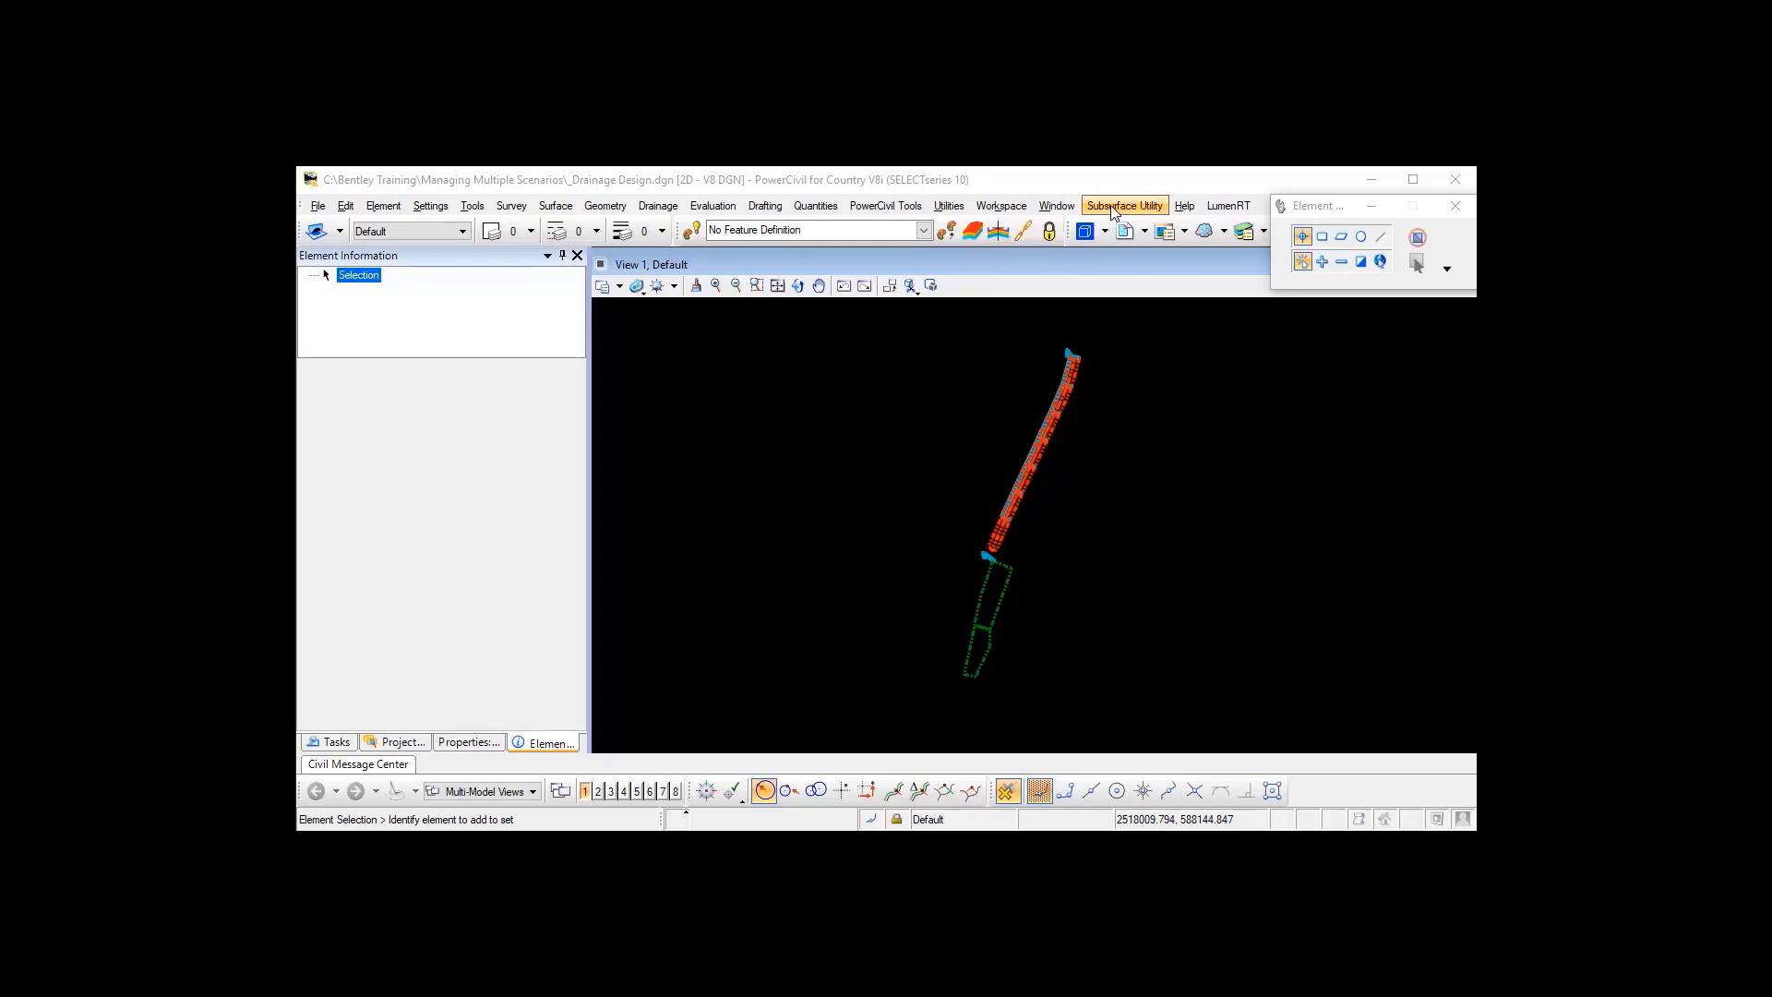
Step: In PowerCivil, select the whole drainage network in _Drainage Design.dgn, export it as a submodel file named SUDA Submodel, and clear the selection
click(1149, 711)
drag(1159, 712, 893, 323)
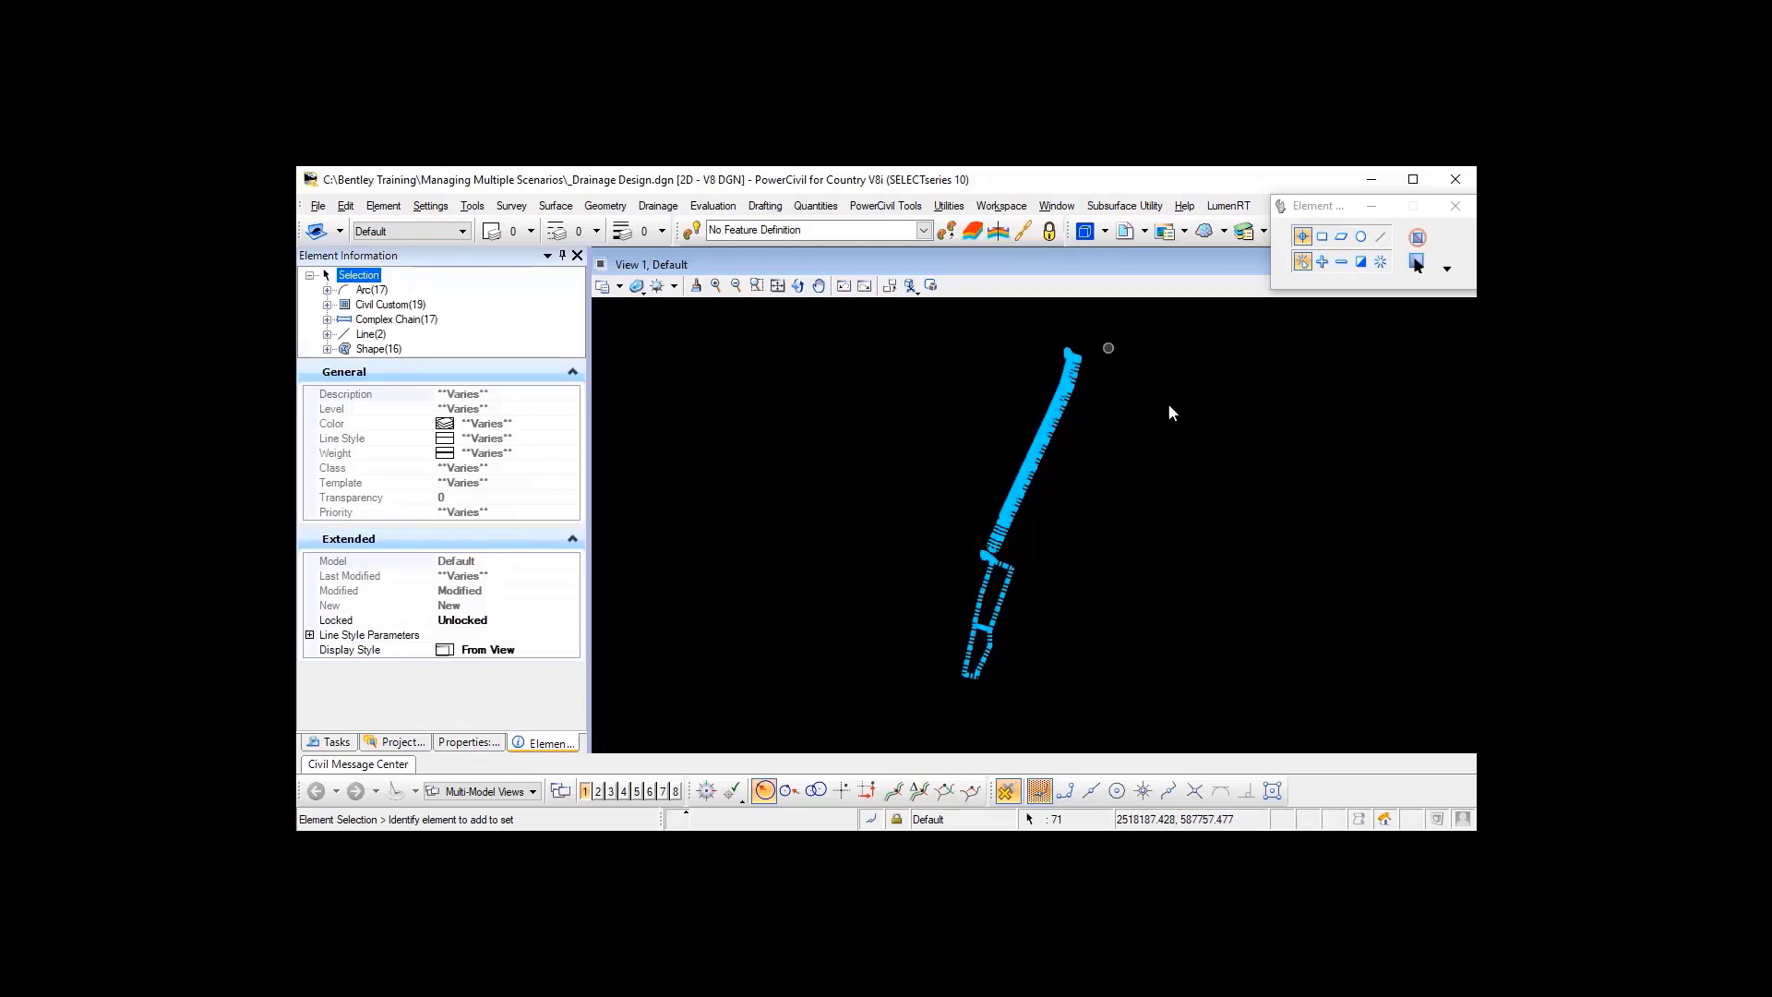
click(1108, 208)
mouse_move(1114, 227)
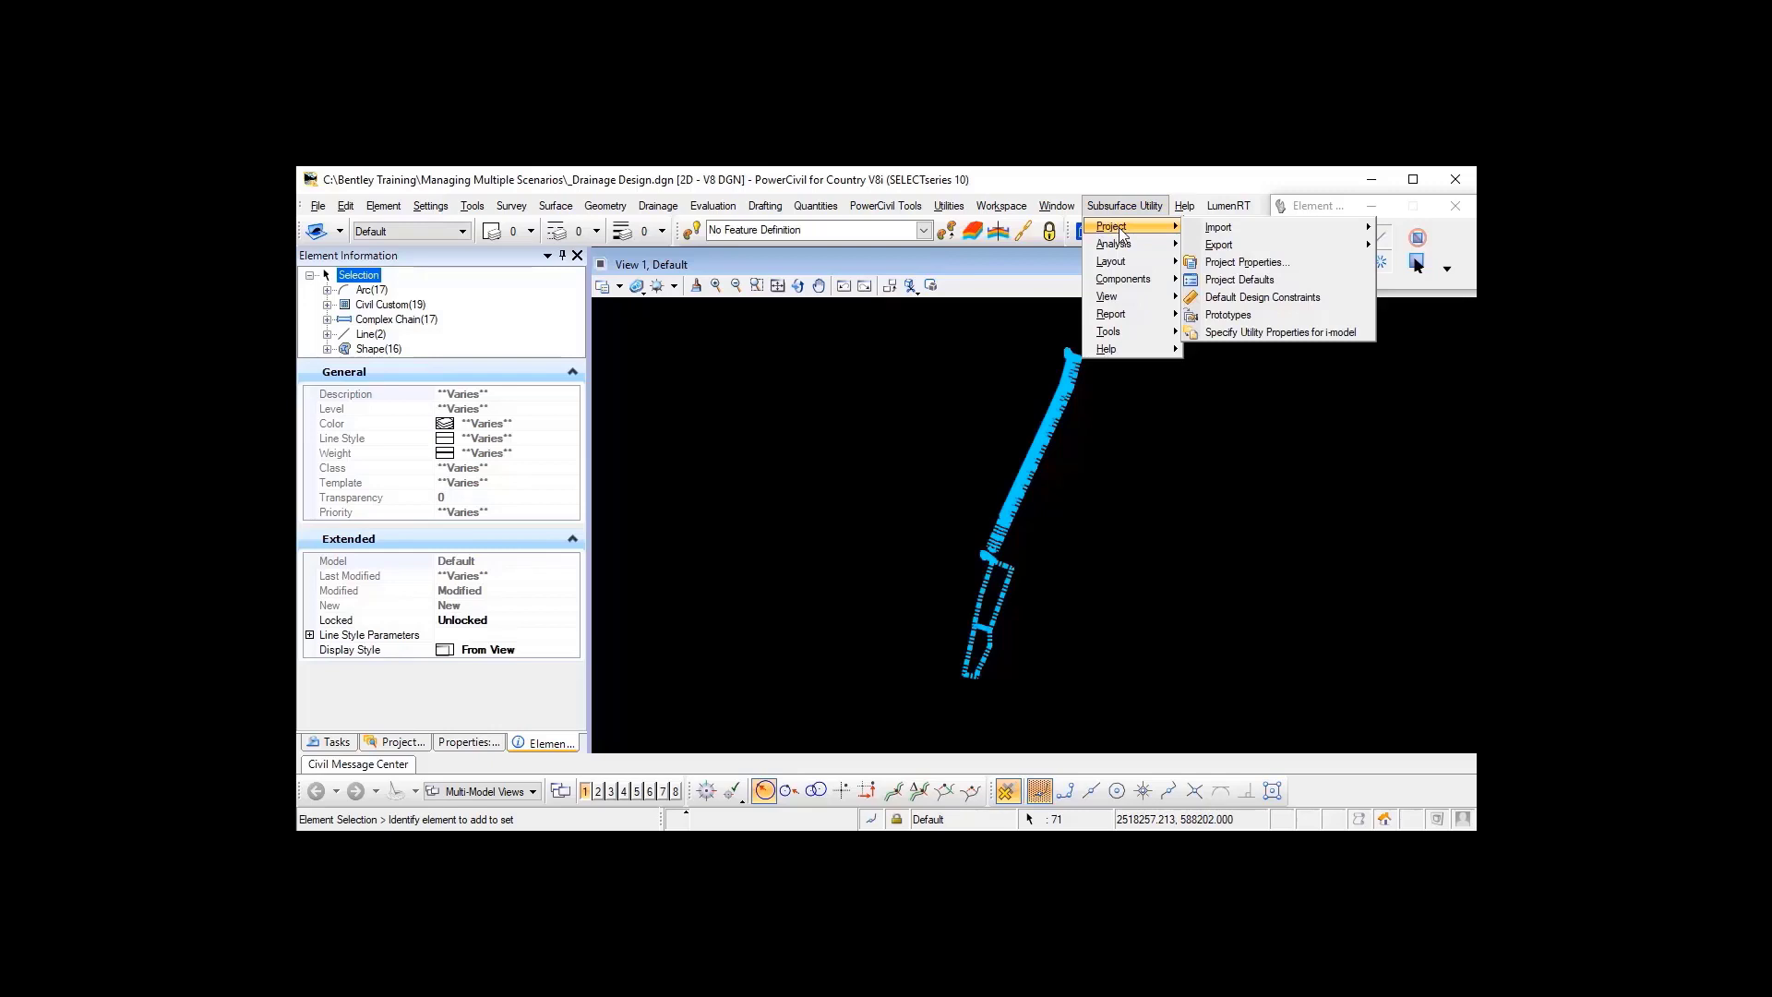
mouse_move(1214, 233)
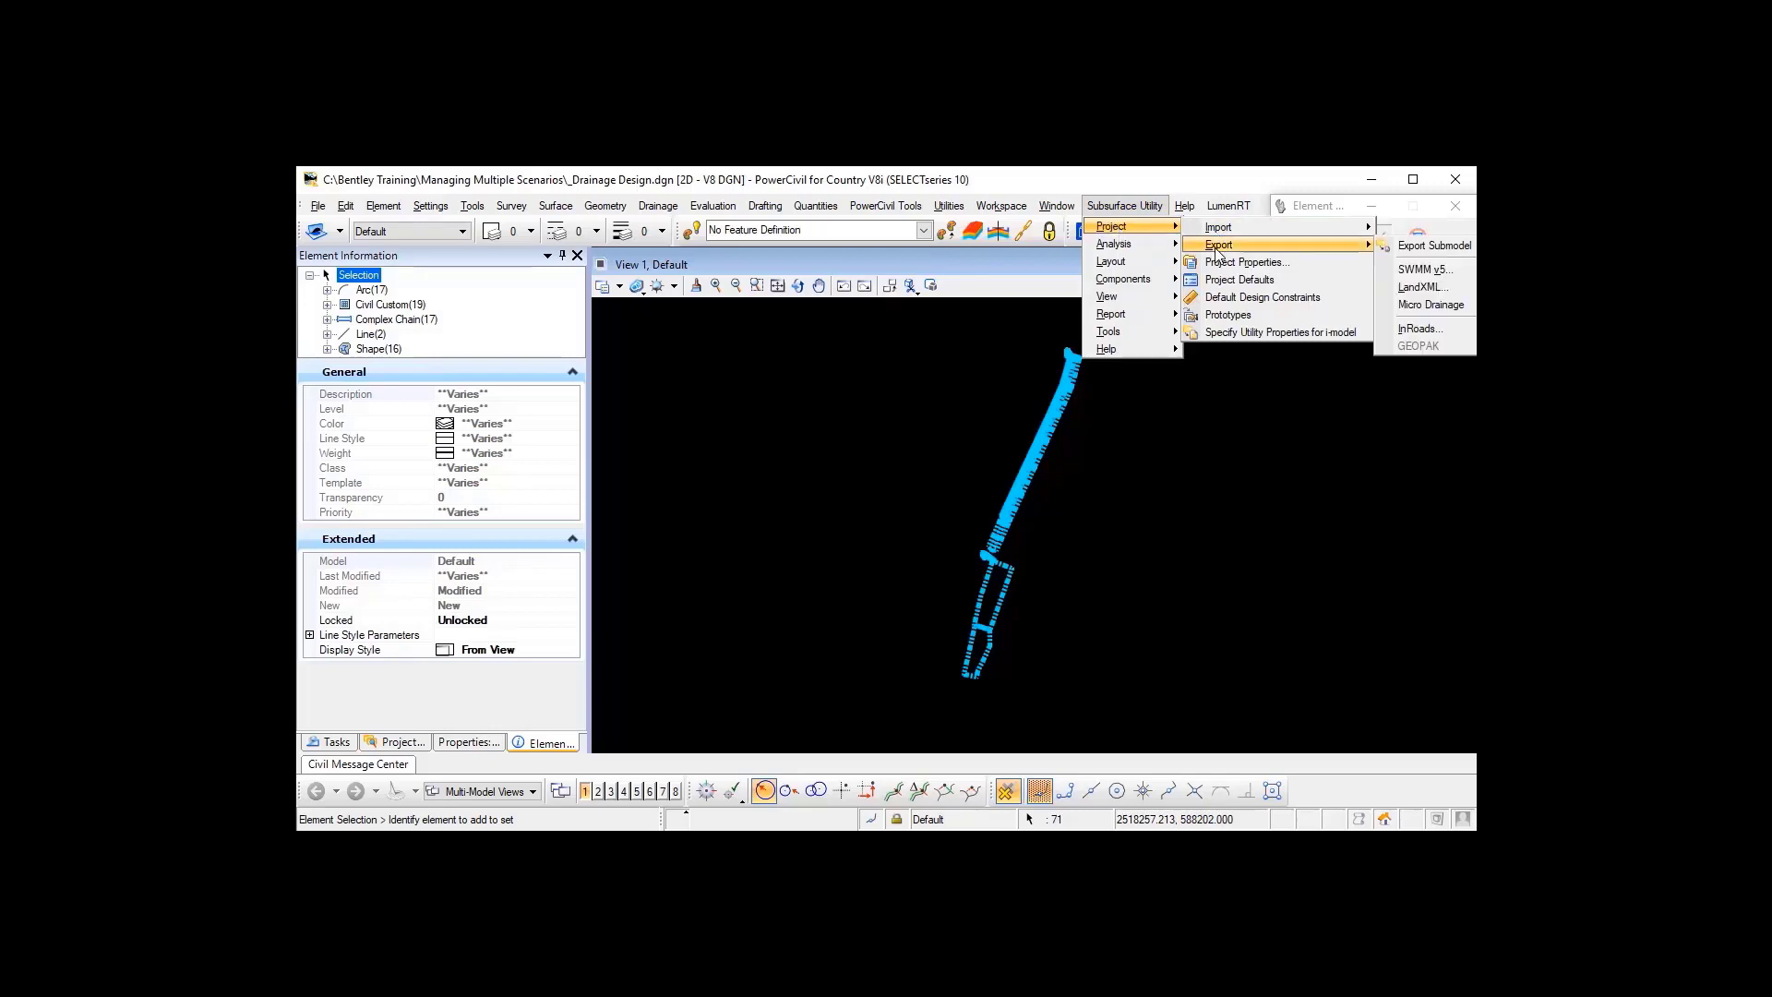
click(1422, 245)
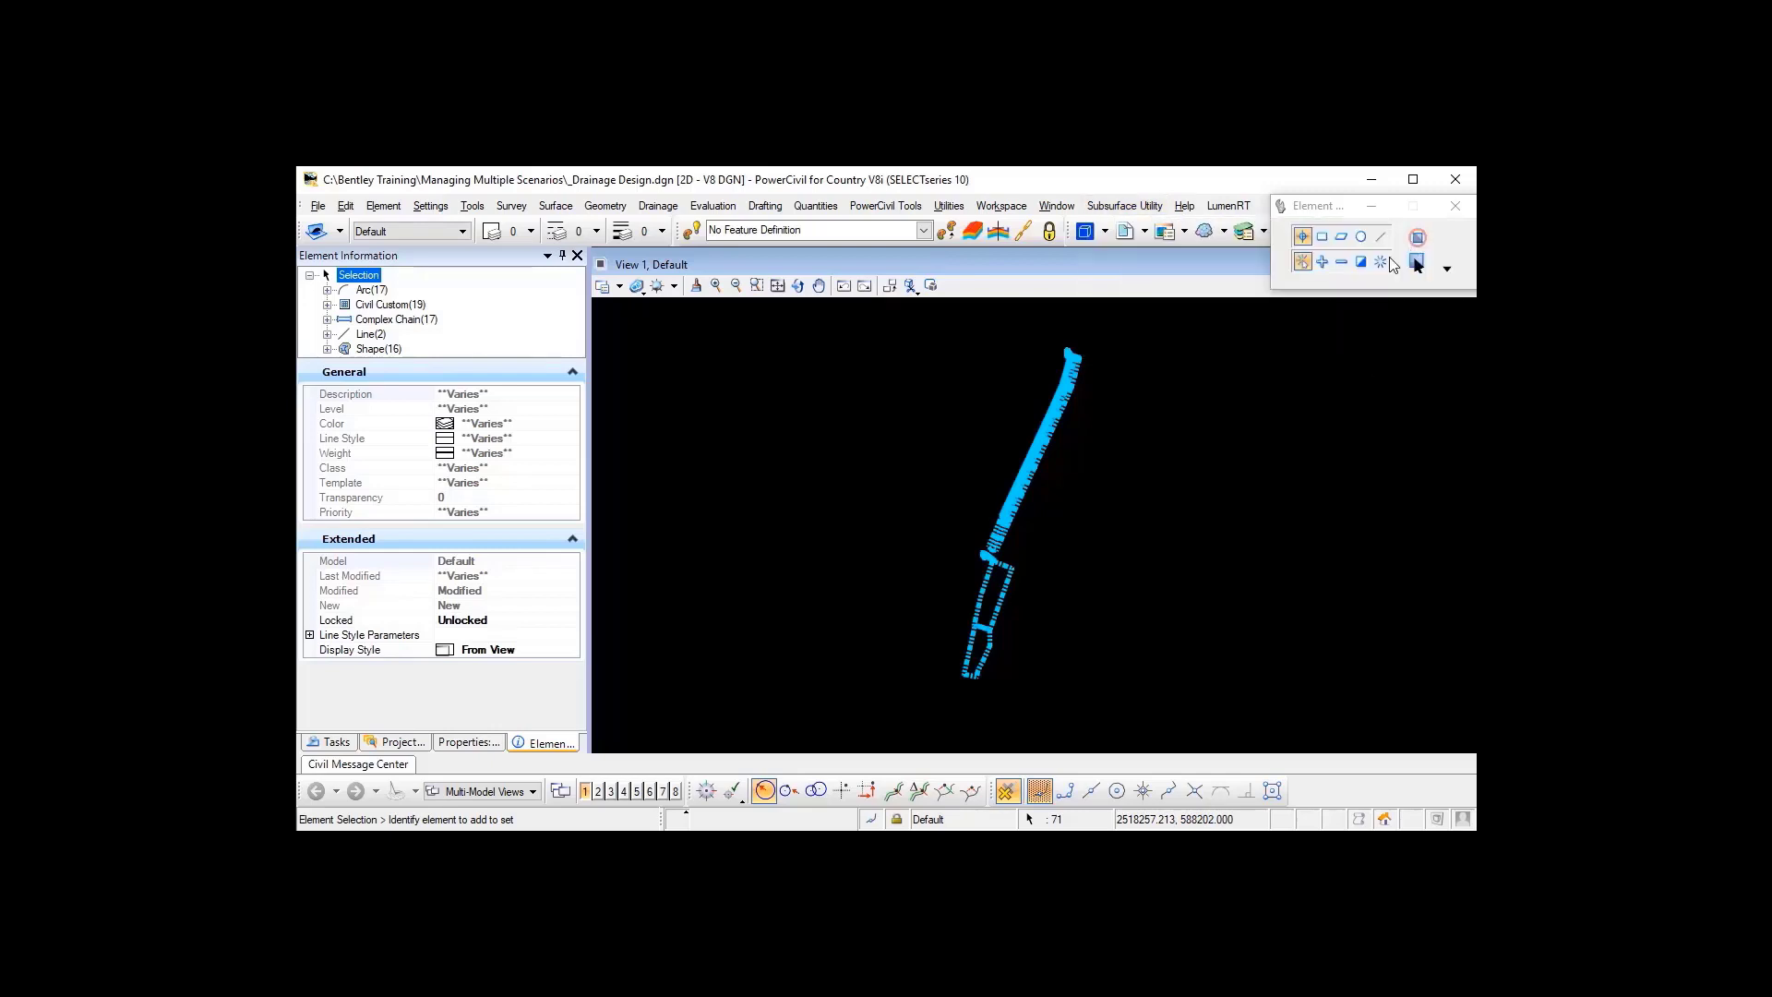
click(723, 609)
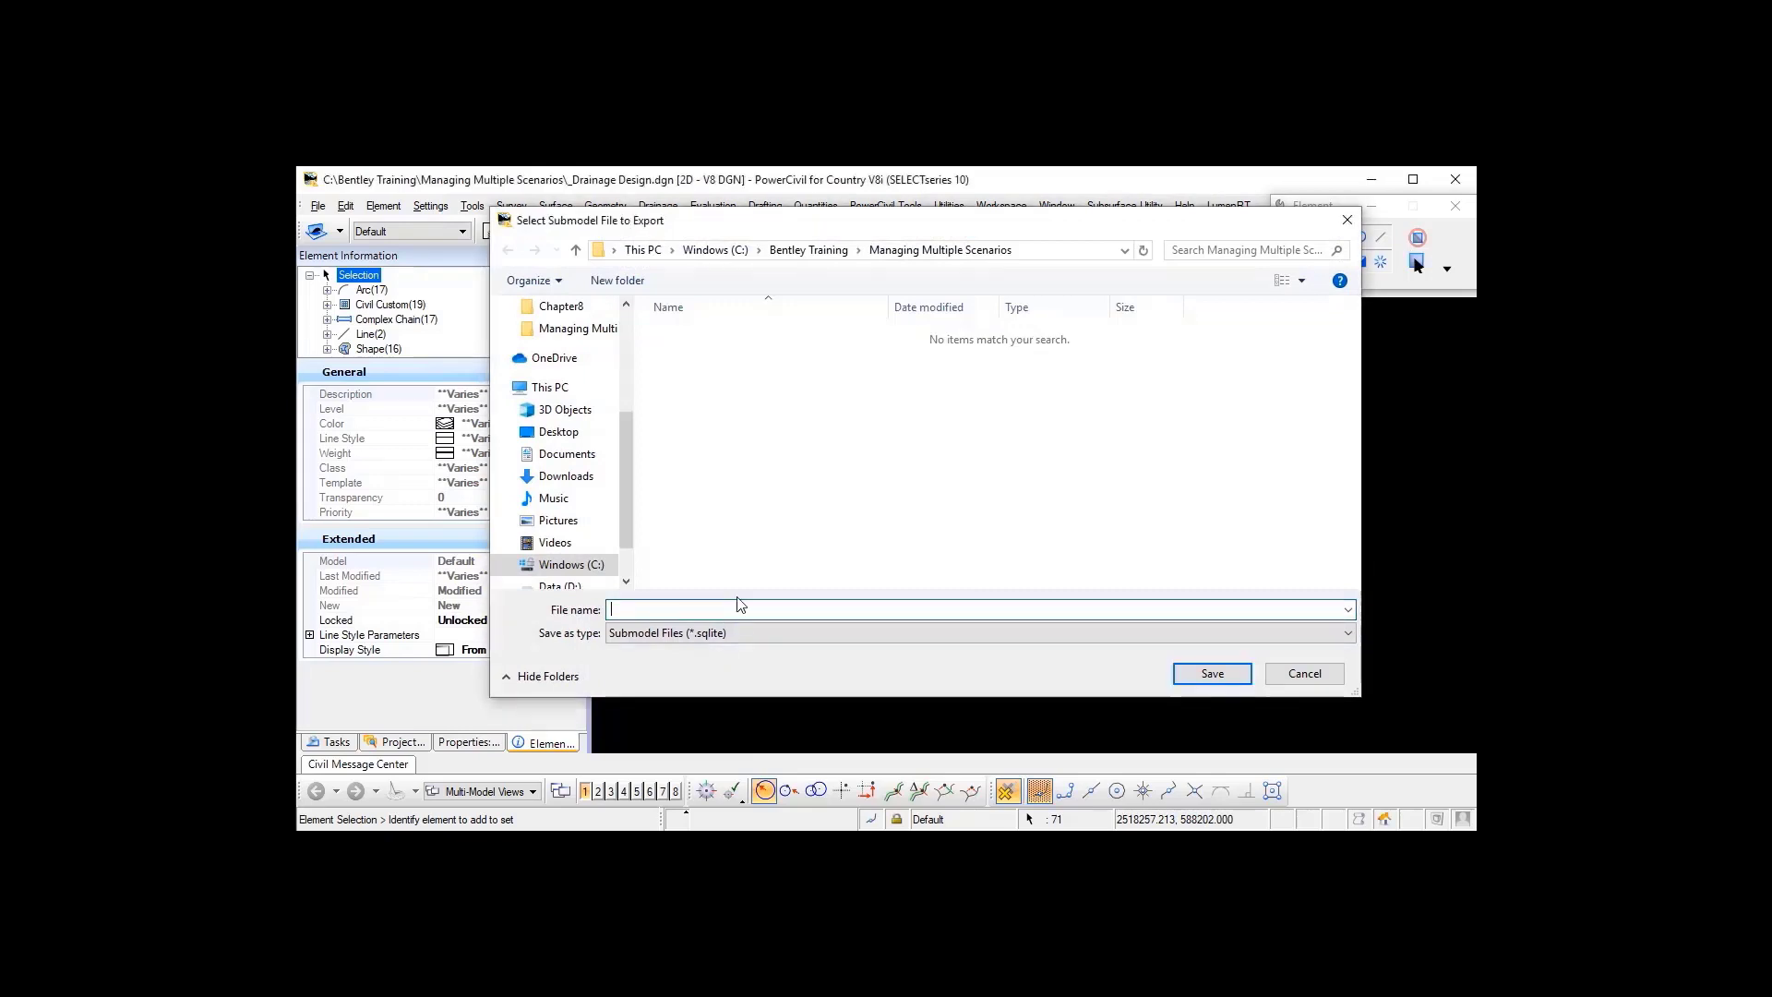
text(SUDA Submodel)
click(1219, 679)
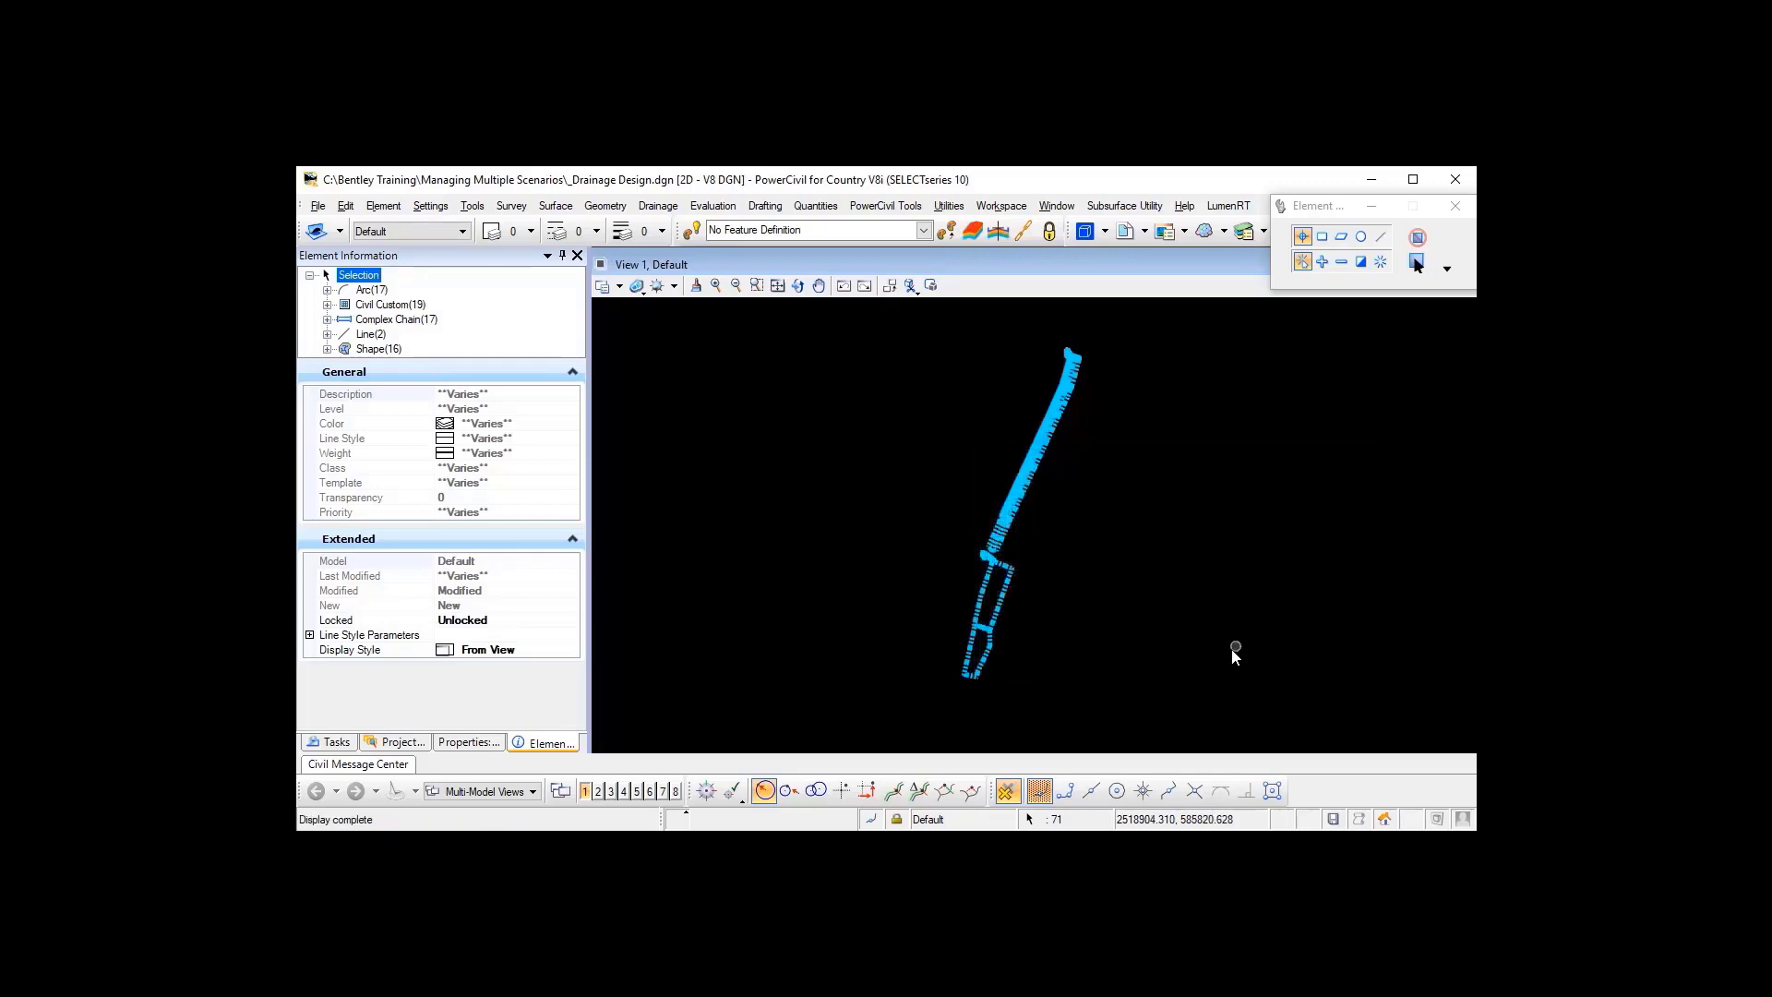
click(1229, 651)
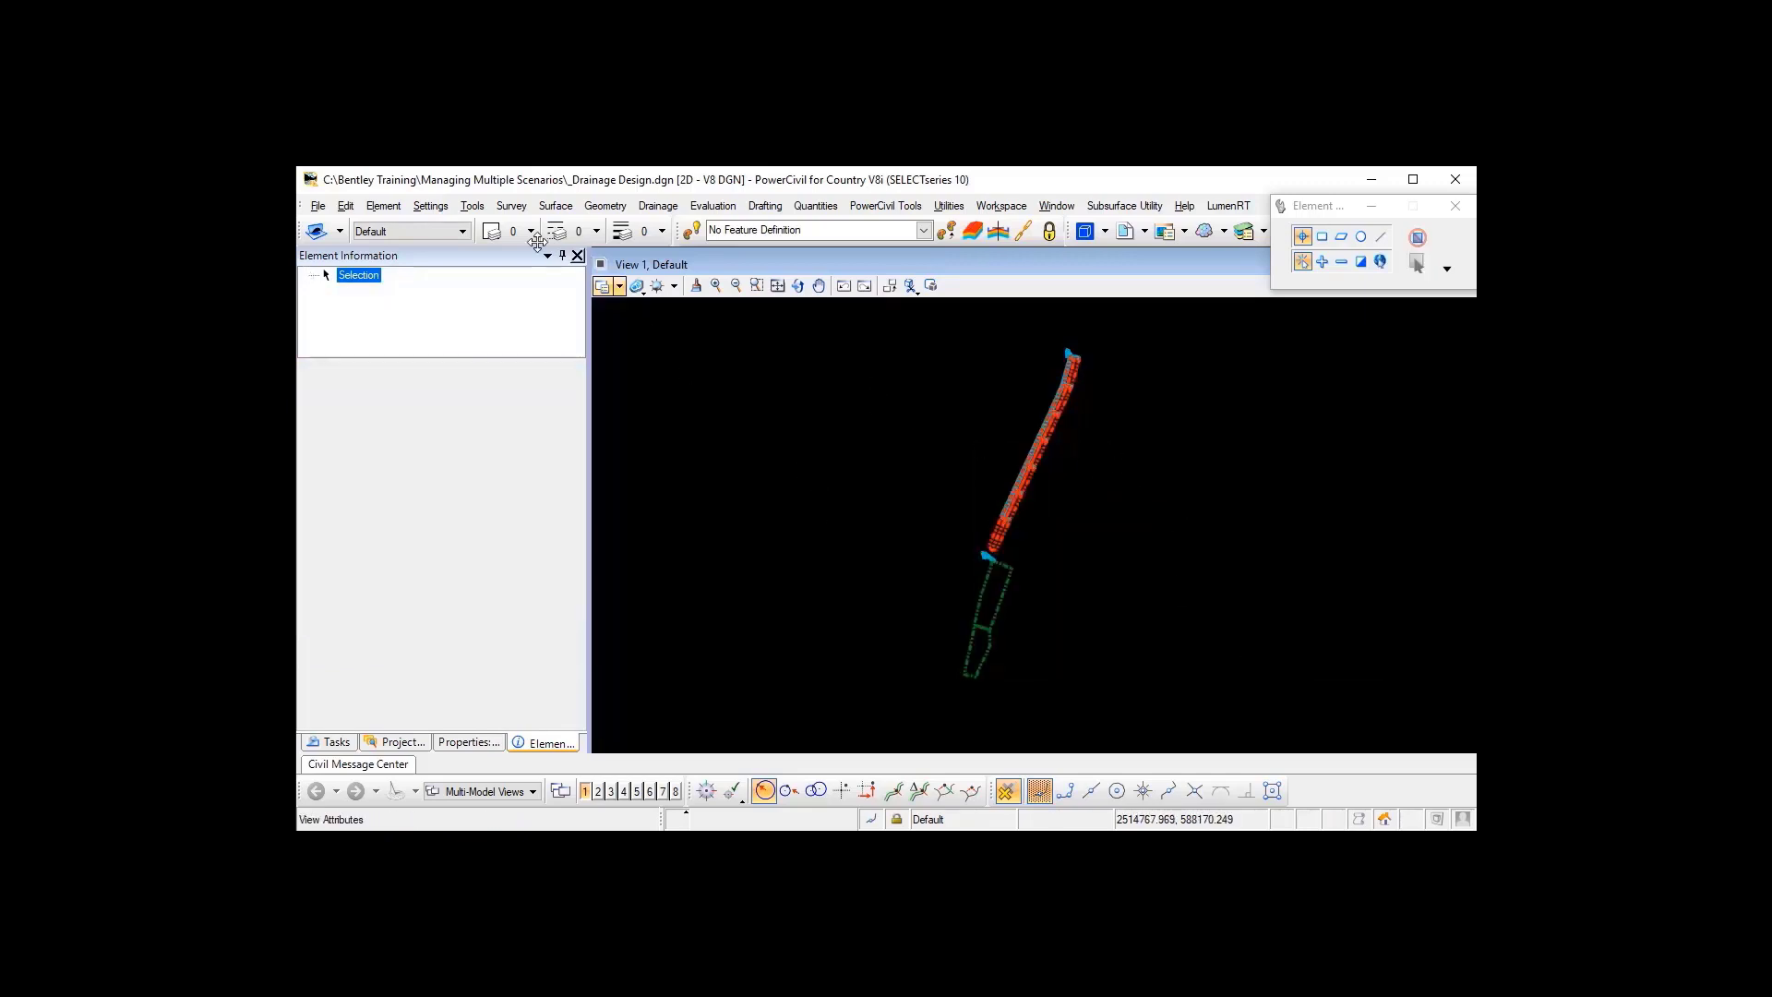
click(471, 205)
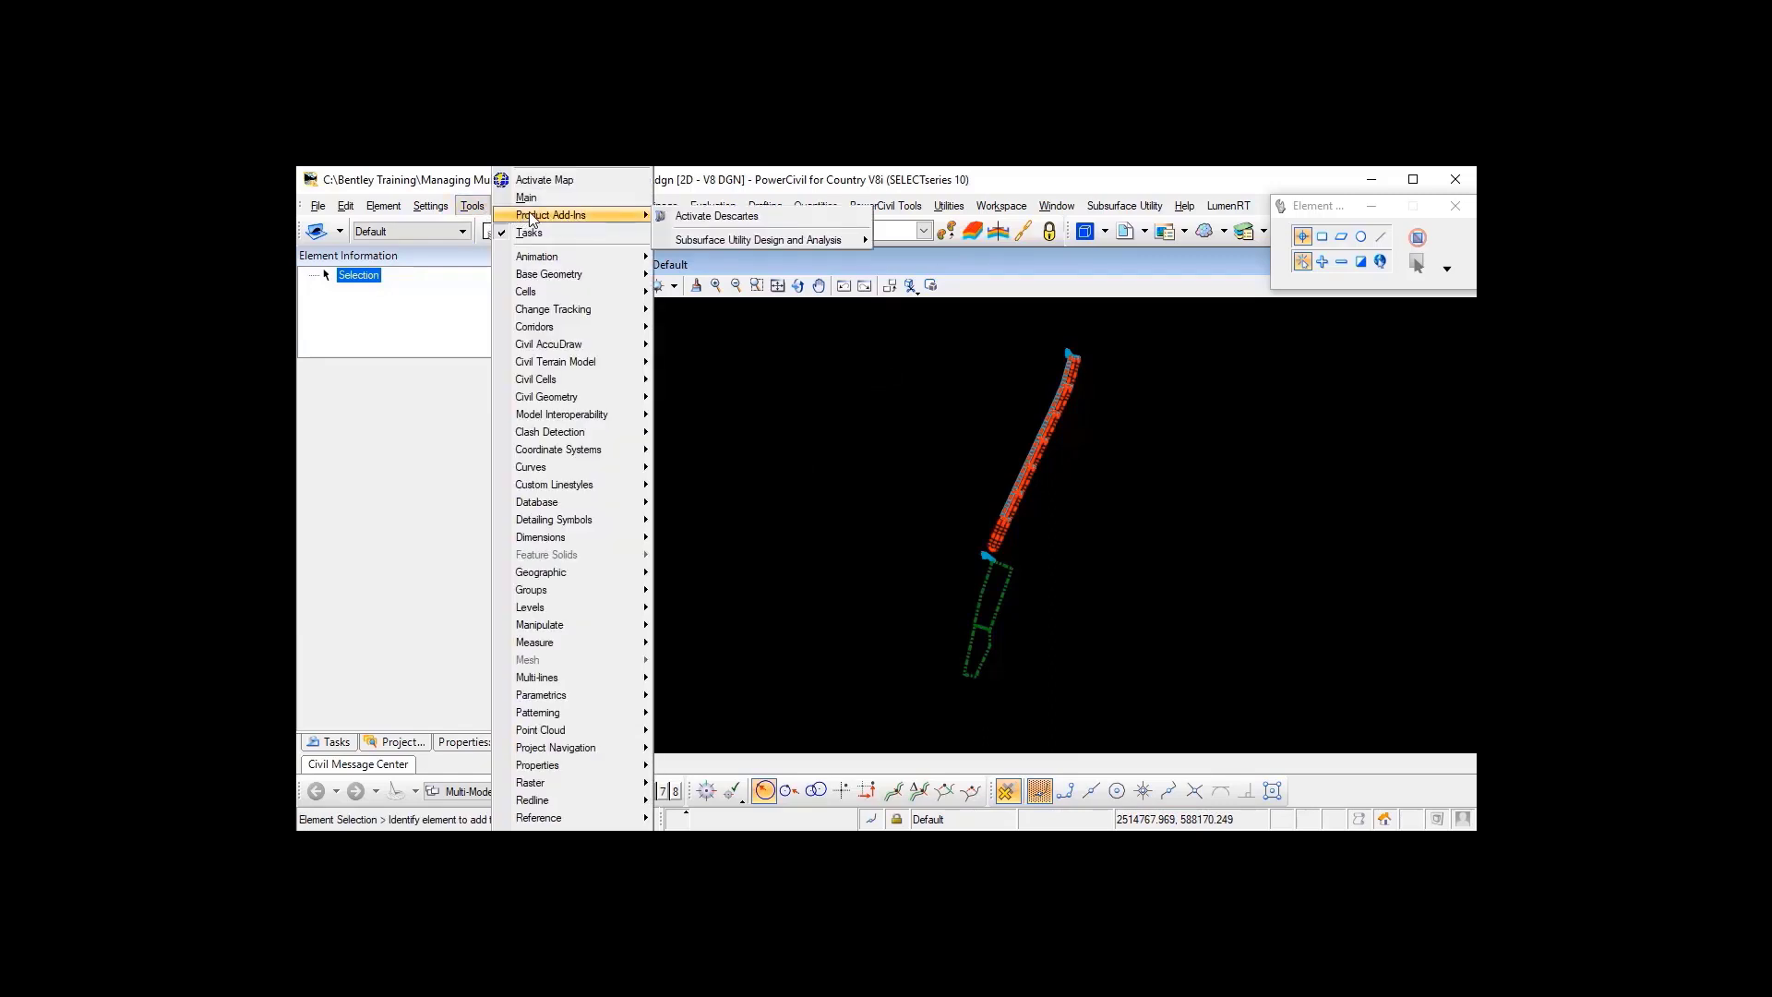
mouse_move(642, 217)
mouse_move(784, 239)
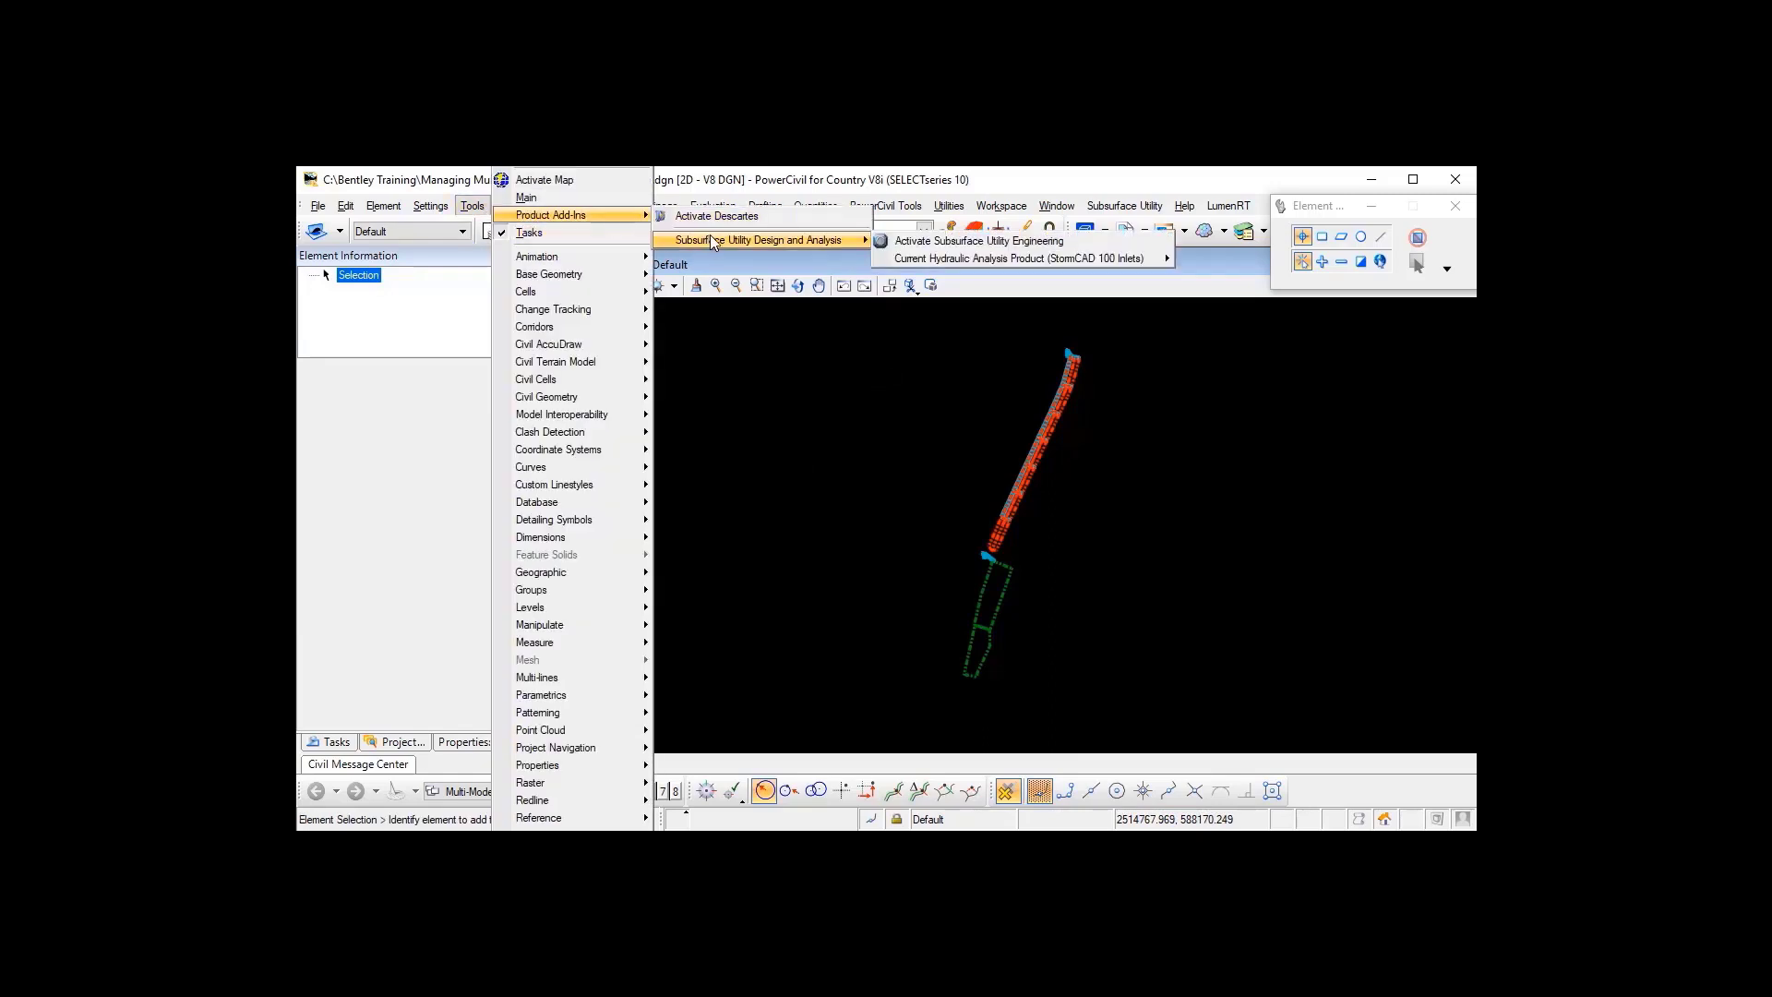
click(925, 397)
Step: Open the predefined Storm Water Nodes FlexTable and add the Rotation column to it
click(1117, 209)
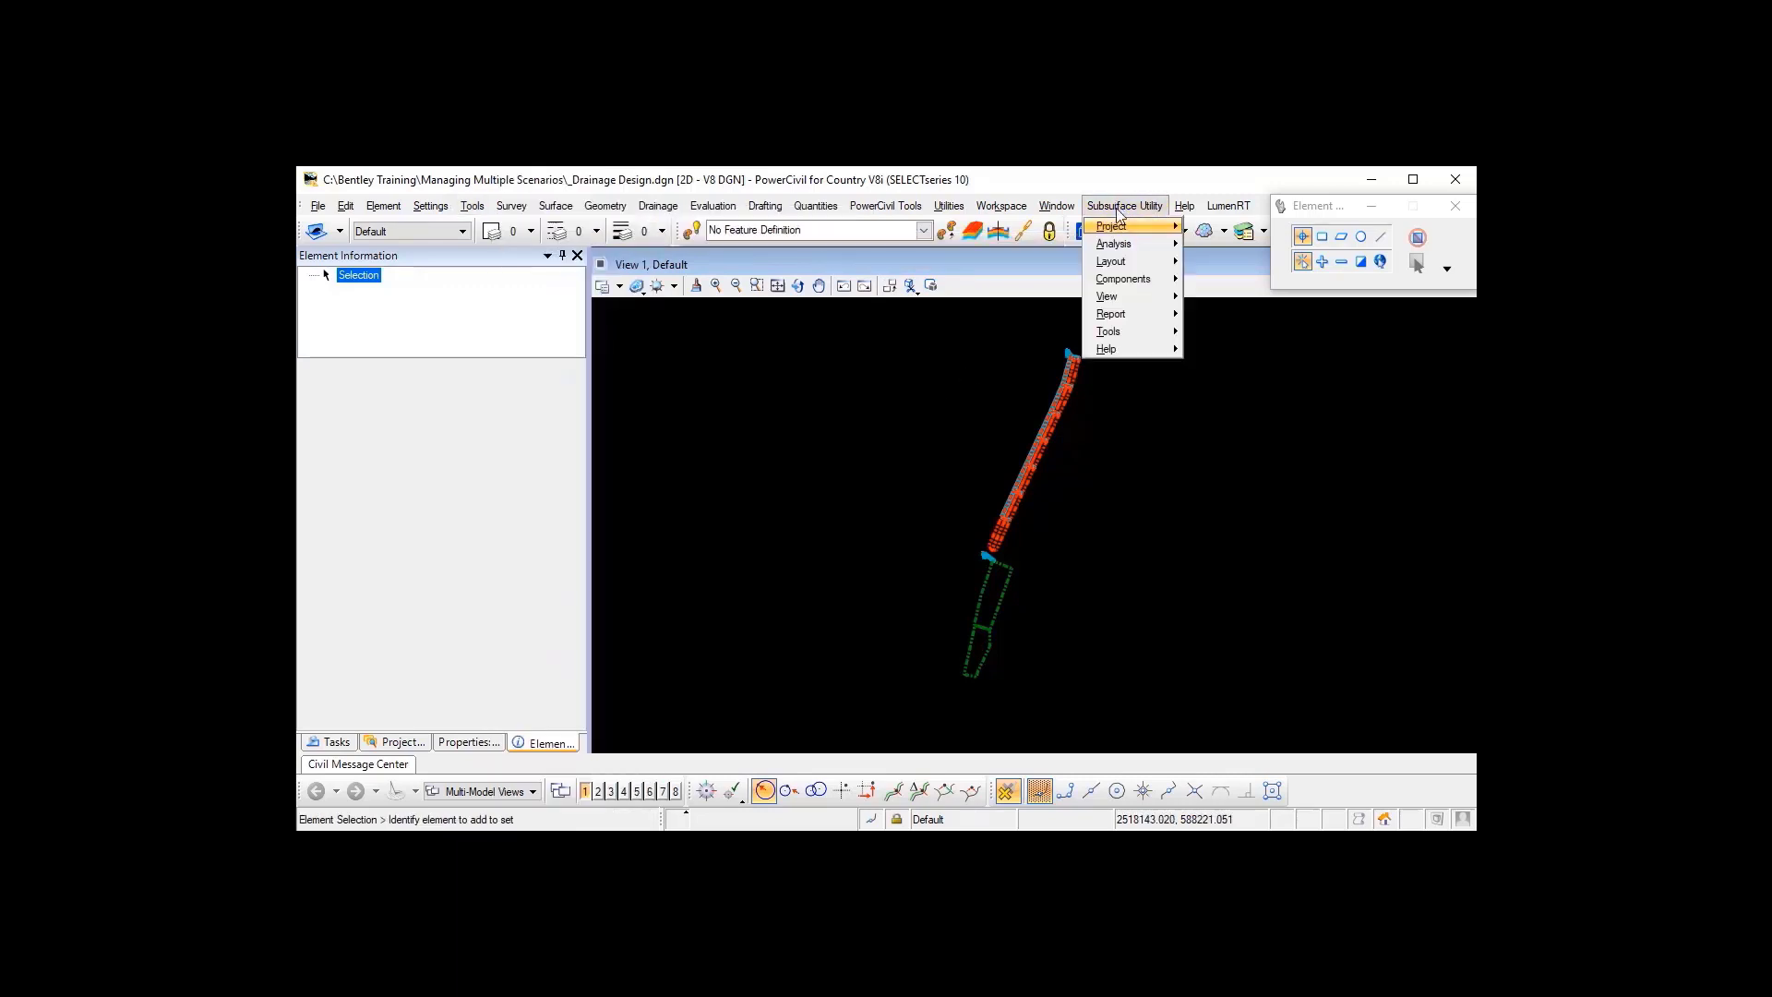
mouse_move(1160, 296)
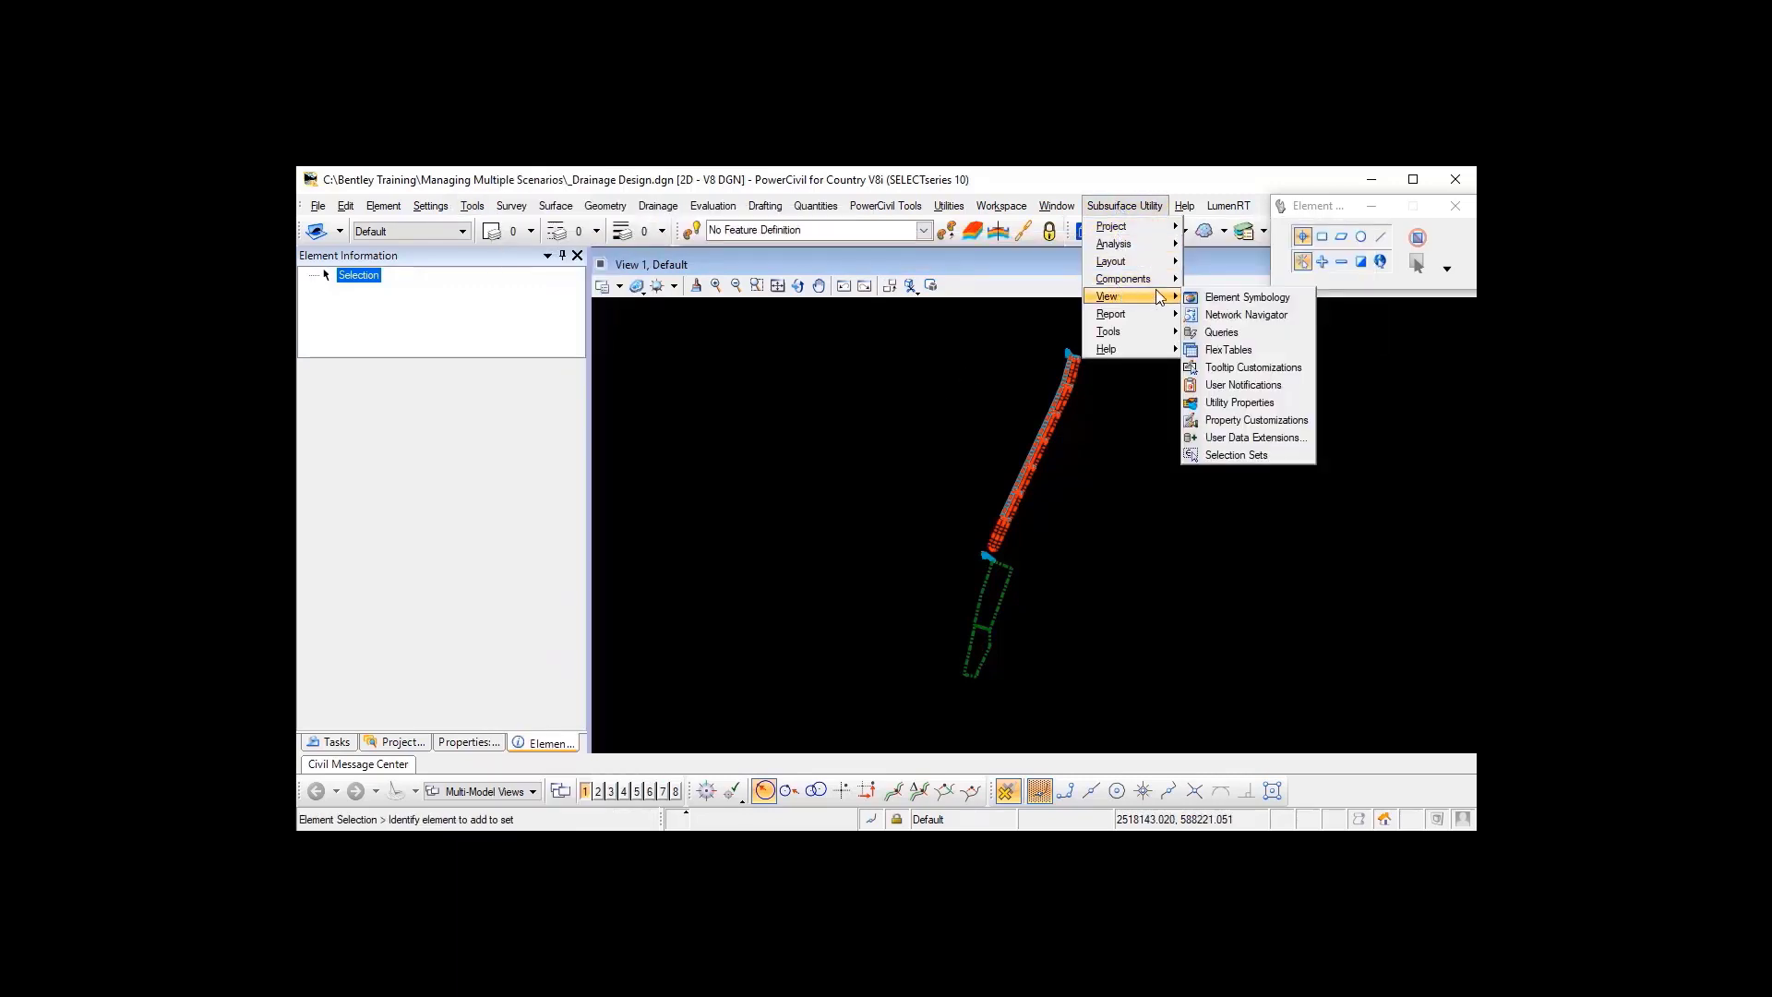
click(1241, 352)
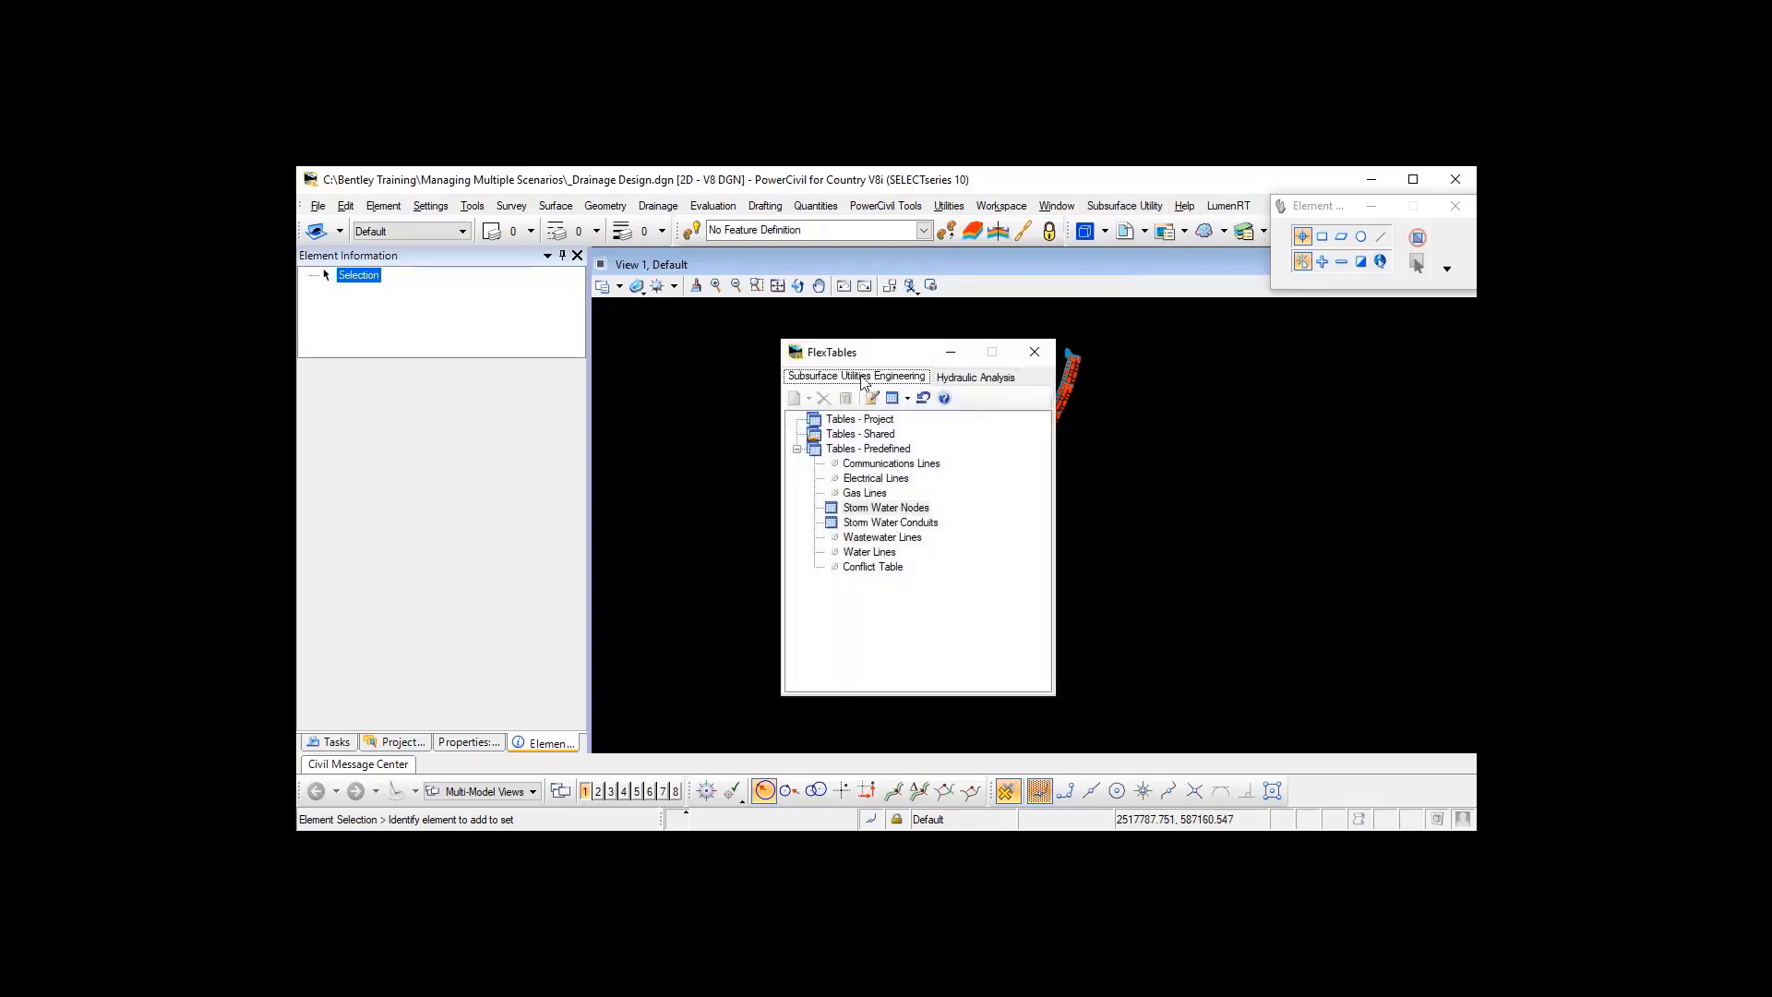
double_click(868, 509)
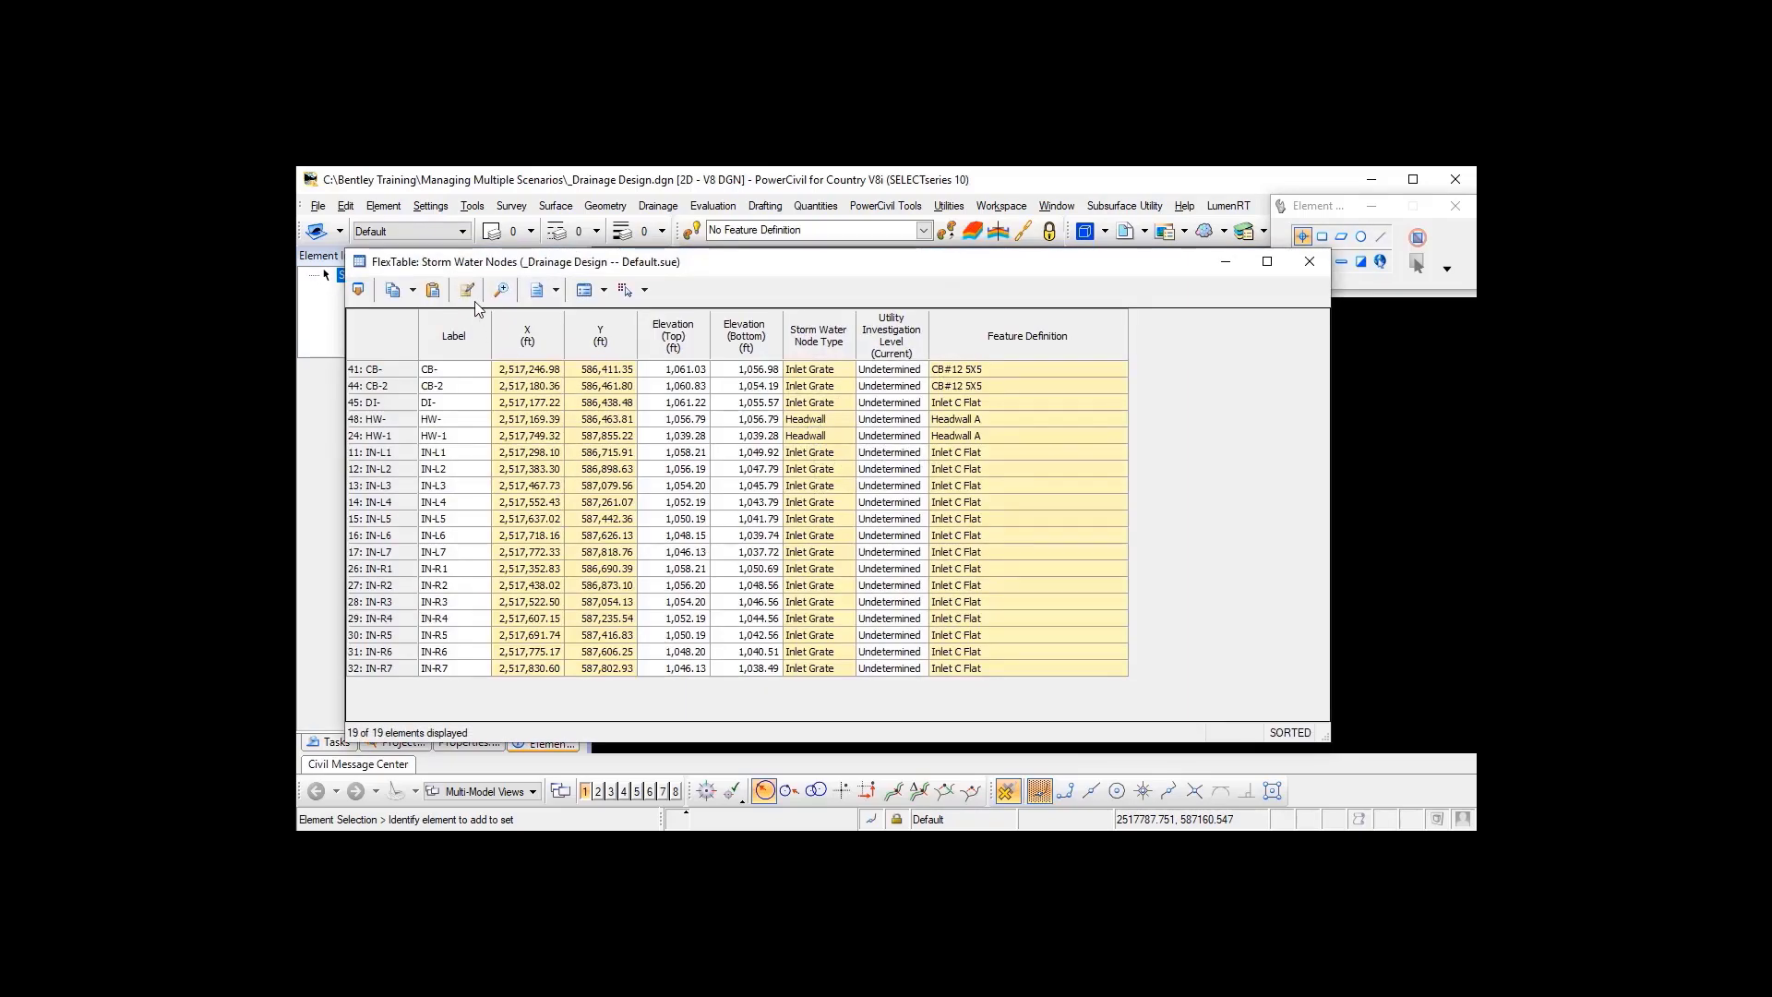
click(467, 290)
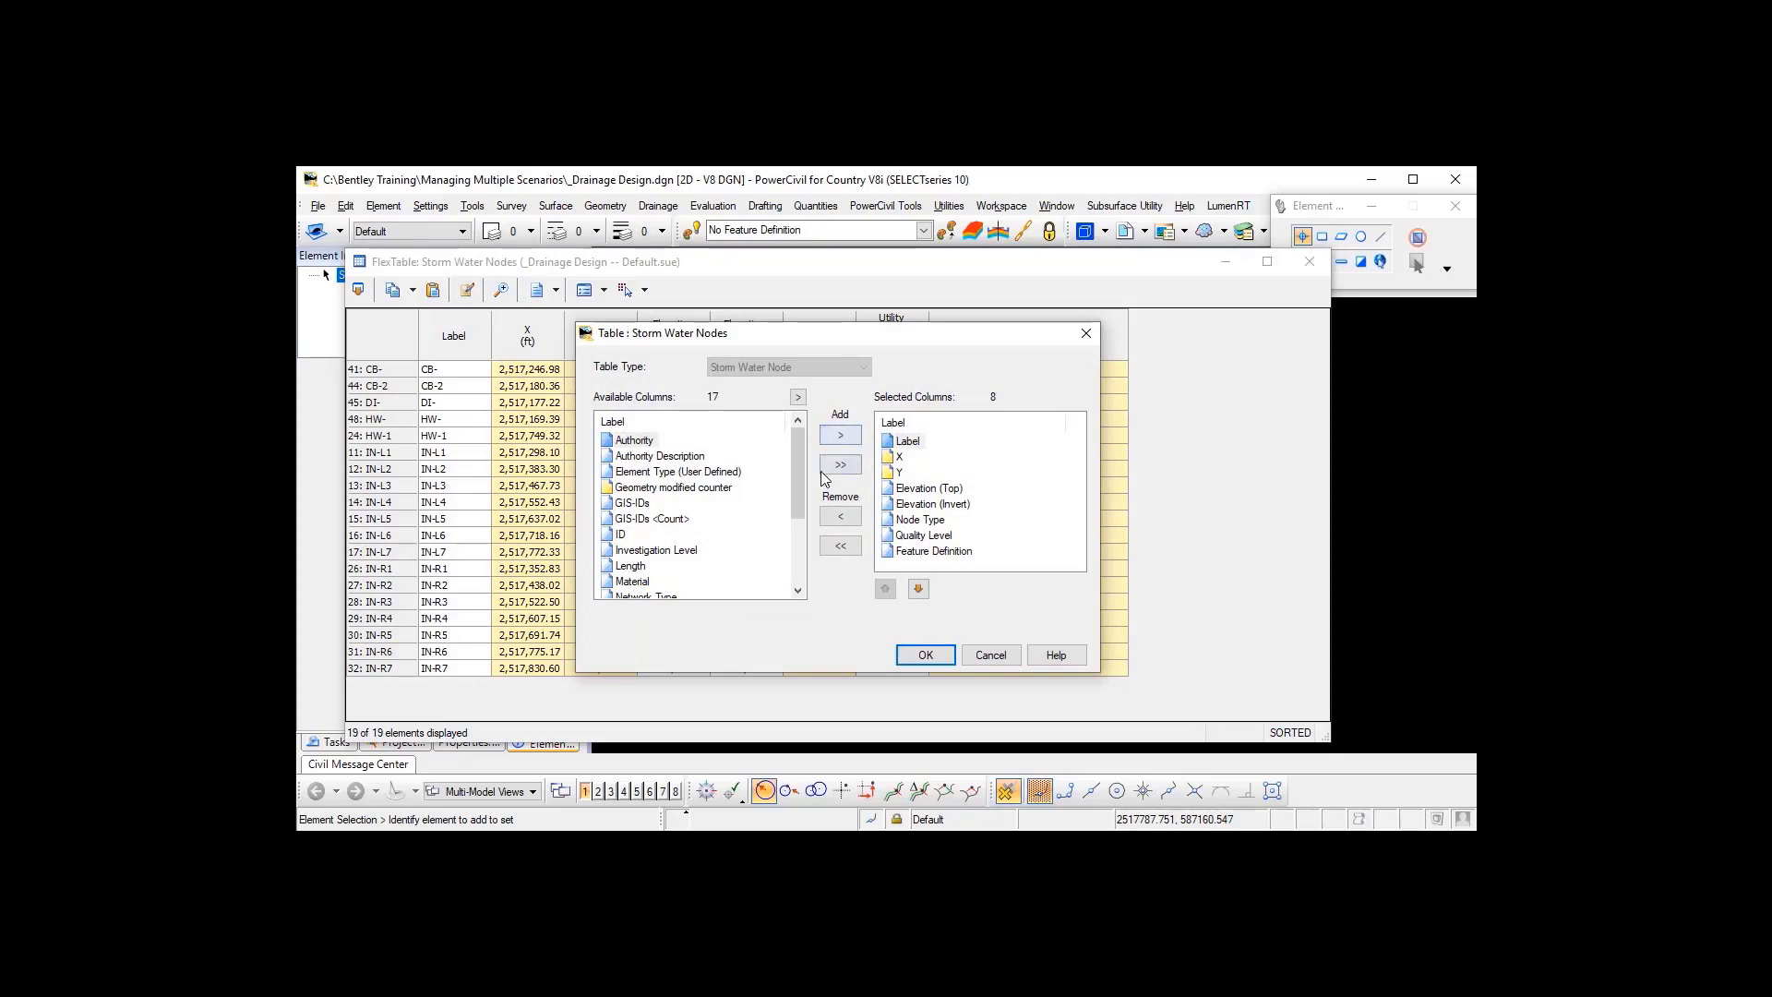
drag(801, 489, 799, 552)
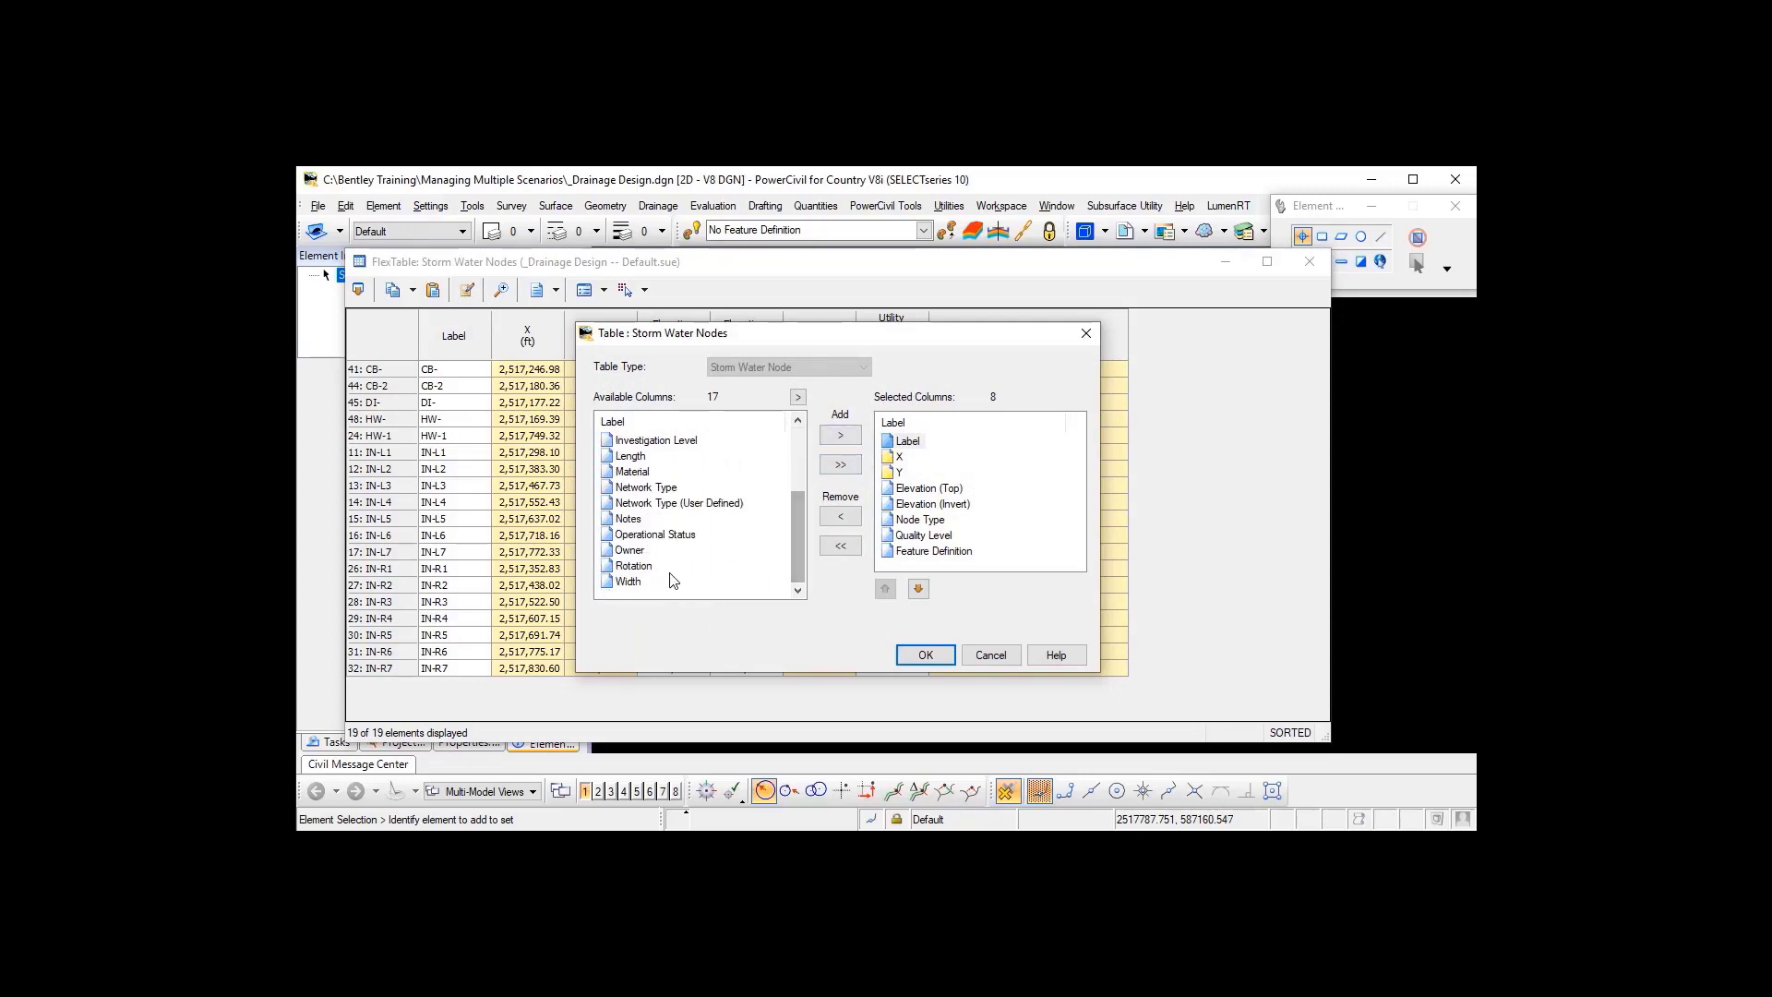
double_click(634, 566)
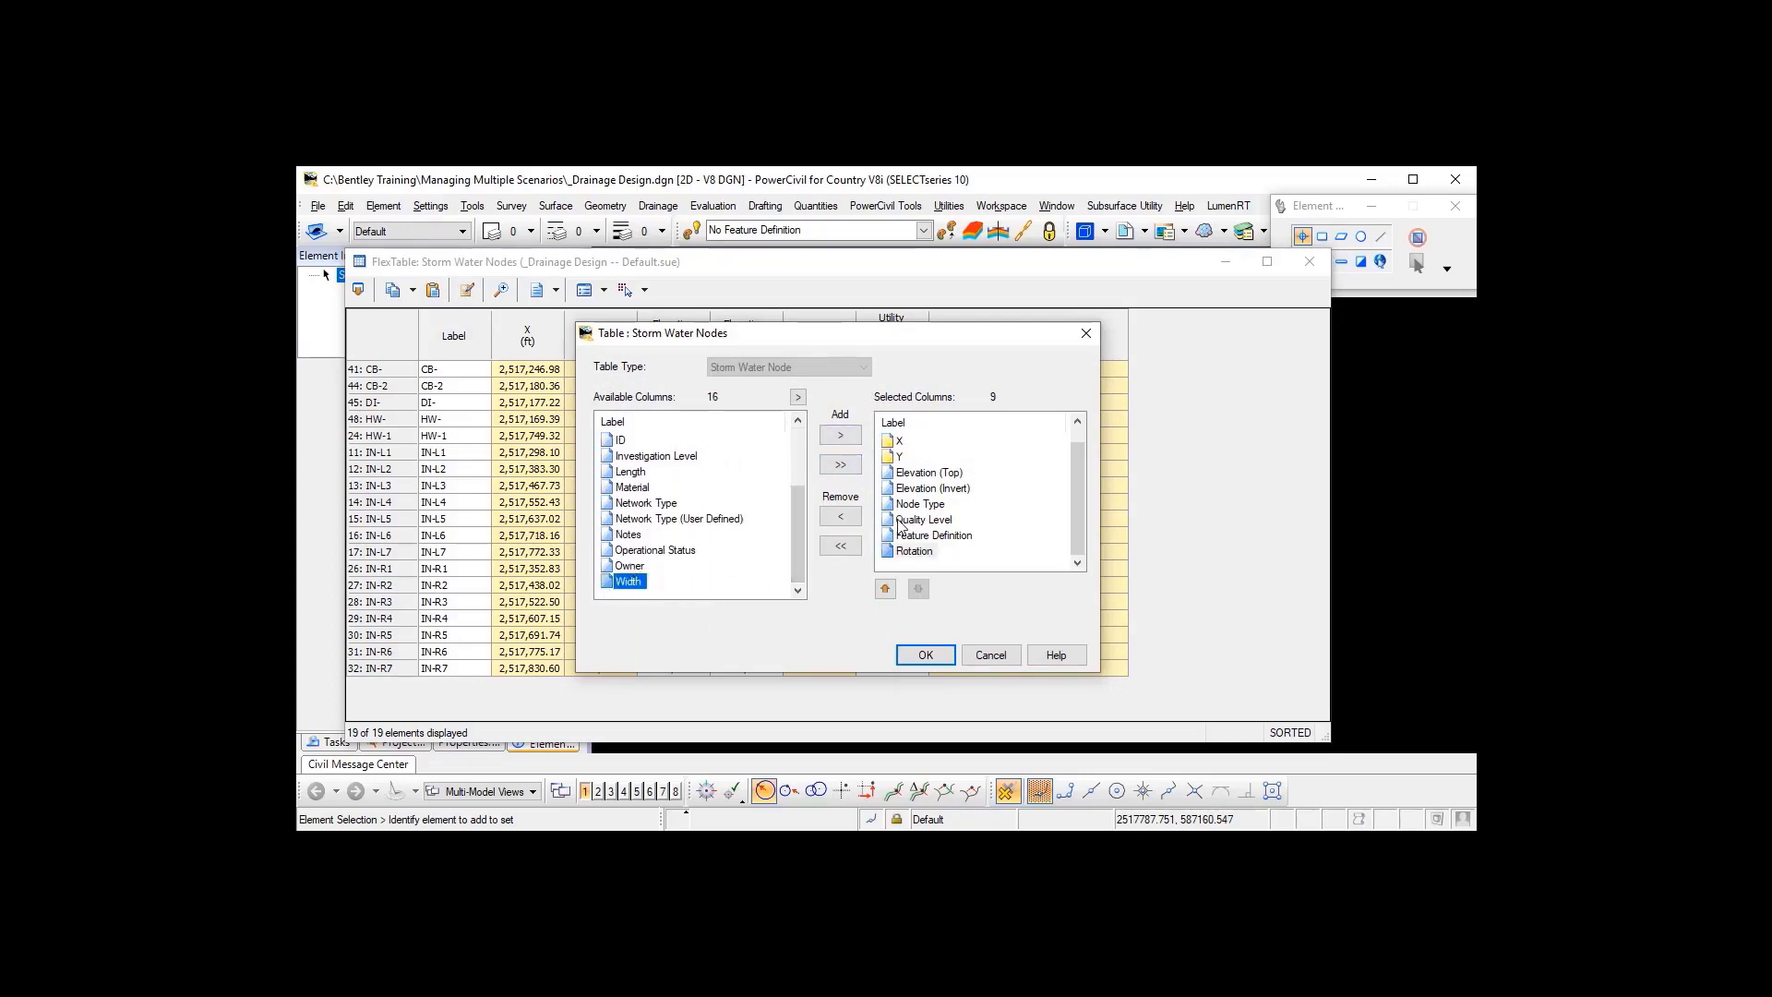
click(926, 655)
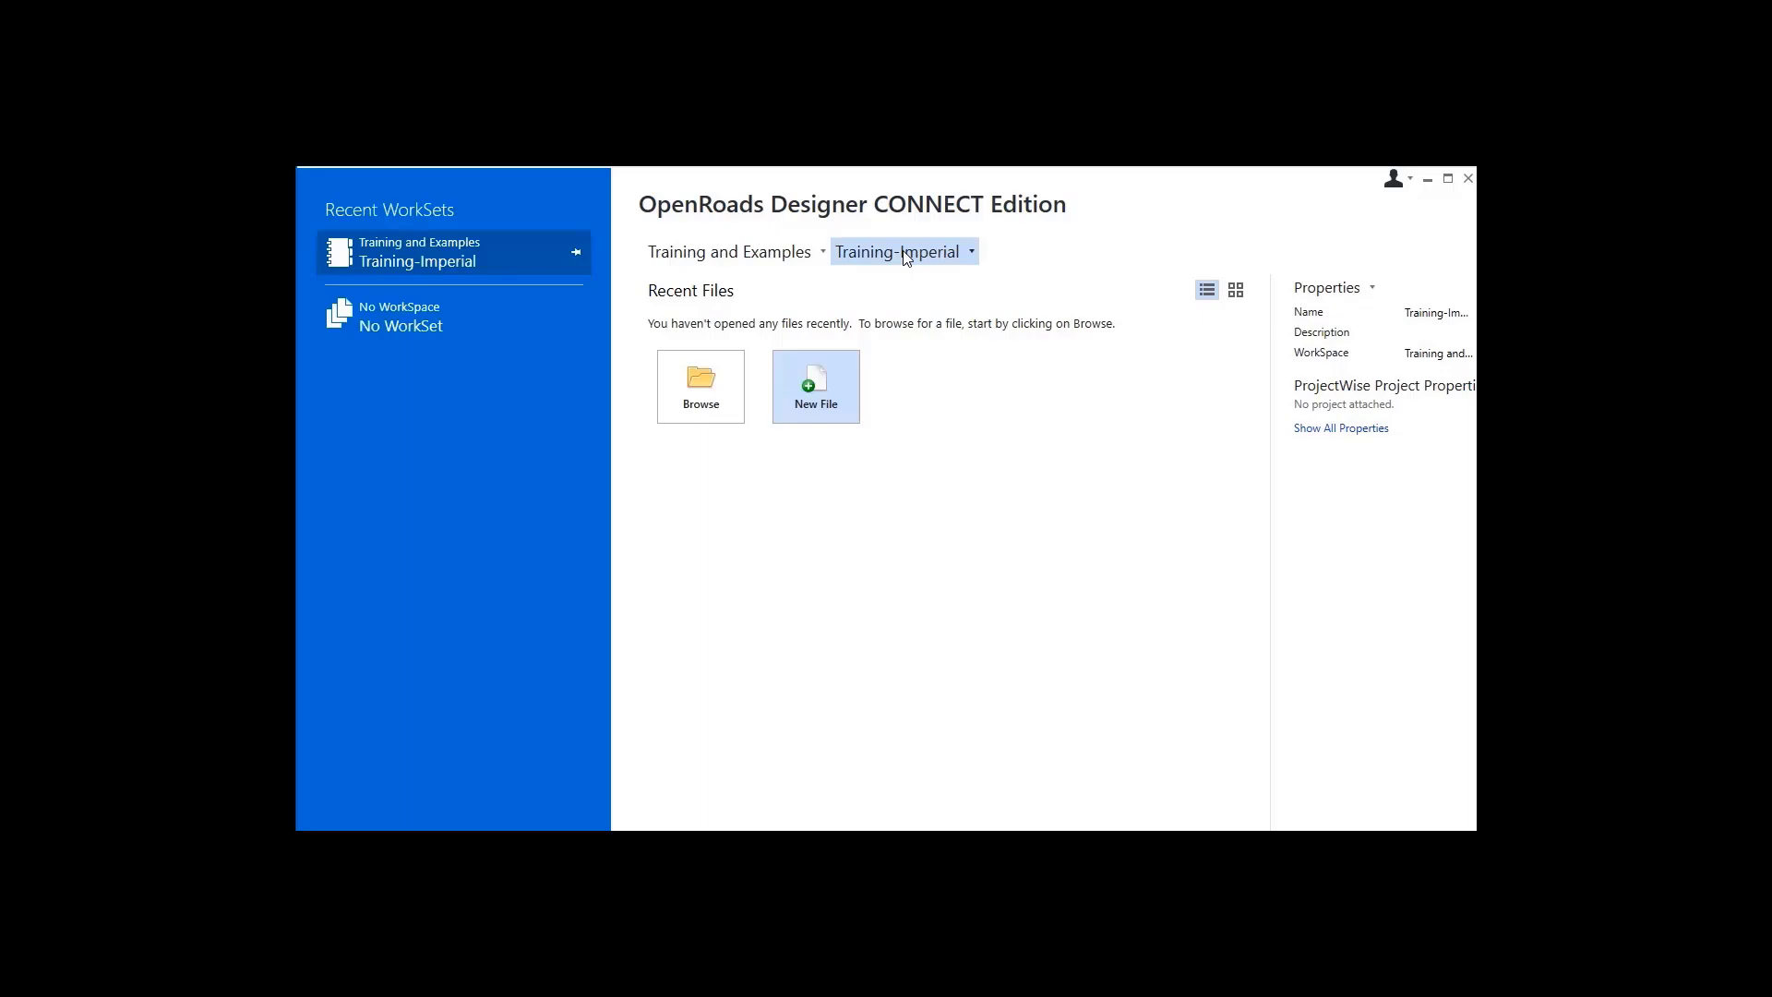
Step: In OpenRoads Designer, create a new file named SUDA Drainage.dgn in the Managing Multiple Scenarios folder using the Training-Imperial WorkSet
click(816, 376)
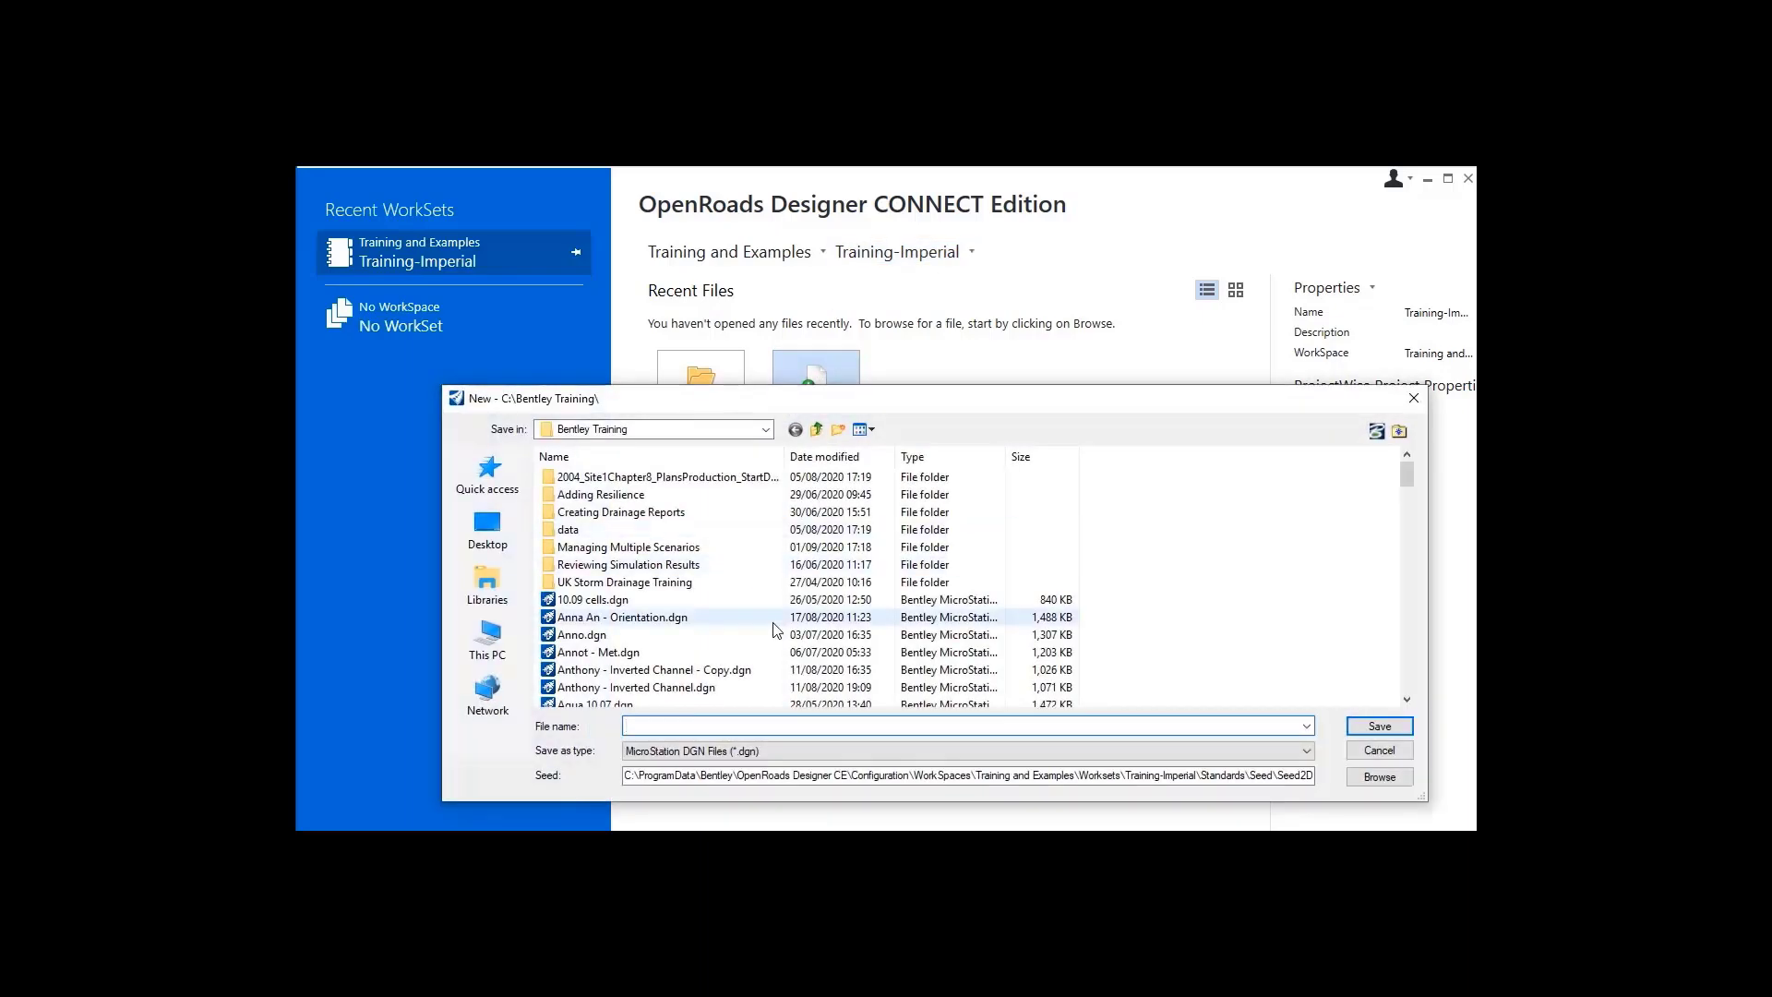
text(SUDA Drainage.dgn)
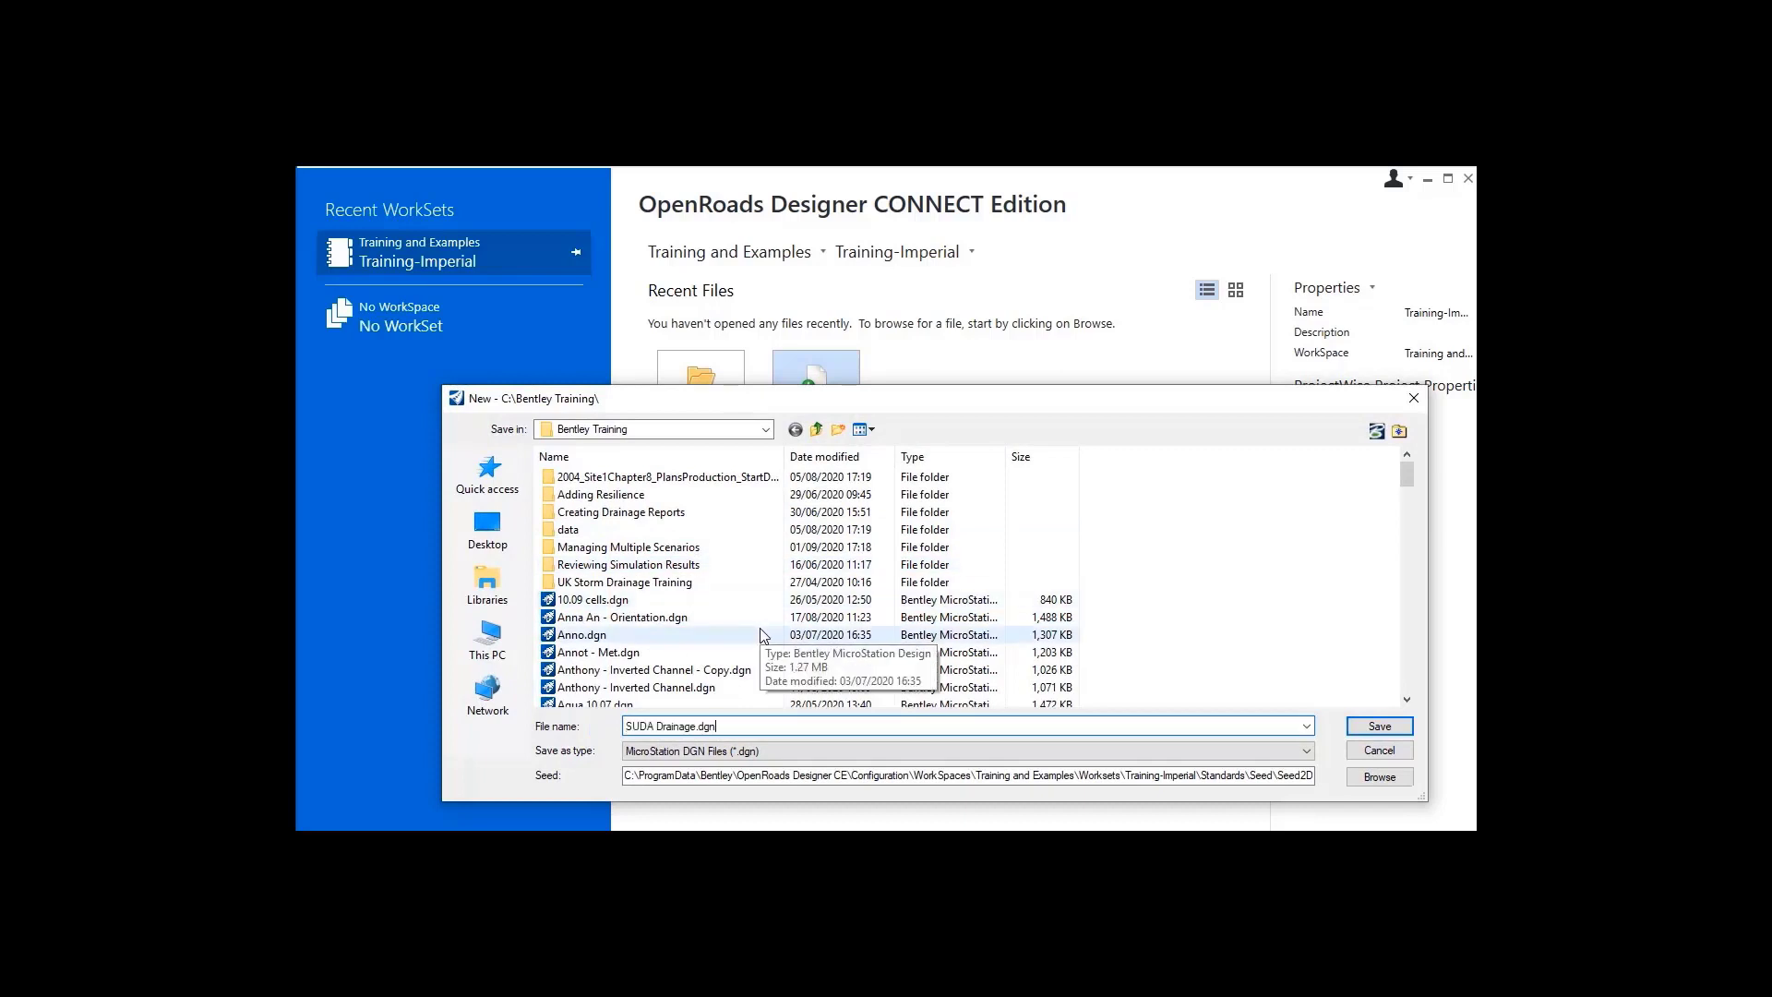
double_click(624, 550)
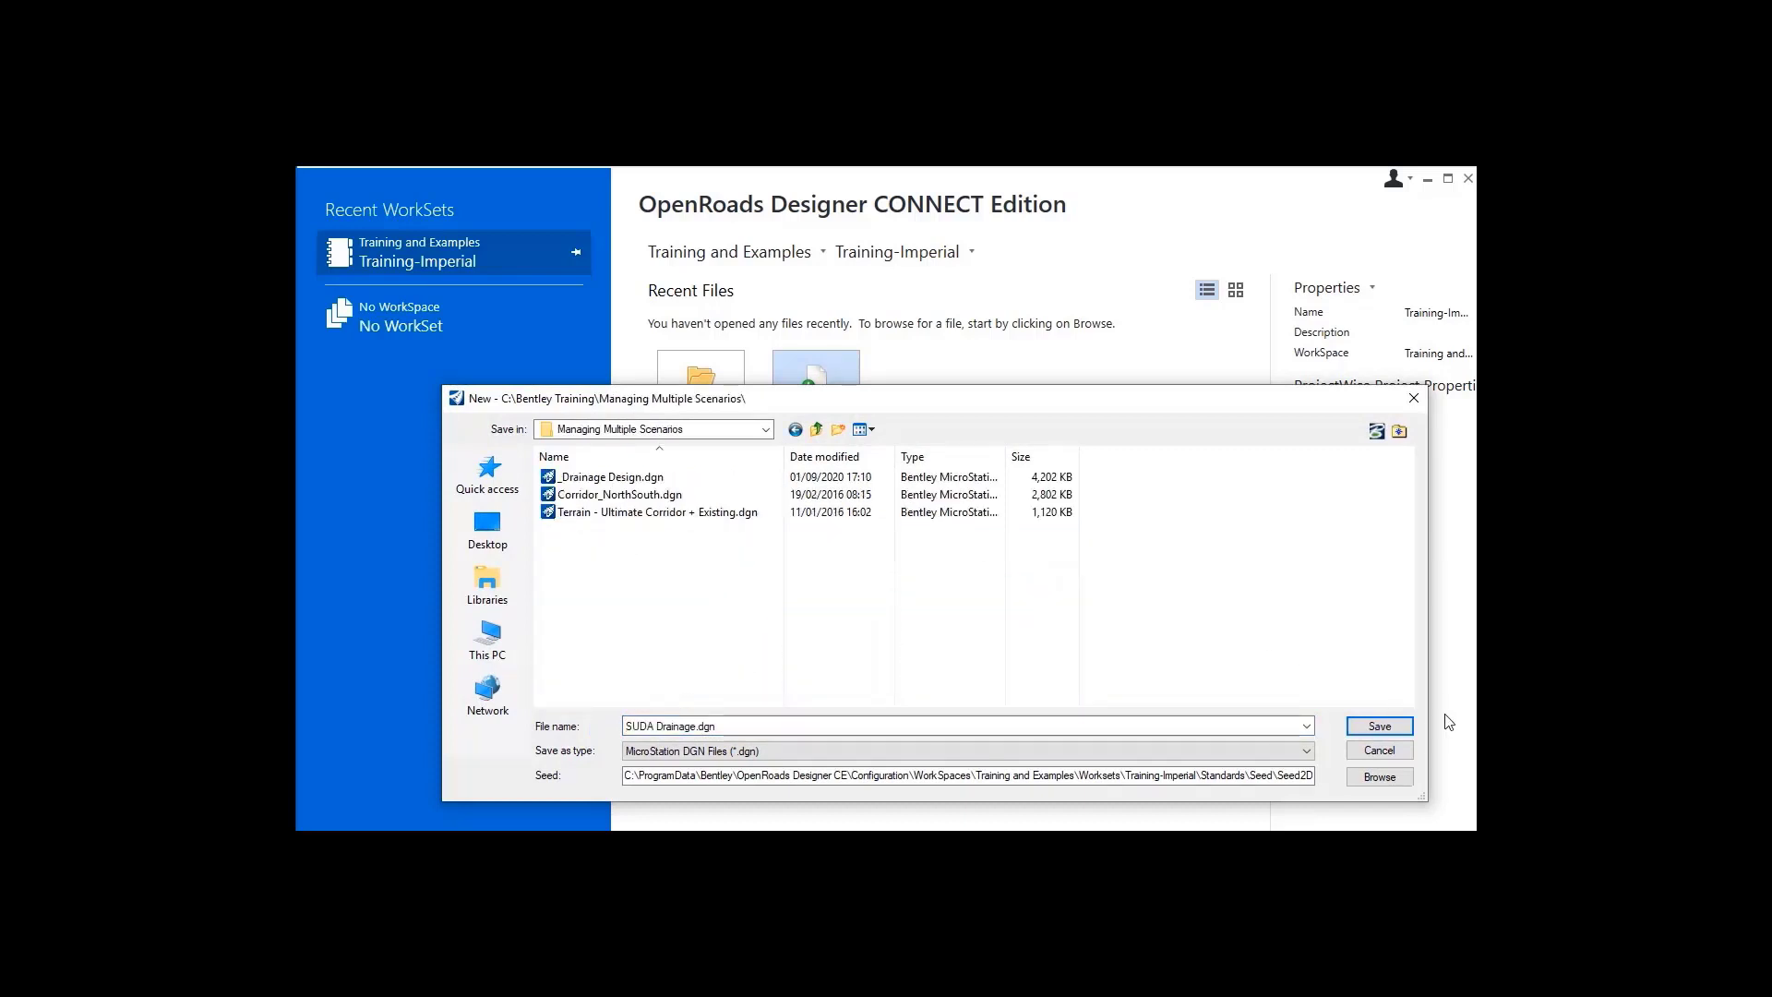
click(1389, 734)
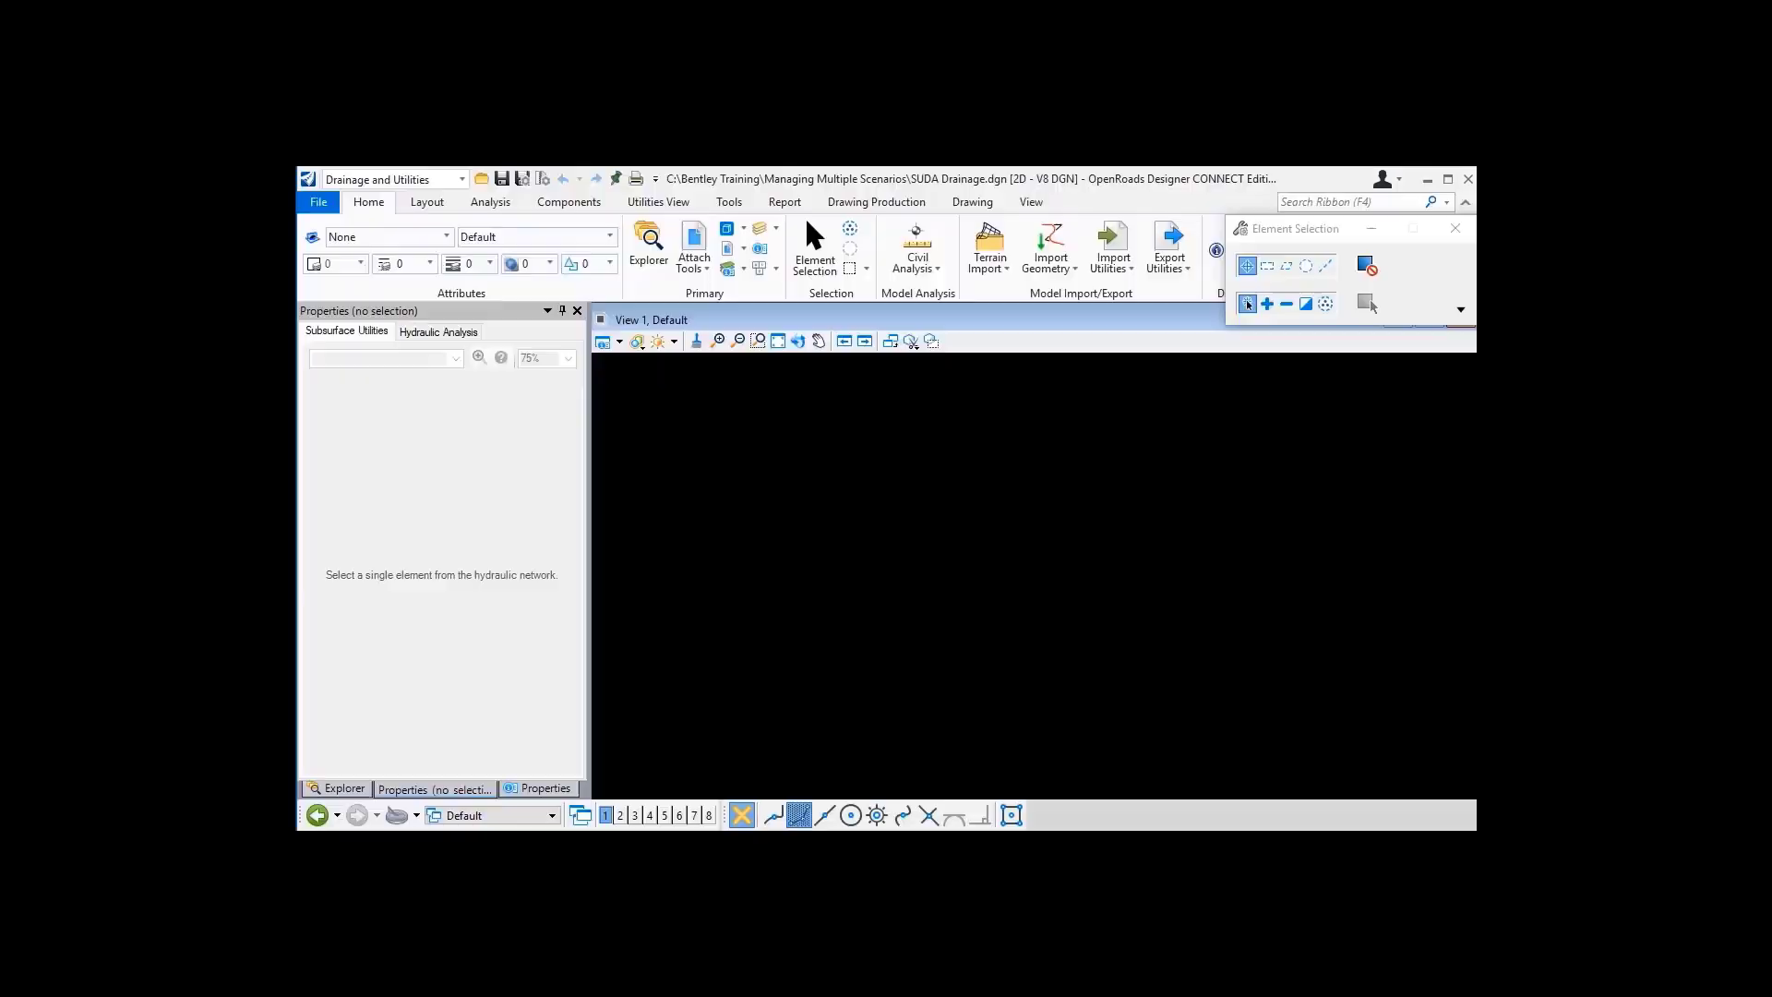
Step: In the Drainage and Utilities workflow, create a utility model in the file through Project Defaults and accept the default options
click(460, 180)
click(407, 319)
click(729, 201)
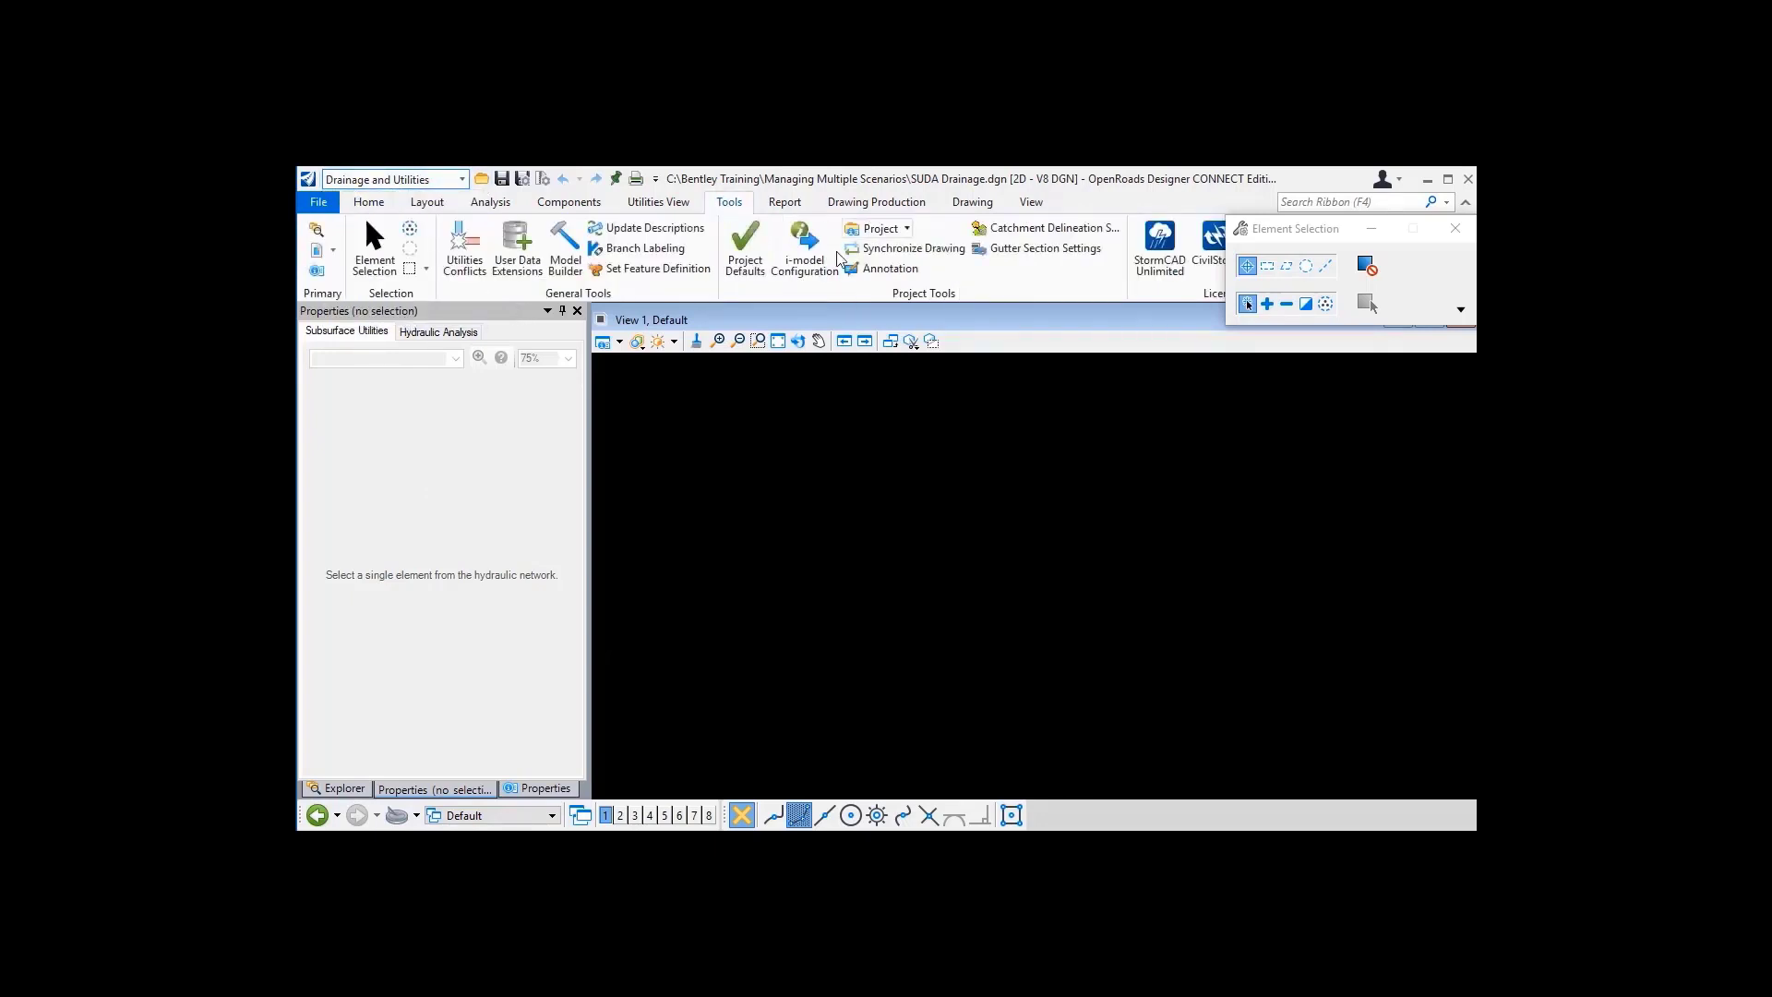
click(755, 245)
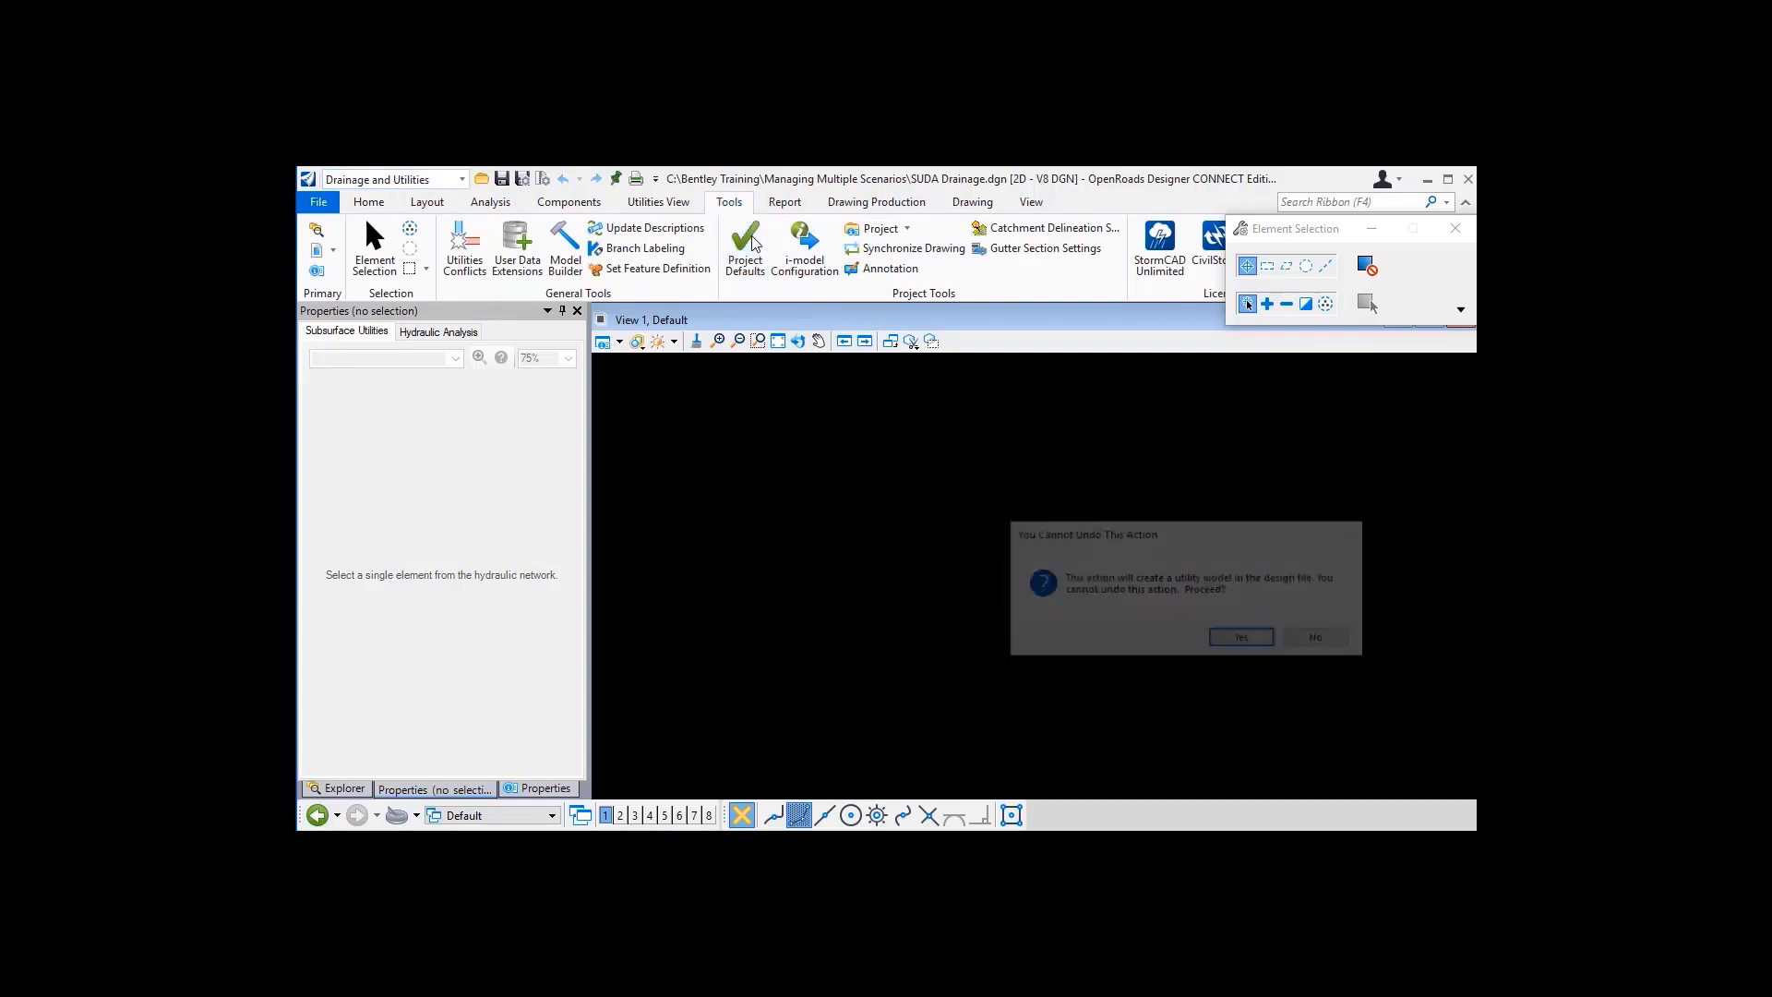
click(1245, 640)
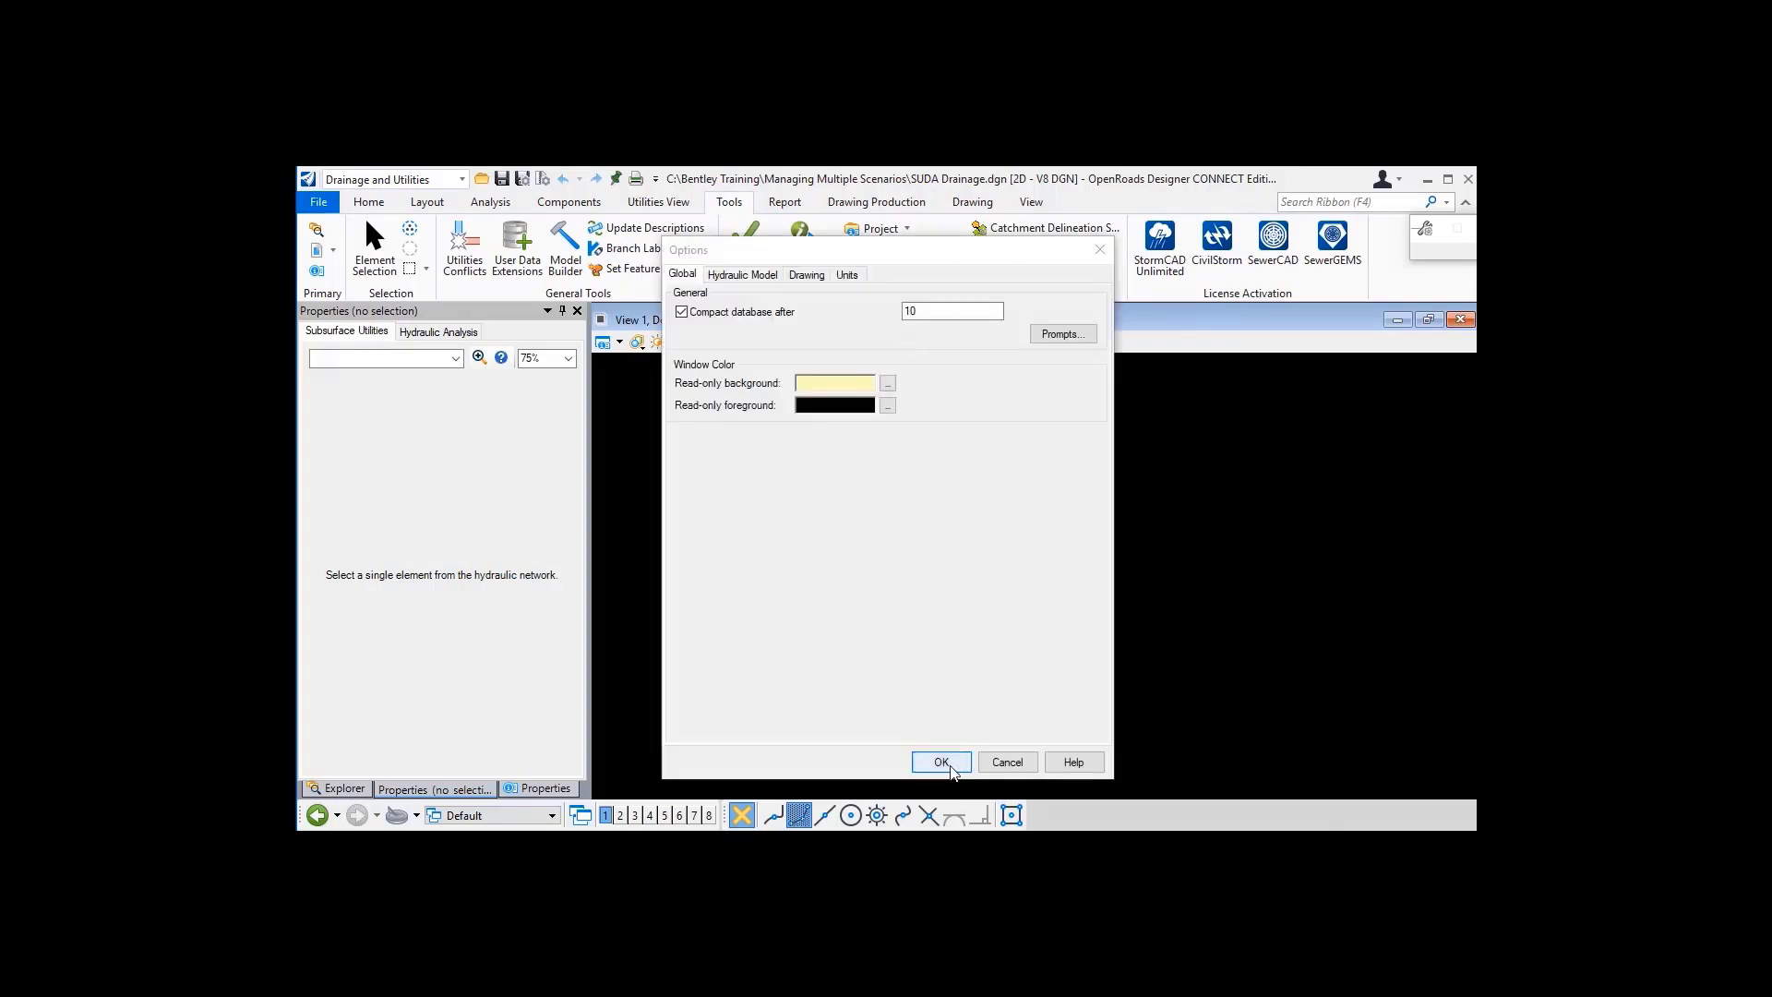
click(950, 764)
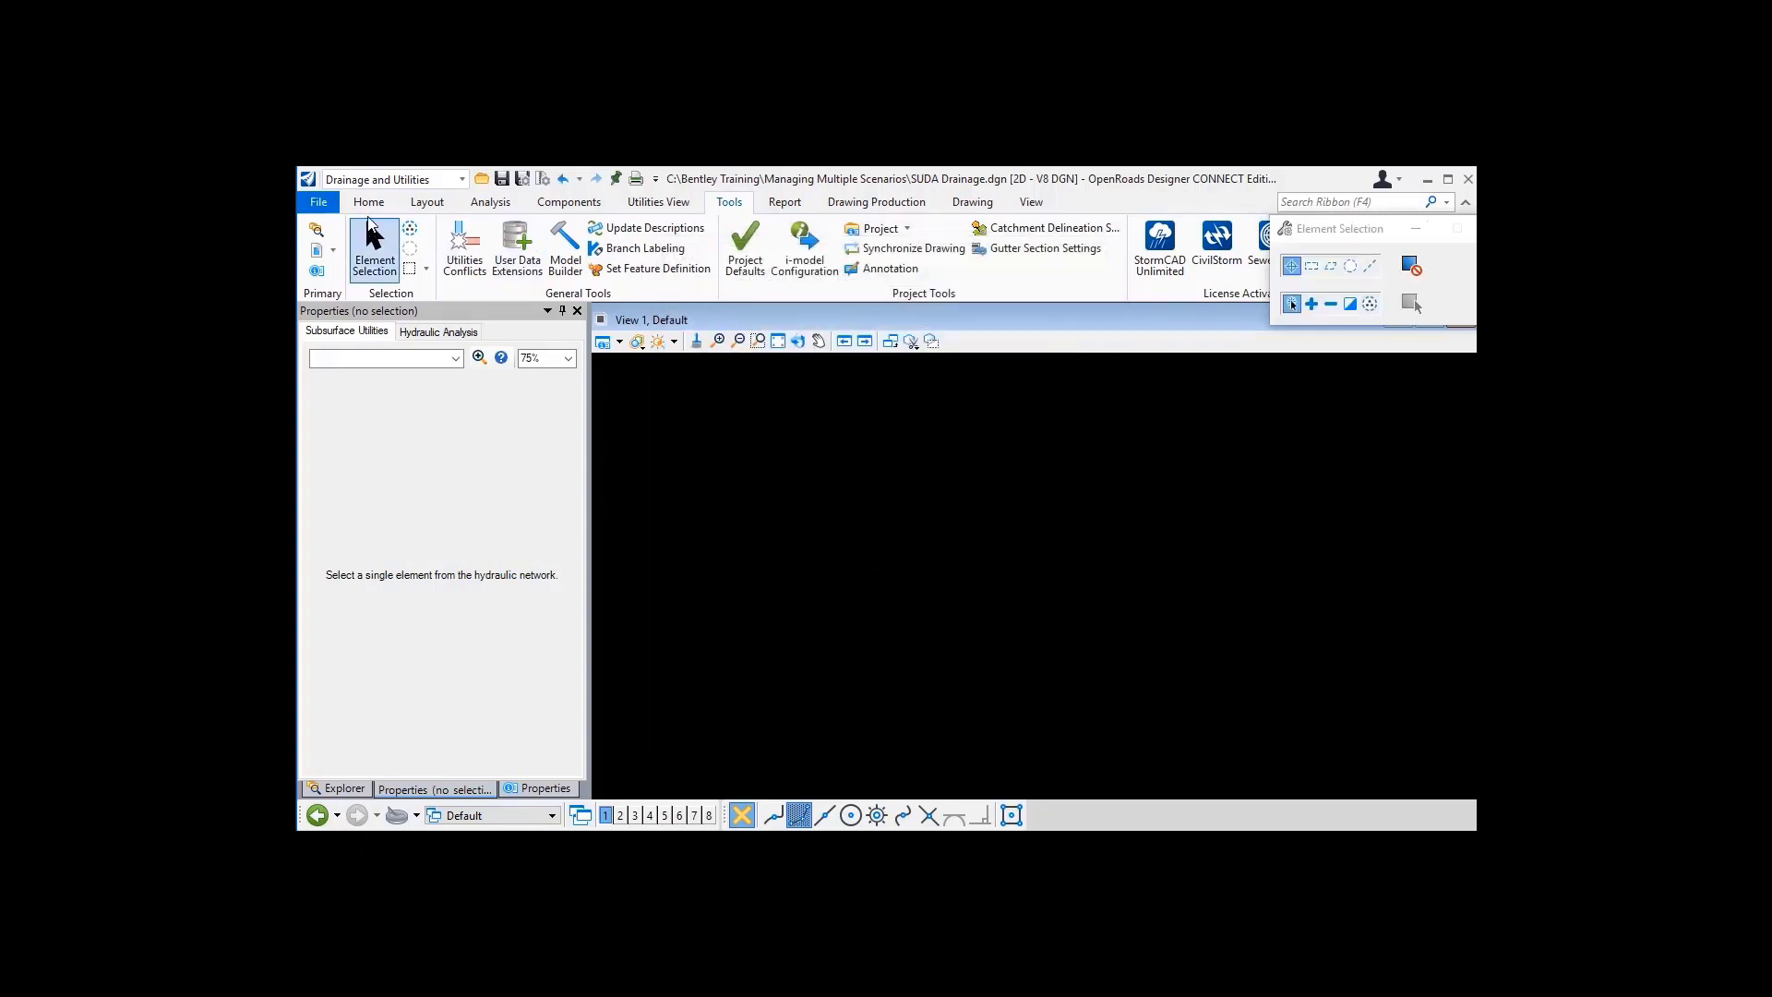
Step: Import the OpenFlows submodel SUDA Submodel.sqlite into the drawing
click(368, 208)
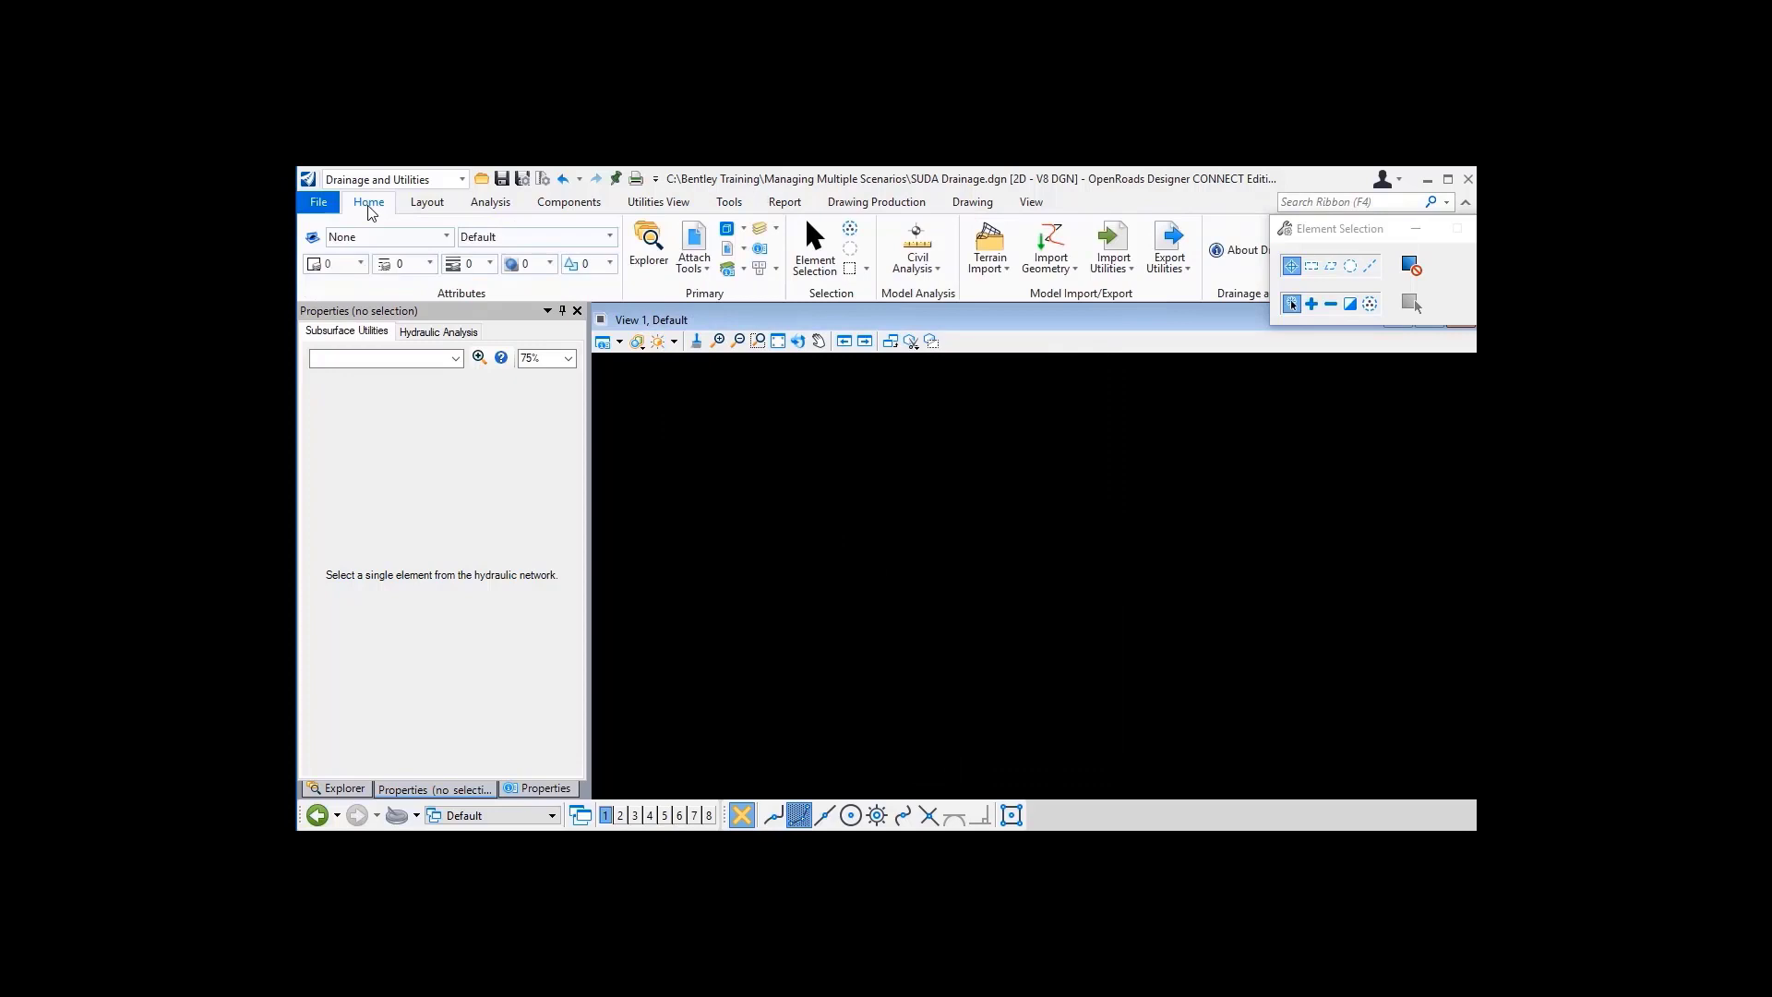
click(1132, 269)
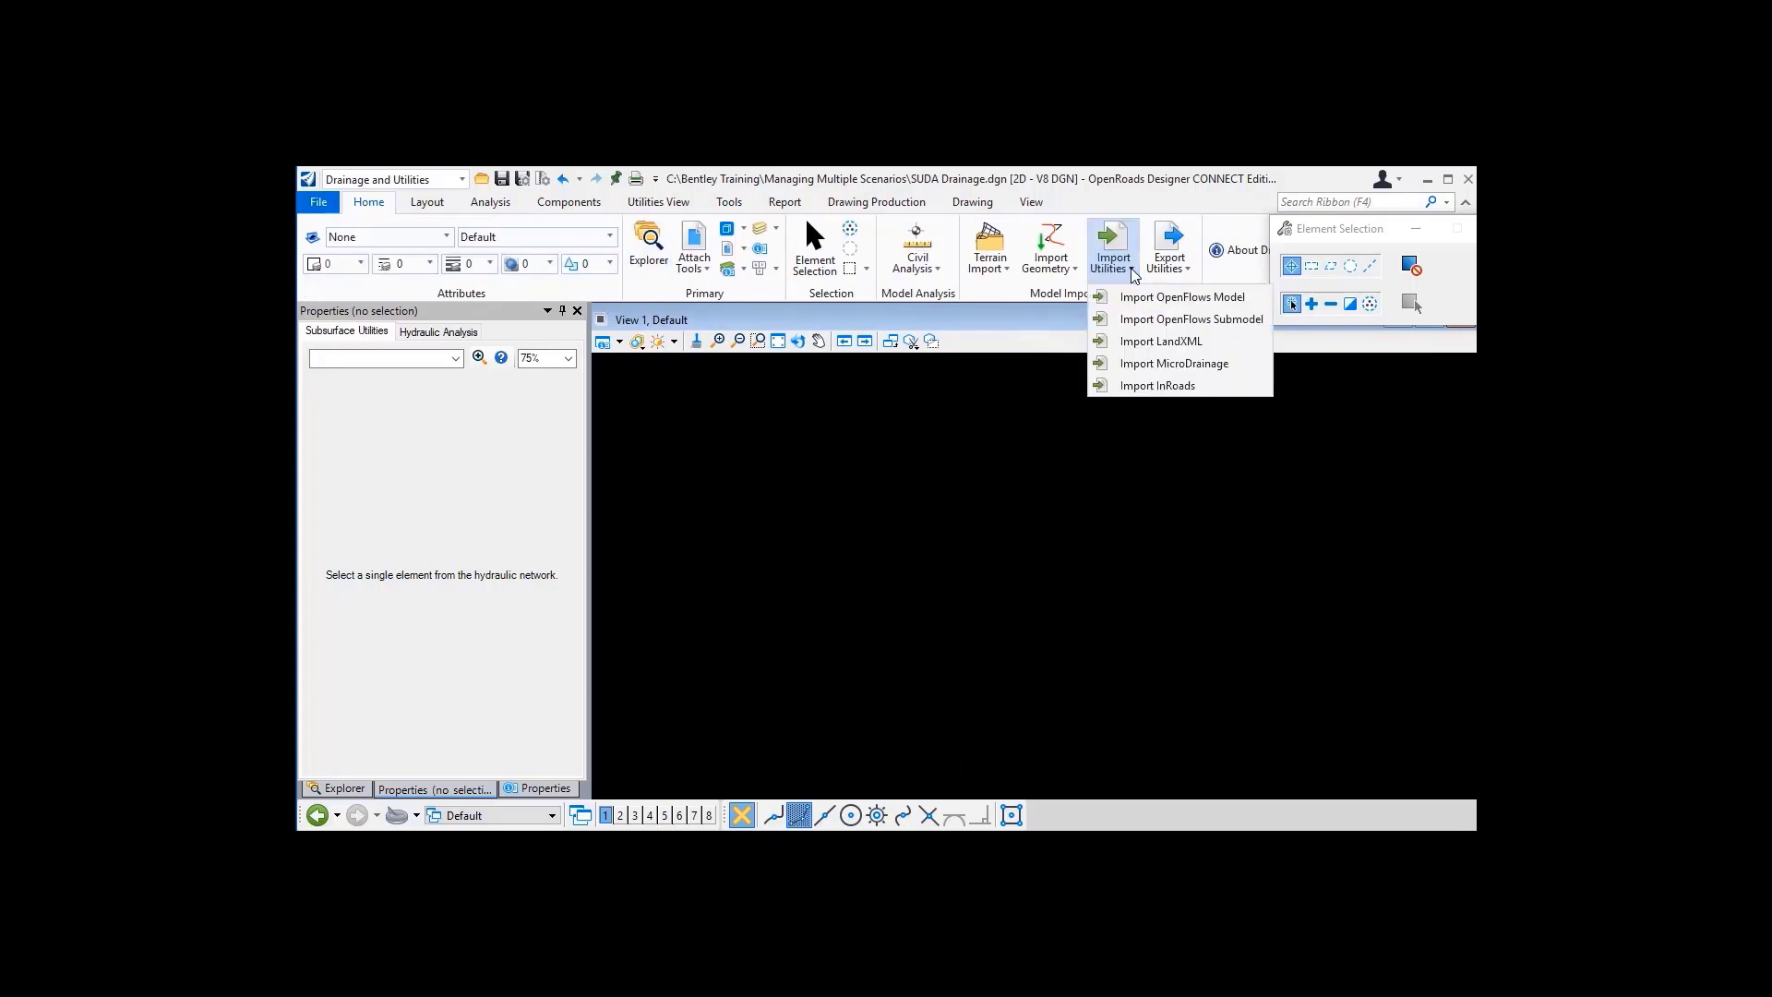
click(1147, 320)
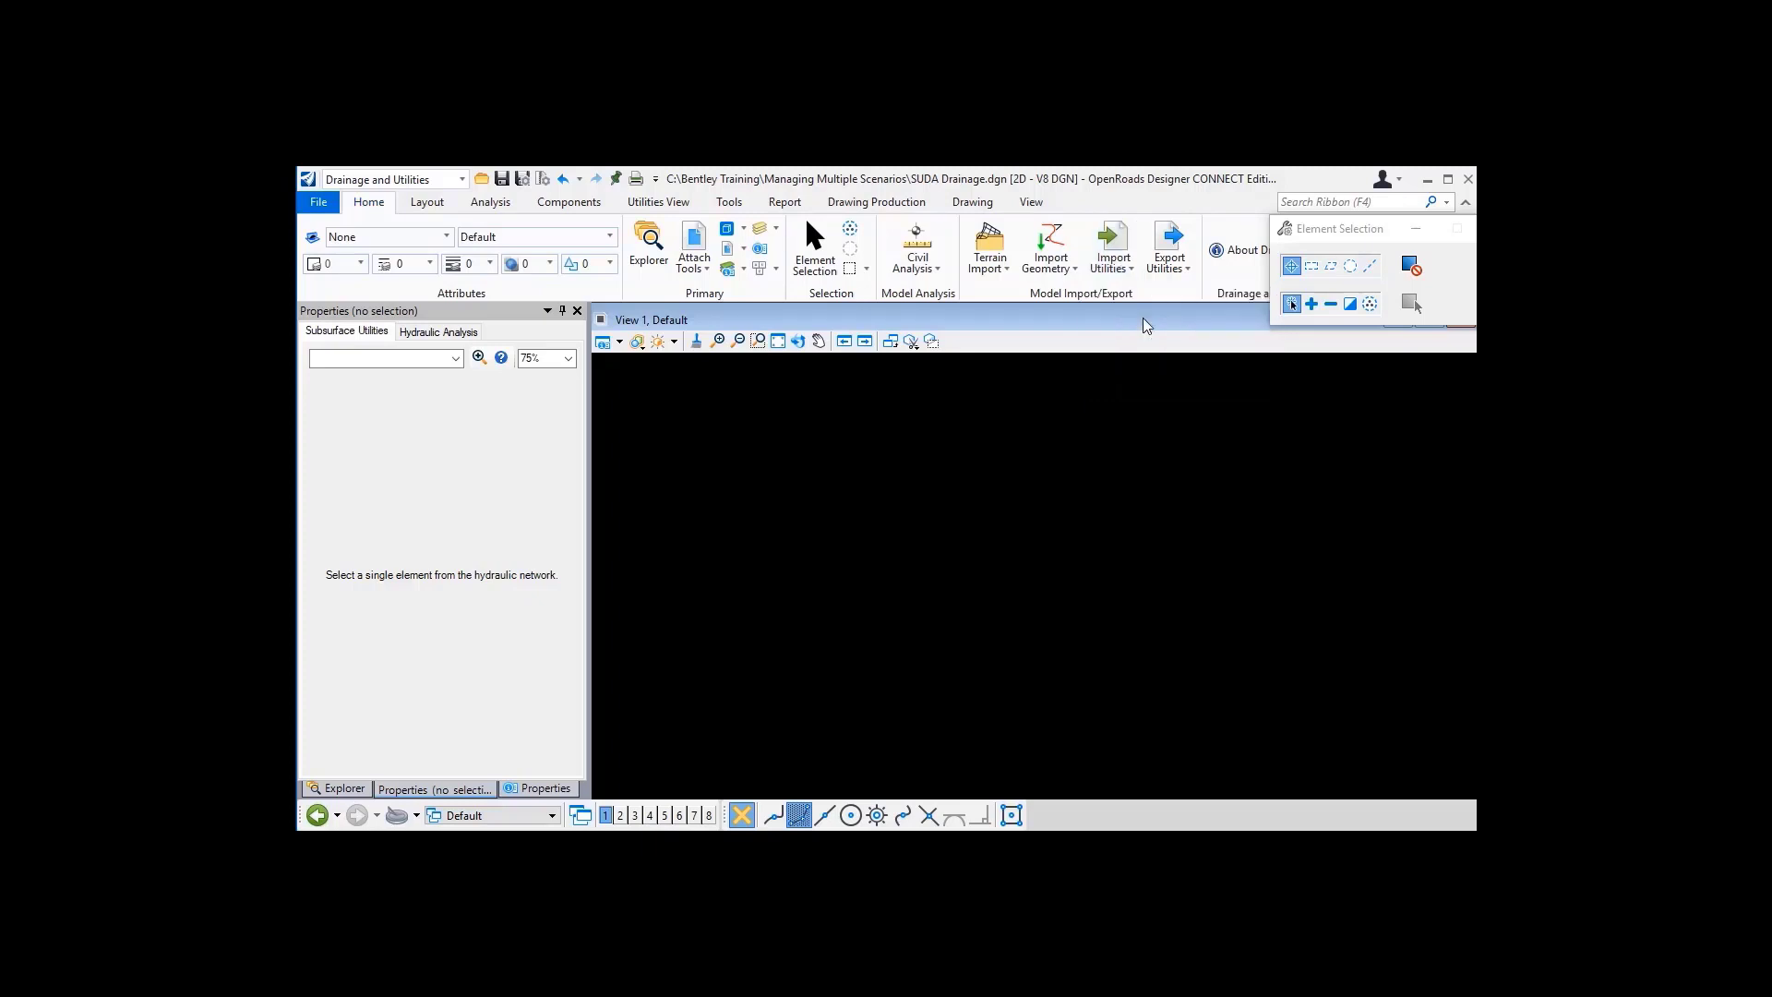
click(1200, 617)
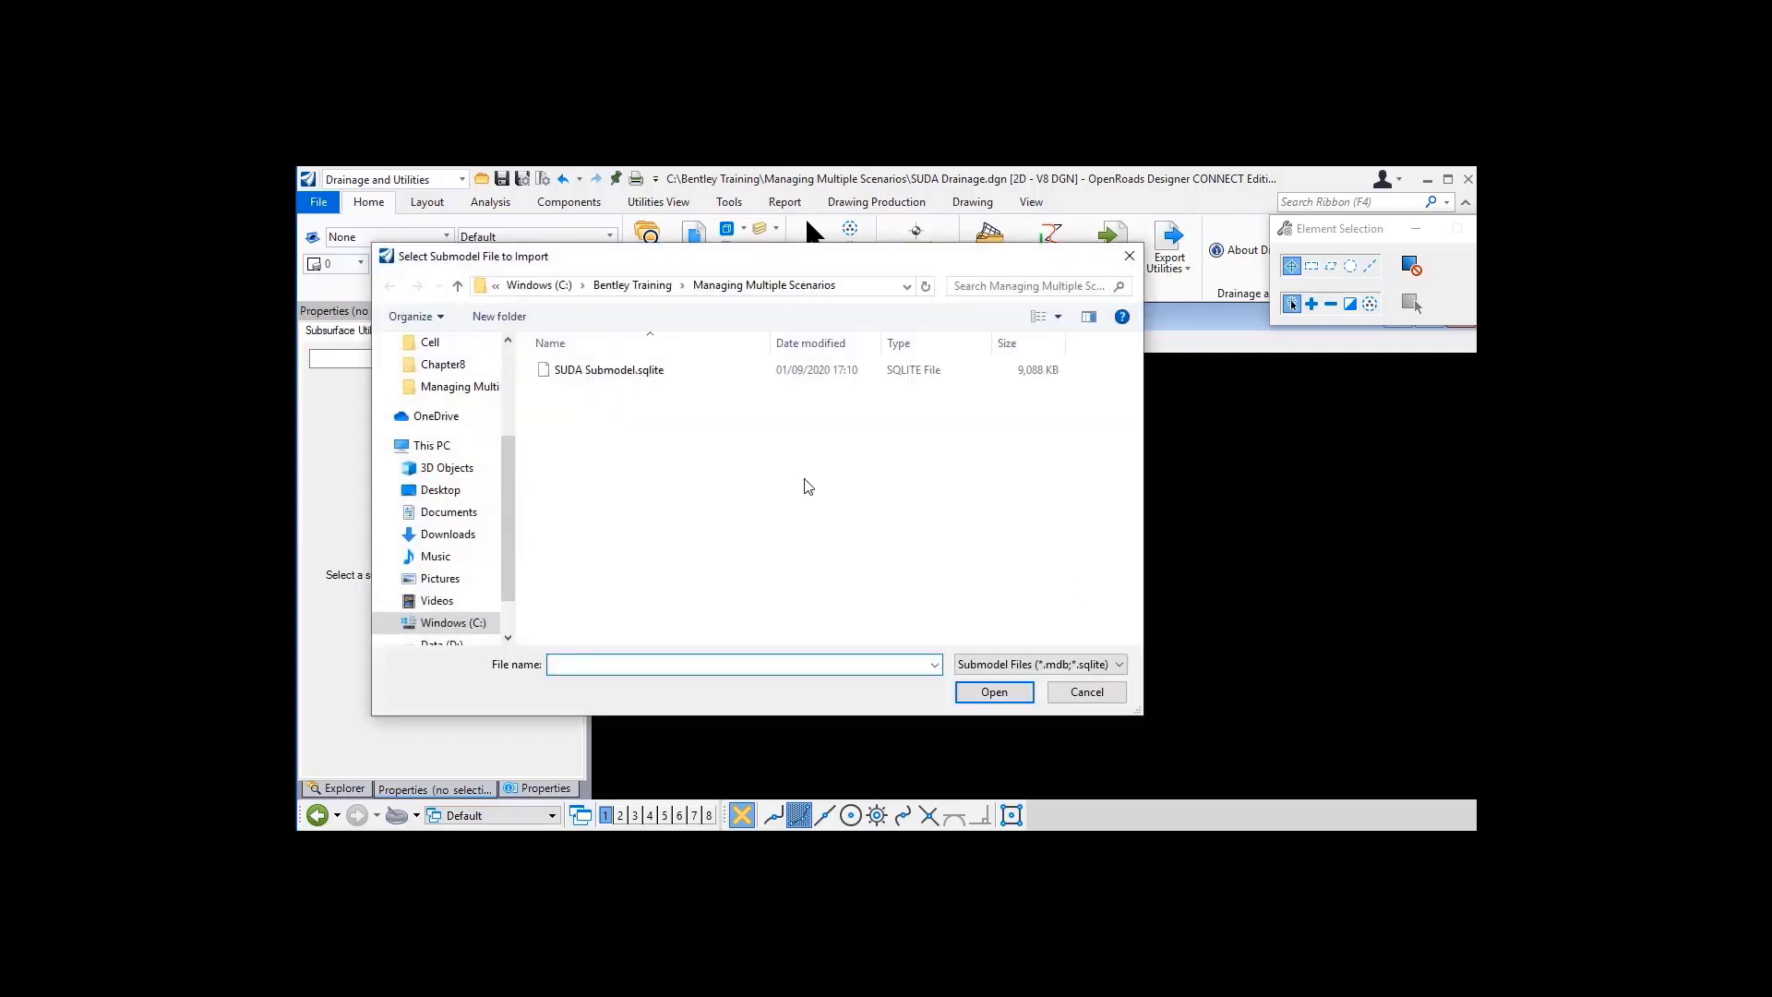
click(633, 373)
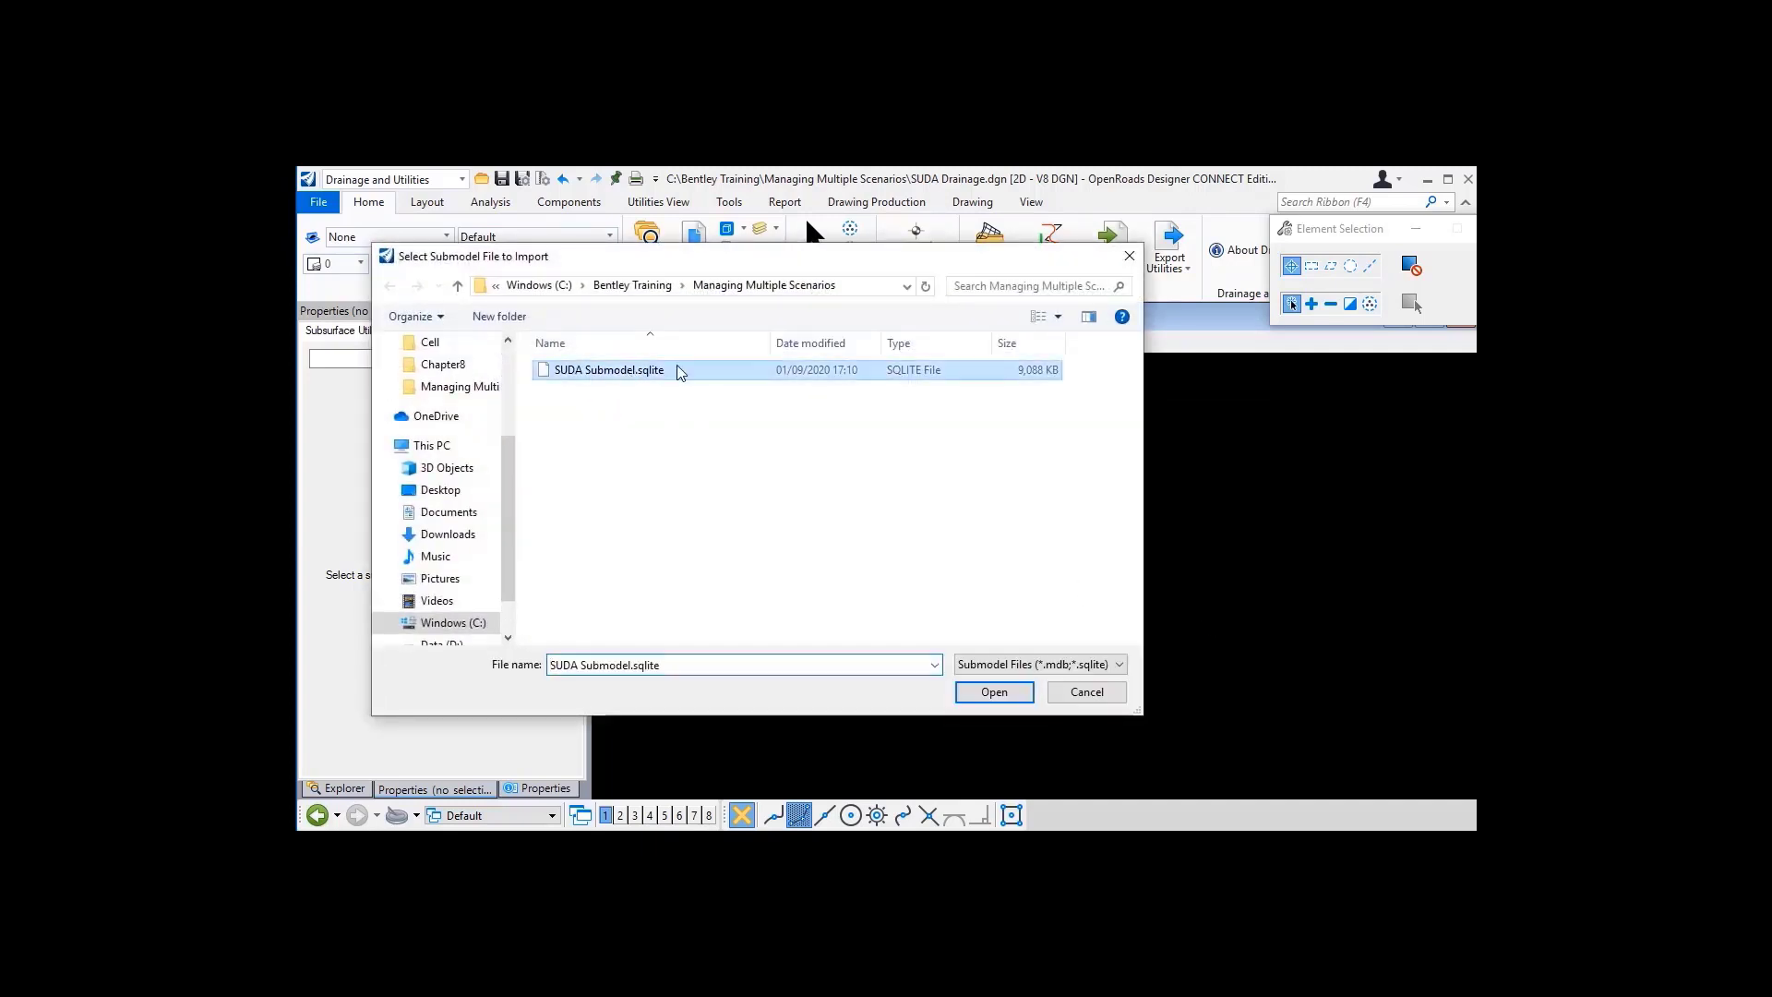
click(995, 692)
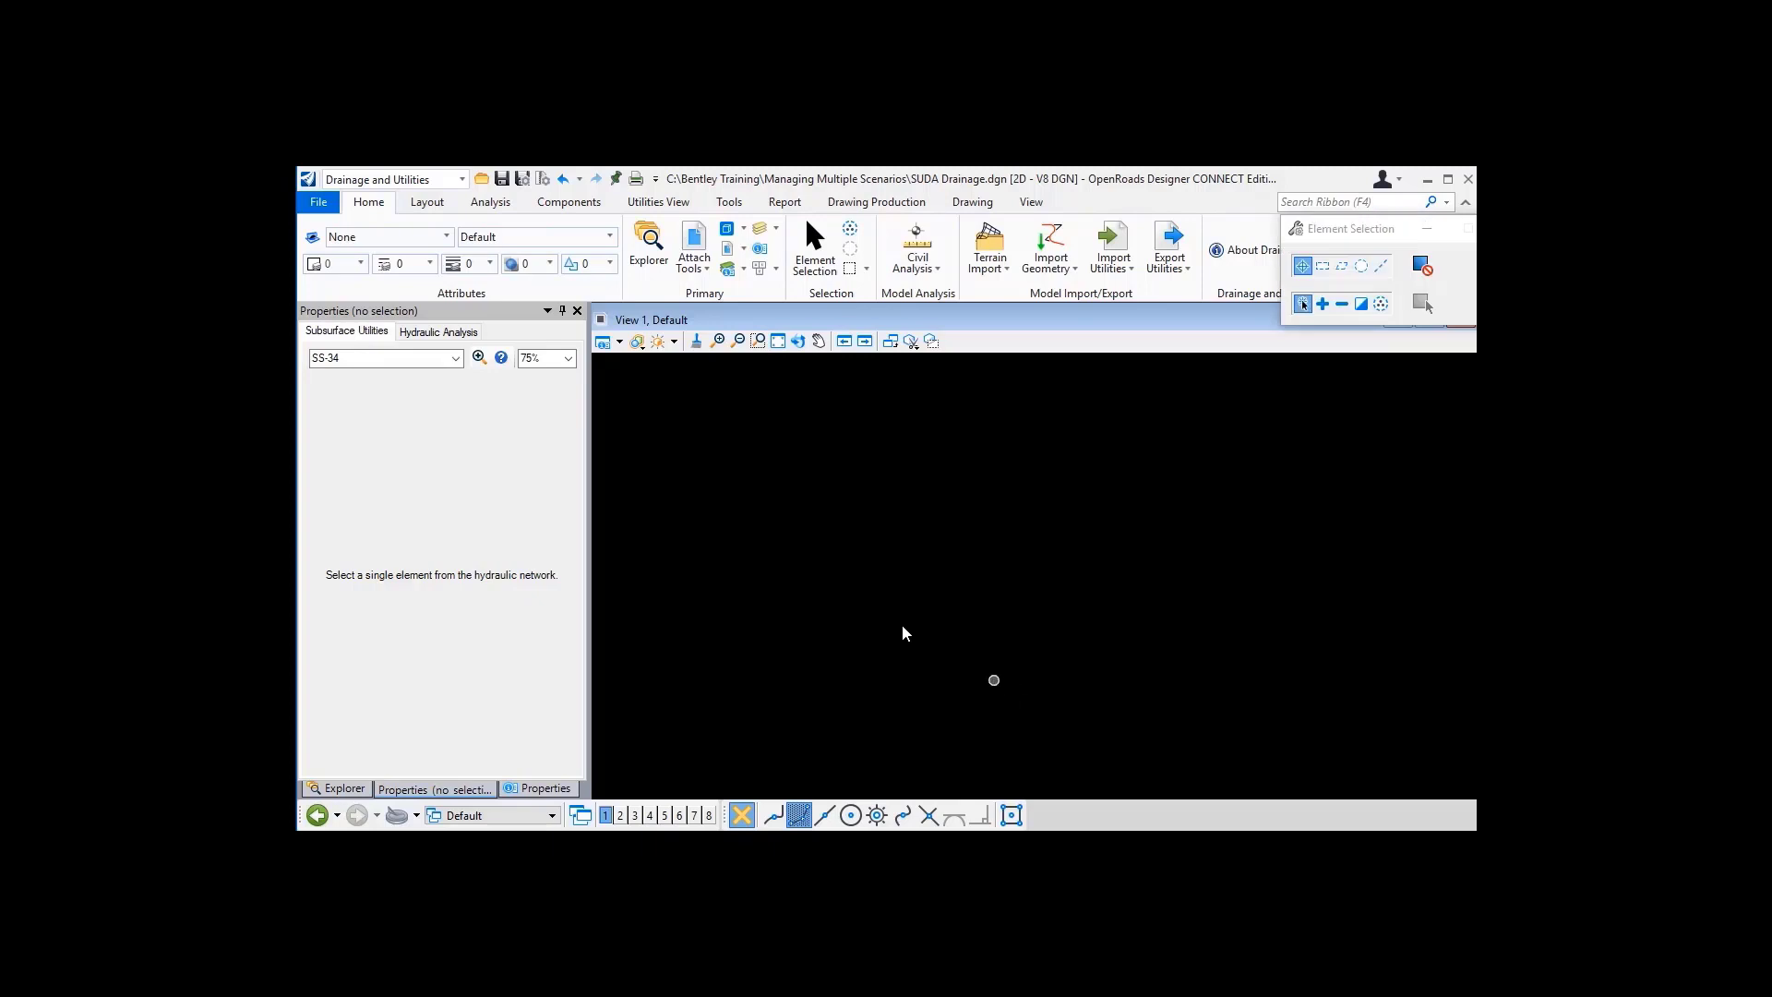
Step: Inspect the imported drainage network, turn off the display of the Default-3D reference, and close References
click(778, 341)
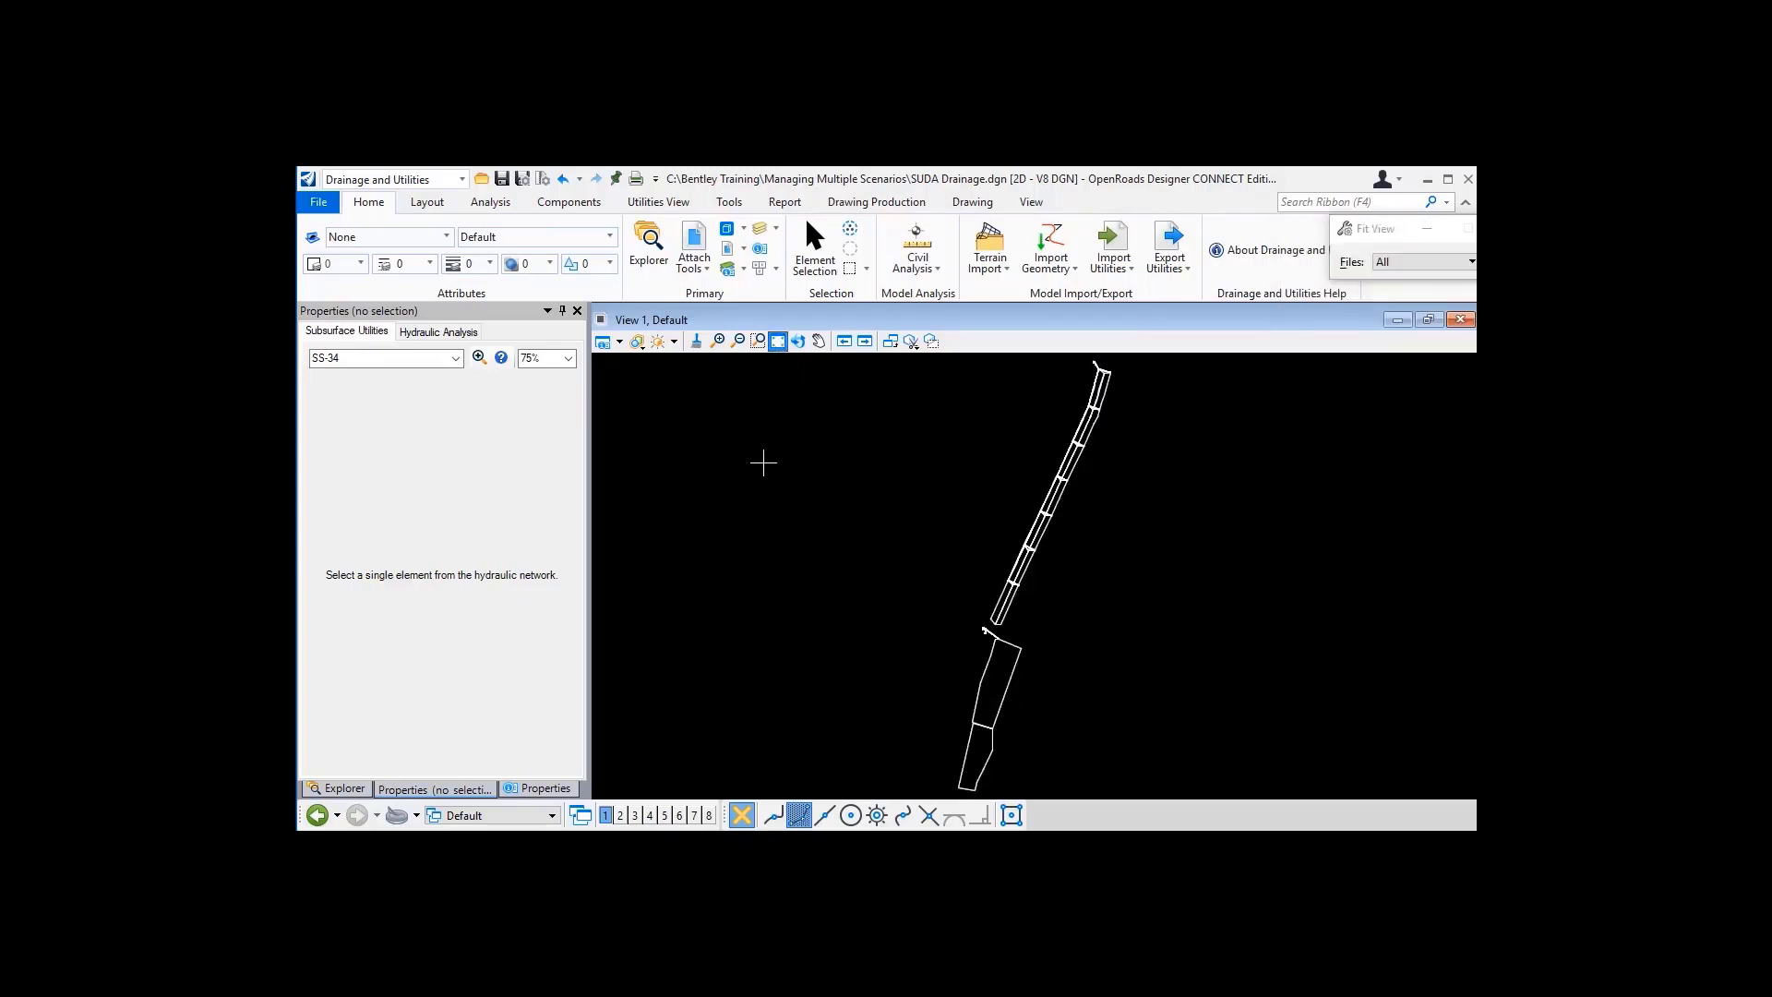
right_click(763, 464)
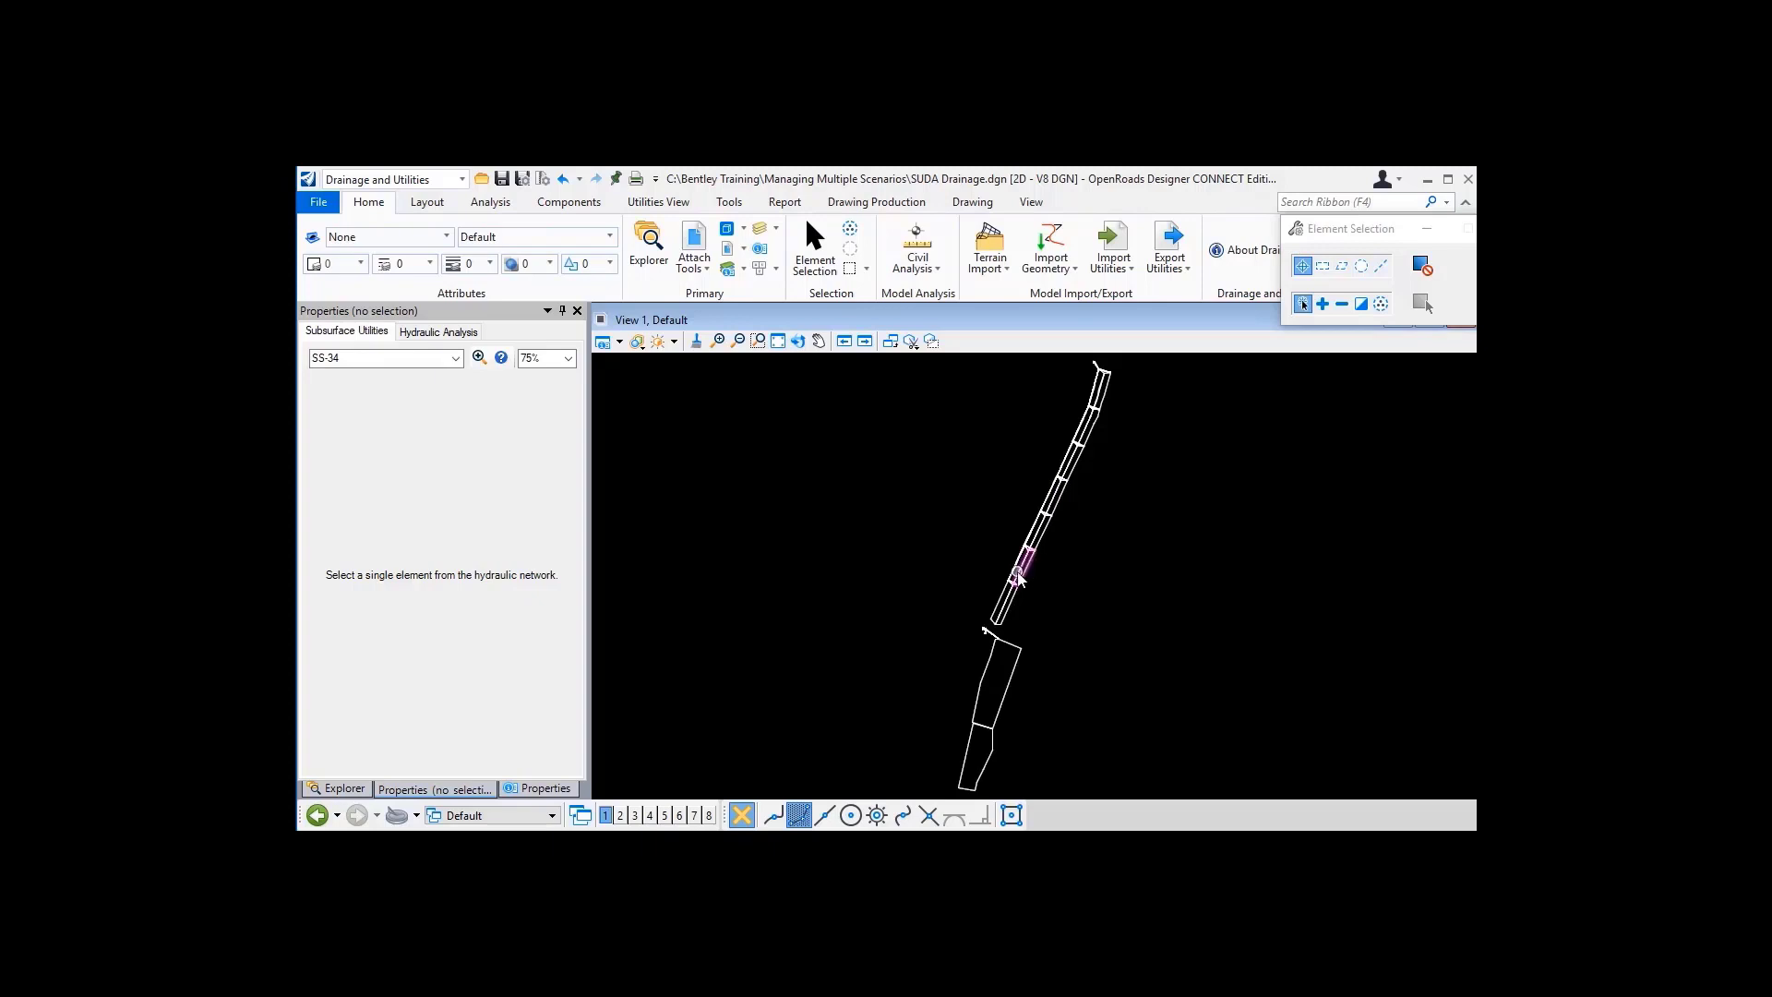
scroll(1014, 577, up, 5)
scroll(973, 640, up, 5)
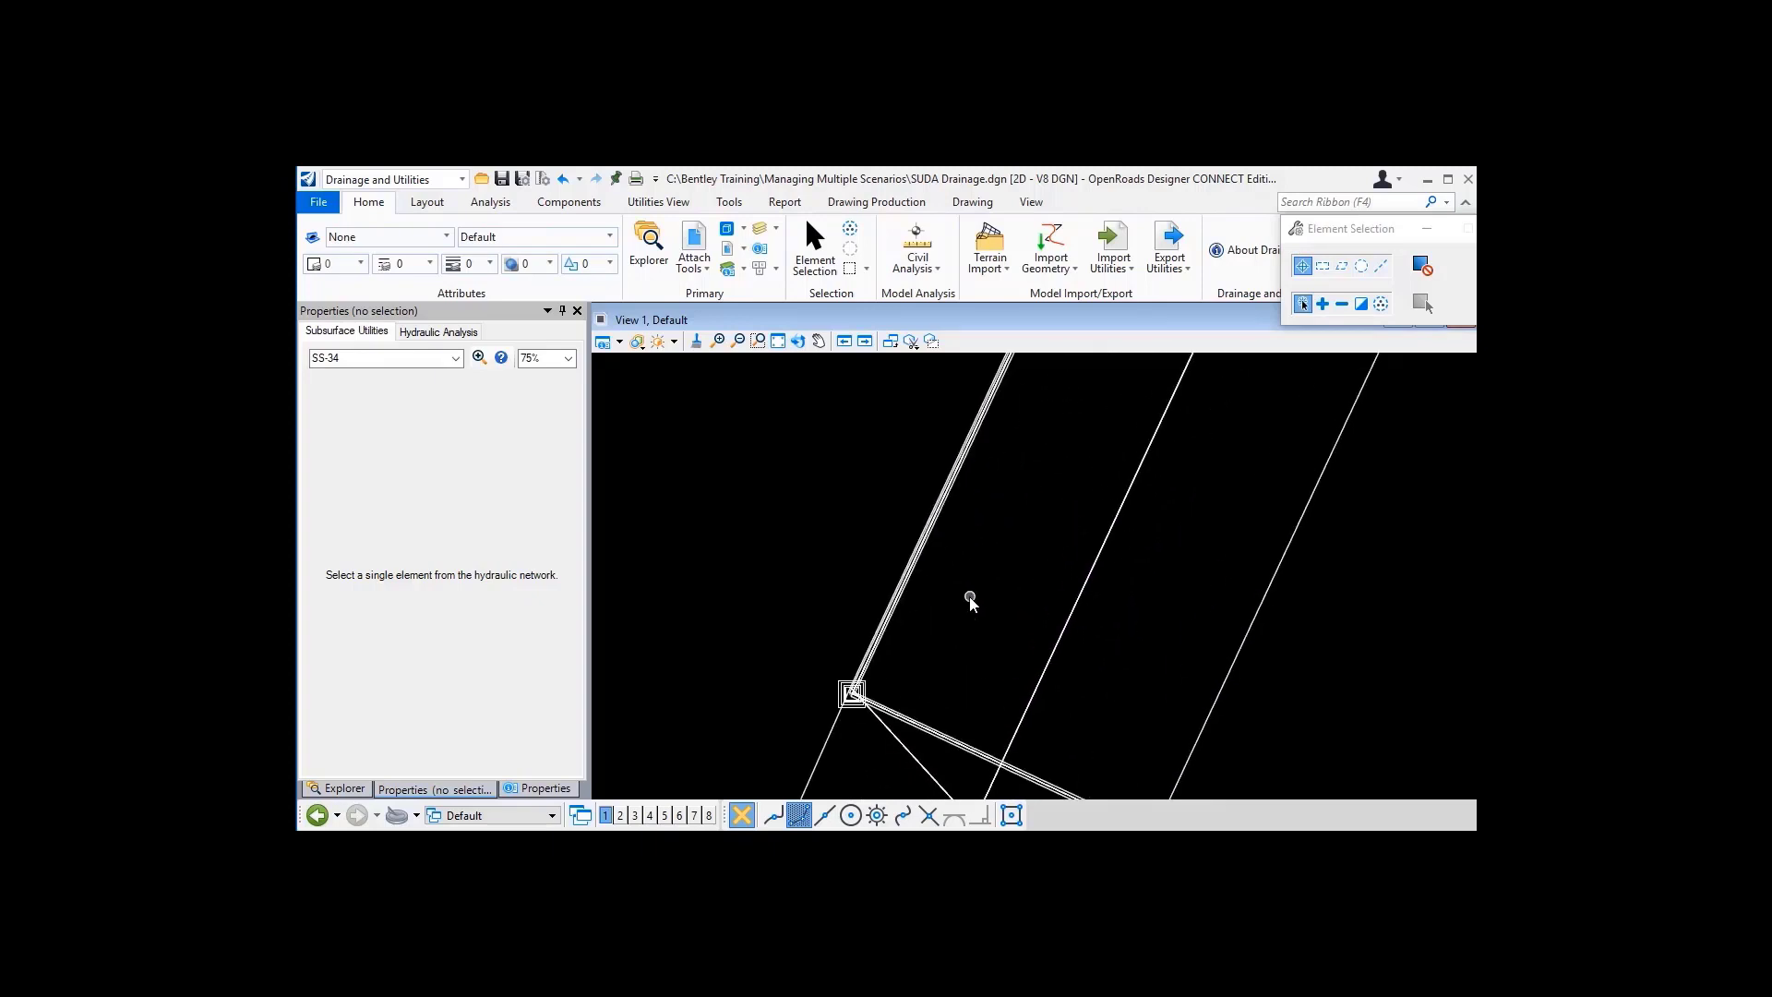
scroll(969, 593, down, 3)
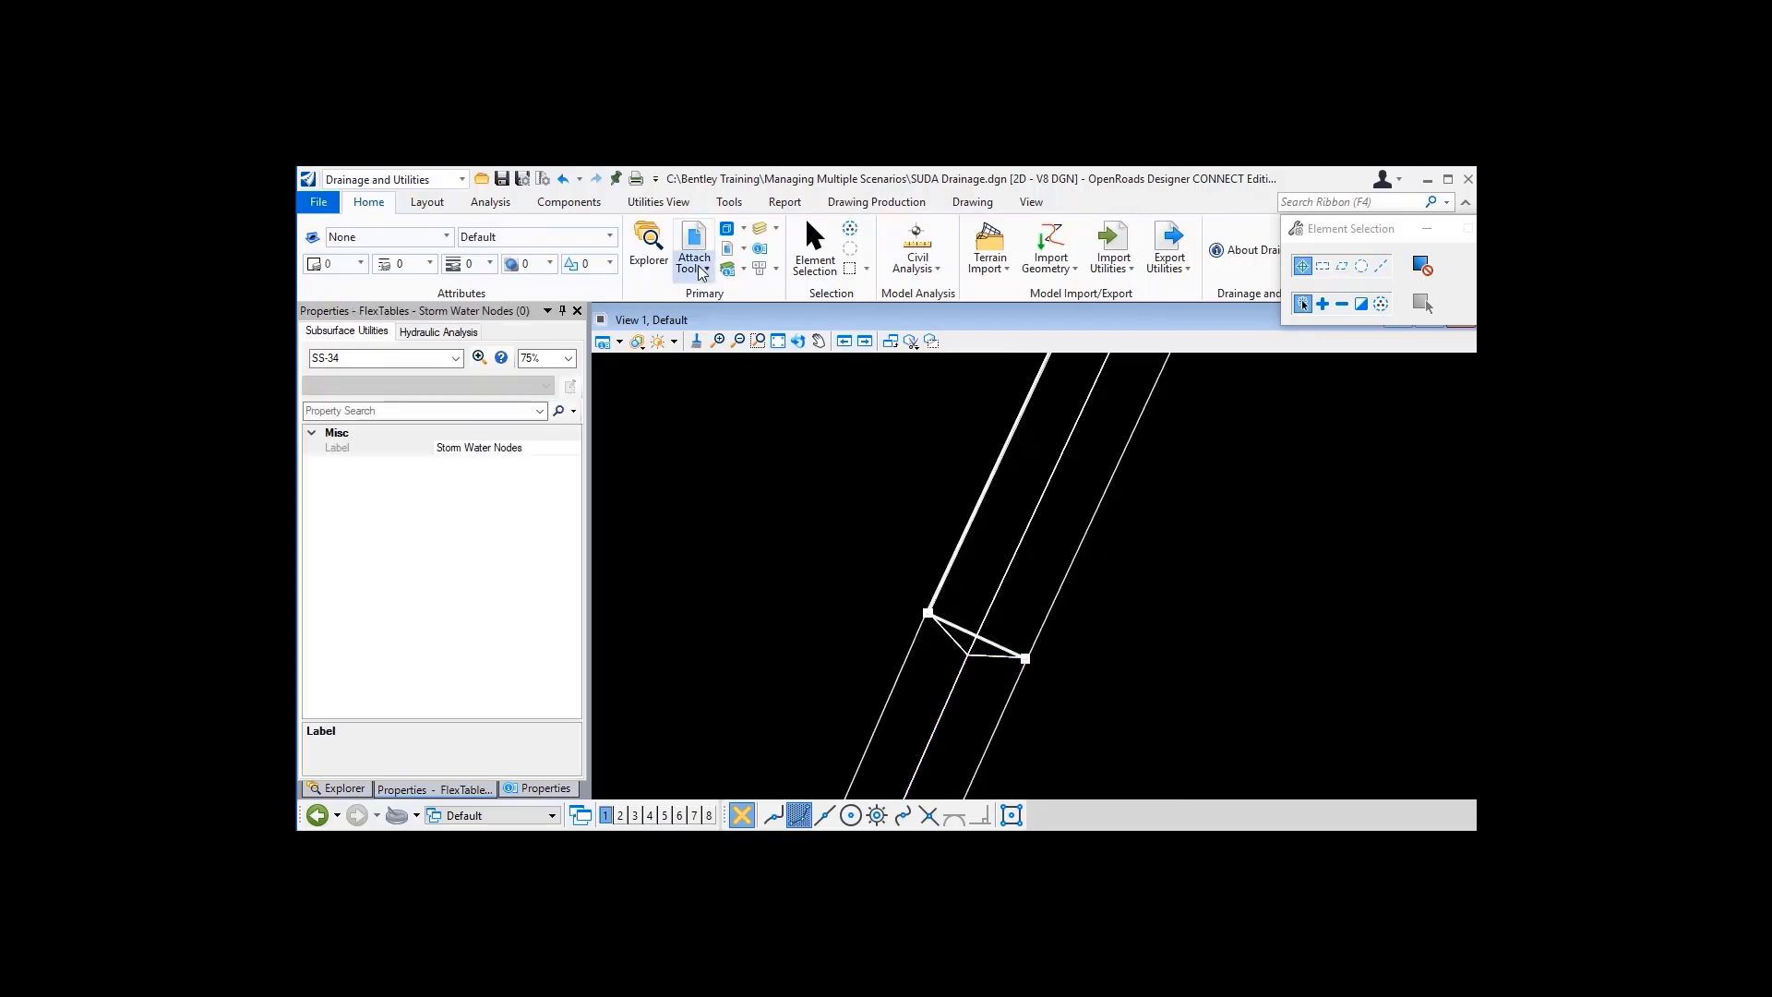
click(694, 242)
click(683, 609)
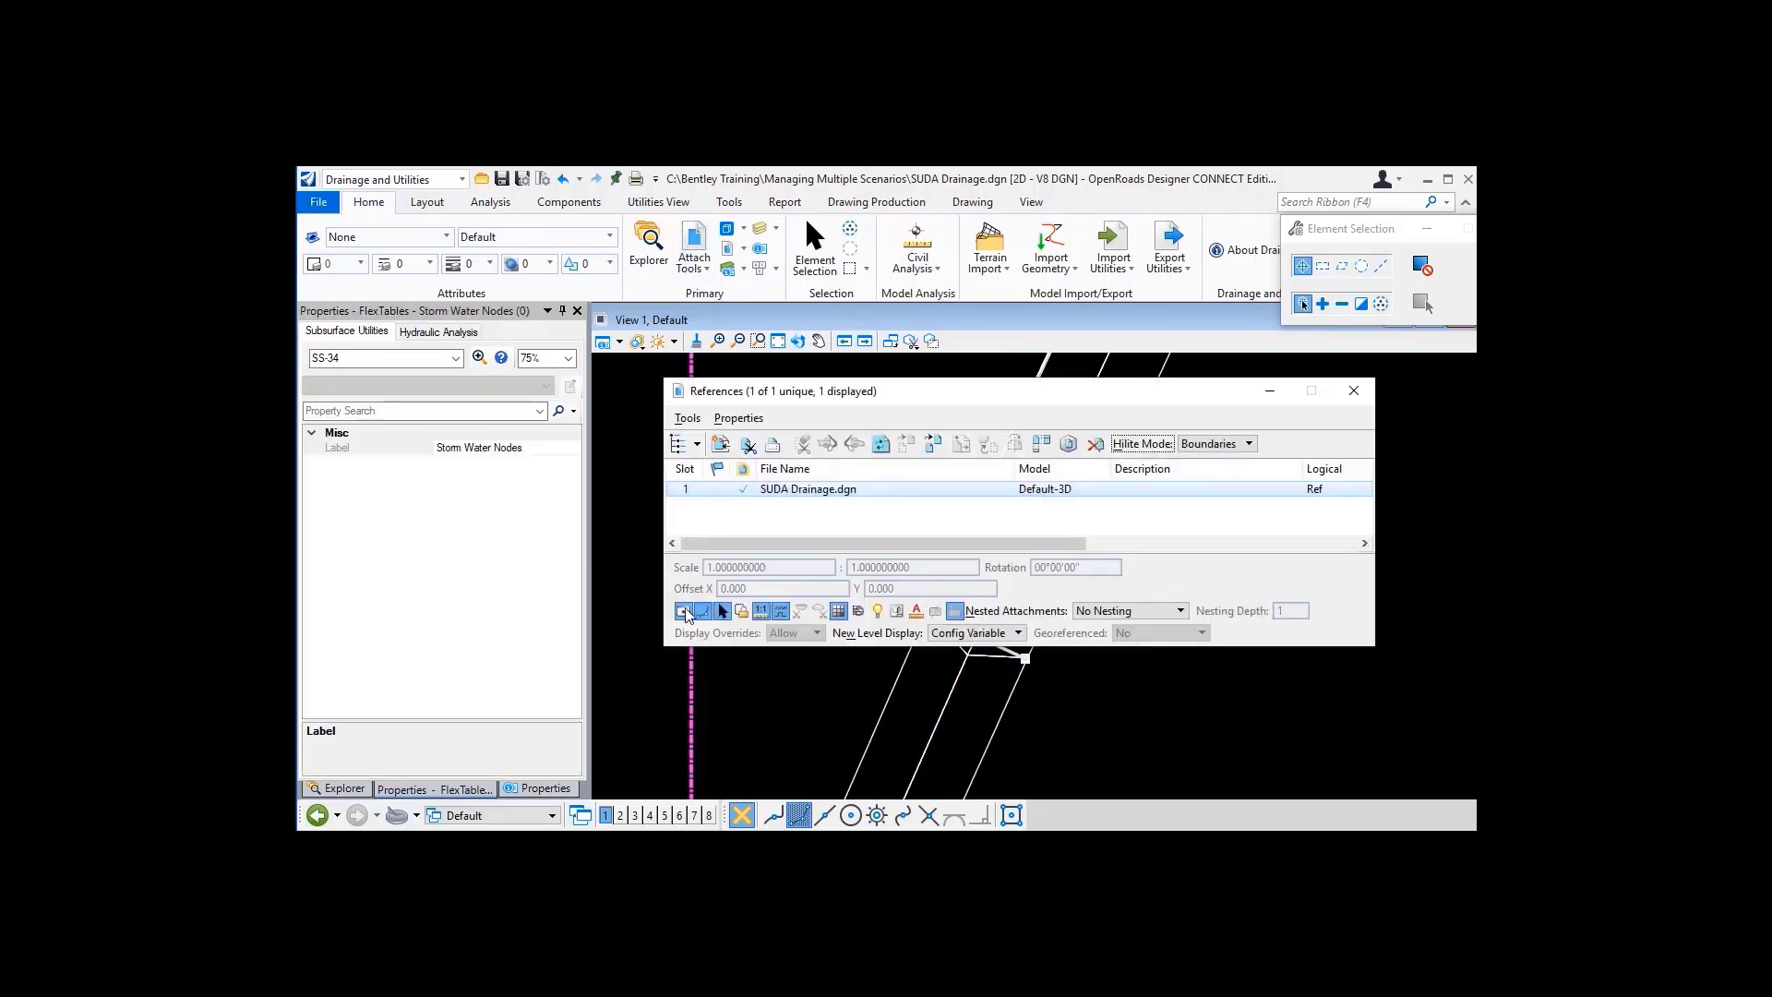
click(1355, 395)
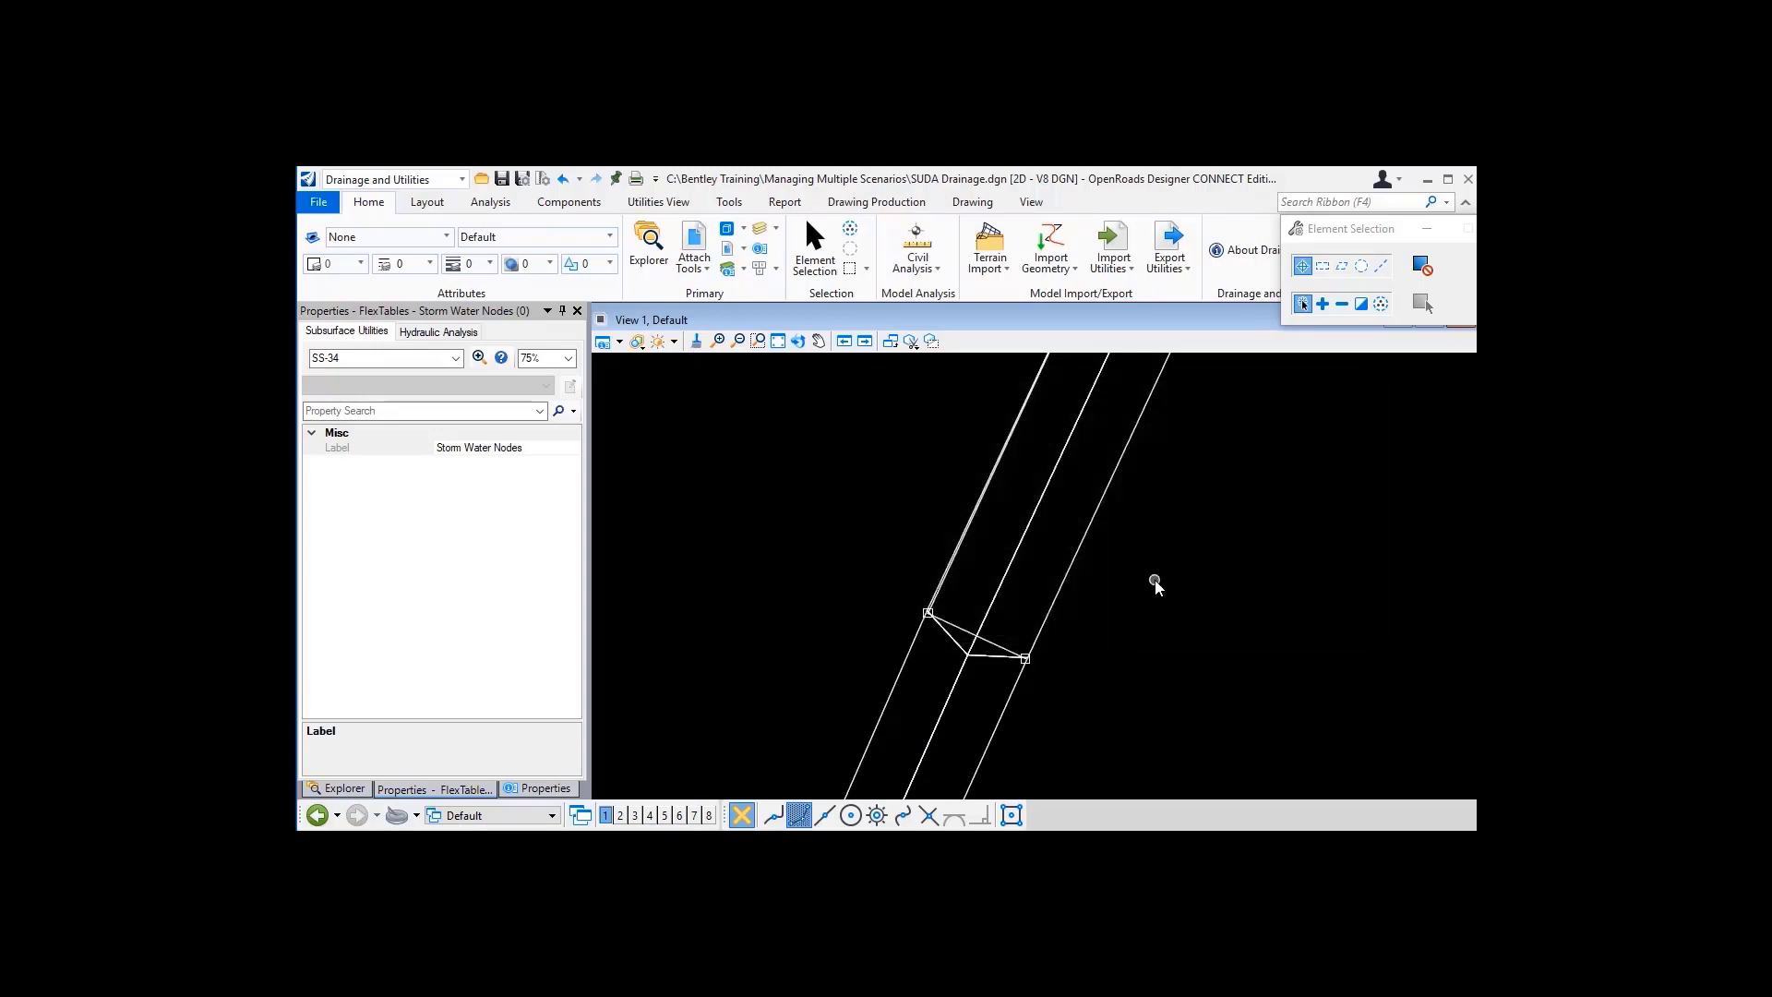
Step: Open the Storm Water Nodes FlexTable and fill its Node Rotation column with the Rotation values copied from the PowerCivil table
click(658, 202)
click(629, 247)
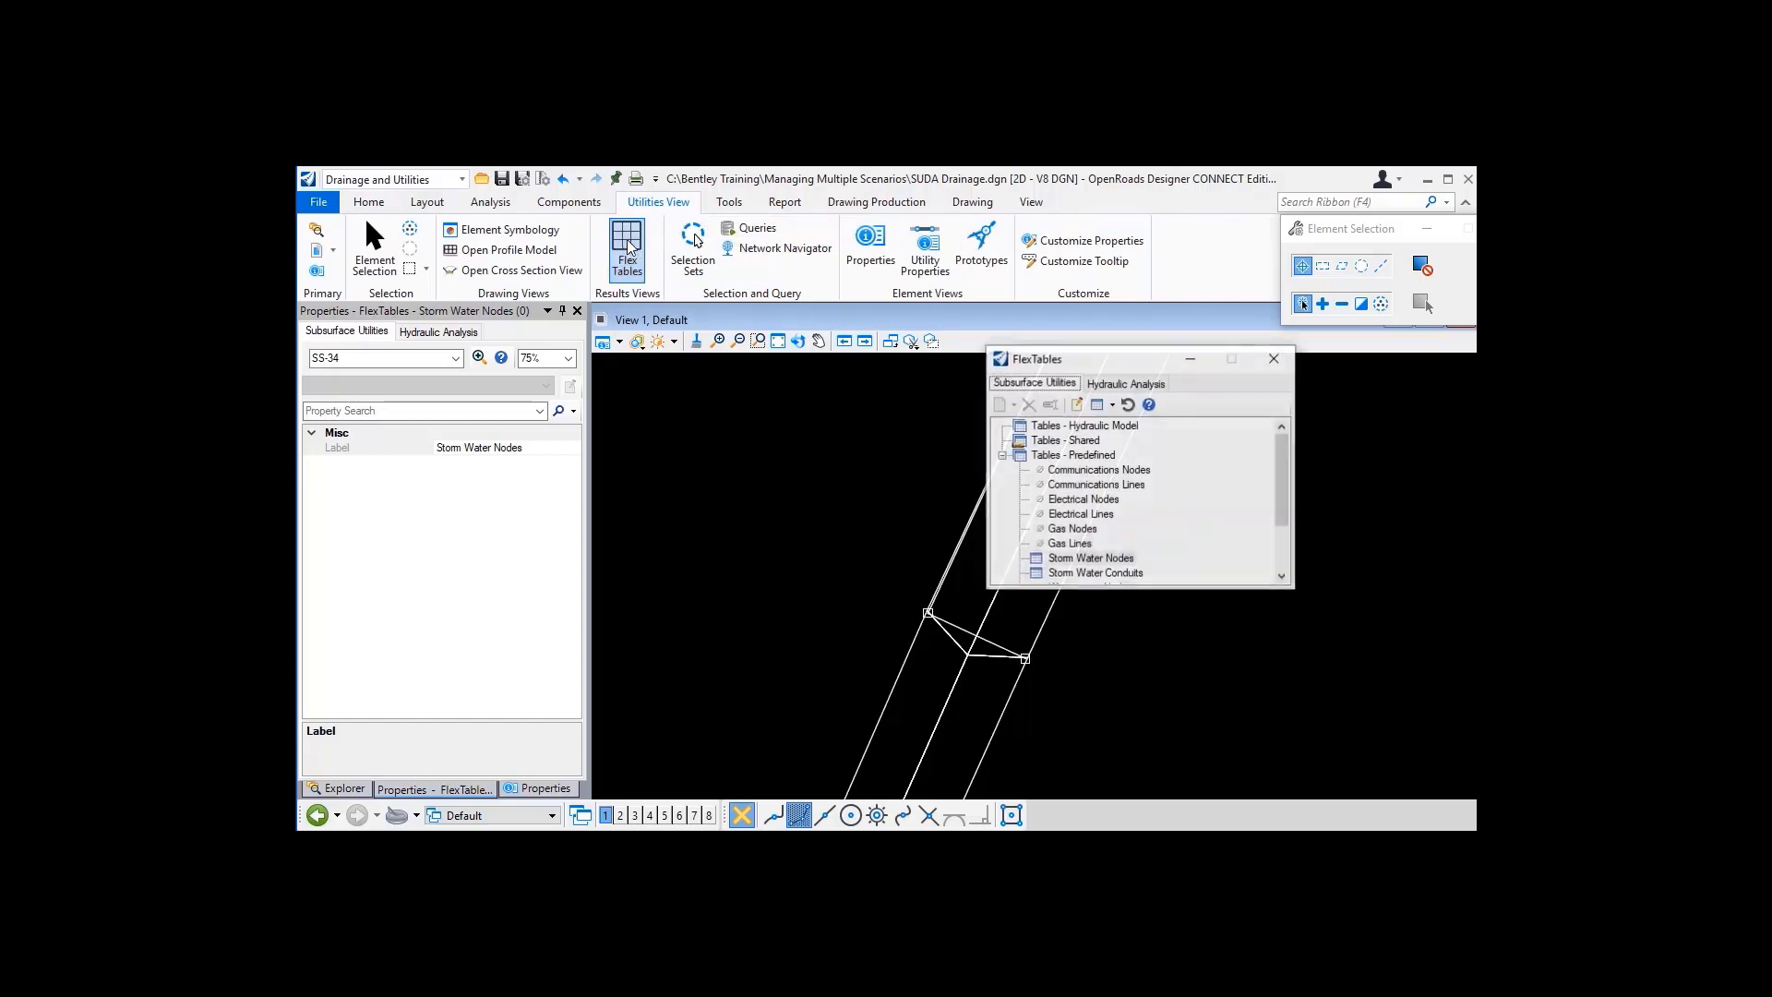
double_click(1087, 560)
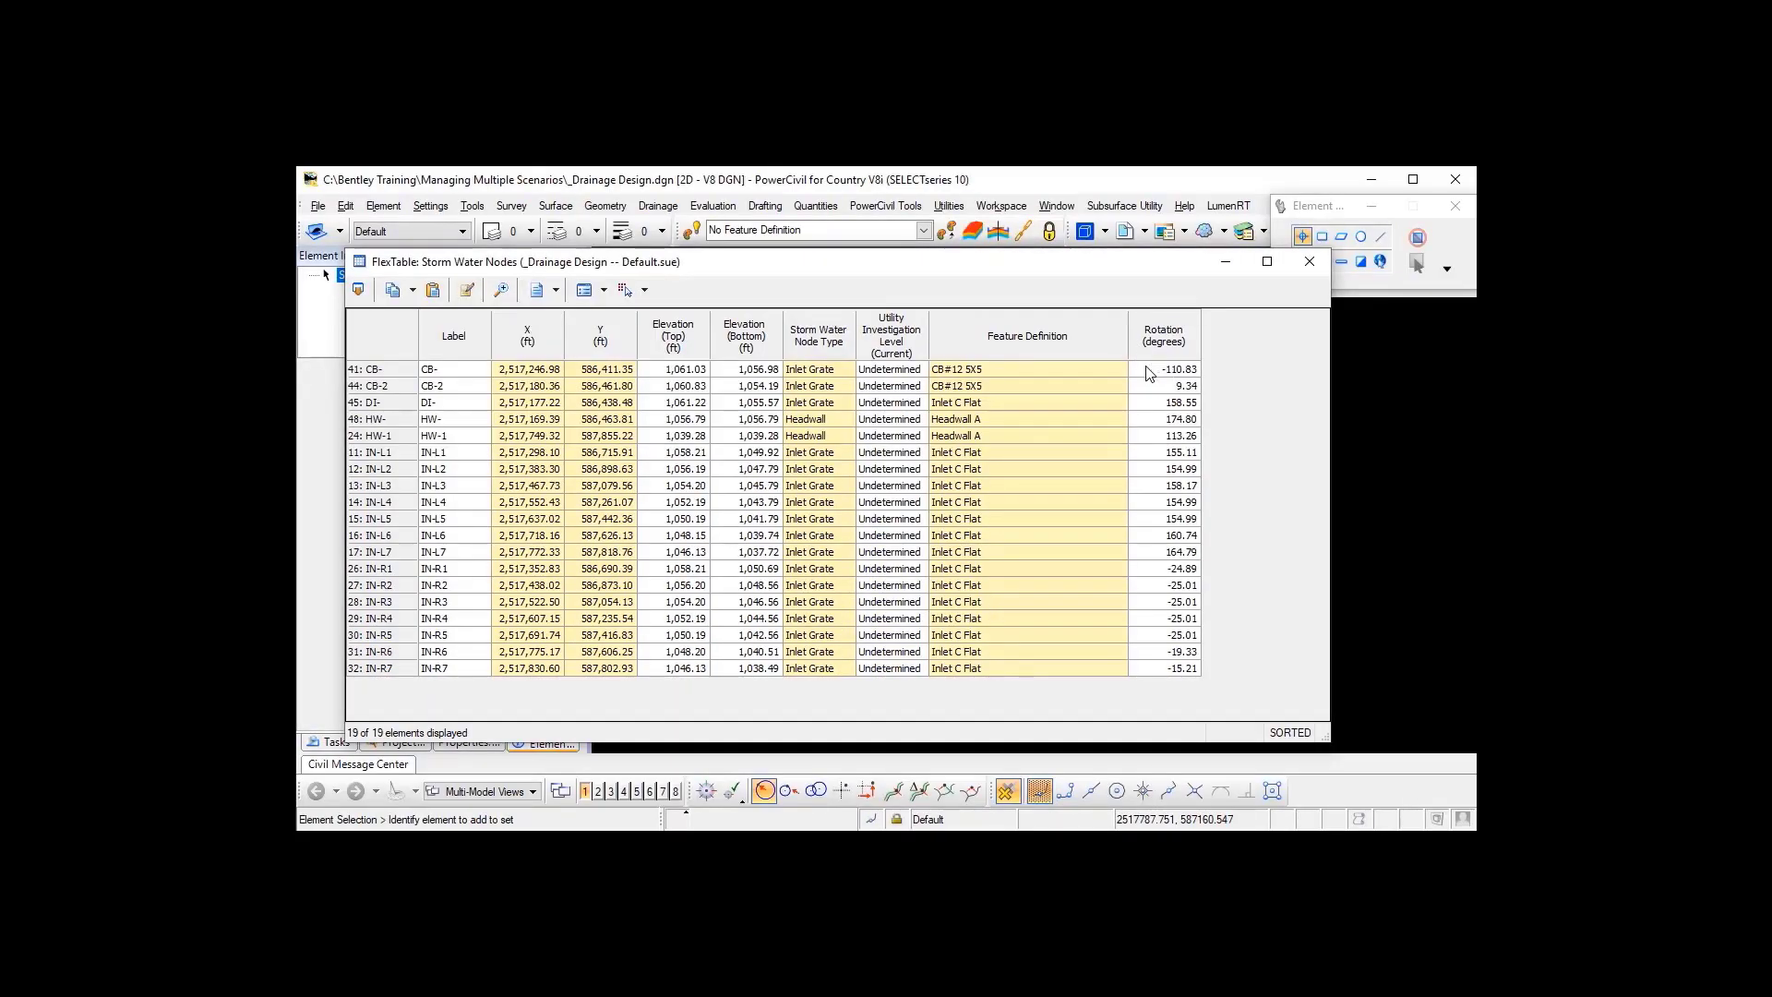
drag(1149, 371, 1161, 675)
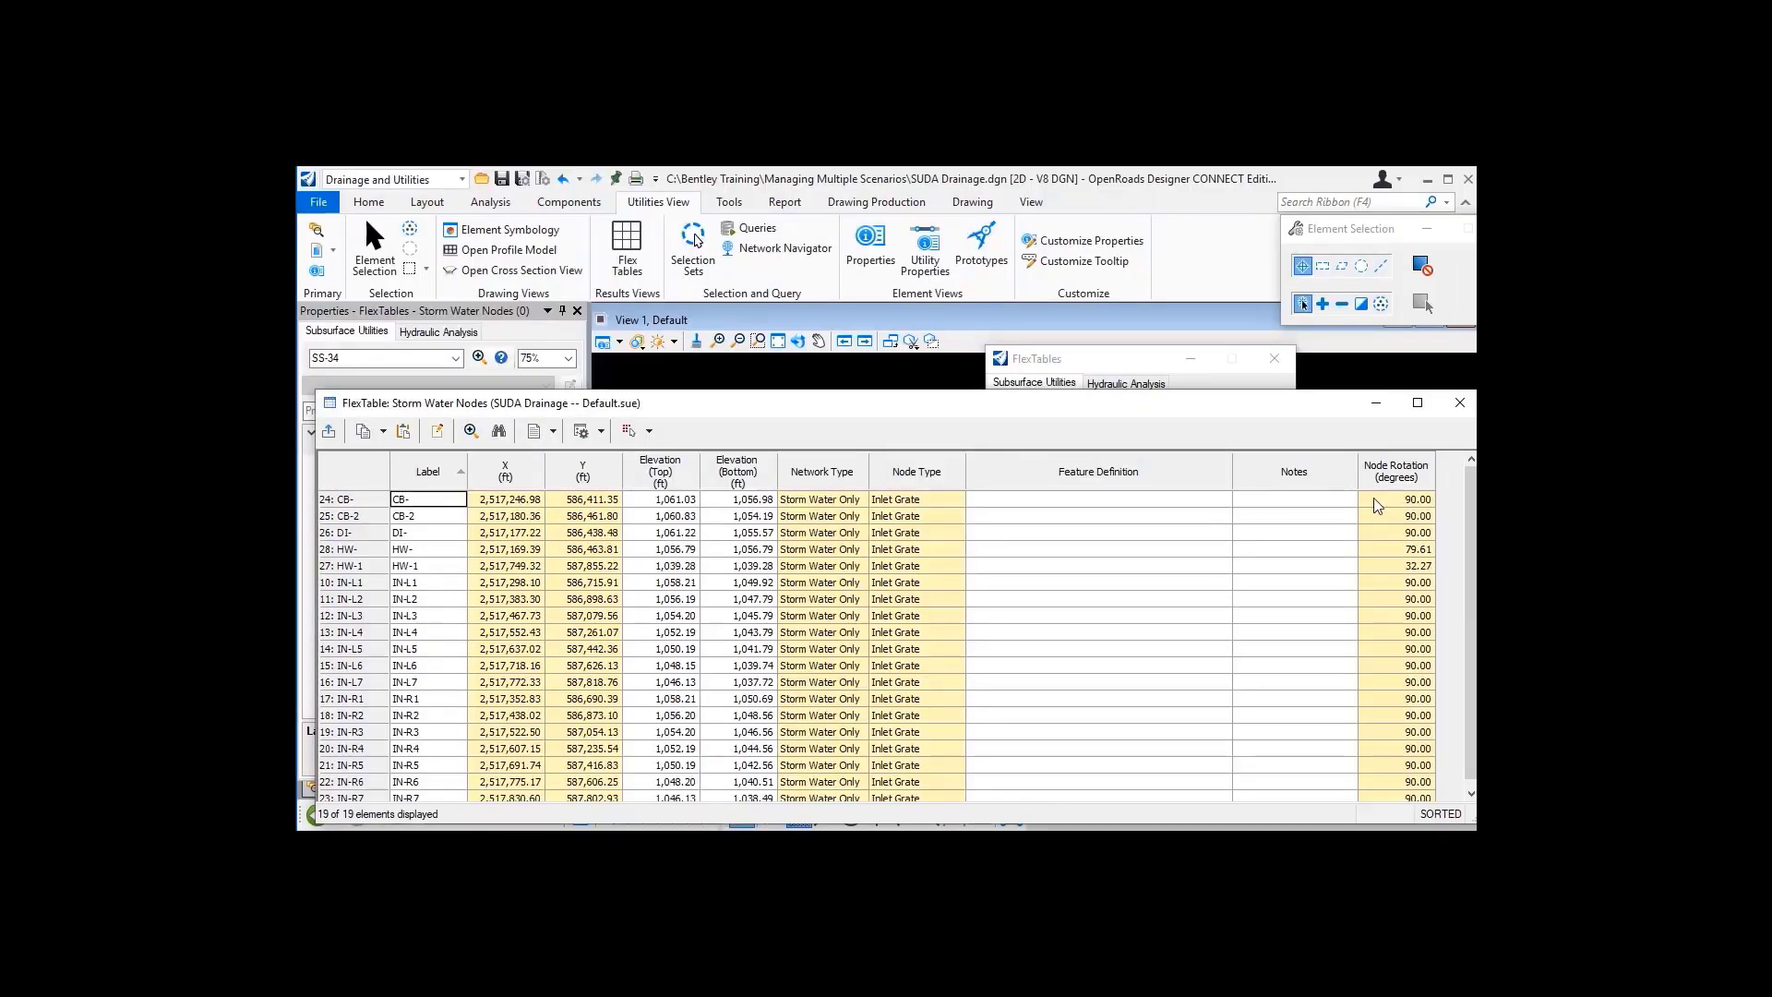
click(1385, 499)
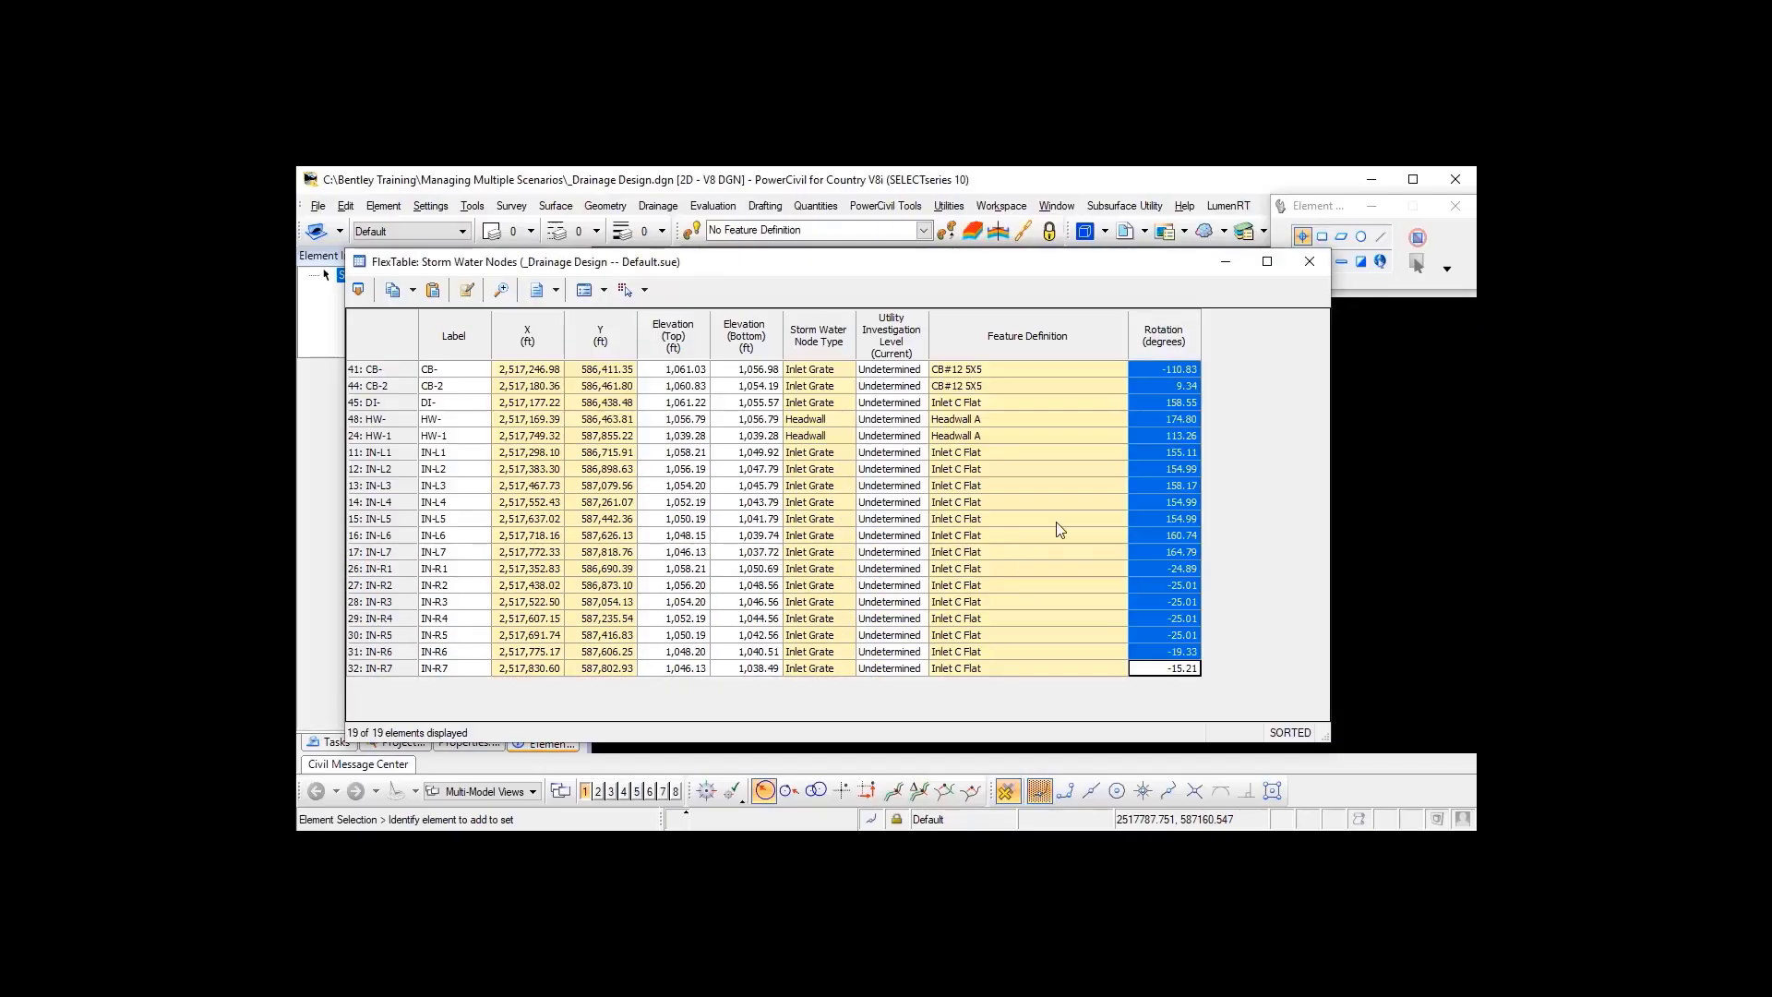
Step: Copy the Feature Definition values from the PowerCivil node table and paste them into the Notes column in OpenRoads Designer
drag(1015, 377, 999, 672)
key(ctrl+c)
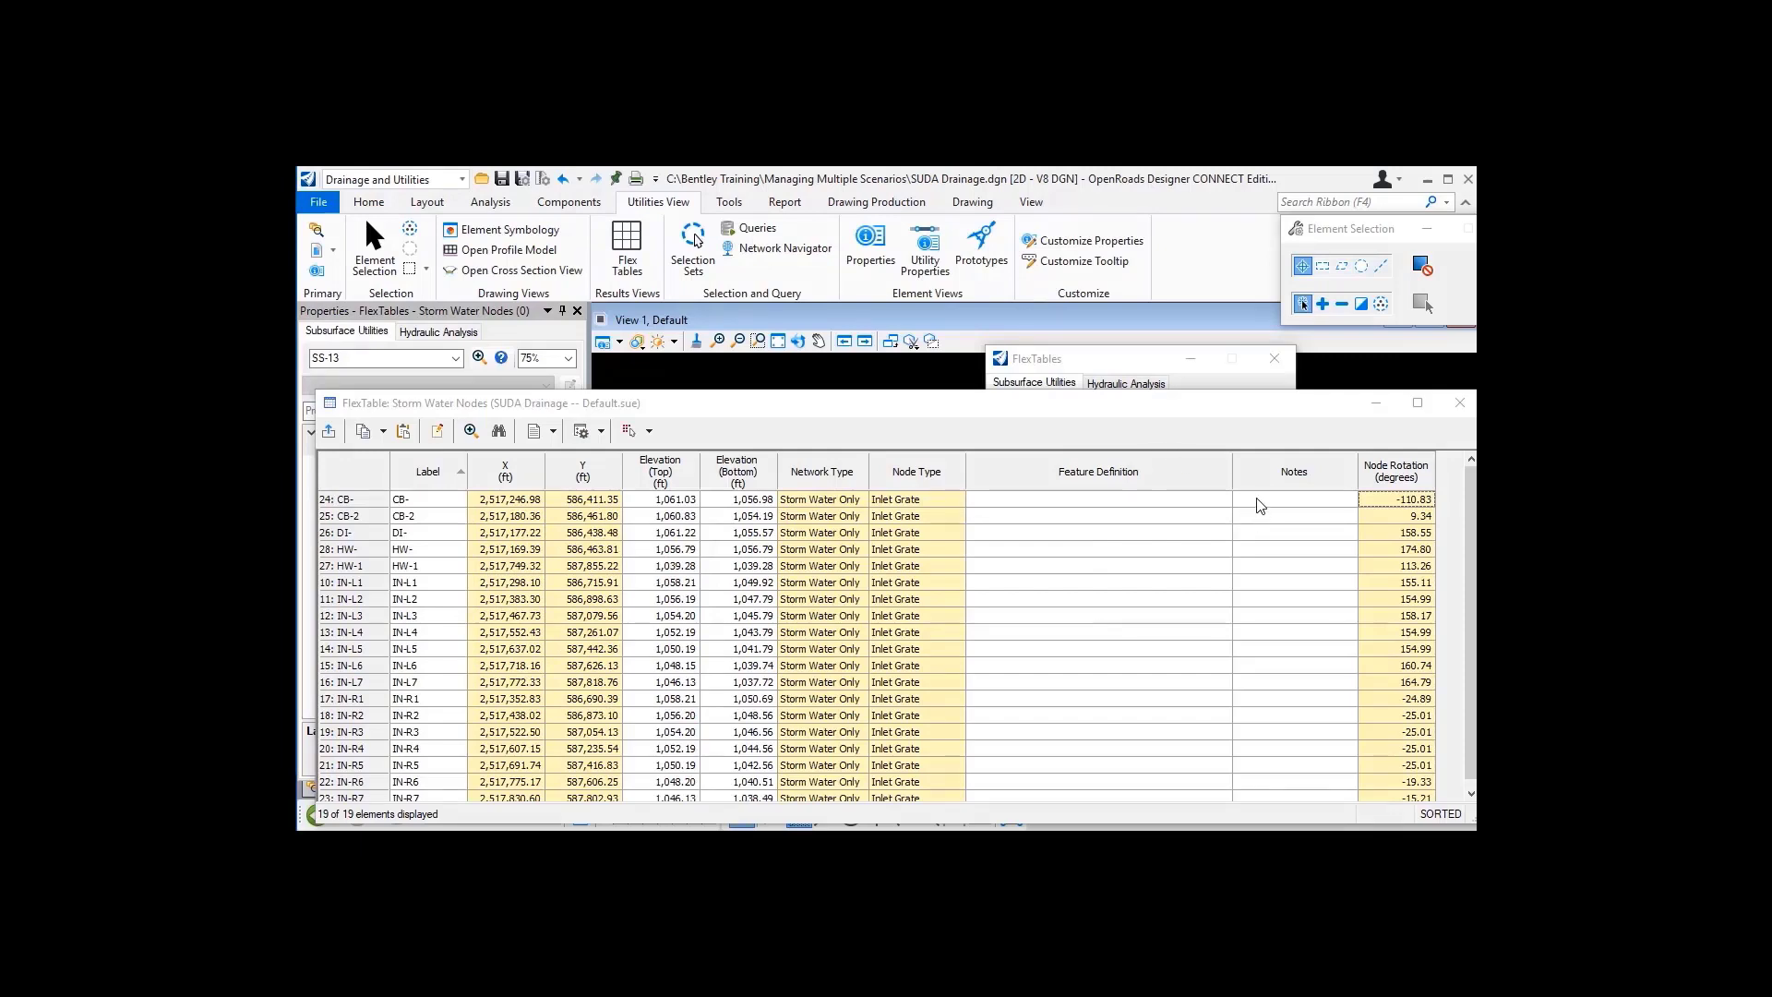
click(1241, 503)
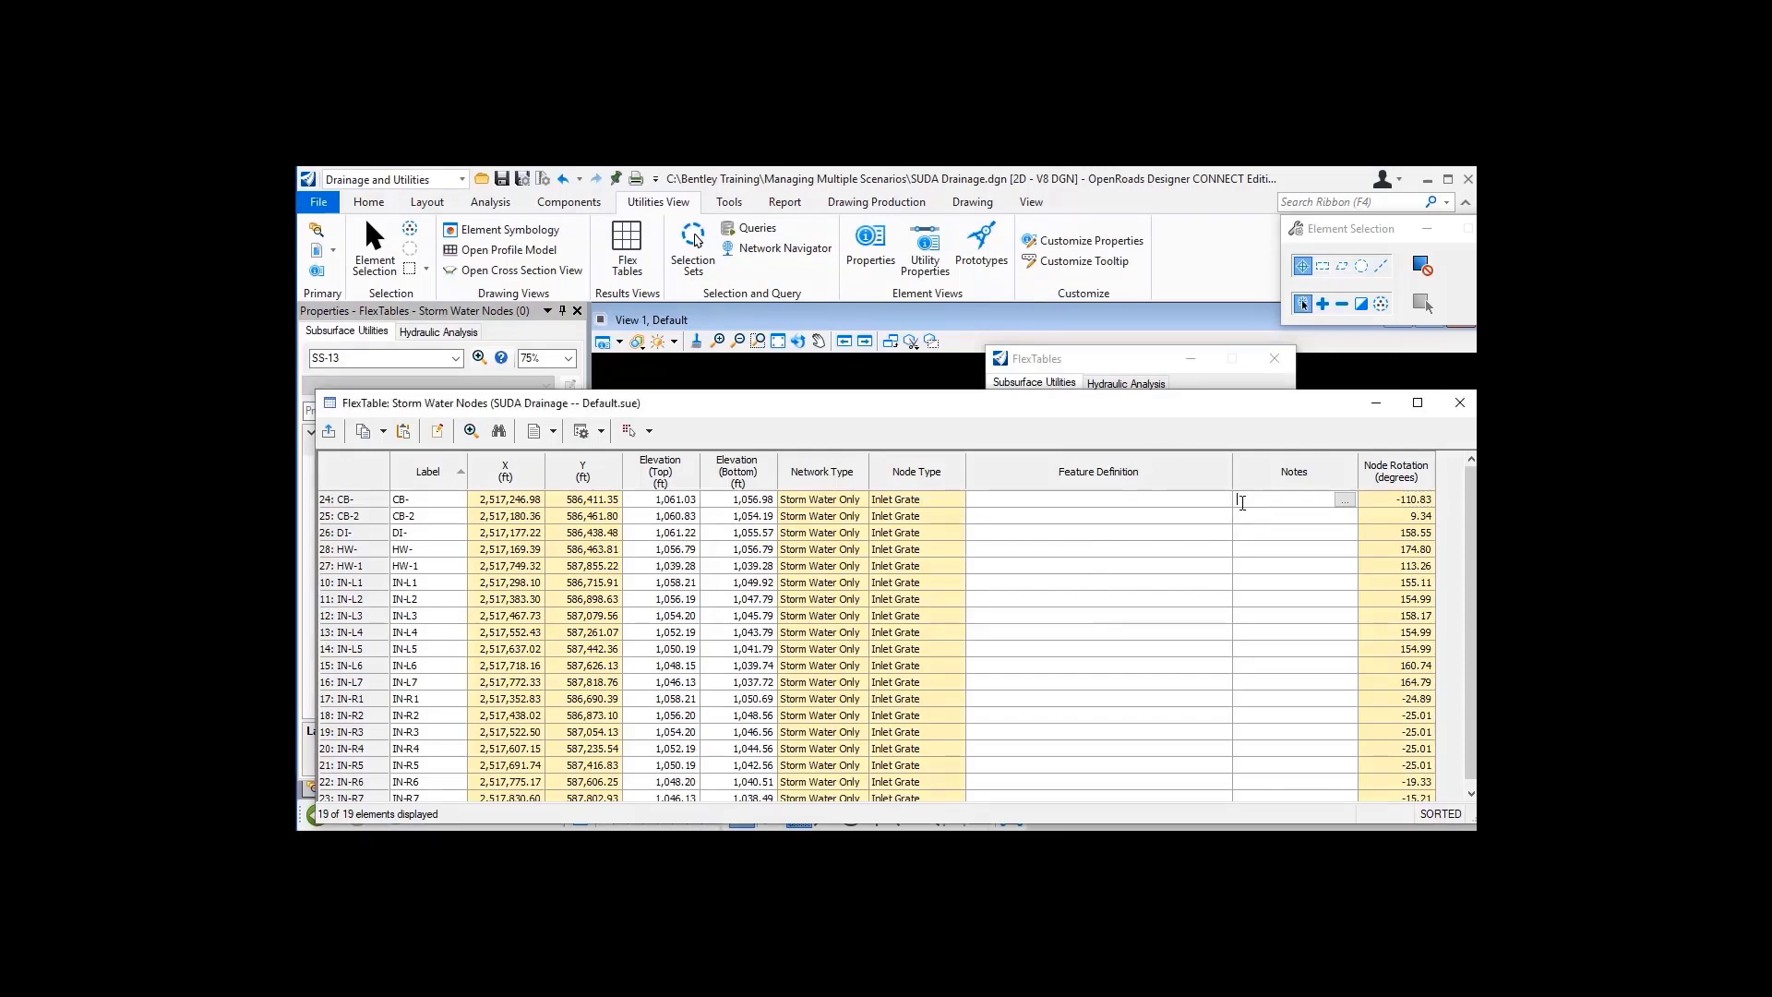
click(1199, 500)
key(Tab)
key(ctrl+v)
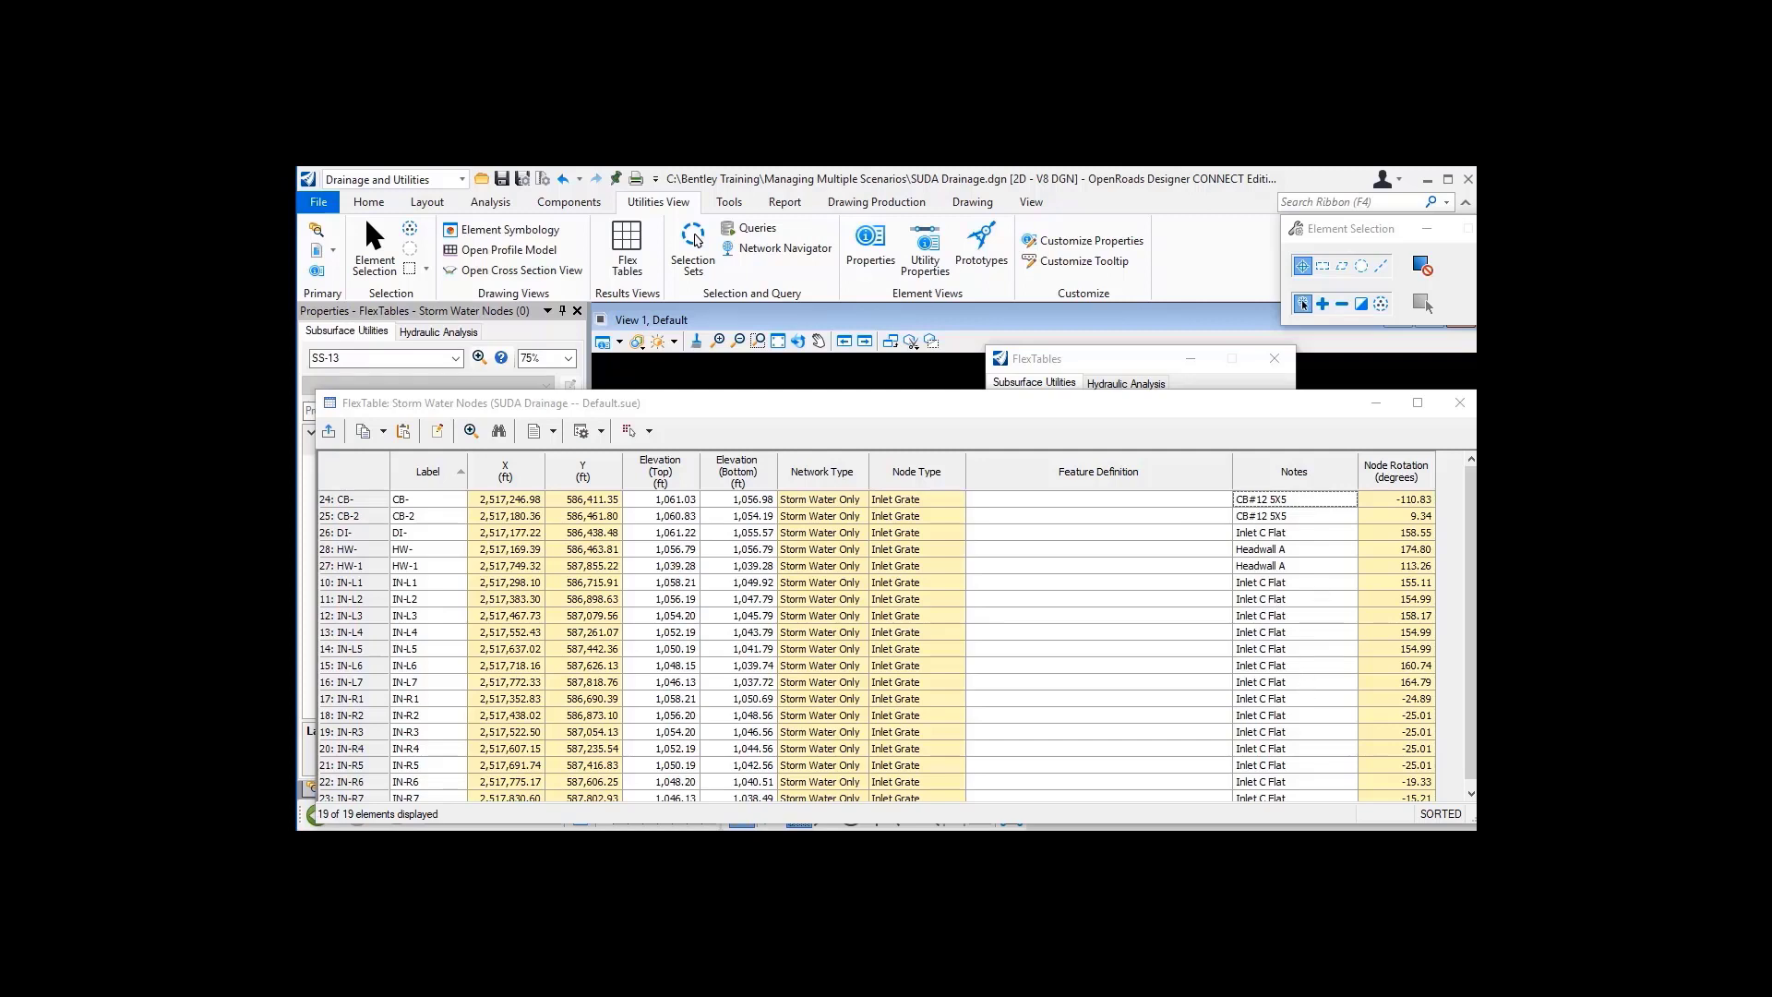
Step: Filter the Storm Water Nodes FlexTable with a query for nodes whose Notes equal Inlet C Flat
right_click(1246, 477)
mouse_move(1281, 527)
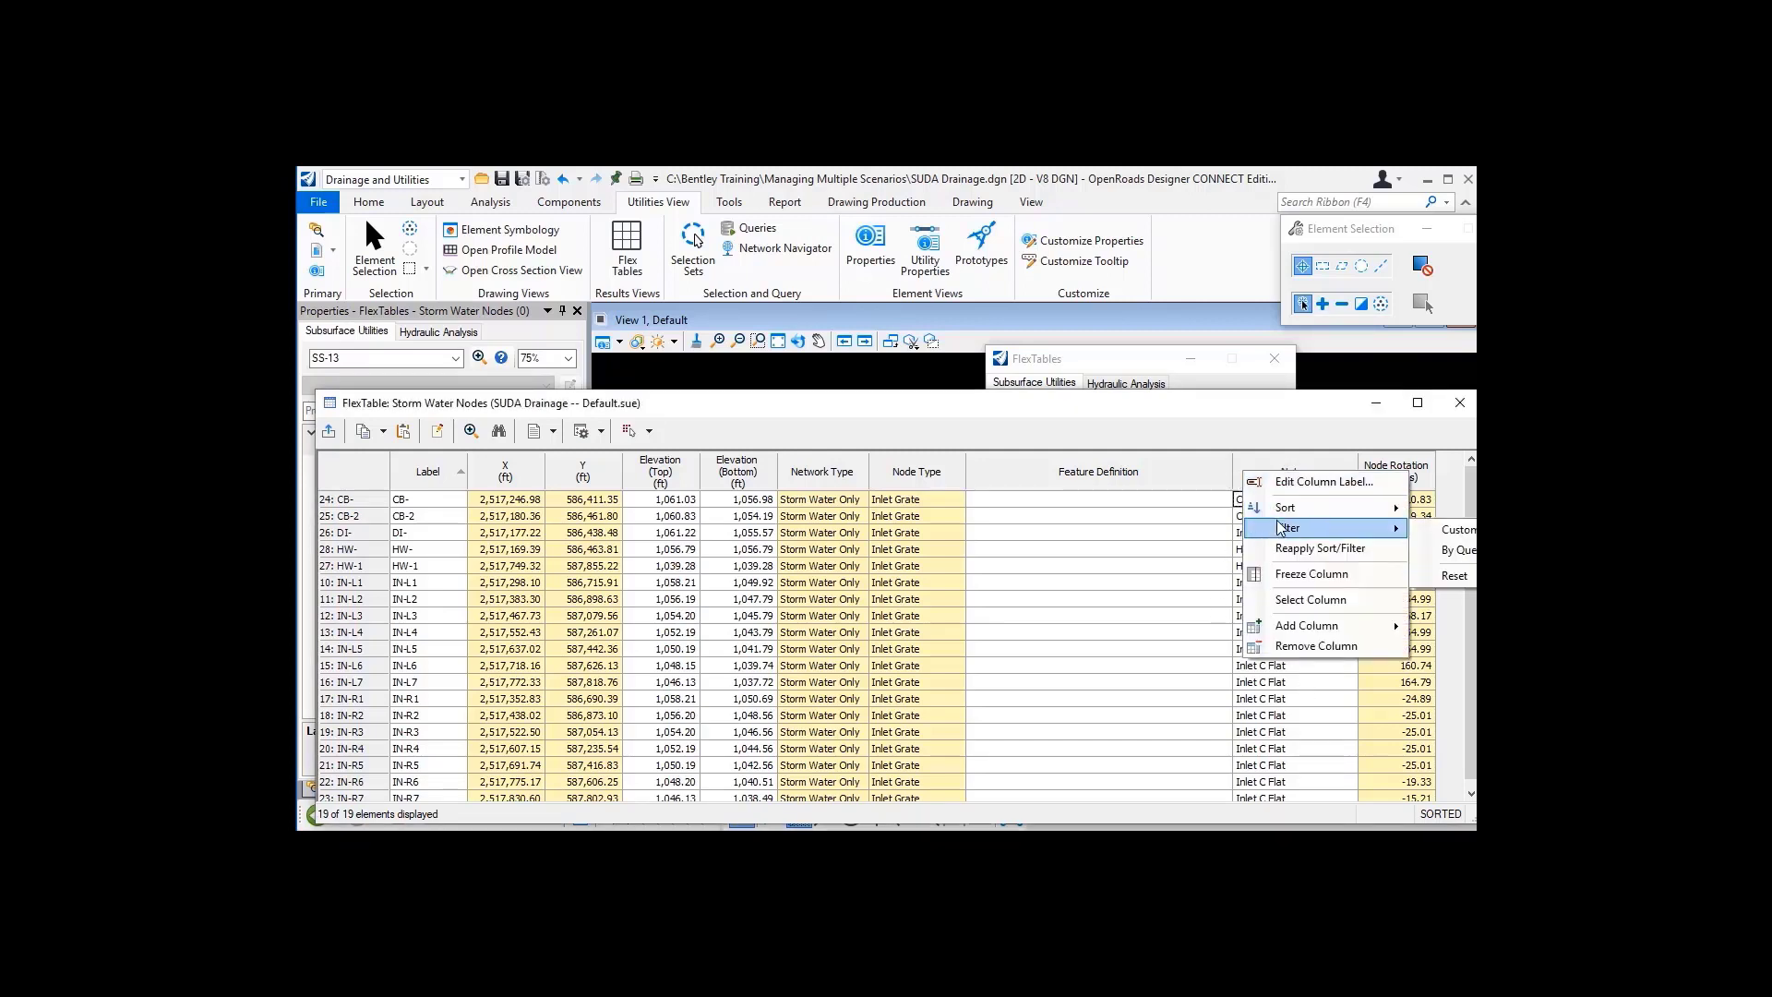
click(1457, 551)
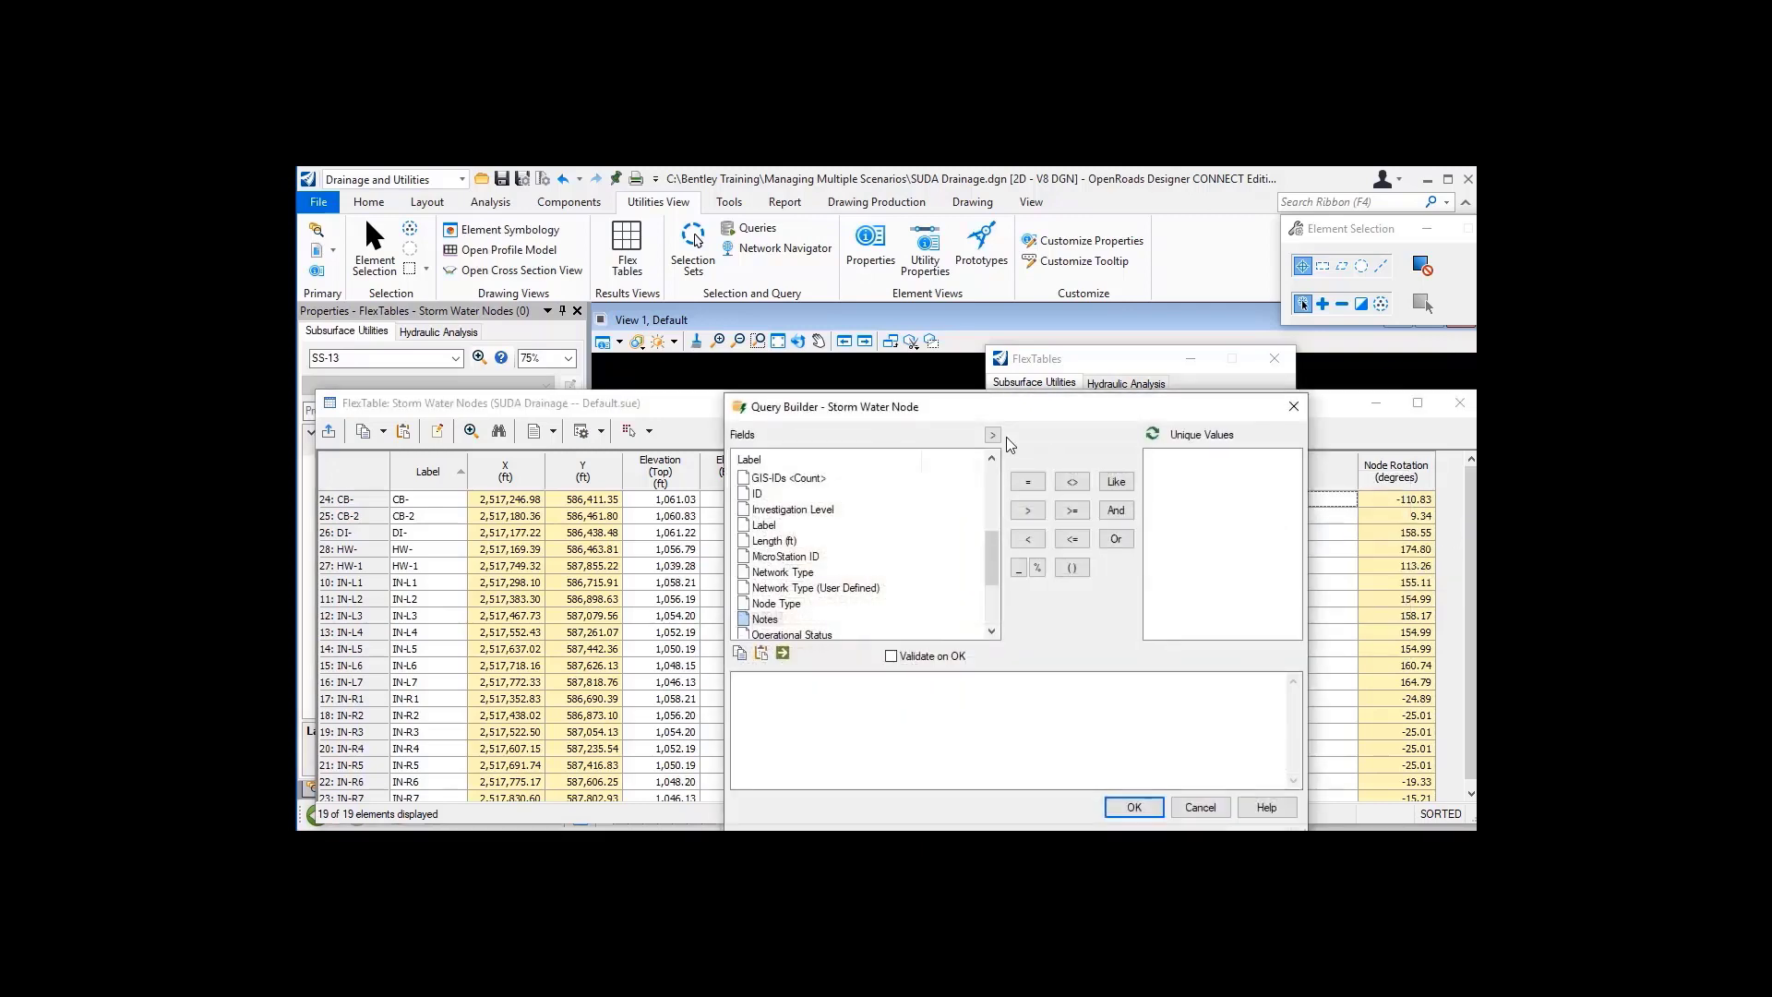
drag(1000, 412, 871, 350)
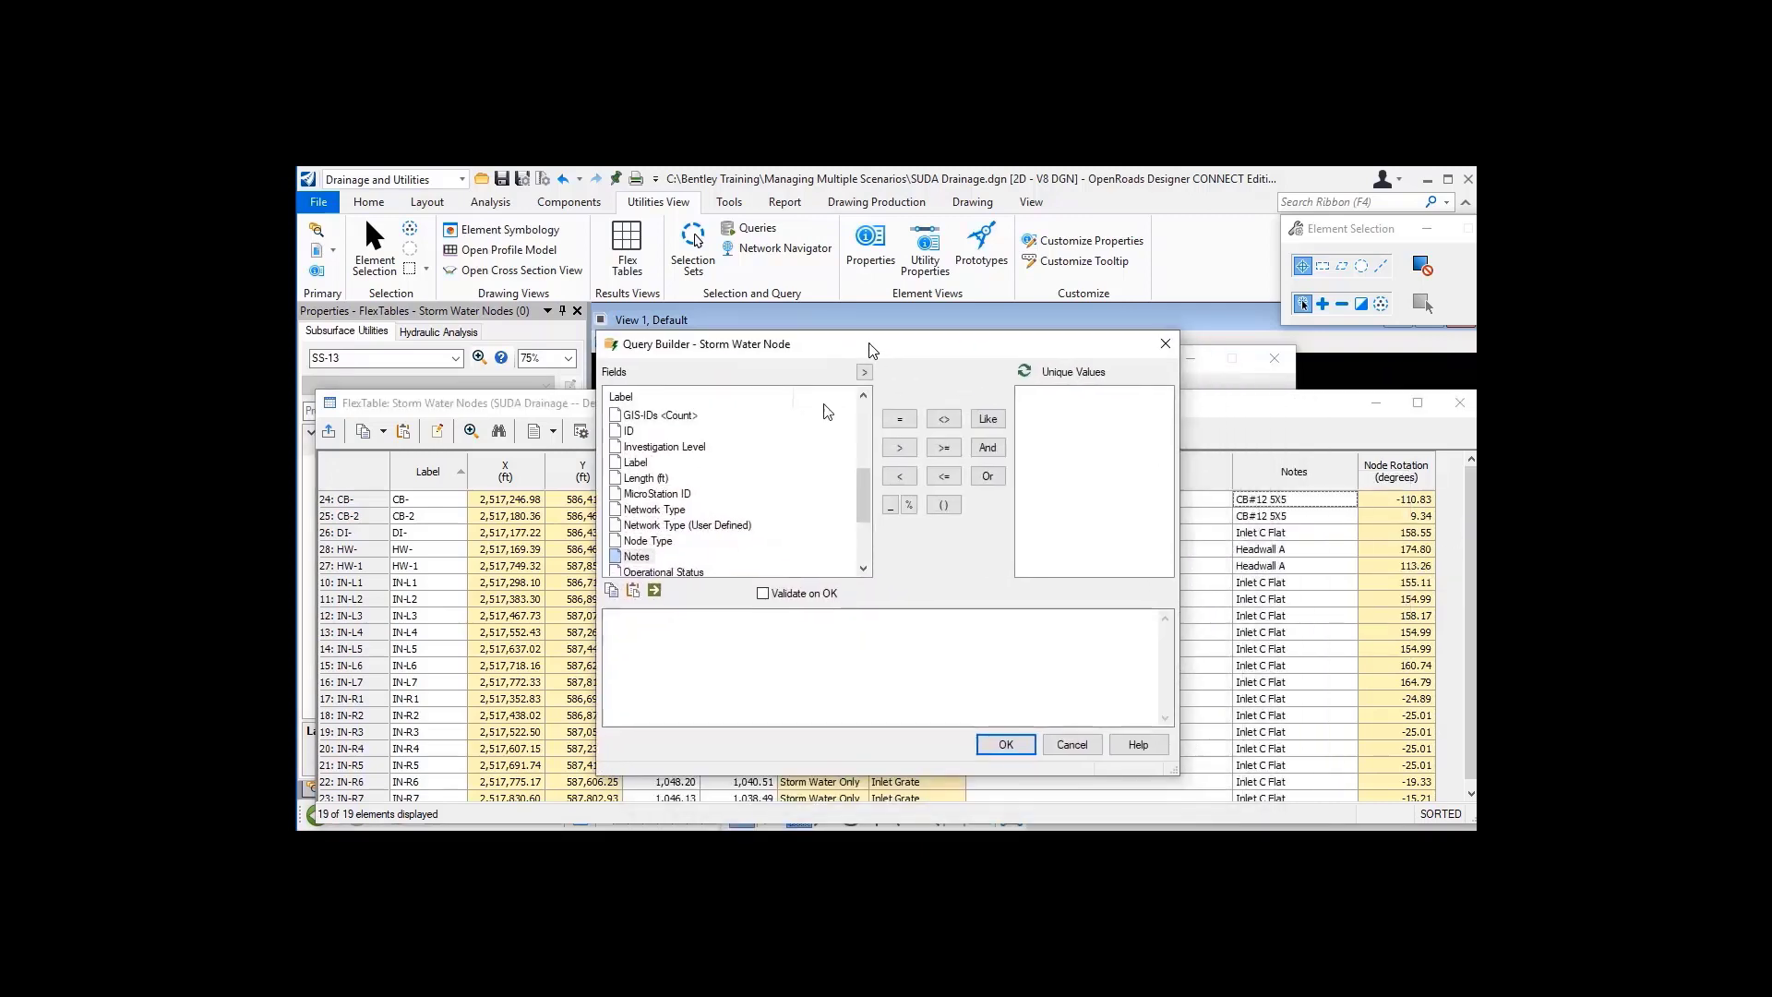
double_click(637, 557)
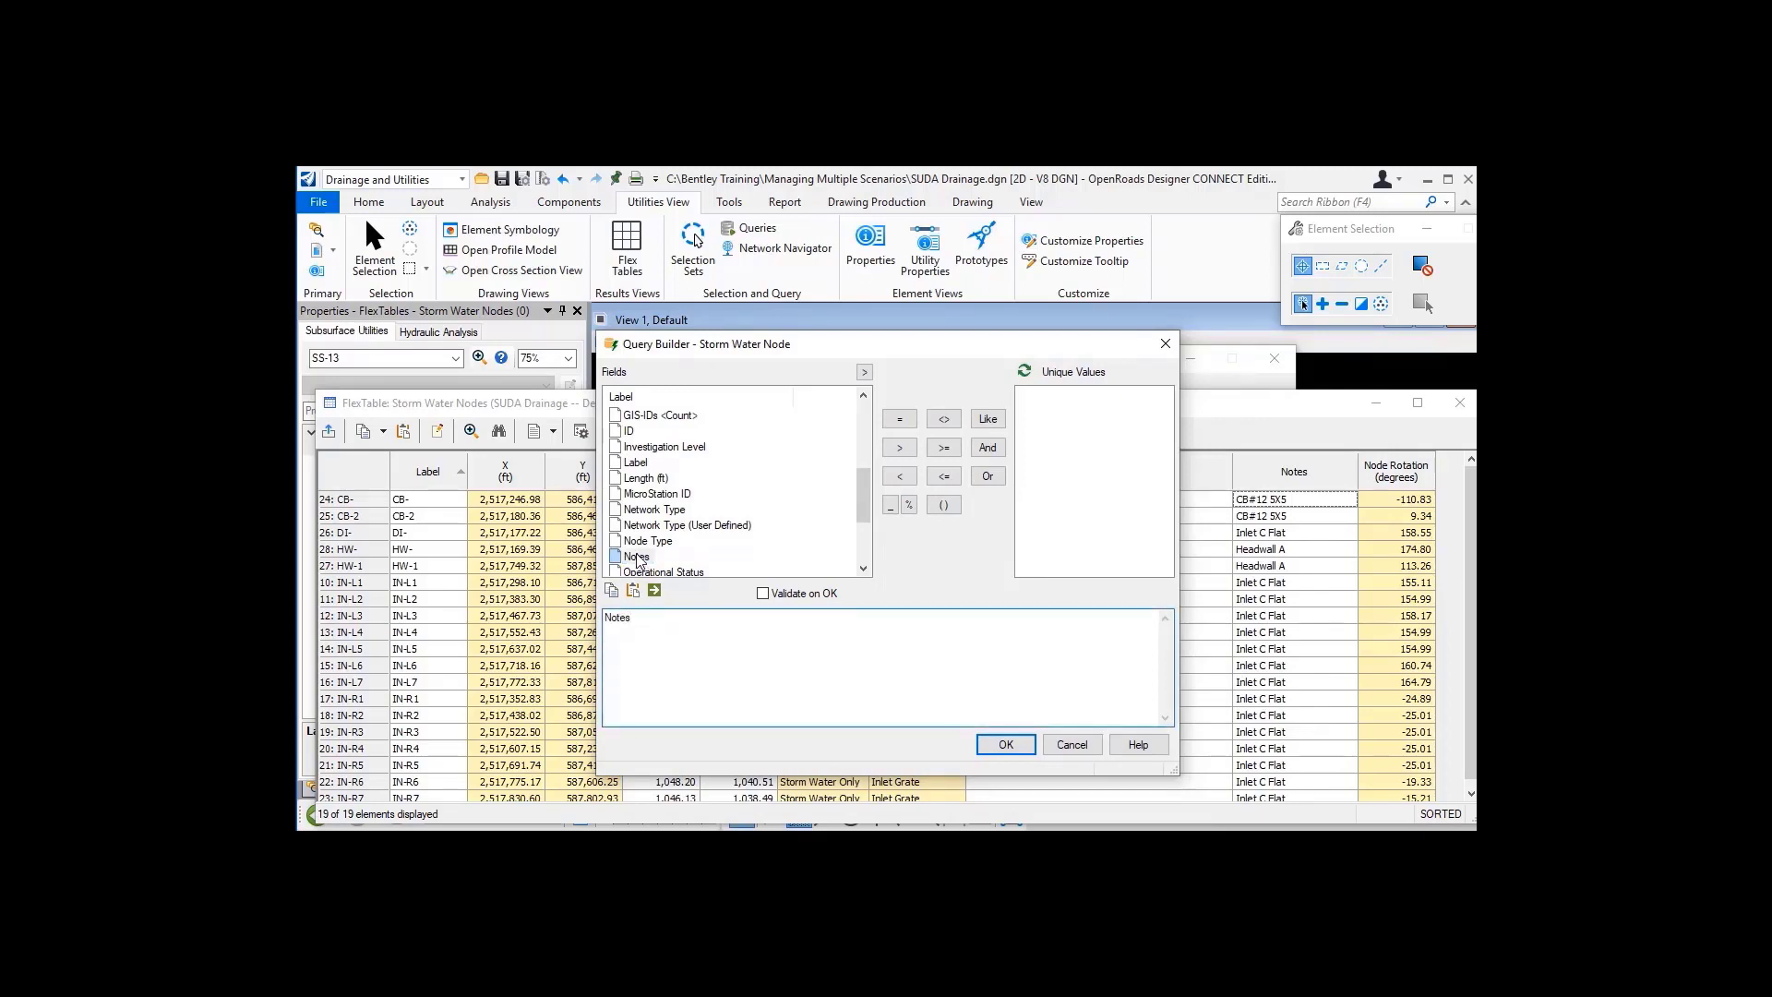
click(900, 419)
click(1025, 373)
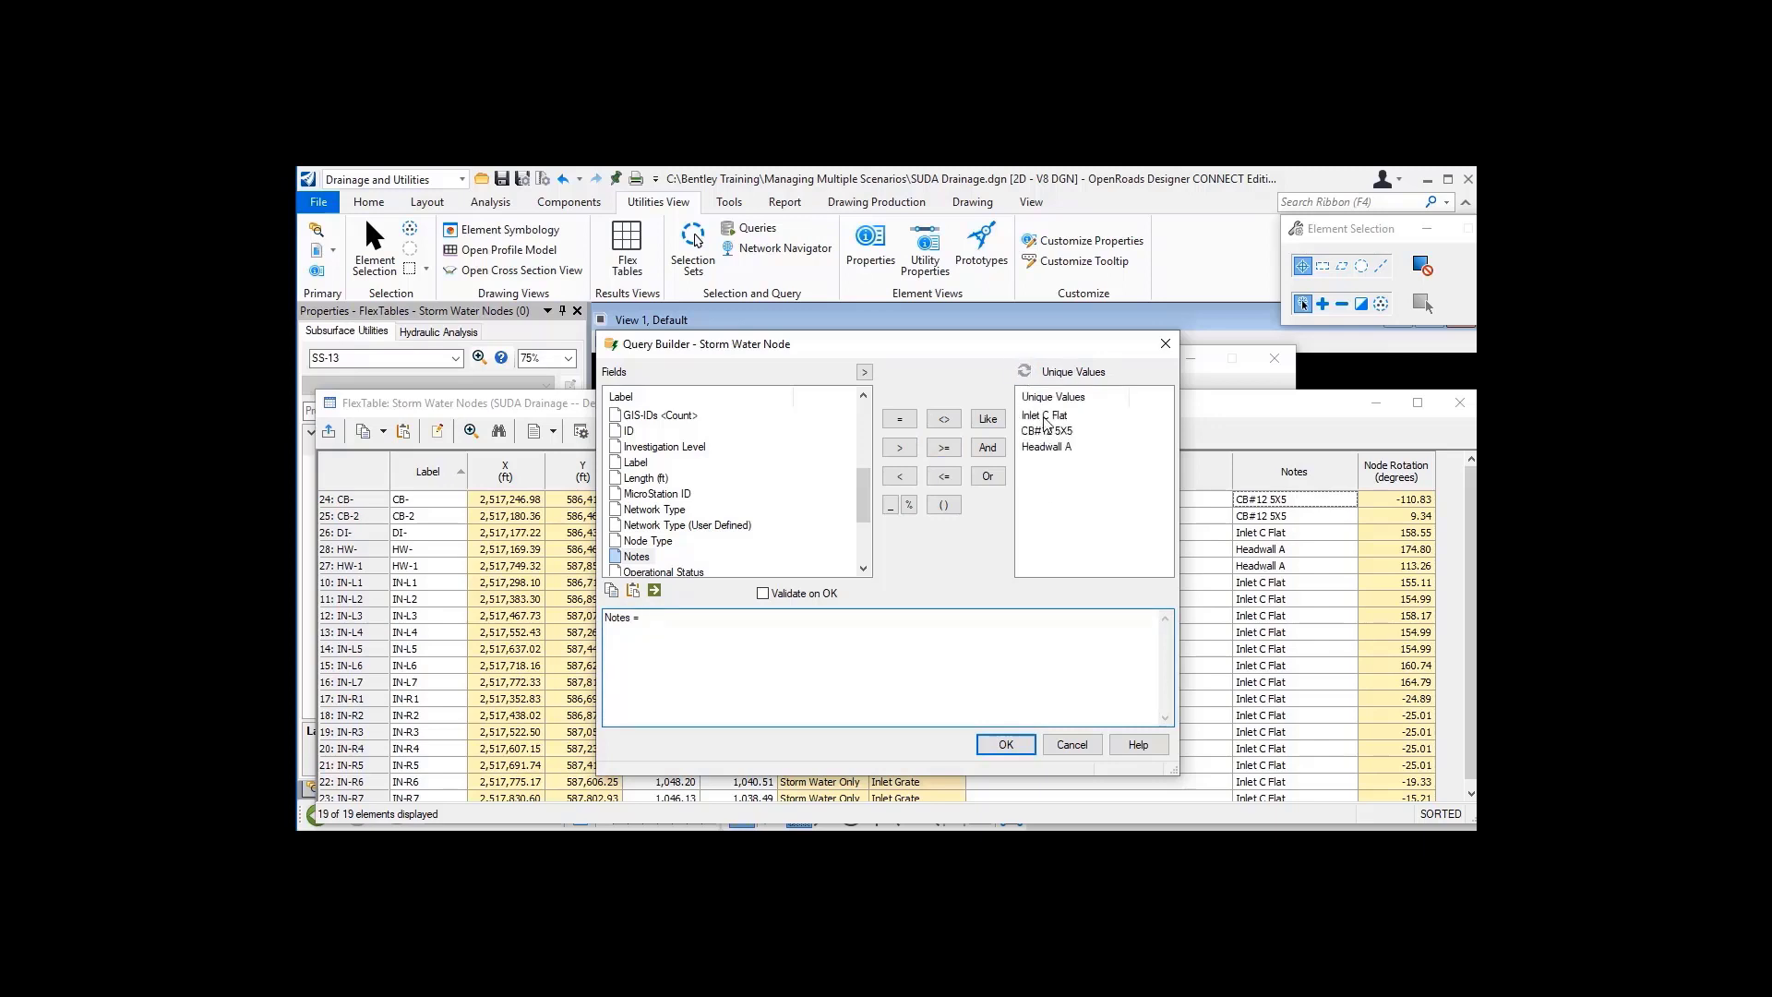
double_click(1045, 416)
click(1009, 748)
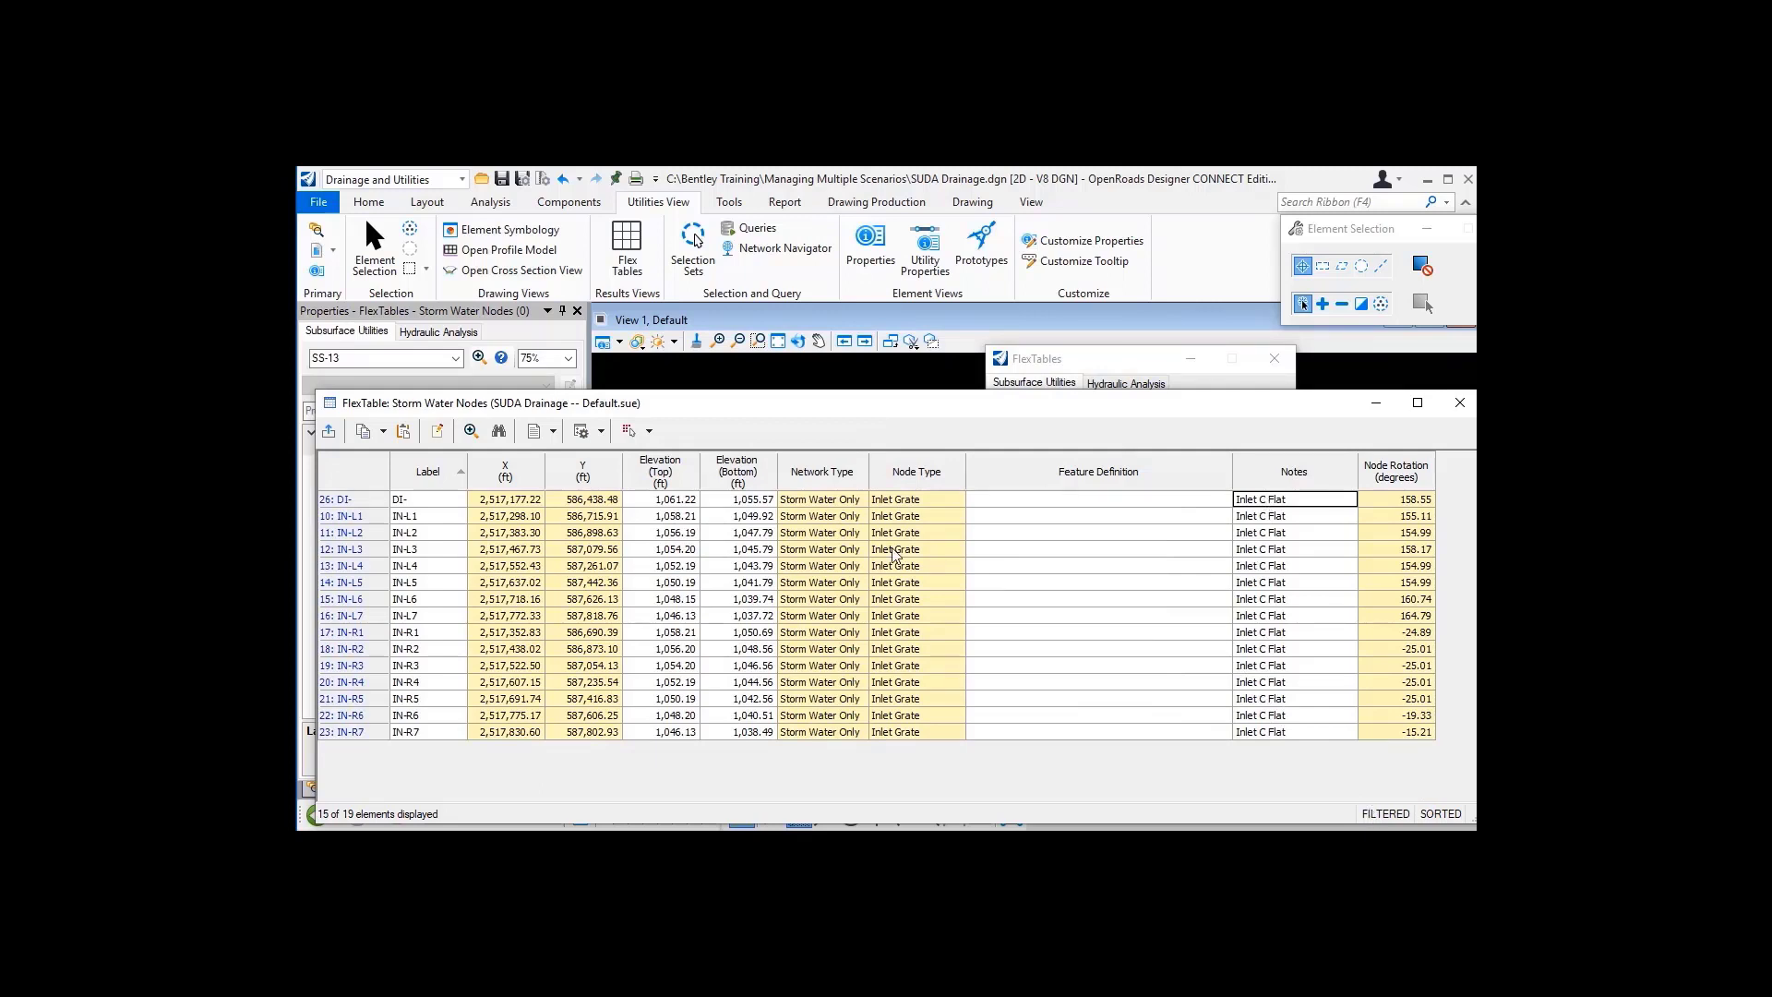
Step: Select the filtered storm water nodes in the drawing and close the node table and the FlexTables manager
click(649, 431)
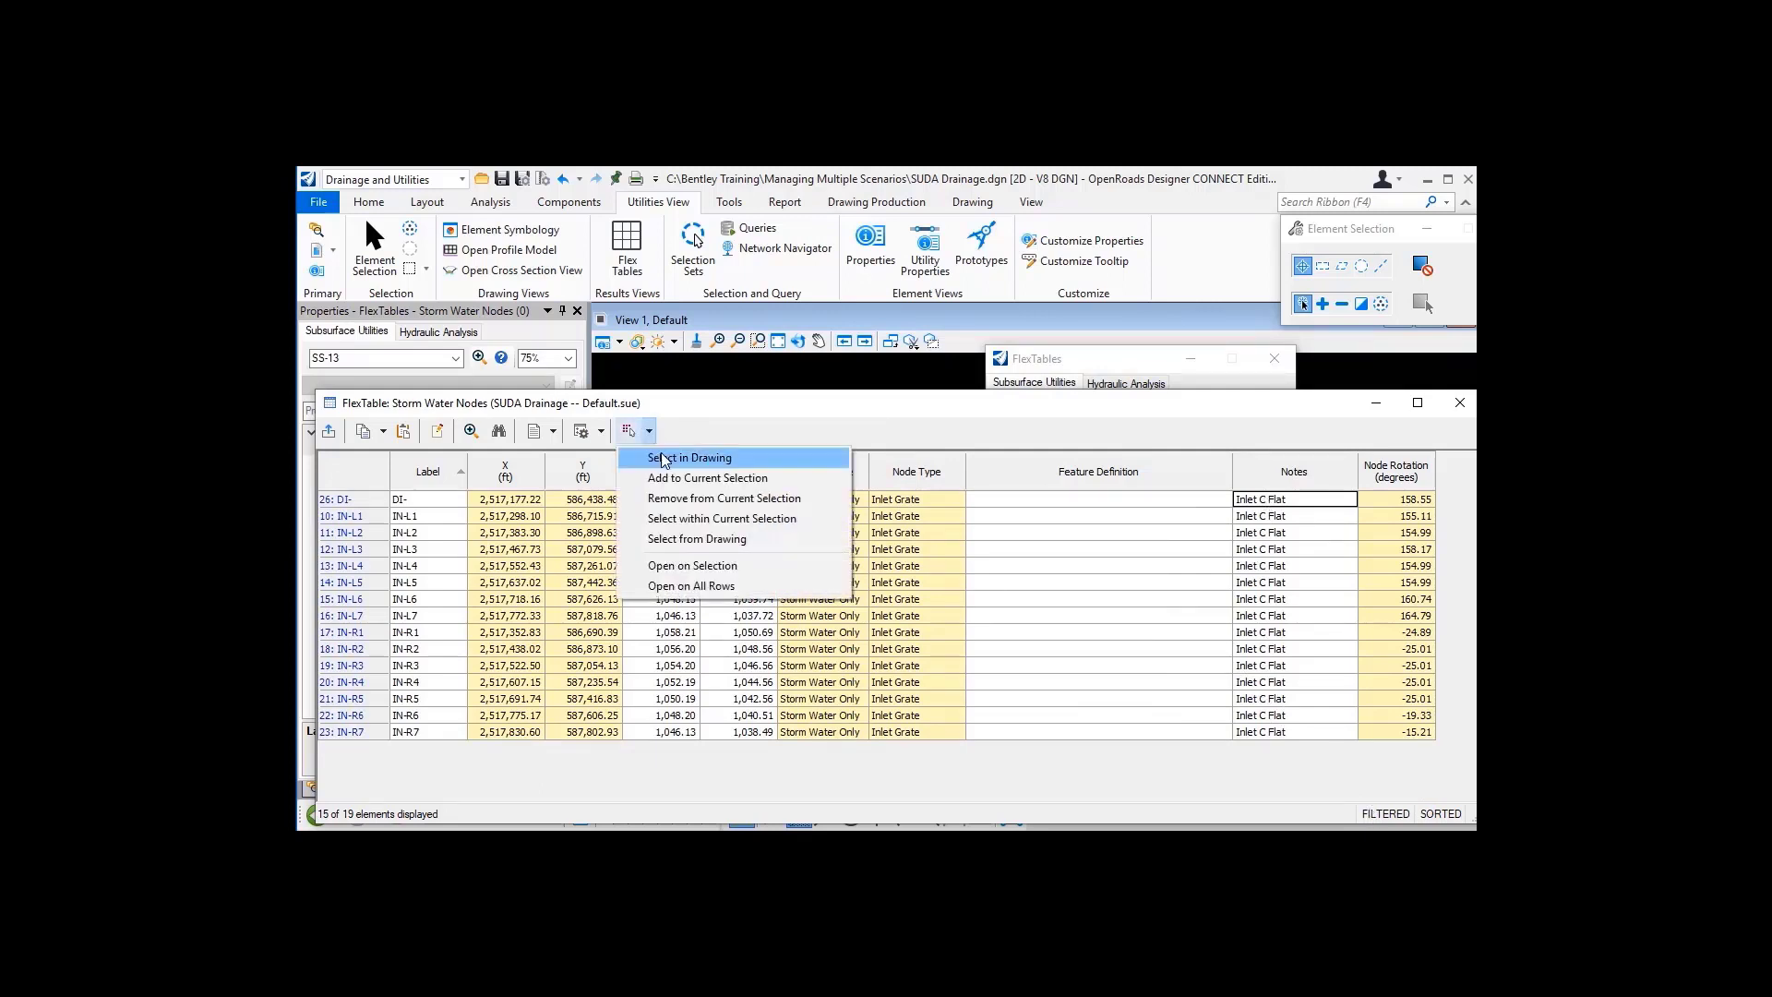
click(663, 459)
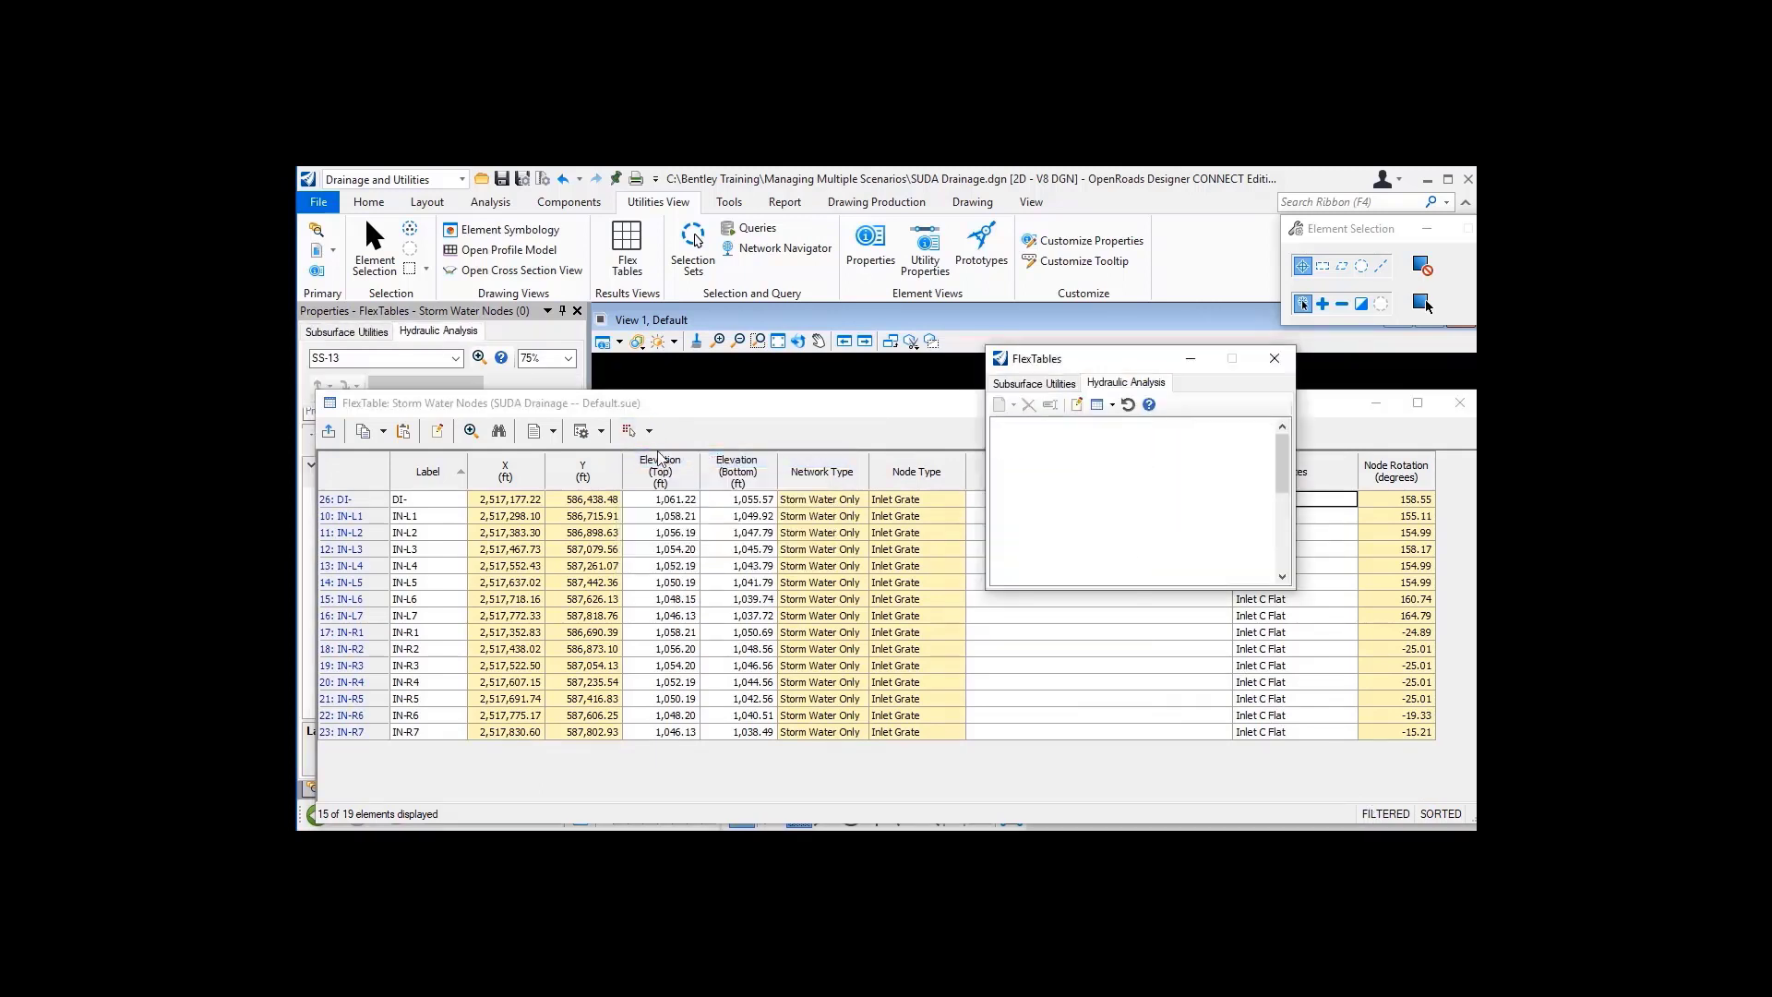
click(1461, 403)
click(1274, 358)
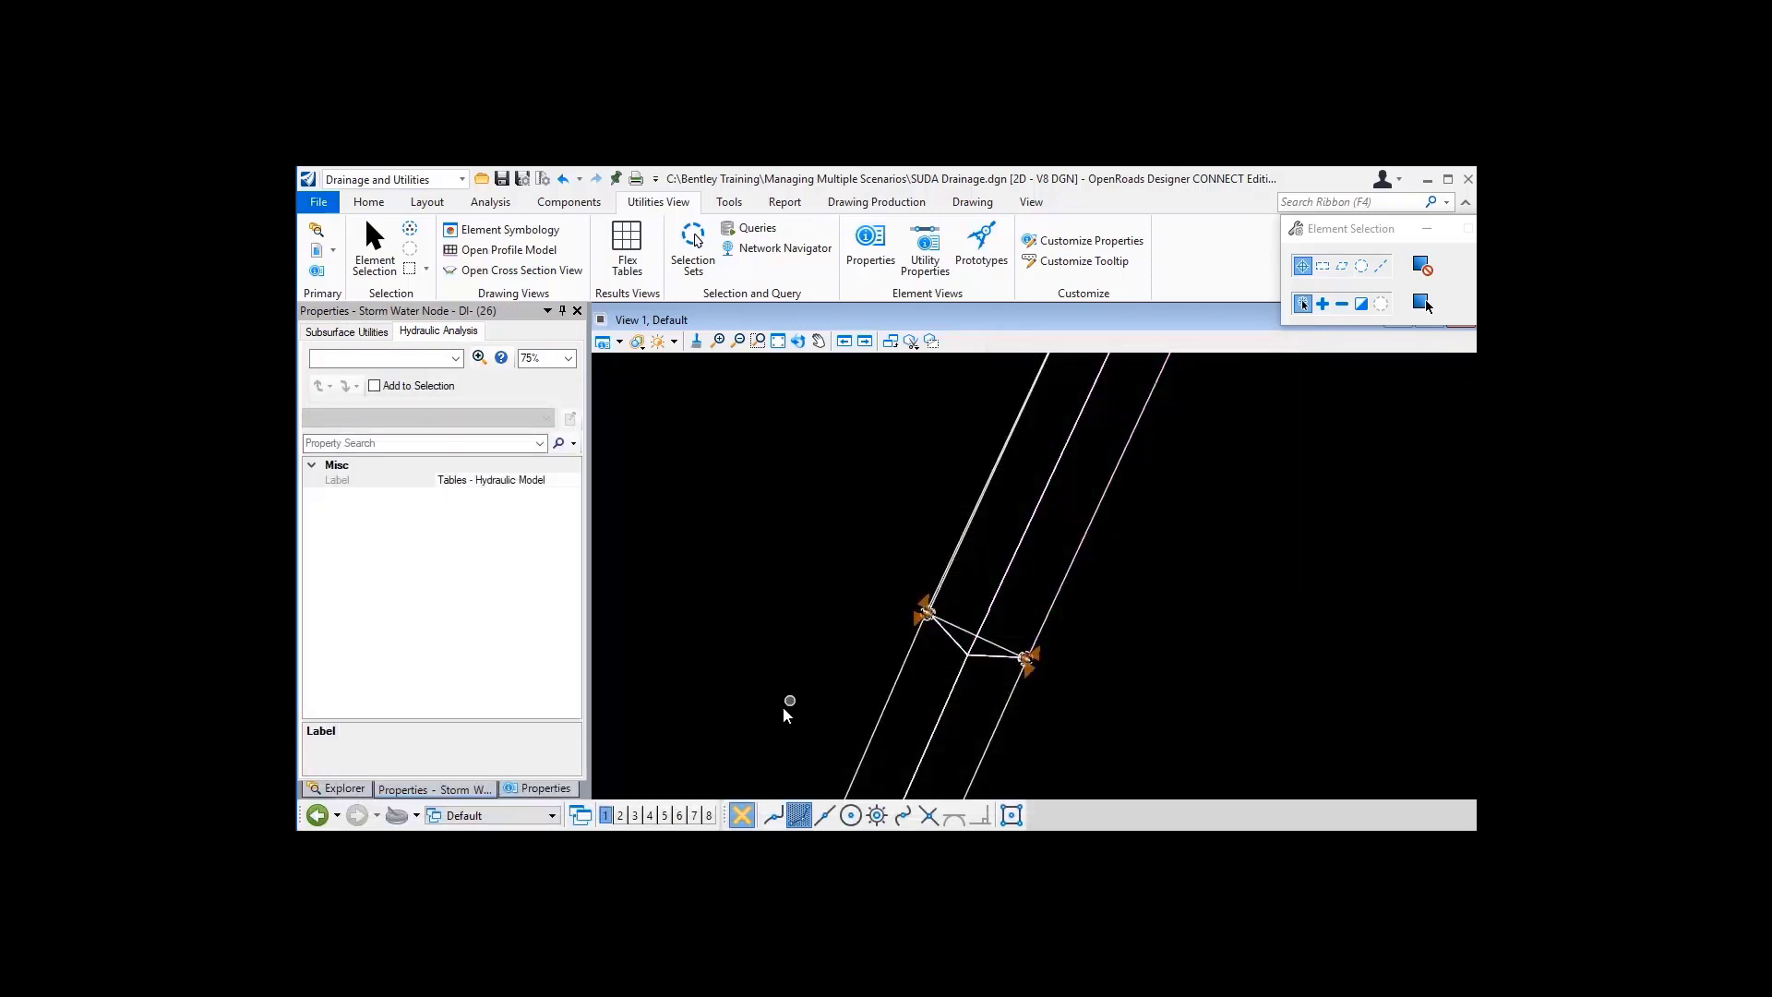
Step: Set the feature definition of the selected nodes to Inlet Flush Grate from the StormWaterNode Inlets group
click(545, 787)
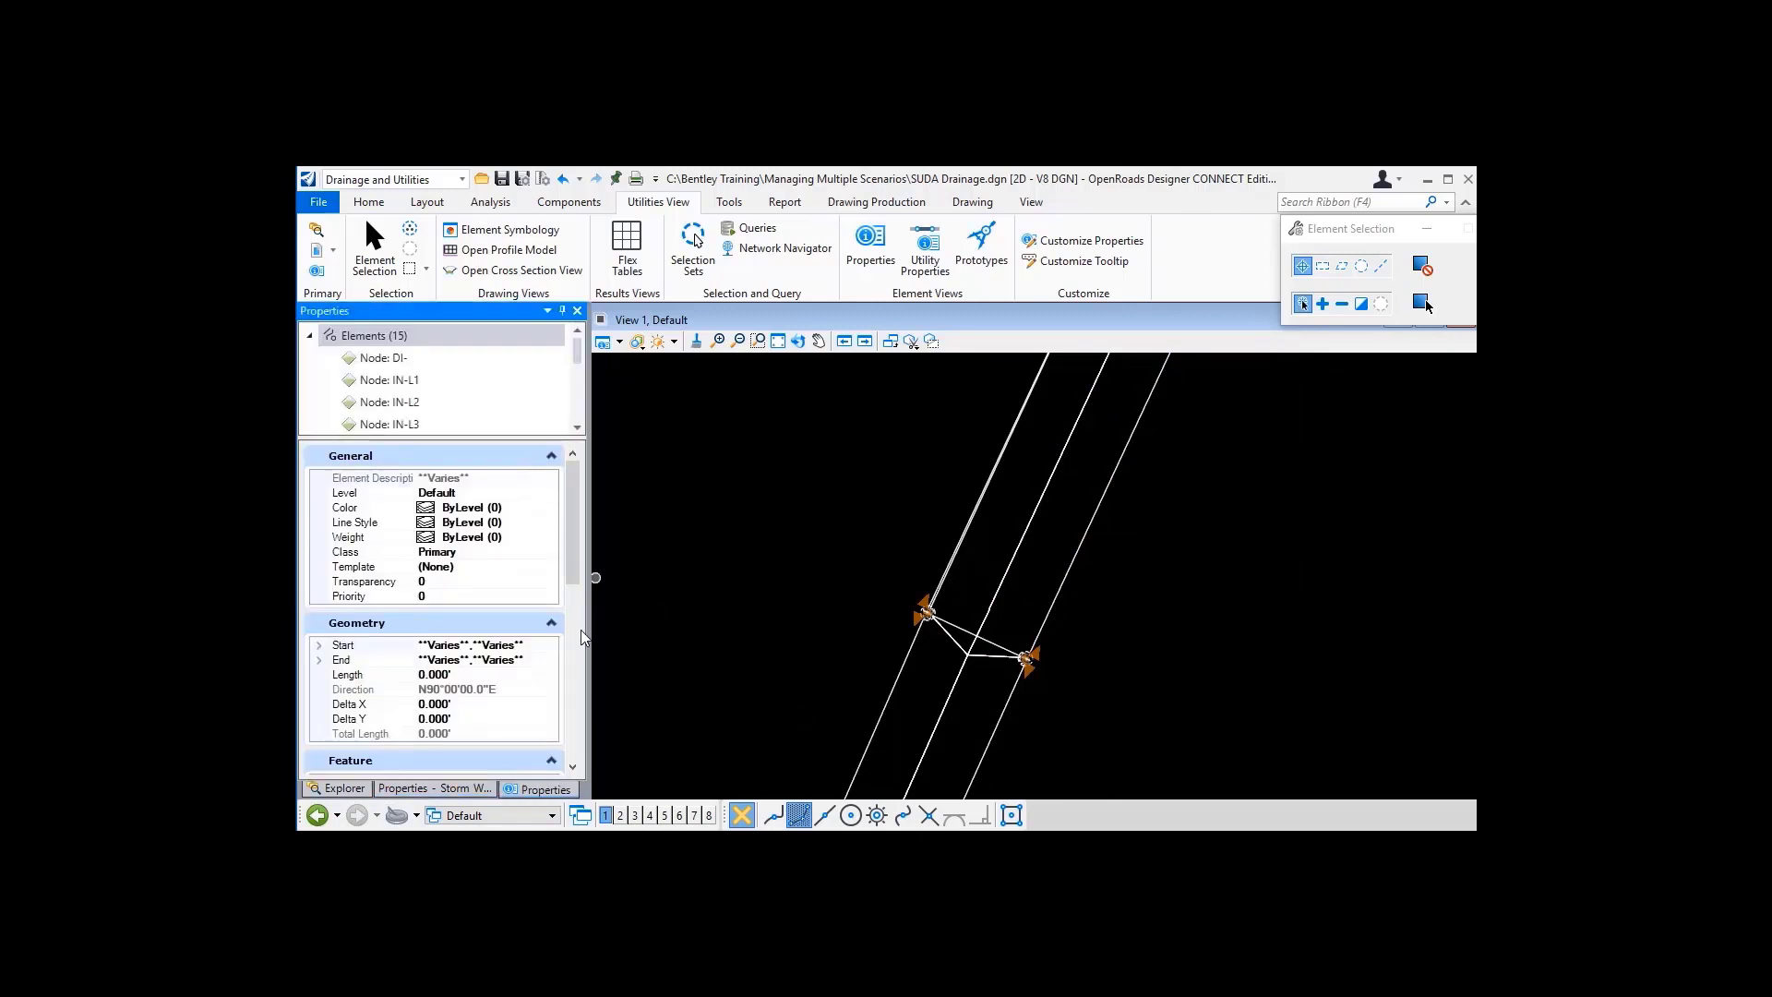
scroll(517, 680, down, 3)
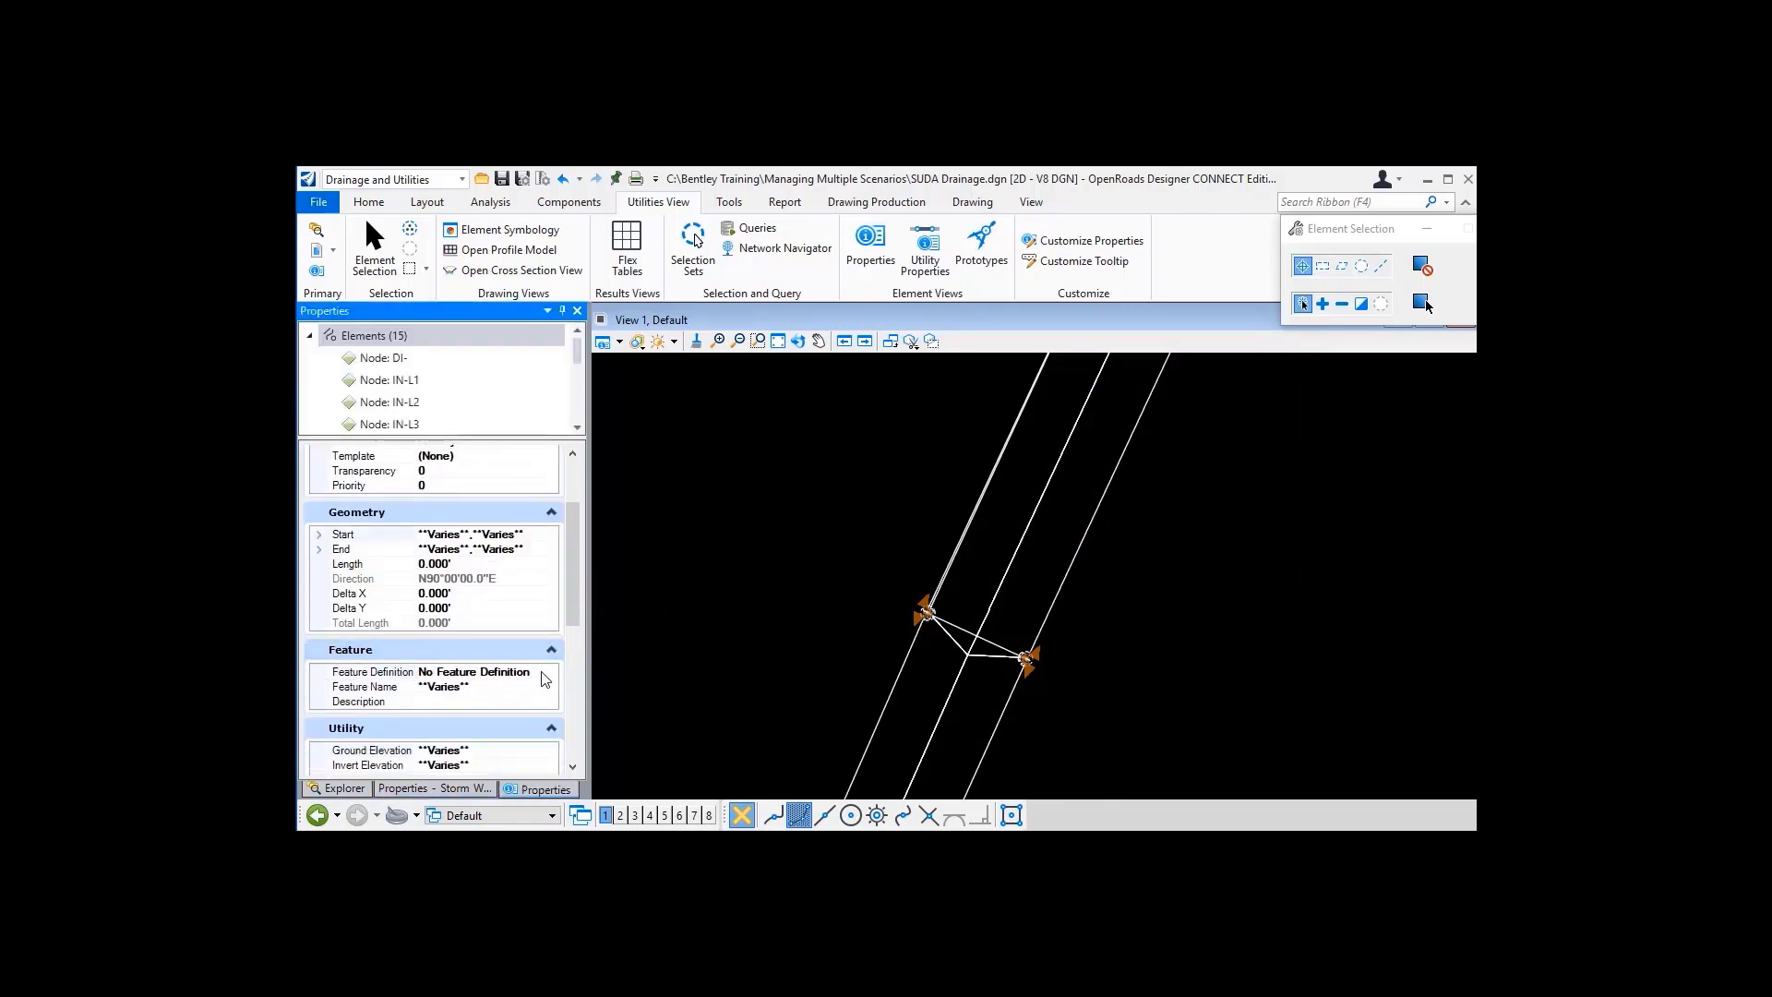
click(549, 673)
click(550, 673)
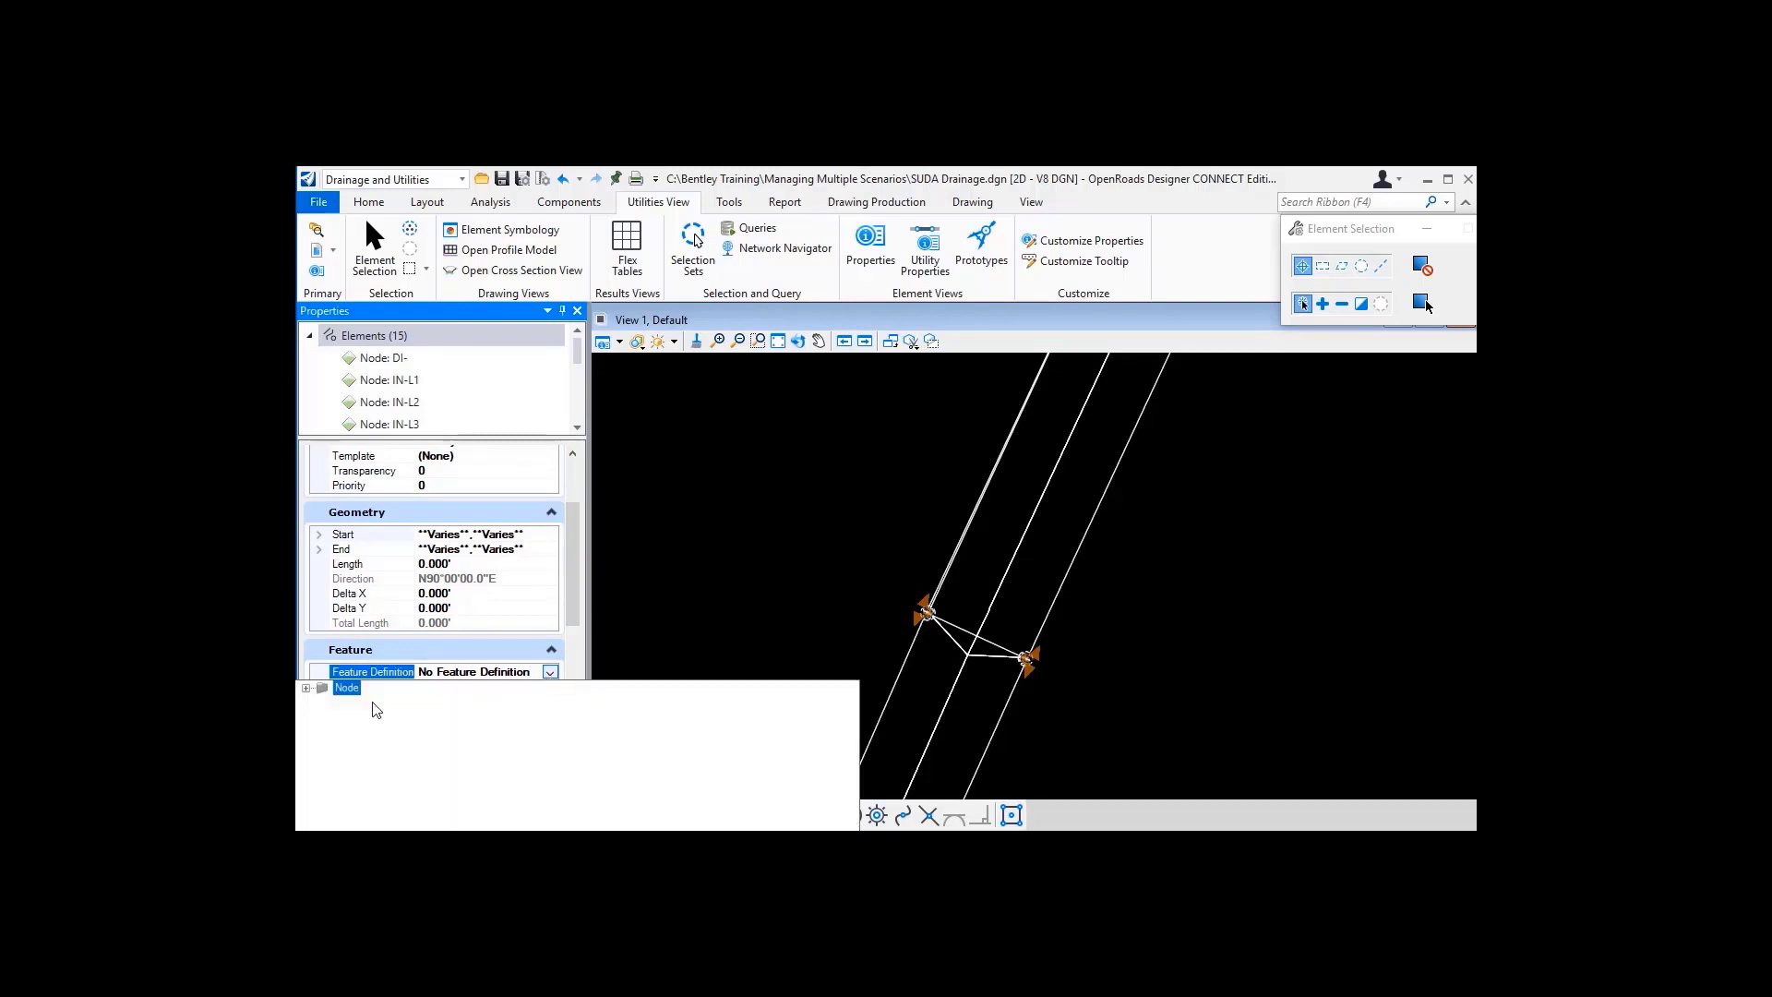
click(306, 687)
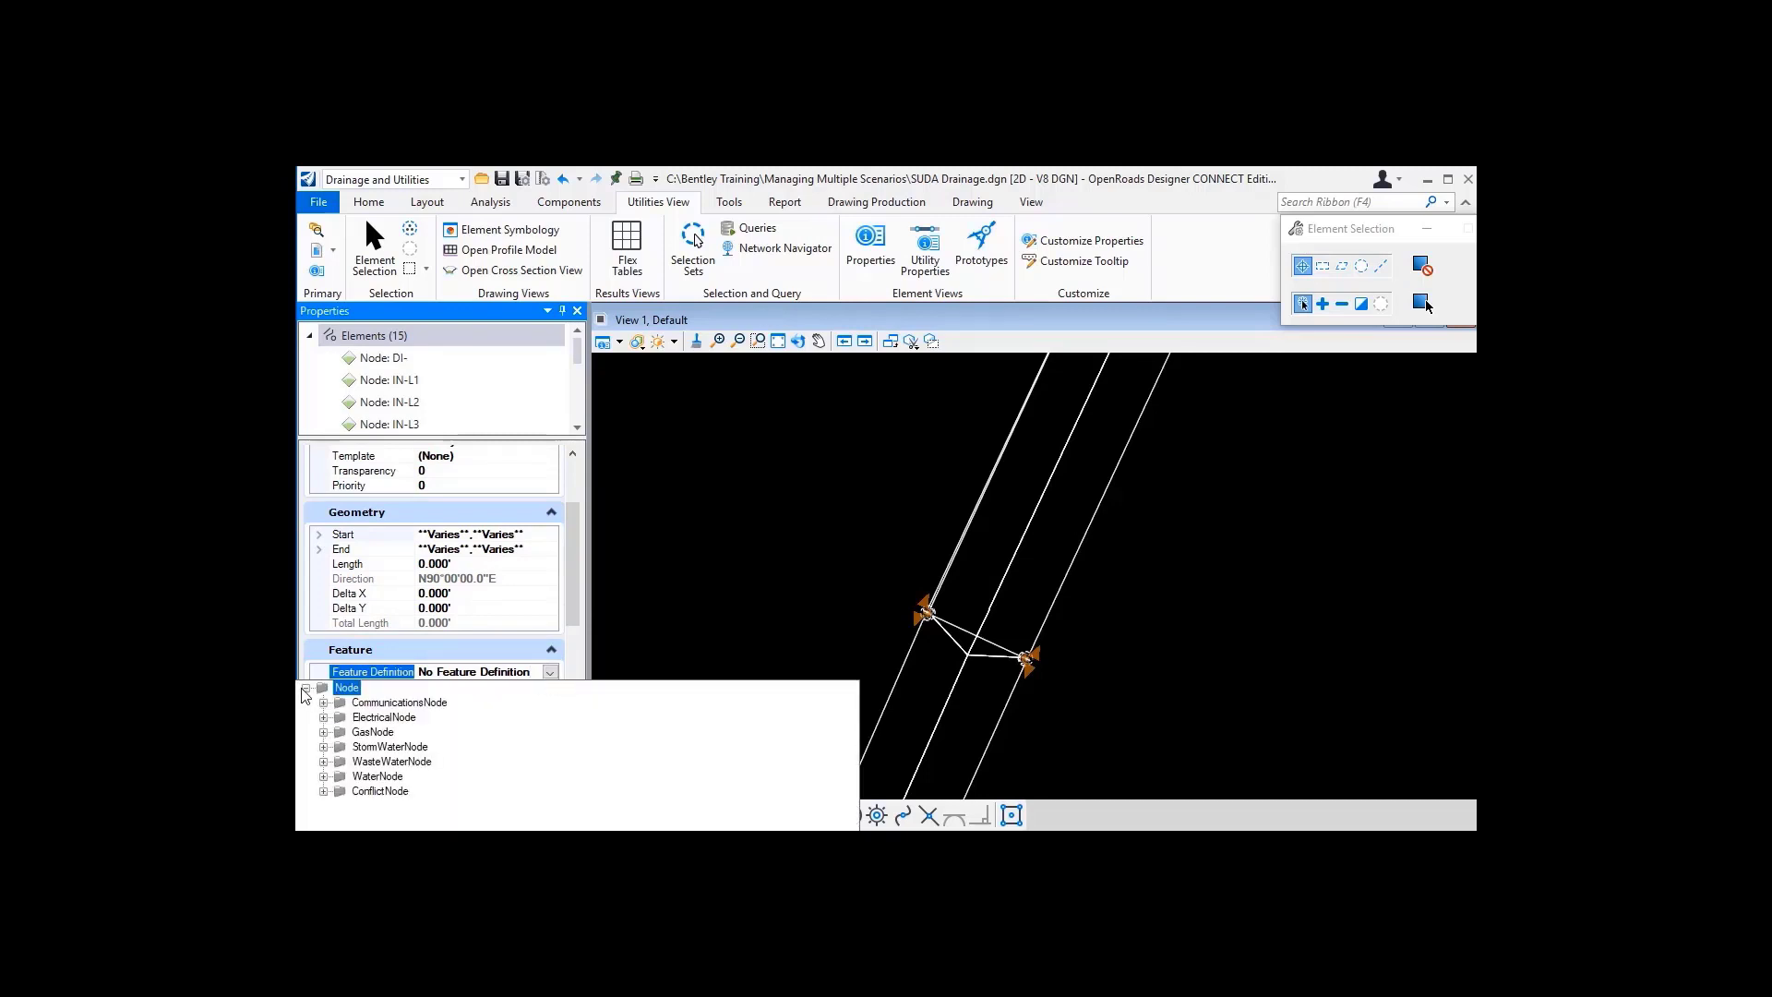
click(324, 746)
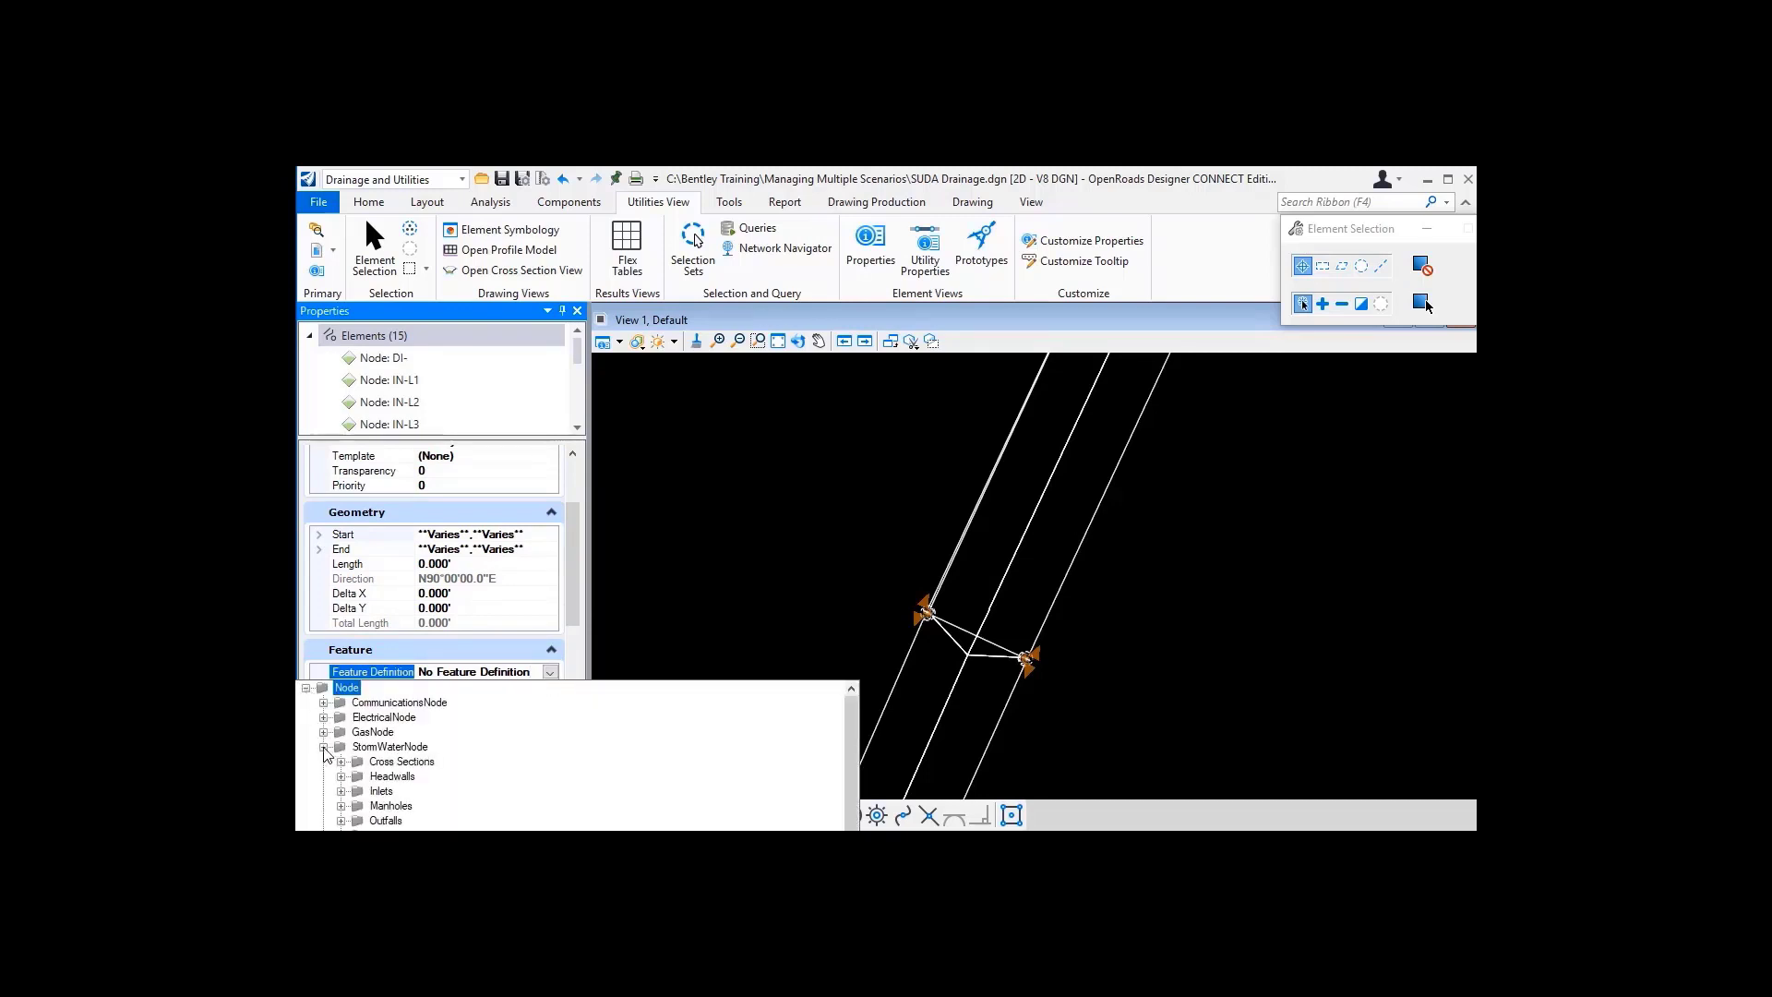
click(340, 791)
click(426, 762)
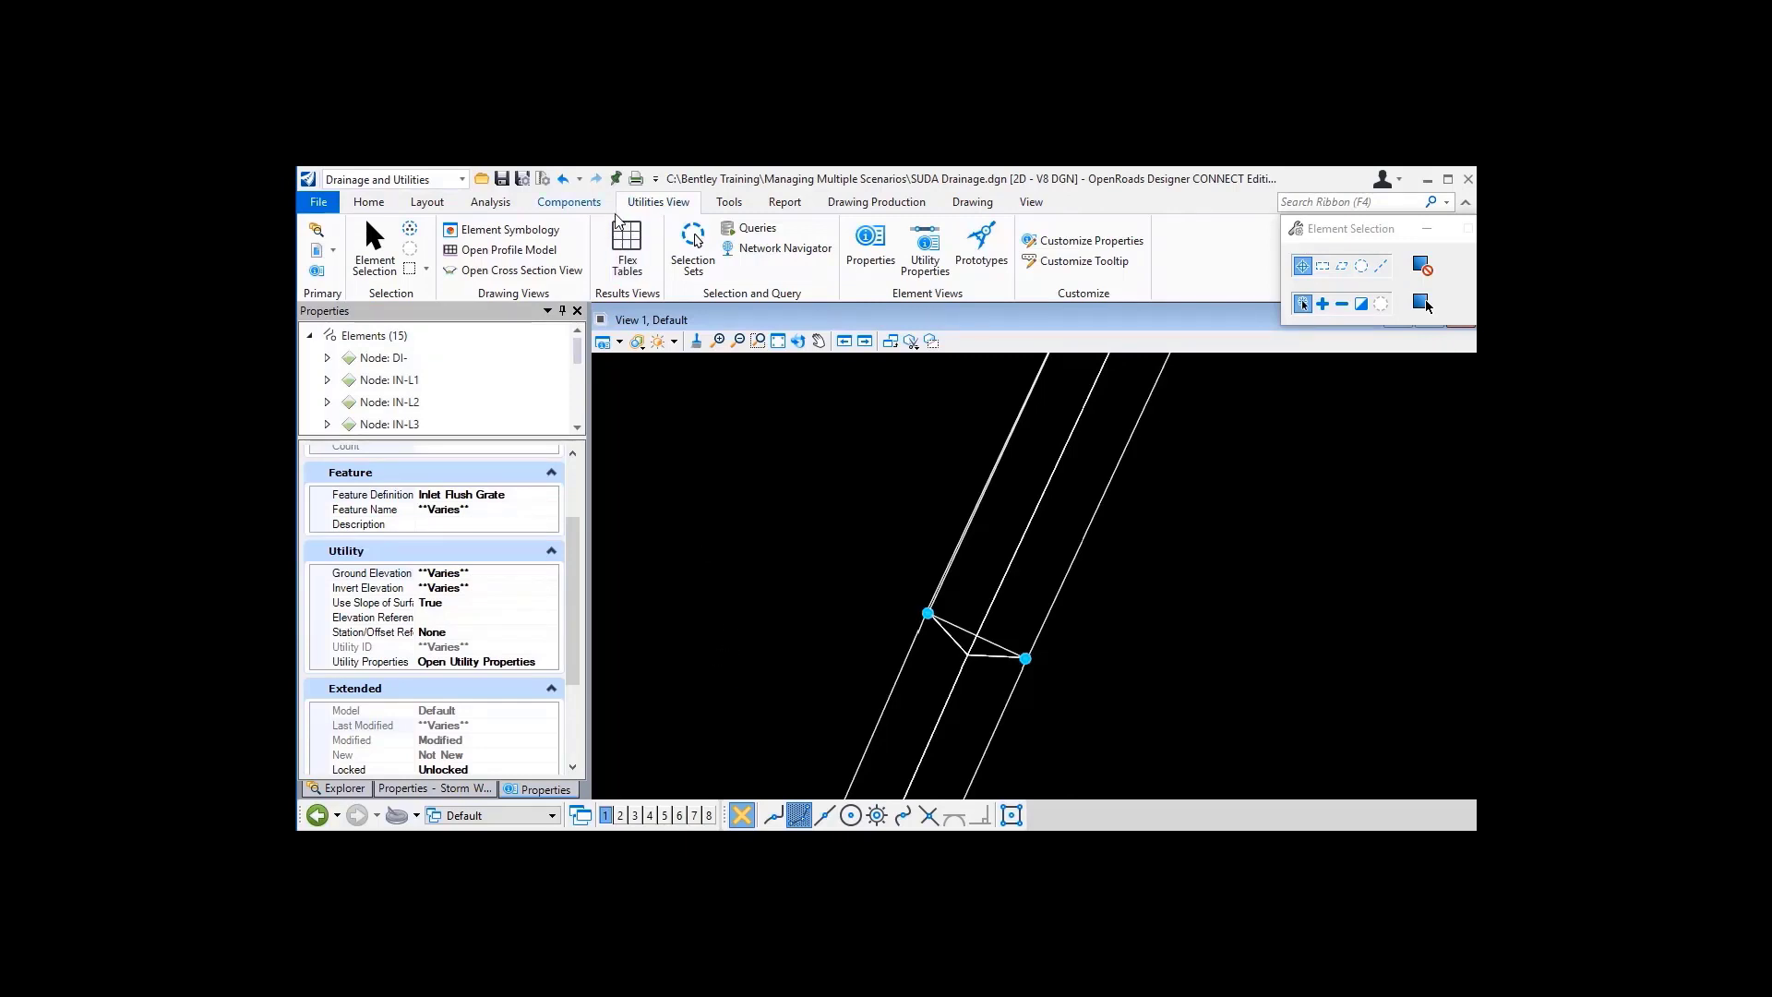
Step: Open the predefined Storm Water Conduits FlexTable for subsurface utilities and bring all its columns into view
click(630, 242)
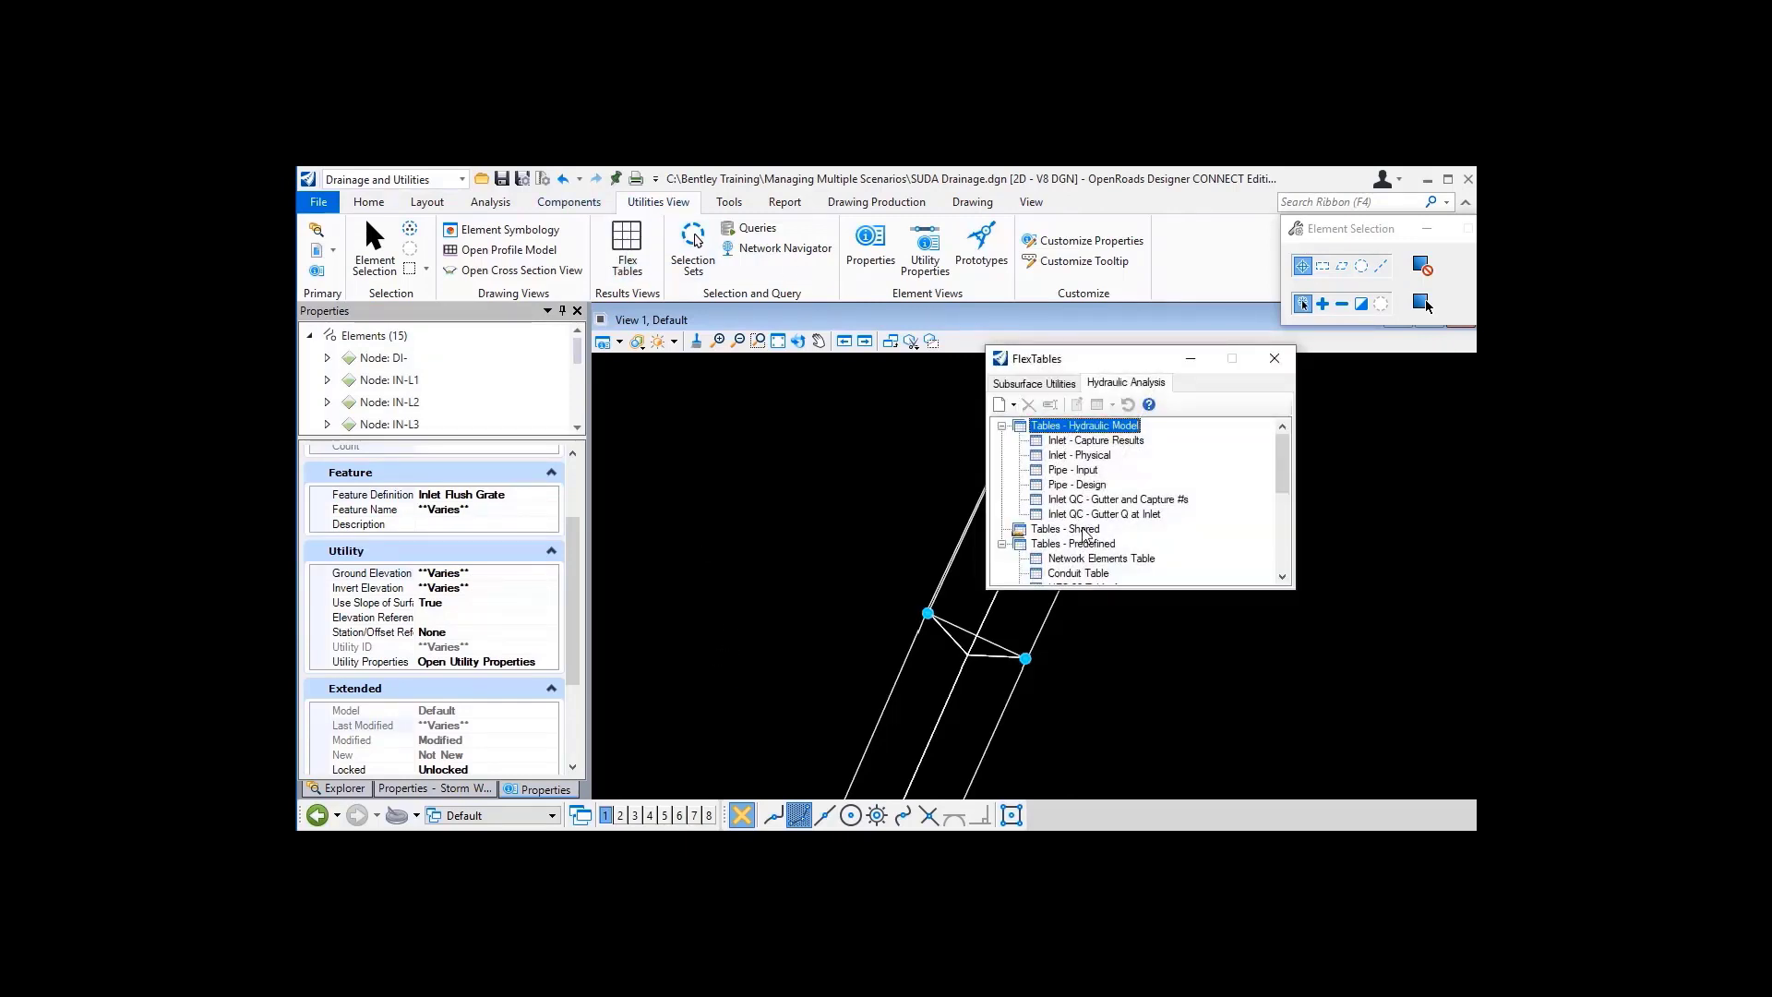
click(1060, 385)
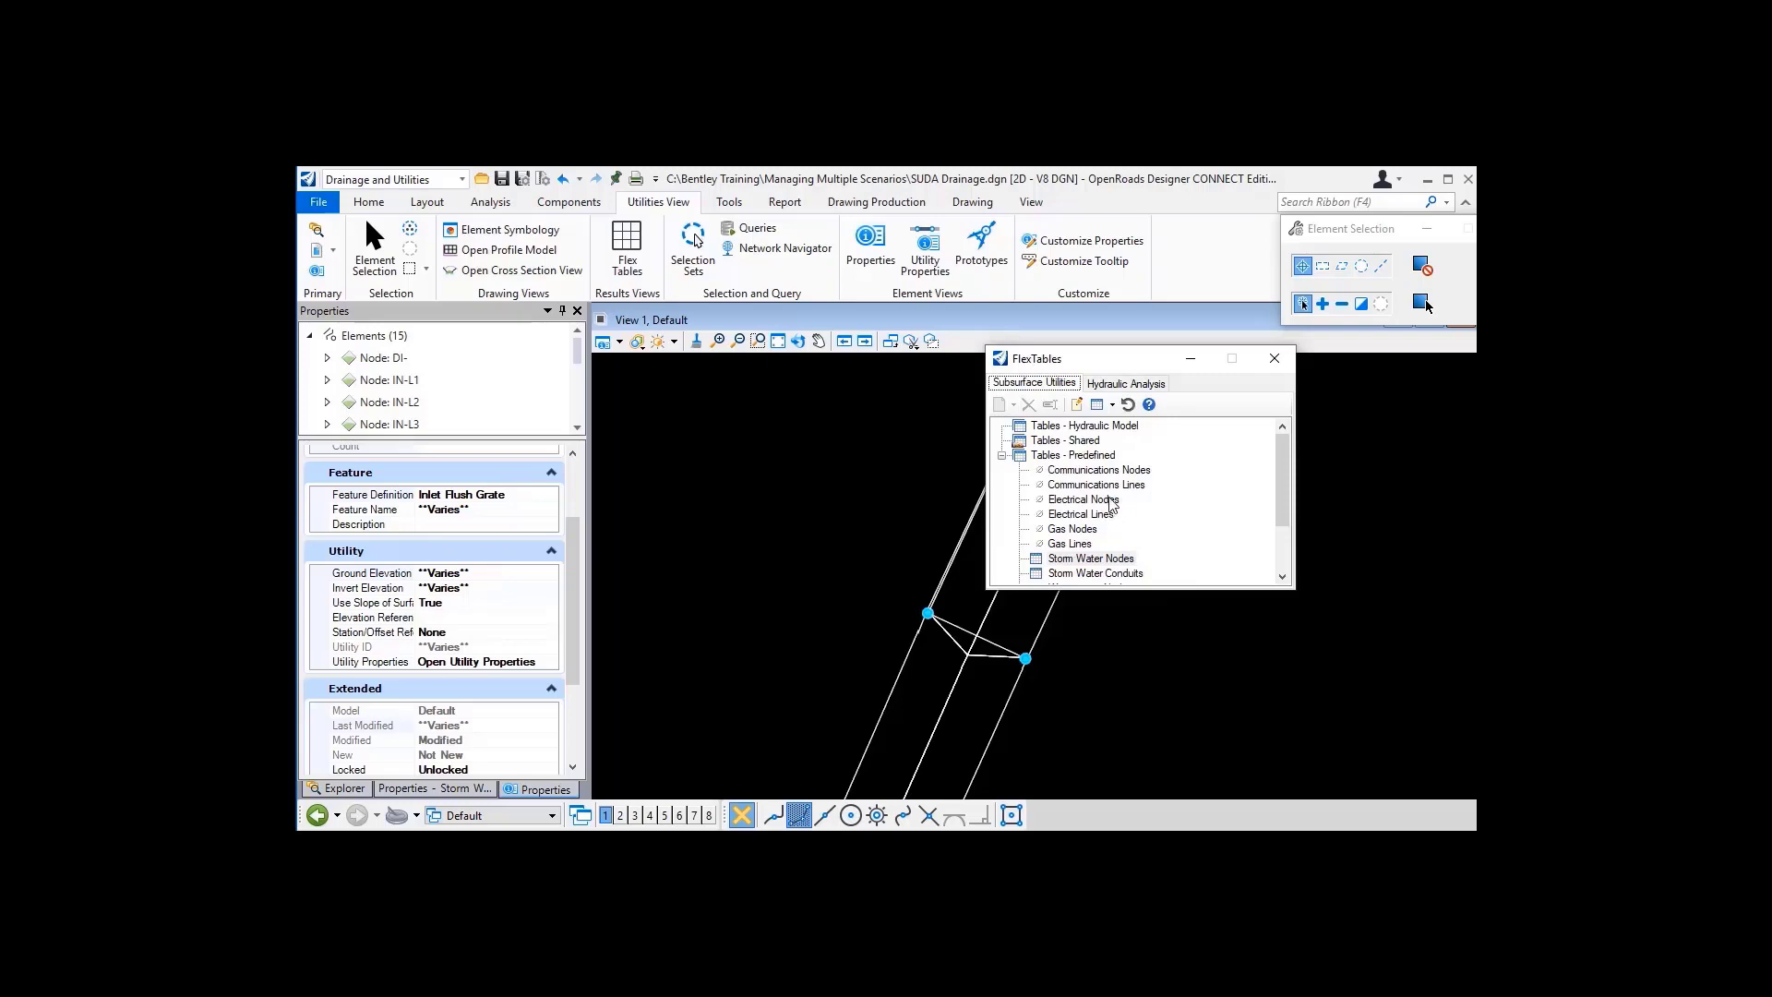
scroll(1110, 504, down, 2)
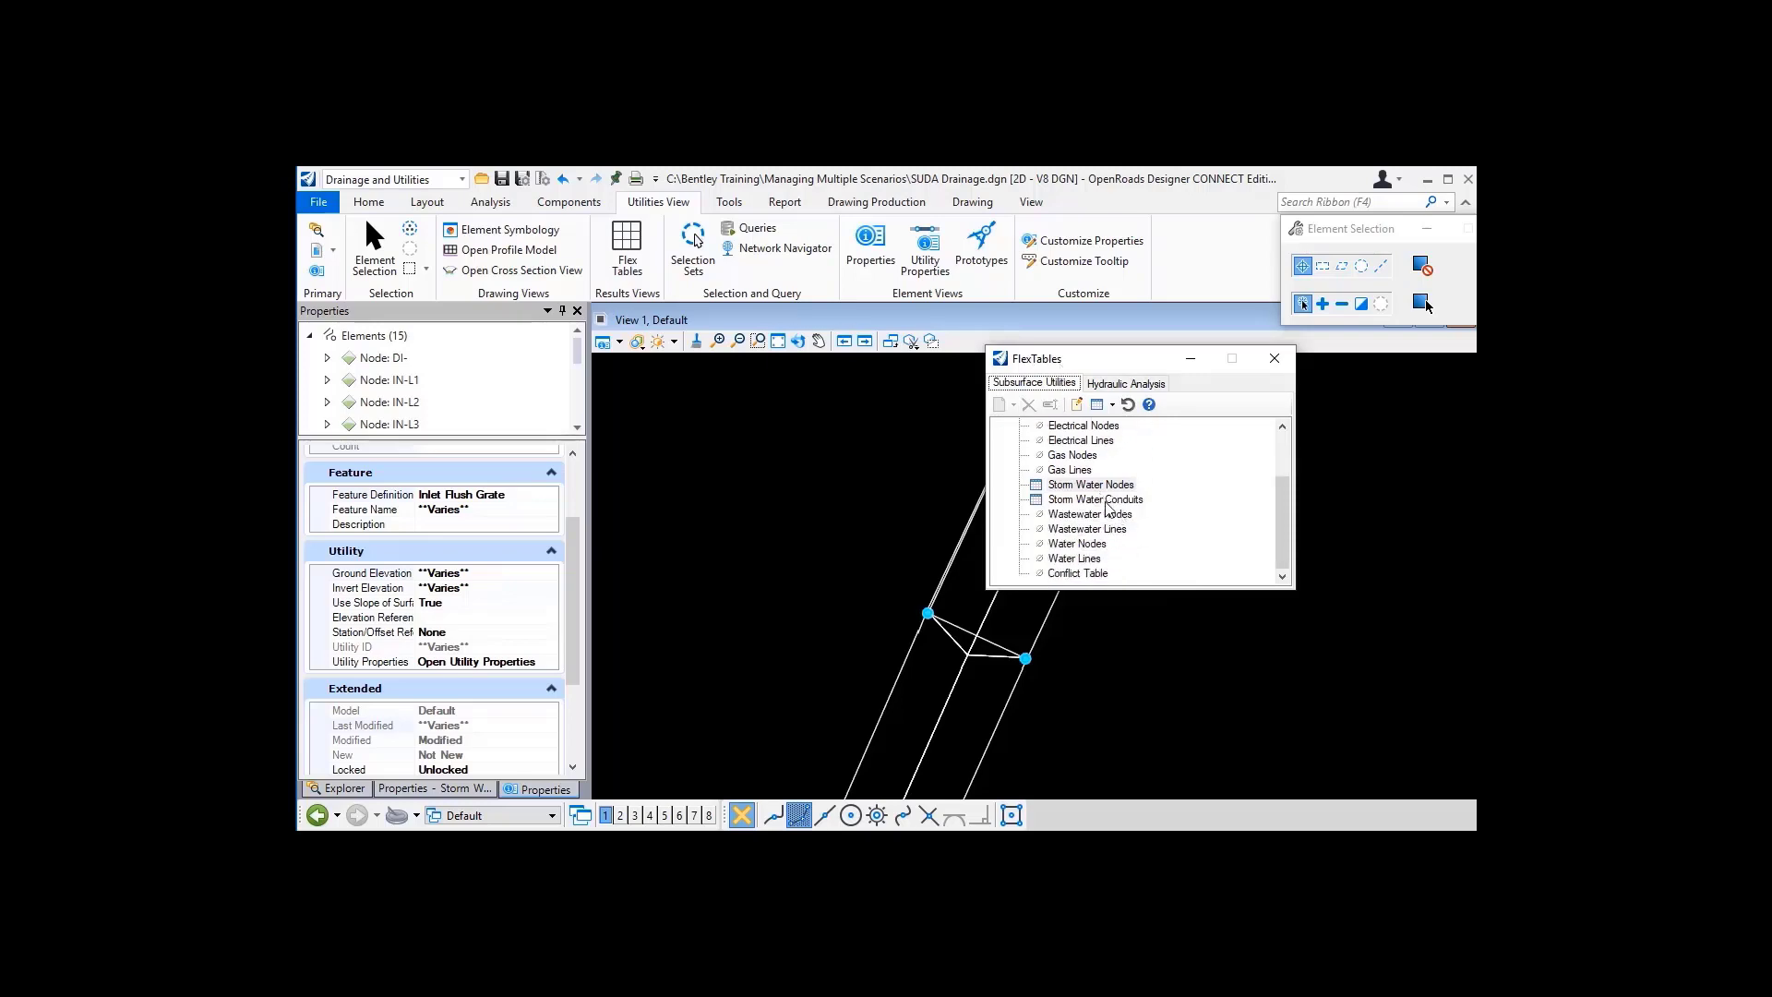
double_click(1107, 500)
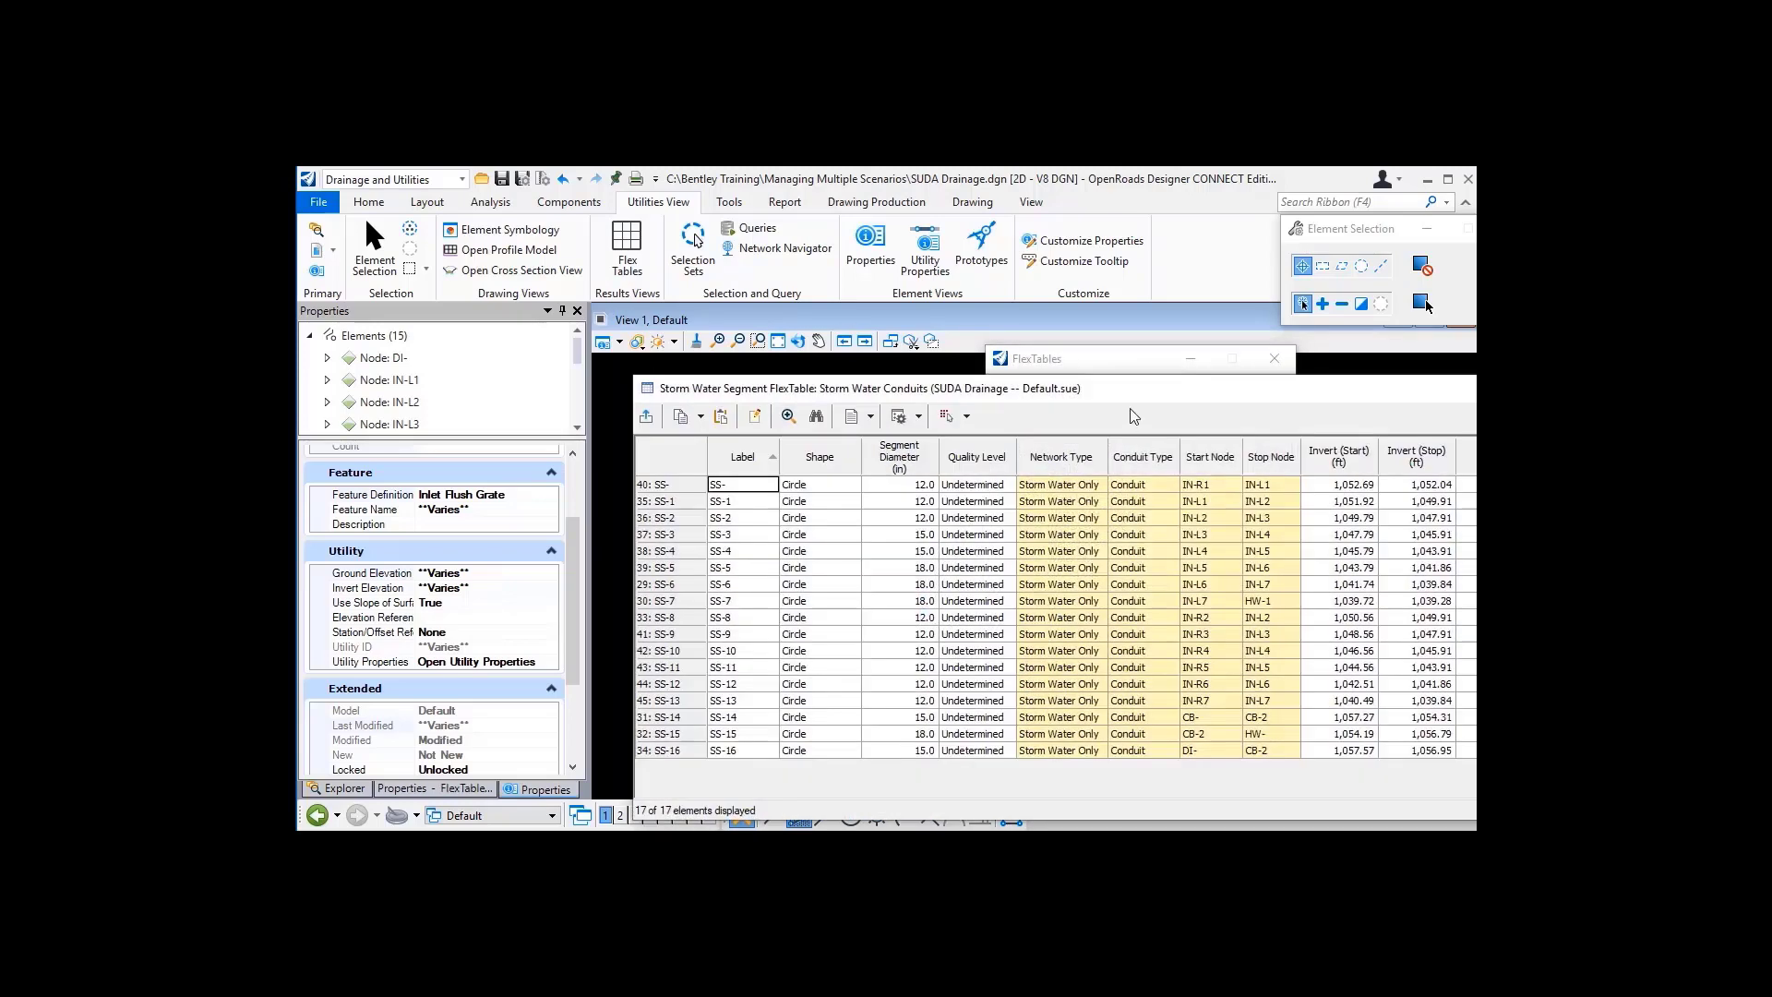
drag(1133, 396, 813, 349)
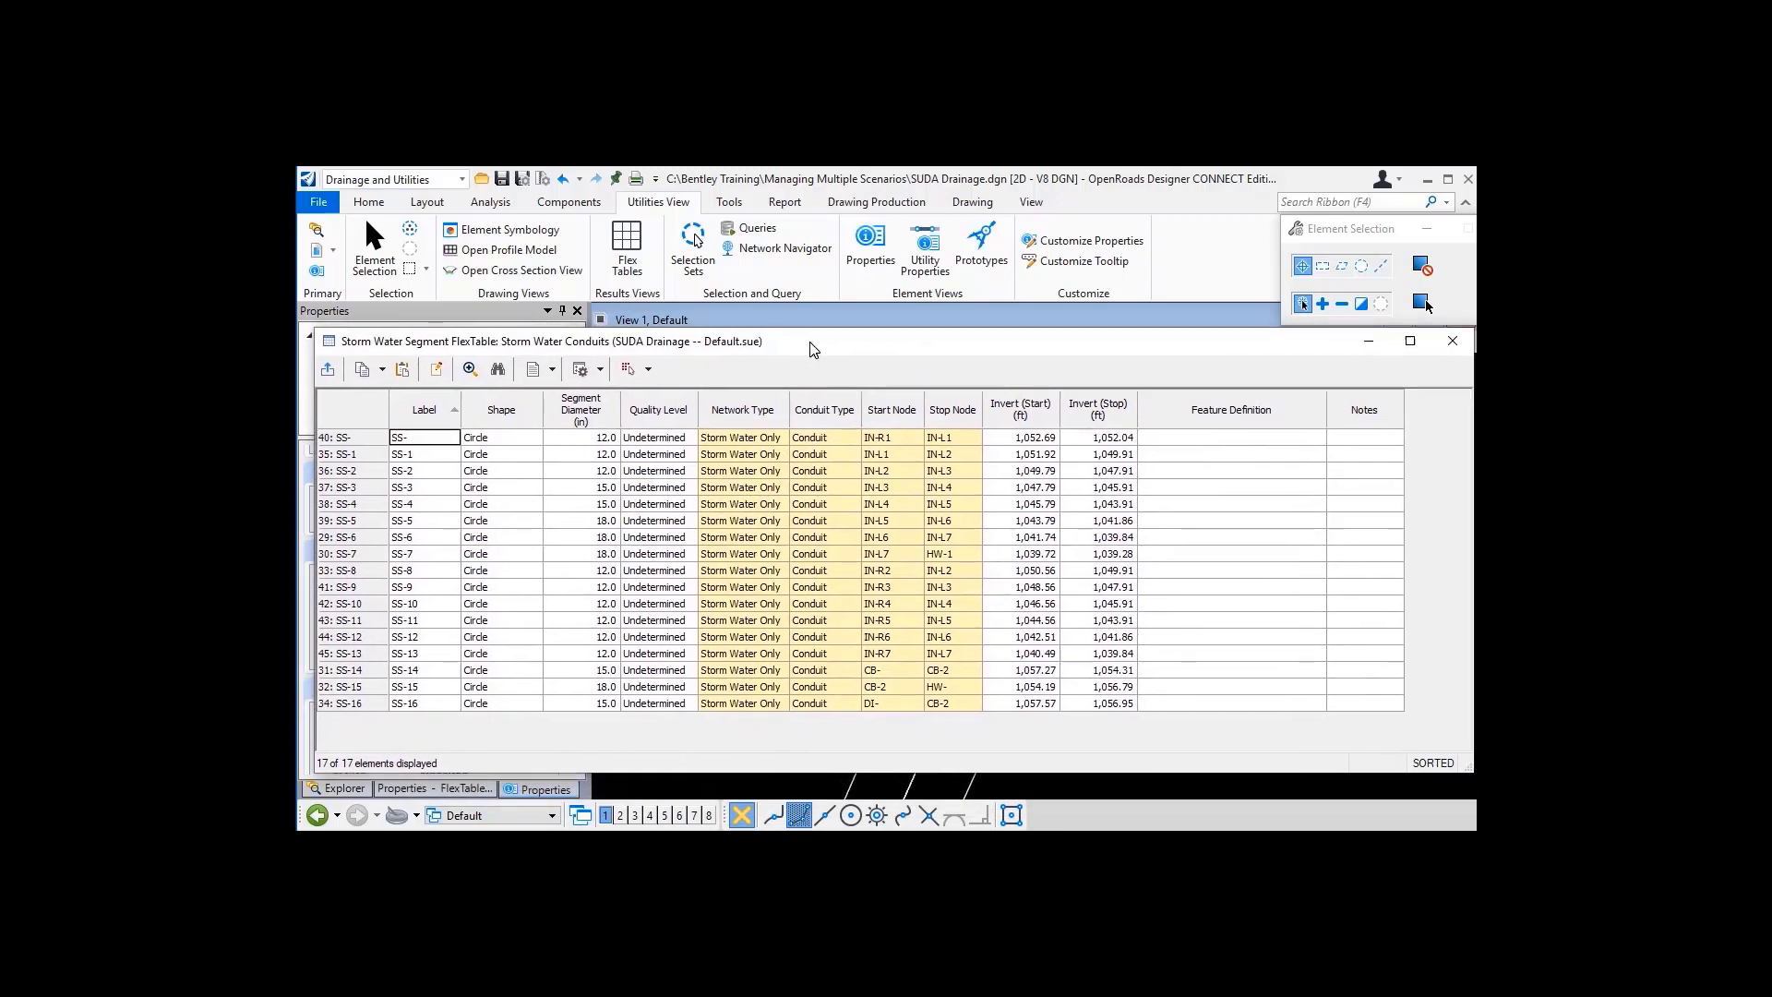
Step: Replace the node selection by selecting every conduit of the Storm Water Conduits table in the drawing
click(648, 368)
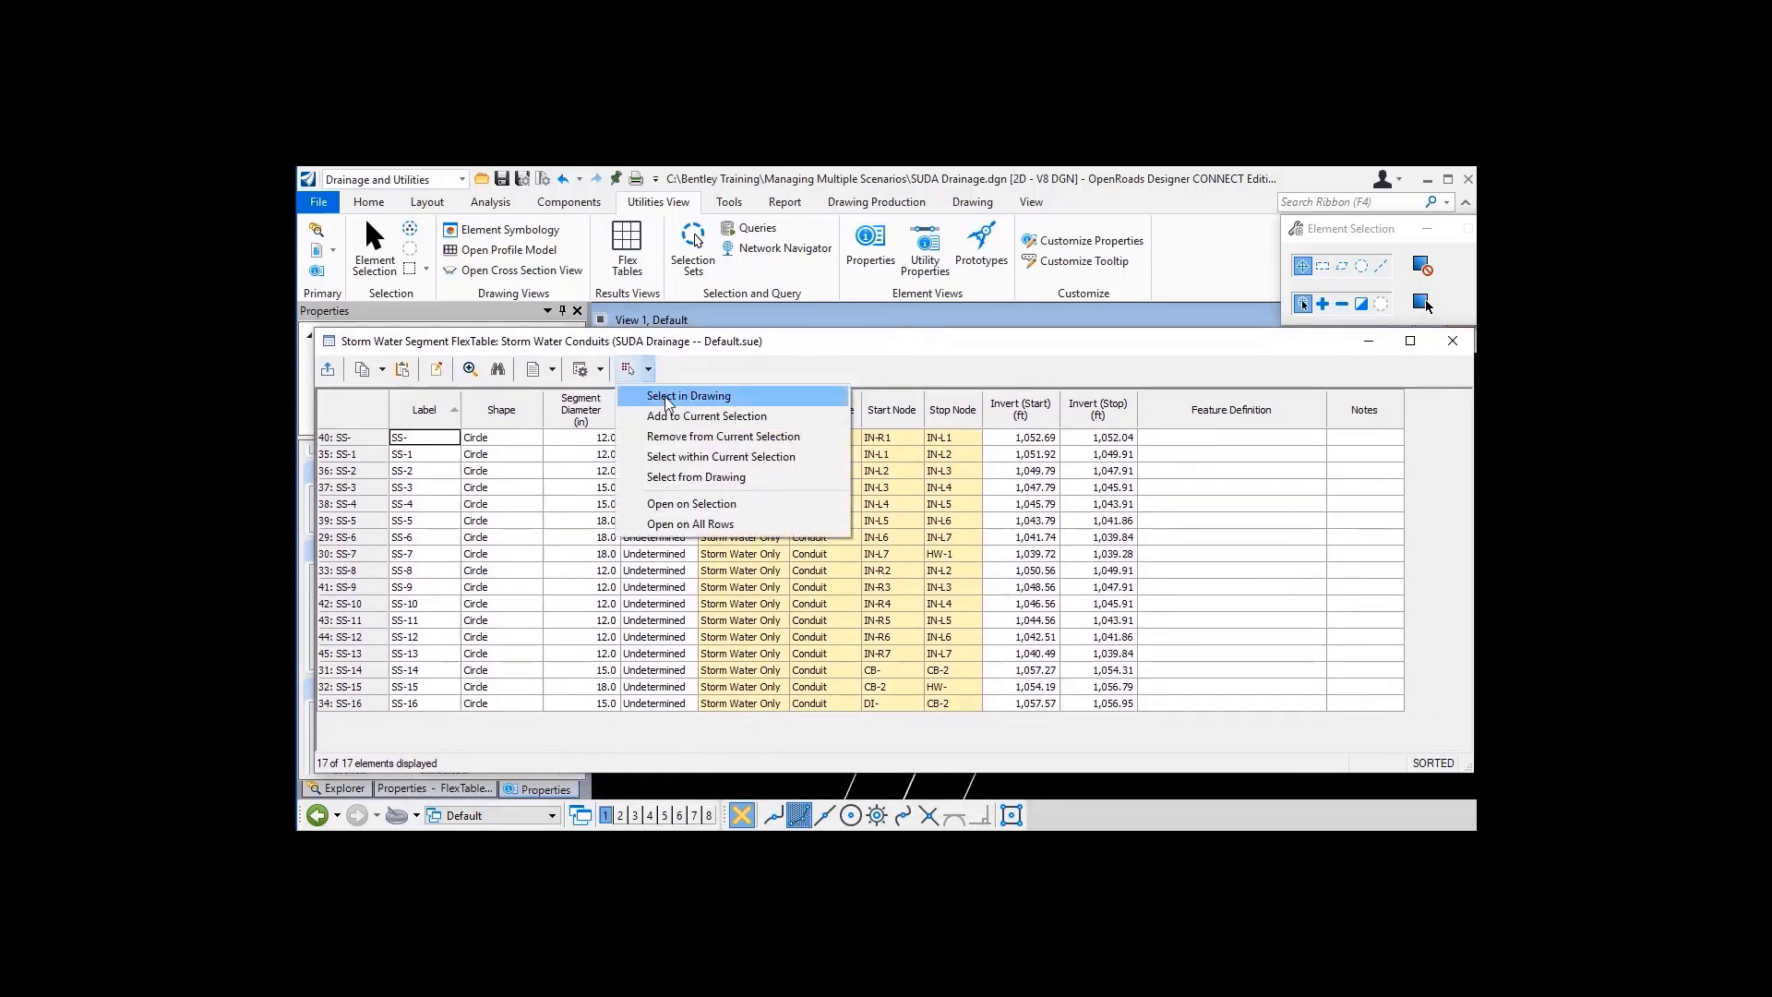
click(667, 398)
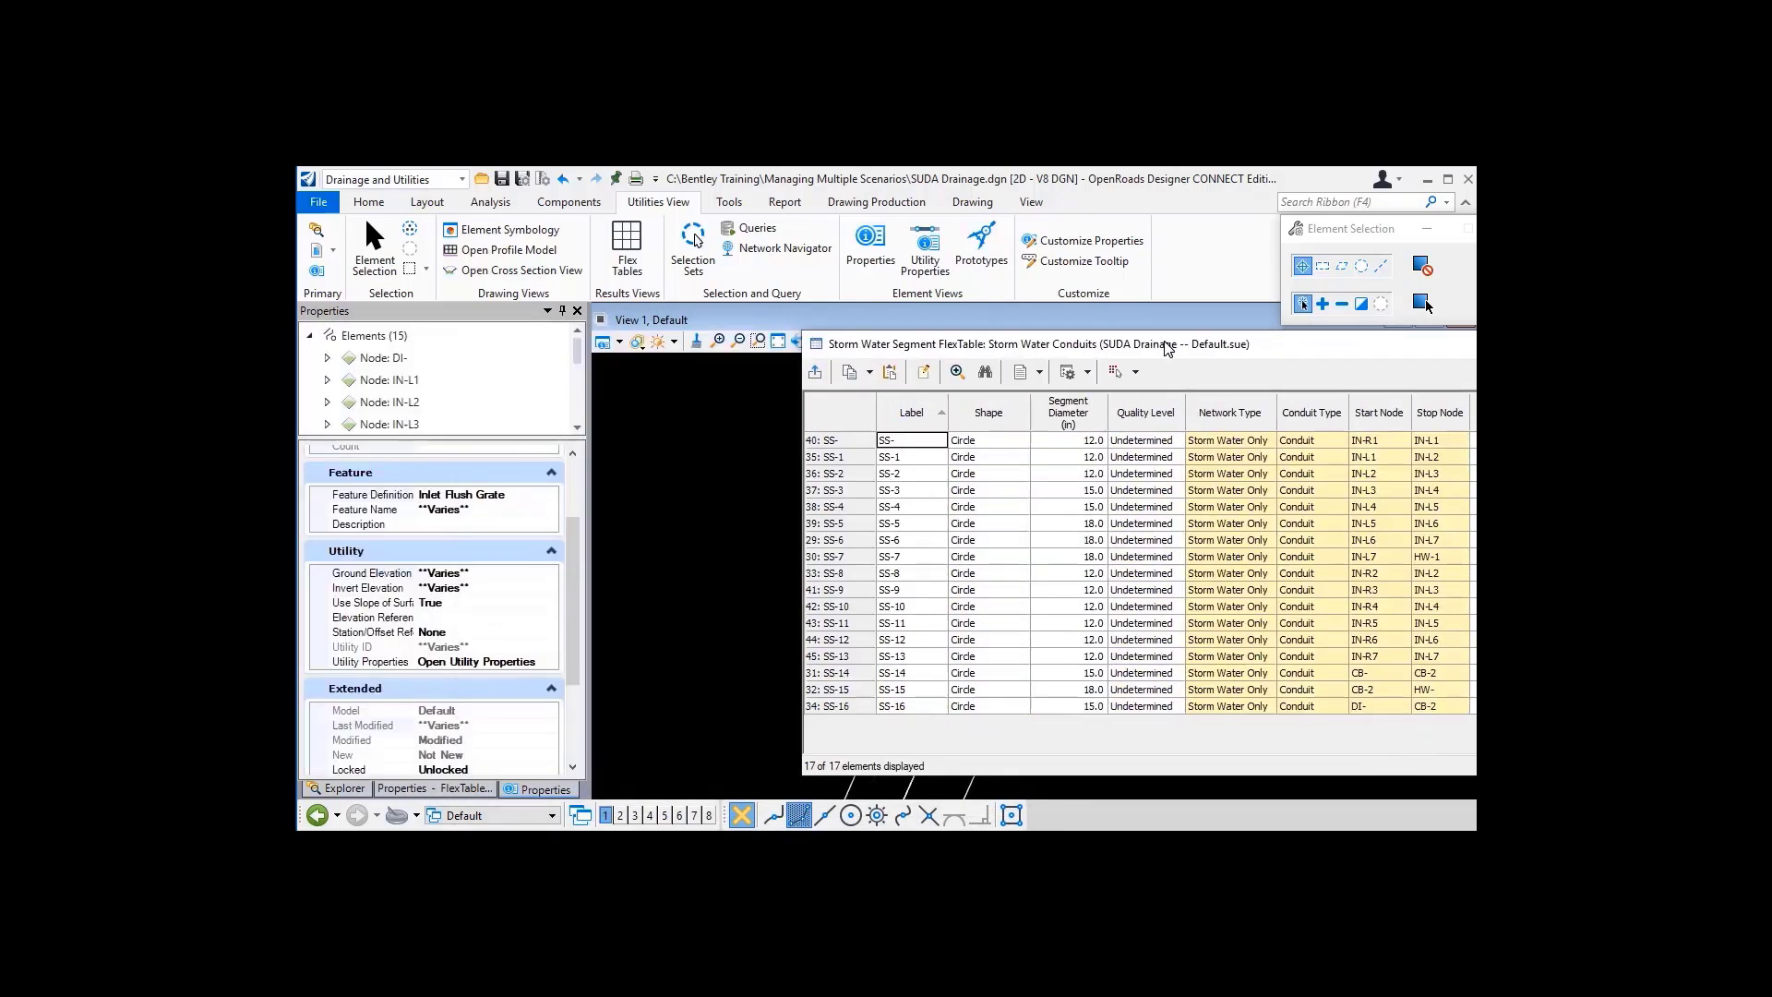
click(694, 451)
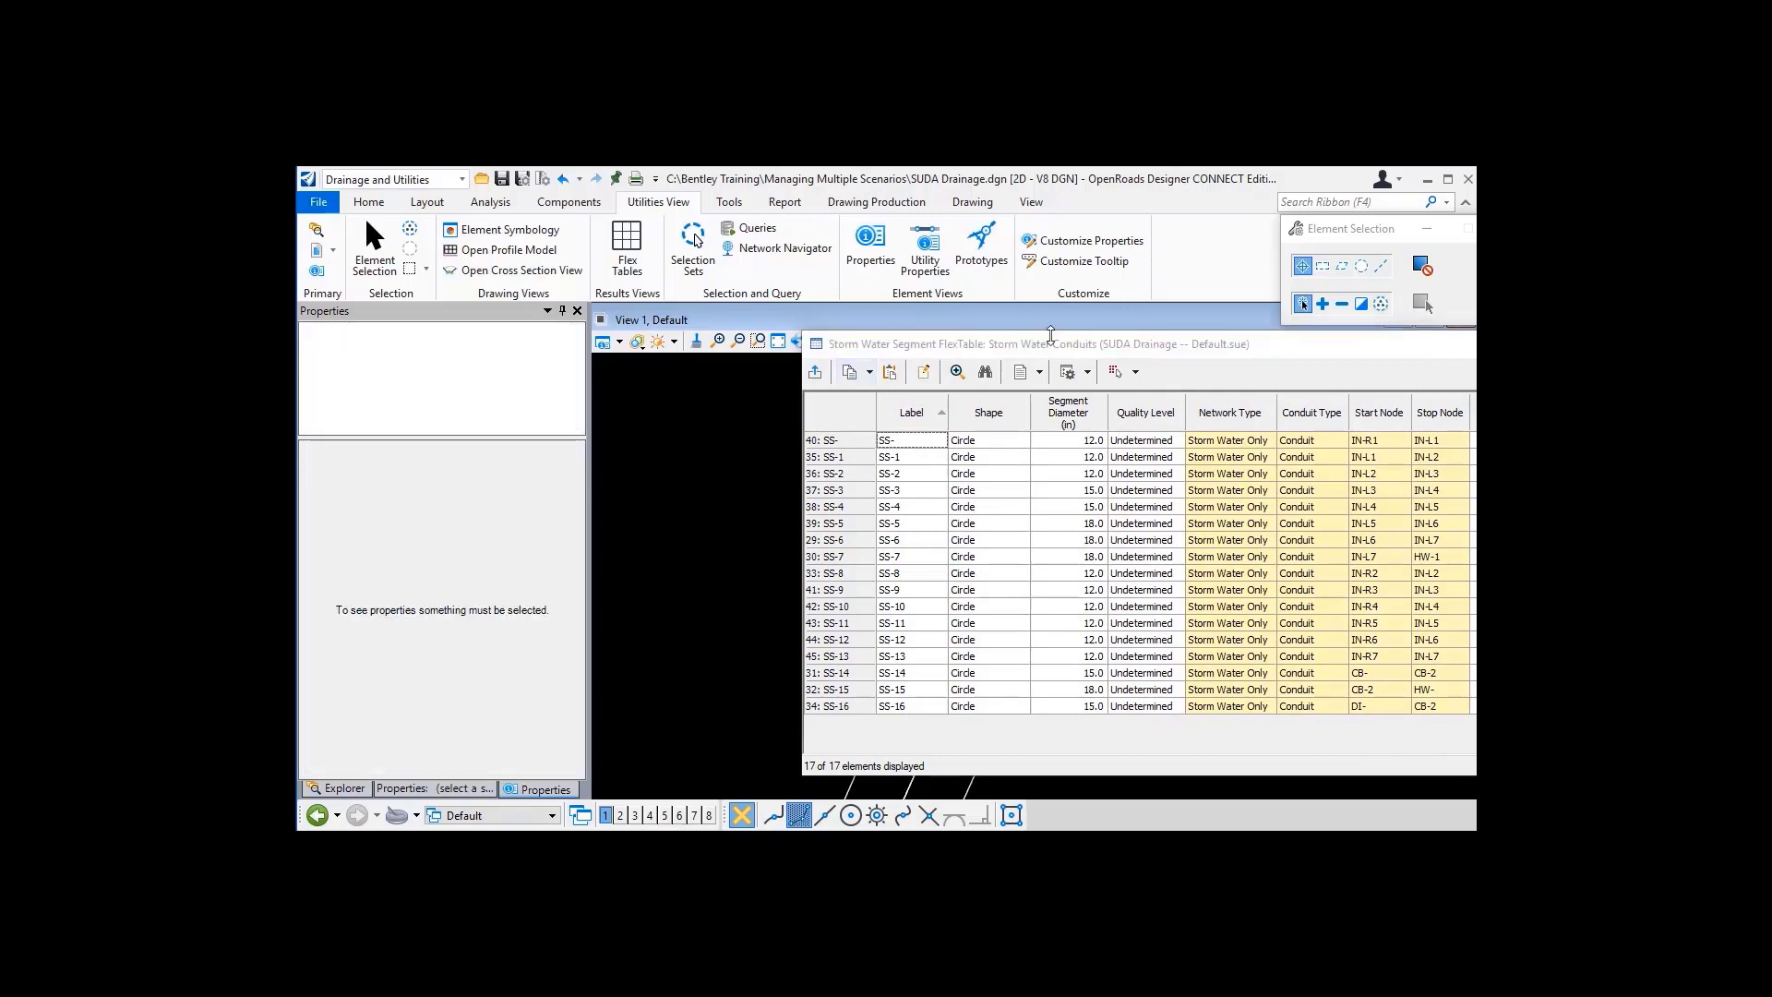
mouse_move(1061, 344)
mouse_down()
mouse_move(913, 349)
mouse_move(622, 317)
mouse_up()
click(697, 340)
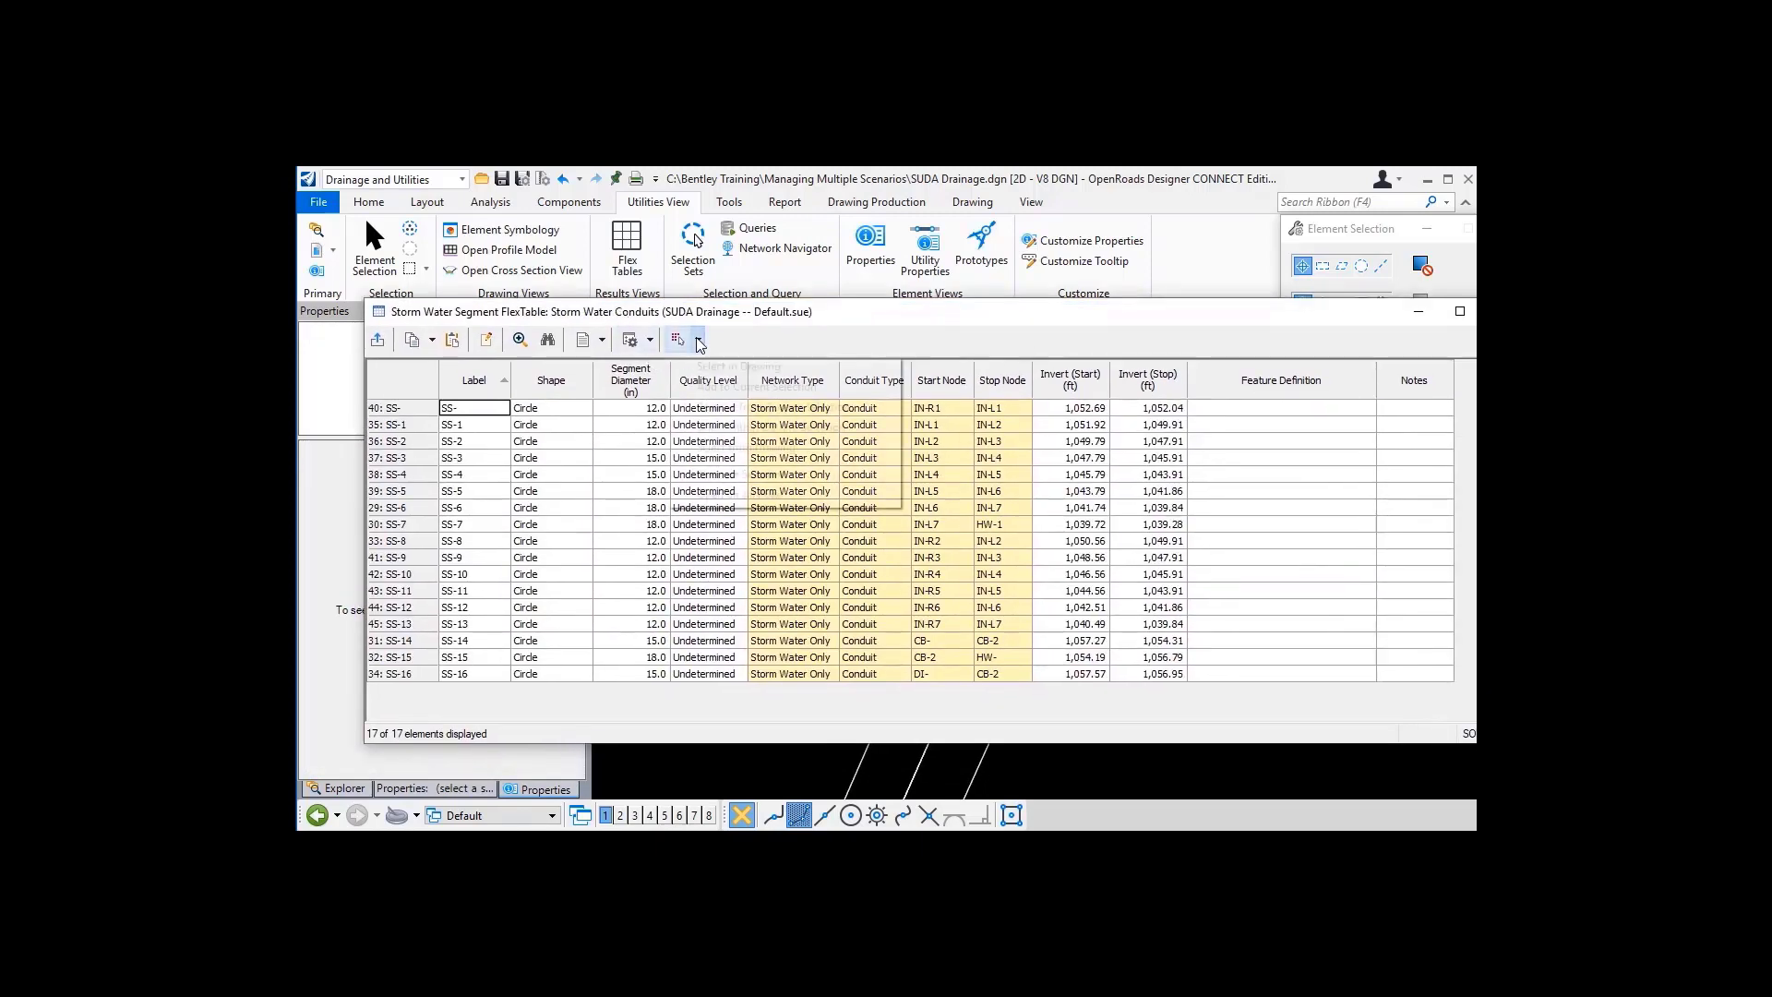
click(716, 373)
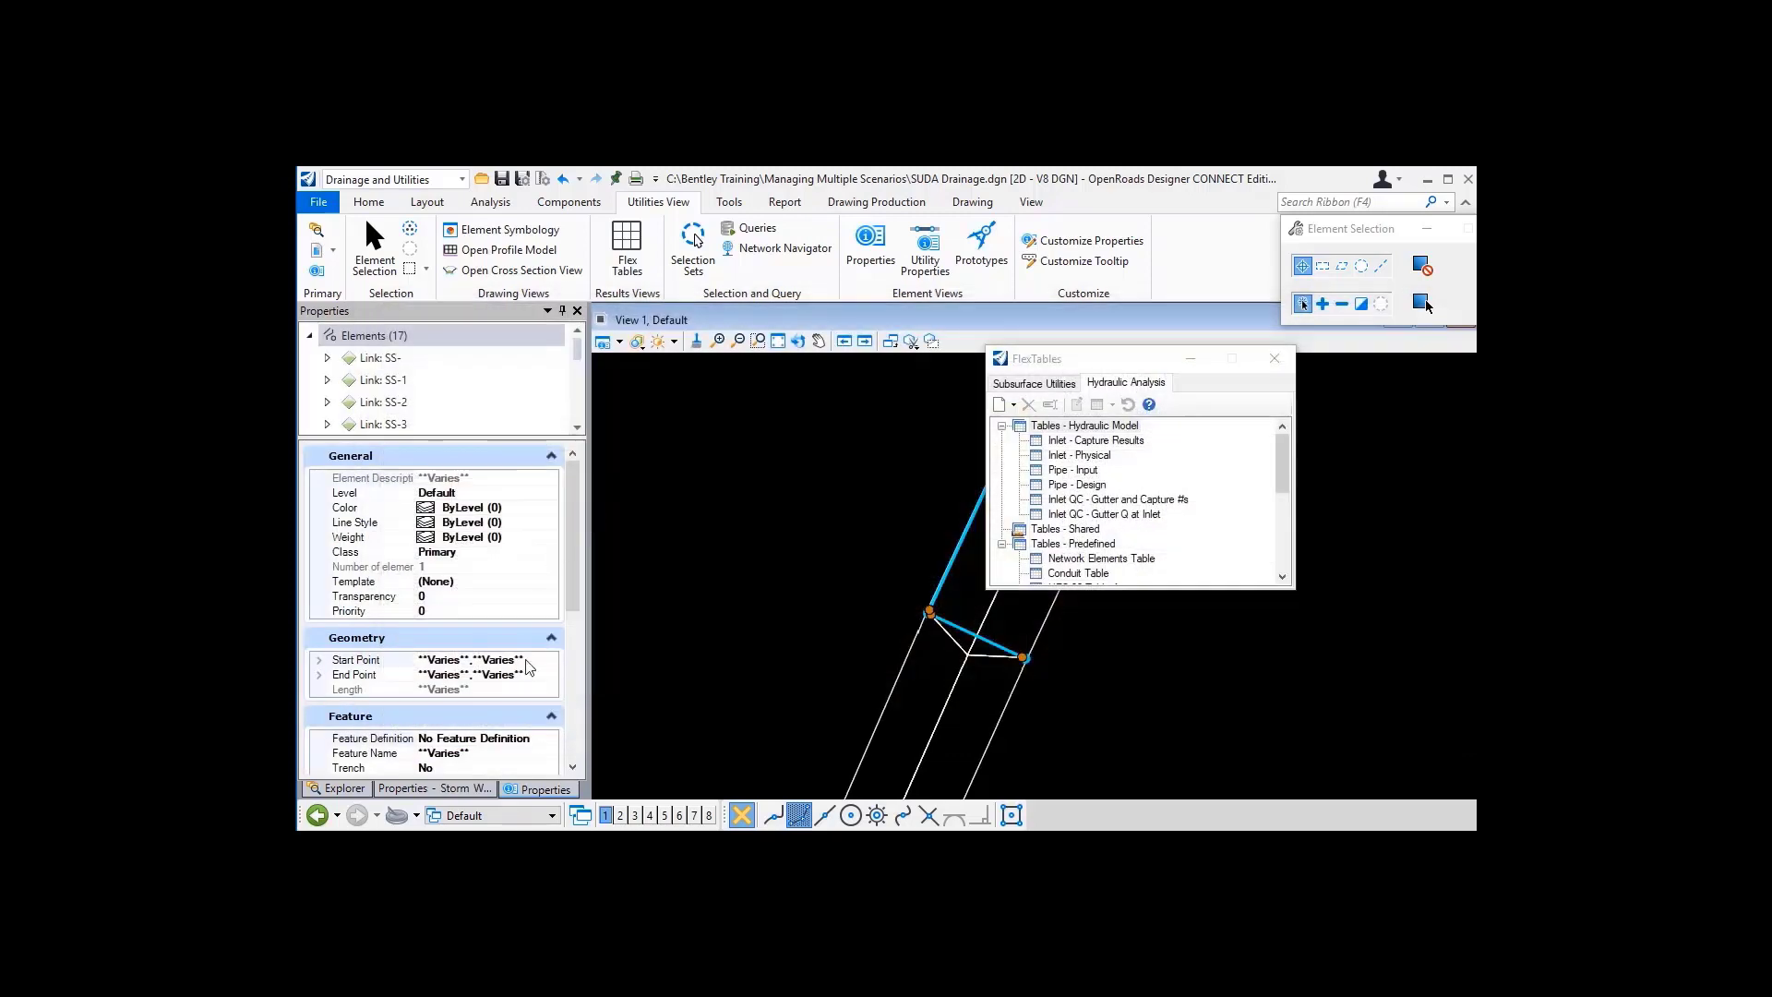
Step: Set the feature definition of the selected conduits to Storm Water (Concrete) and close the FlexTables manager
scroll(526, 688, down, 1)
click(544, 687)
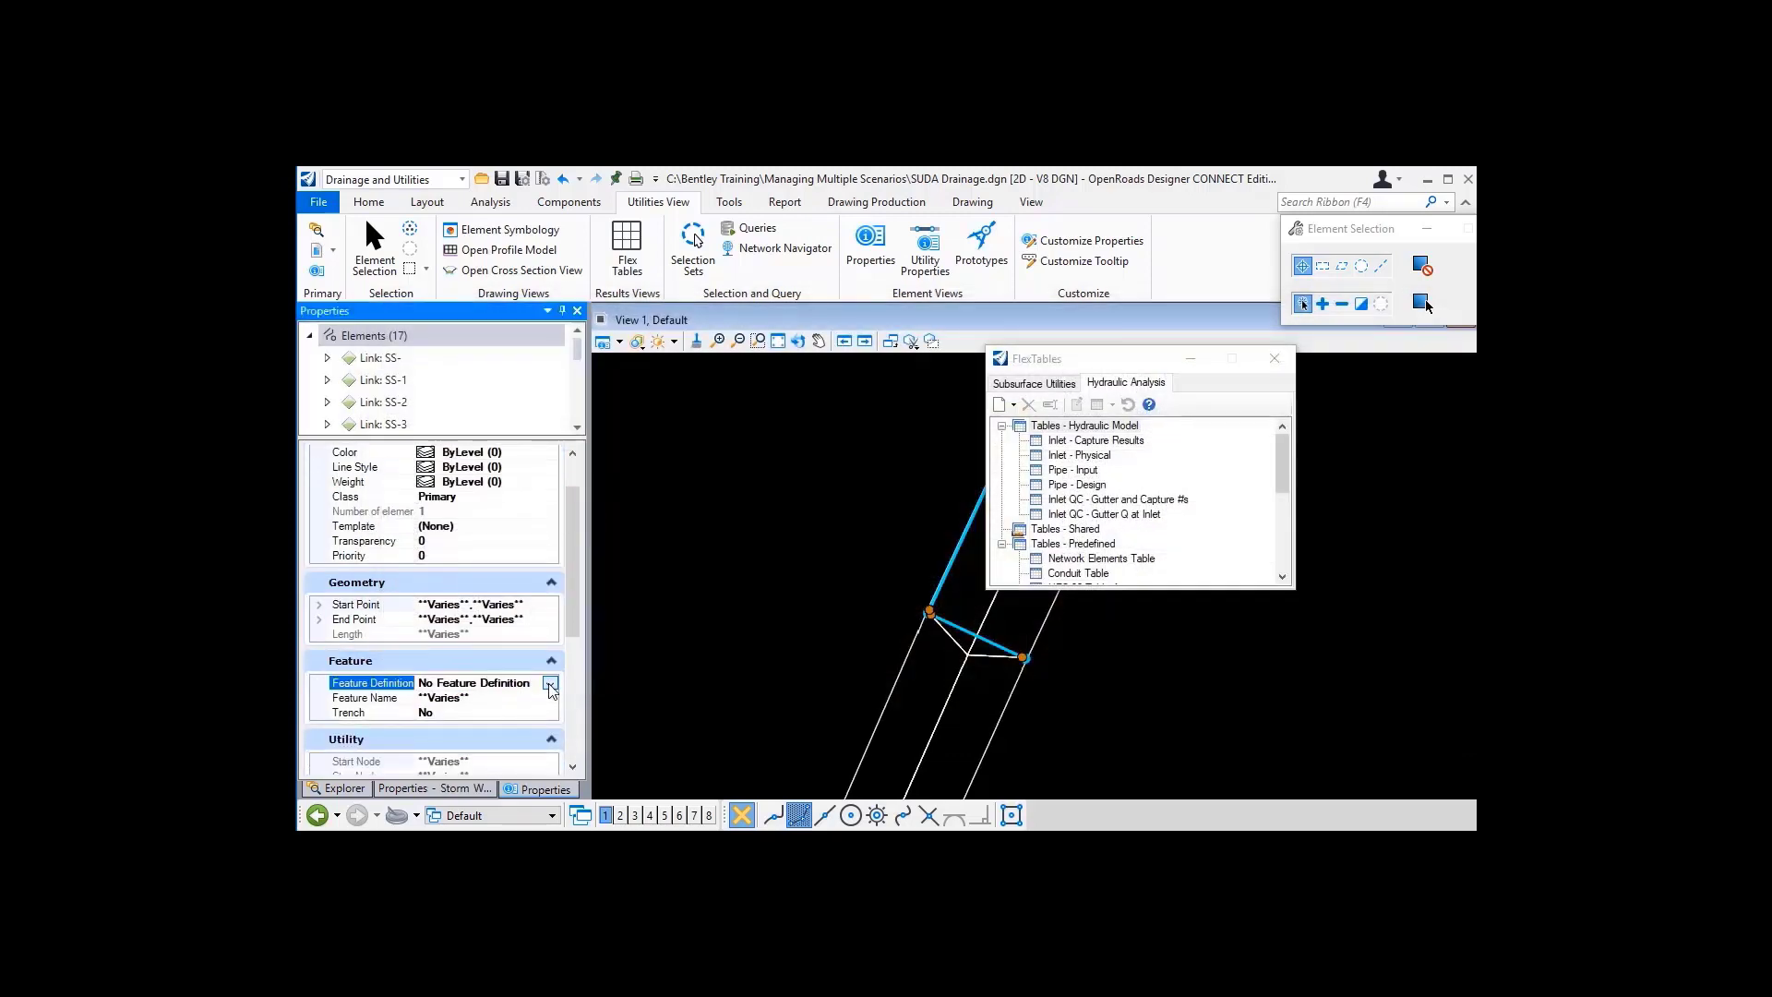
click(550, 683)
click(306, 698)
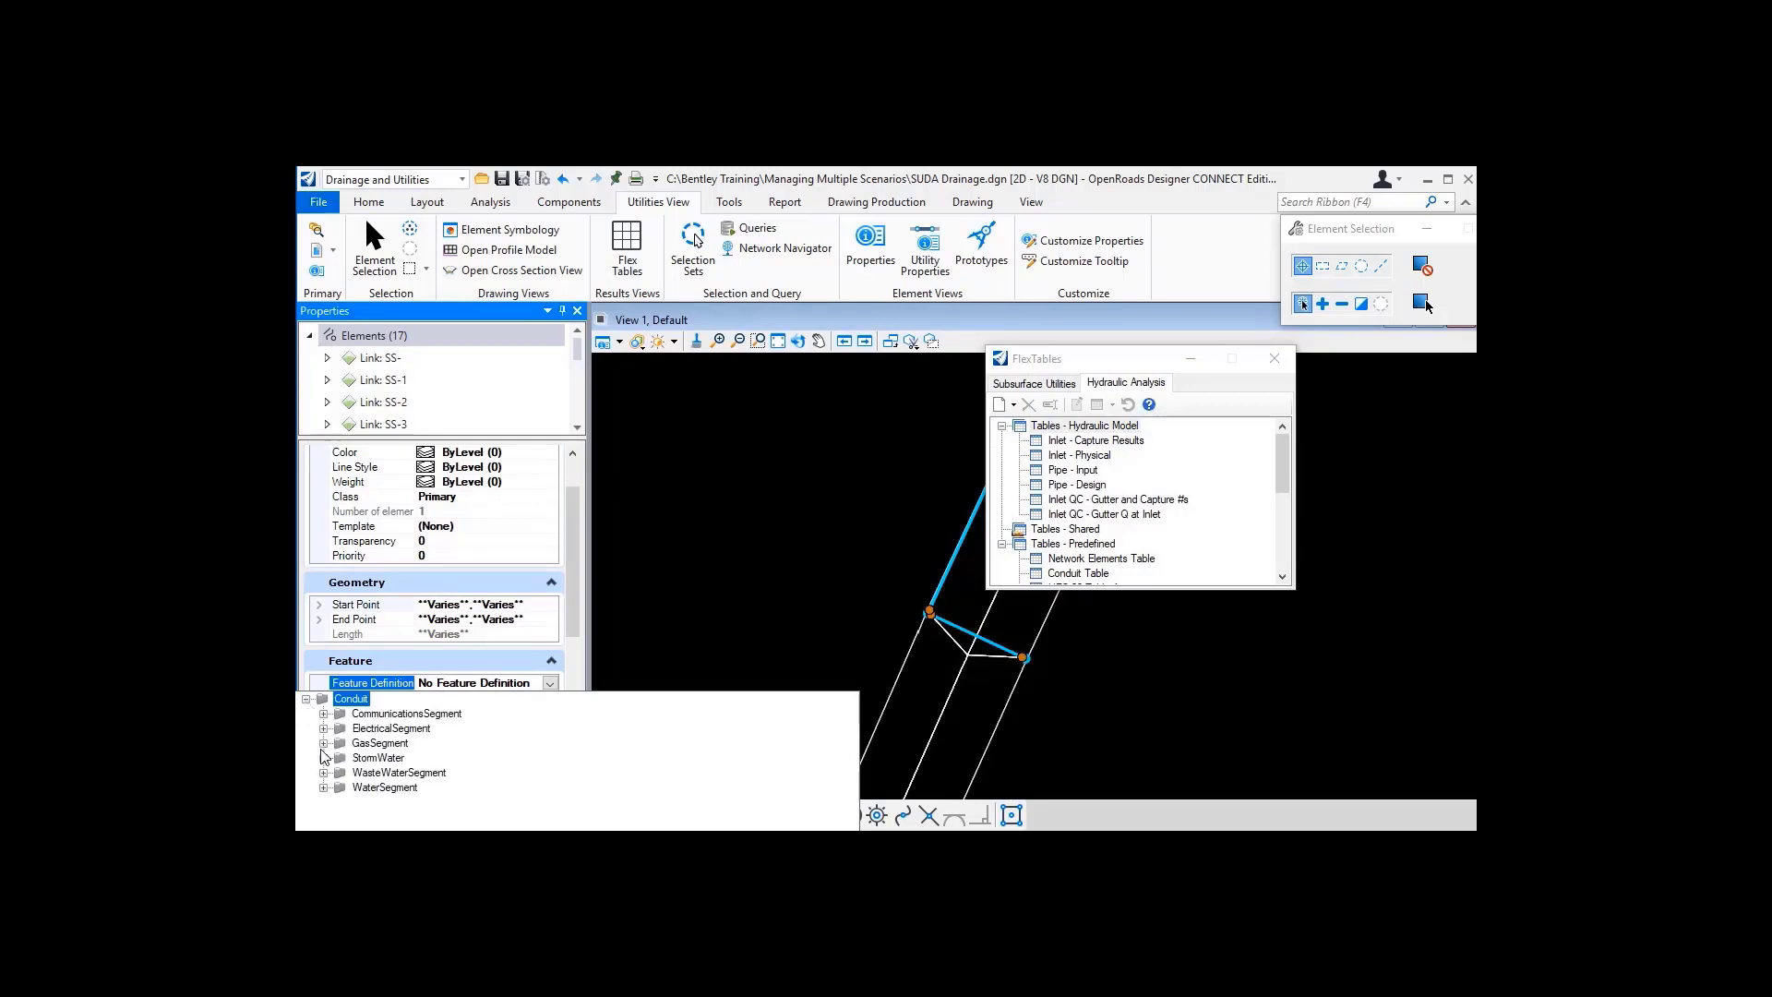
click(323, 758)
click(341, 787)
click(438, 817)
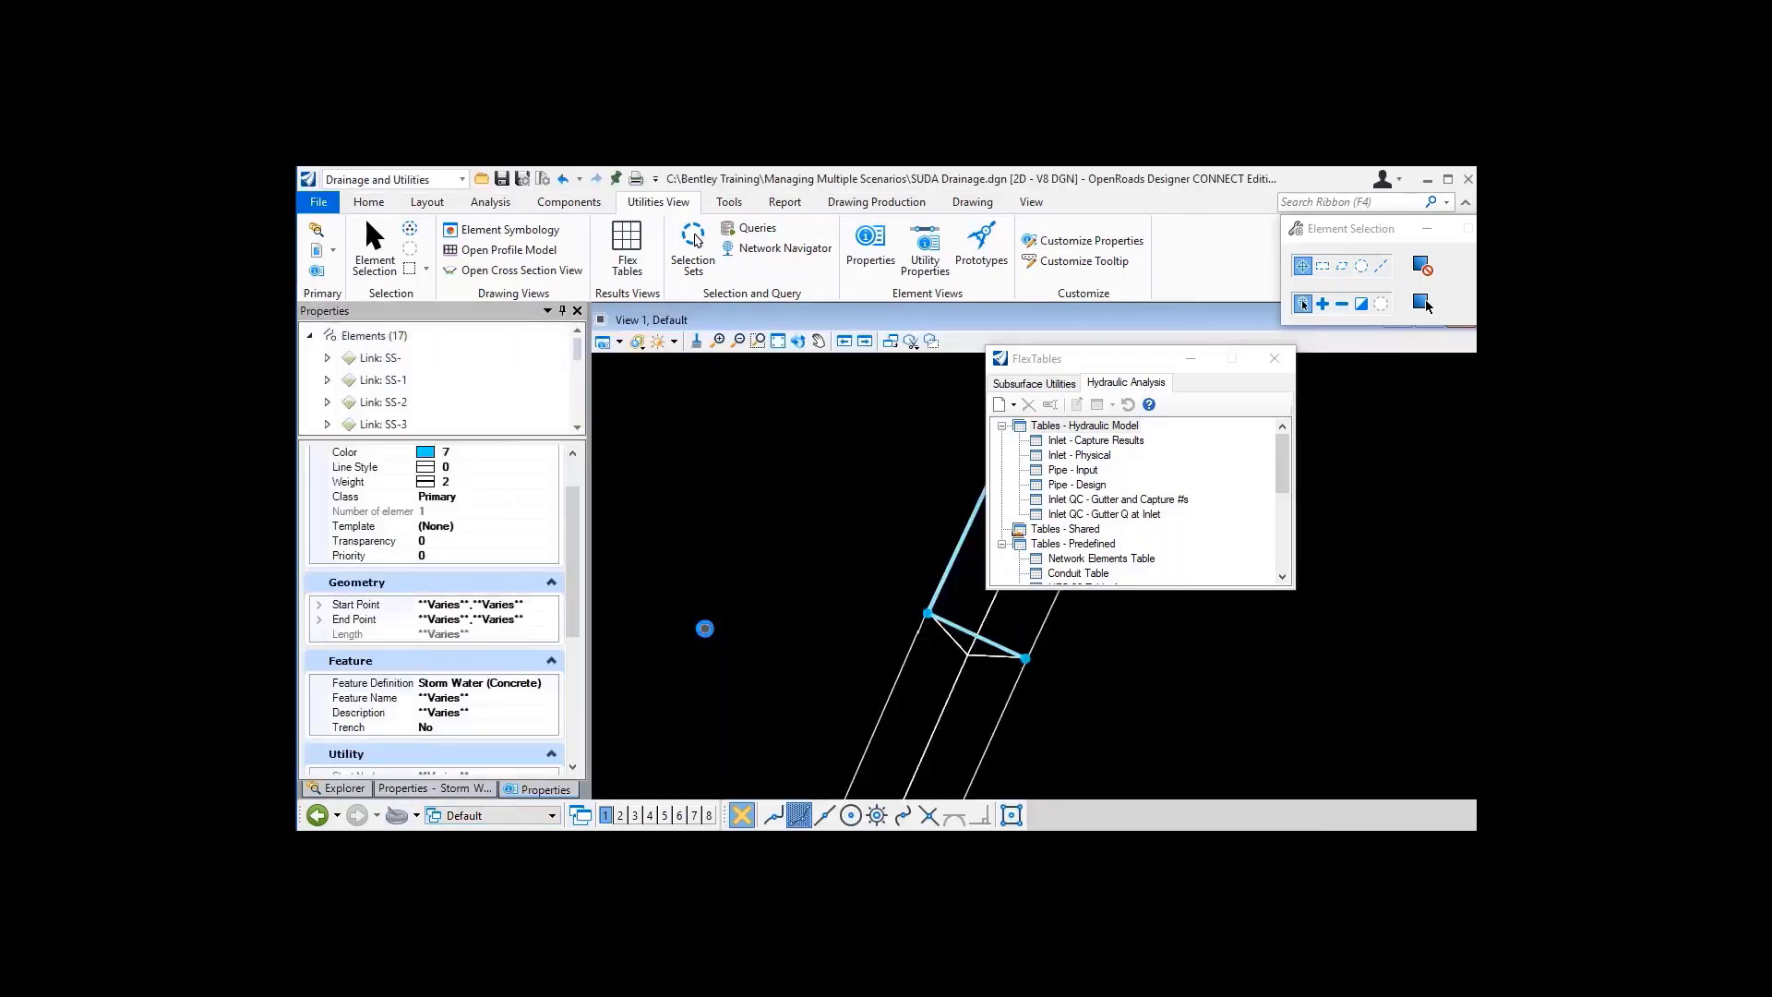
click(1275, 359)
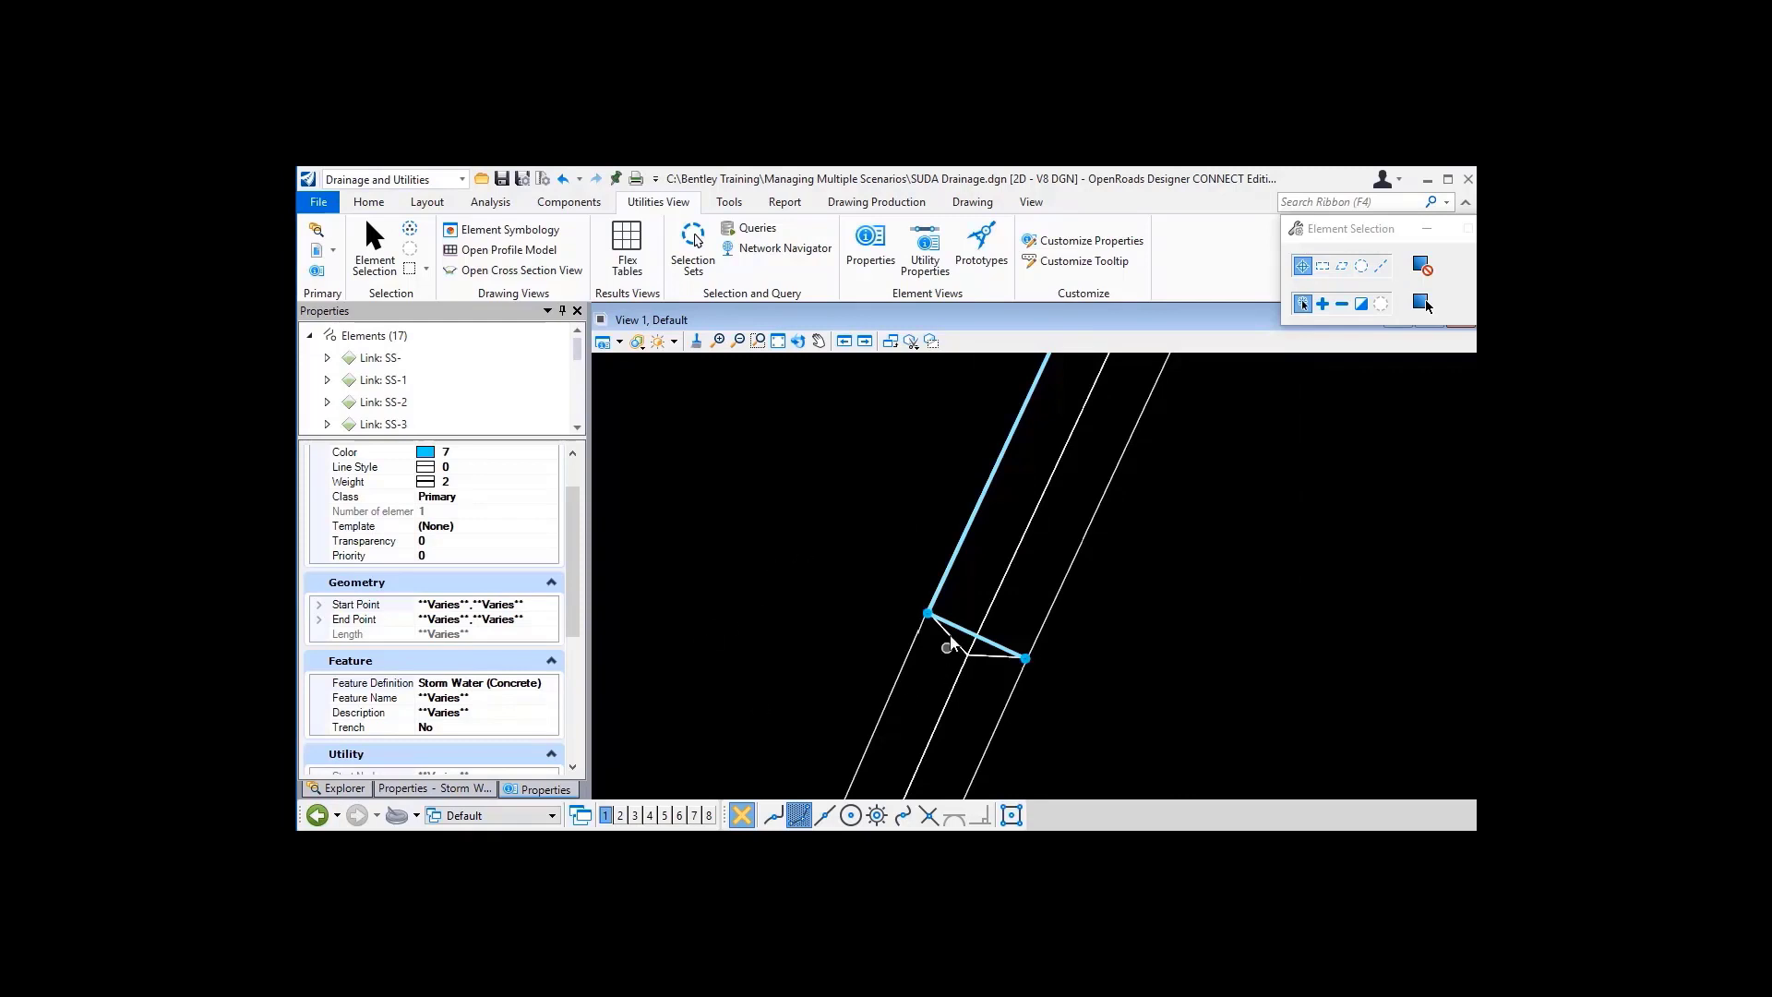
Step: Examine the updated inlet, its connected conduits and the adjoining catchment boundary up close, and clear the selection
scroll(951, 643, up, 5)
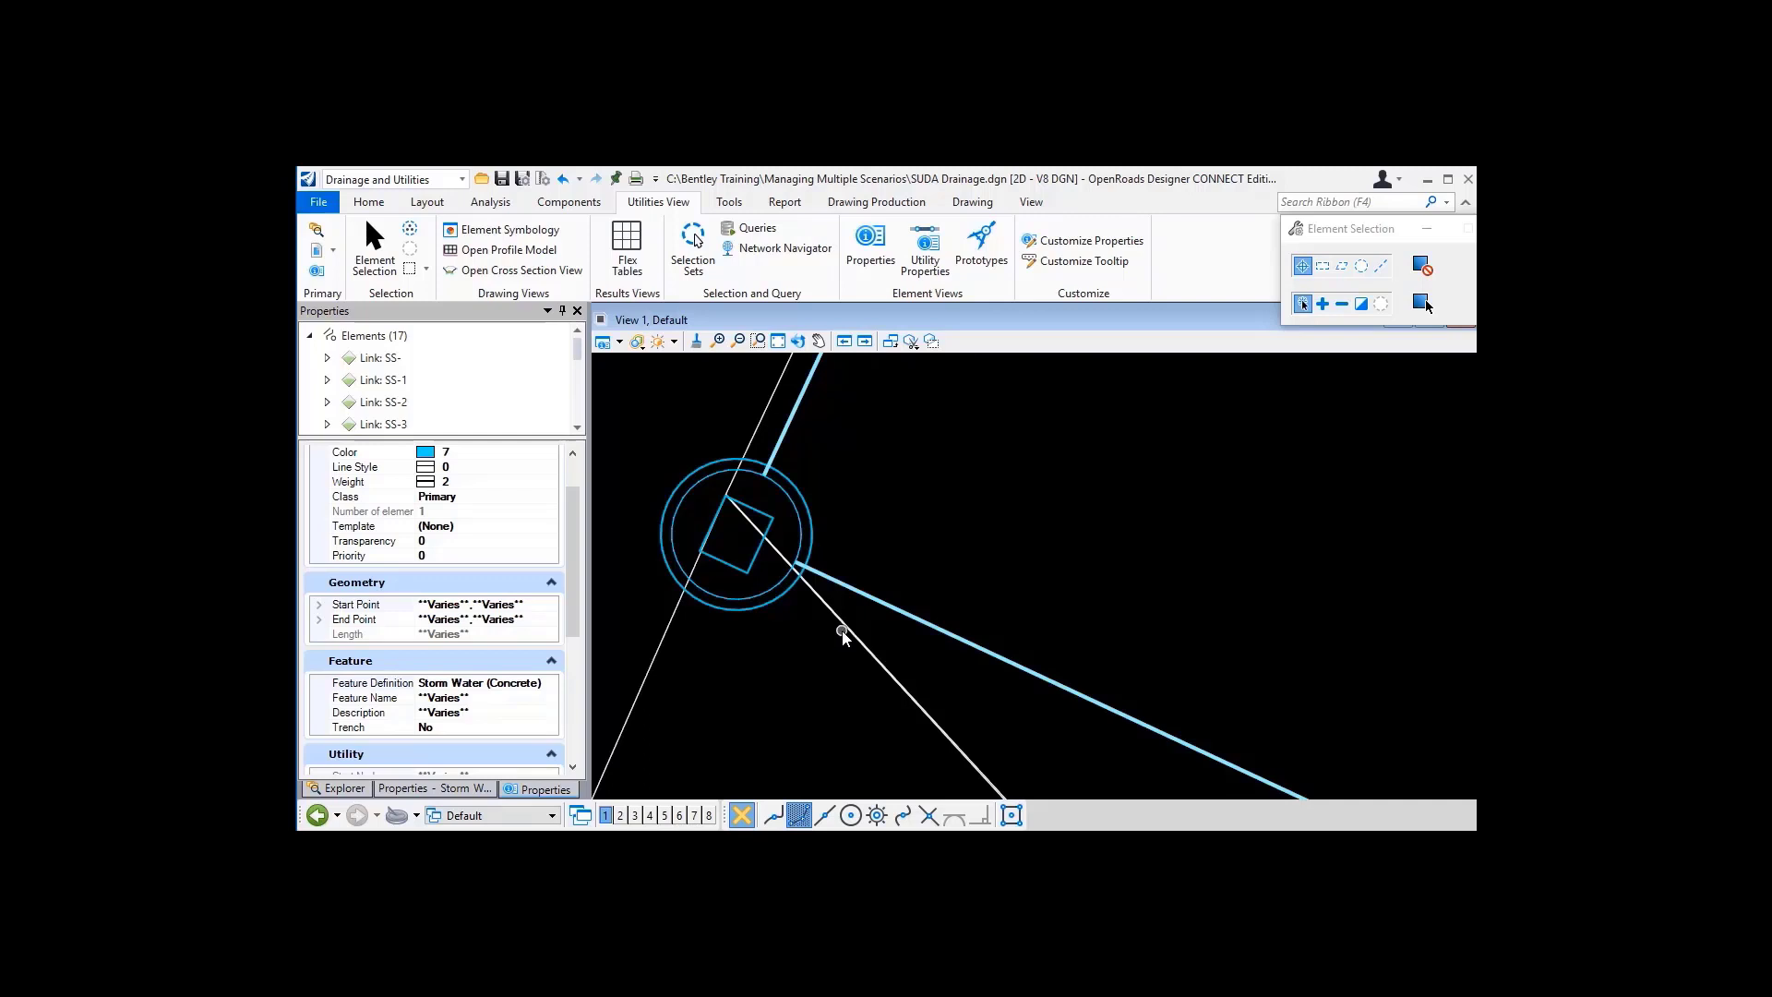
mouse_move(844, 629)
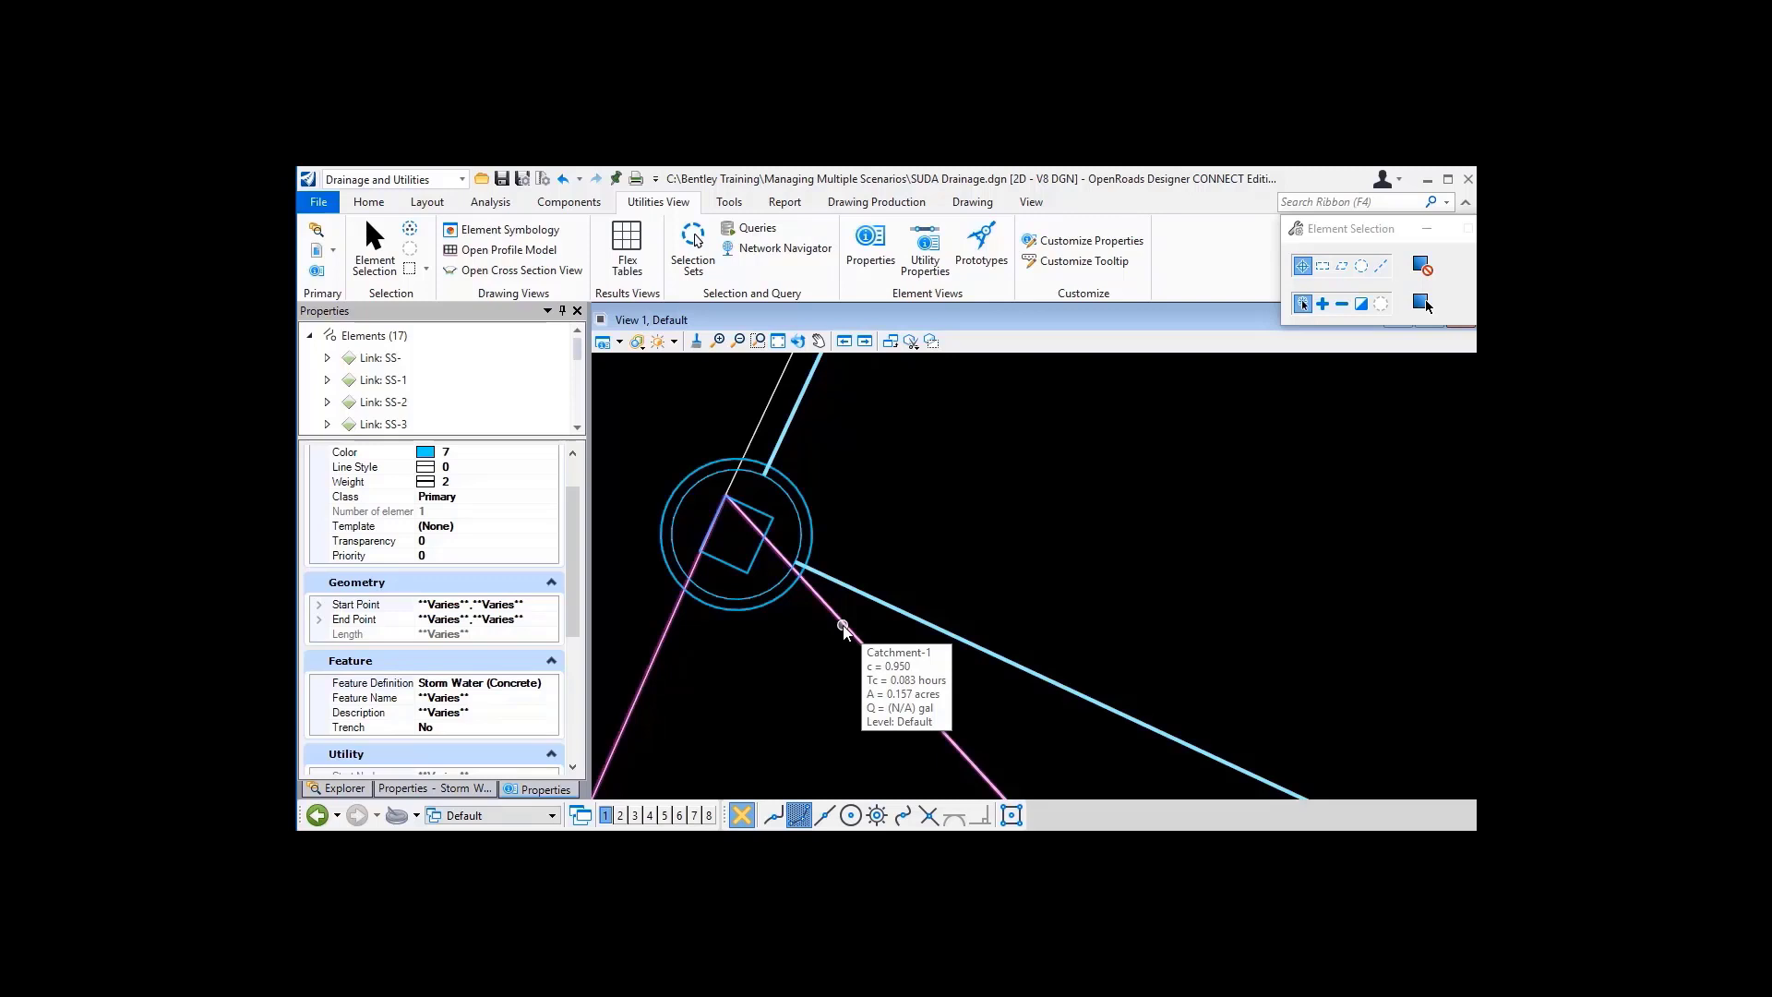
click(1424, 303)
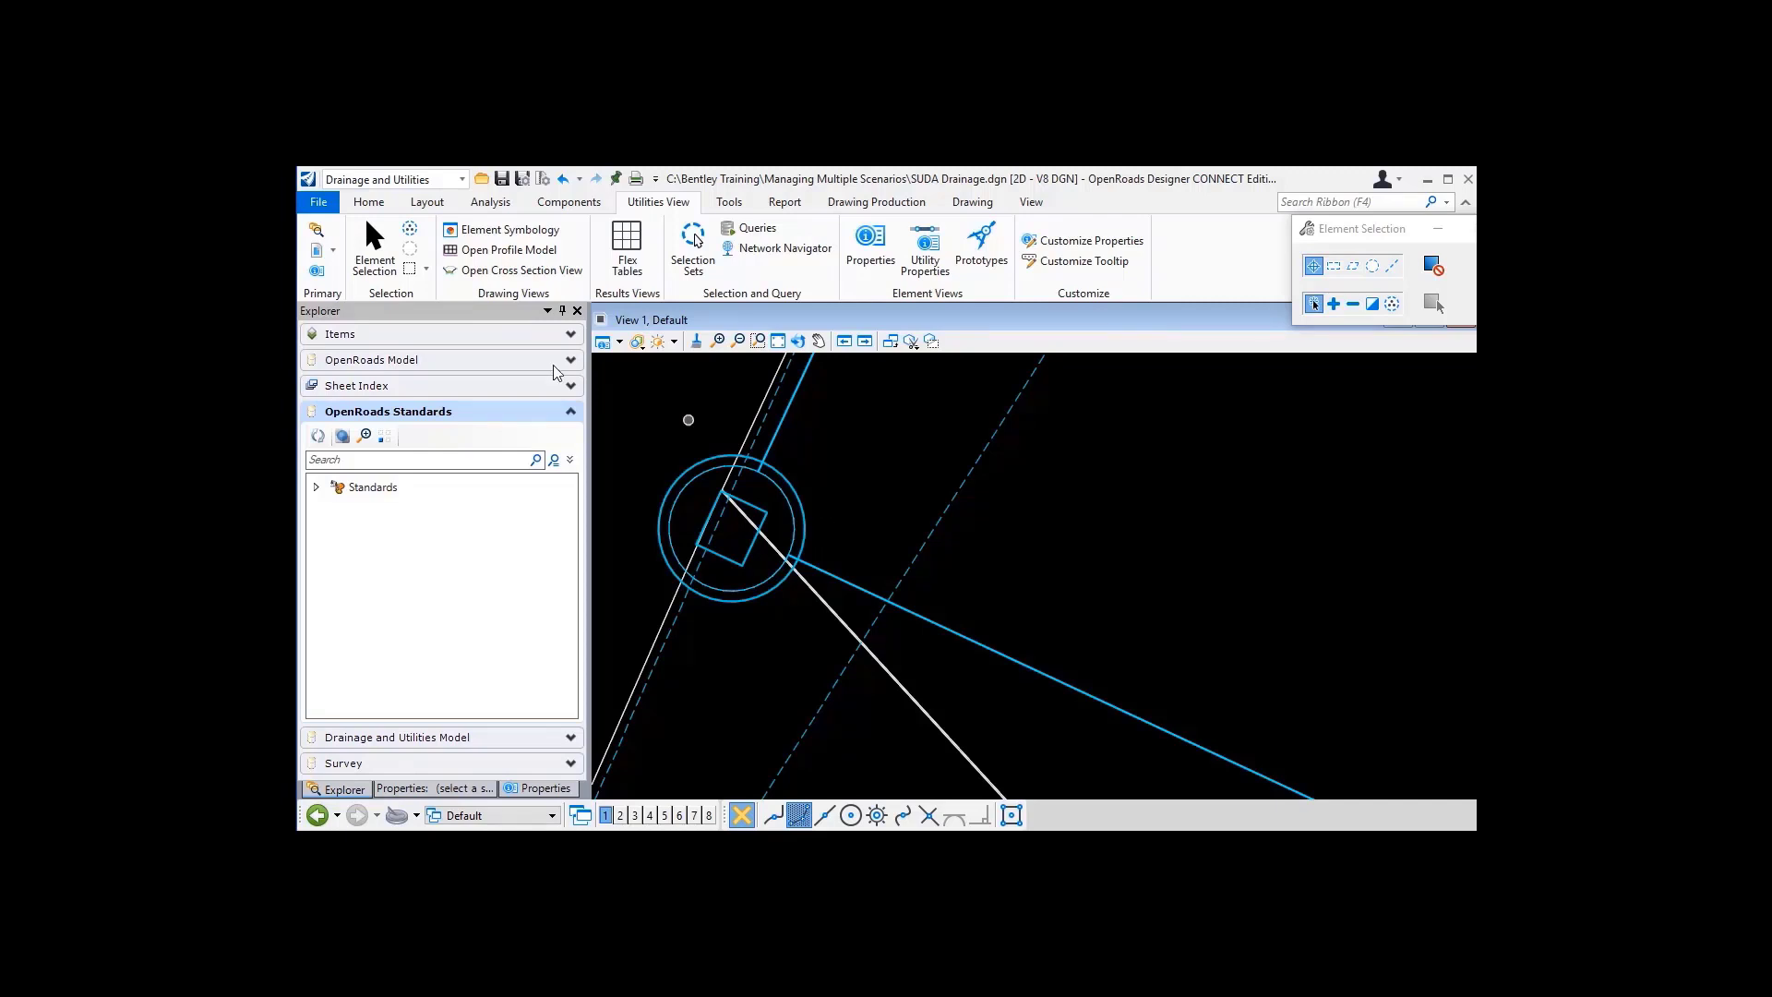
Step: Check the attached reference ORD Terrain - Ultimate Corridor + Existing.dgn in References and view the full extent of the drawing
click(319, 251)
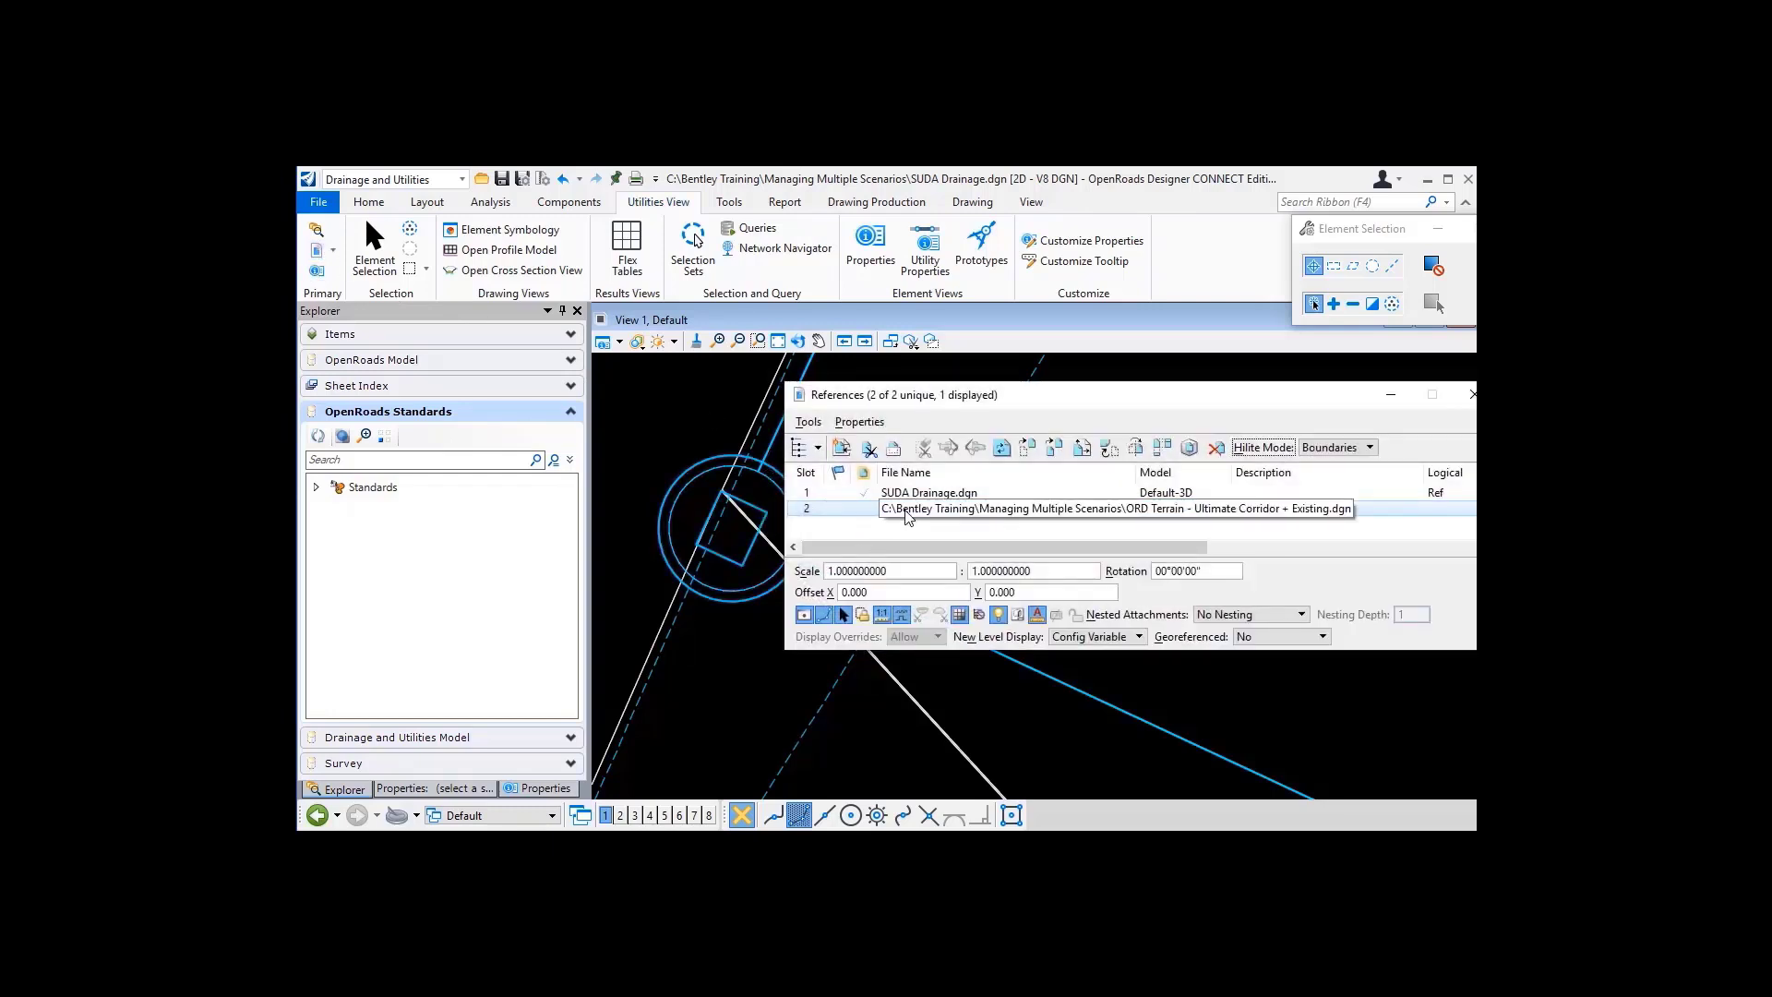
click(1471, 394)
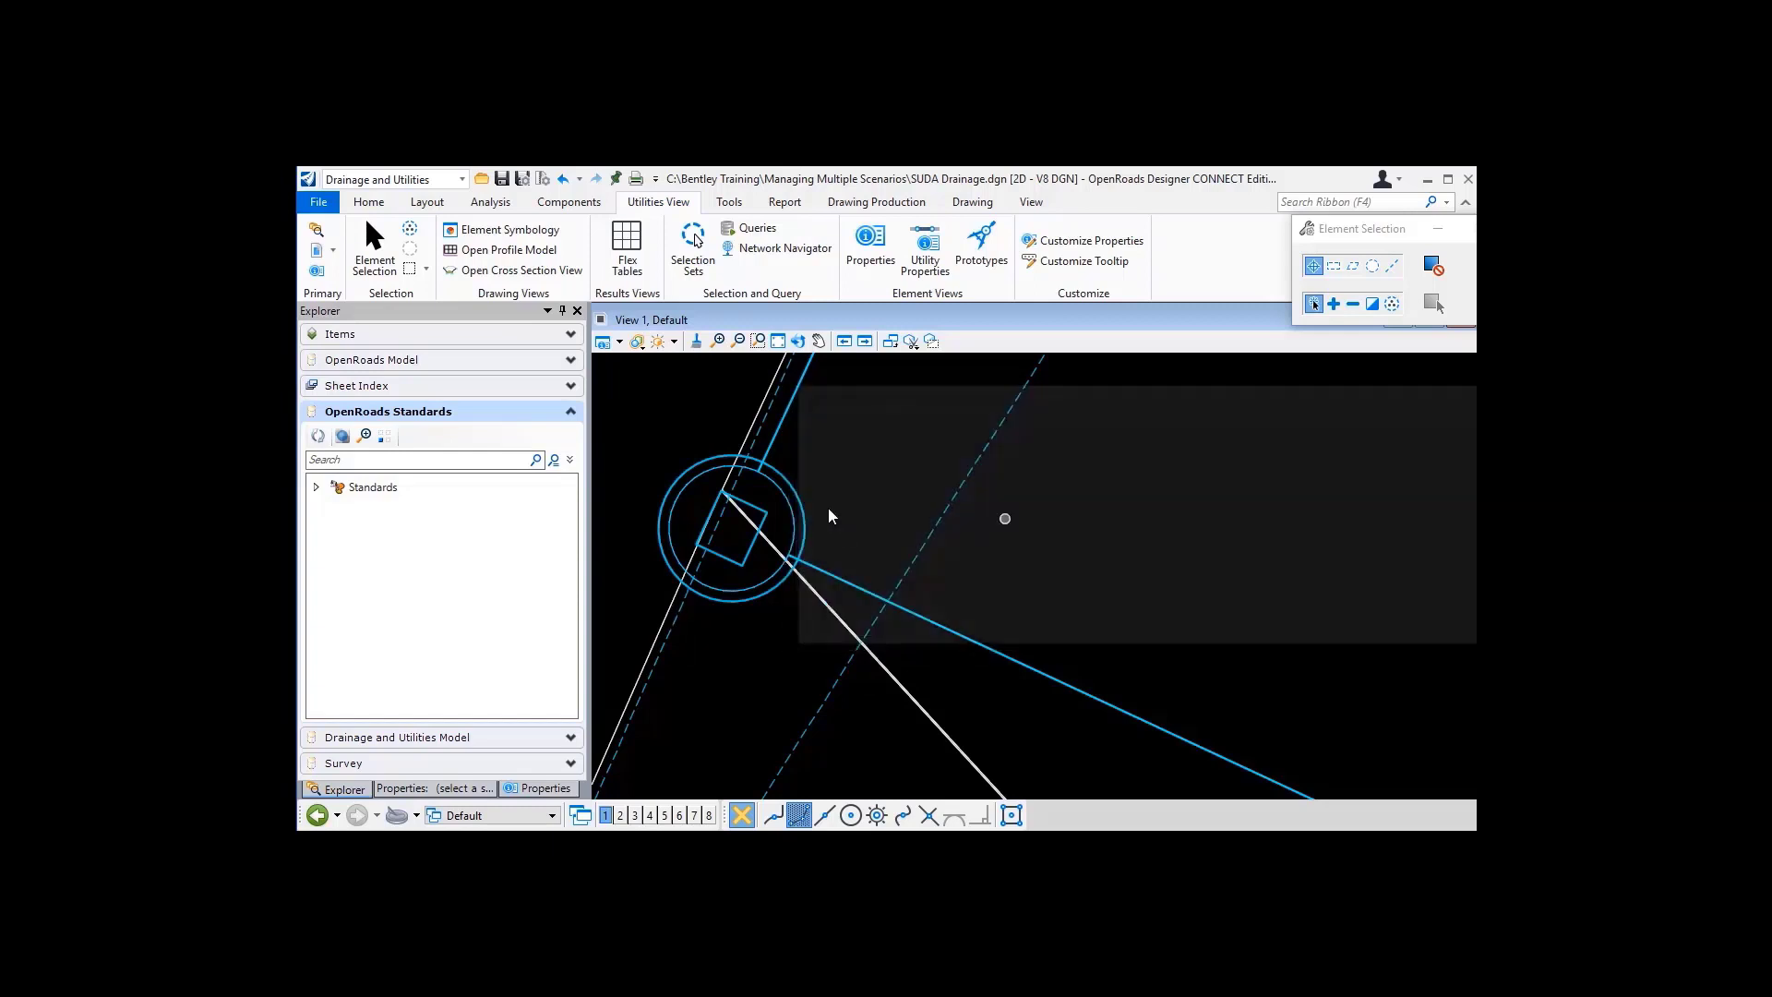
click(778, 340)
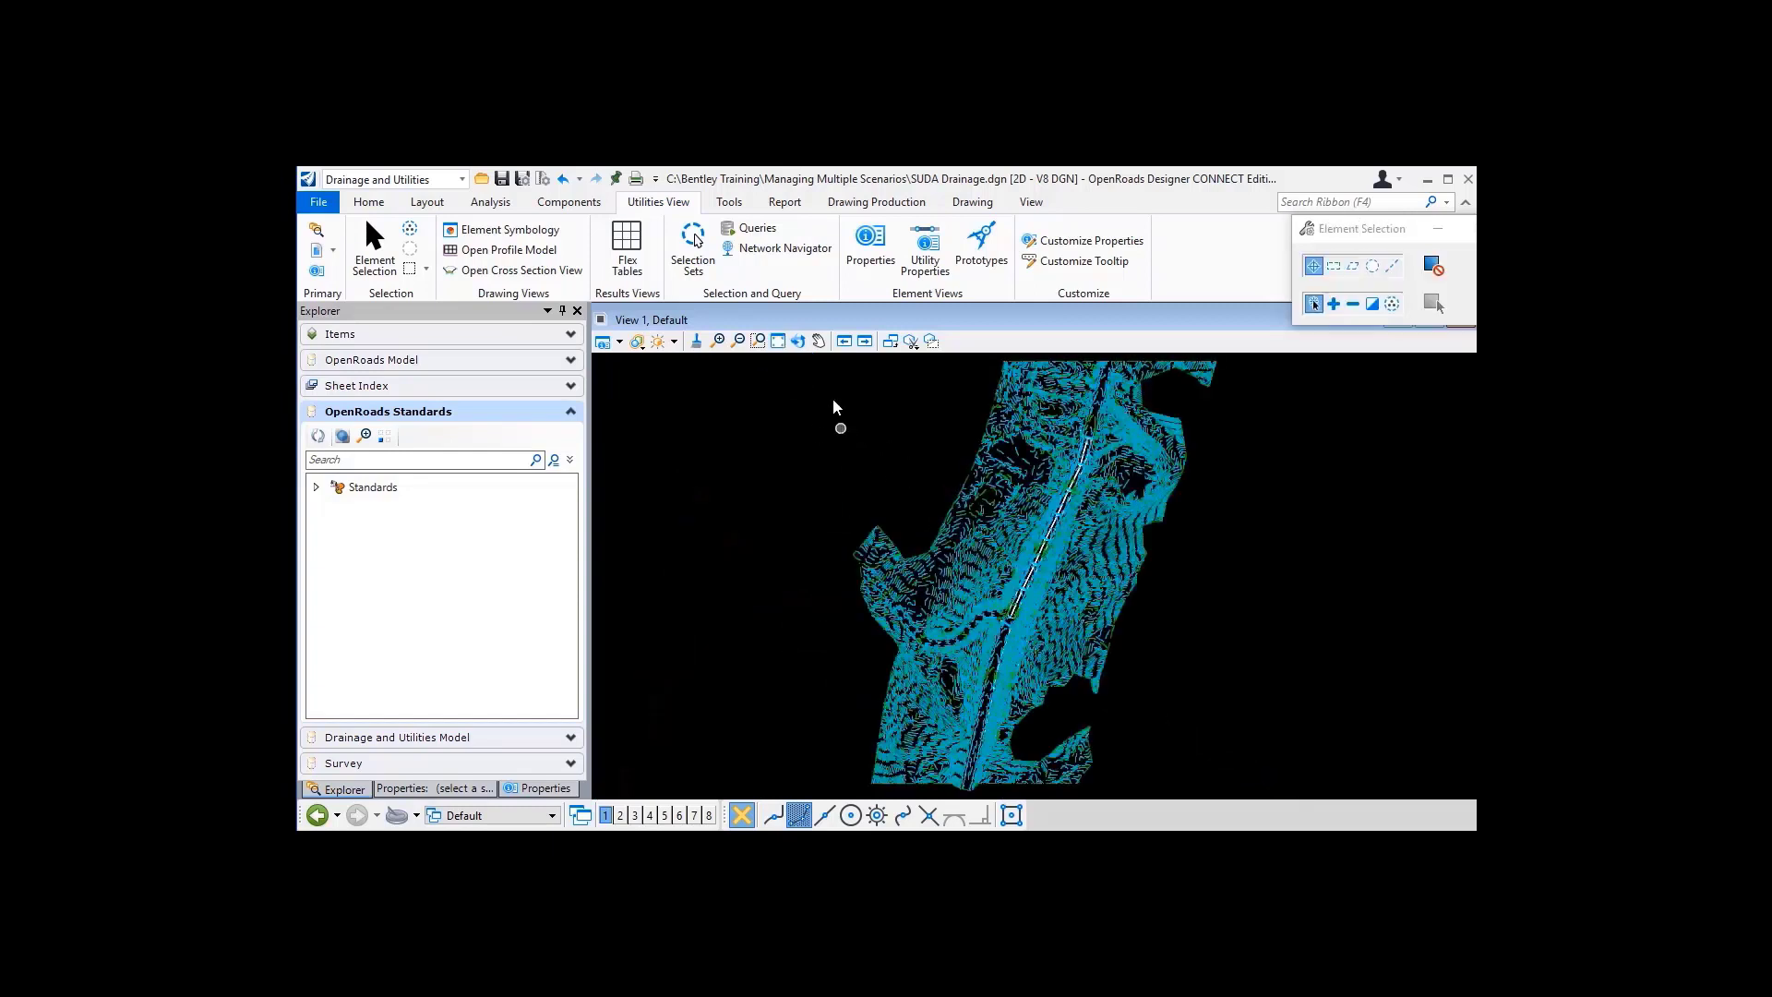
Step: Select every node of the Storm Water Nodes FlexTable in the drawing and close the table
click(627, 248)
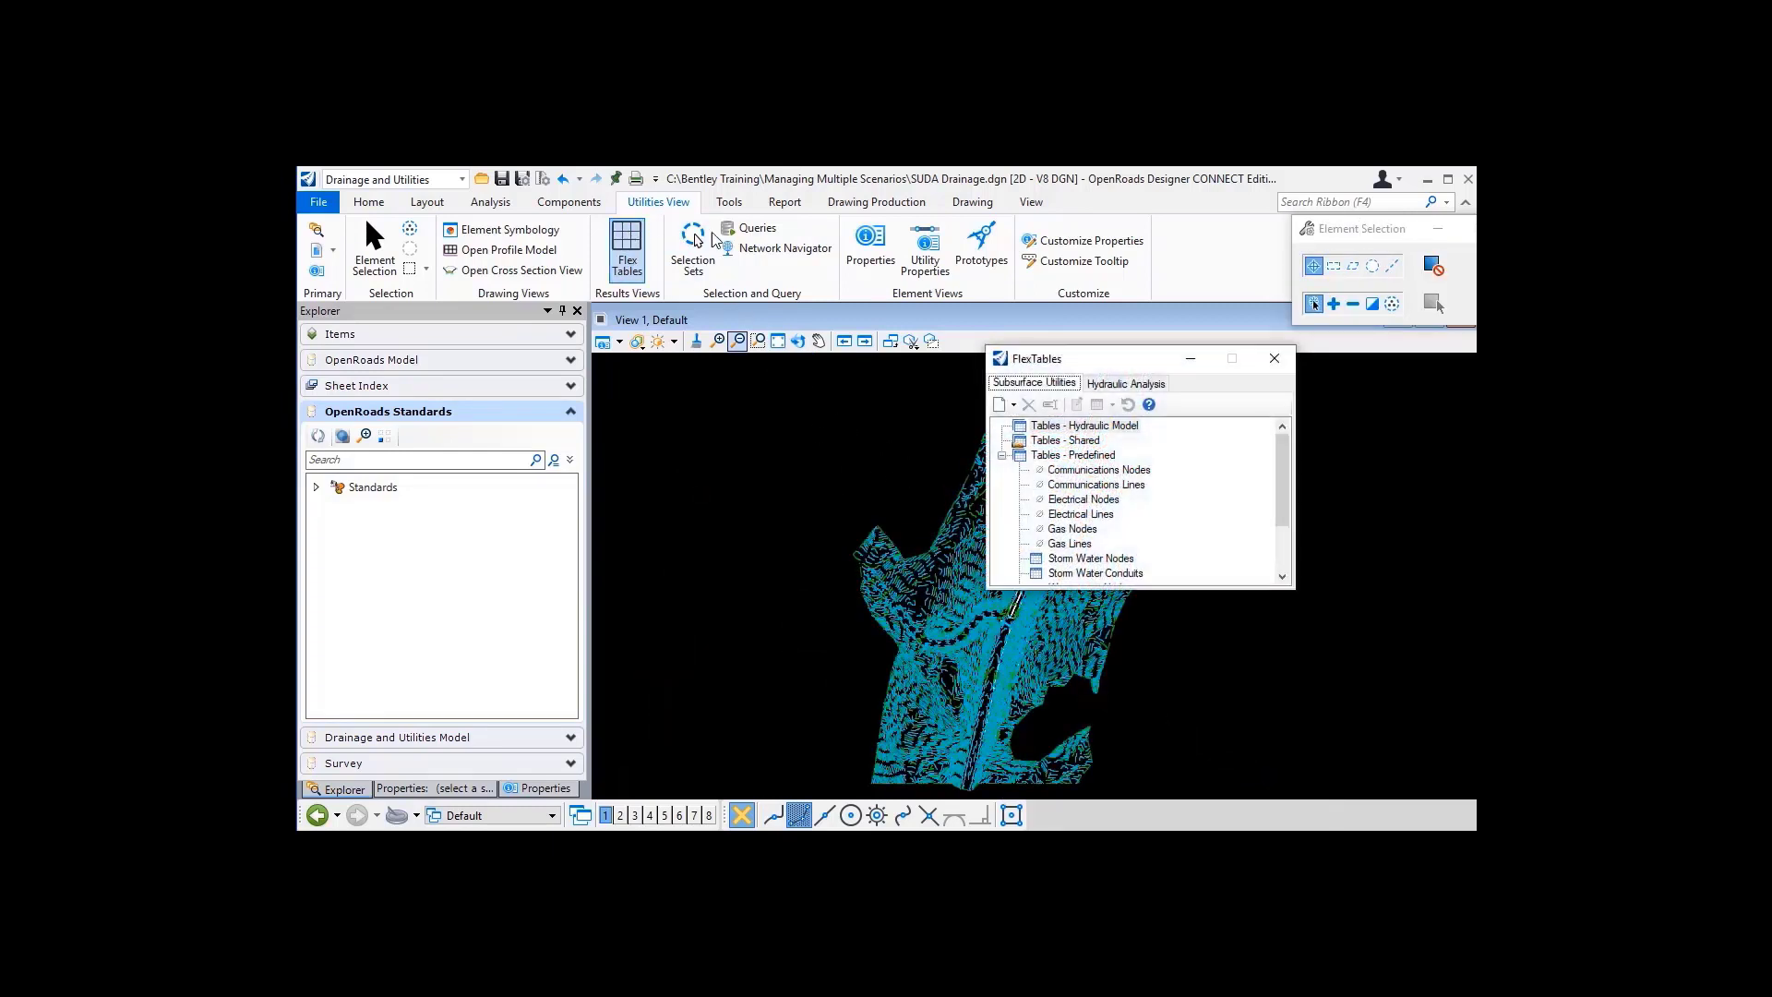
double_click(1098, 558)
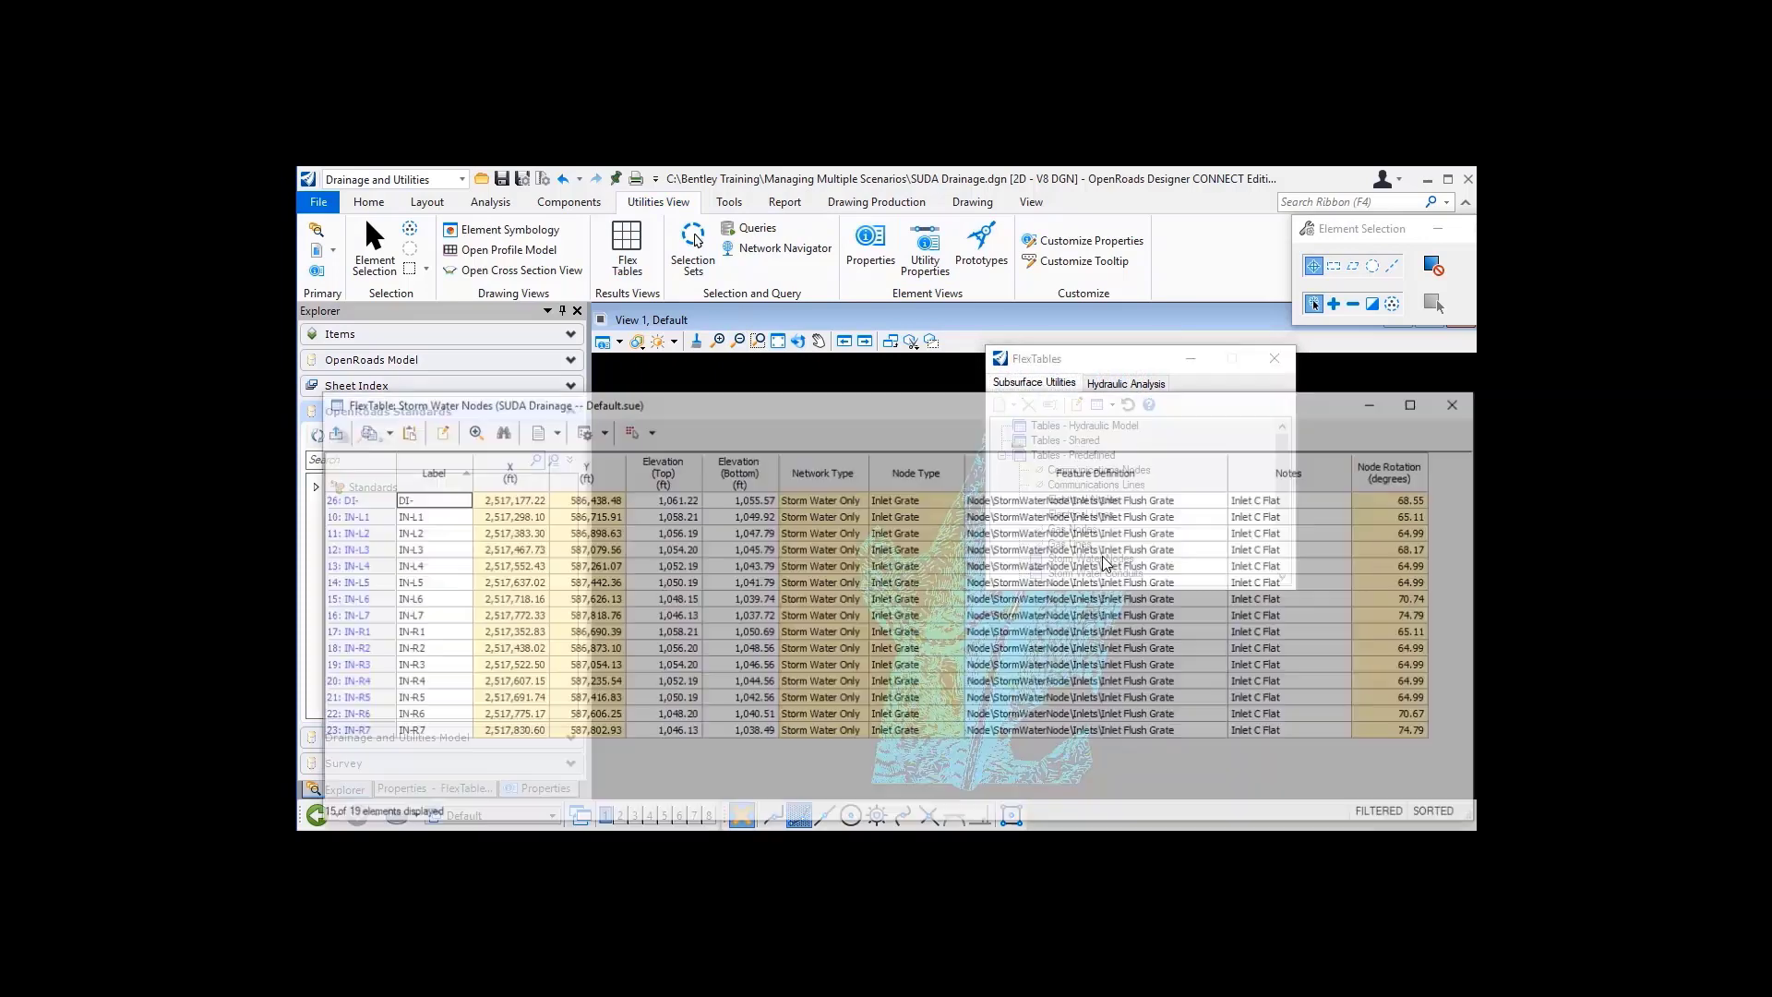
click(650, 431)
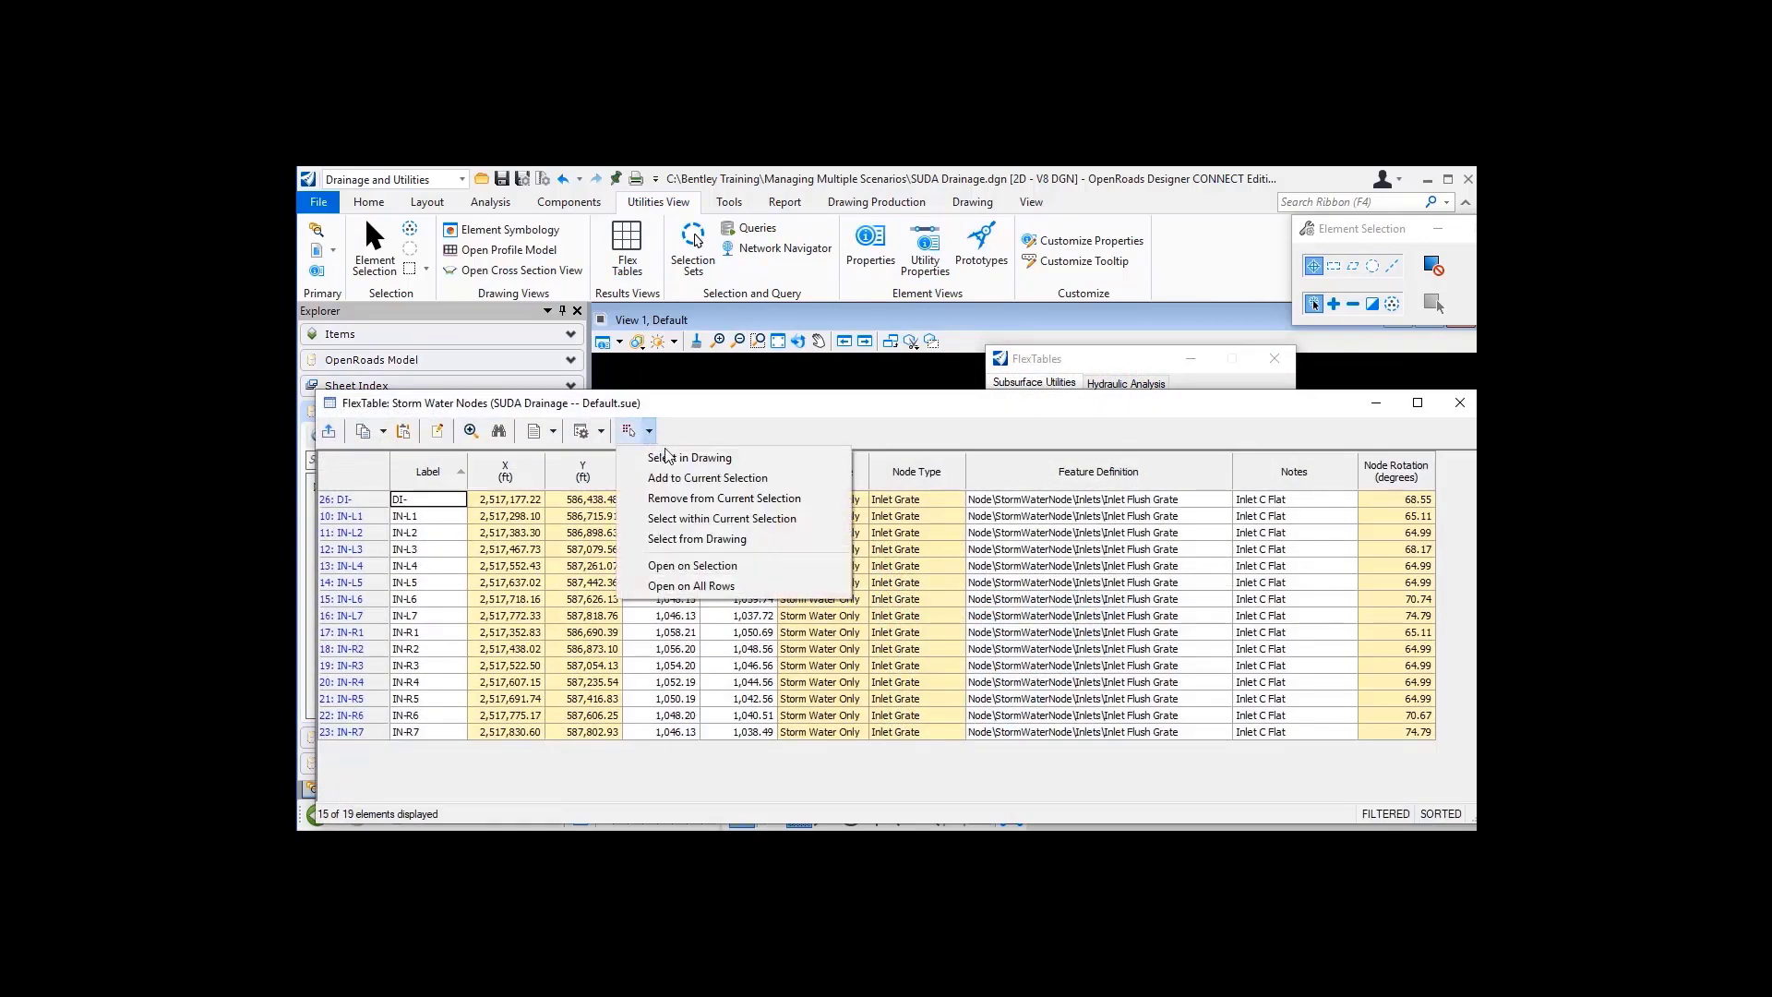
click(667, 457)
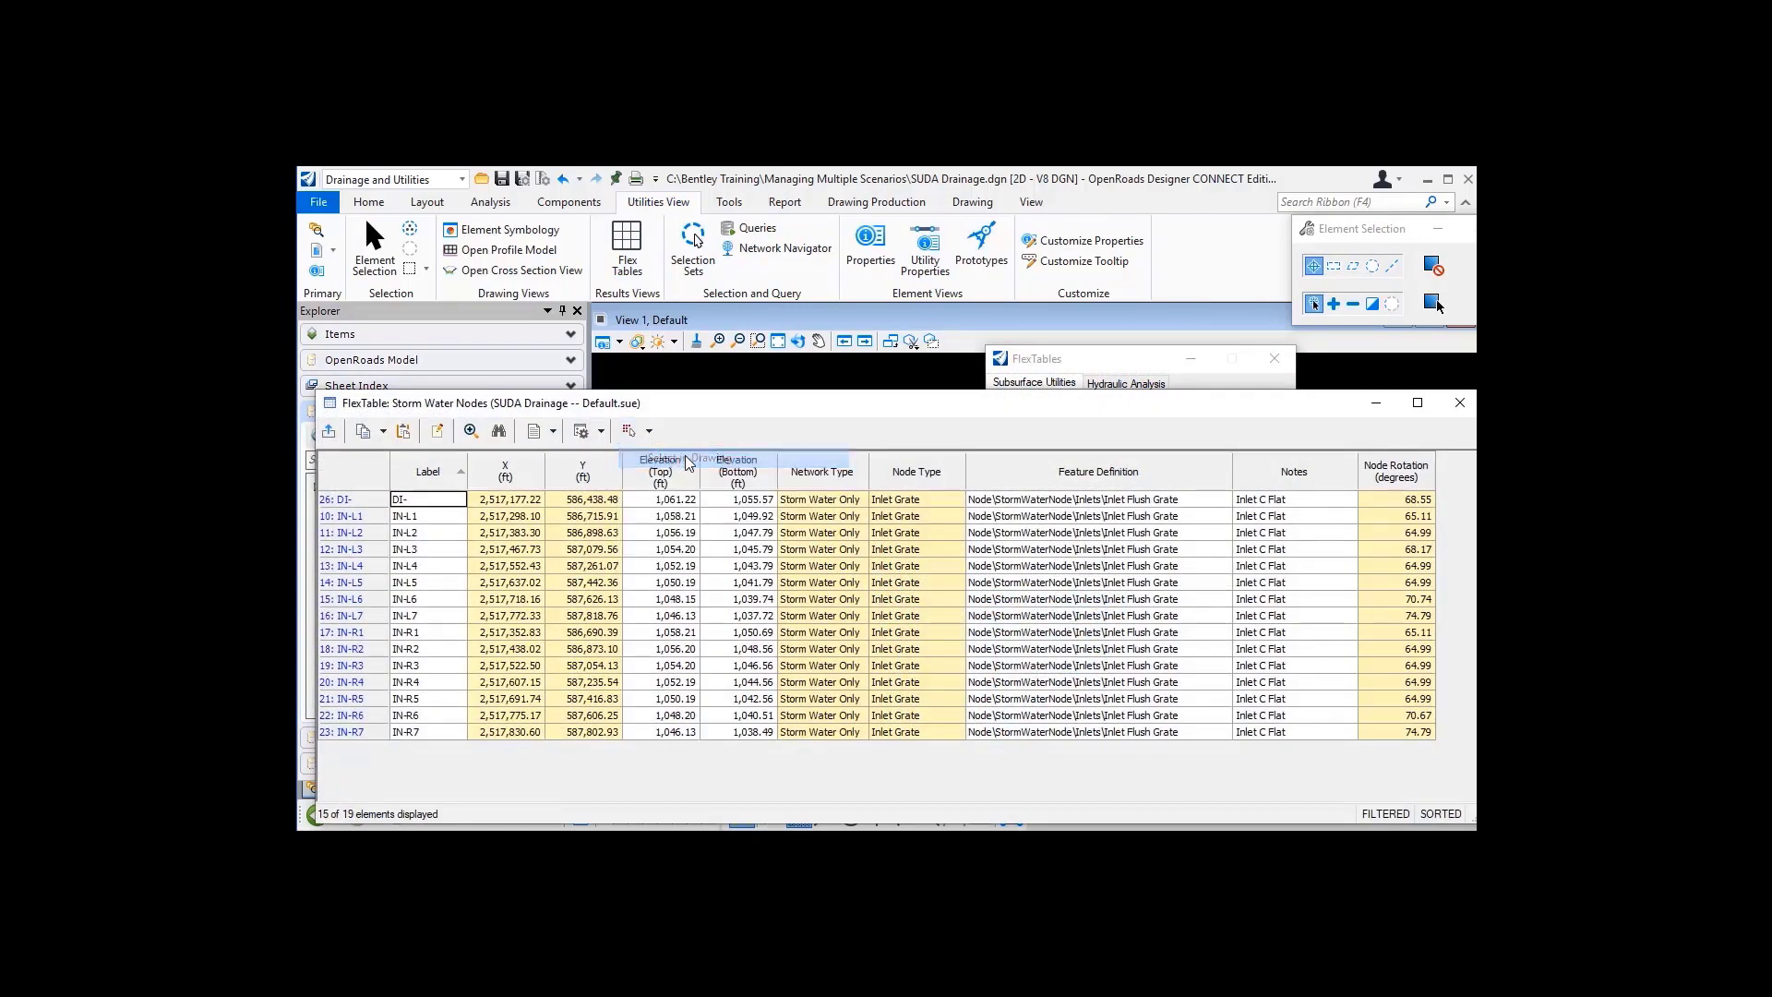
click(1458, 403)
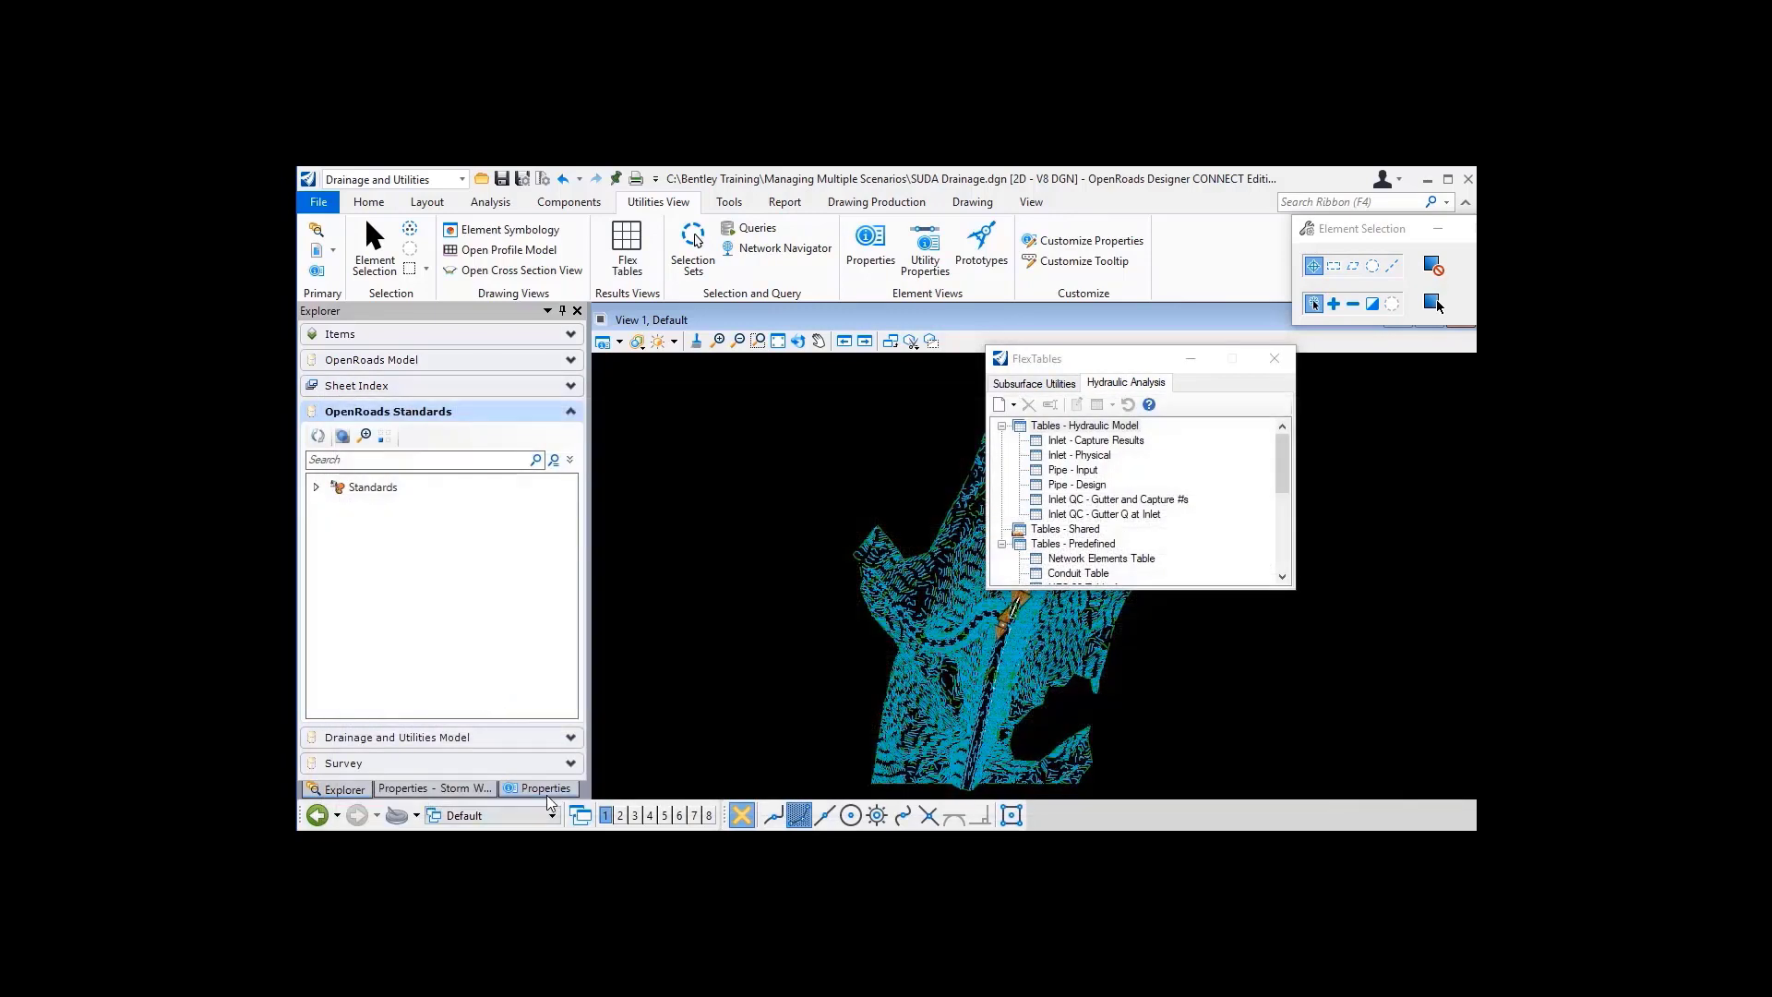
Step: Set the elevation reference of the selected nodes to the referenced terrain model Ultimate - Existing merged proposed
scroll(471, 604, down, 4)
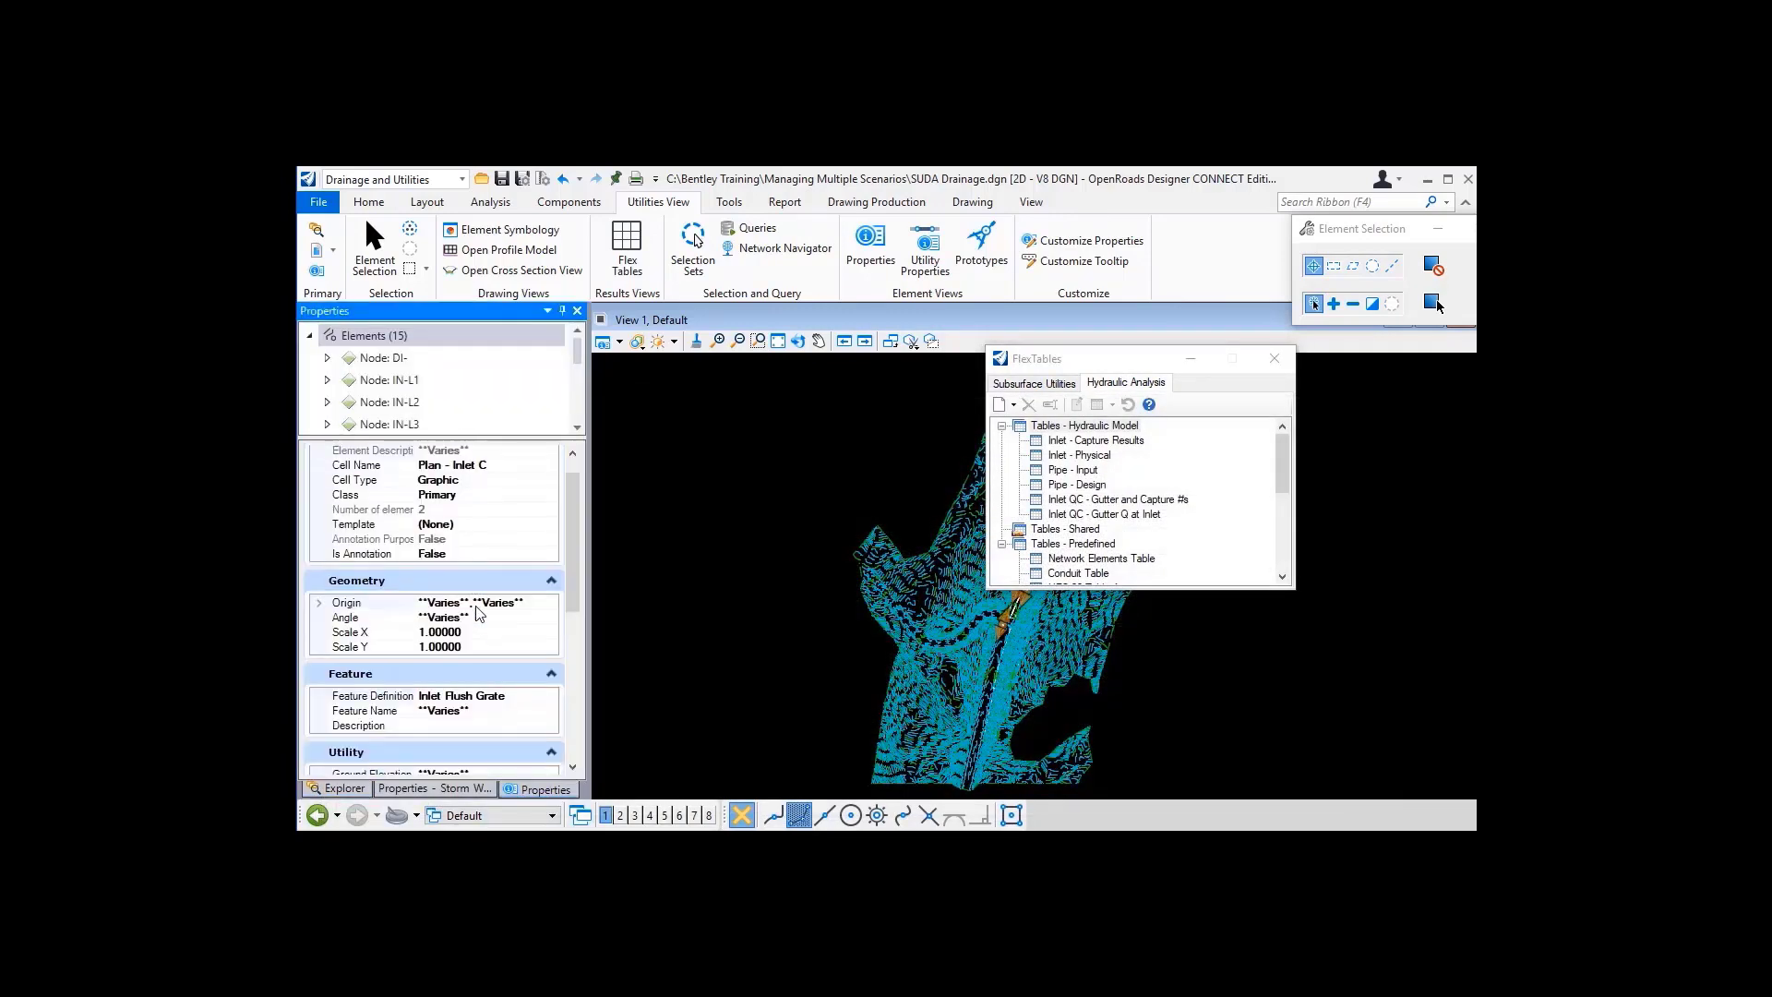
scroll(470, 604, down, 3)
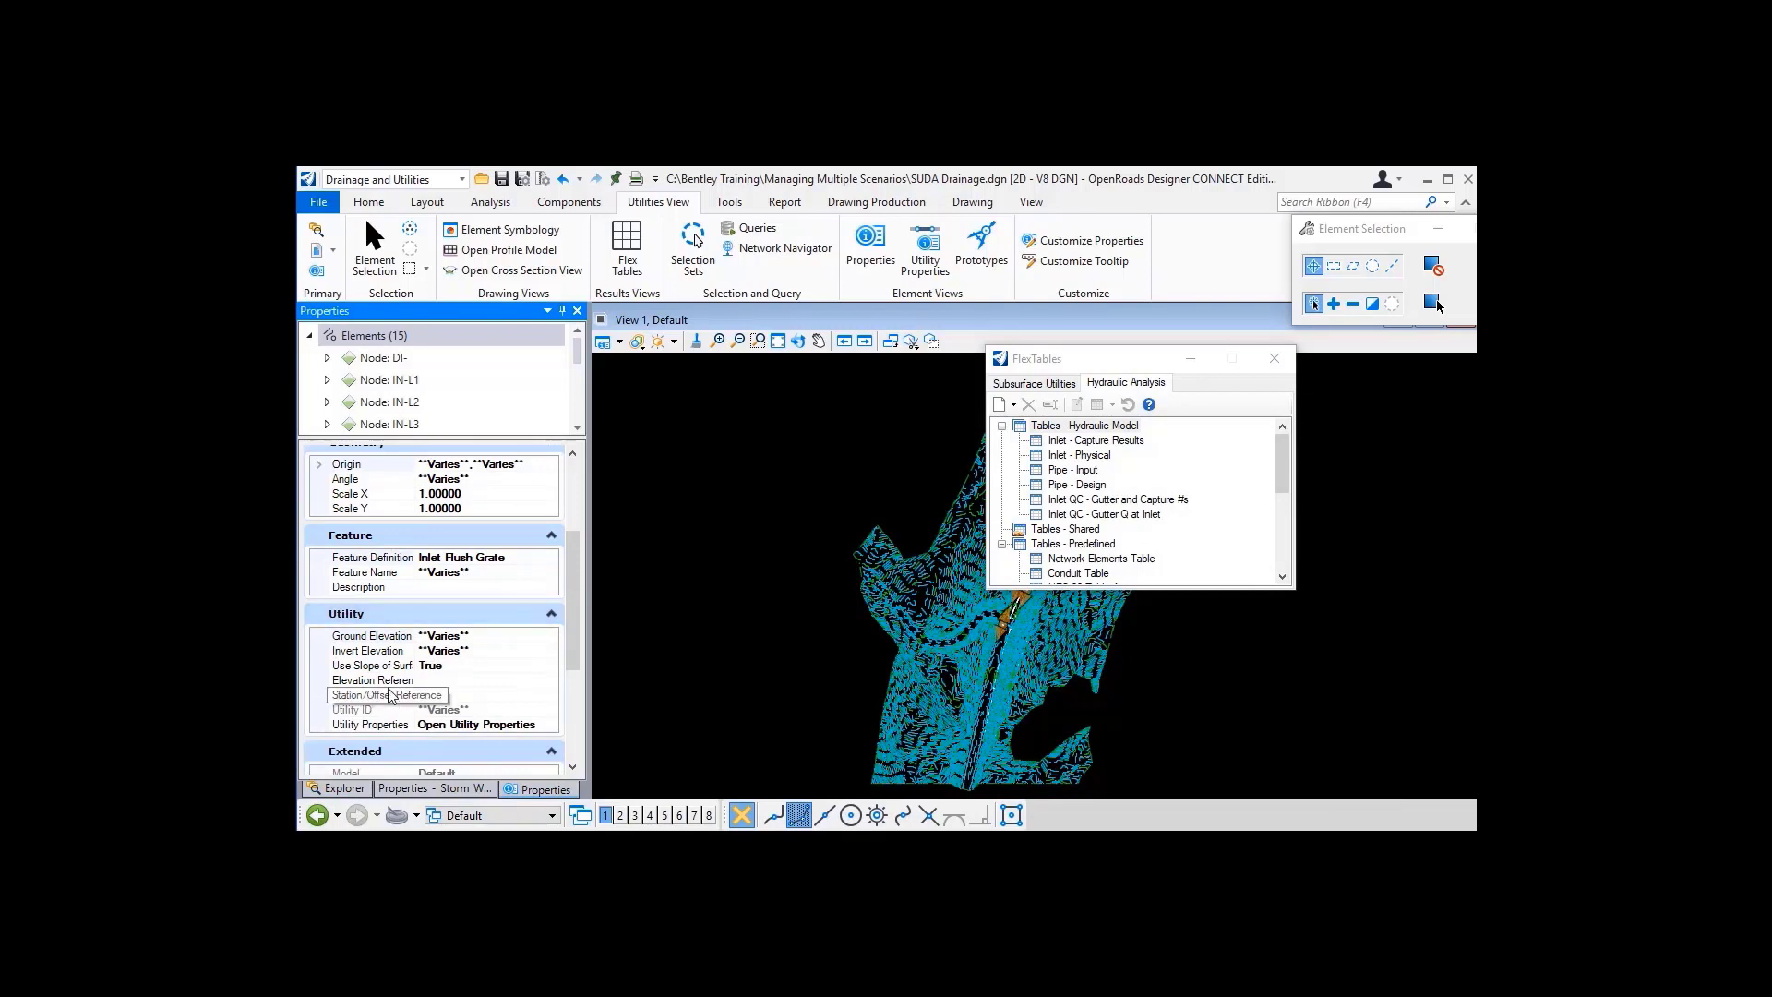
click(516, 683)
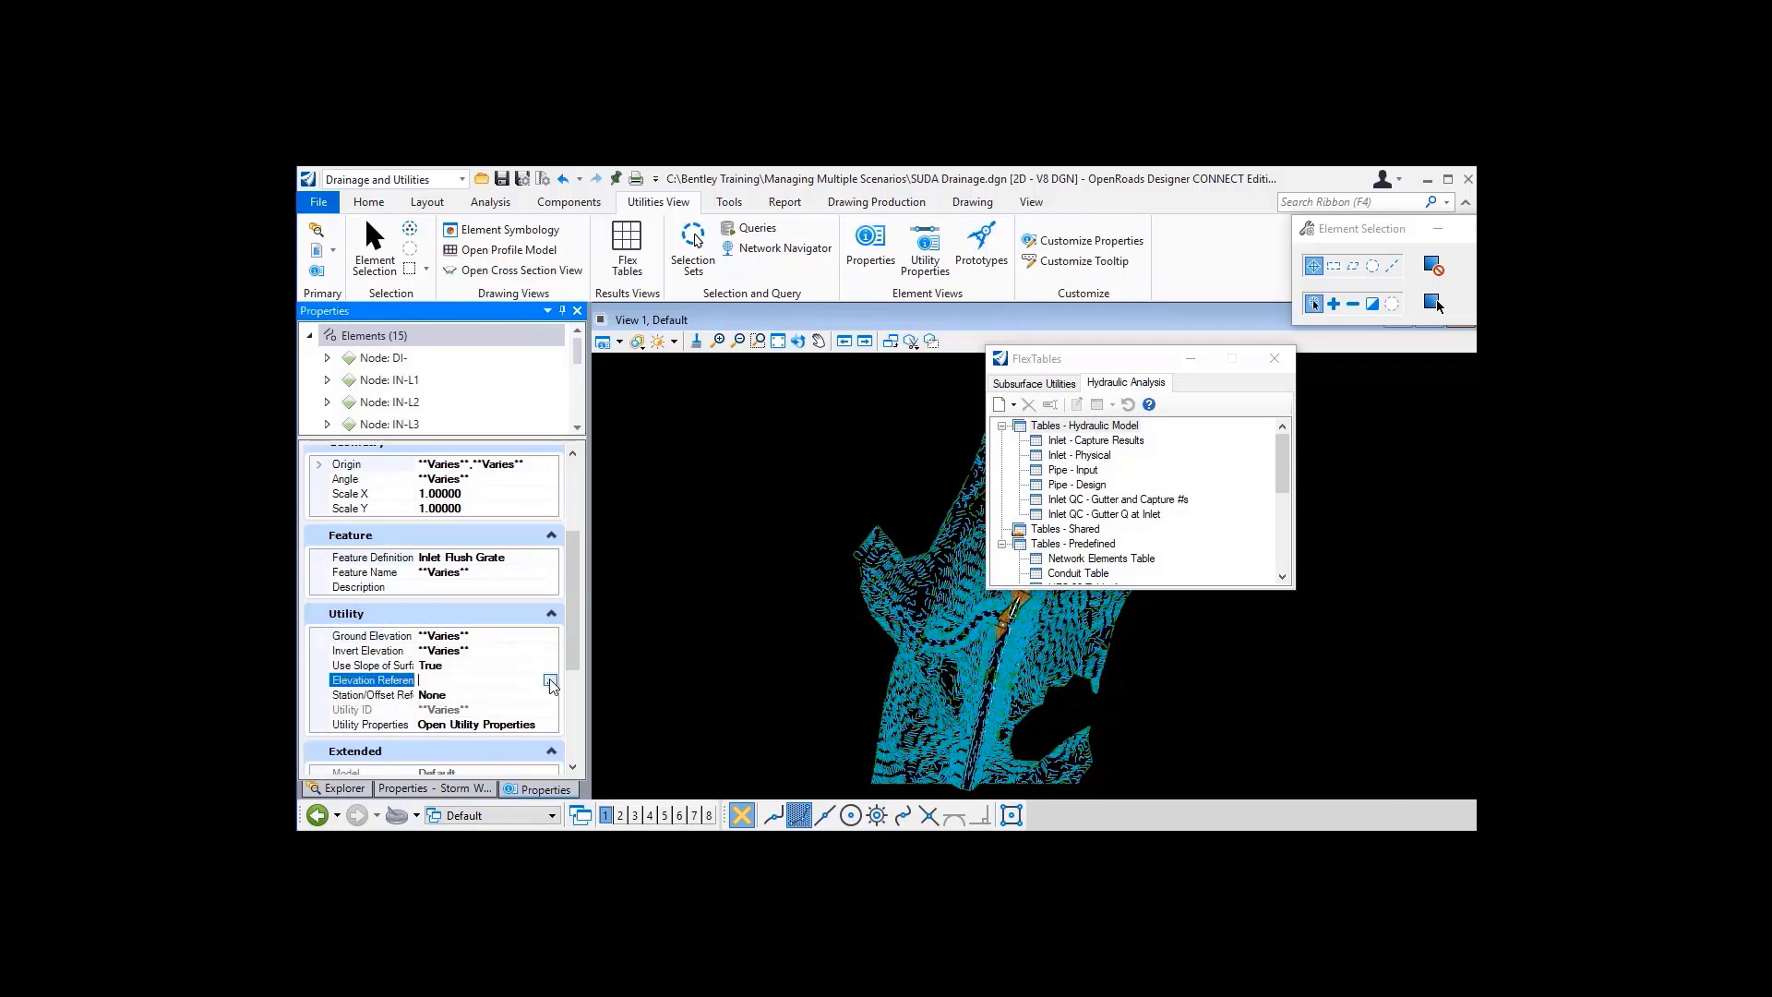
click(550, 681)
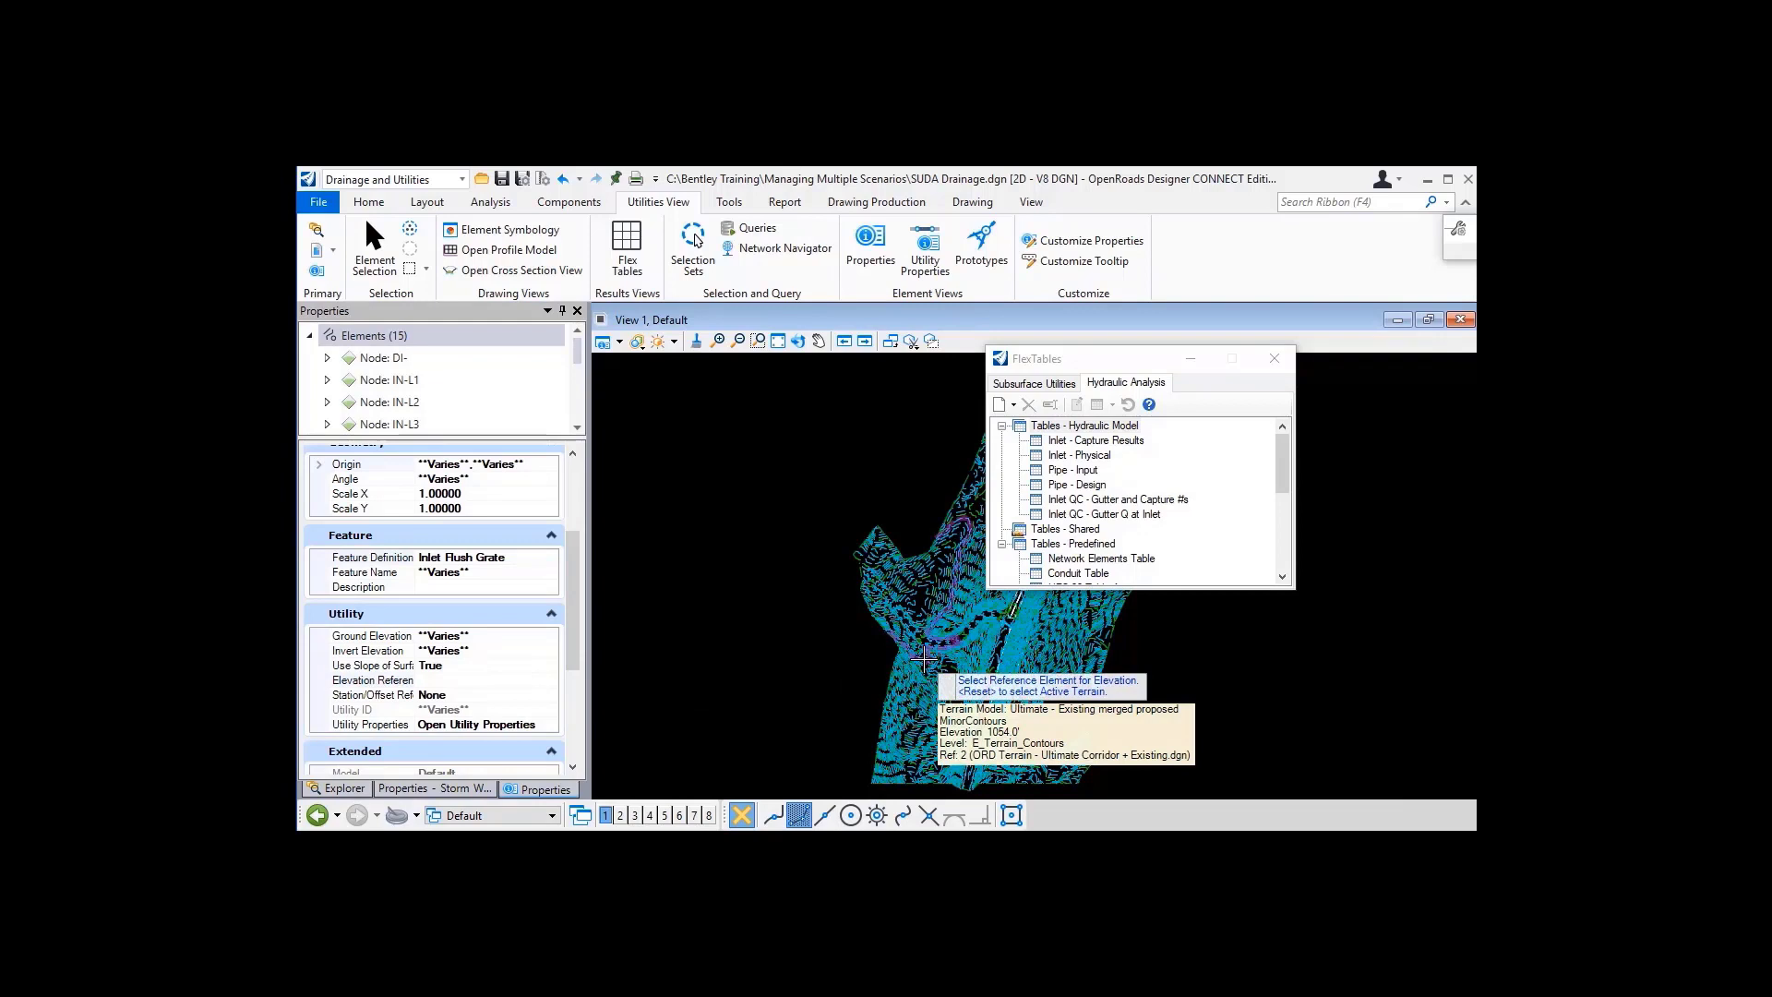
click(924, 659)
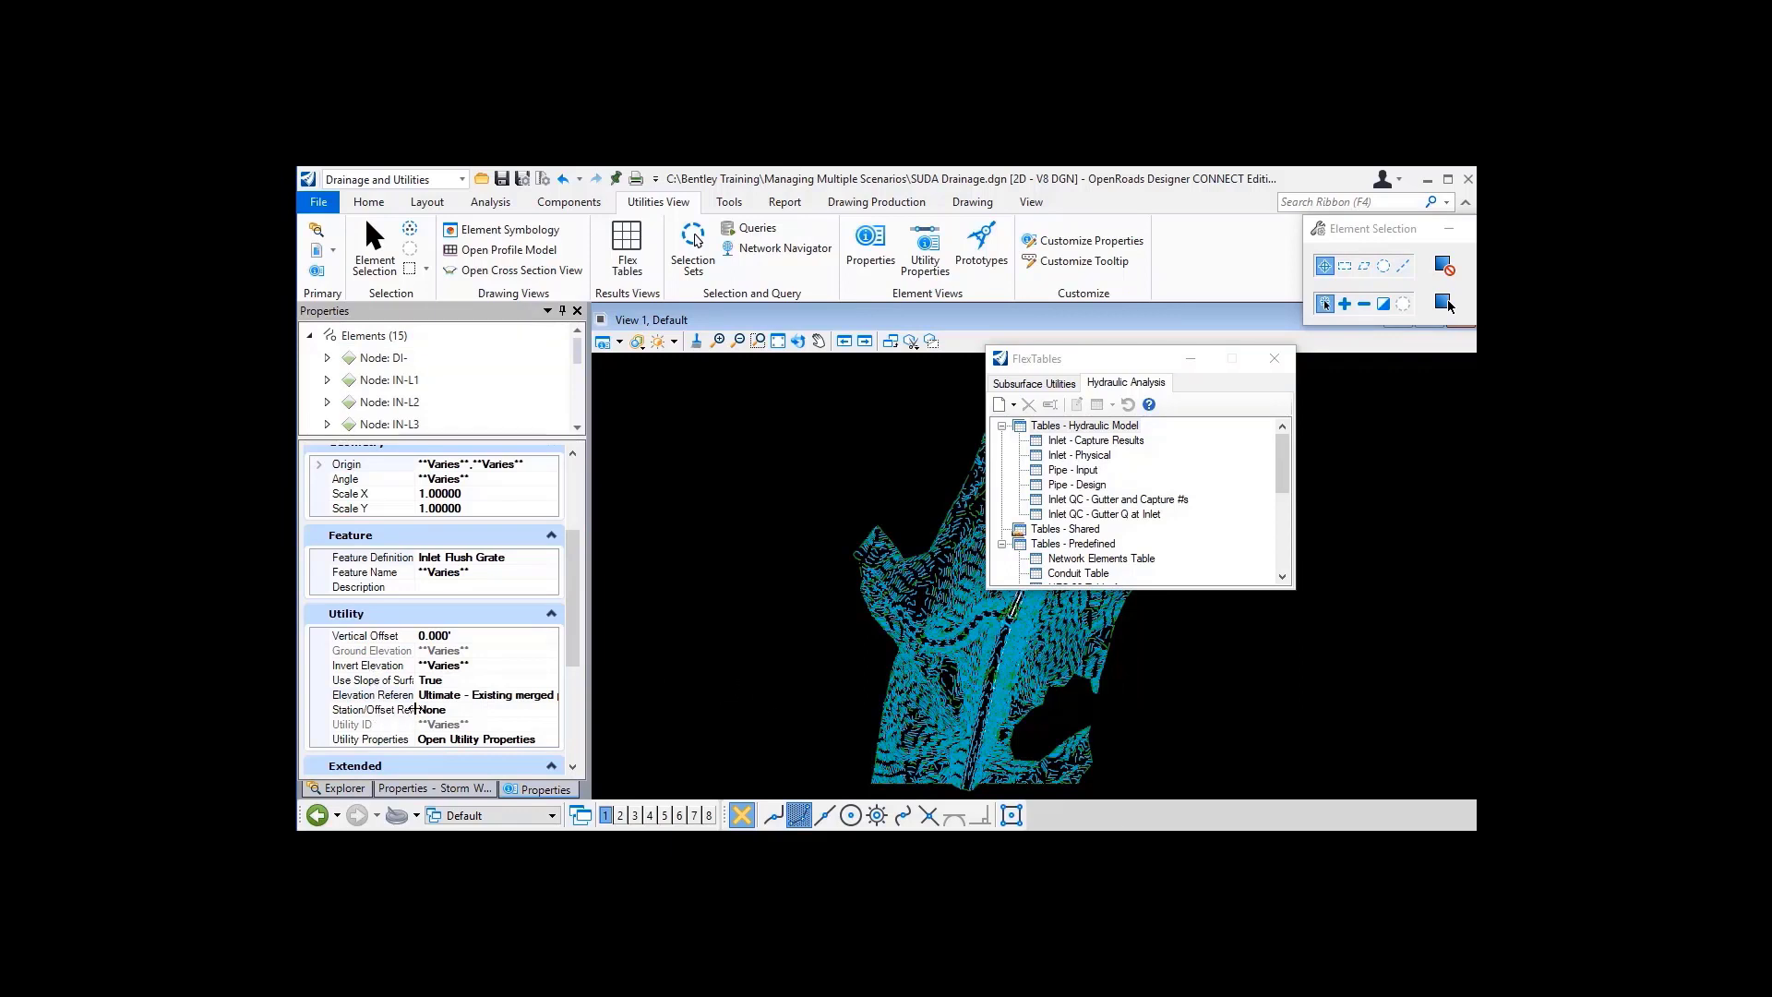
drag(416, 699, 452, 709)
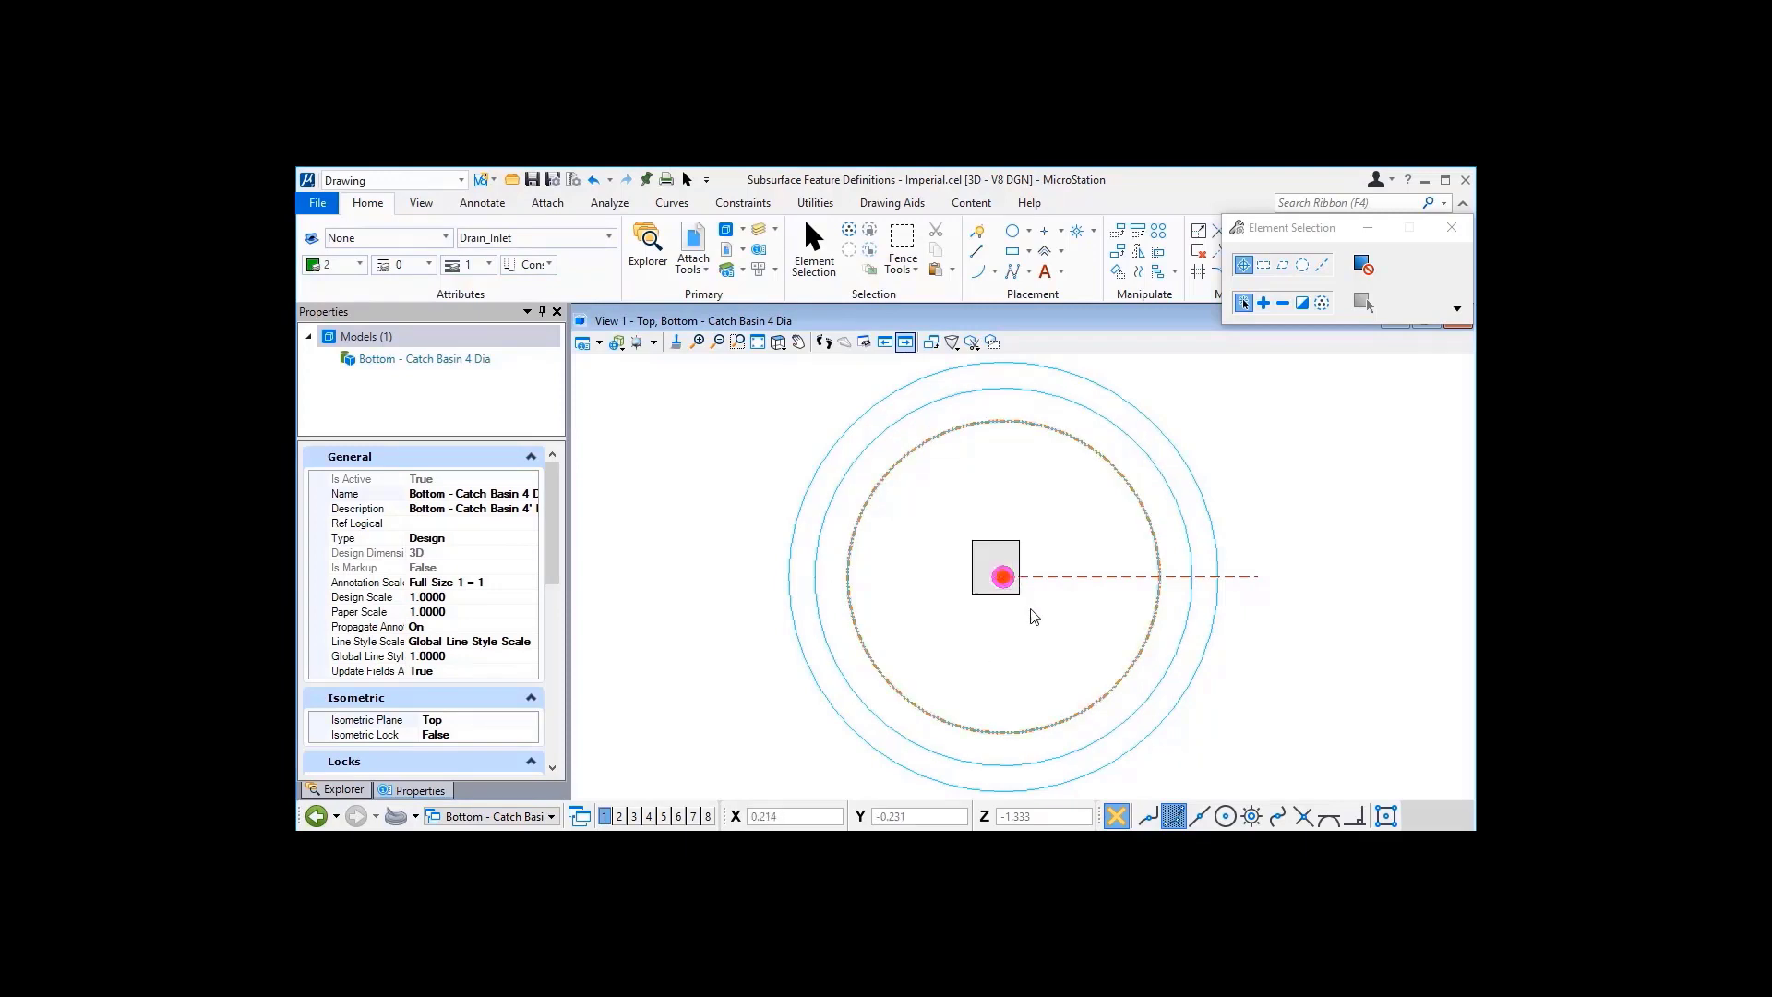
Step: In MicroStation, inspect the properties of the magenta construction line at the centre of the Bottom - Catch Basin 4 Dia model
click(1004, 578)
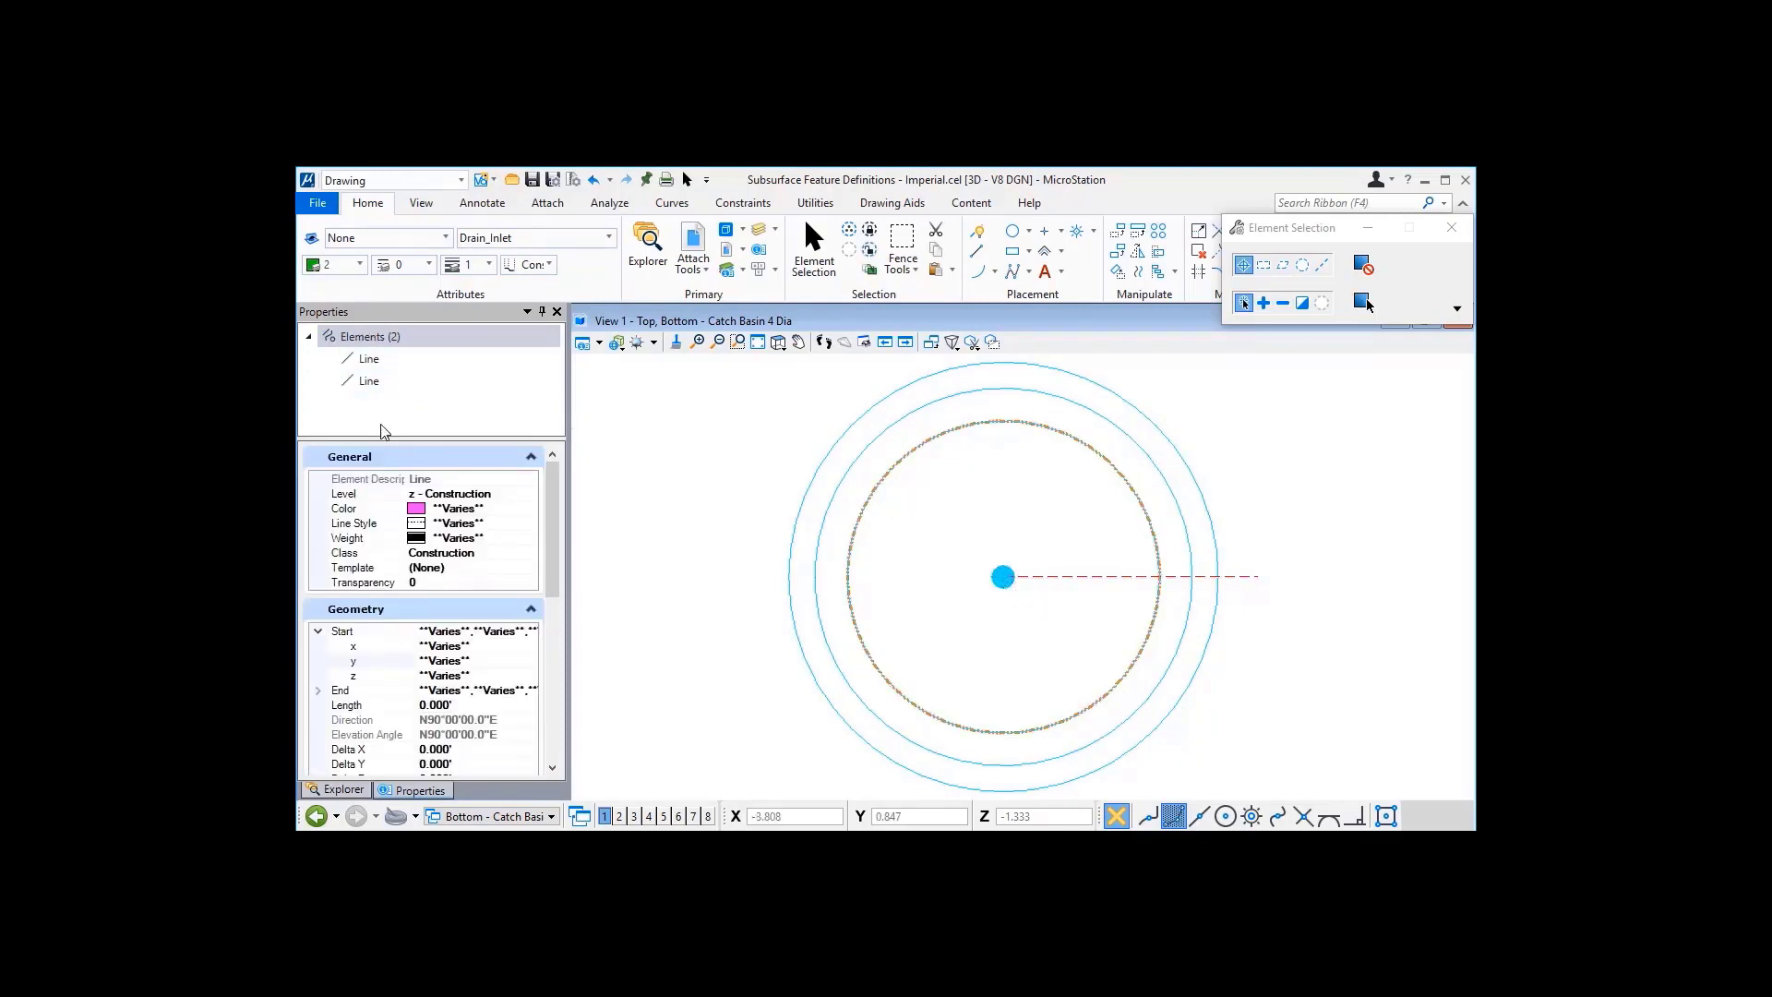
click(371, 382)
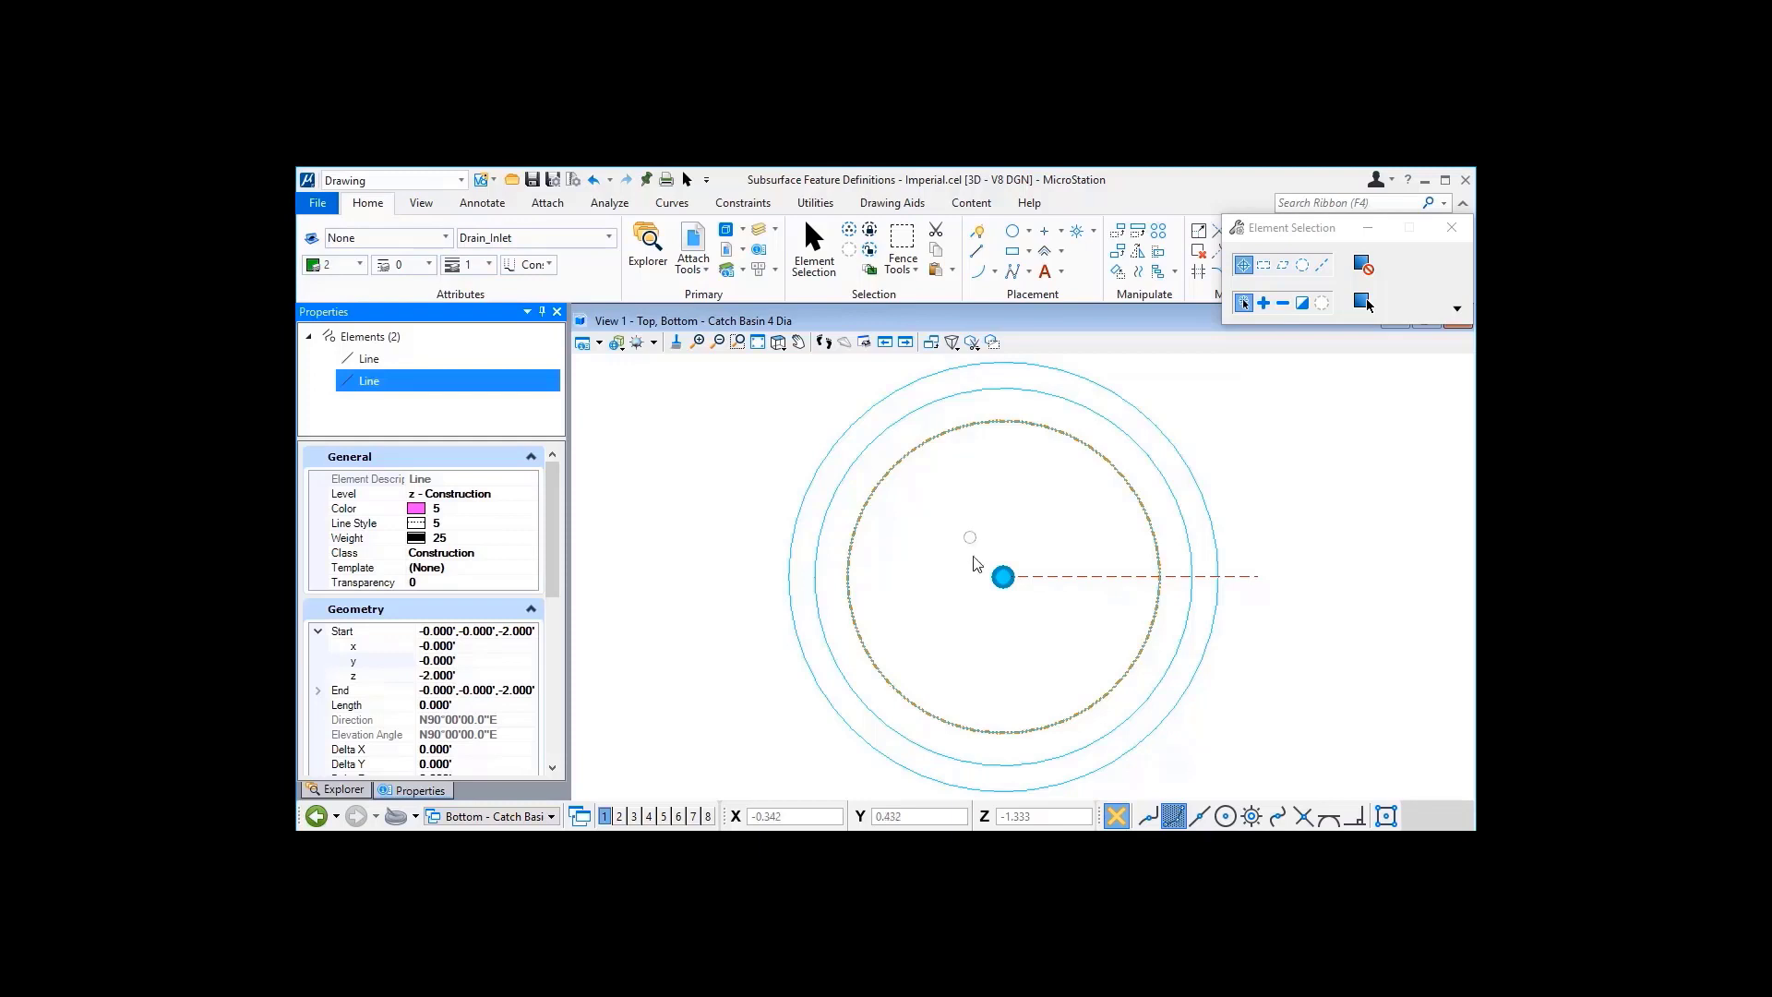
Step: Attach the Plan - Inlet C model as a reference to the catch basin model using the Recommended attachment method
click(728, 232)
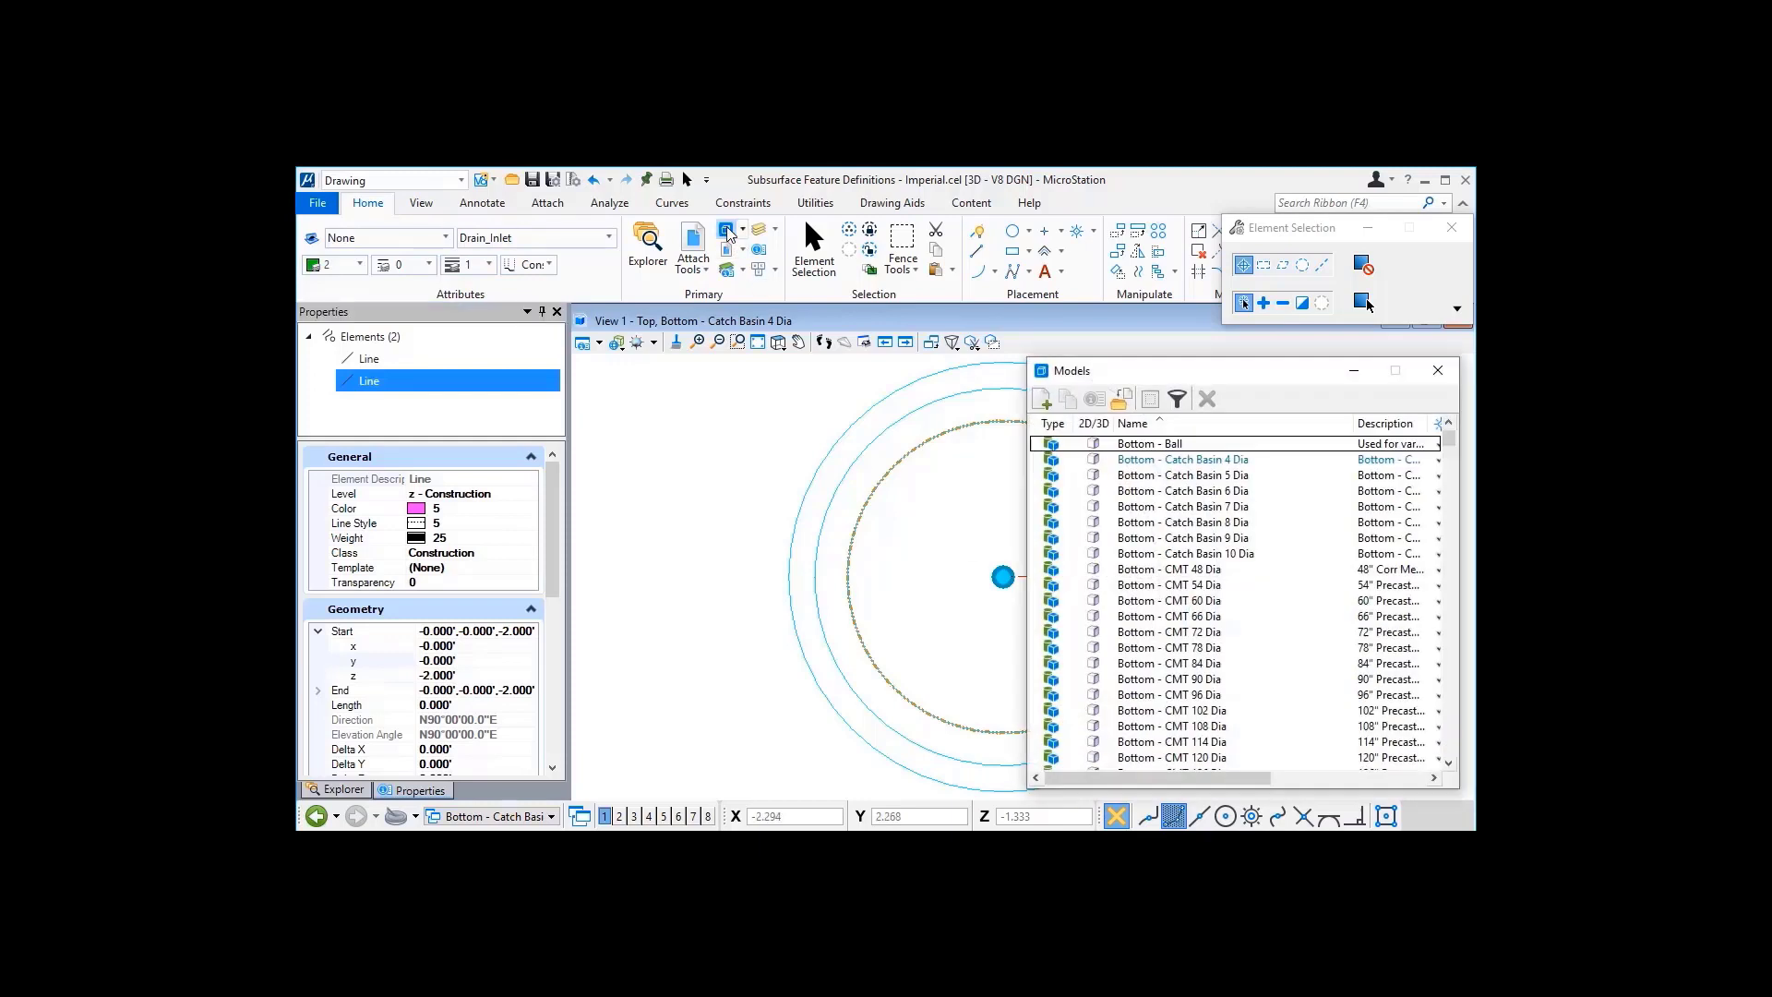
drag(1451, 448, 1450, 699)
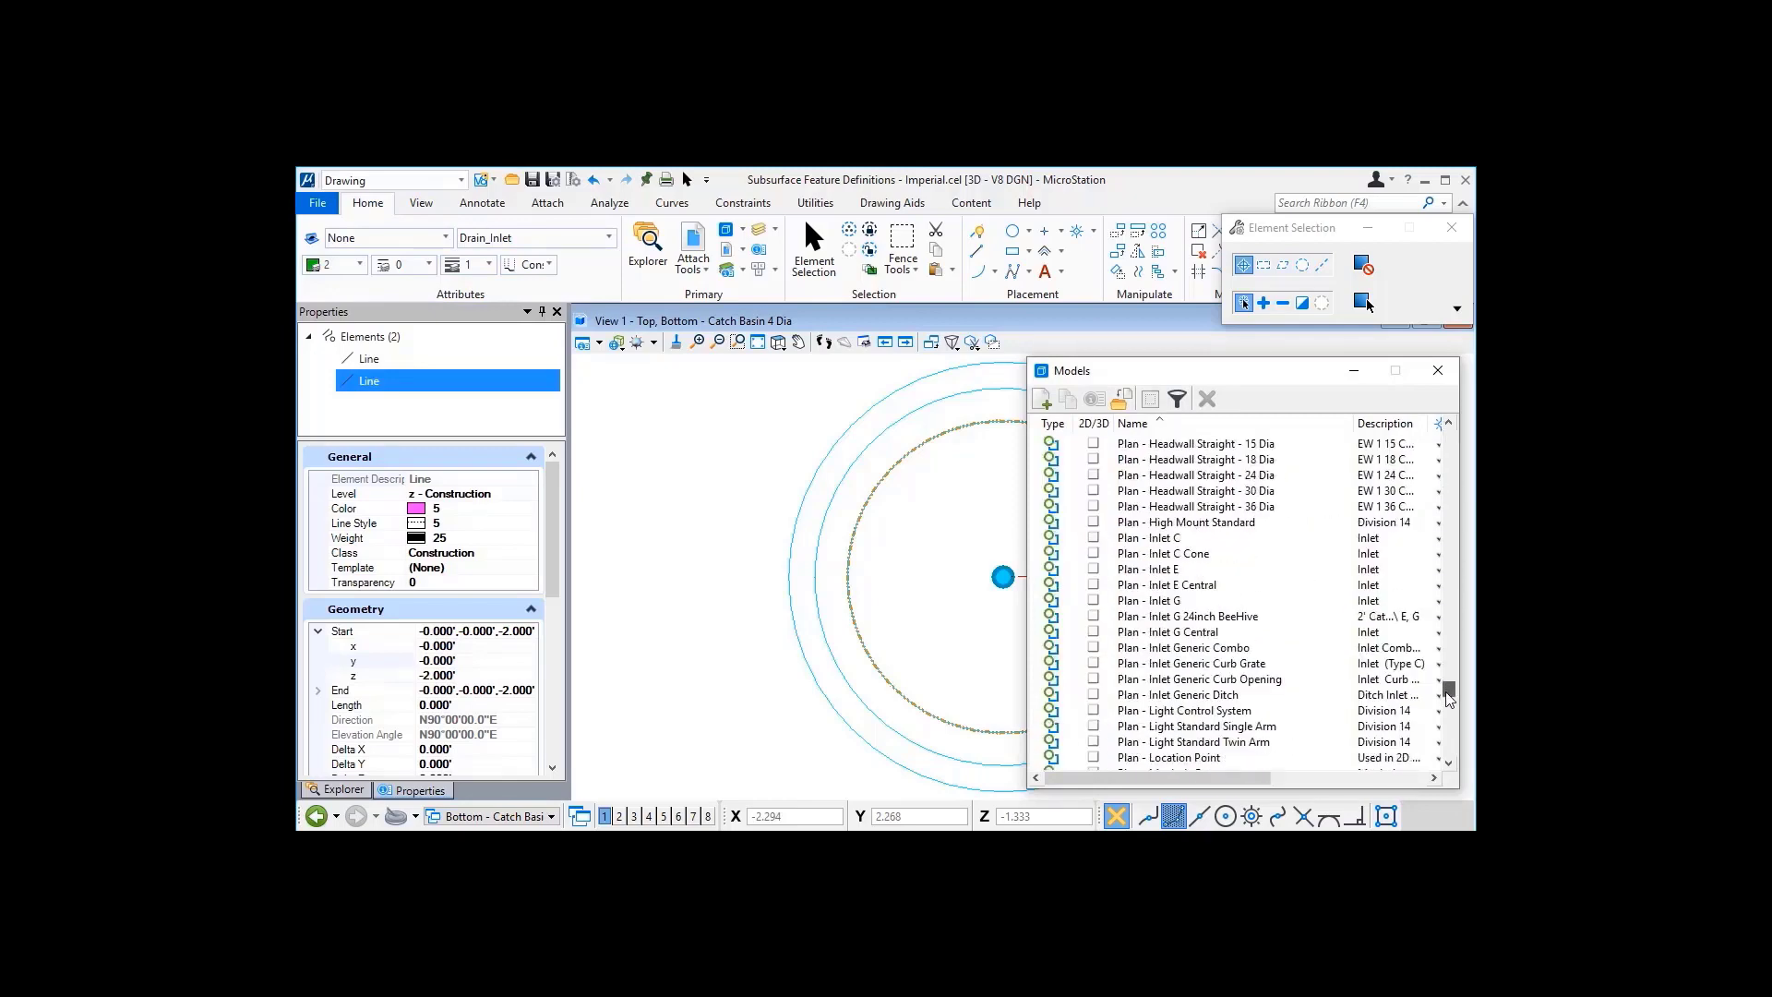
click(1158, 539)
drag(1122, 547, 937, 547)
click(946, 491)
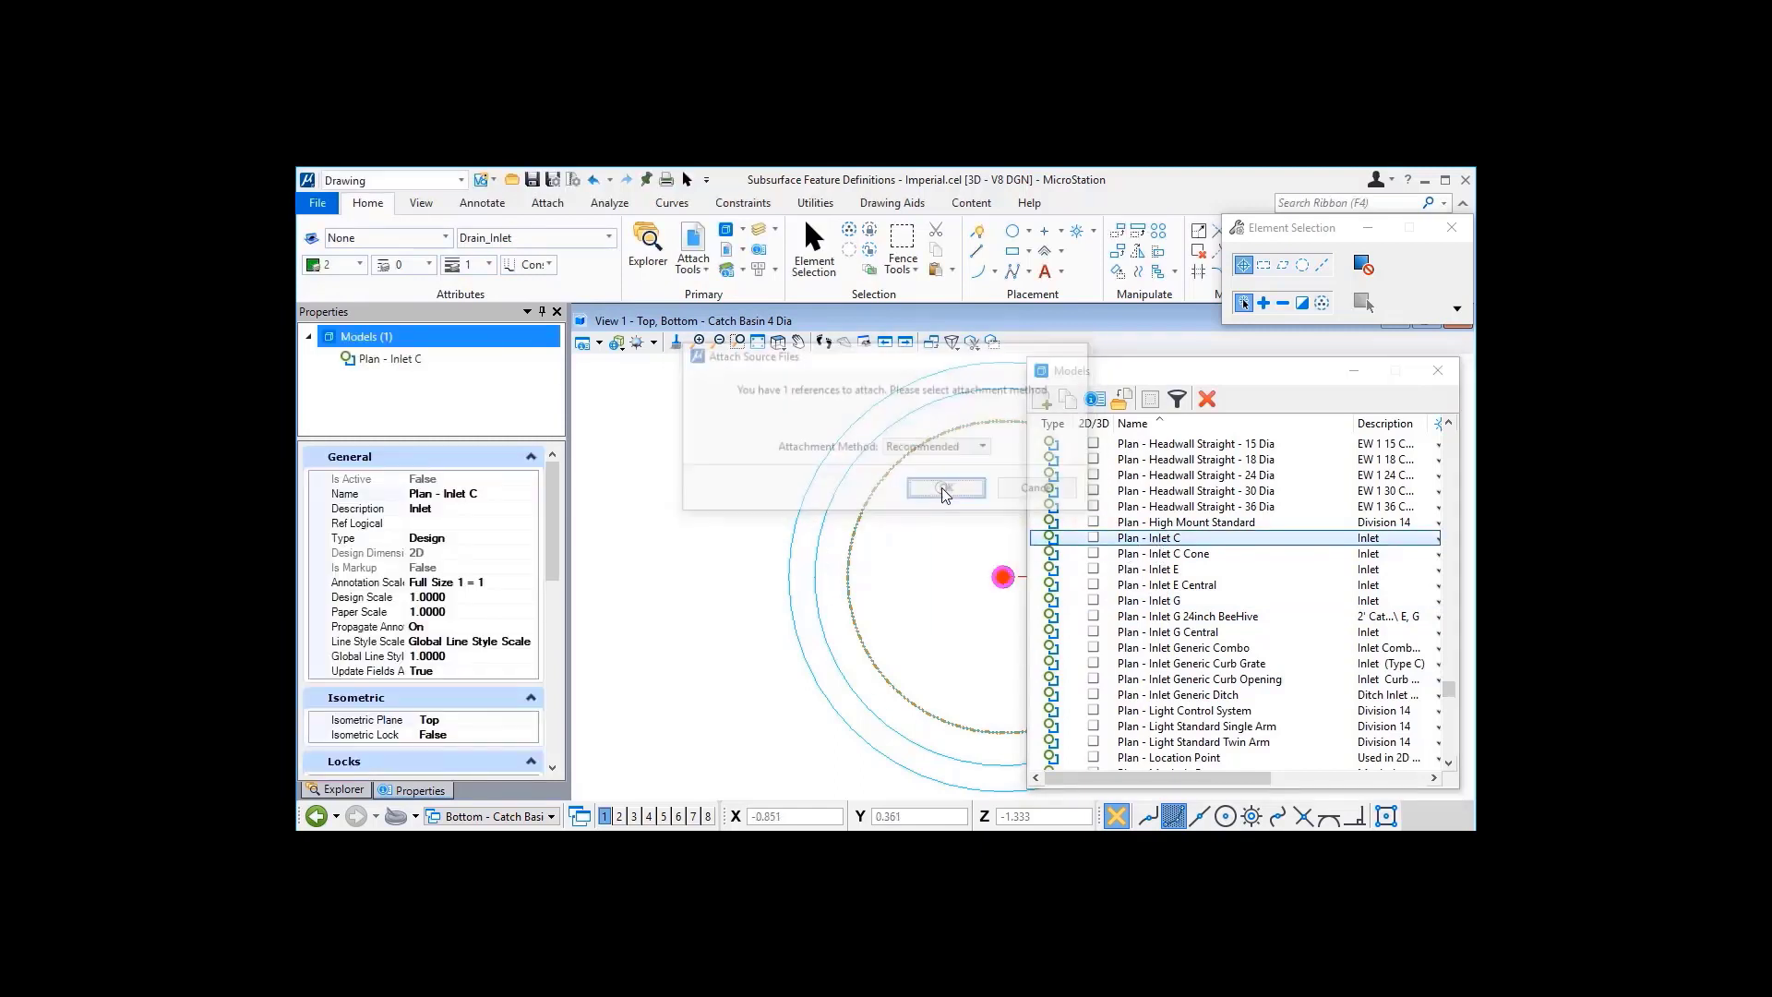
click(1437, 373)
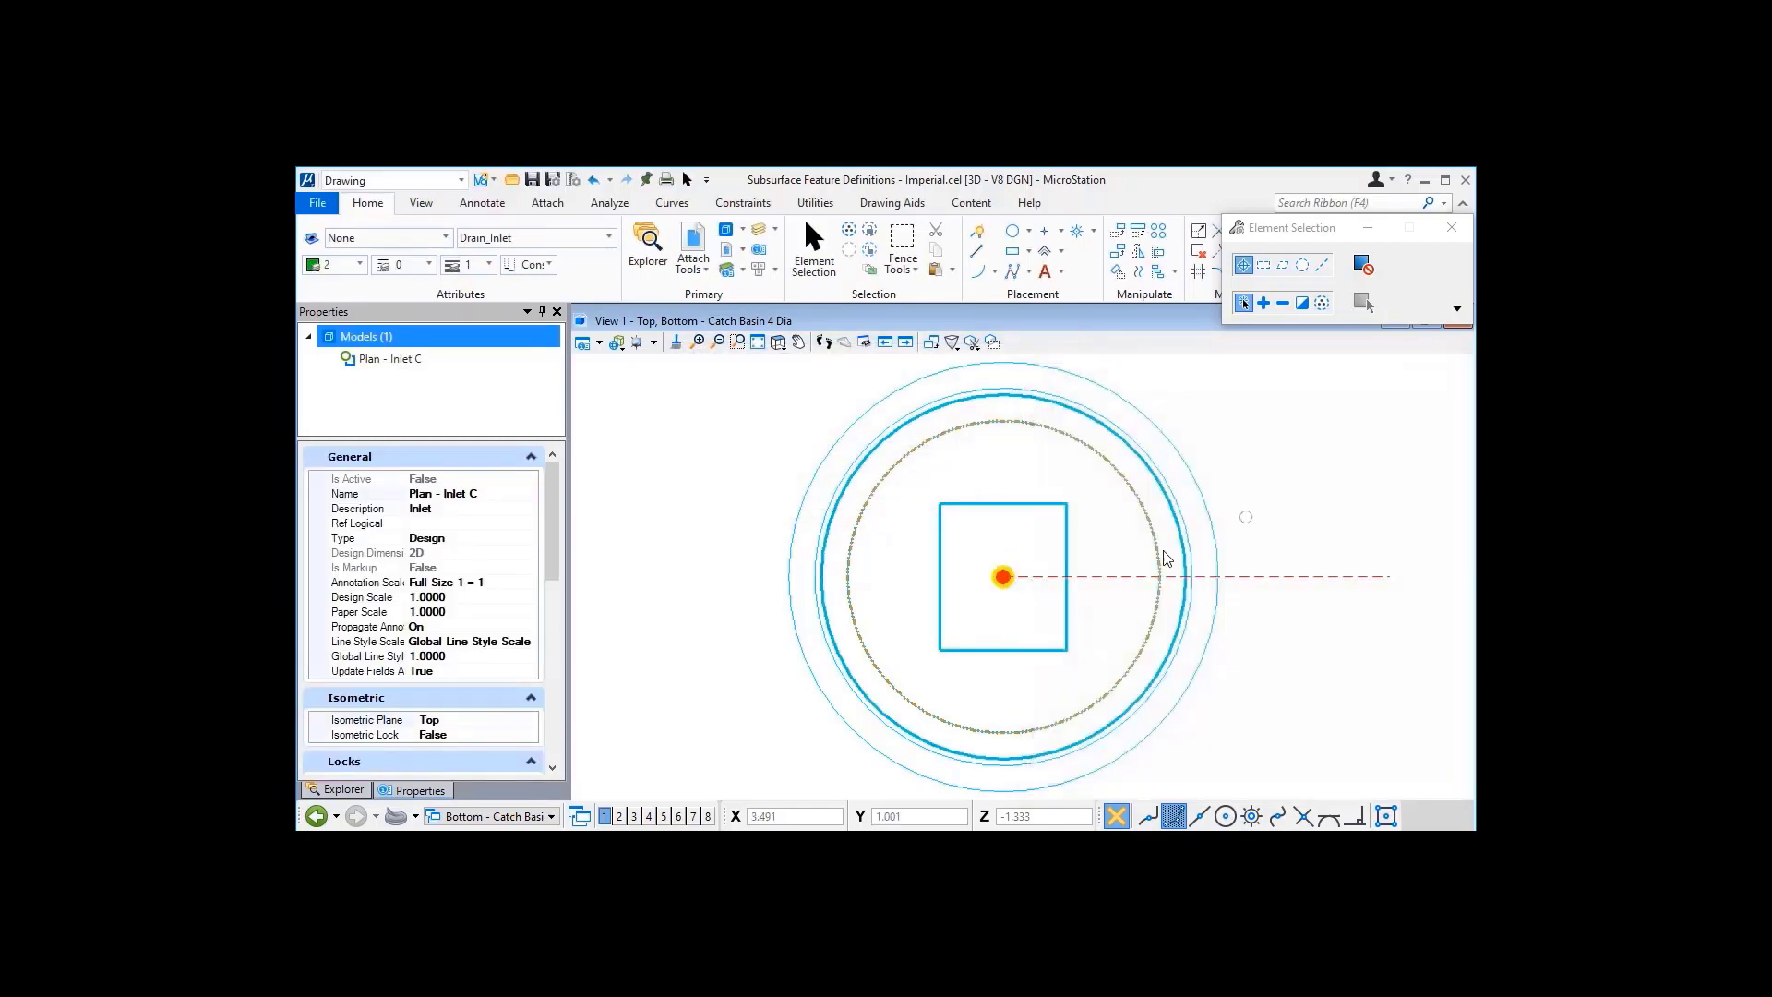
Step: Compare the properties of the overlapping centre construction lines of the catch basin and the referenced Plan - Inlet C
click(1023, 600)
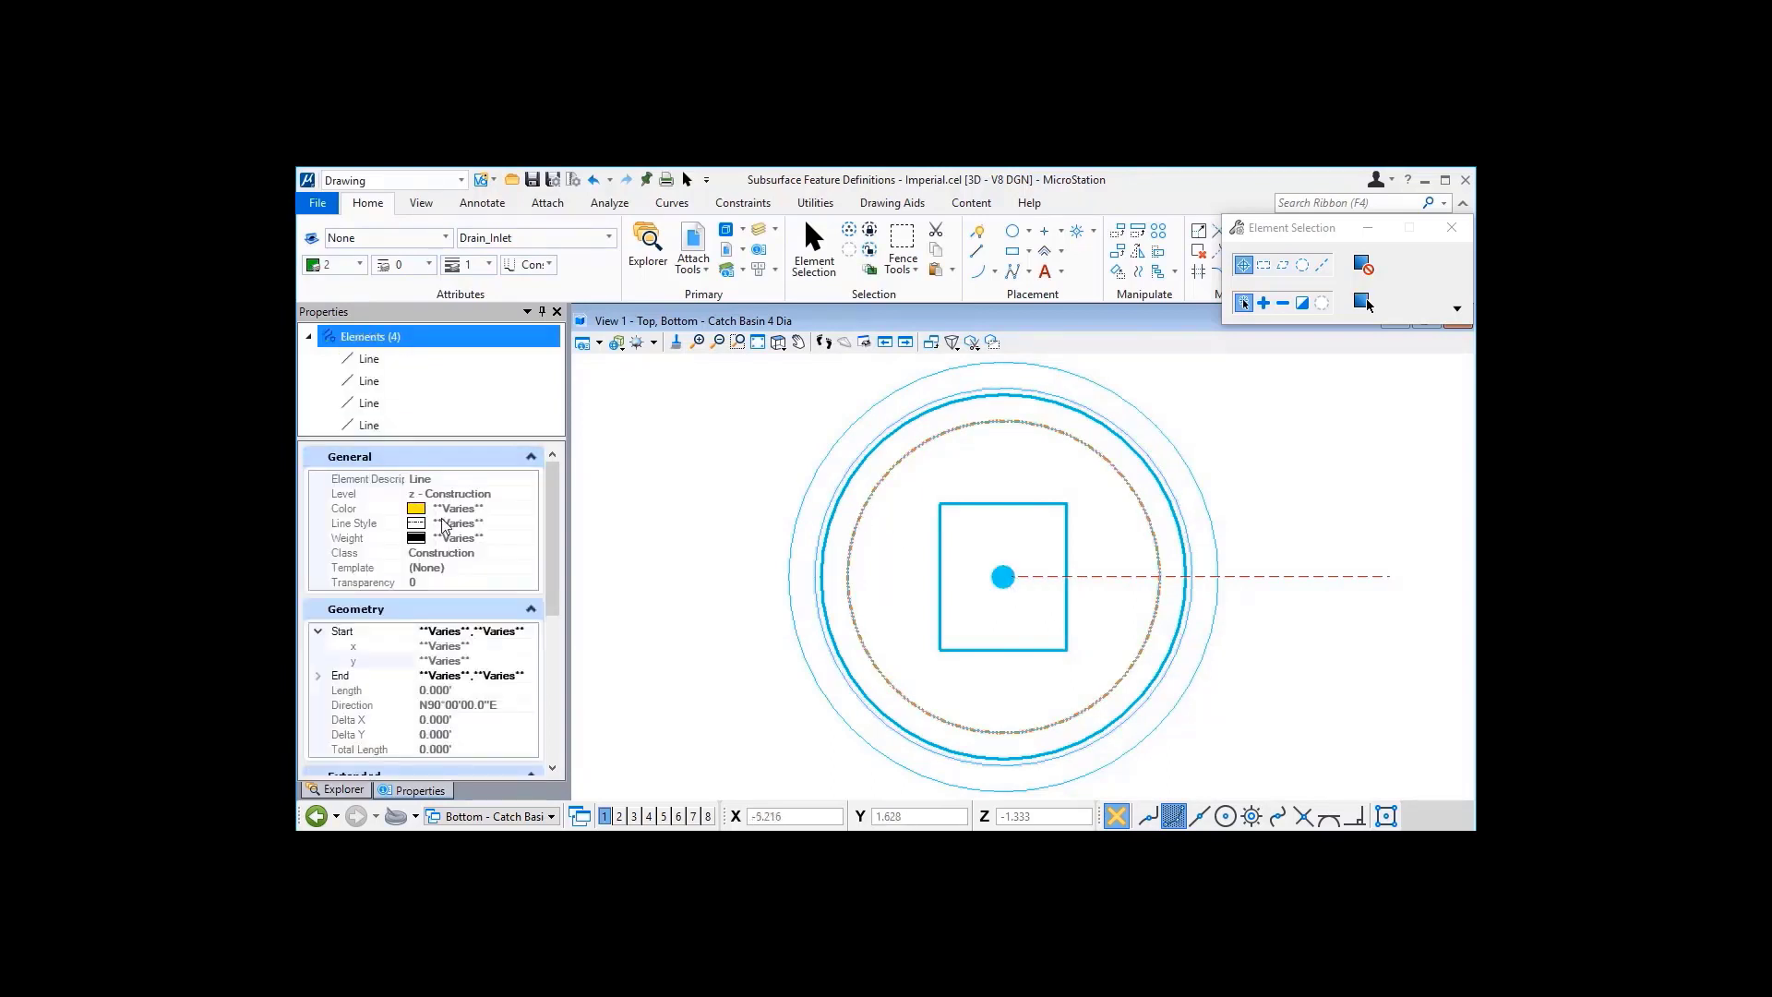
click(372, 382)
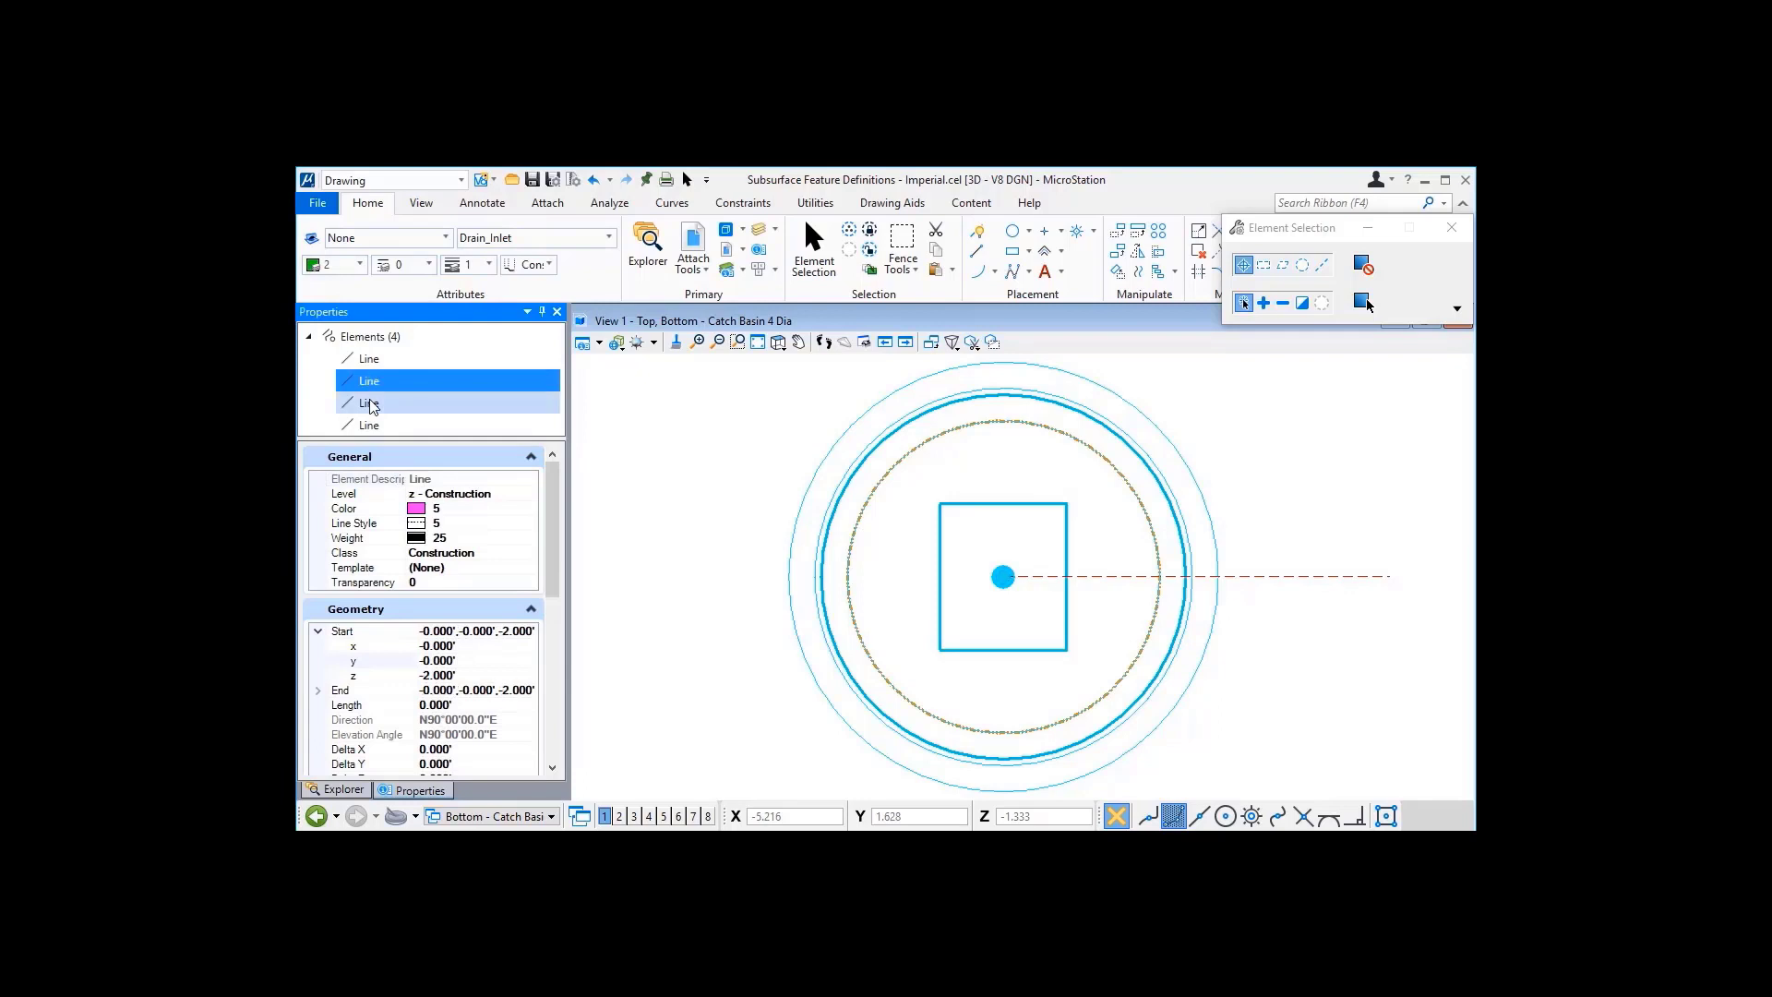
click(369, 403)
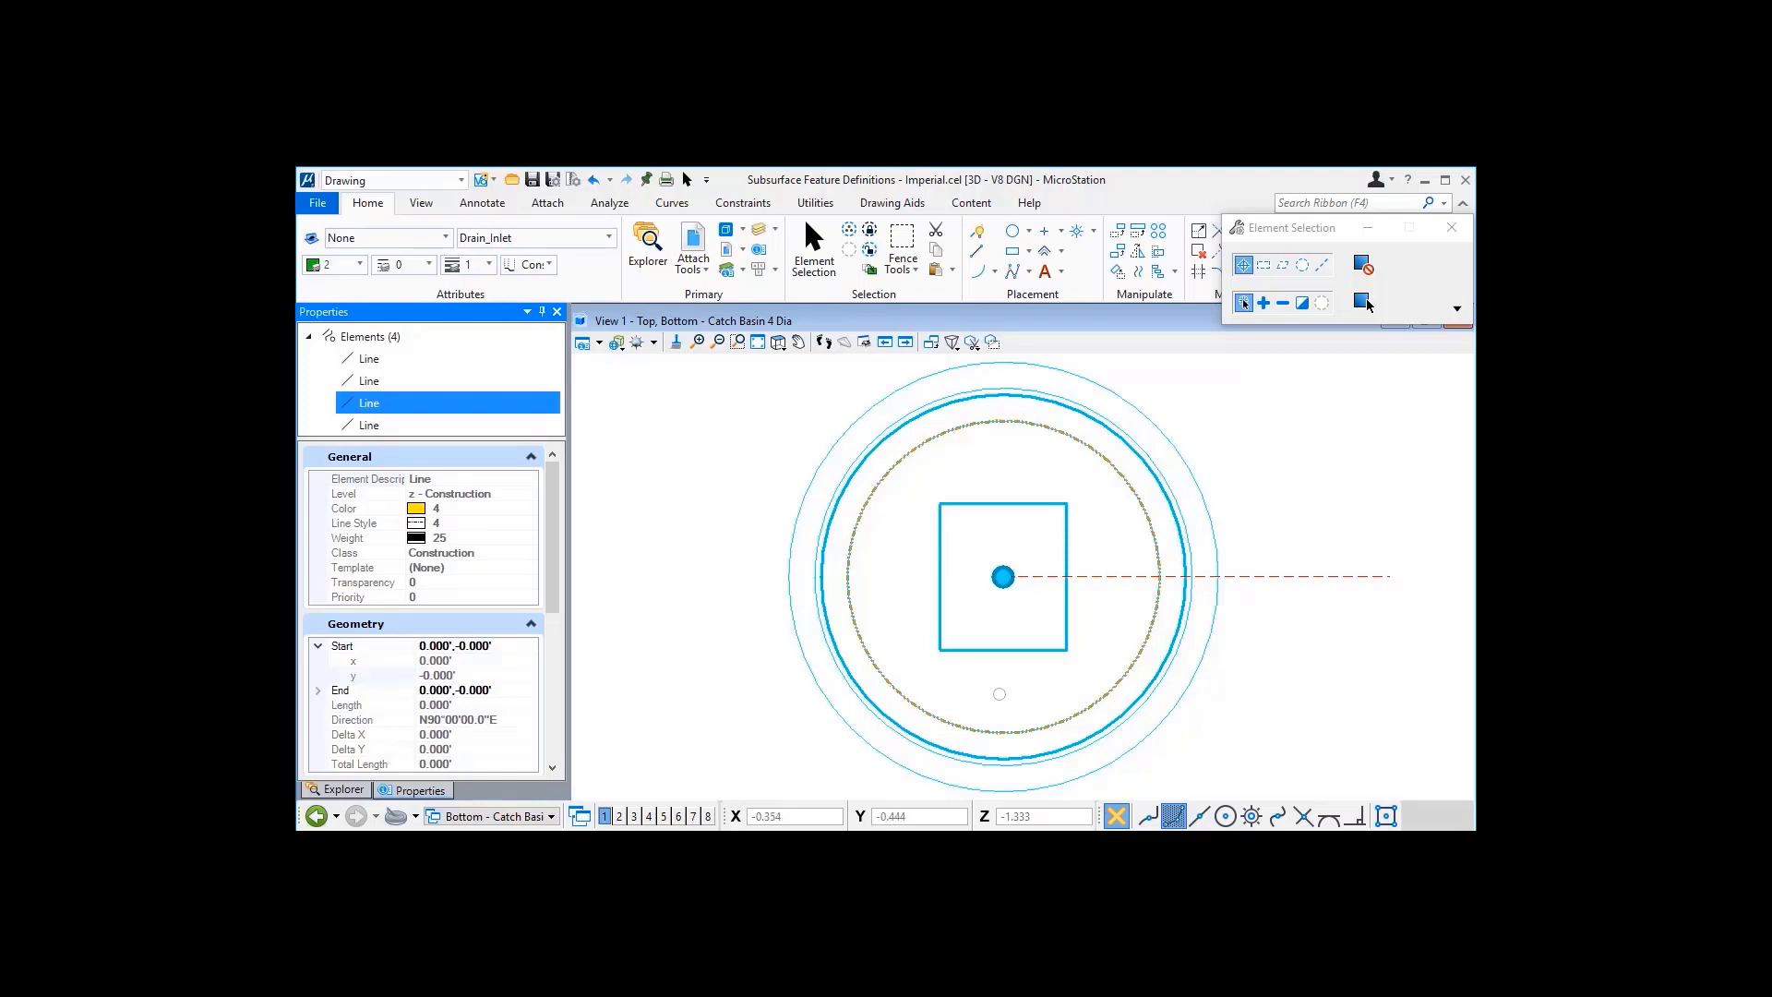
Step: Detach the Plan - Inlet C reference from the catch basin model and close References
click(694, 245)
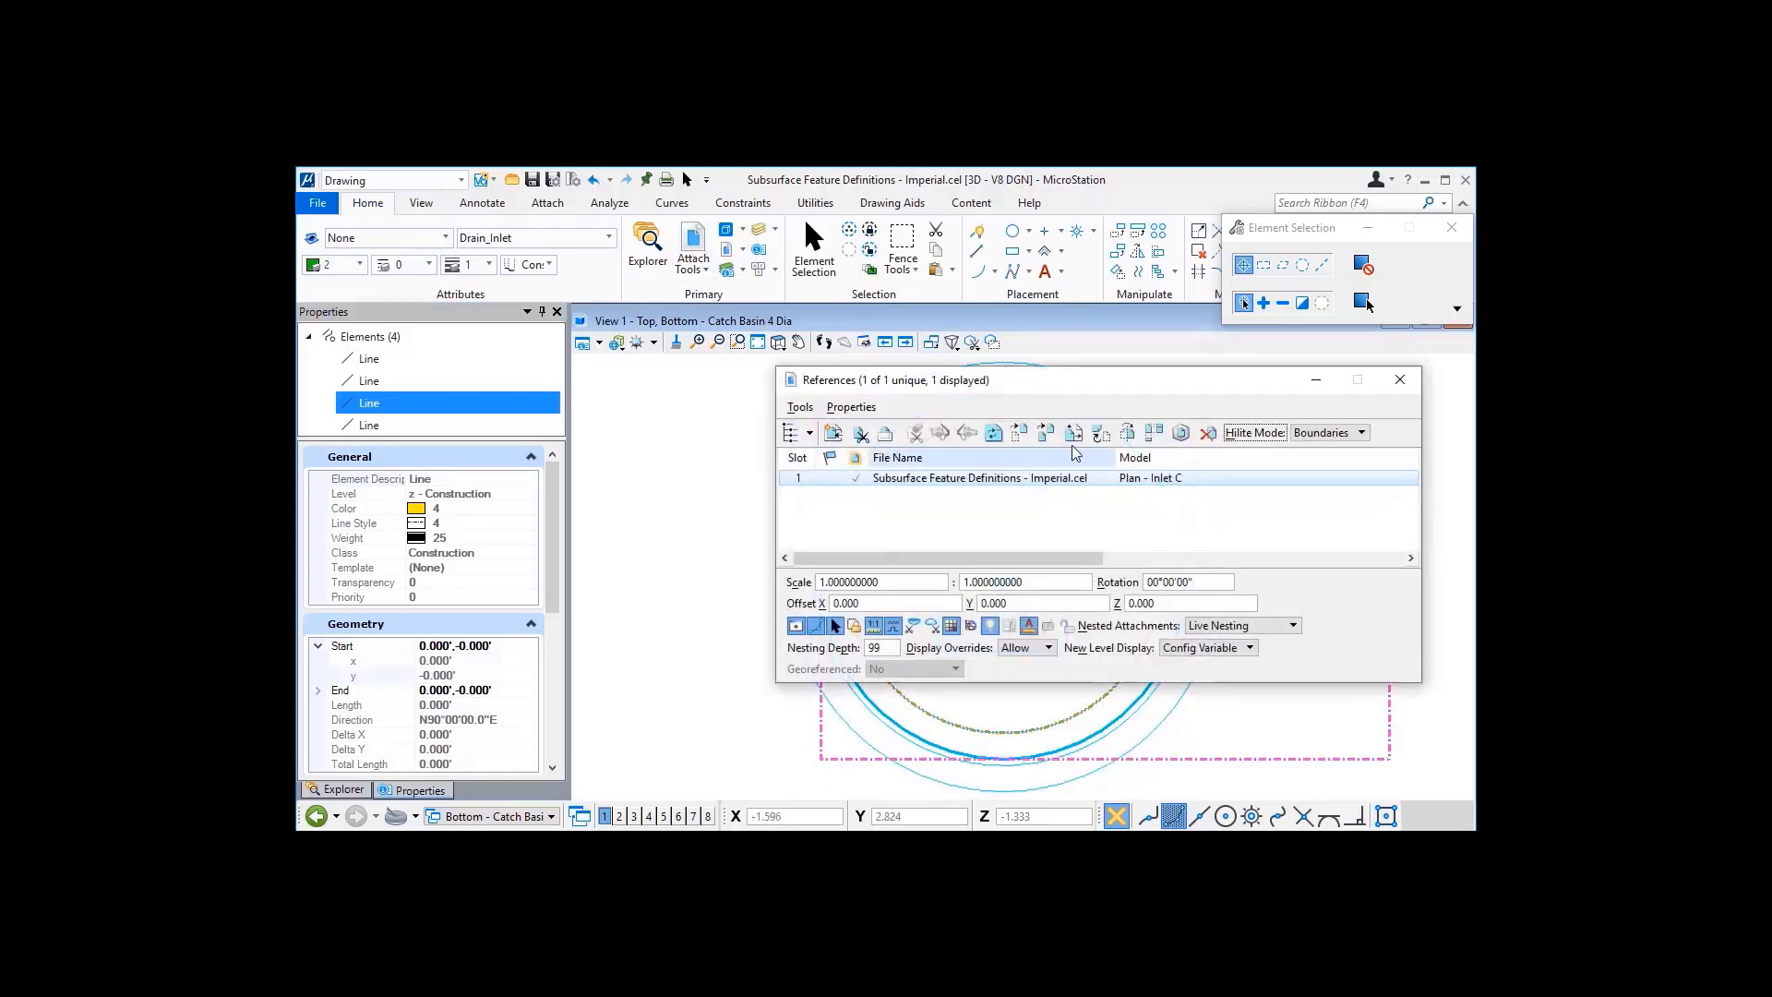
click(1208, 434)
click(941, 473)
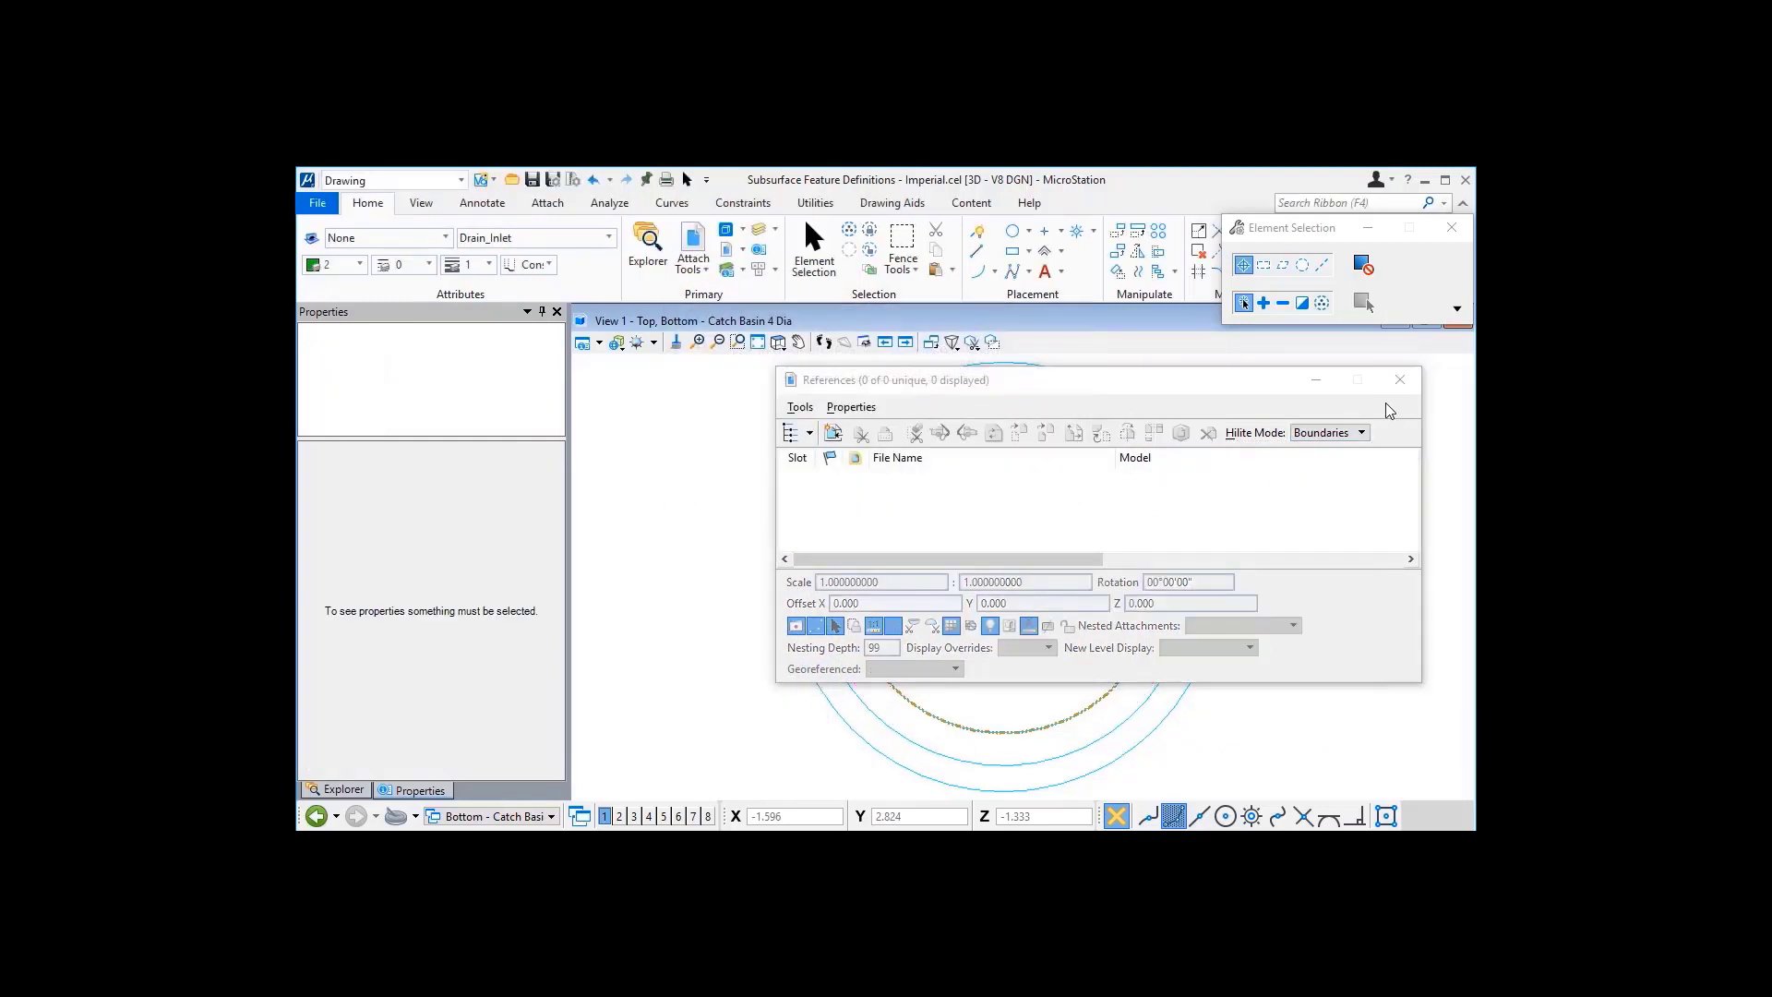
click(1401, 380)
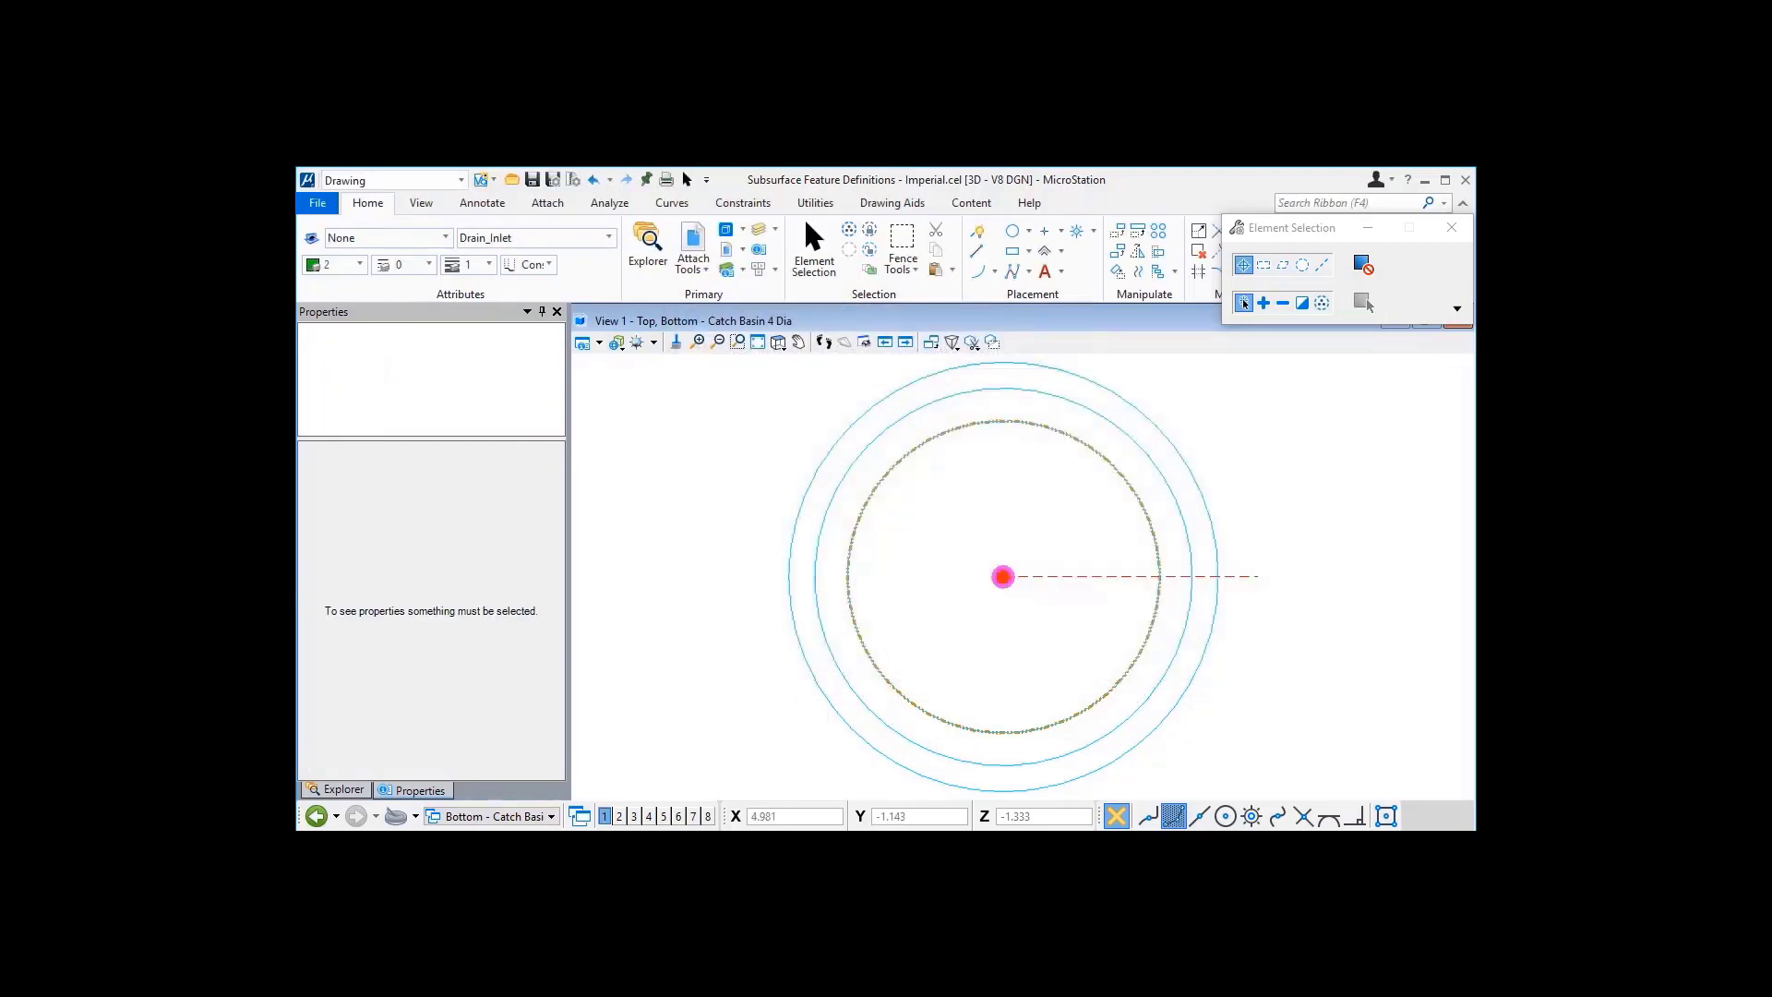